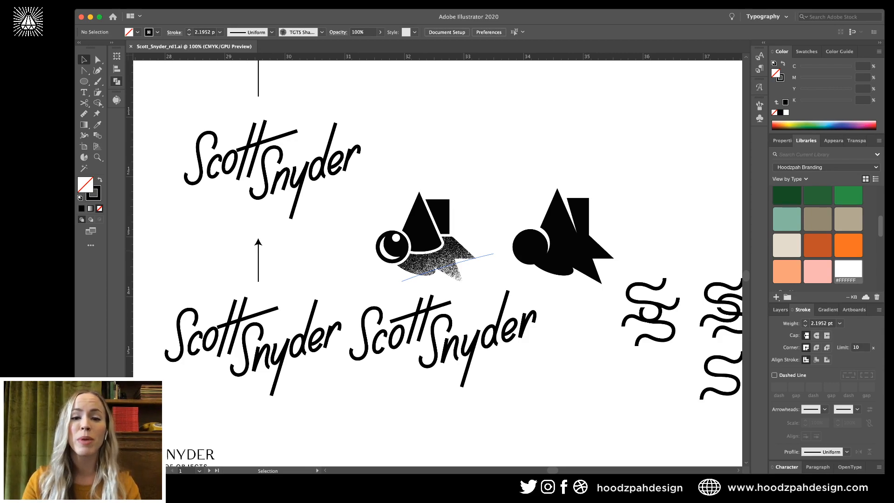
# Zoom out to 33.33% and pan across the striped-S and script-wordmark lockup artboards.
pyautogui.press('super+minus')
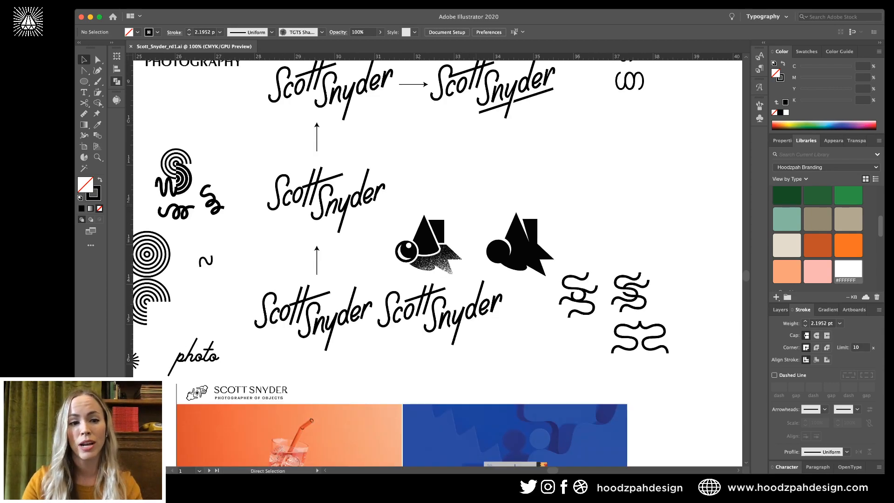
pyautogui.moveTo(369, 195); pyautogui.dragTo(481, 205)
pyautogui.press('super+minus')
pyautogui.press('super+minus')
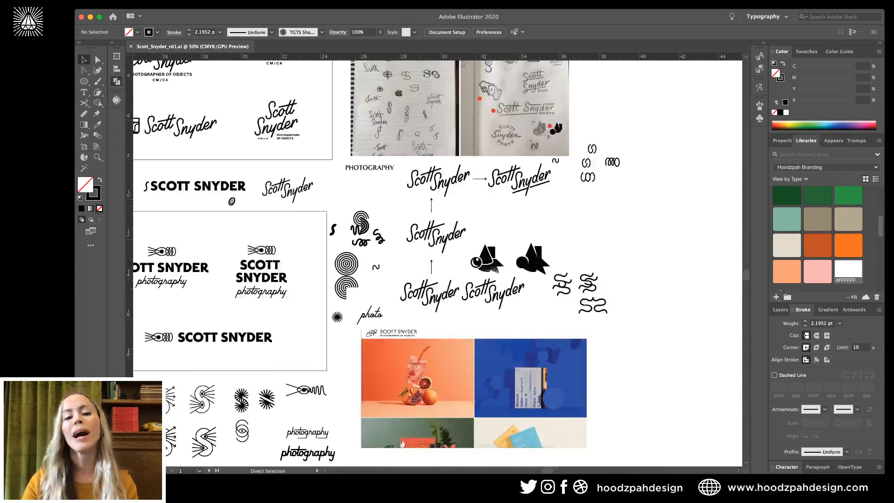
pyautogui.hscroll(-8, 481, 206)
pyautogui.scroll(3, 480, 206)
pyautogui.hscroll(-4, 438, 261)
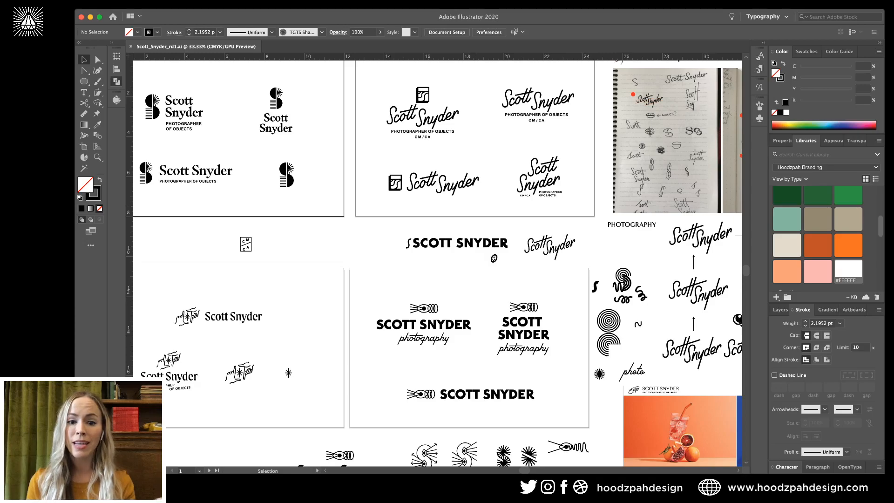
pyautogui.scroll(5, 347, 84)
pyautogui.hscroll(-5, 346, 84)
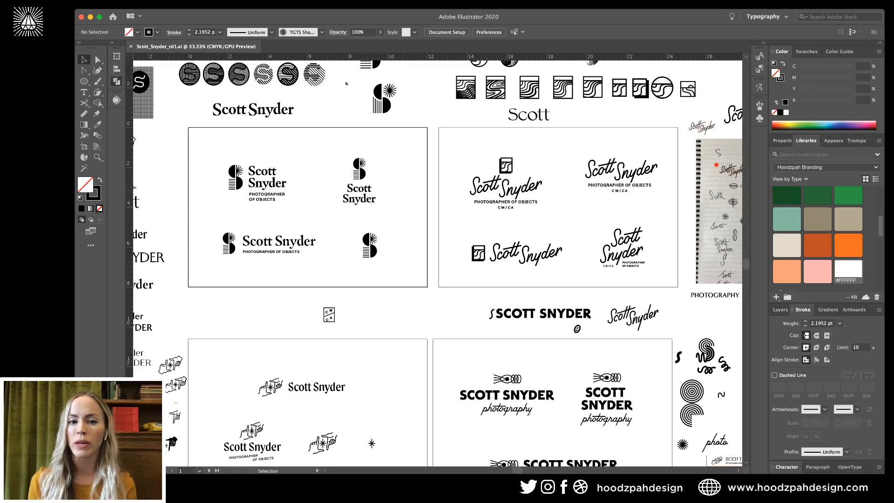
# Scroll left and down to the name typeface test column and zoom in on it.
pyautogui.scroll(-5, 346, 84)
pyautogui.hscroll(-6, 346, 83)
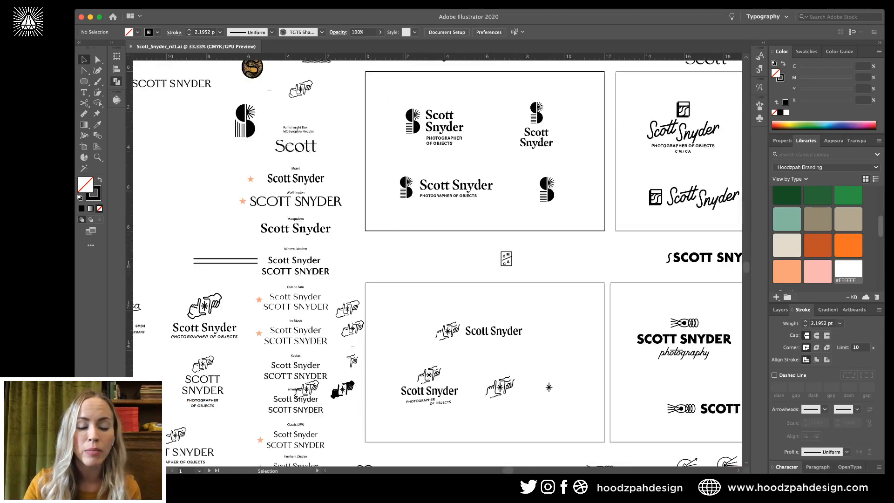
pyautogui.scroll(-2, 438, 260)
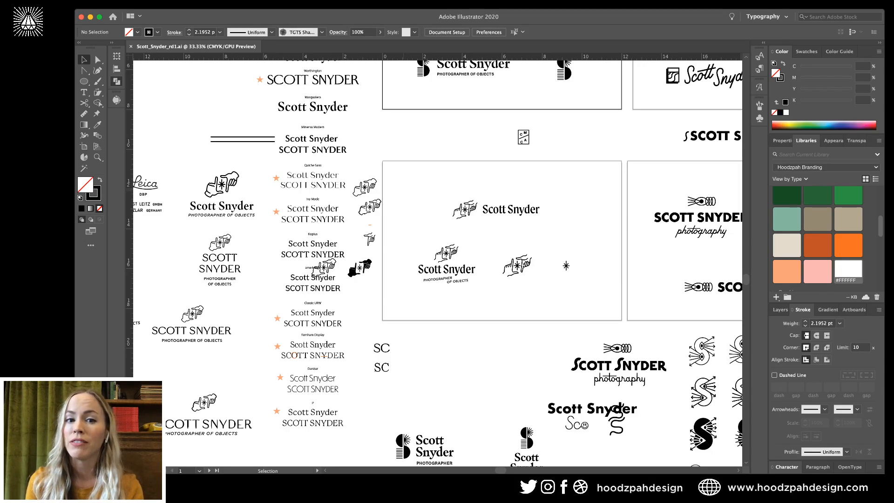
pyautogui.hotkey('ctrl', '=')
pyautogui.hotkey('ctrl', '=')
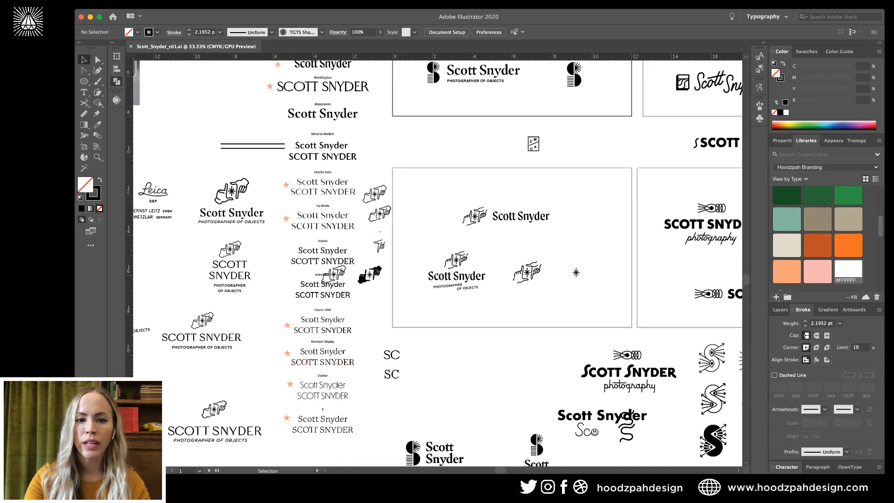
pyautogui.hscroll(-5, 438, 261)
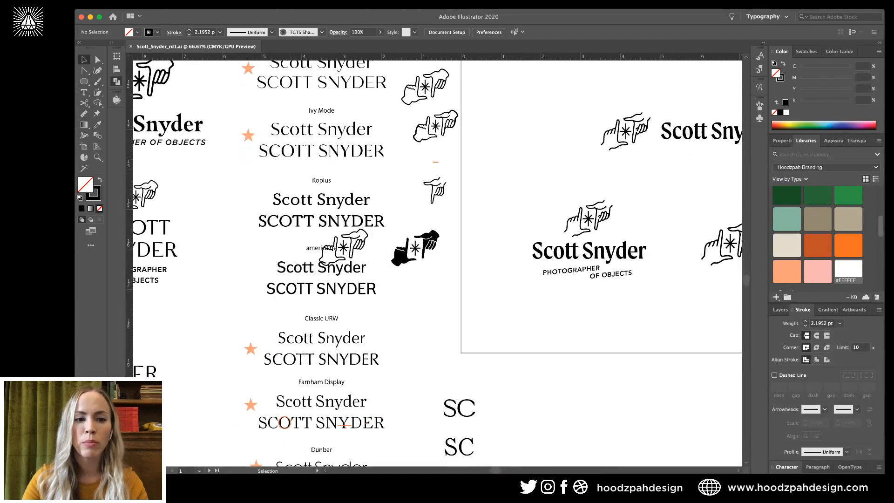
pyautogui.scroll(2, 437, 261)
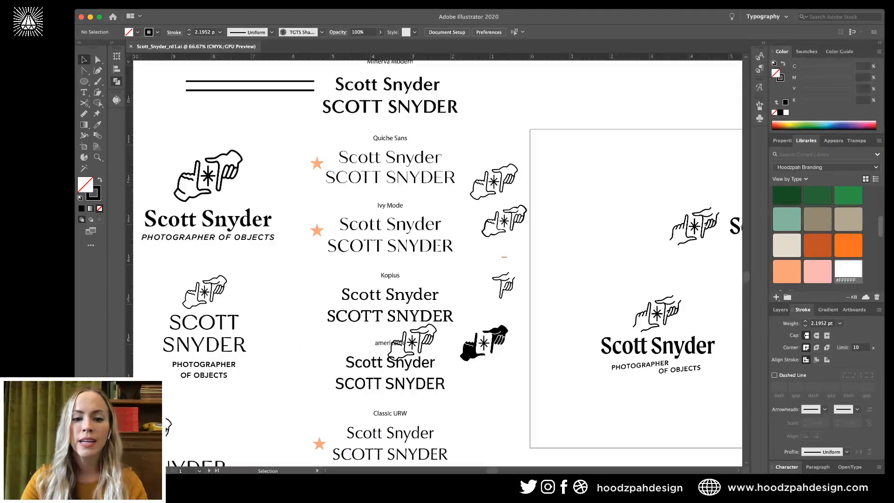
pyautogui.scroll(-5, 437, 260)
pyautogui.scroll(-3, 437, 261)
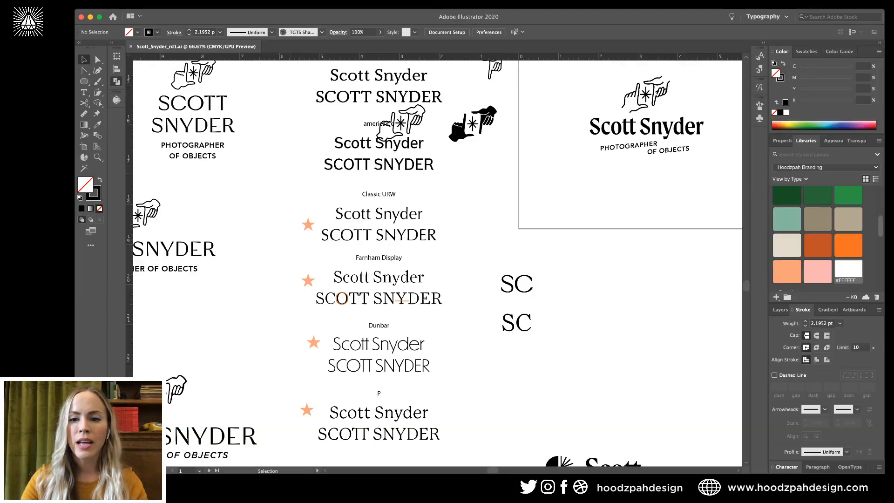
pyautogui.hscroll(5, 438, 260)
pyautogui.hscroll(5, 438, 260)
pyautogui.scroll(2, 437, 261)
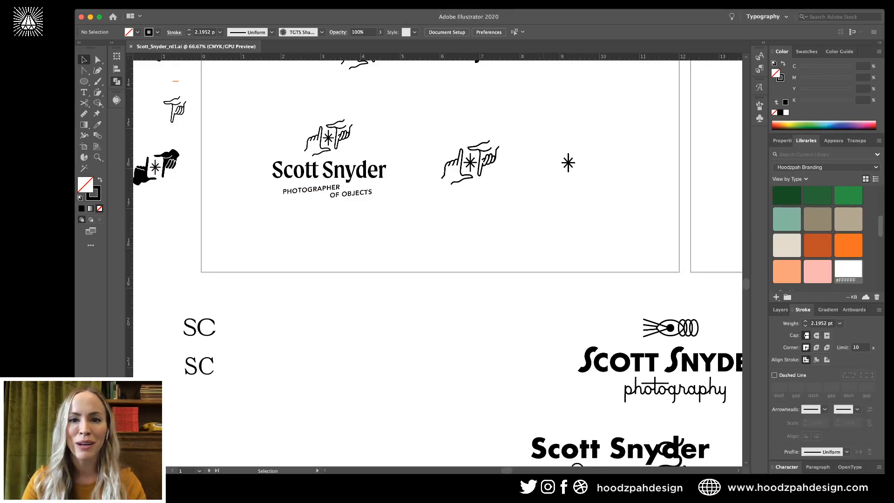
pyautogui.scroll(2, 437, 260)
pyautogui.hscroll(1, 438, 261)
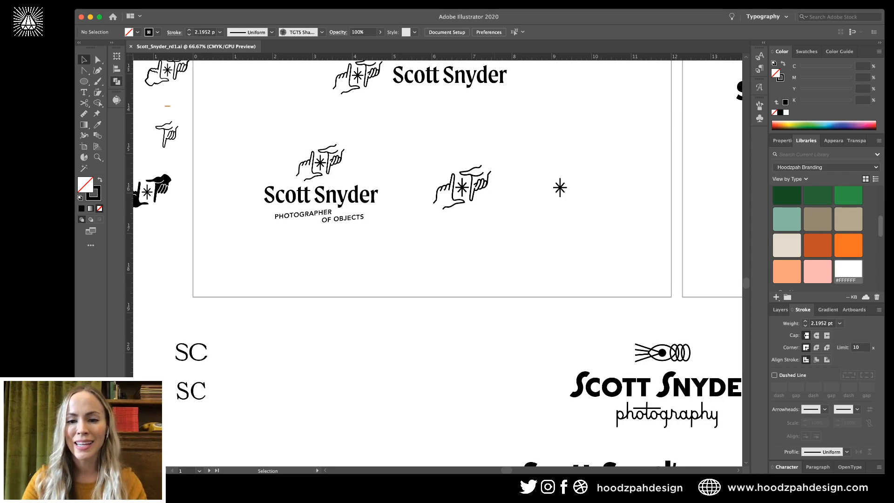
pyautogui.scroll(2, 438, 260)
pyautogui.press('super+minus')
pyautogui.press('super+minus')
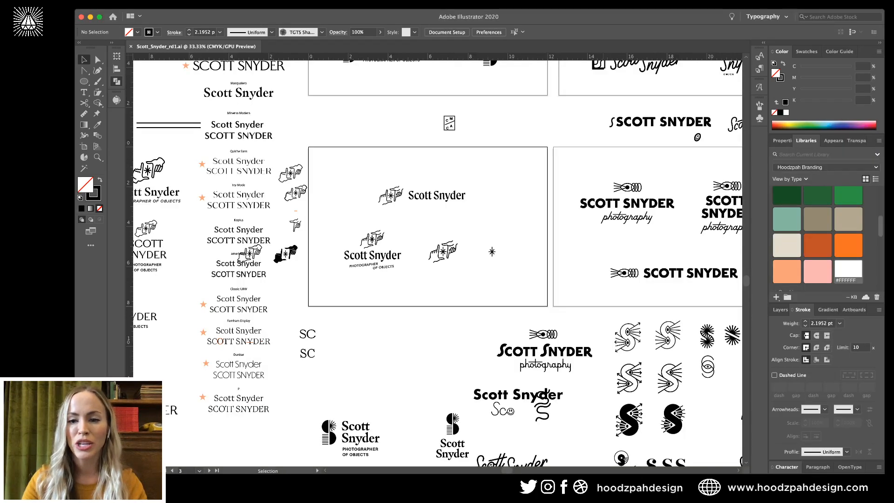
pyautogui.scroll(2, 614, 306)
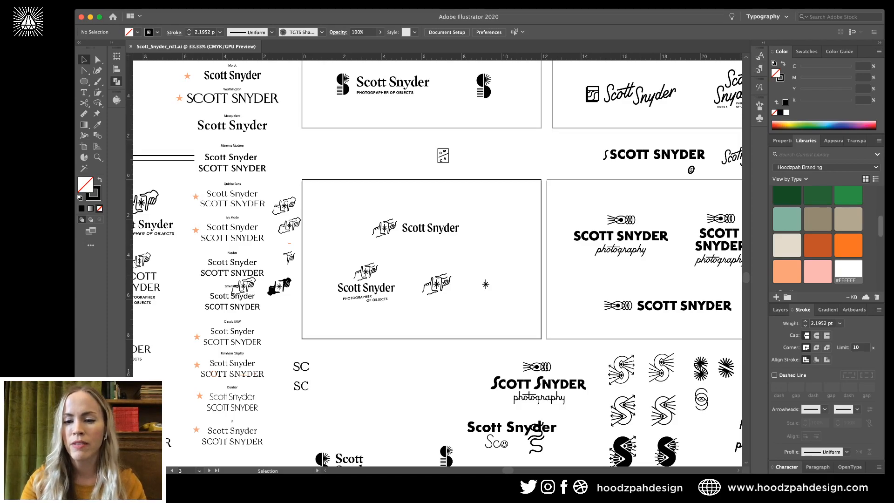
pyautogui.press('super+equal')
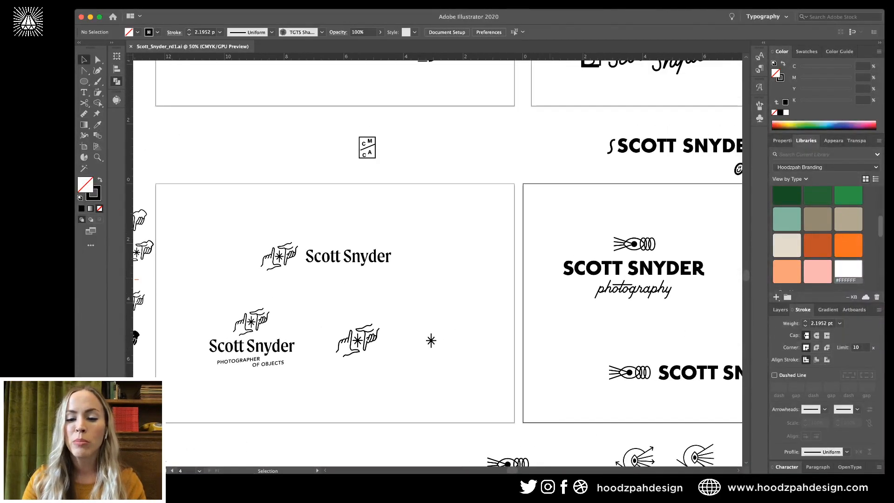
# Scroll through the remaining lockups and sketches, then switch to the Discovery and Mood Board PDF.
pyautogui.scroll(-5, 435, 261)
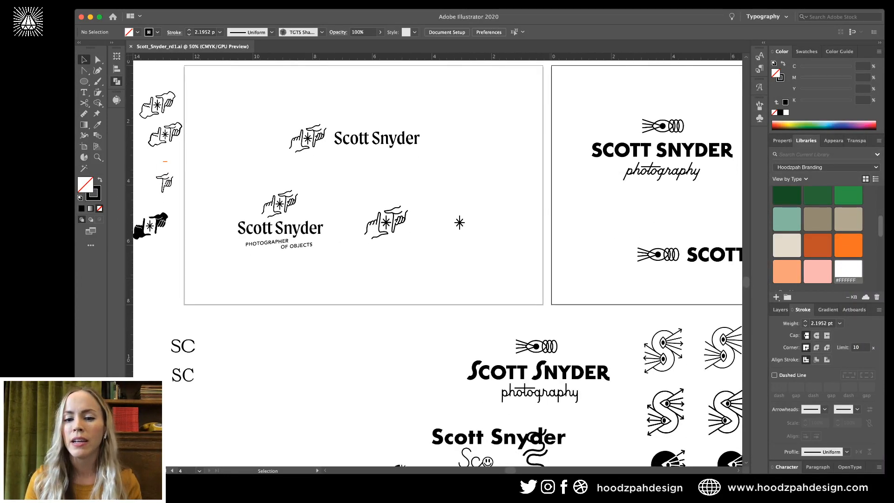
pyautogui.hscroll(10, 564, 279)
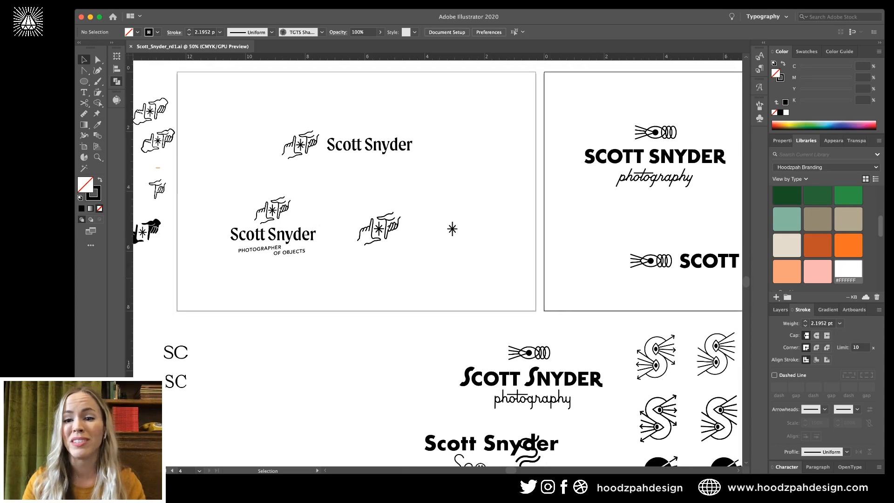
pyautogui.scroll(3, 556, 278)
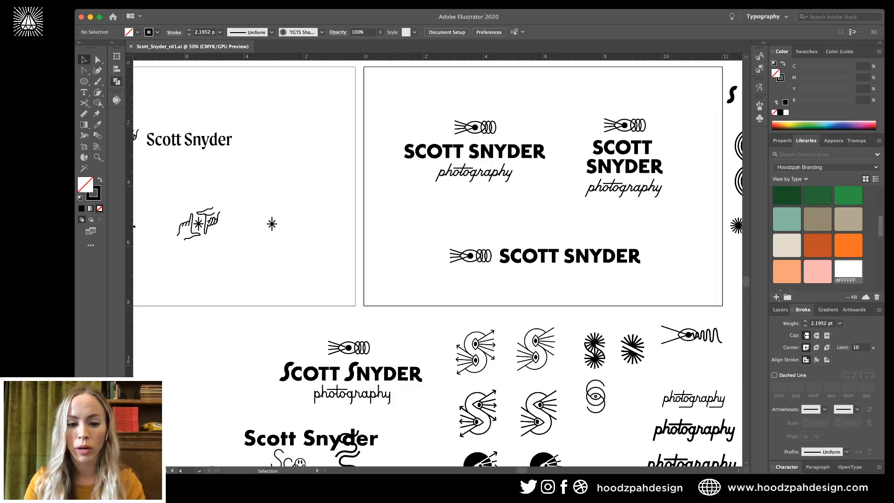
pyautogui.scroll(-3, 437, 260)
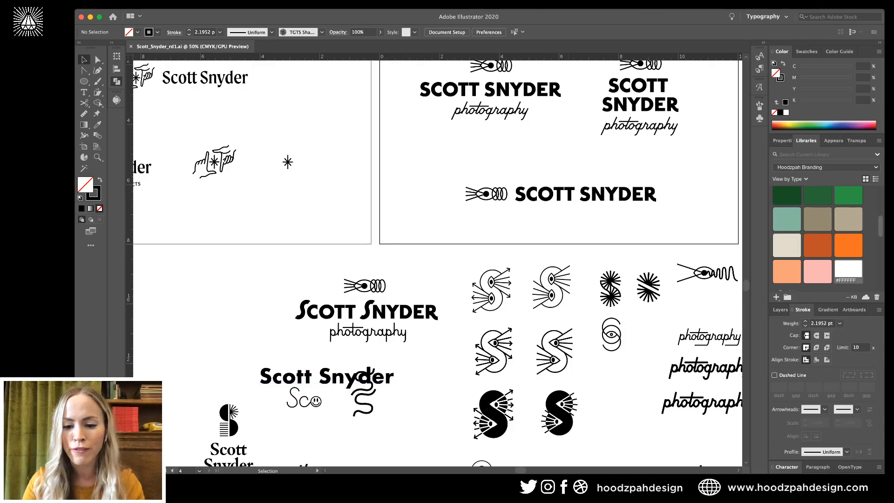
pyautogui.press('super+Tab')
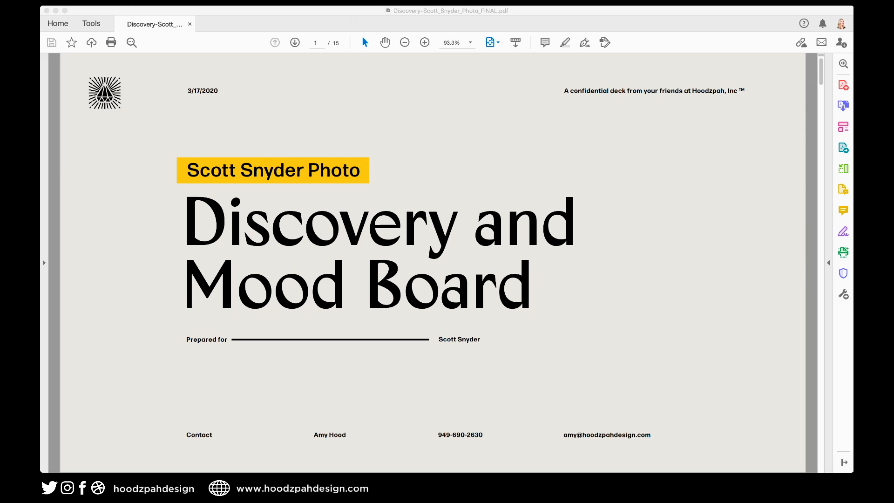
# Bring the PDF deck forward and advance from the cover to page 2, Who we are.
pyautogui.press('super+Tab')
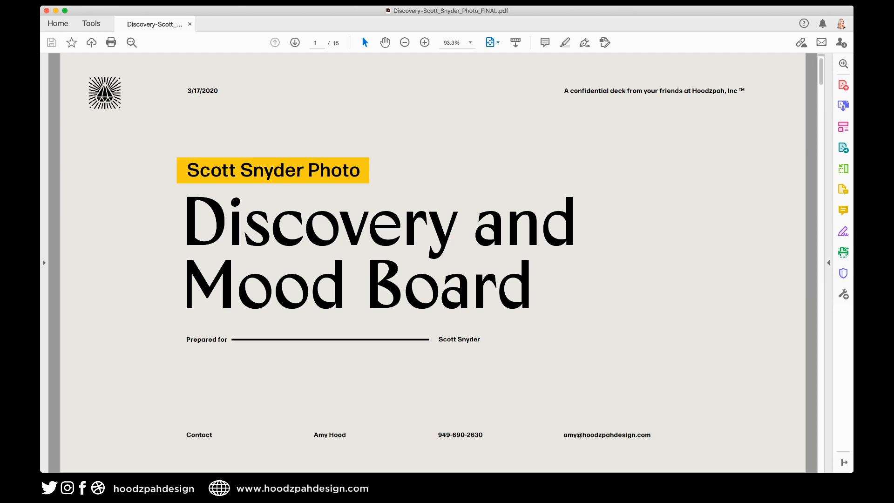
pyautogui.press('Right')
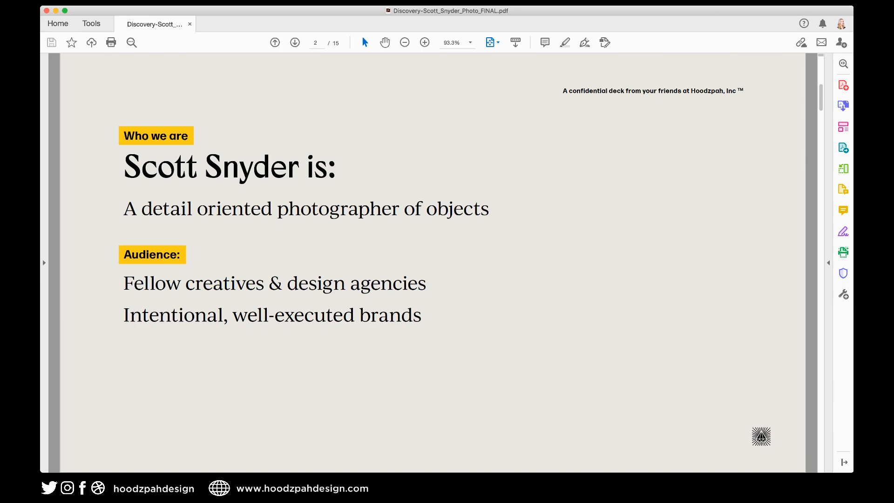
# Go to the Project Goal slide, briefly highlight 'well crafted, and timeless.', then reach Brand Purpose.
pyautogui.press('Right')
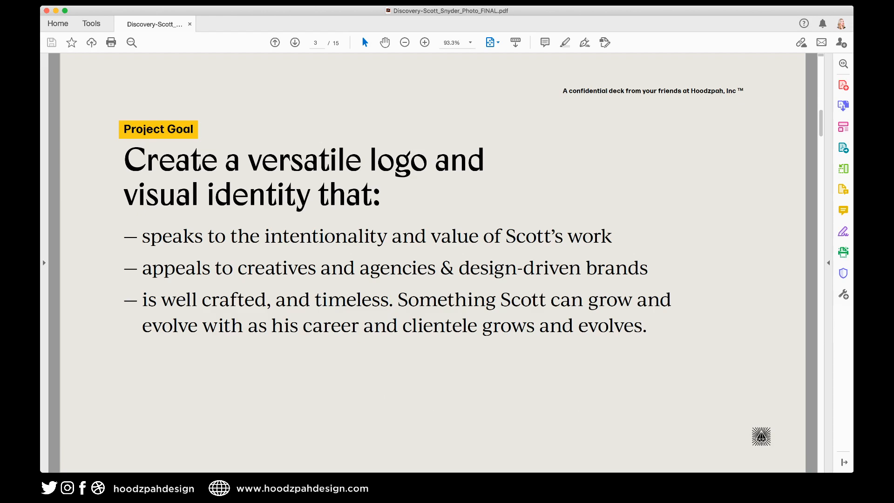
pyautogui.moveTo(161, 299); pyautogui.dragTo(393, 300)
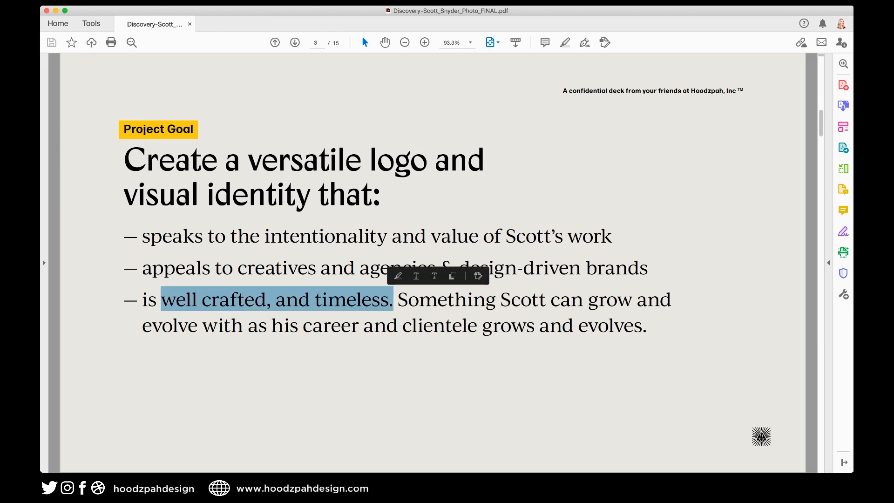
pyautogui.click(571, 299)
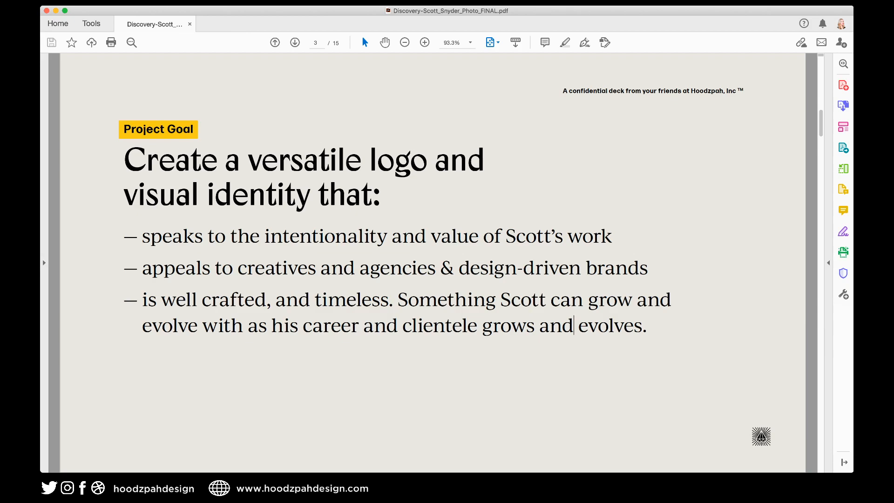
pyautogui.press('pagedown')
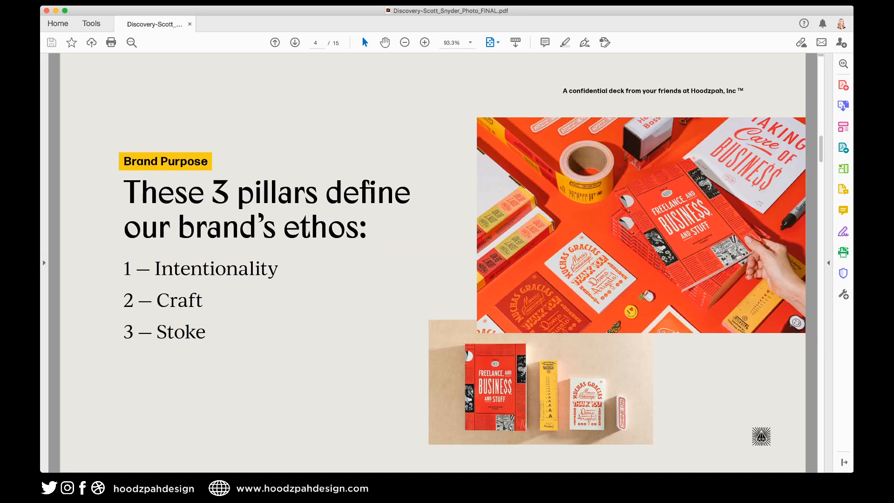
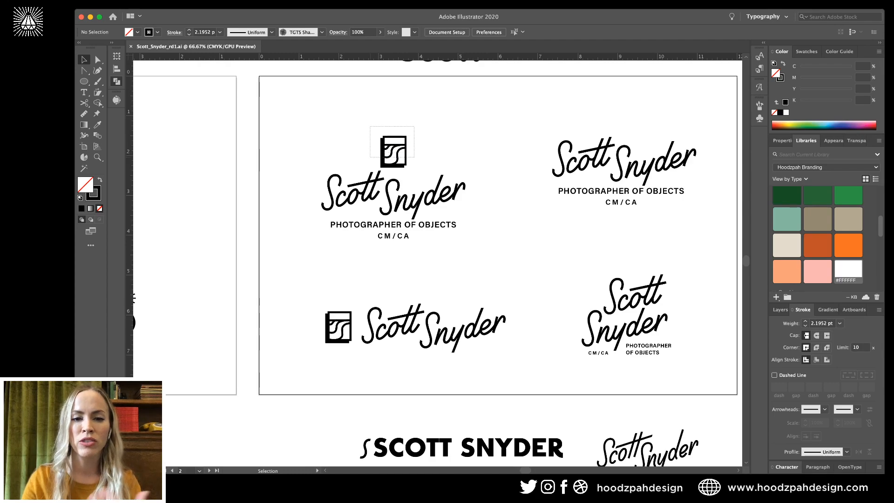
# Select the small icon above the script lockup, then scroll left toward the radio-photo mood board.
pyautogui.click(433, 153)
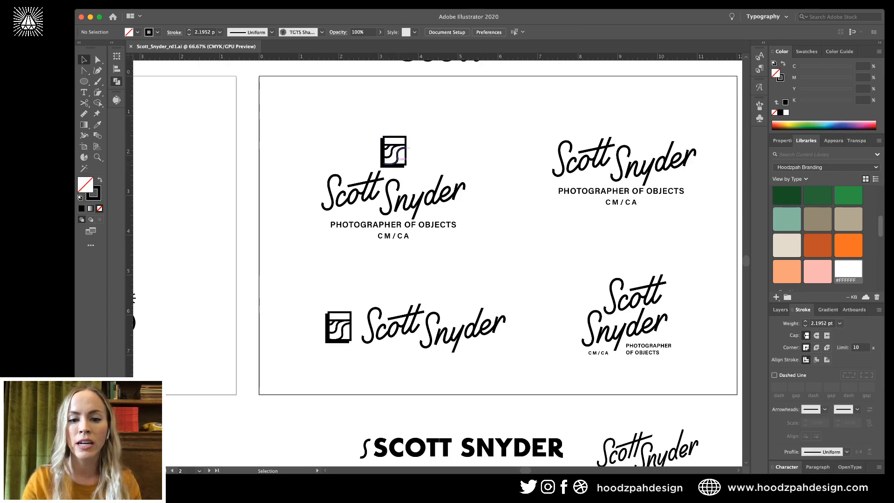
pyautogui.hscroll(-10, 403, 160)
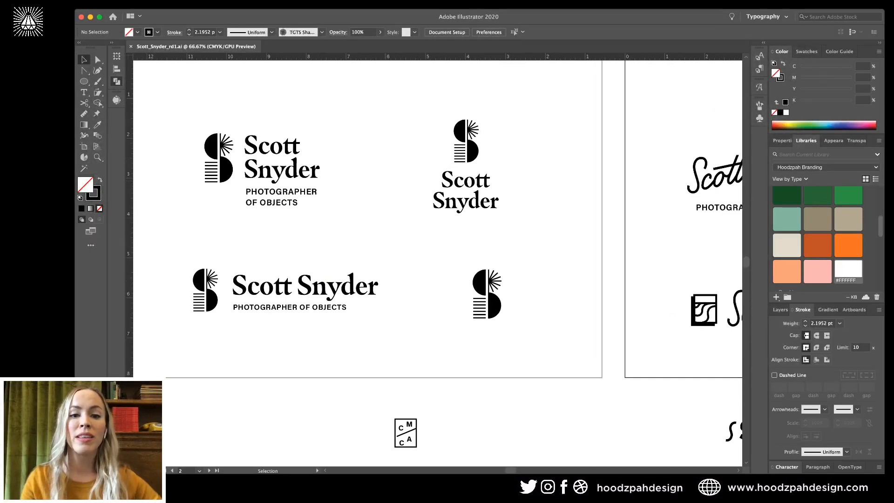
pyautogui.hscroll(-3, 434, 261)
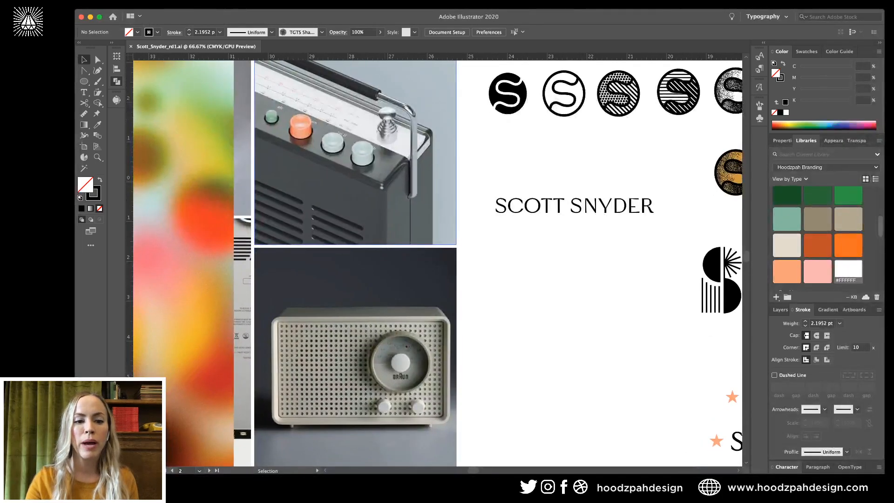
# Nudge the gradient photo left on the mood board, then scroll back right and deselect it.
pyautogui.hscroll(-6, 298, 209)
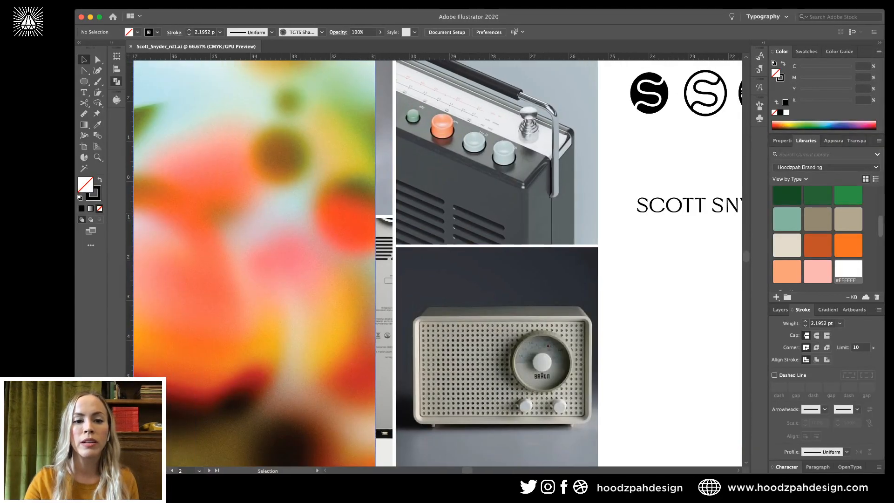
pyautogui.moveTo(294, 209); pyautogui.dragTo(204, 220)
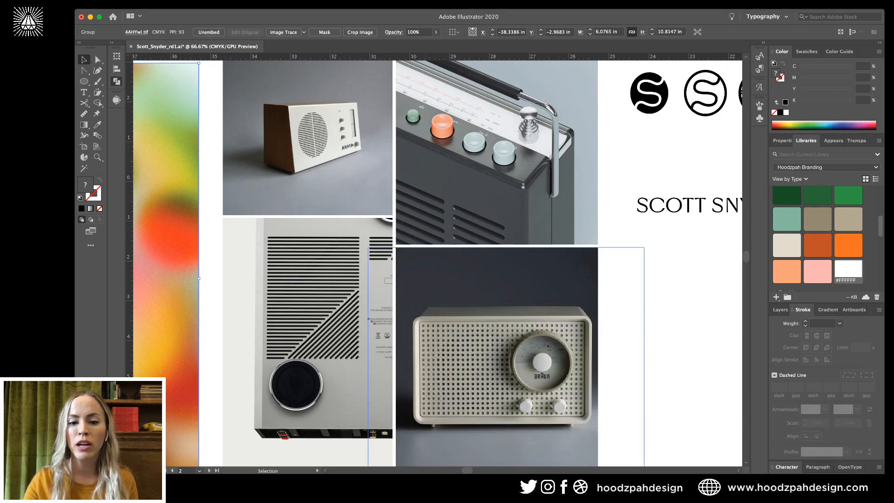
pyautogui.hscroll(20, 437, 263)
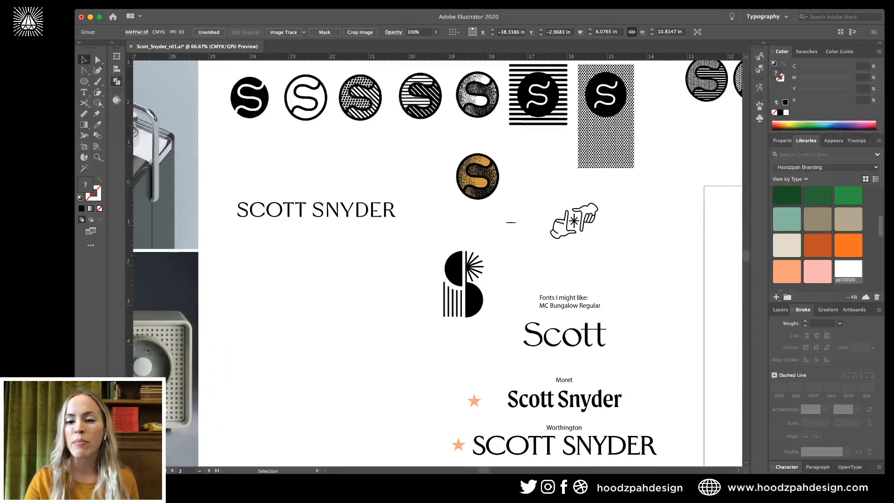
pyautogui.click(512, 335)
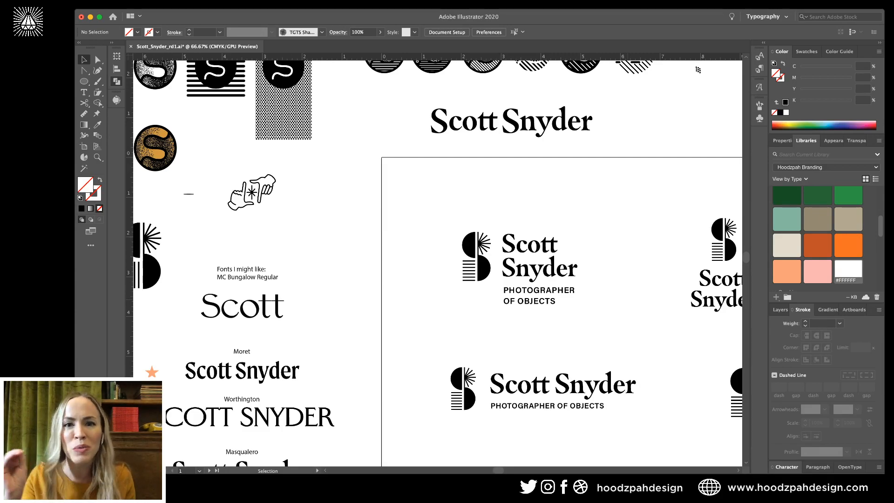
# Zoom to 100% on the S-mark lockups, zoom back out, and scroll down to the hands-icon artboard.
pyautogui.hscroll(5, 698, 70)
pyautogui.scroll(-3, 698, 70)
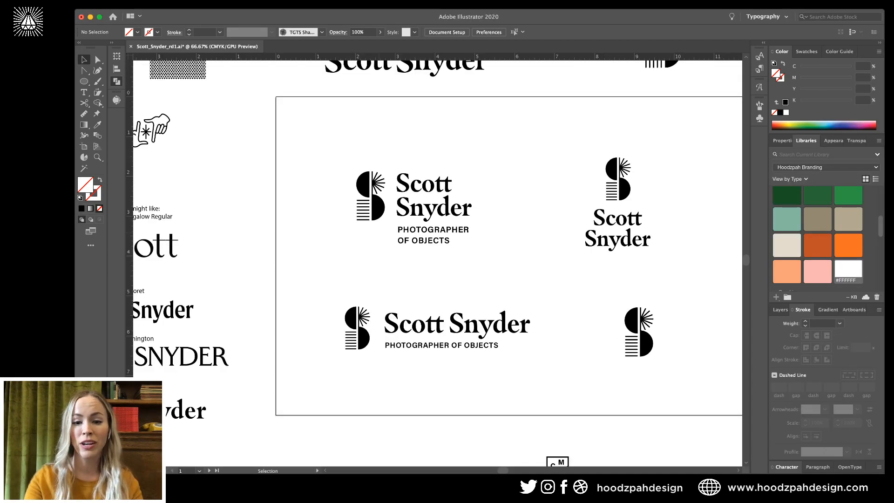
pyautogui.press('super+1')
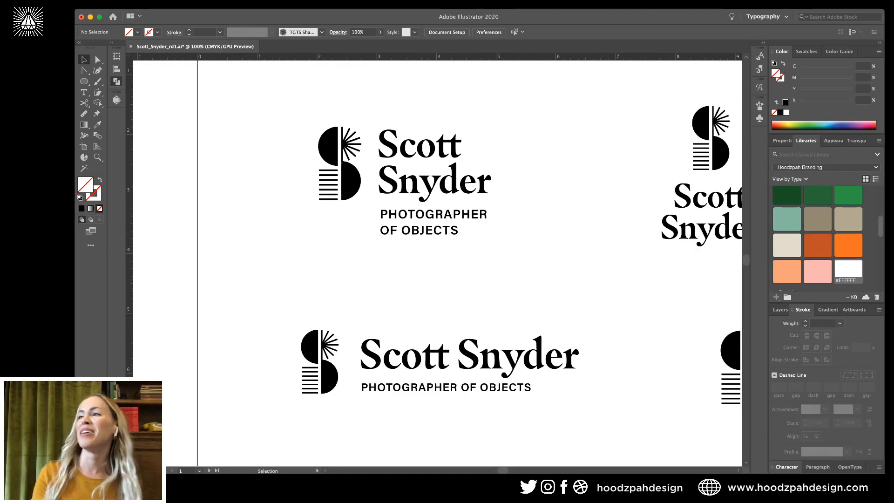
pyautogui.press('super+minus')
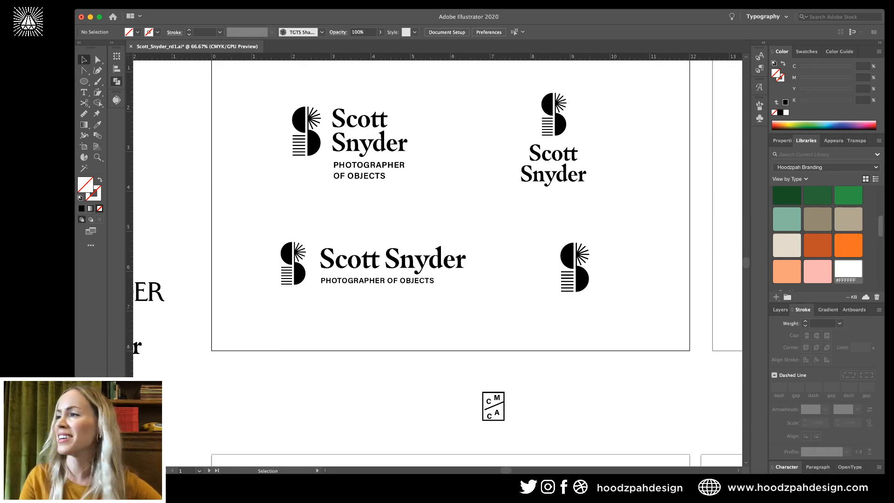
pyautogui.scroll(-5, 437, 260)
pyautogui.hscroll(2, 438, 260)
pyautogui.scroll(-4, 438, 260)
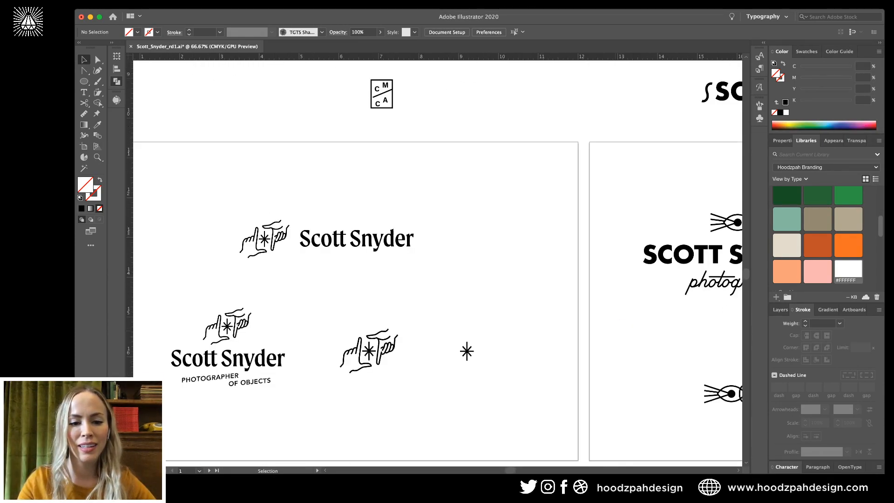
pyautogui.hscroll(-2, 437, 260)
pyautogui.click(430, 222)
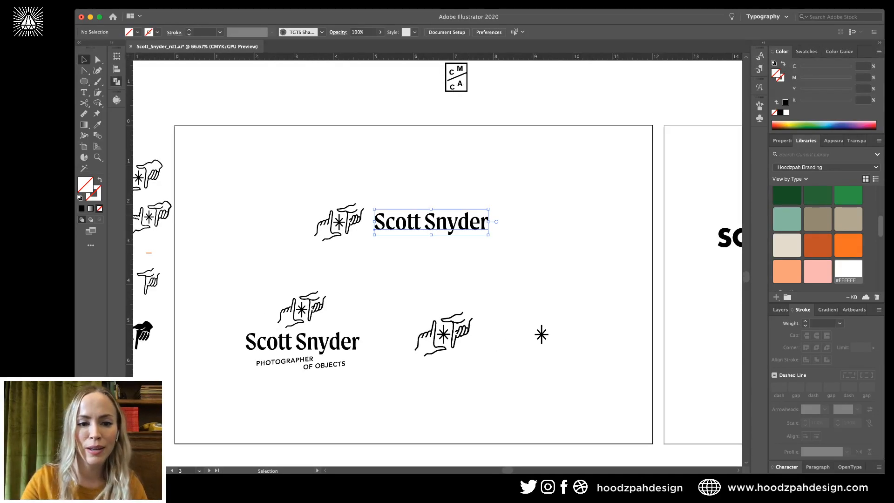
pyautogui.click(353, 221)
pyautogui.press('super+shift+a')
pyautogui.press('super+1')
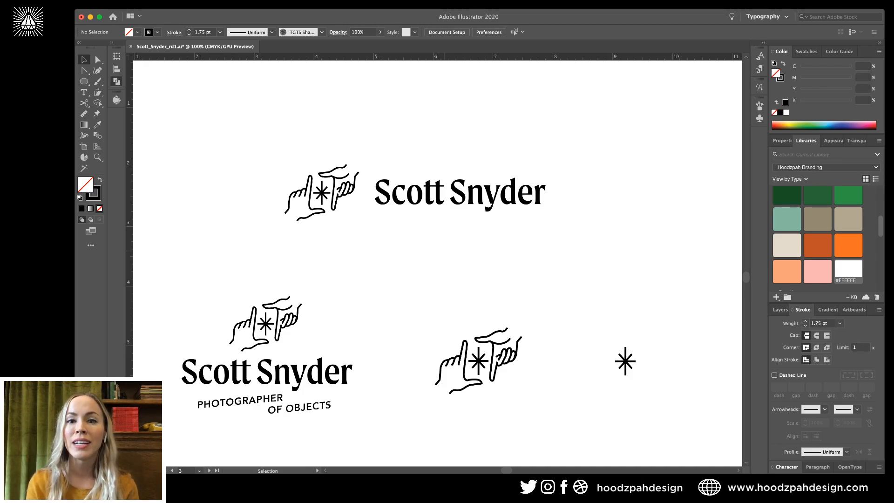
pyautogui.hscroll(-1, 438, 262)
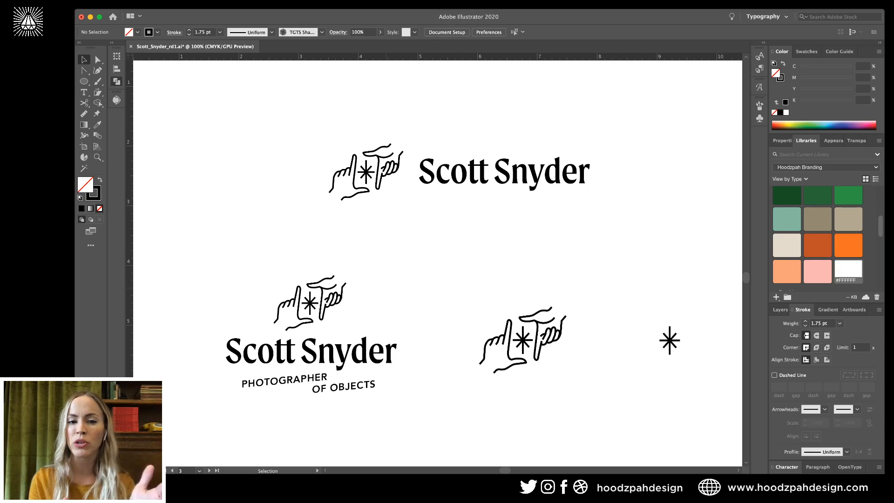
pyautogui.hscroll(-1, 438, 263)
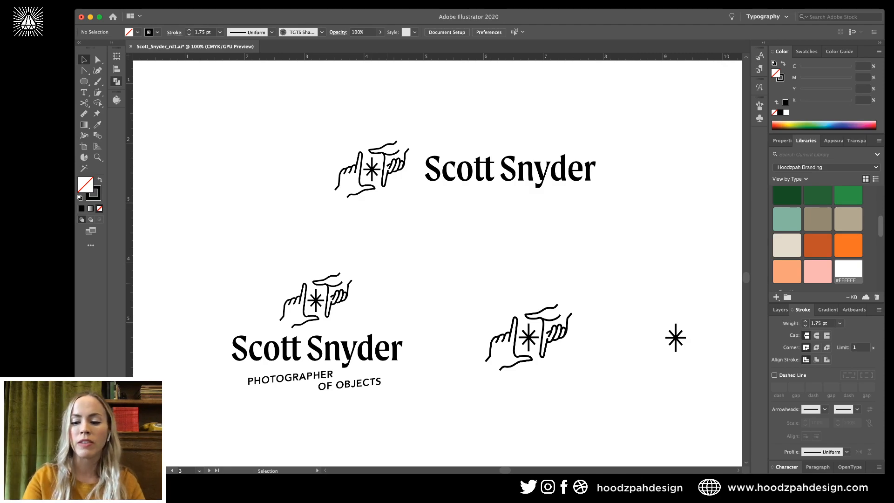
pyautogui.press('super+equal')
pyautogui.press('super+minus')
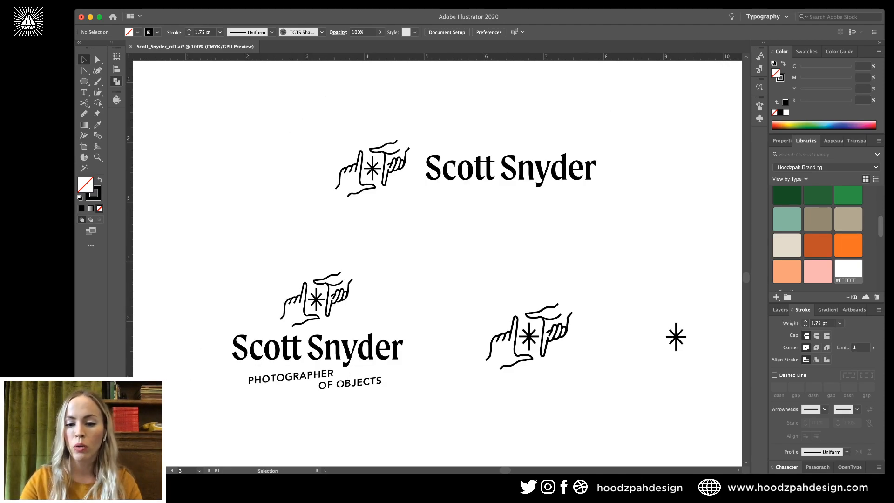
pyautogui.press('super+Tab')
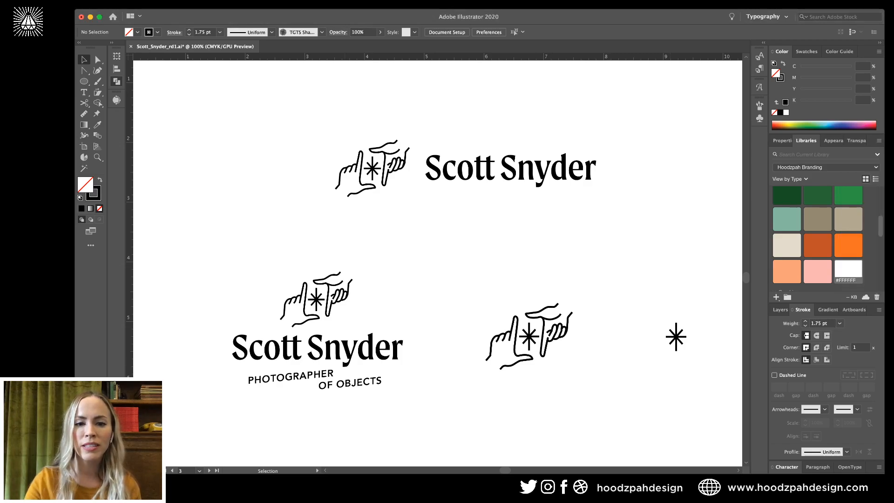
pyautogui.scroll(5, 325, 253)
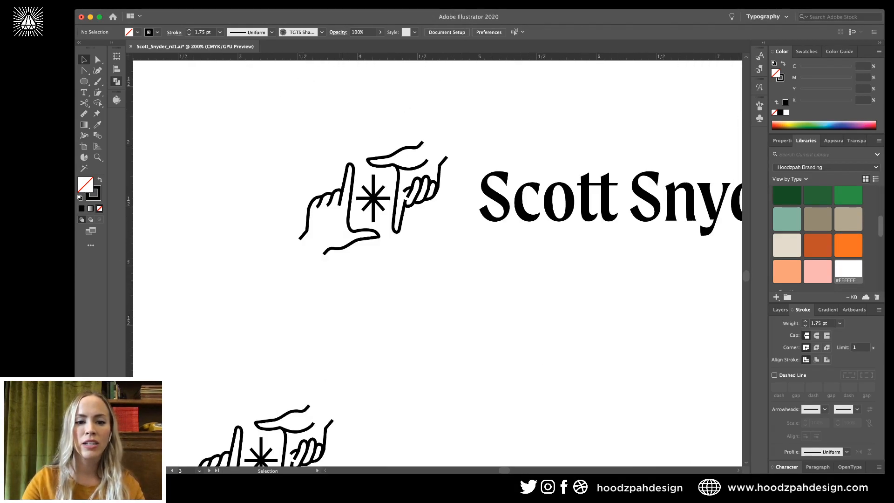
pyautogui.press('p')
pyautogui.click(323, 253)
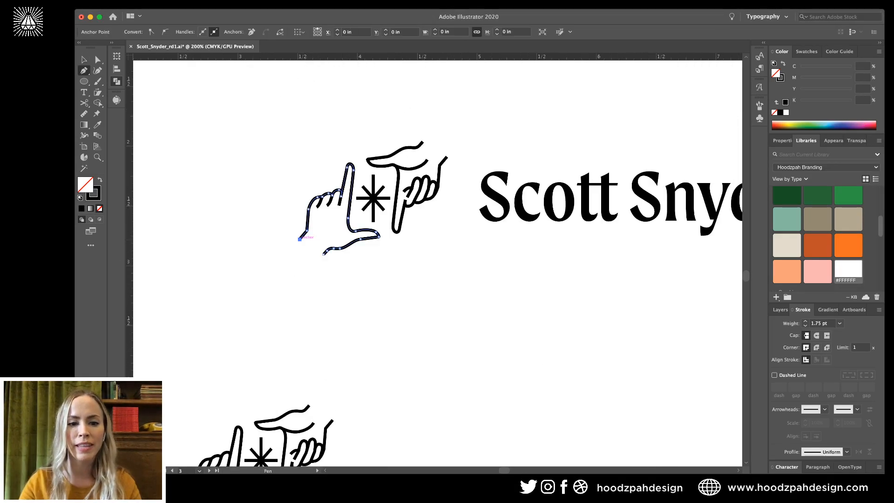
pyautogui.moveTo(324, 254); pyautogui.dragTo(346, 250)
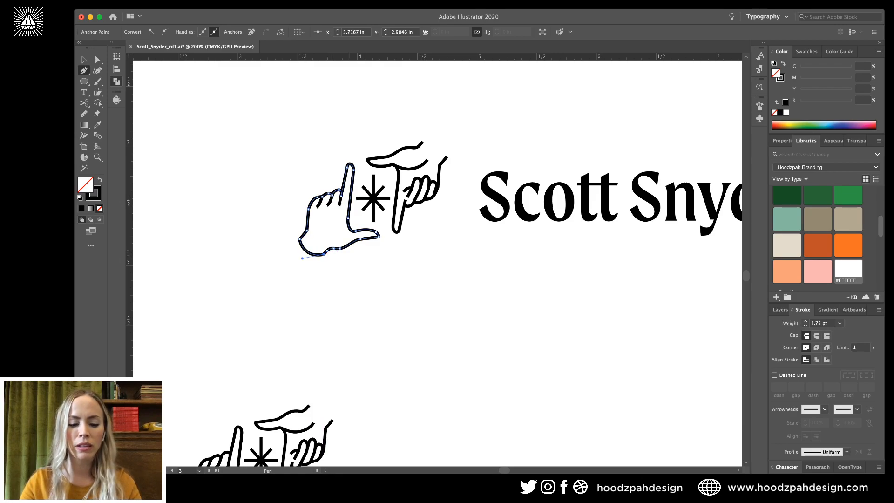
pyautogui.press('a')
pyautogui.press('super+shift+a')
pyautogui.press('super+z')
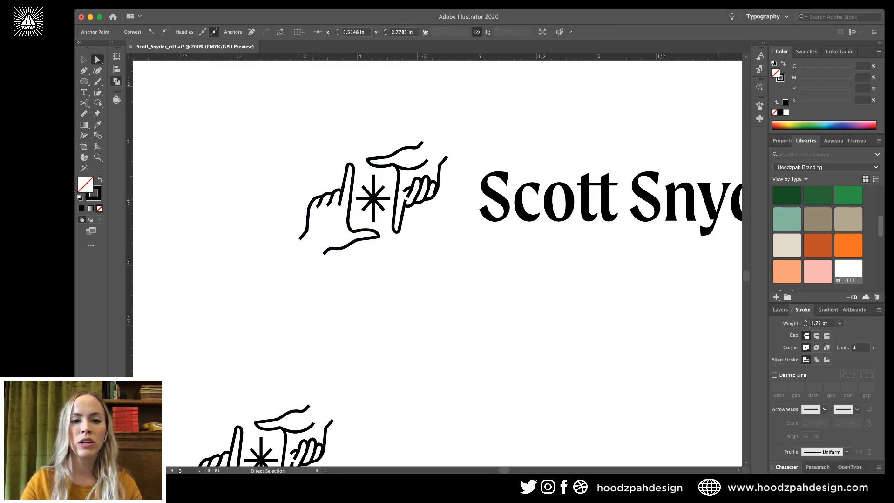
pyautogui.click(349, 163)
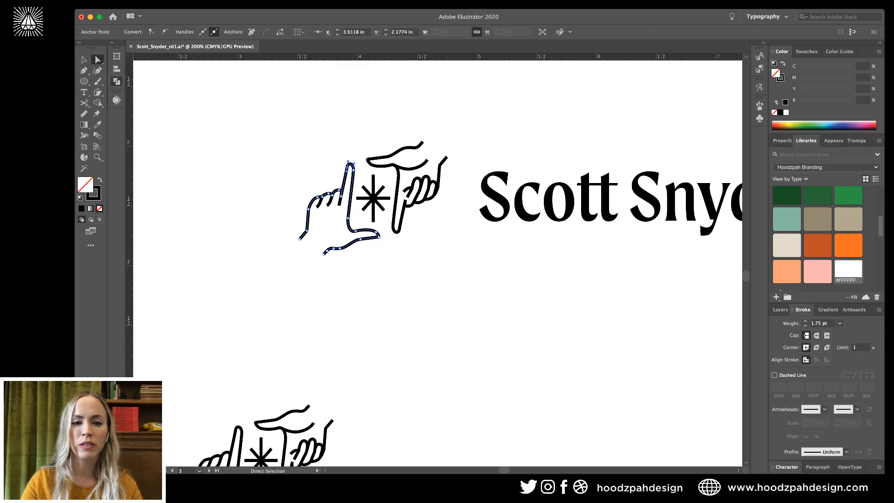
pyautogui.press('super+shift+a')
pyautogui.press('super+minus')
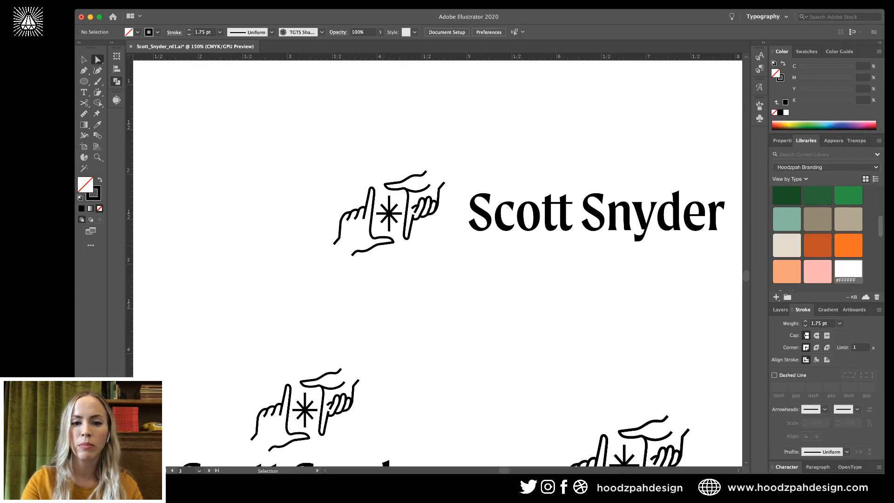
pyautogui.press('super+equal')
pyautogui.press('super+equal')
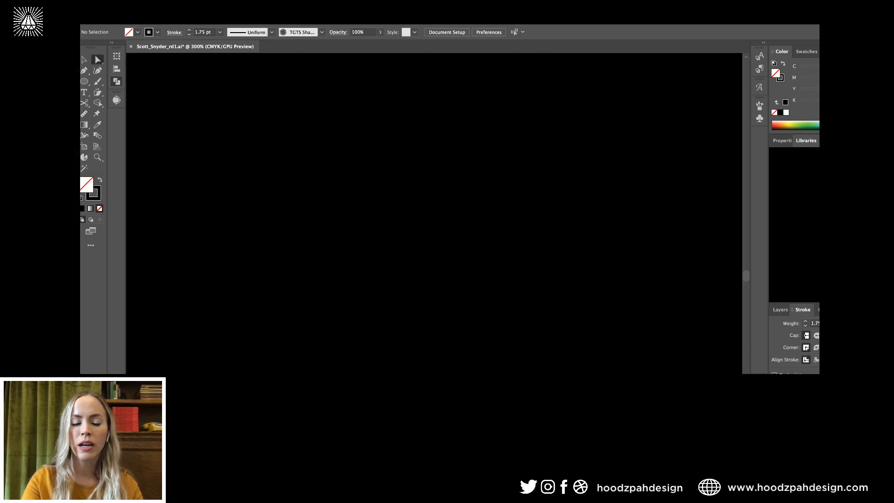
pyautogui.scroll(1, 437, 263)
pyautogui.hscroll(-1, 437, 263)
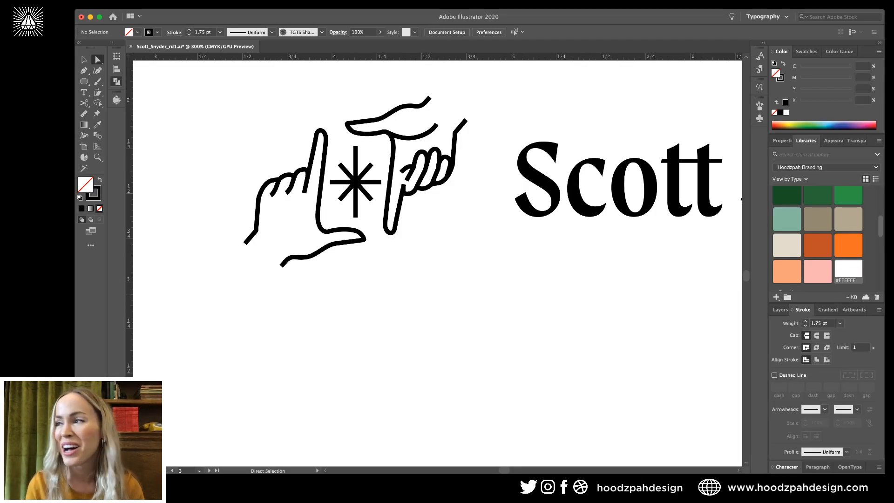
pyautogui.press('super+minus')
pyautogui.press('super+minus')
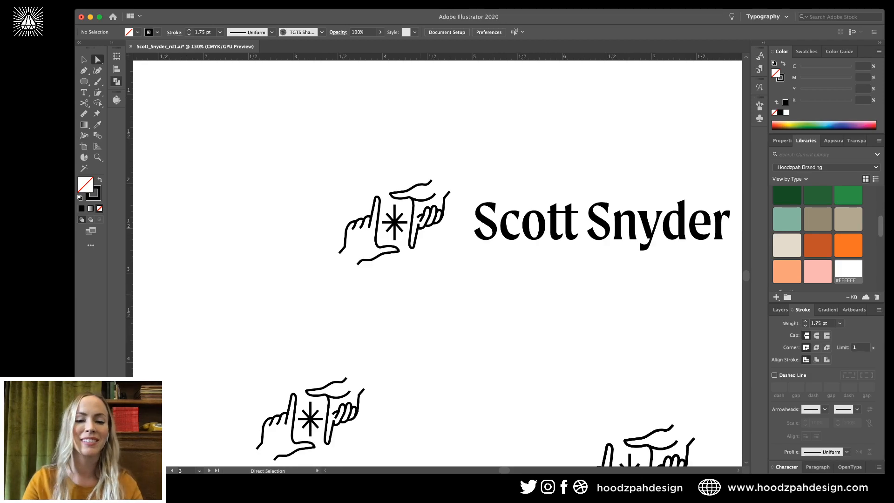
pyautogui.hscroll(3, 437, 263)
pyautogui.scroll(-1, 438, 263)
pyautogui.press('c')
pyautogui.press('v')
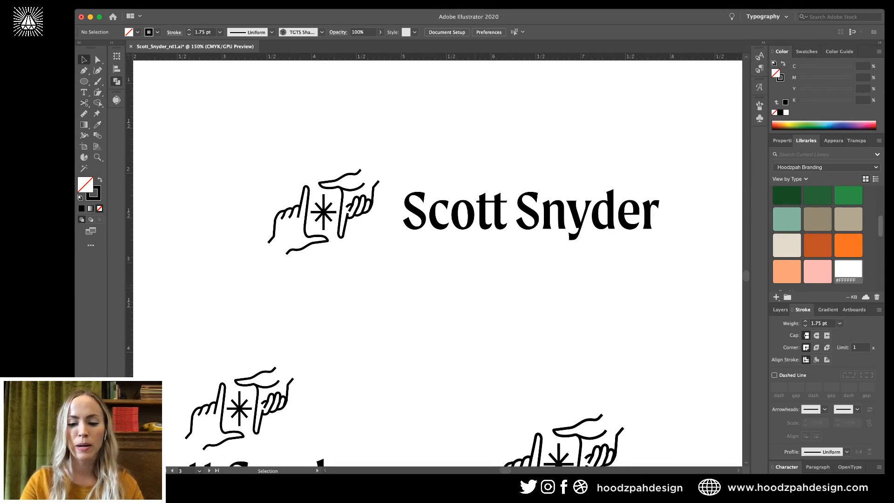
pyautogui.press('super+minus')
pyautogui.scroll(-3, 438, 263)
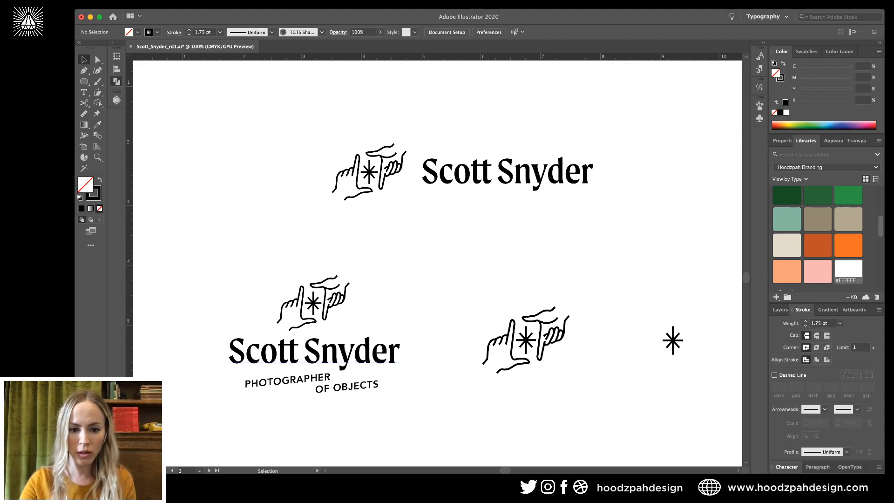
pyautogui.click(352, 352)
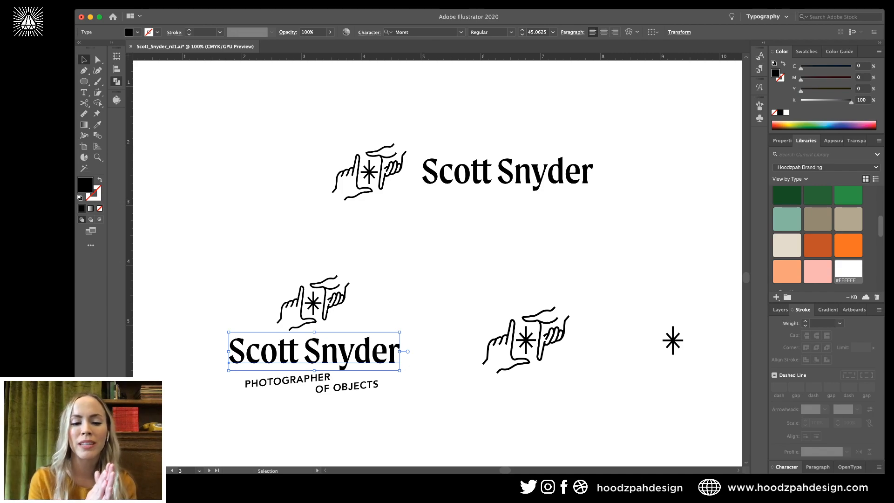
pyautogui.scroll(1, 437, 263)
pyautogui.press('super+shift+a')
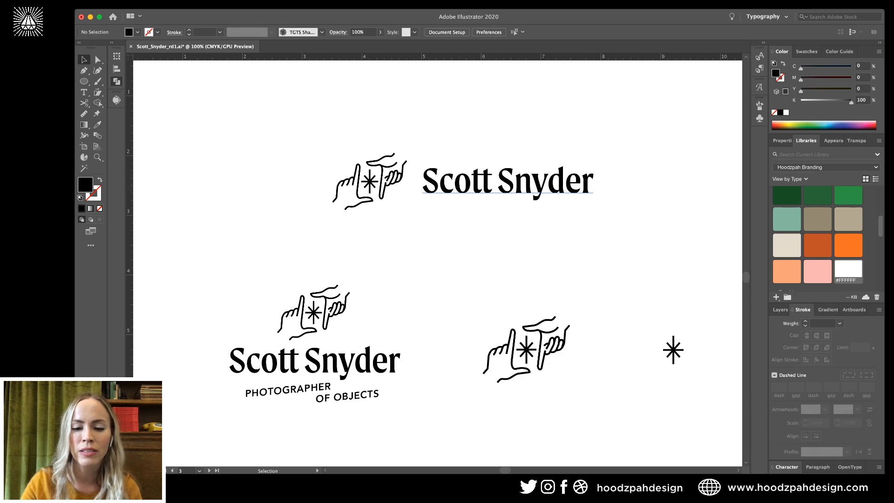
pyautogui.scroll(-3, 438, 263)
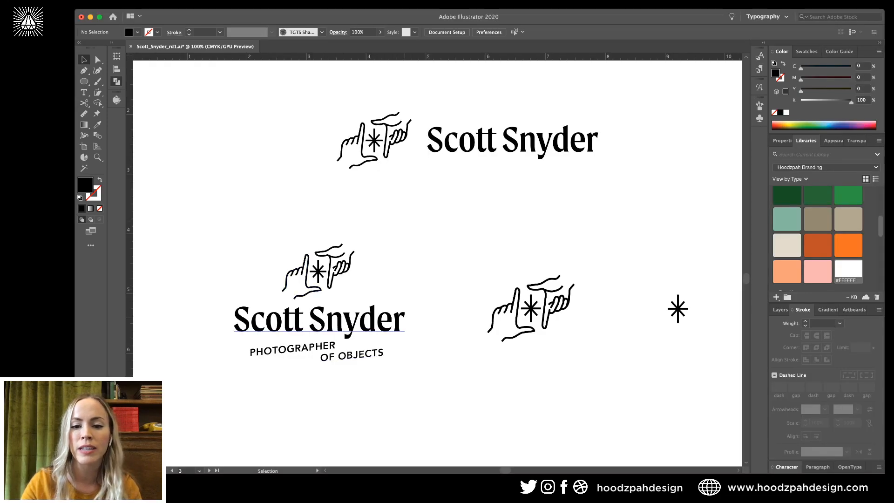
pyautogui.hscroll(3, 437, 263)
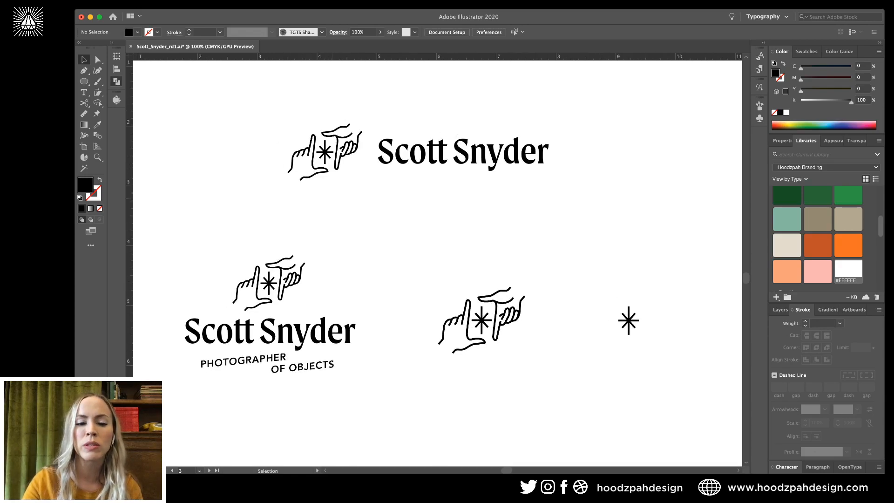
# Check each hand-mark lockup, the PHOTOGRAPHER OF OBJECTS stack and the asterisk, then zoom out rightward.
pyautogui.moveTo(265, 95); pyautogui.dragTo(599, 186)
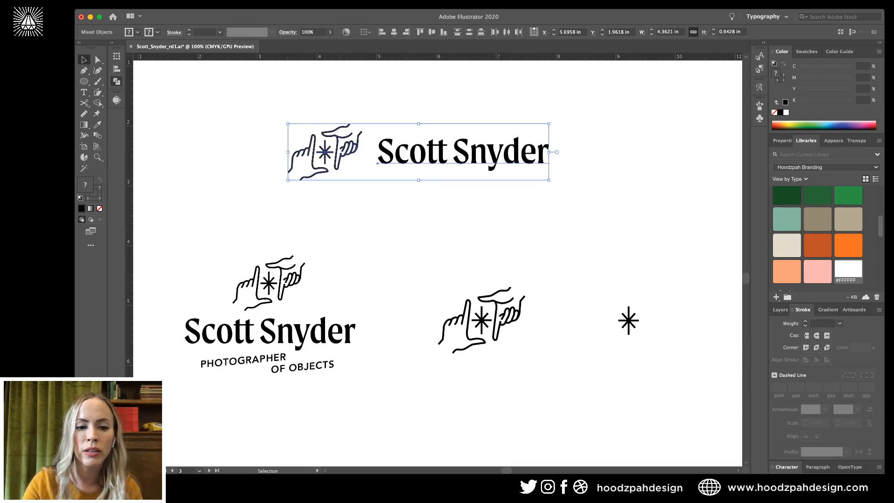
pyautogui.moveTo(241, 378); pyautogui.dragTo(226, 395)
pyautogui.moveTo(543, 257); pyautogui.dragTo(440, 359)
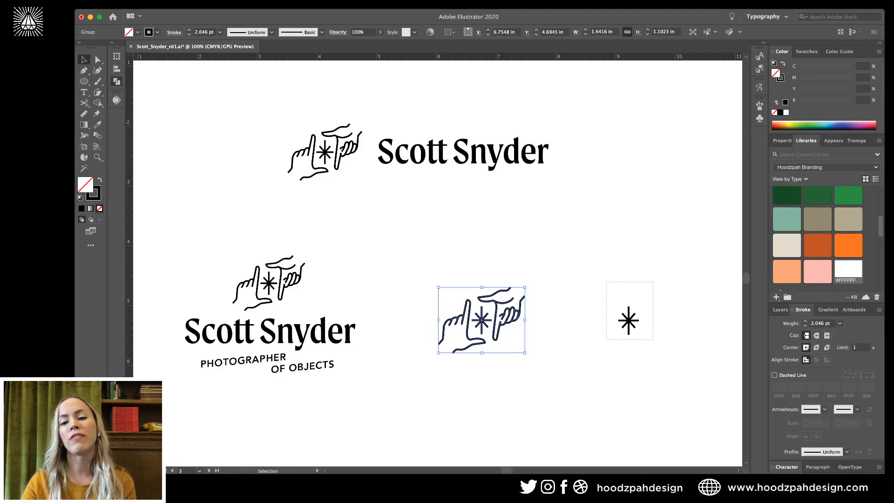
pyautogui.moveTo(606, 339); pyautogui.dragTo(605, 340)
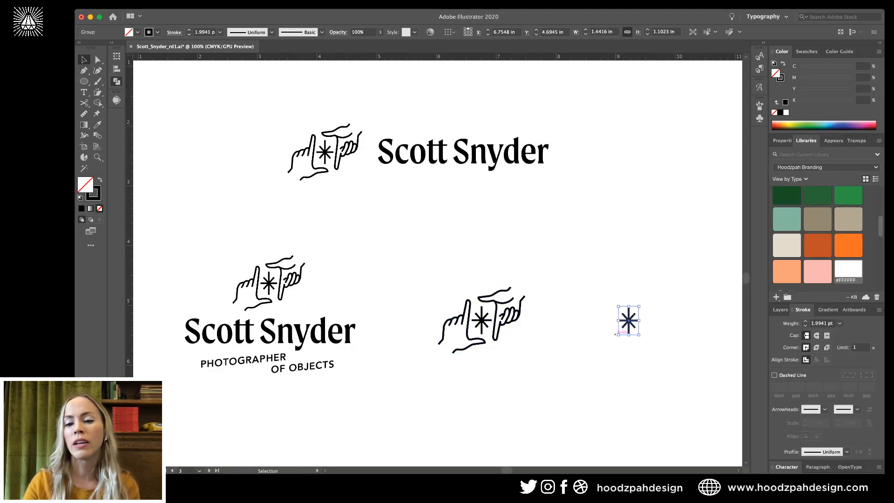
pyautogui.click(656, 314)
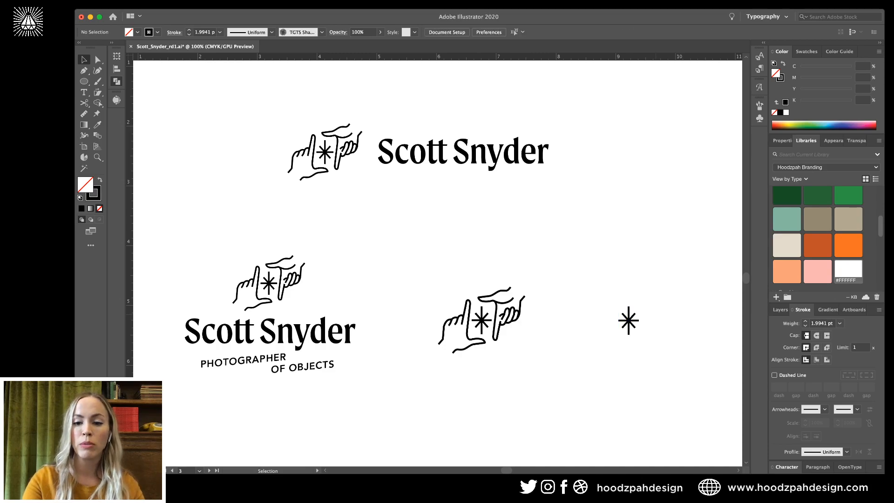
pyautogui.press('super+minus')
pyautogui.hscroll(5, 438, 263)
pyautogui.hscroll(8, 437, 263)
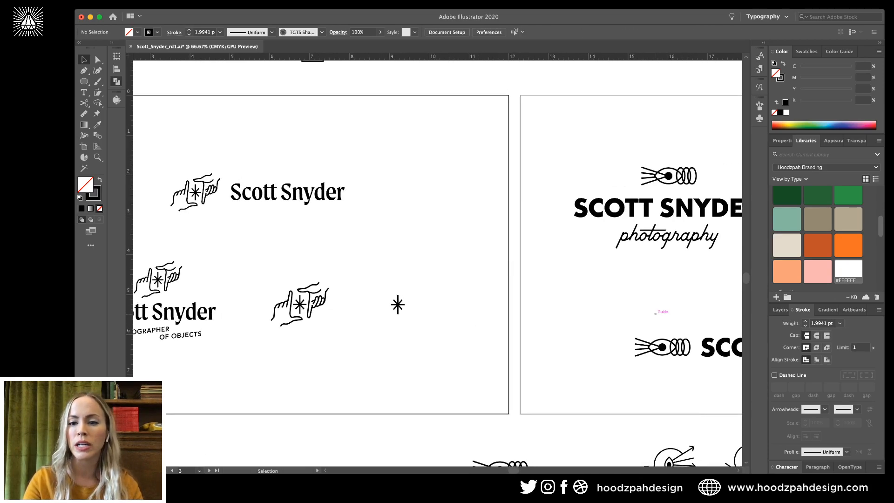
pyautogui.press('super+plus')
pyautogui.hscroll(3, 437, 263)
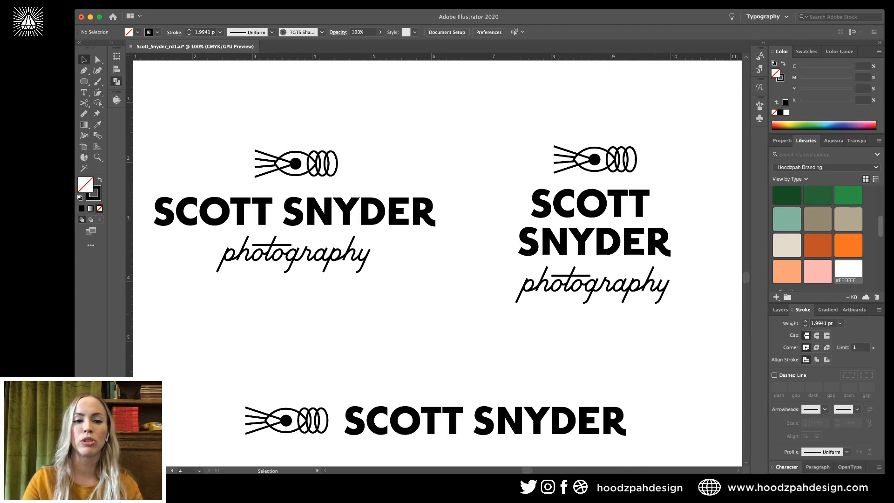
pyautogui.press('super+minus')
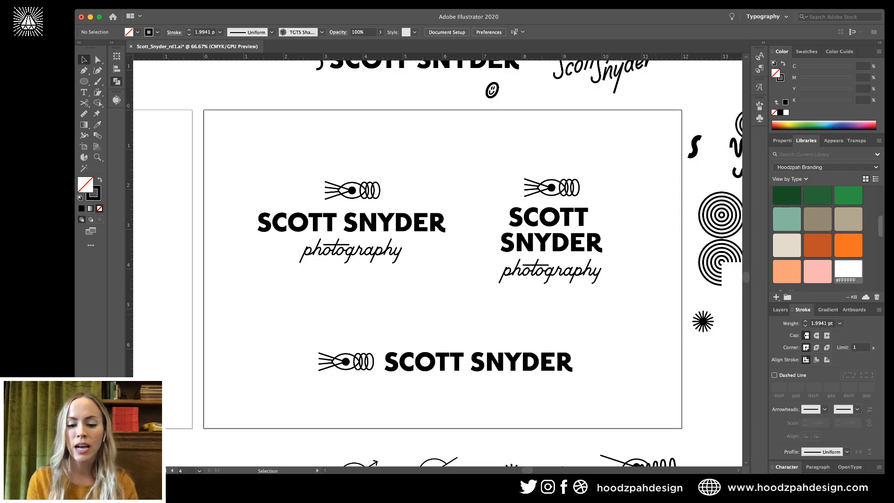
pyautogui.press('super+equal')
pyautogui.hscroll(-2, 395, 203)
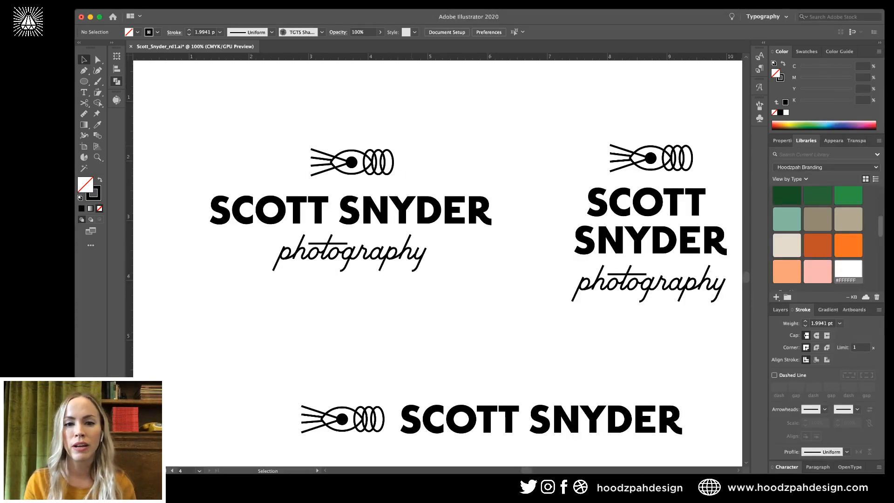
pyautogui.click(402, 207)
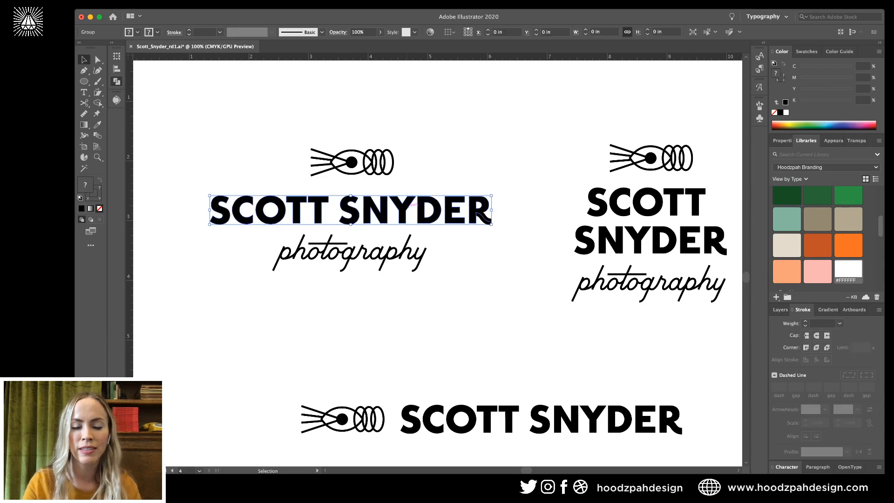
pyautogui.press('super+equal')
pyautogui.press('super+equal')
pyautogui.moveTo(404, 207); pyautogui.dragTo(524, 202)
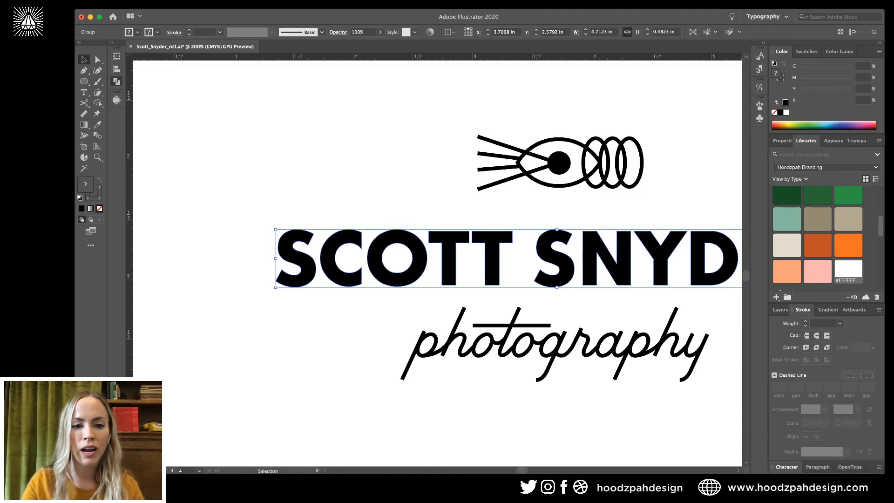
pyautogui.doubleClick(492, 256)
pyautogui.moveTo(493, 256); pyautogui.dragTo(329, 248)
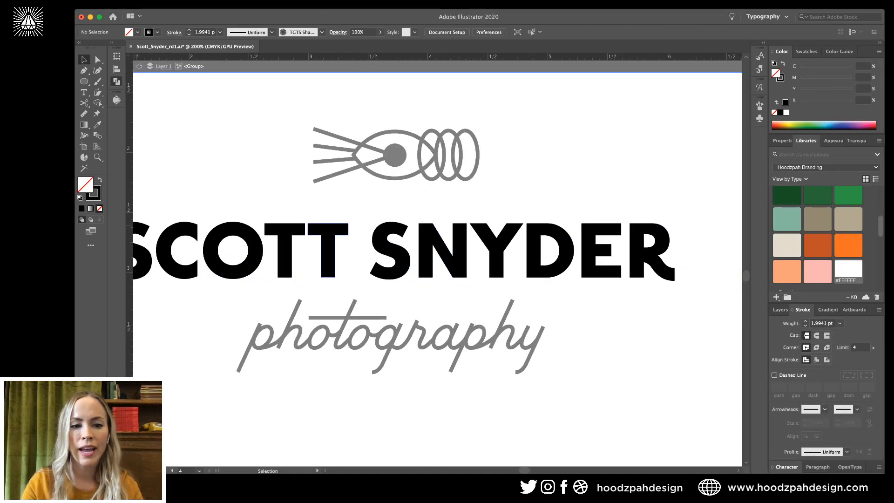
pyautogui.click(285, 249)
pyautogui.click(452, 233)
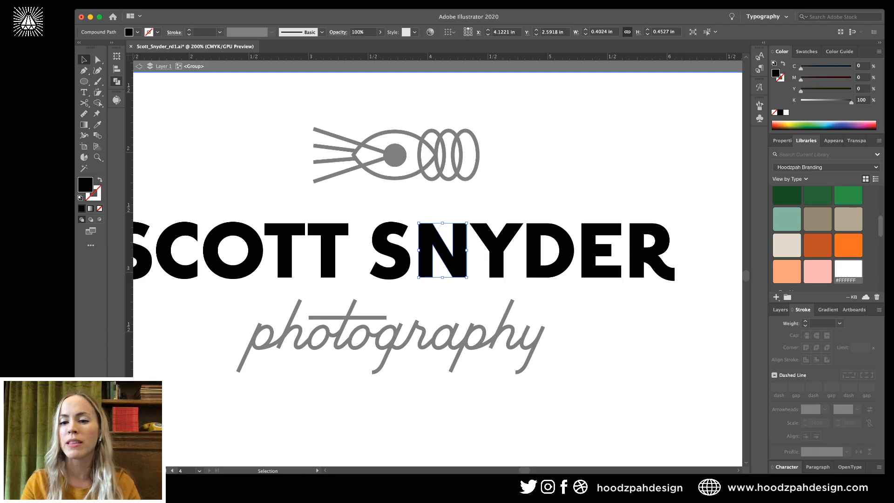
pyautogui.click(661, 267)
pyautogui.press('Escape')
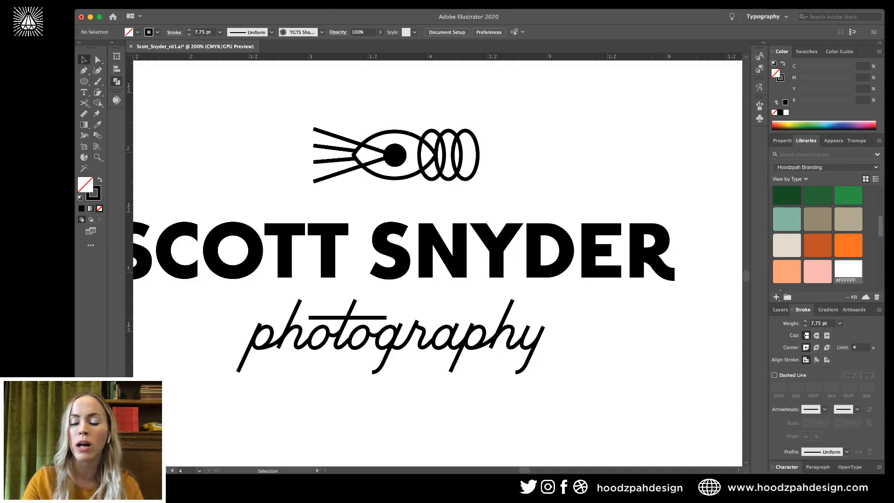
# Inspect an anchor on the E, then check the photography script and pen-and-rings icon.
pyautogui.press('a')
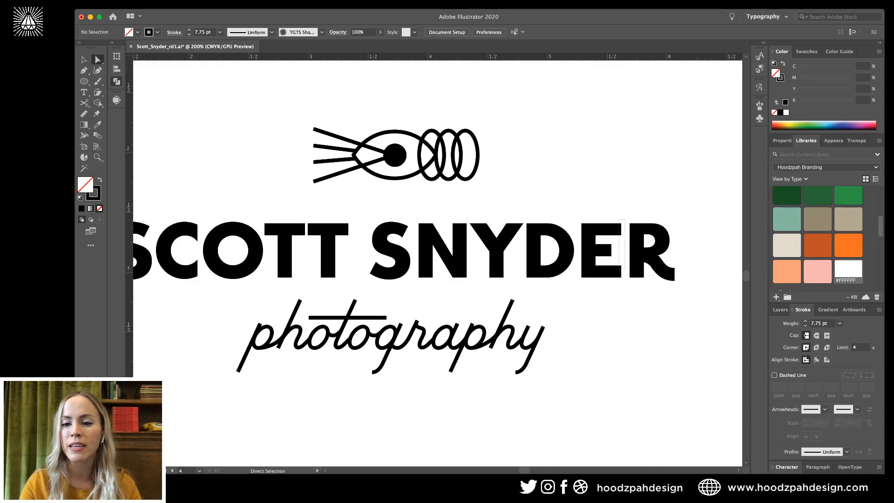
pyautogui.click(621, 223)
pyautogui.press('super+shift+a')
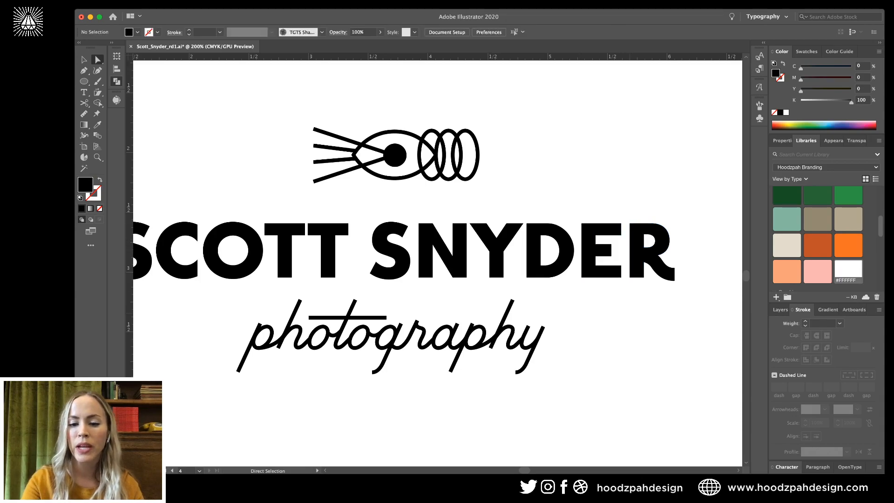
pyautogui.press('super+minus')
pyautogui.press('v')
pyautogui.click(512, 315)
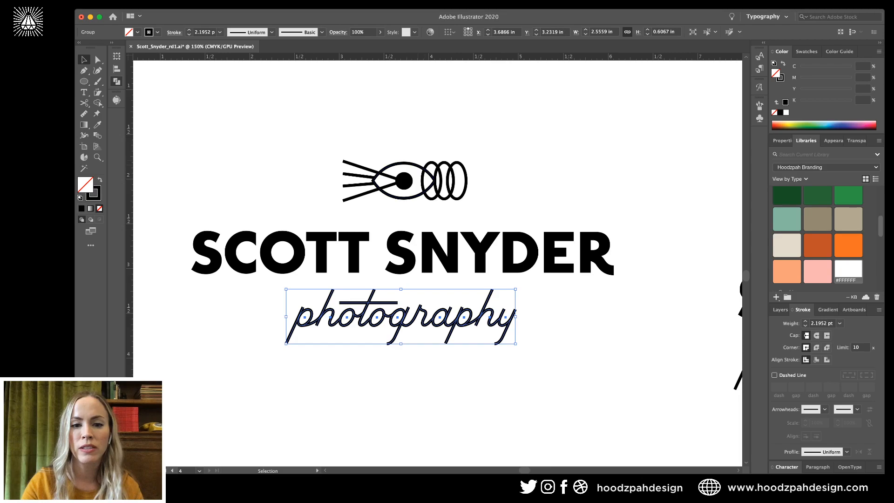
pyautogui.press('super+shift+a')
pyautogui.click(441, 176)
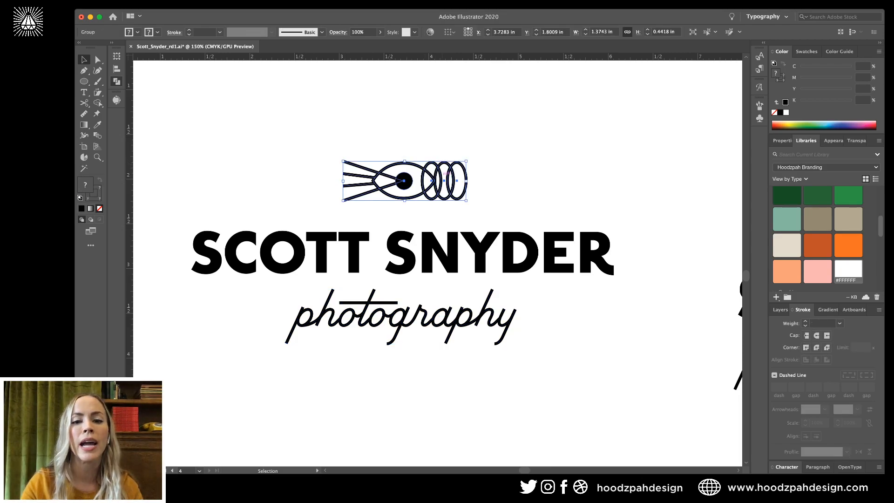
pyautogui.press('super+shift+a')
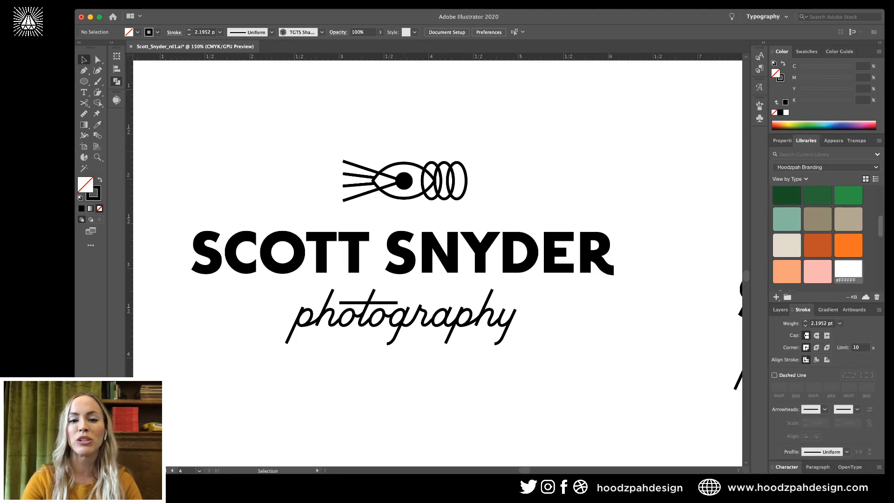
pyautogui.press('super+minus')
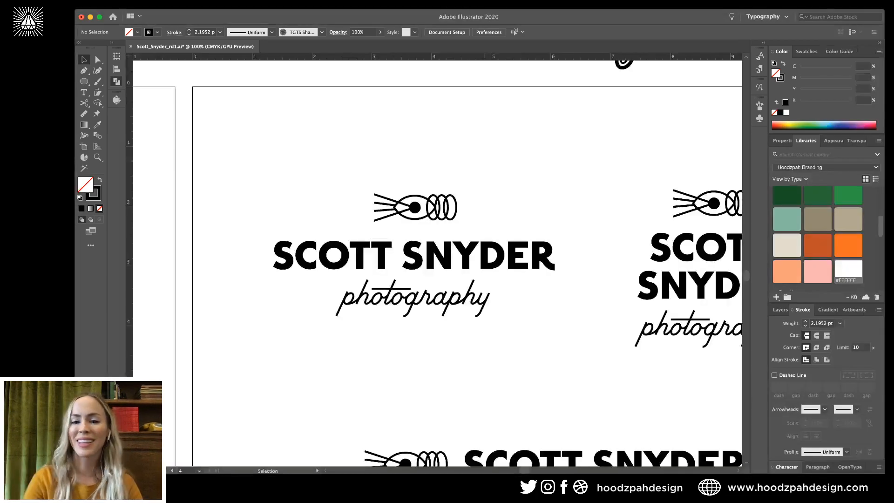
pyautogui.press('super+minus')
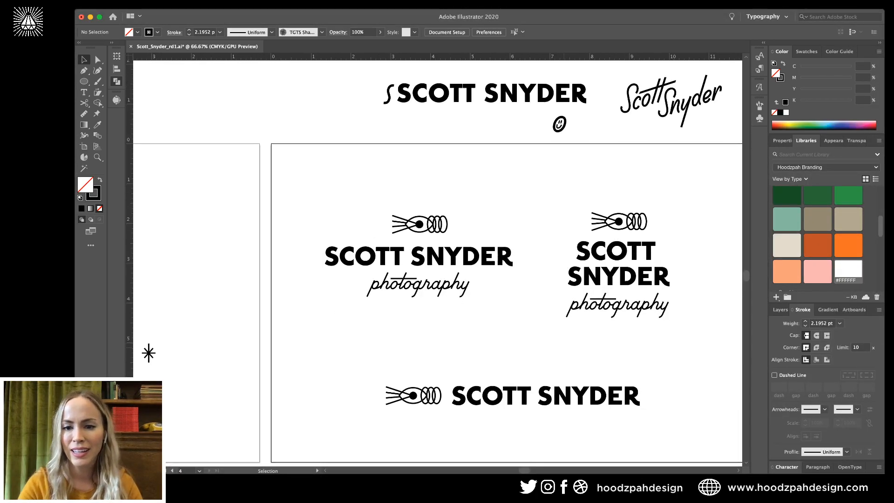
pyautogui.hscroll(3, 438, 263)
pyautogui.scroll(-2, 437, 263)
pyautogui.scroll(-5, 663, 344)
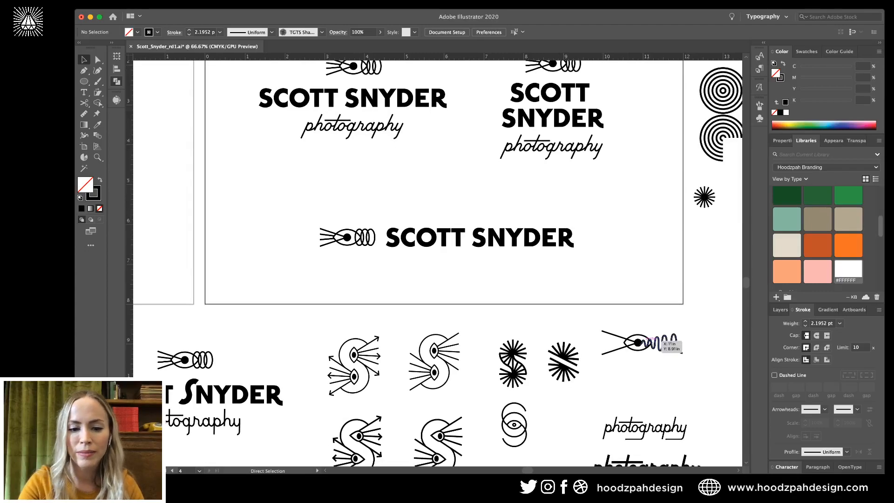
pyautogui.press('super+minus')
pyautogui.press('super+minus')
pyautogui.scroll(-4, 438, 263)
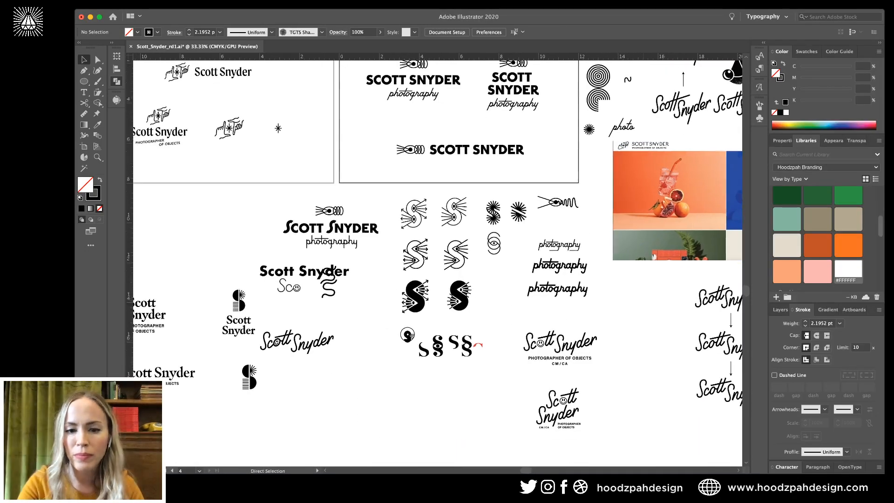
pyautogui.press('super+plus')
pyautogui.press('super+plus')
pyautogui.scroll(-1, 438, 263)
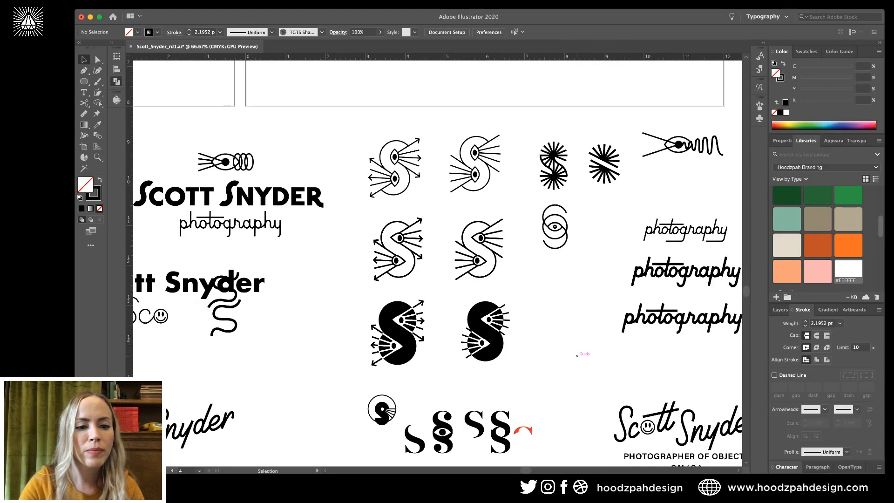
pyautogui.hscroll(-3, 438, 263)
pyautogui.moveTo(322, 284); pyautogui.dragTo(268, 307)
pyautogui.moveTo(300, 278); pyautogui.dragTo(353, 368)
pyautogui.press('super+shift+a')
# Shift the small red arc down-right beside the last § sketch, then browse the surrounding sketches.
pyautogui.press('super+minus')
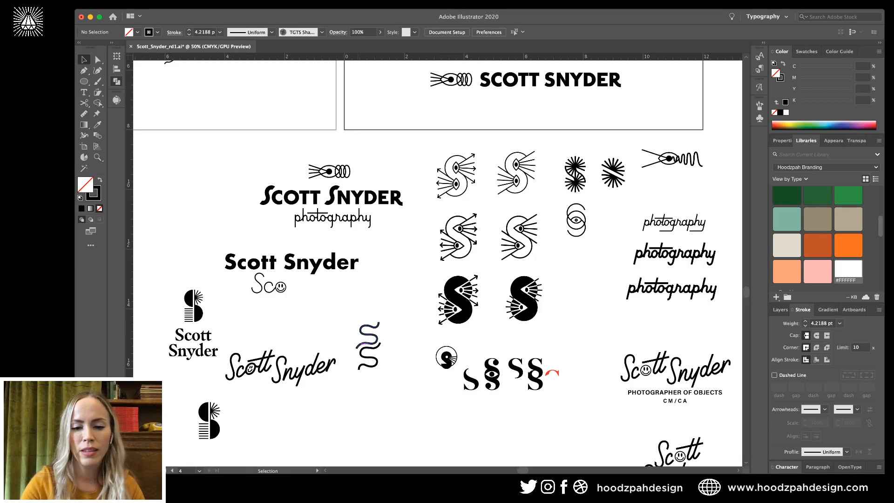
pyautogui.hscroll(2, 437, 263)
pyautogui.scroll(-1, 437, 263)
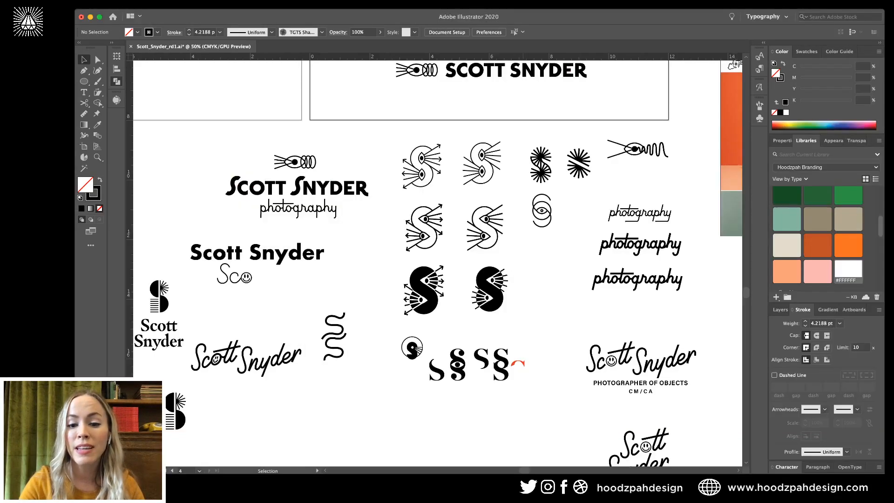
pyautogui.moveTo(517, 363); pyautogui.dragTo(536, 381)
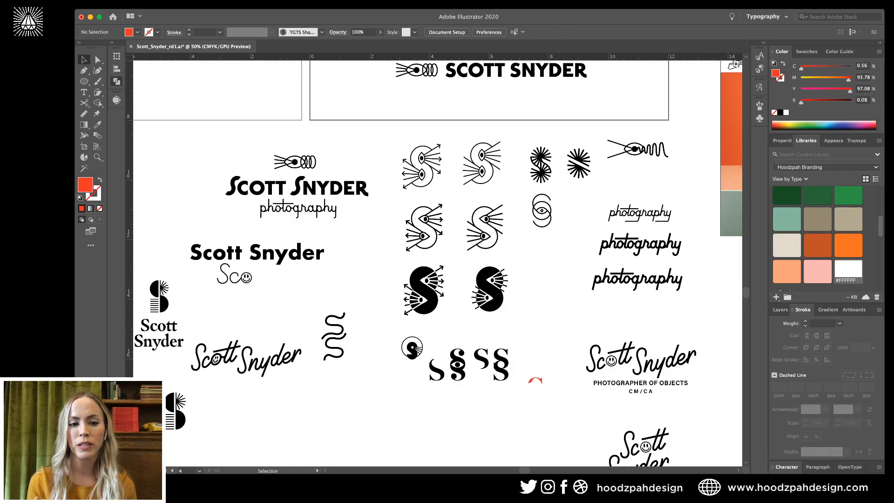
pyautogui.scroll(3, 435, 261)
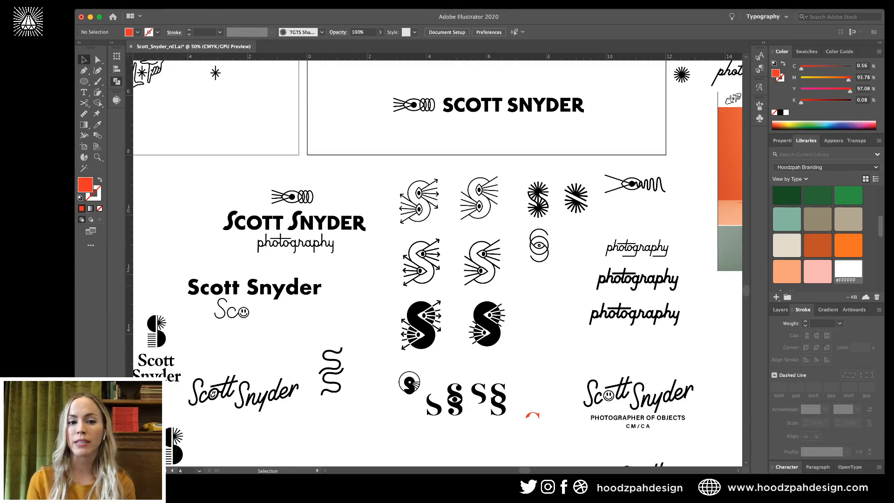
pyautogui.scroll(-12, 549, 282)
pyautogui.hscroll(6, 549, 281)
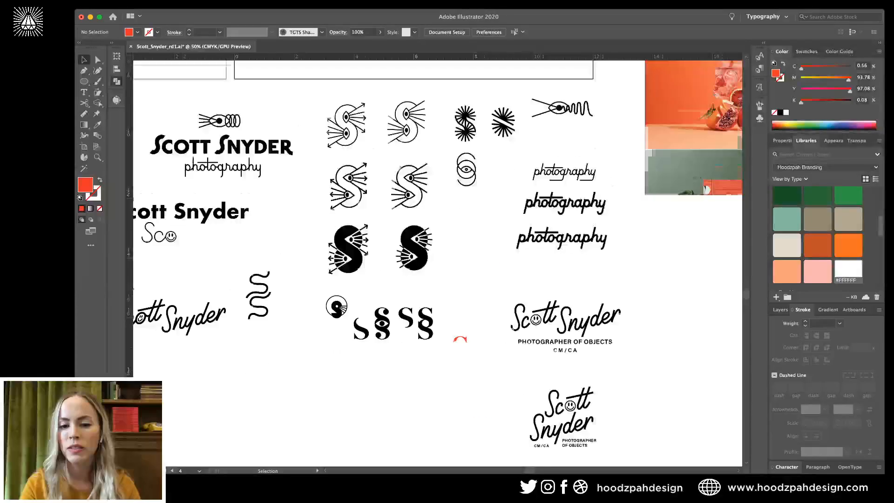
pyautogui.hscroll(-18, 549, 281)
pyautogui.scroll(2, 549, 282)
pyautogui.hscroll(-10, 437, 260)
pyautogui.scroll(2, 437, 261)
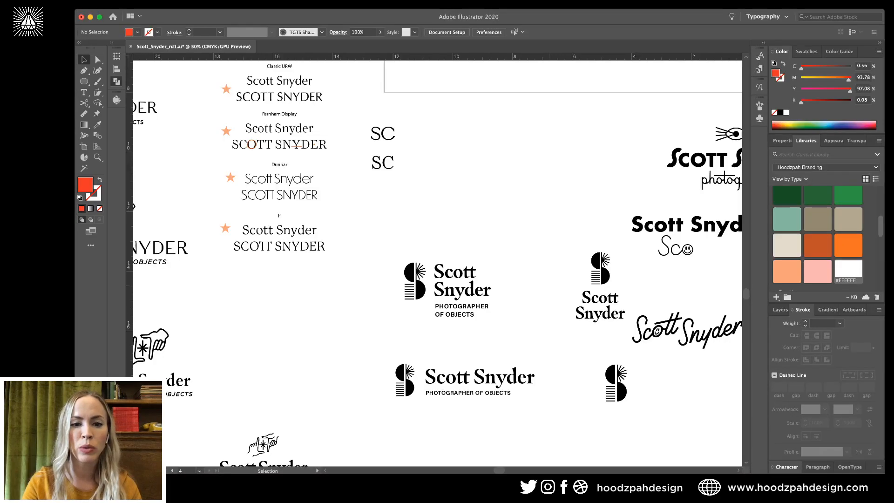
pyautogui.hscroll(-8, 438, 261)
pyautogui.scroll(-4, 437, 260)
pyautogui.hscroll(-7, 437, 261)
pyautogui.scroll(-1, 437, 260)
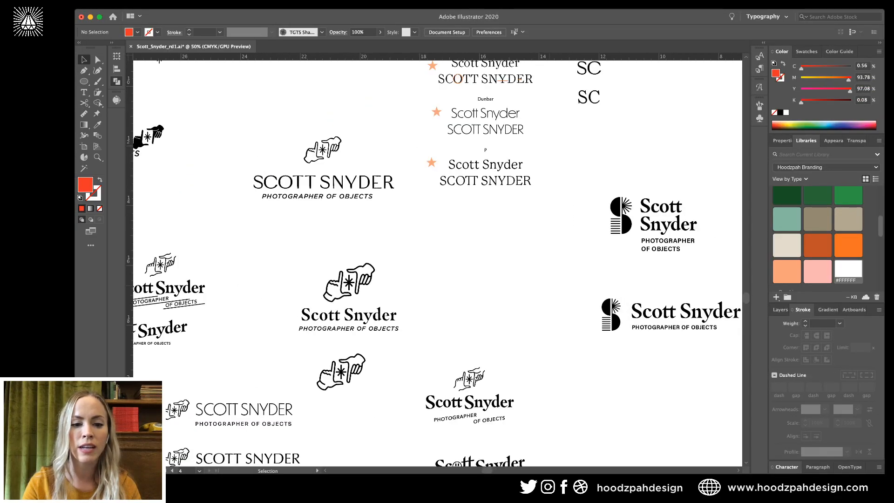
pyautogui.scroll(3, 437, 261)
pyautogui.hscroll(-4, 438, 261)
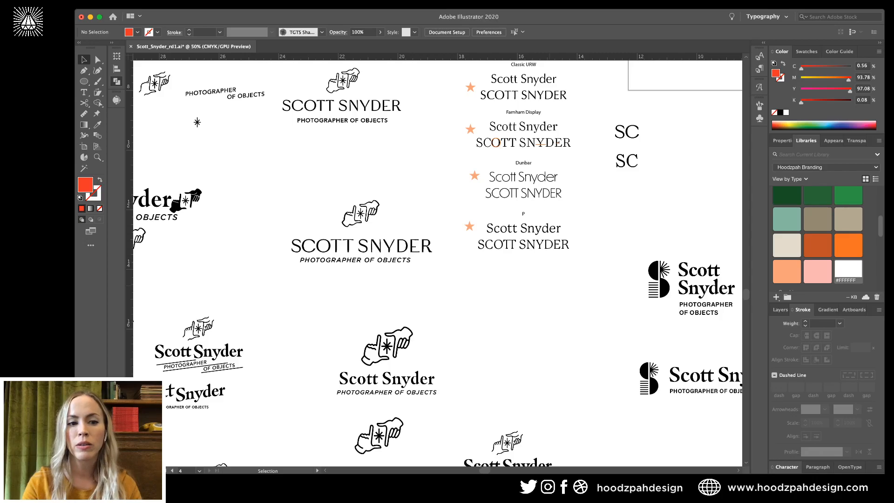
pyautogui.scroll(12, 437, 261)
pyautogui.scroll(9, 549, 287)
pyautogui.hscroll(5, 549, 287)
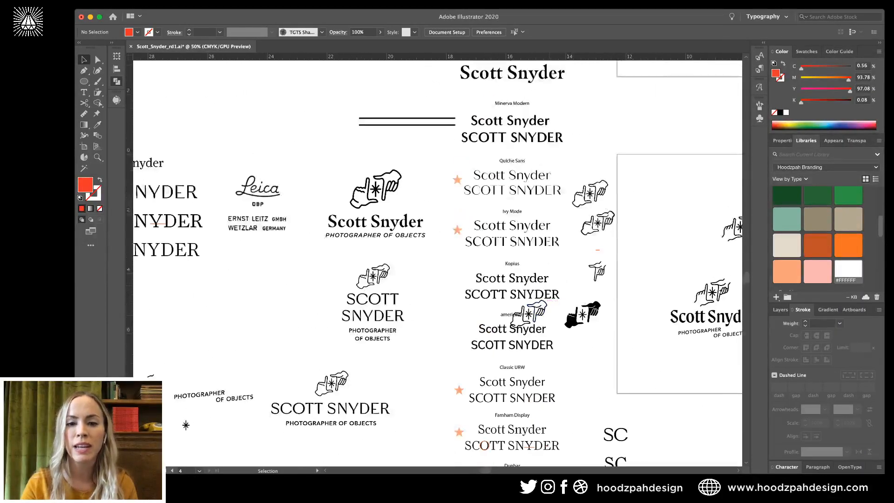
pyautogui.scroll(7, 549, 288)
pyautogui.hscroll(9, 549, 288)
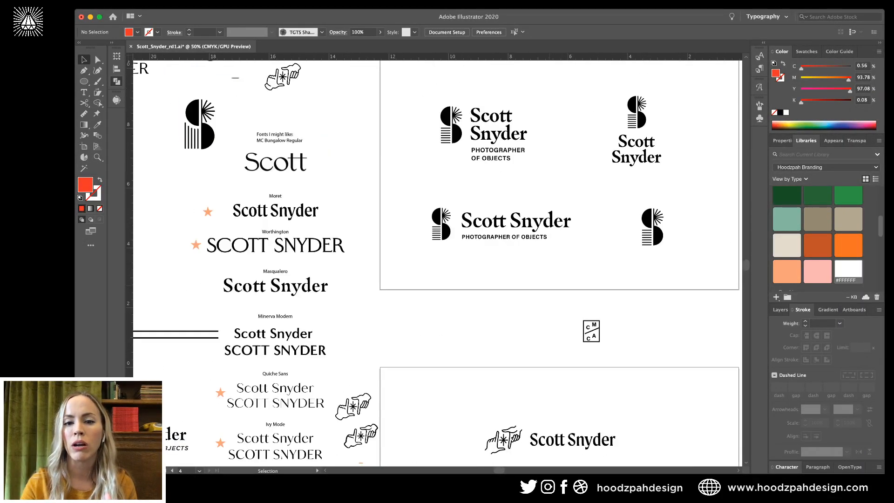
pyautogui.scroll(3, 558, 283)
pyautogui.hscroll(5, 558, 283)
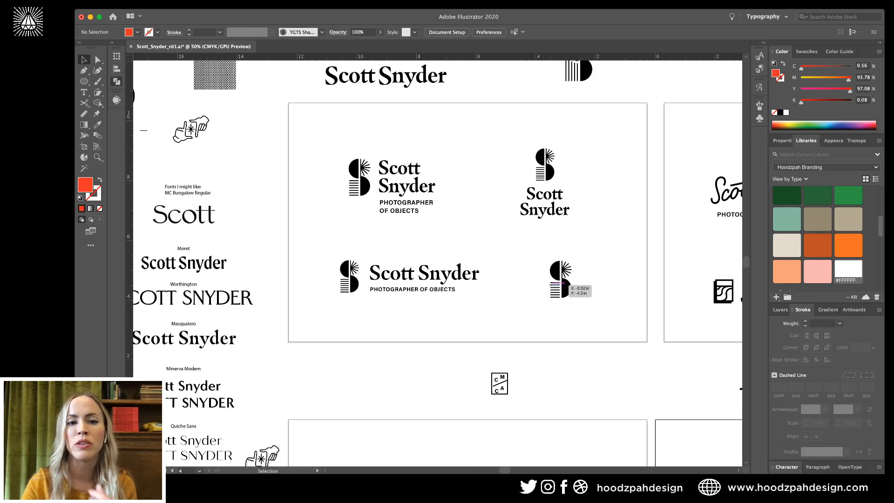
pyautogui.scroll(4, 557, 283)
pyautogui.hscroll(12, 557, 282)
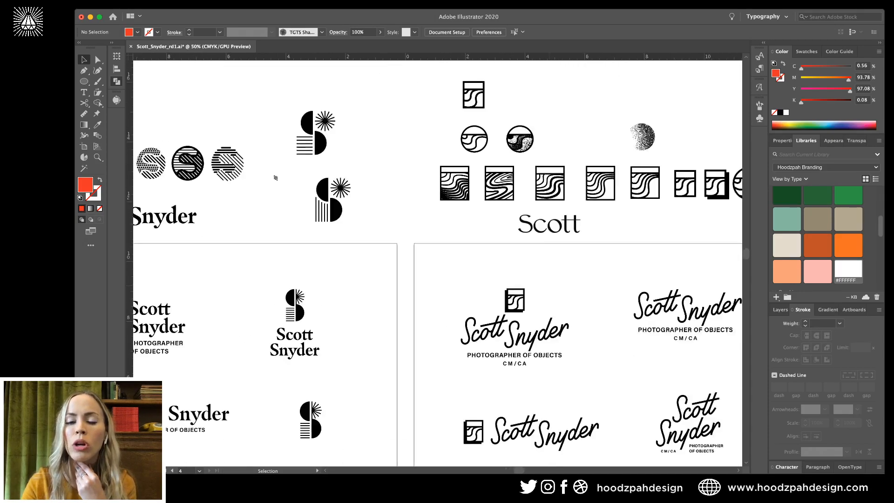
pyautogui.moveTo(300, 96); pyautogui.dragTo(300, 90)
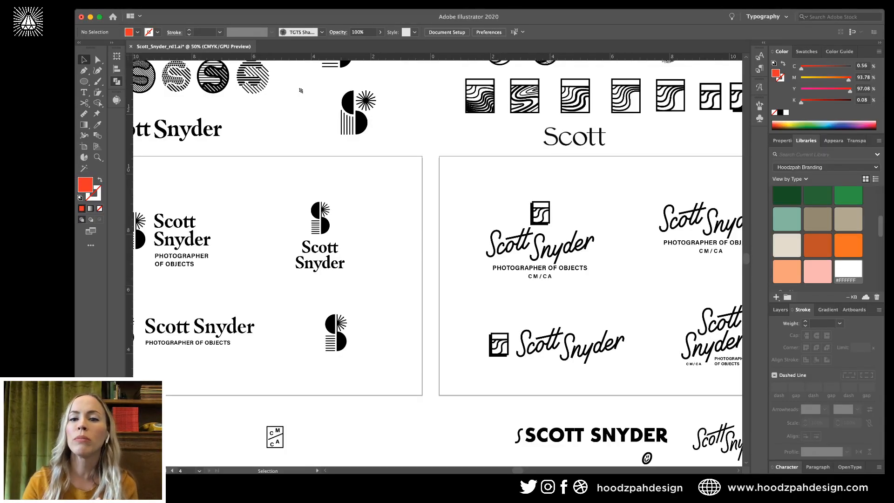
pyautogui.moveTo(301, 90); pyautogui.dragTo(199, 106)
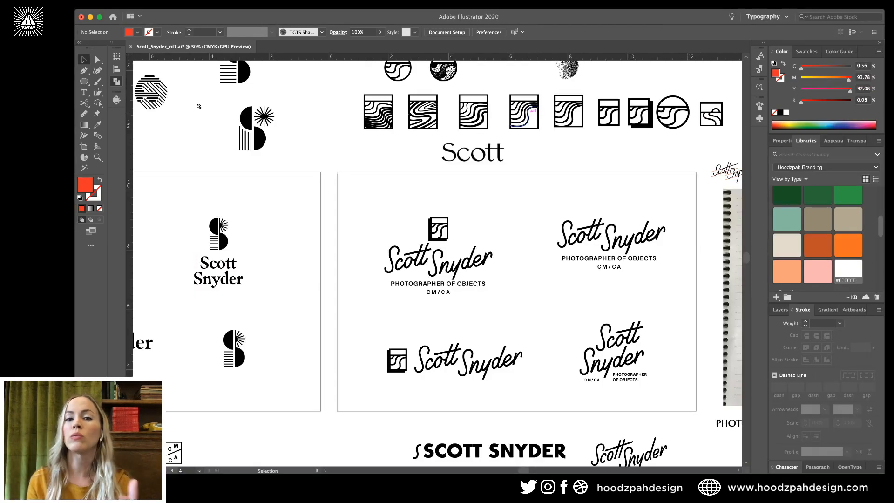
pyautogui.scroll(-1, 528, 111)
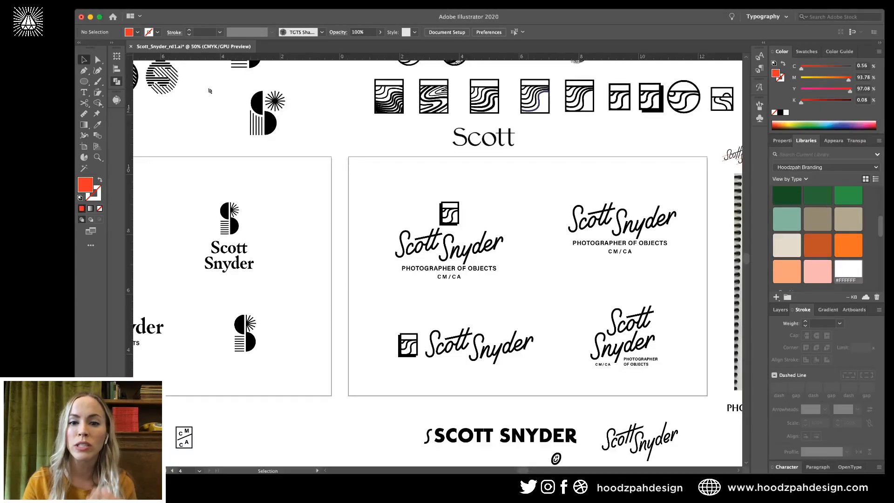
pyautogui.moveTo(210, 91); pyautogui.dragTo(242, 62)
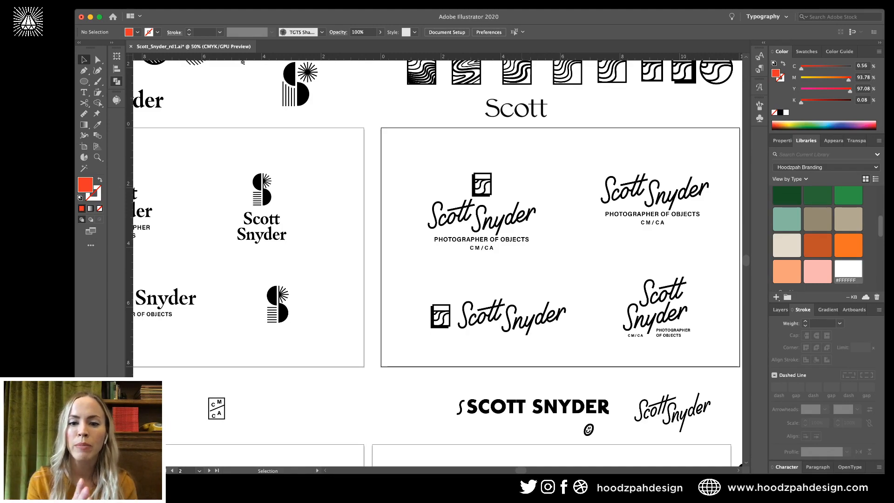
pyautogui.scroll(-3, 242, 62)
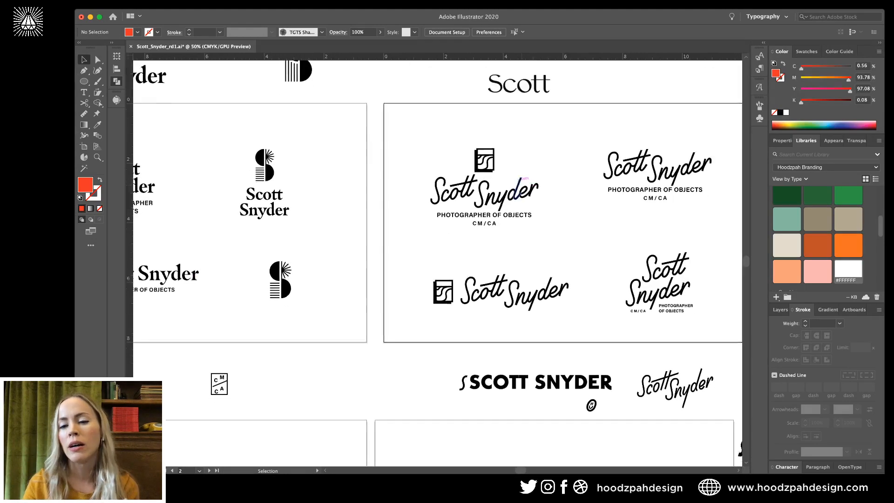
pyautogui.scroll(-10, 437, 261)
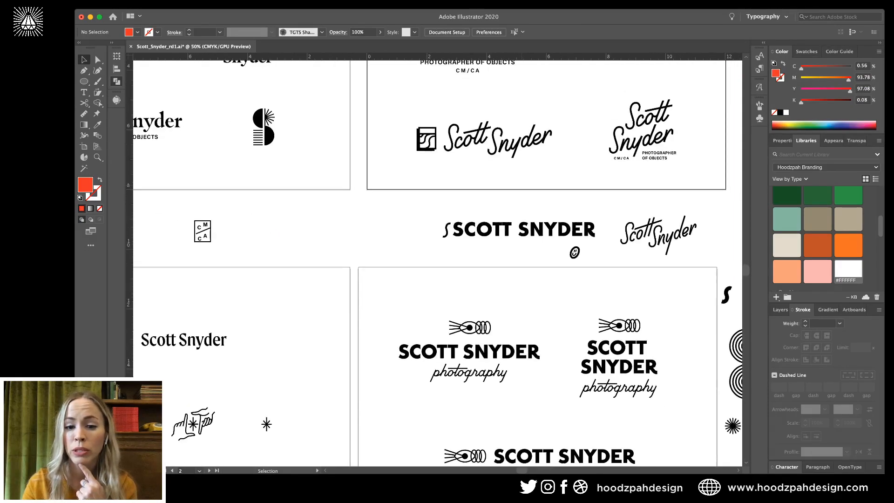
pyautogui.scroll(-9, 437, 261)
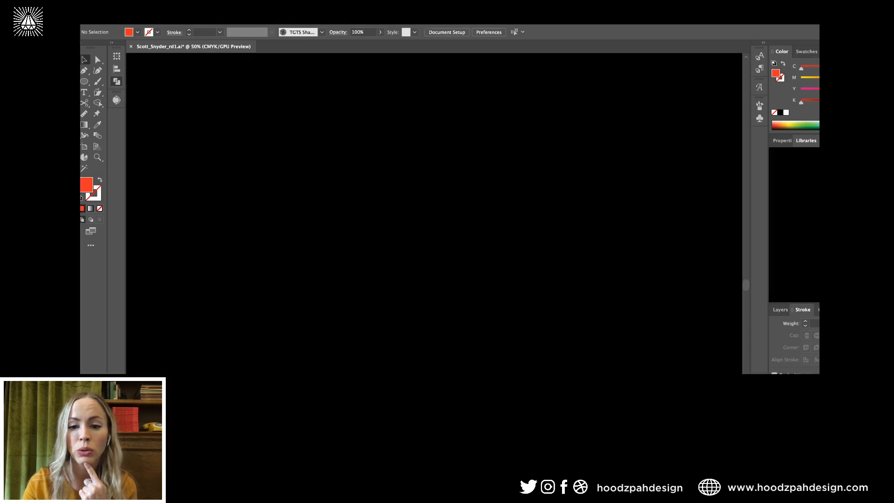
pyautogui.scroll(-2, 438, 260)
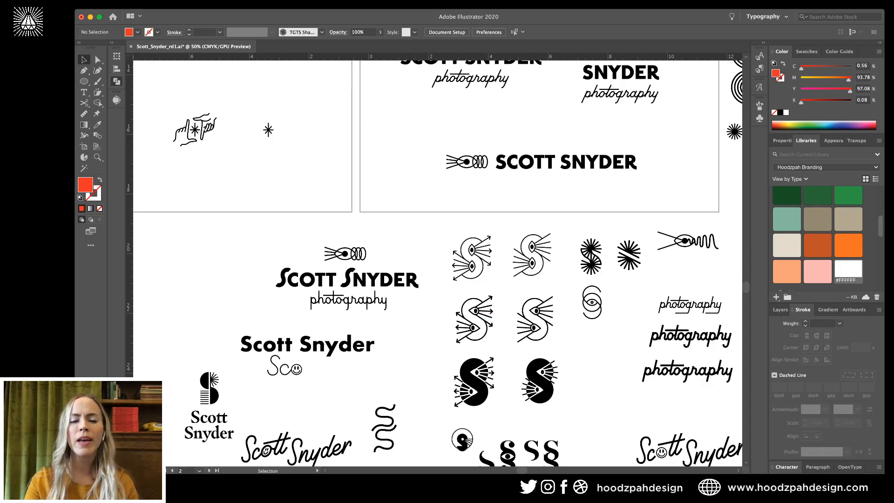
pyautogui.scroll(5, 438, 263)
pyautogui.hscroll(-3, 438, 263)
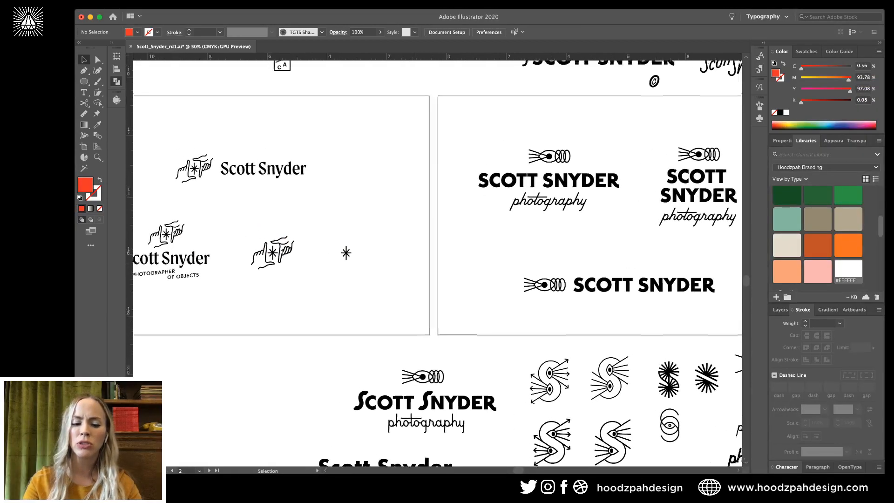
pyautogui.click(345, 204)
pyautogui.press('super+minus')
pyautogui.scroll(3, 437, 263)
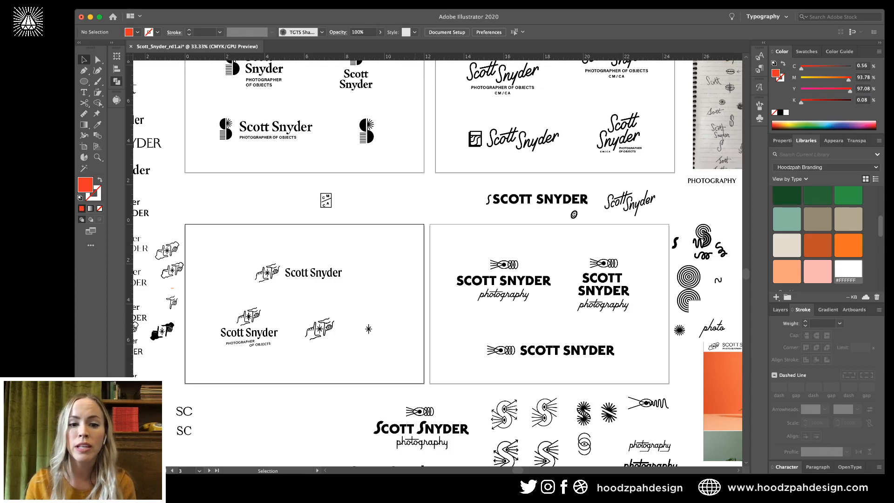
pyautogui.press('super+minus')
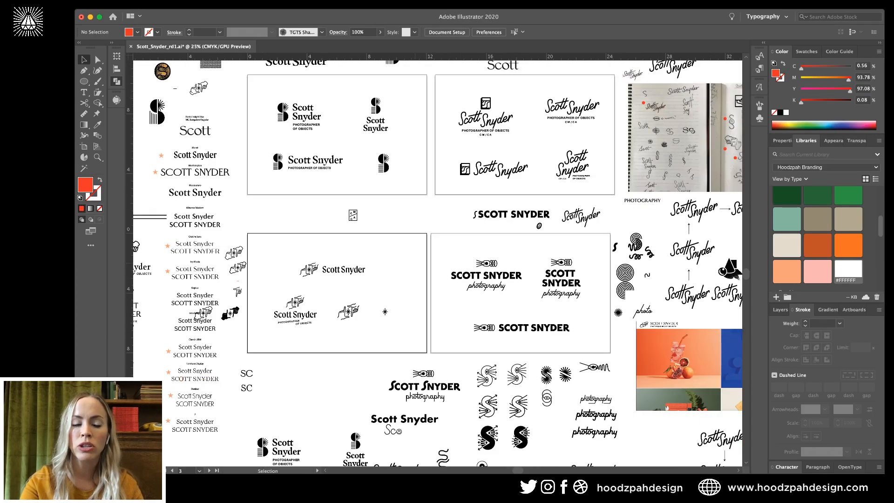
pyautogui.press('super+equal')
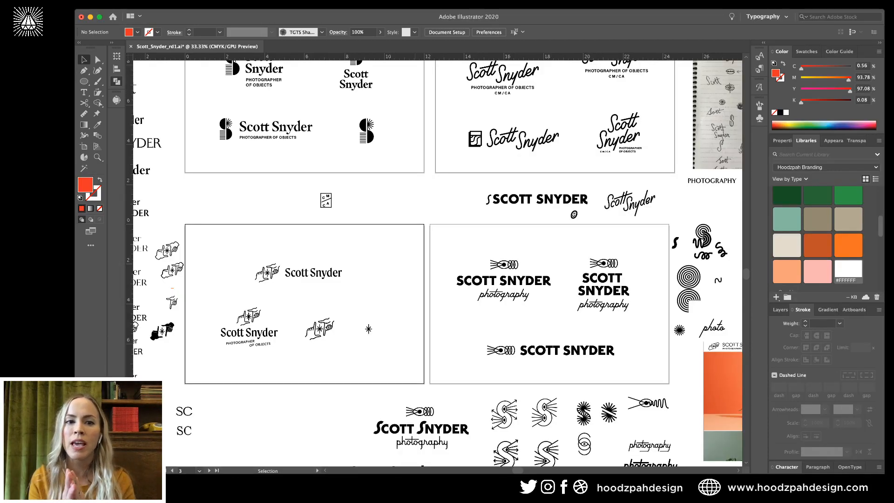
pyautogui.scroll(5, 551, 360)
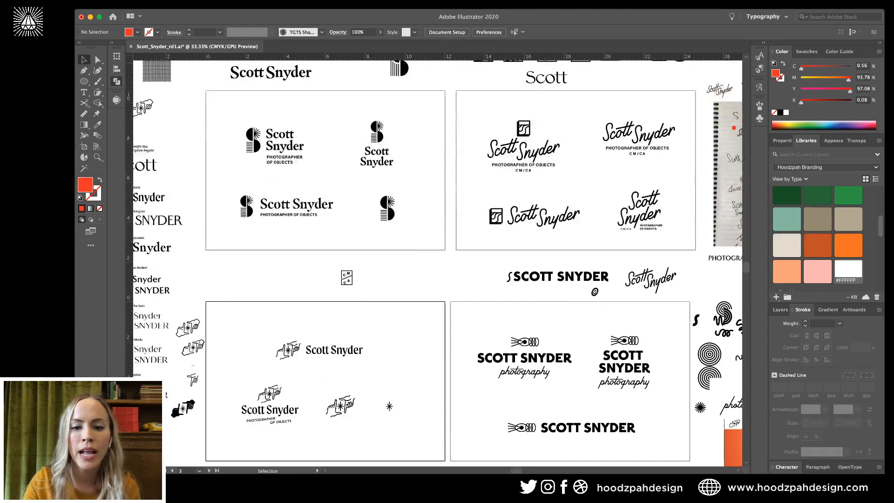
pyautogui.scroll(-3, 563, 359)
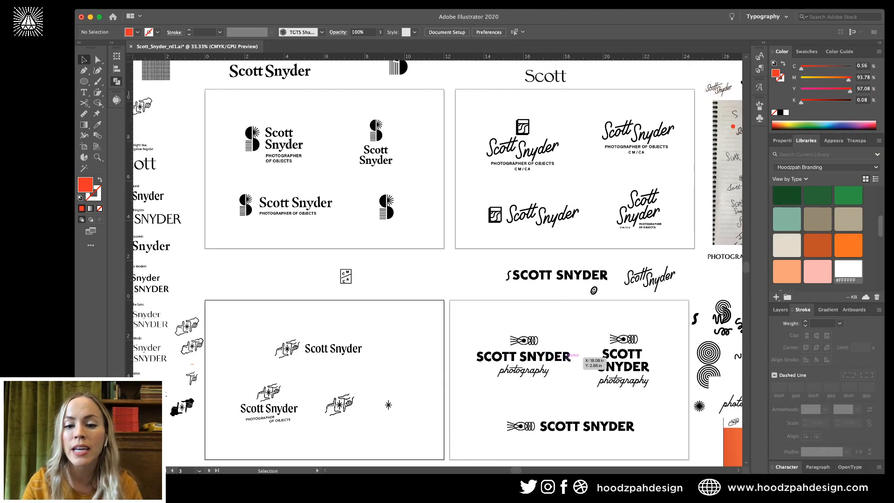
pyautogui.press('super+equal')
pyautogui.press('super+equal')
pyautogui.scroll(-2, 564, 360)
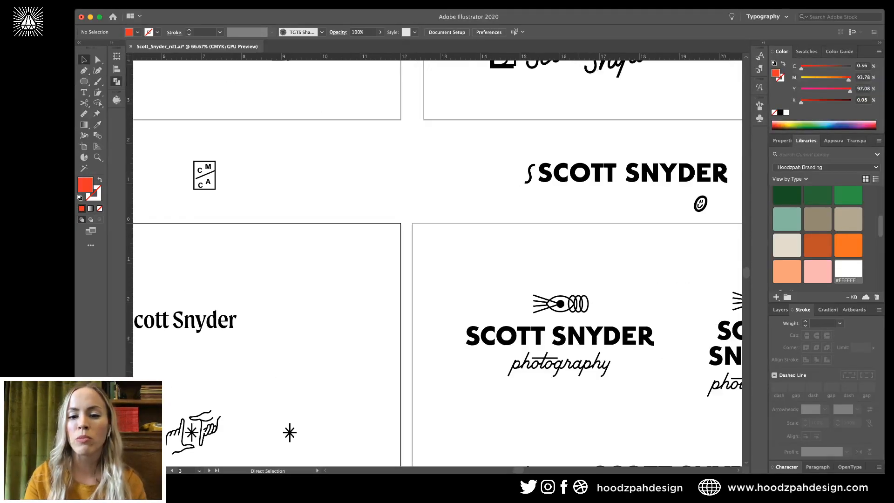
pyautogui.scroll(-5, 435, 260)
pyautogui.hscroll(3, 435, 261)
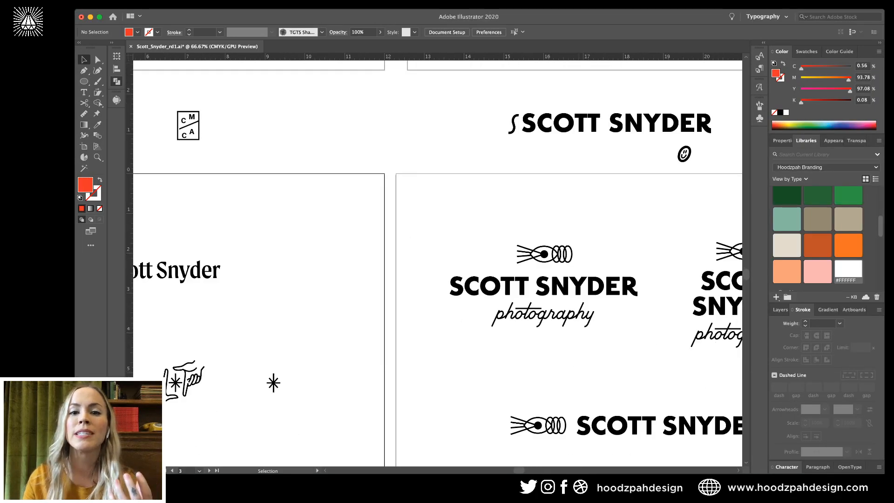
pyautogui.press('super+minus')
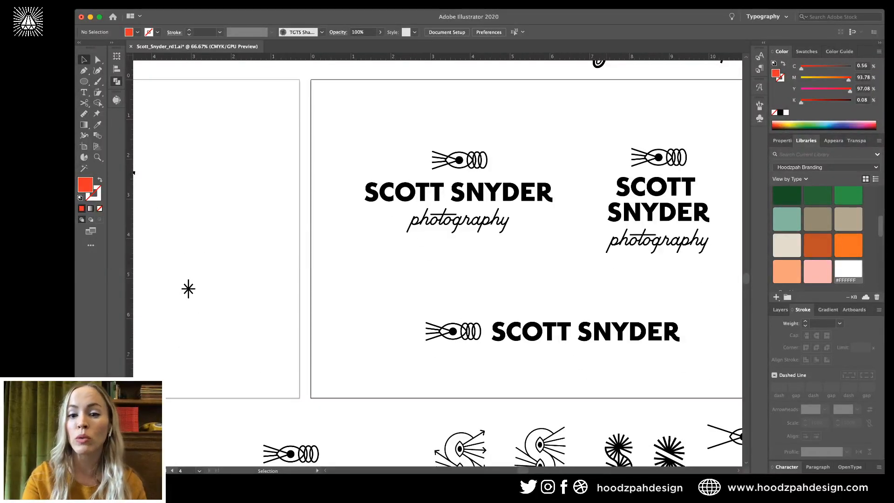
pyautogui.press('super+minus')
pyautogui.press('super+minus')
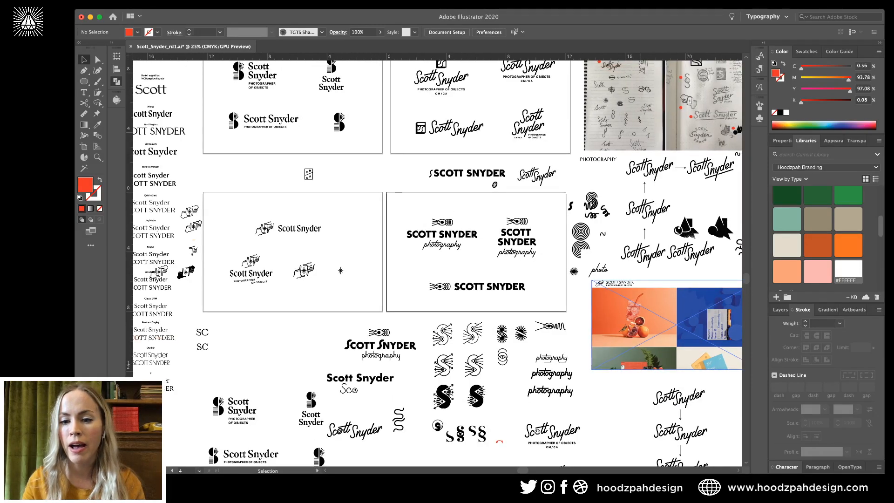
pyautogui.hscroll(3, 438, 261)
pyautogui.scroll(-1, 438, 261)
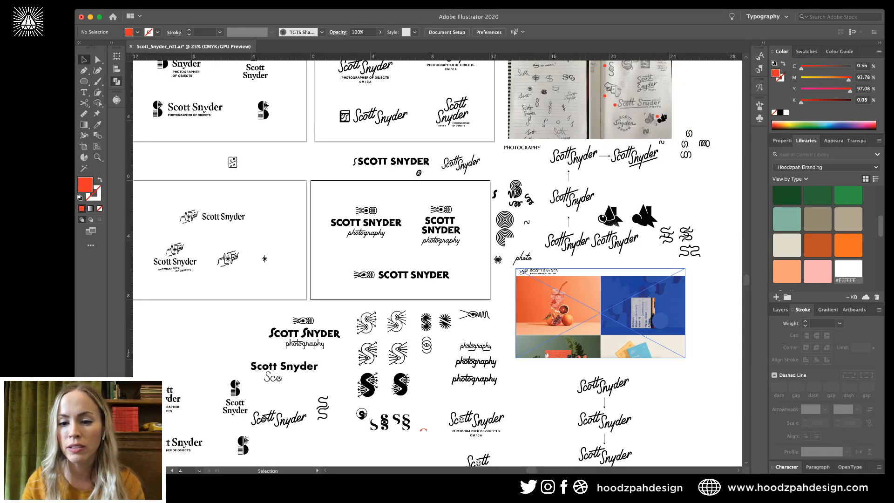
pyautogui.click(600, 313)
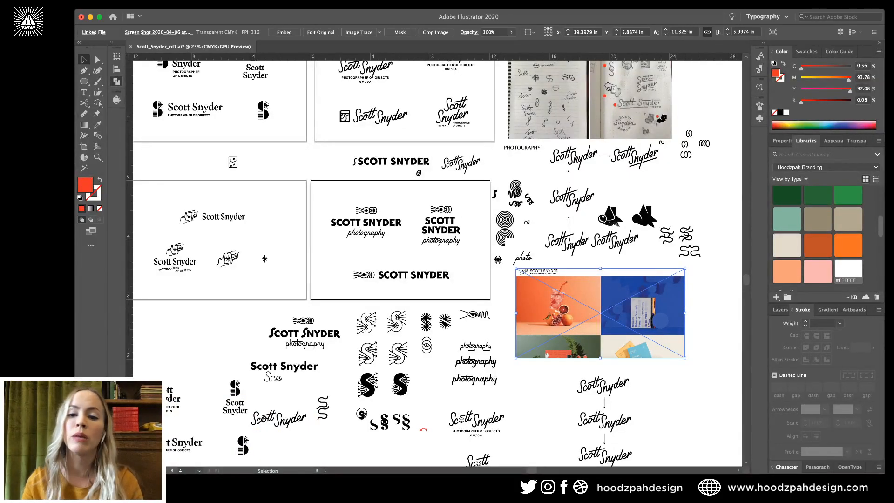
pyautogui.click(558, 396)
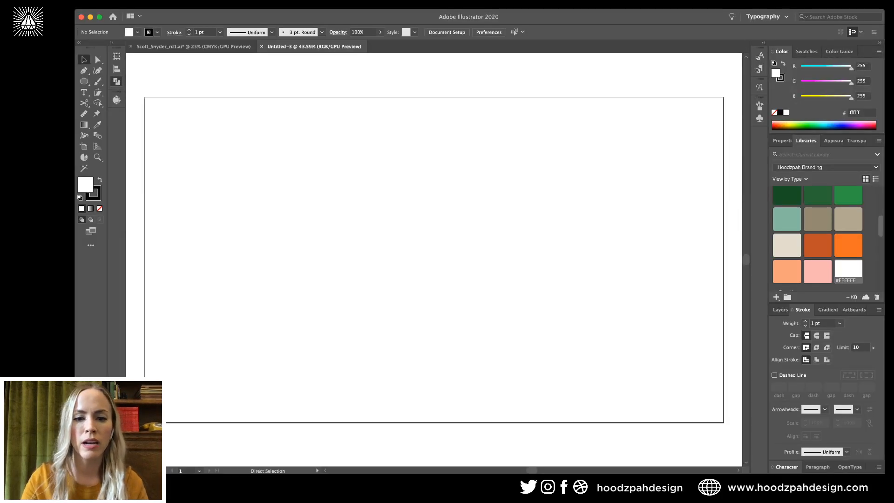
# Draw a rectangle frame matching the edges of the blank Untitled-3 artboard.
pyautogui.press('super+minus')
pyautogui.press('super+minus')
pyautogui.press('l')
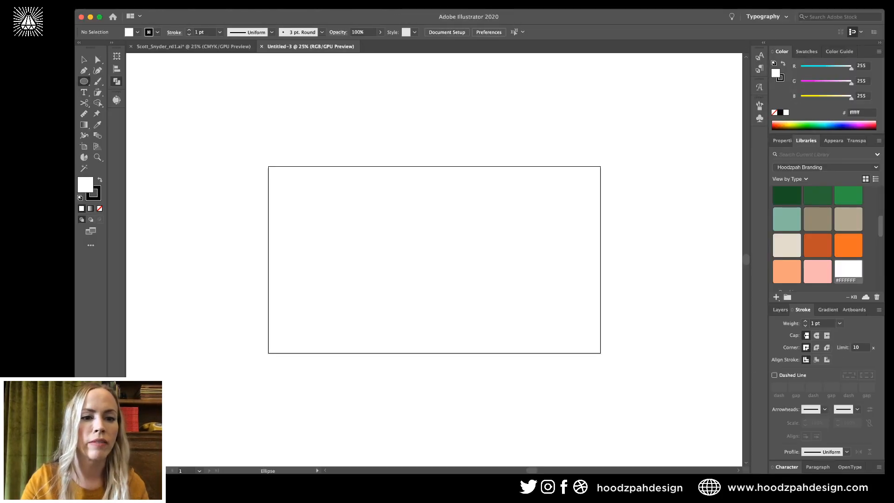
pyautogui.press('m')
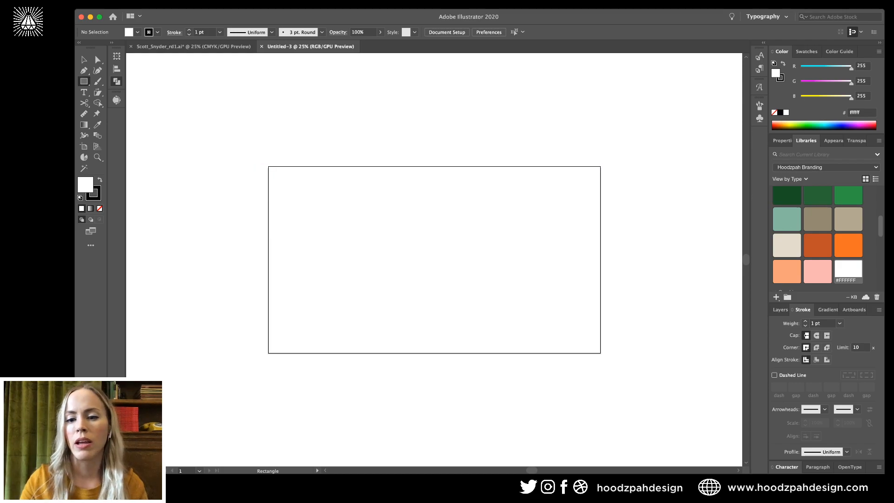
pyautogui.moveTo(264, 163); pyautogui.dragTo(603, 357)
pyautogui.moveTo(606, 356); pyautogui.dragTo(606, 356)
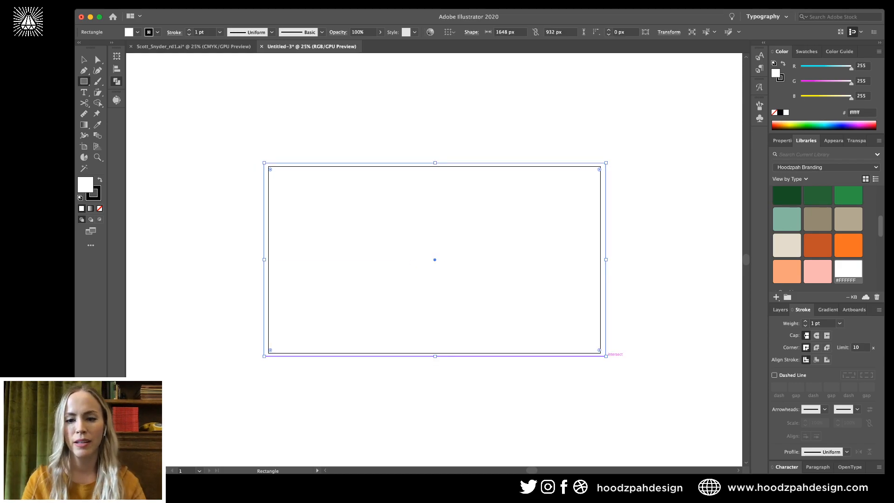
pyautogui.press('v')
pyautogui.press('super+shift+a')
pyautogui.click(603, 279)
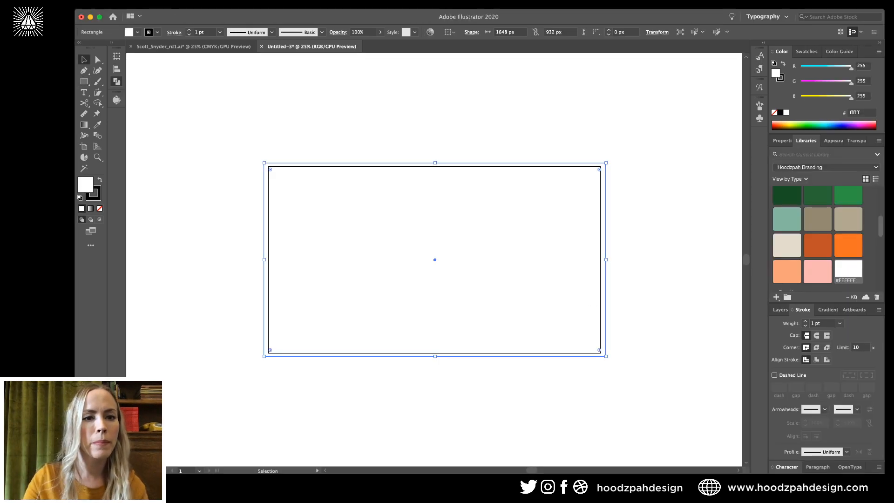
pyautogui.press('super+shift+a')
pyautogui.press('f')
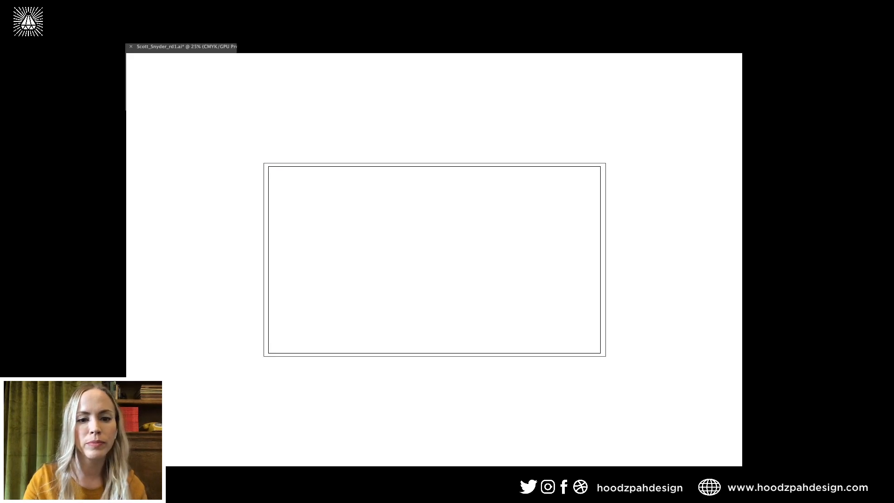
pyautogui.press('super+grave')
pyautogui.press('f')
pyautogui.press('super+grave')
pyautogui.press('super+grave')
pyautogui.click(366, 210)
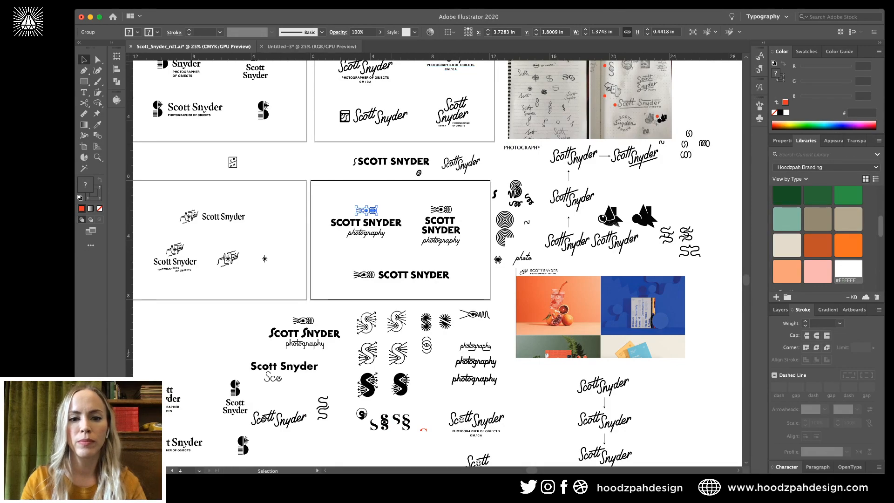
pyautogui.press('f')
pyautogui.press('super+grave')
pyautogui.press('f')
pyautogui.press('super+v')
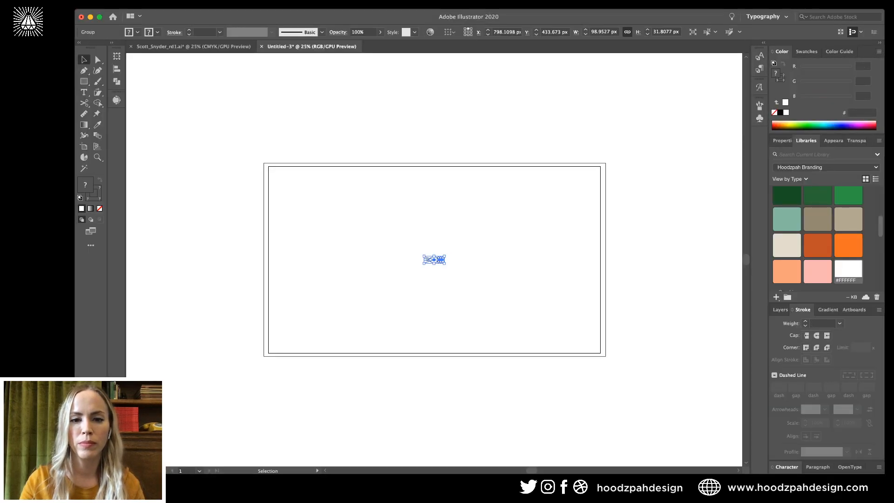
pyautogui.moveTo(433, 259); pyautogui.dragTo(442, 148)
pyautogui.click(484, 148)
# Copy the hands icon from the sketch file and place it above the artboard beside the eye.
pyautogui.click(479, 186)
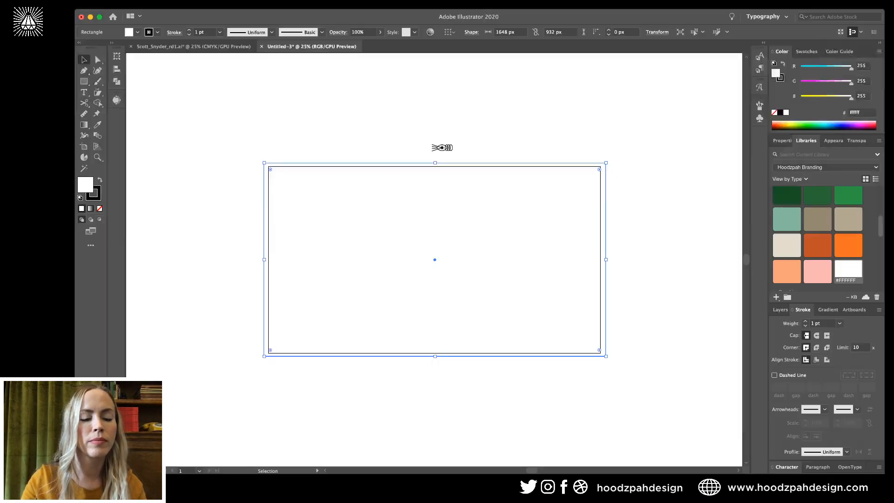
pyautogui.press('super+grave')
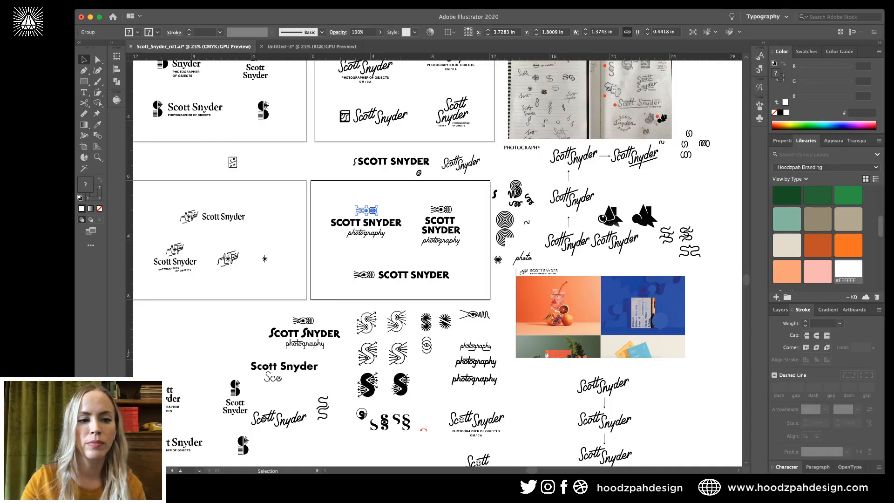
pyautogui.click(189, 216)
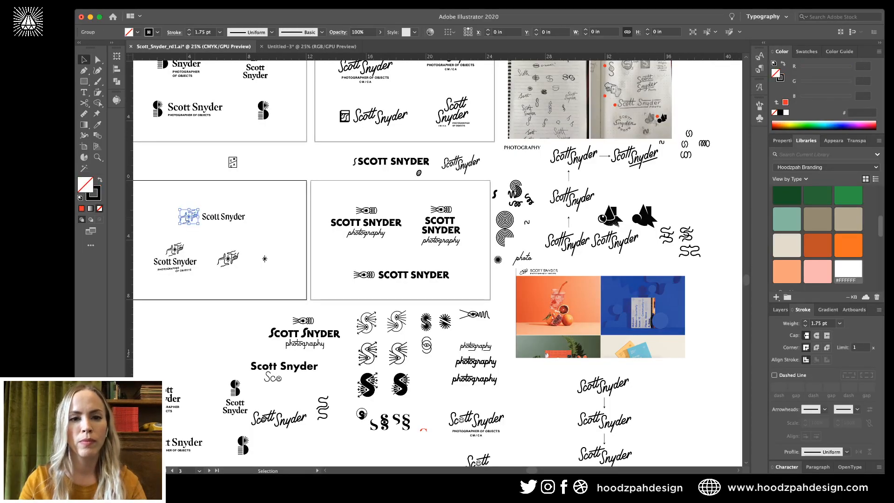
pyautogui.press('v')
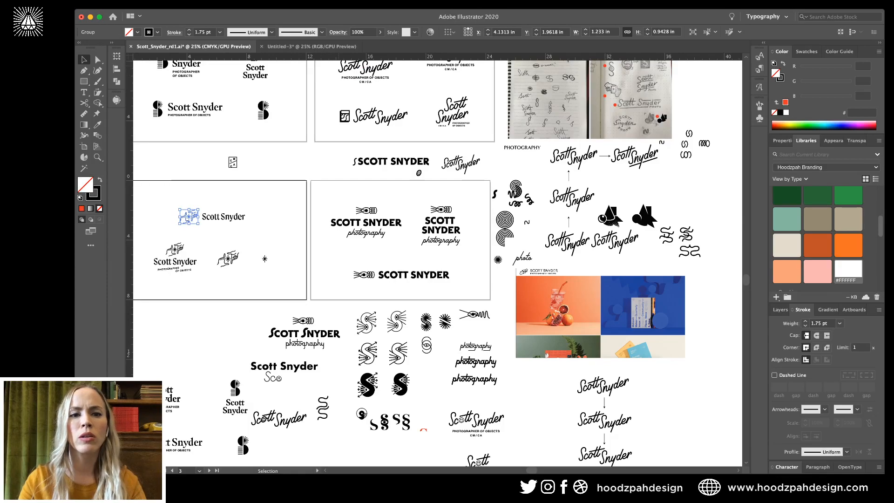
pyautogui.press('super+grave')
pyautogui.press('super+v')
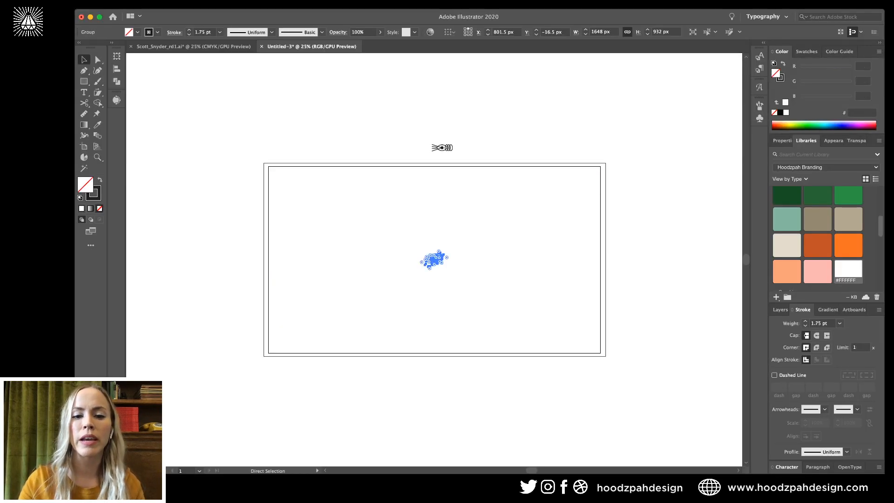
pyautogui.moveTo(433, 259); pyautogui.dragTo(401, 143)
pyautogui.press('super+shift+a')
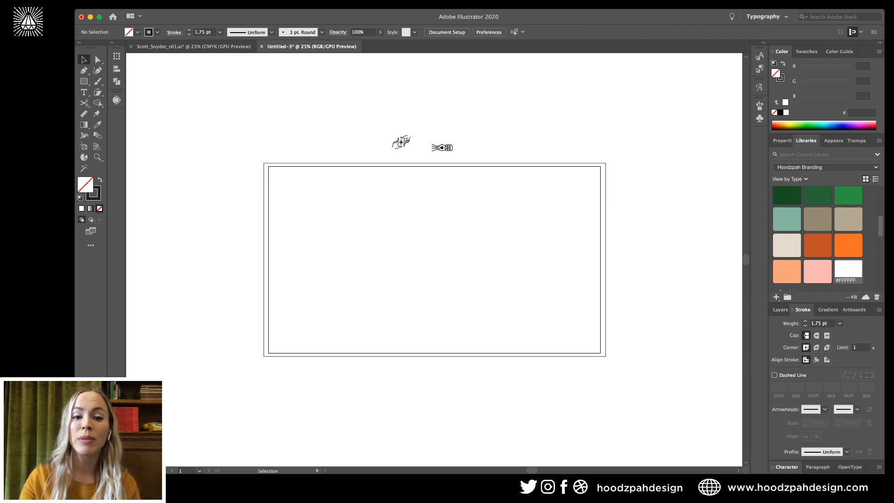
# Scale the eye icon up about two and a half times.
pyautogui.press('super+equal')
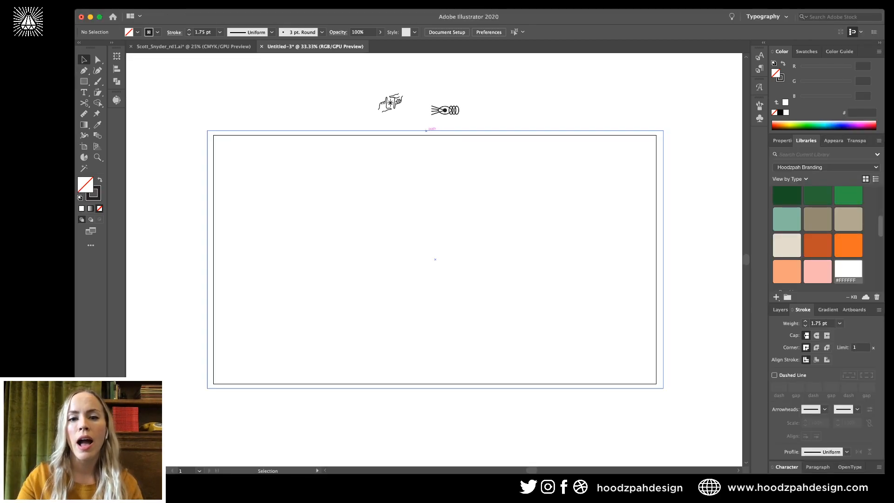
pyautogui.click(445, 111)
pyautogui.moveTo(460, 106); pyautogui.dragTo(502, 91)
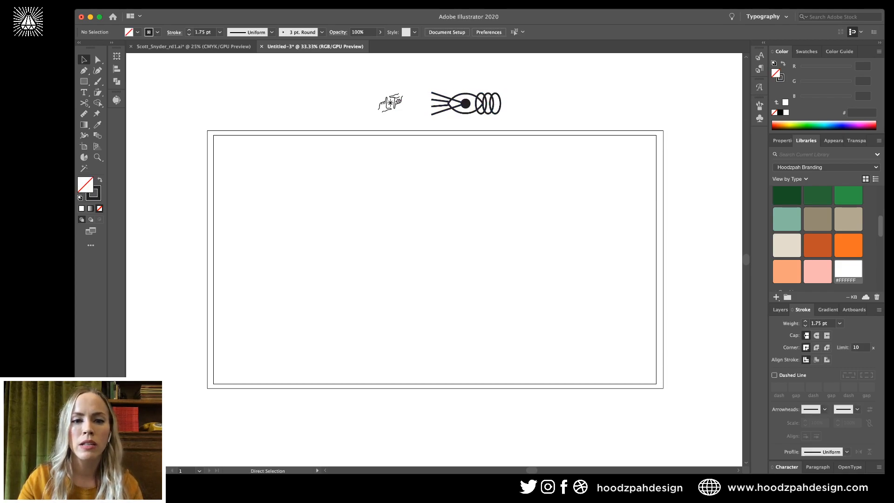
# Enlarge the hands icon in two passes to a matching size.
pyautogui.click(401, 98)
pyautogui.moveTo(378, 102); pyautogui.dragTo(357, 102)
pyautogui.press('super+shift+a')
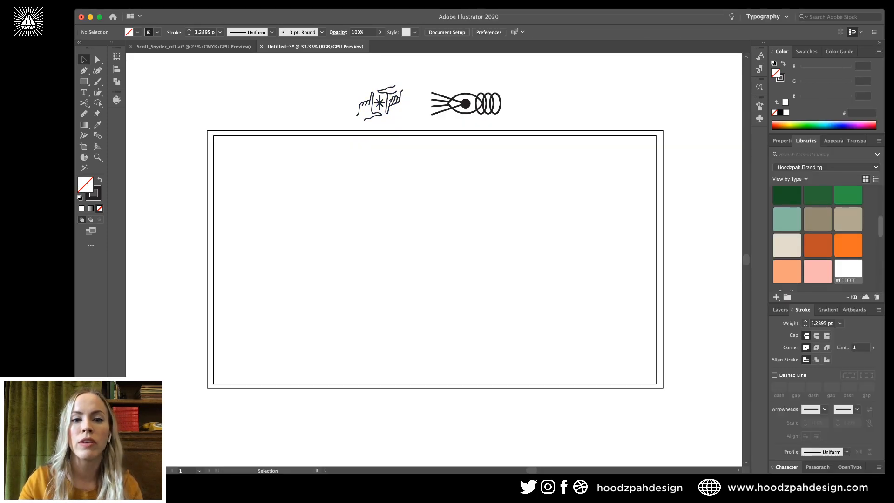
pyautogui.click(391, 99)
pyautogui.moveTo(403, 85); pyautogui.dragTo(410, 80)
pyautogui.press('super+shift+a')
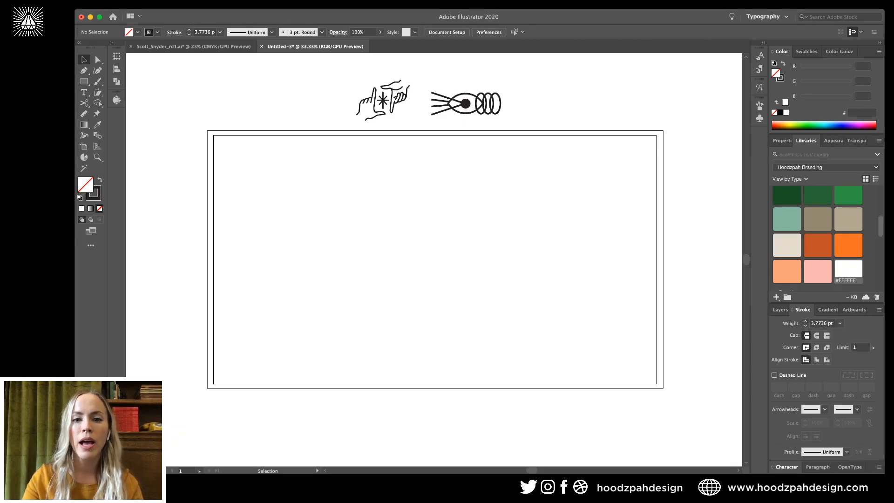
# Zoom to 50% to check the hands icon and background rectangle, then reselect the eye icon at 33.33%.
pyautogui.press('super+equal')
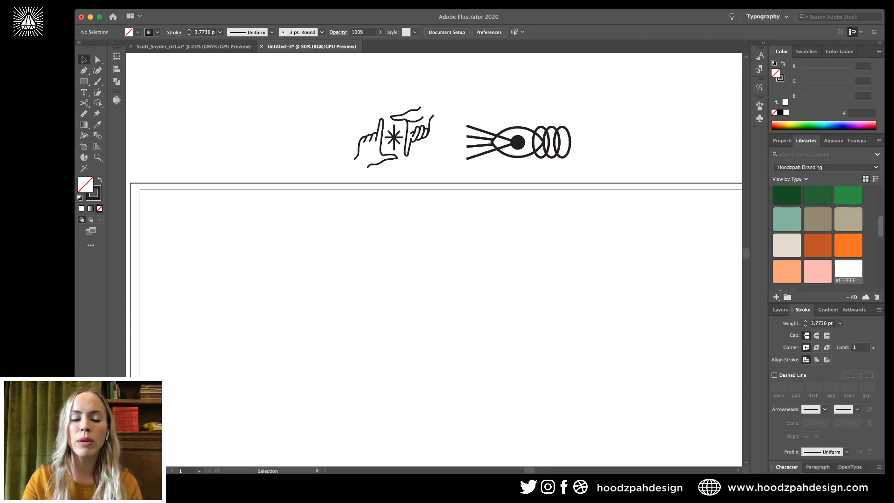
pyautogui.click(394, 137)
pyautogui.hscroll(-4, 394, 137)
pyautogui.scroll(-2, 393, 136)
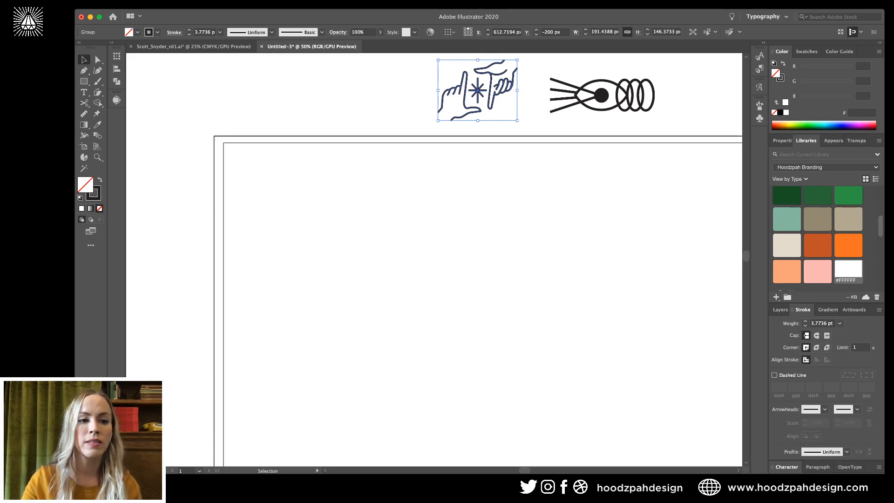
pyautogui.click(394, 122)
pyautogui.click(394, 139)
pyautogui.press('super+shift+a')
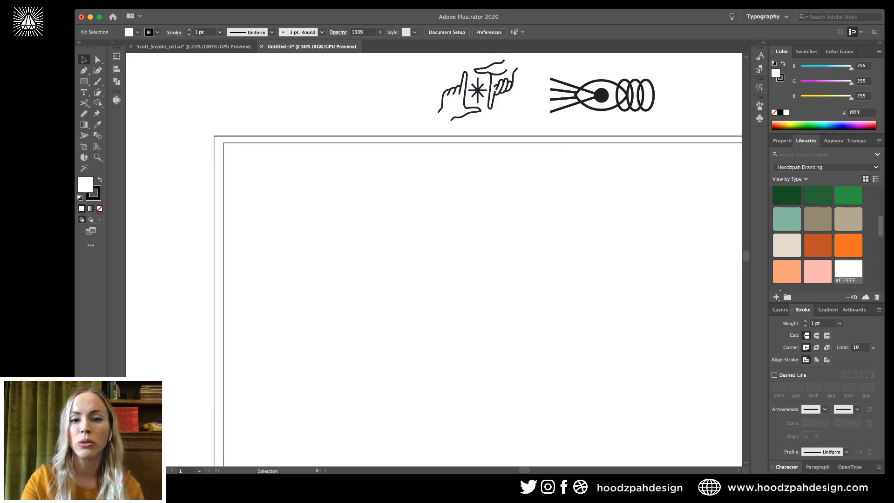
pyautogui.press('super+minus')
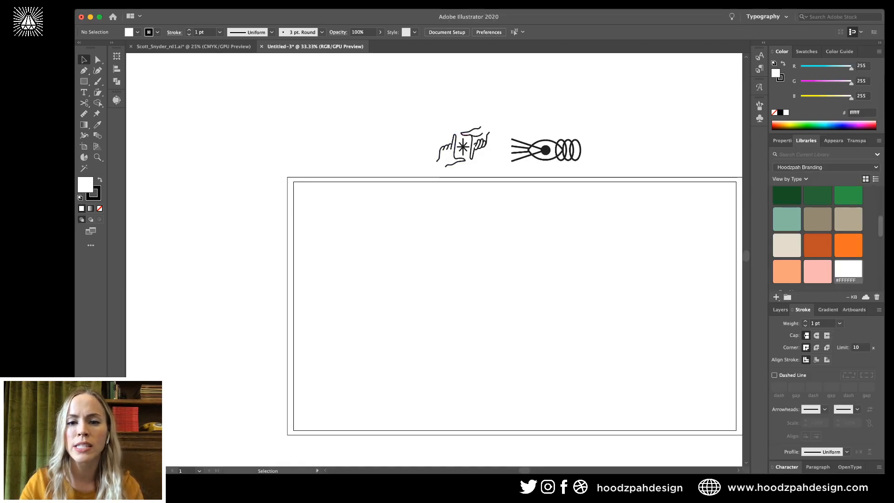
pyautogui.click(544, 149)
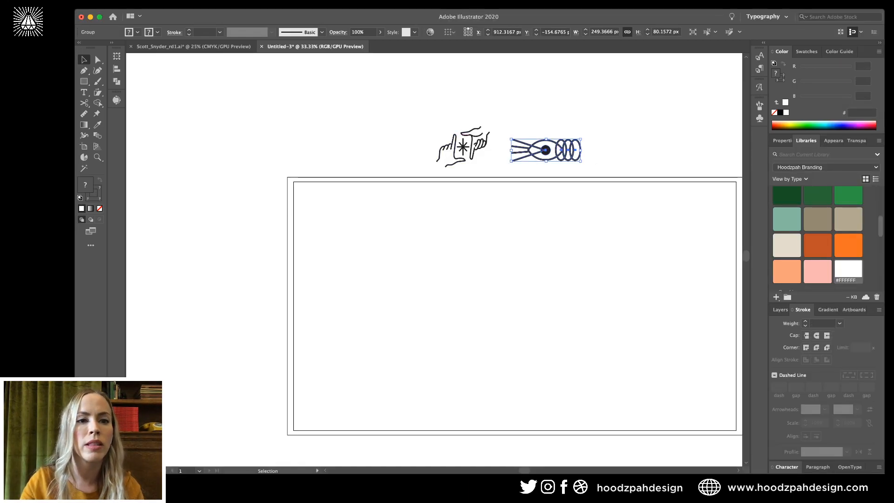
pyautogui.press('super+grave')
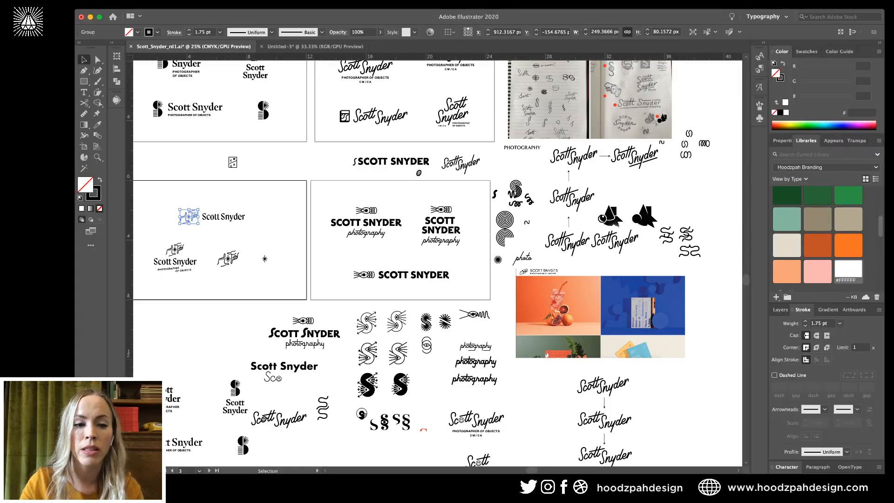
pyautogui.scroll(4, 437, 263)
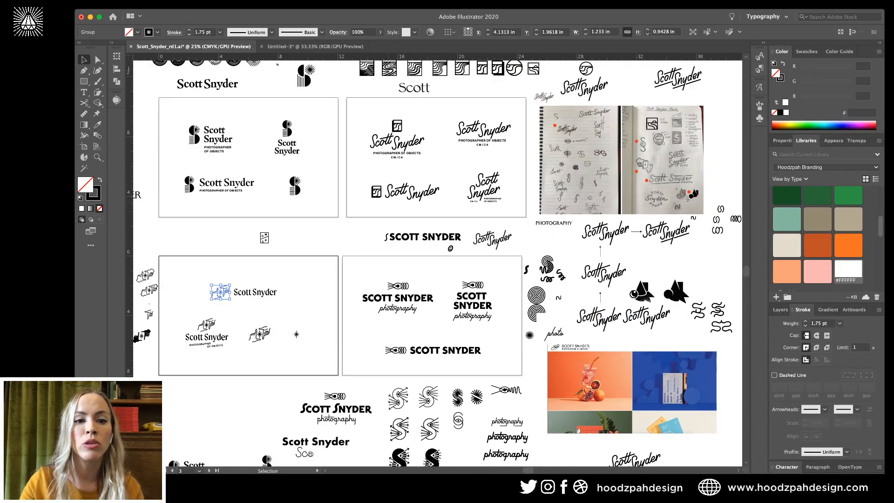
pyautogui.click(287, 128)
pyautogui.press('super+c')
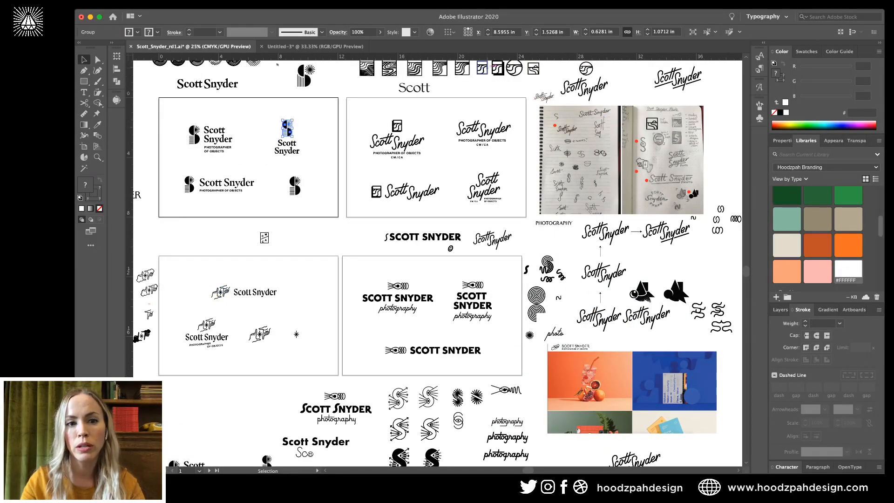
pyautogui.press('super+grave')
pyautogui.press('super+v')
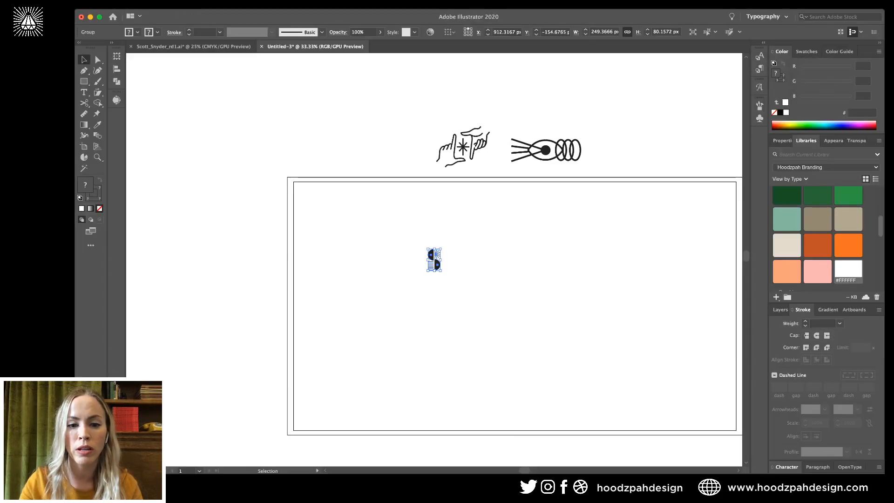
# Scale the pasted S icon up, Alt-drag a copy to its left, then delete that copy.
pyautogui.moveTo(434, 249); pyautogui.dragTo(413, 124)
pyautogui.press('shift+super+a')
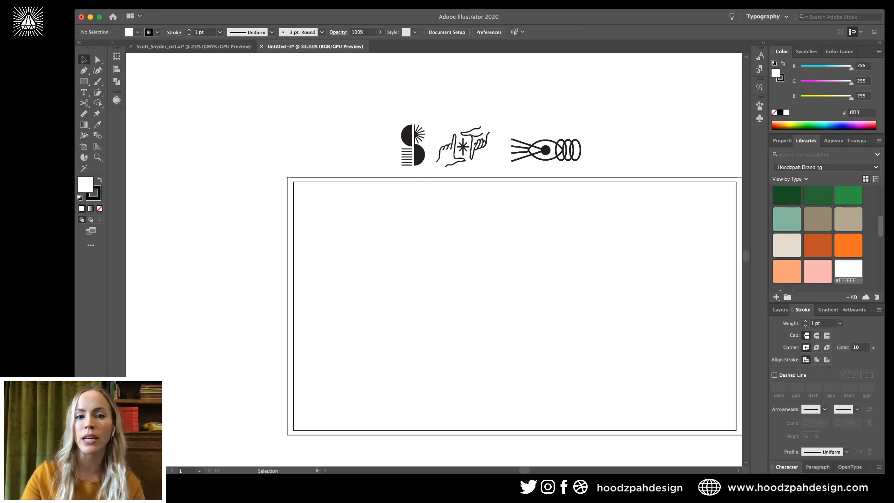
pyautogui.press('super+equal')
pyautogui.scroll(1, 477, 261)
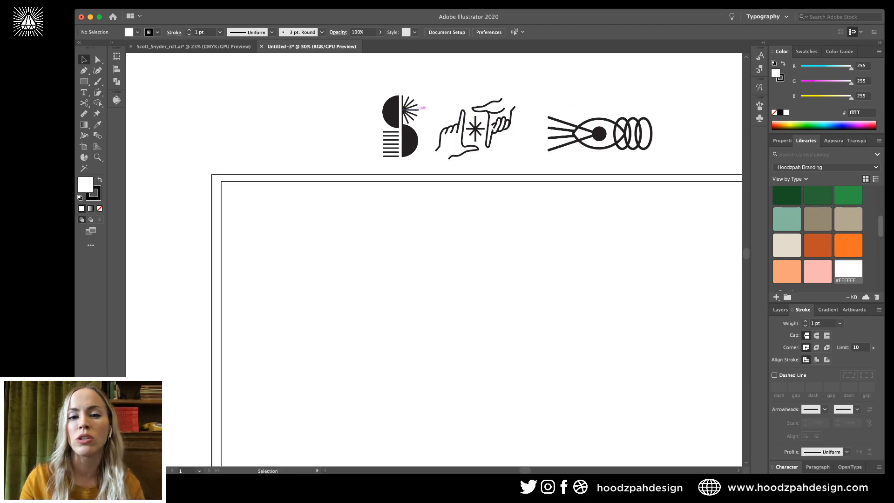
pyautogui.moveTo(415, 110); pyautogui.dragTo(356, 109)
pyautogui.press('shift+super+a')
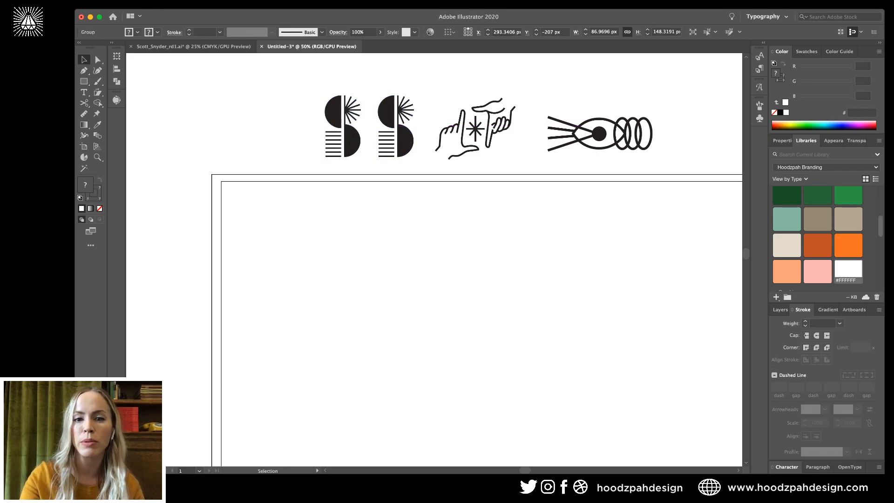
pyautogui.press('shift+super+a')
pyautogui.press('super+minus')
pyautogui.press('v')
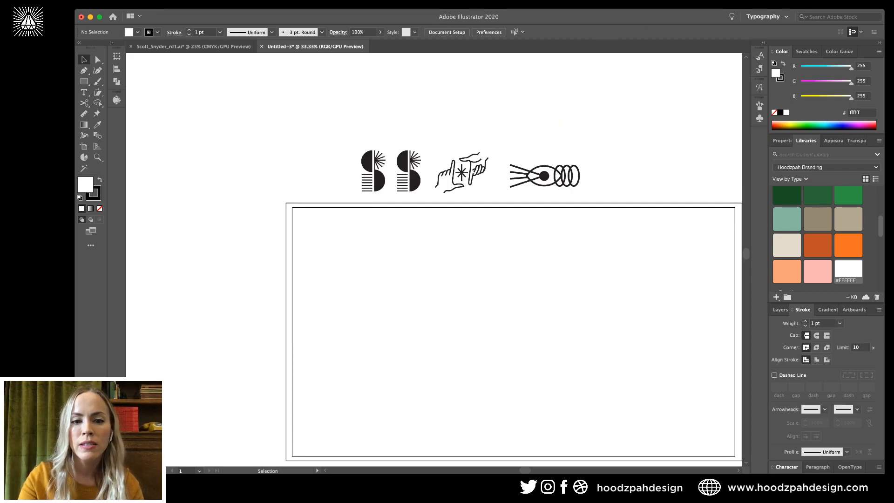
pyautogui.click(381, 156)
pyautogui.press('Delete')
# Drag a copy of the S icon onto the artboard, then move it back above the artboard.
pyautogui.click(411, 172)
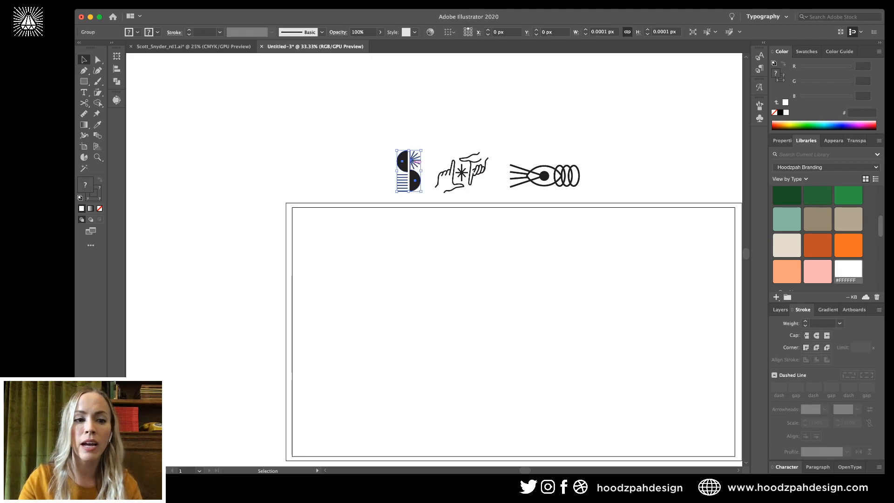
pyautogui.click(423, 224)
pyautogui.press('shift+super+a')
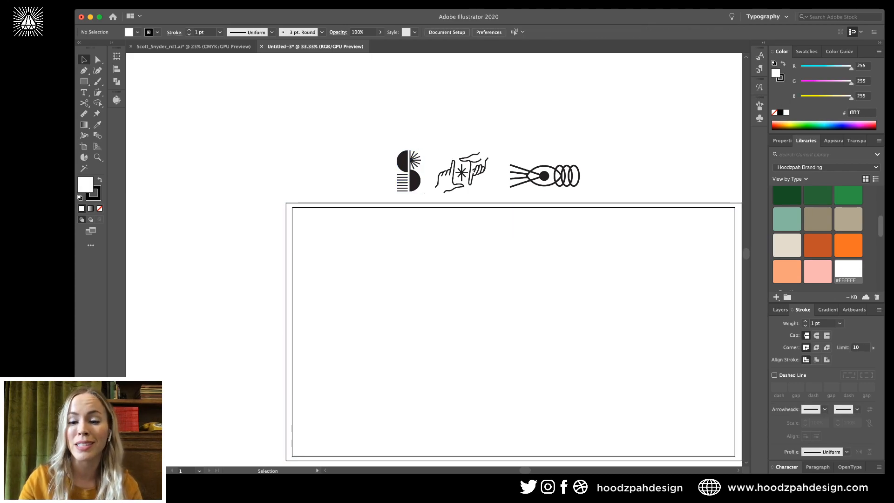
pyautogui.click(408, 171)
pyautogui.press('super+plus')
pyautogui.scroll(-3, 434, 259)
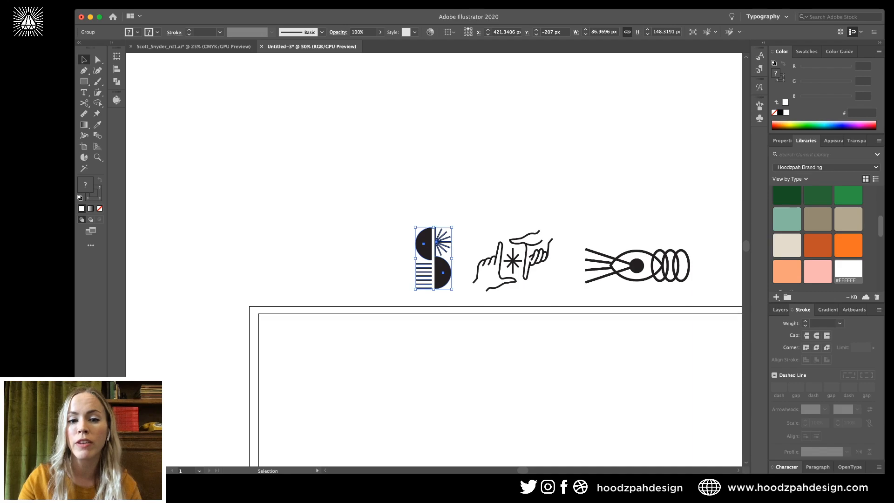
pyautogui.press('shift+super+a')
pyautogui.moveTo(428, 224); pyautogui.dragTo(302, 329)
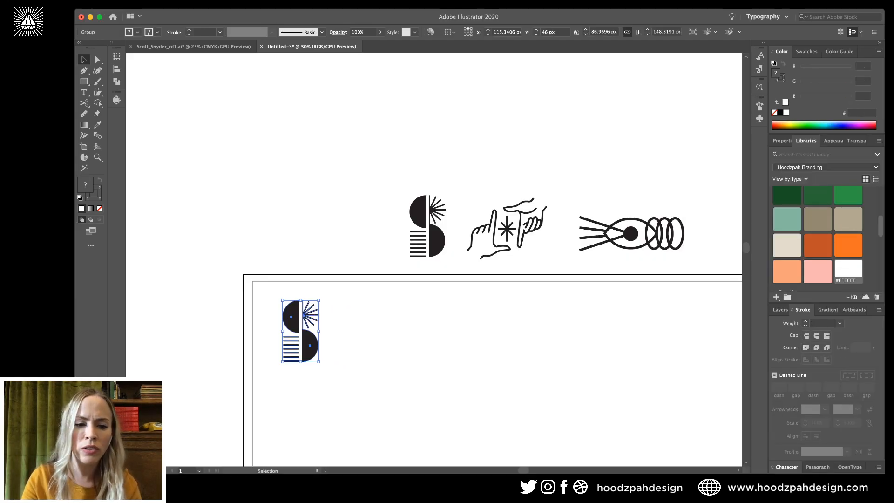
pyautogui.press('shift+super+a')
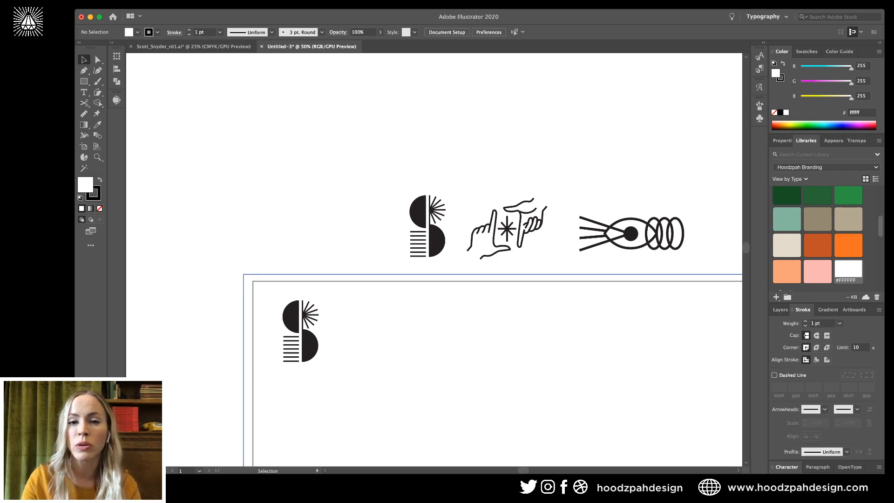
pyautogui.click(372, 344)
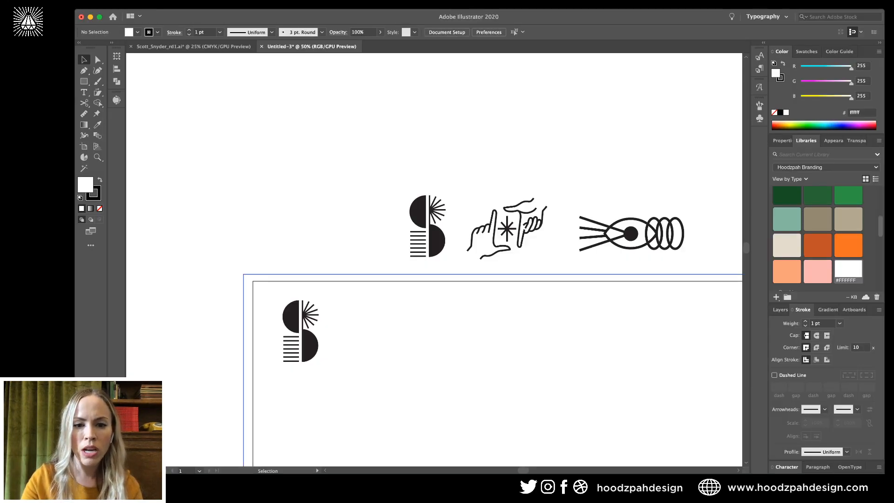
pyautogui.click(311, 319)
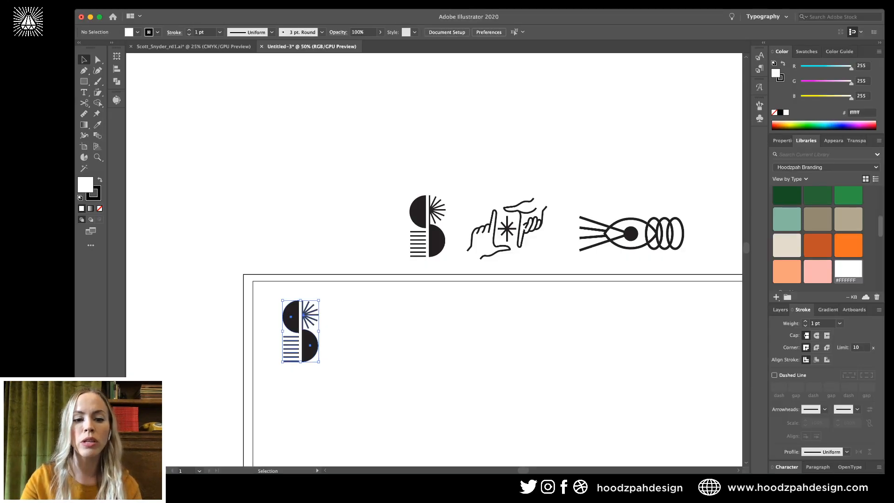
pyautogui.moveTo(310, 319); pyautogui.dragTo(324, 201)
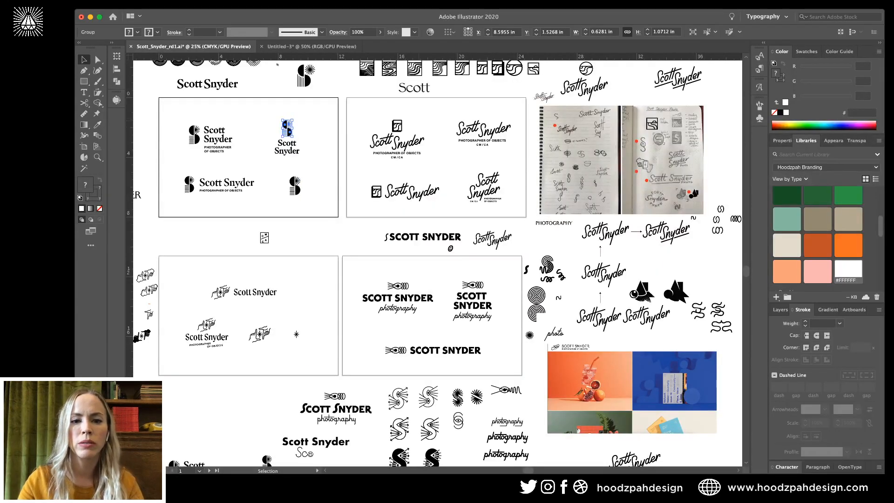
pyautogui.click(397, 126)
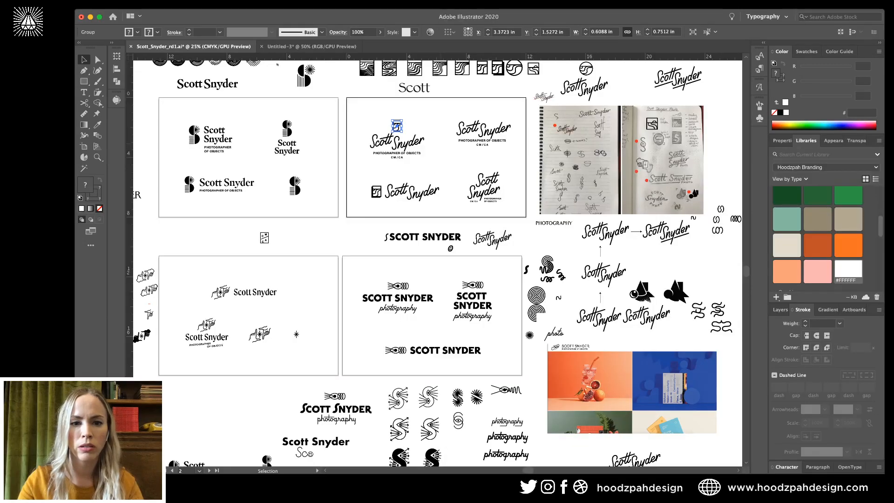
pyautogui.press('super+shift+a')
pyautogui.moveTo(381, 122); pyautogui.dragTo(513, 207)
pyautogui.moveTo(313, 103); pyautogui.dragTo(178, 210)
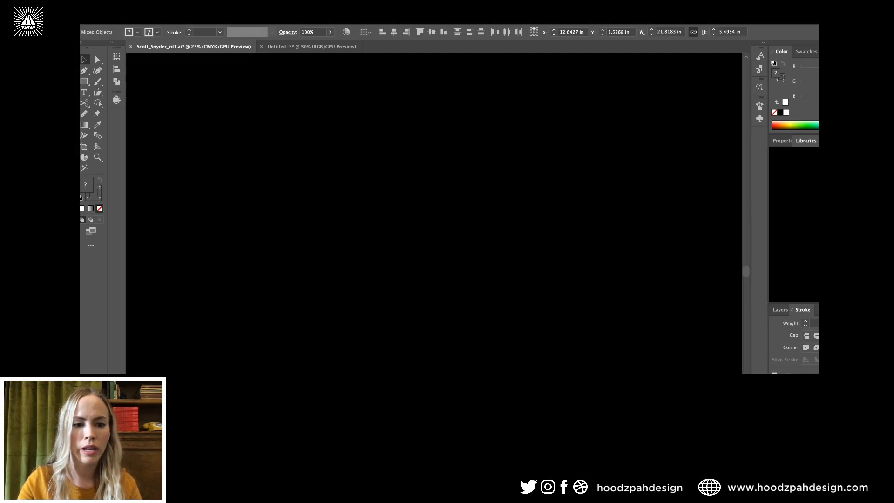
pyautogui.moveTo(180, 284); pyautogui.dragTo(305, 356)
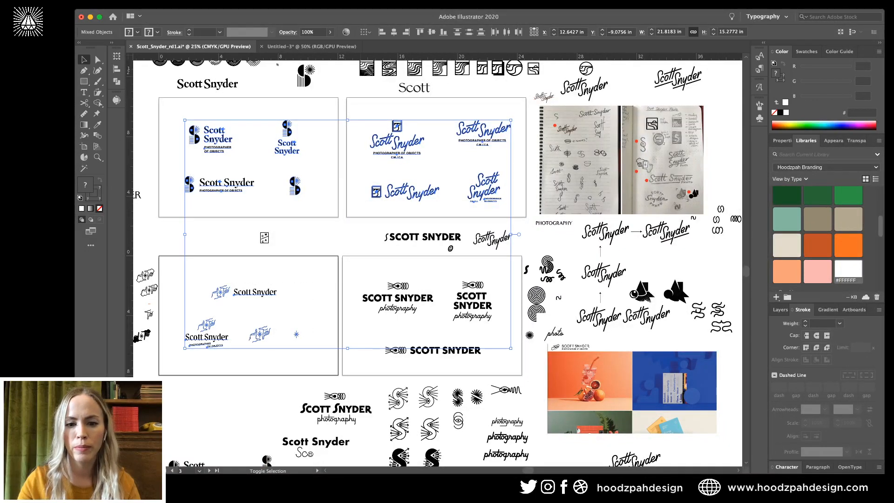
pyautogui.moveTo(359, 255); pyautogui.dragTo(500, 362)
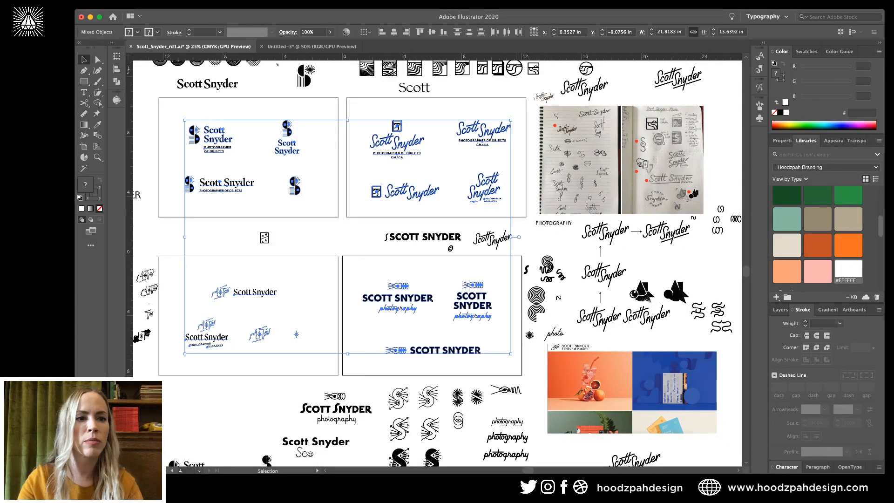
pyautogui.press('super+shift+a')
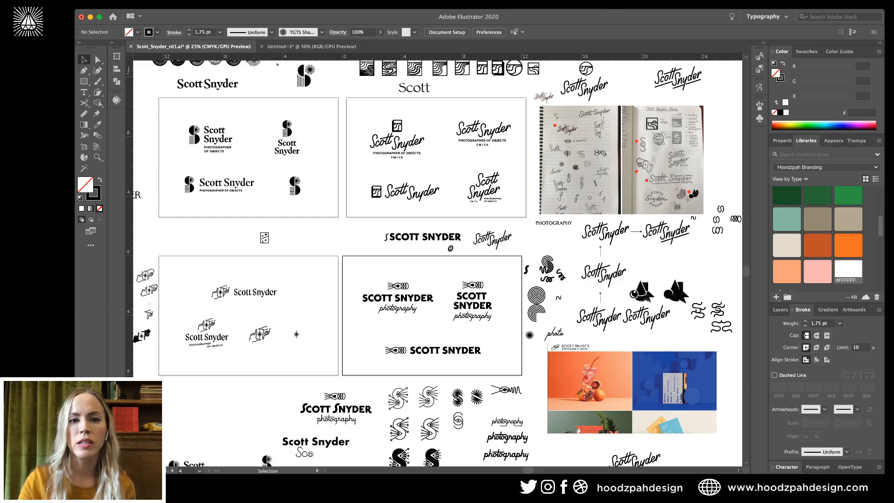
pyautogui.press('cmd+s')
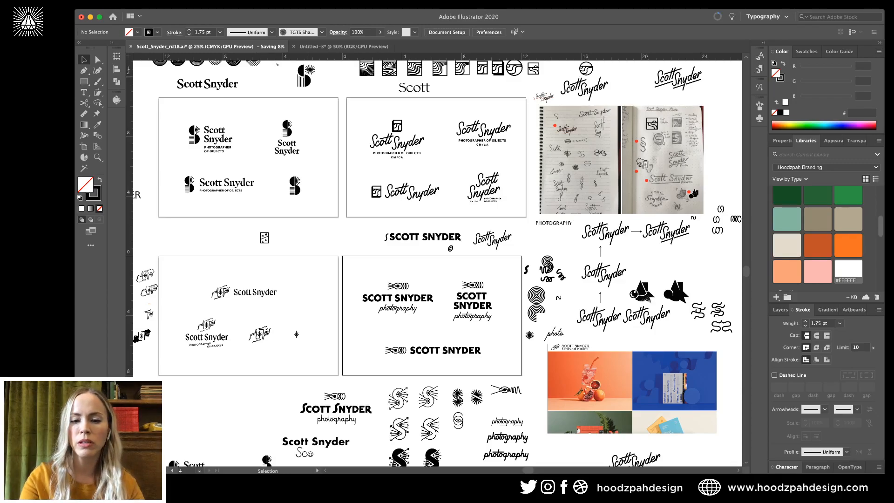
# Zoom out and delete the top rows of loose sketches and the left-column sketches.
pyautogui.press('super+minus')
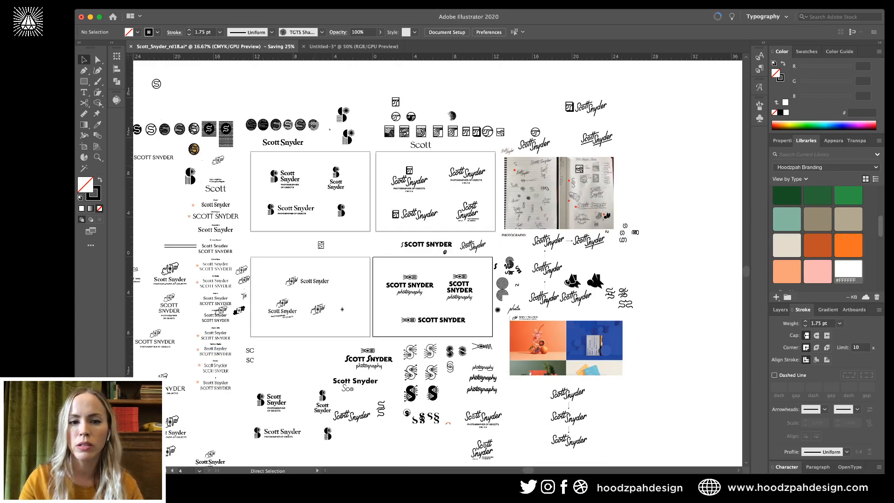
pyautogui.press('super+minus')
pyautogui.press('v')
pyautogui.moveTo(579, 110); pyautogui.dragTo(208, 205)
pyautogui.press('BackSpace')
pyautogui.moveTo(203, 160); pyautogui.dragTo(340, 412)
pyautogui.press('BackSpace')
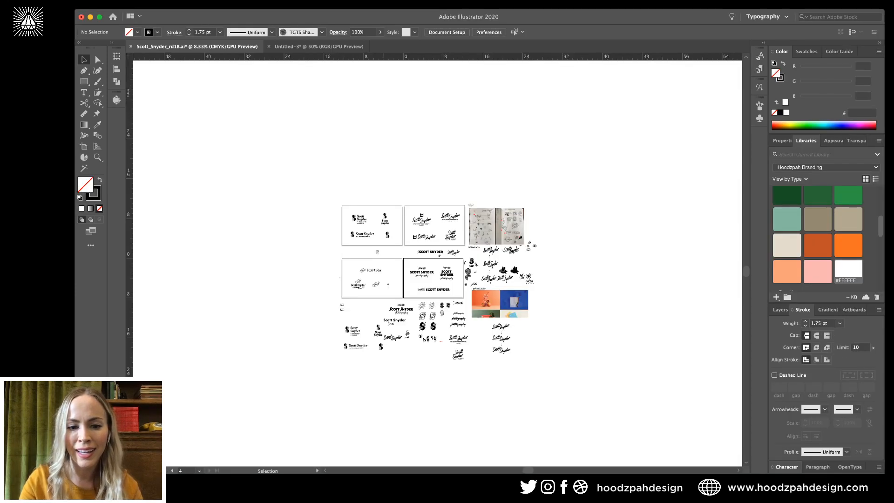
# Delete the bottom sketches, orange photos, lettering sketches and notebook photo, then zoom in.
pyautogui.moveTo(548, 386); pyautogui.dragTo(284, 304)
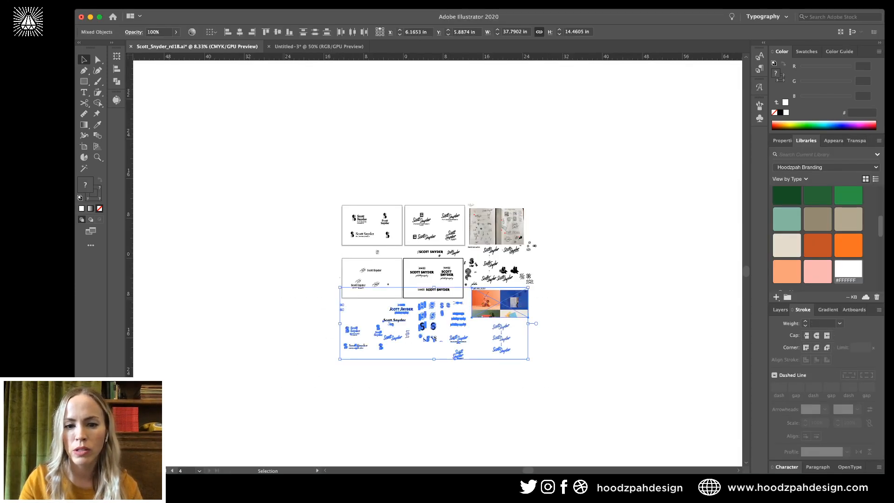
pyautogui.press('BackSpace')
pyautogui.moveTo(564, 182); pyautogui.dragTo(463, 304)
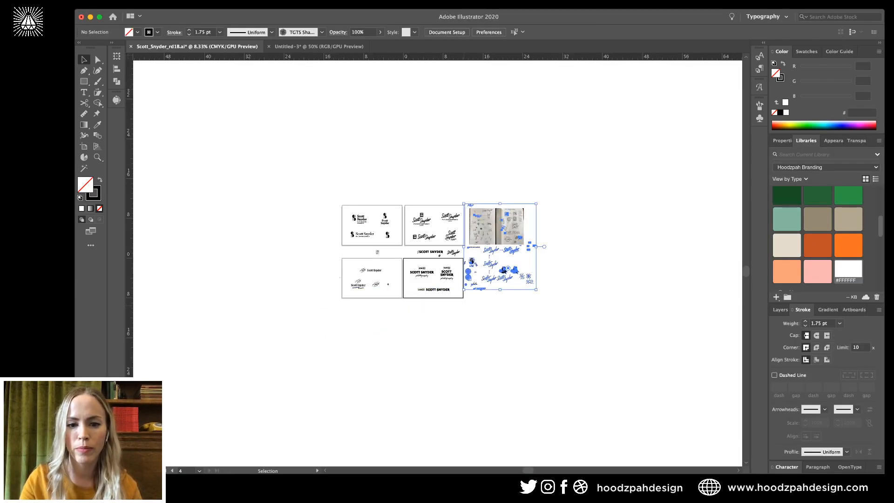
pyautogui.press('BackSpace')
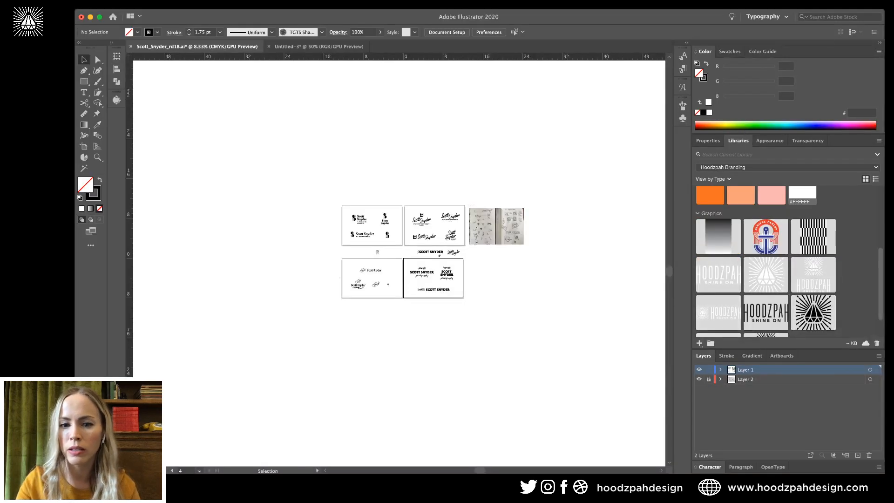
pyautogui.moveTo(605, 203)
pyautogui.mouseDown()
pyautogui.moveTo(480, 243)
pyautogui.moveTo(331, 261)
pyautogui.mouseUp()
pyautogui.press('BackSpace')
pyautogui.press('BackSpace')
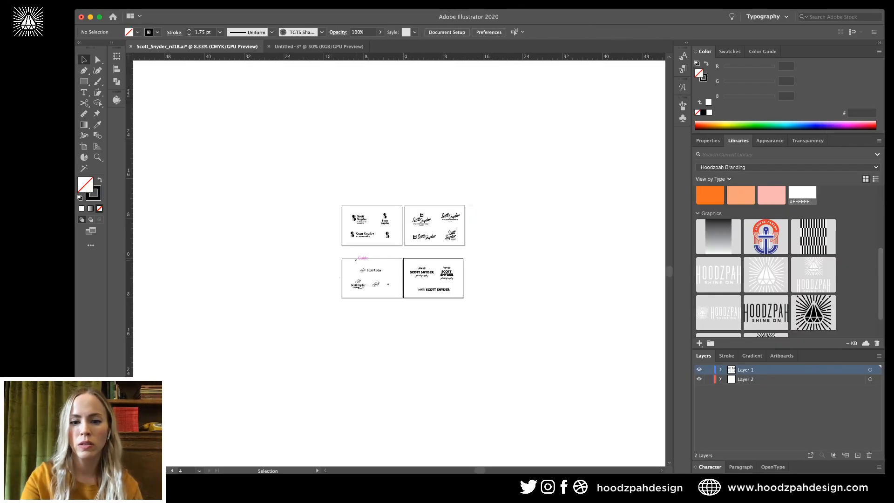
pyautogui.press('super+equal')
pyautogui.press('super+equal')
pyautogui.press('super+equal')
pyautogui.press('super+equal')
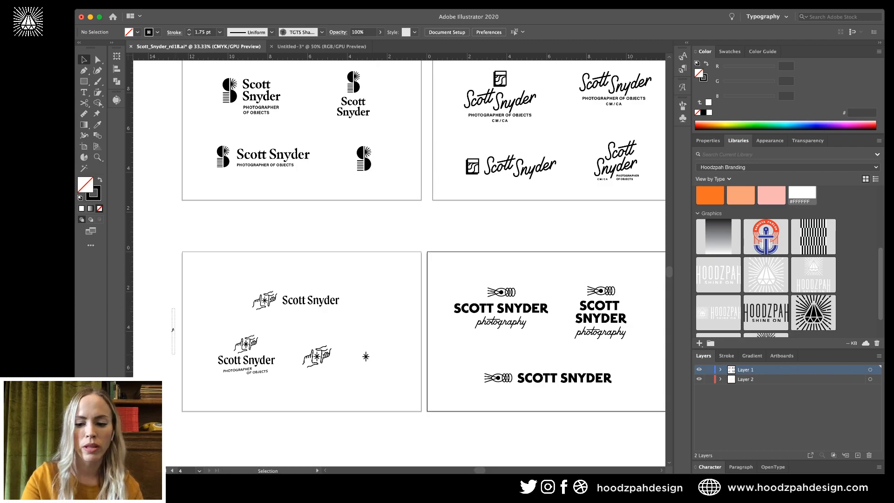
pyautogui.press('super+minus')
pyautogui.hscroll(5, 399, 263)
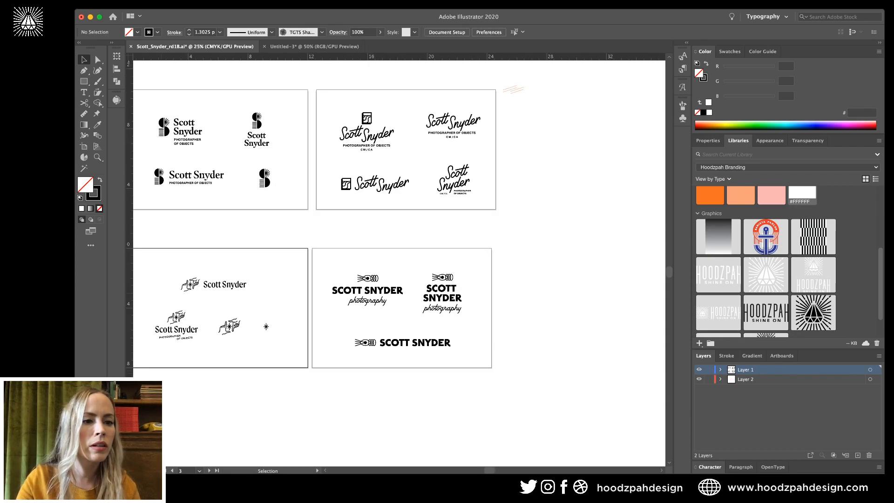
pyautogui.click(84, 146)
pyautogui.scroll(-3, 399, 263)
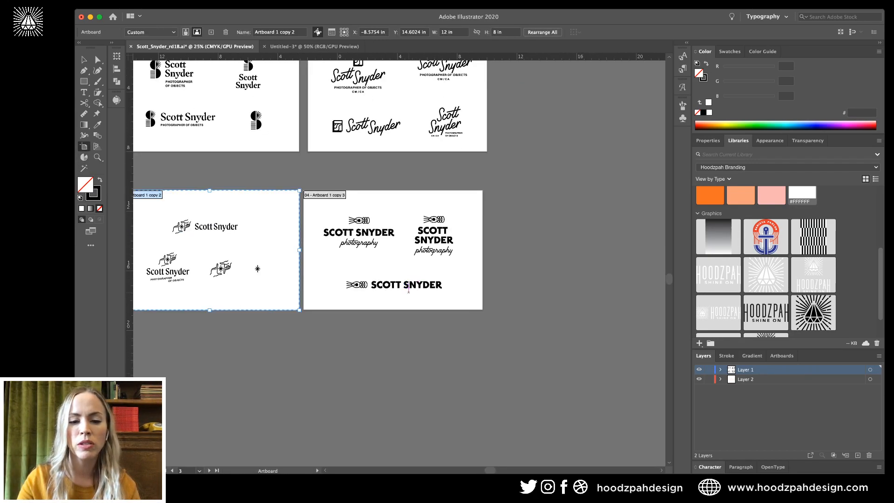
pyautogui.click(428, 252)
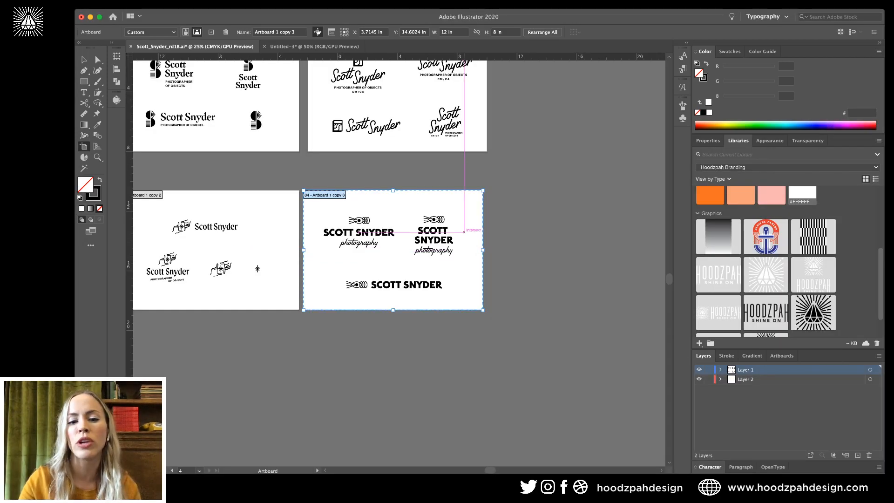
pyautogui.moveTo(393, 250); pyautogui.dragTo(393, 375)
pyautogui.moveTo(474, 352); pyautogui.dragTo(475, 353)
# Duplicate the hand-icon artboard below itself, then move the four lower artboards further down.
pyautogui.hscroll(-8, 462, 359)
pyautogui.scroll(-3, 463, 359)
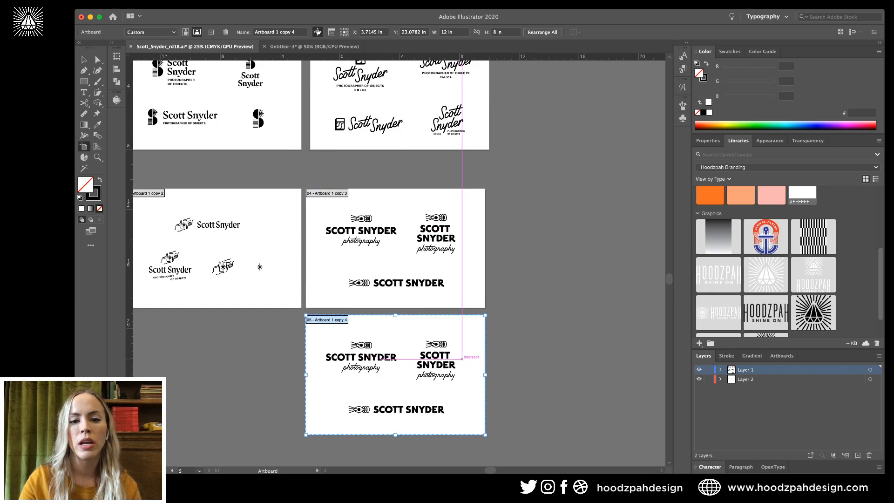
pyautogui.click(420, 200)
pyautogui.moveTo(420, 200); pyautogui.dragTo(420, 326)
pyautogui.keyDown('shift'); pyautogui.click(416, 211); pyautogui.keyUp('shift')
pyautogui.keyDown('shift'); pyautogui.click(544, 160); pyautogui.keyUp('shift')
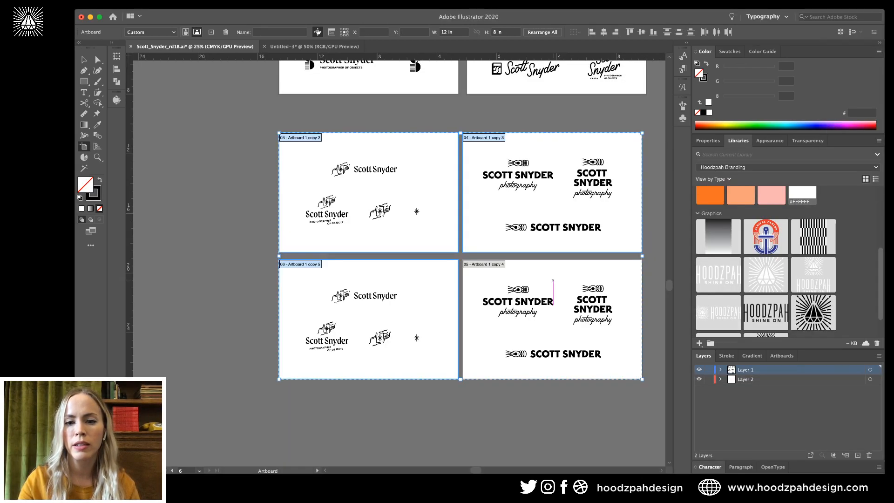
pyautogui.keyDown('shift'); pyautogui.click(554, 289); pyautogui.keyUp('shift')
pyautogui.moveTo(566, 227); pyautogui.dragTo(577, 326)
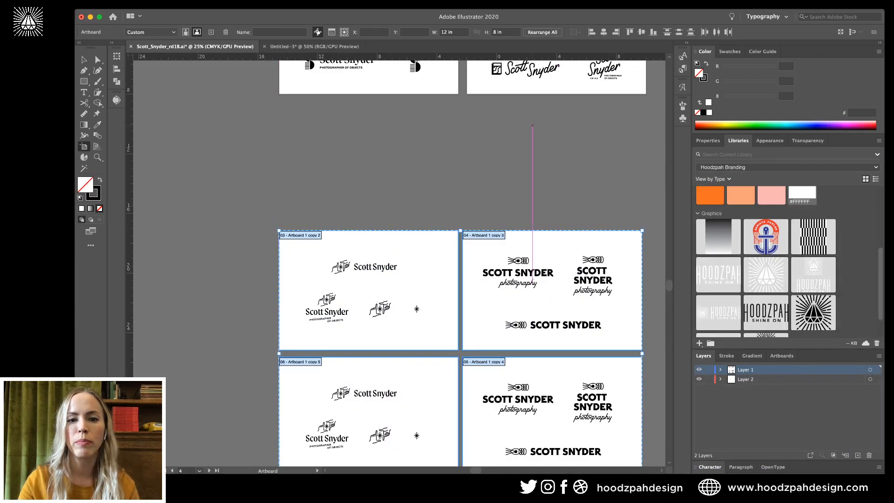
# Duplicate the top S-mark and script artboards into the gap below, then zoom to 50%.
pyautogui.scroll(3, 531, 224)
pyautogui.click(439, 126)
pyautogui.keyDown('shift'); pyautogui.click(470, 117); pyautogui.keyUp('shift')
pyautogui.moveTo(455, 105); pyautogui.dragTo(456, 232)
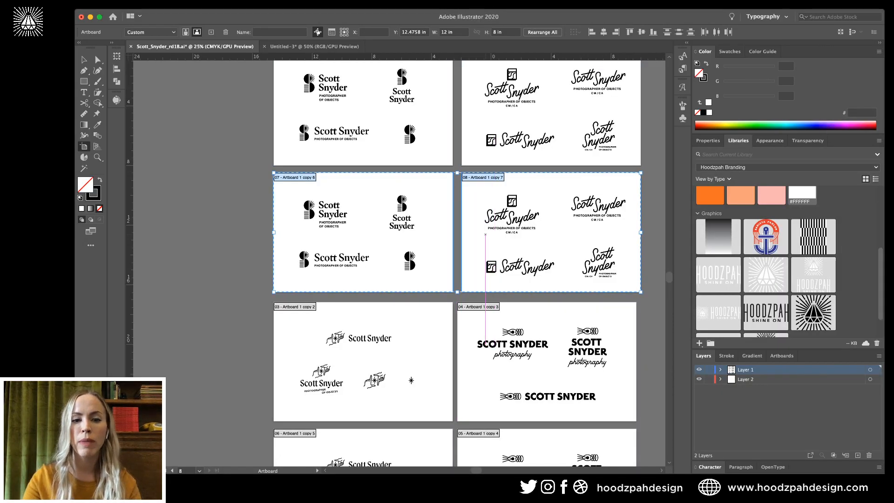
pyautogui.press('Escape')
pyautogui.scroll(-1, 401, 260)
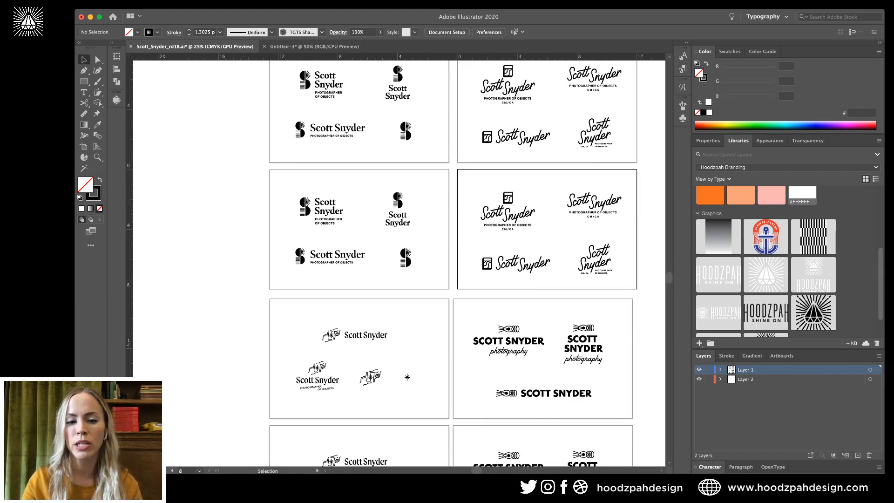
pyautogui.scroll(-5, 400, 260)
pyautogui.scroll(7, 400, 260)
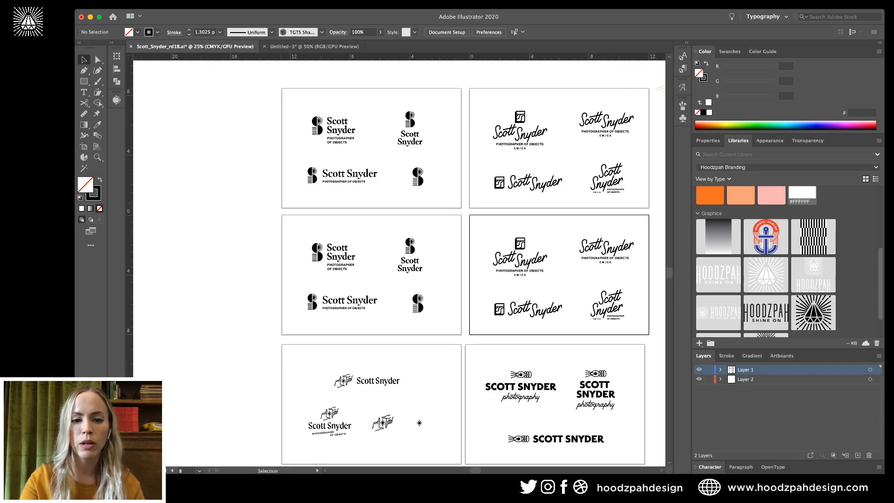
pyautogui.press('super+equal')
pyautogui.press('super+equal')
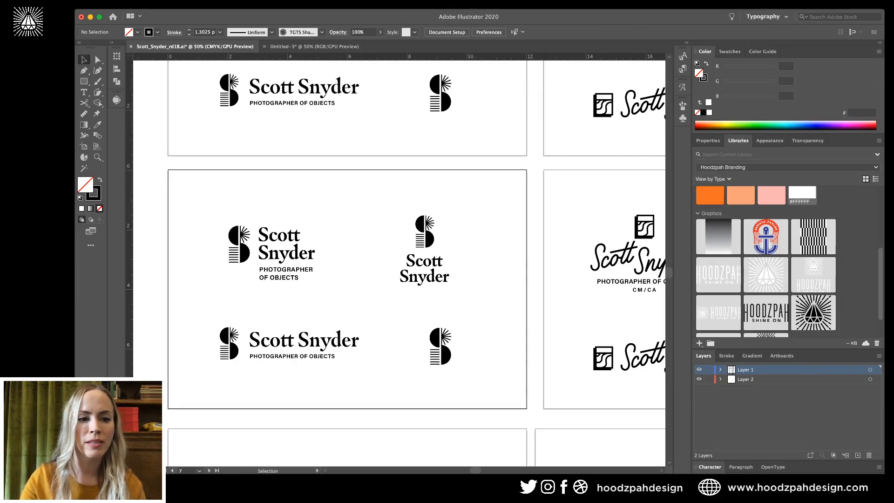
# Draw a black, no-stroke rectangle covering the duplicated S-sunburst artboard.
pyautogui.click(238, 244)
pyautogui.press('shift+super+a')
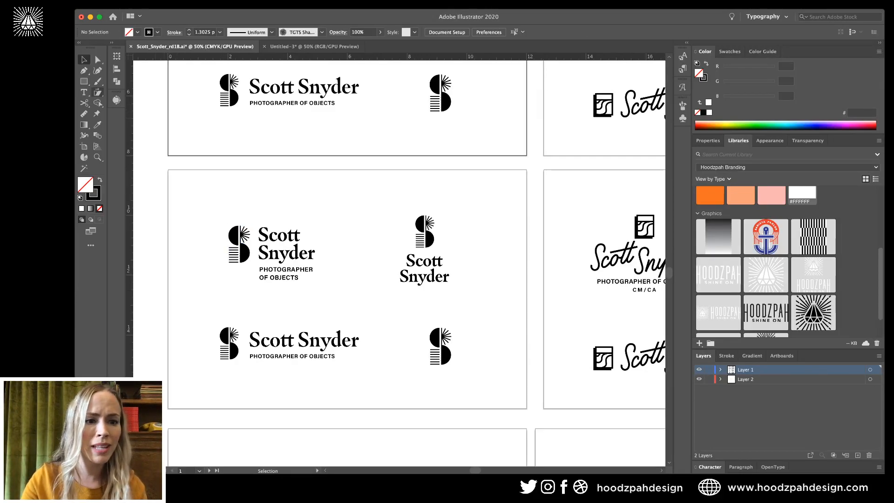
pyautogui.press('m')
pyautogui.moveTo(160, 163); pyautogui.dragTo(531, 413)
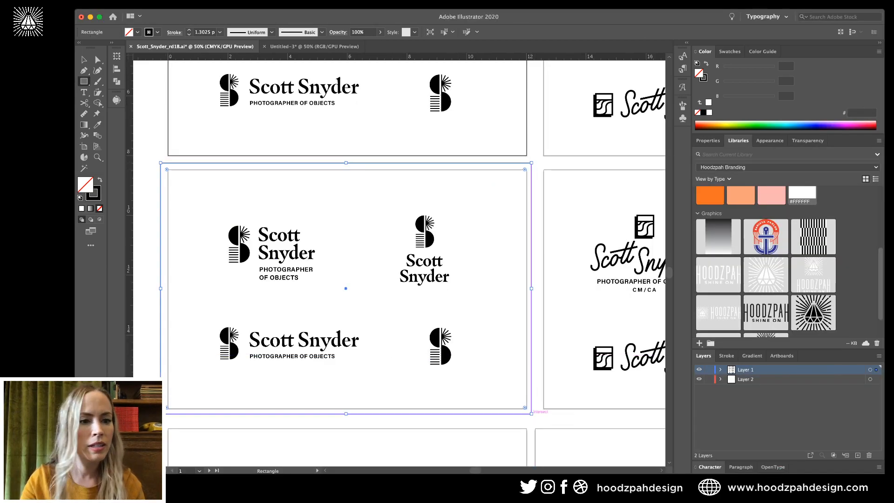
pyautogui.hotkey('shift', 'x')
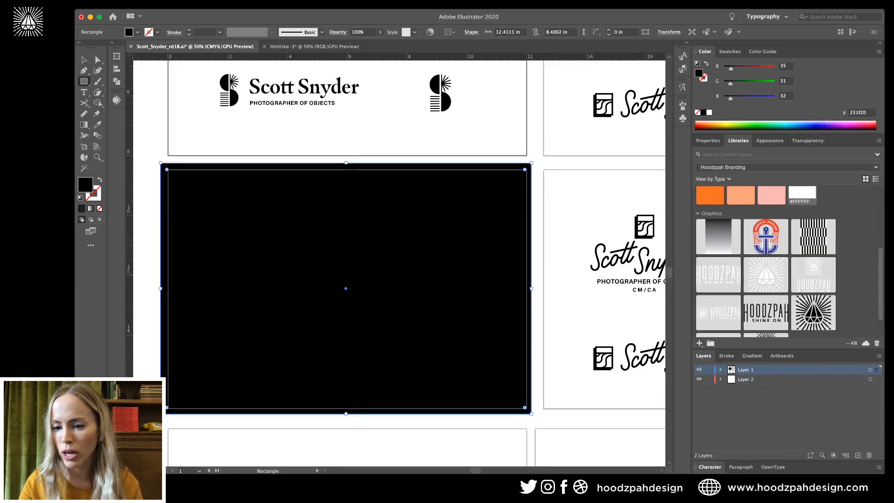
# In the Artboards panel, move Artboard 1 copy 6 to second and copy 7 to fourth.
pyautogui.click(781, 356)
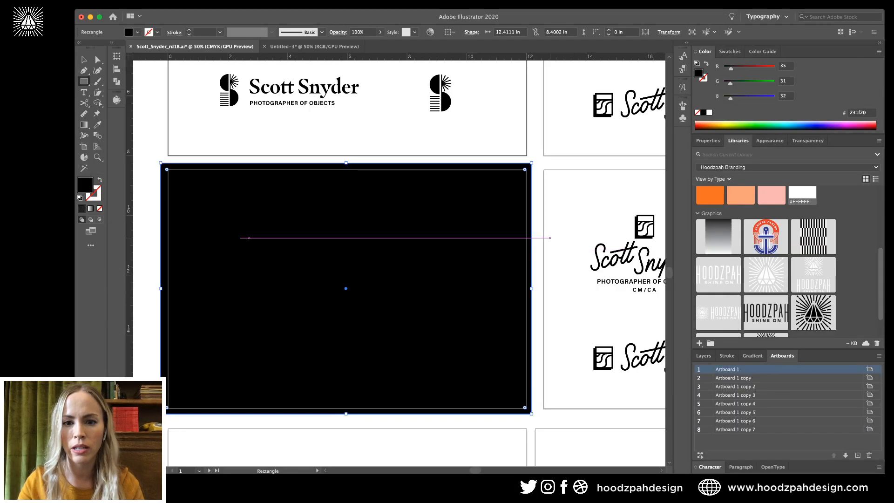
pyautogui.press('v')
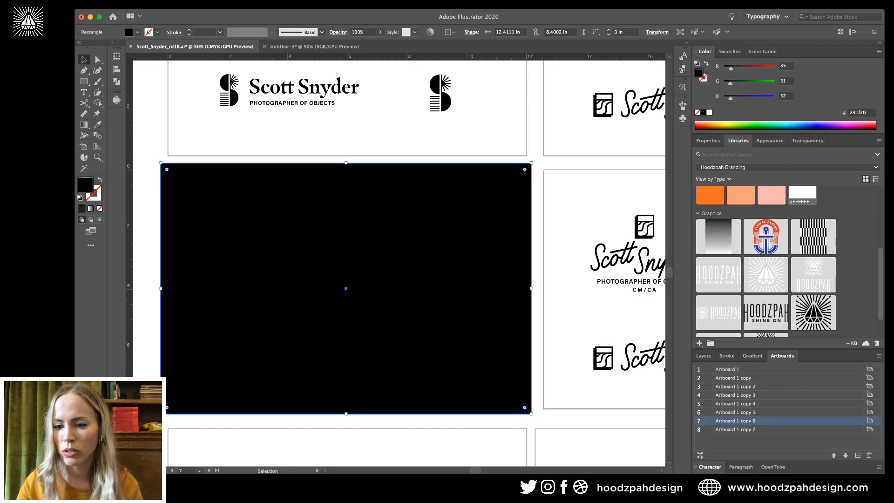
pyautogui.moveTo(736, 420); pyautogui.dragTo(735, 374)
pyautogui.press('super+minus')
pyautogui.press('super+minus')
pyautogui.press('super+minus')
pyautogui.press('super+minus')
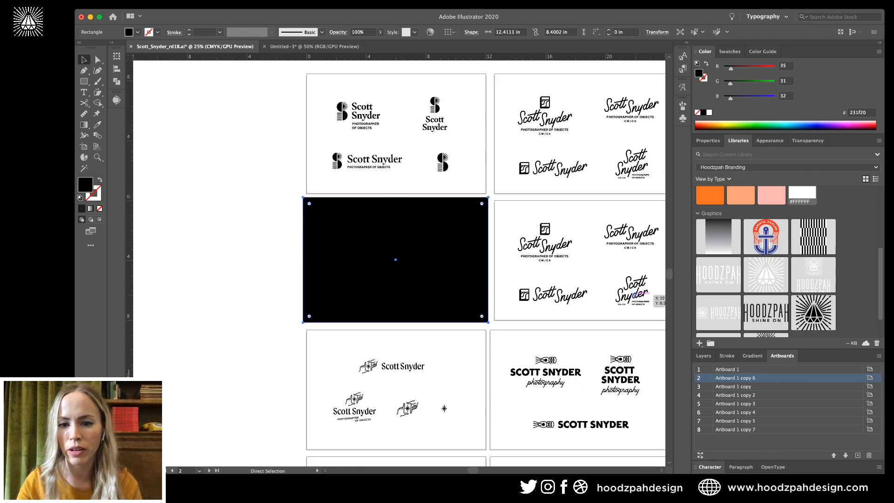
pyautogui.click(565, 241)
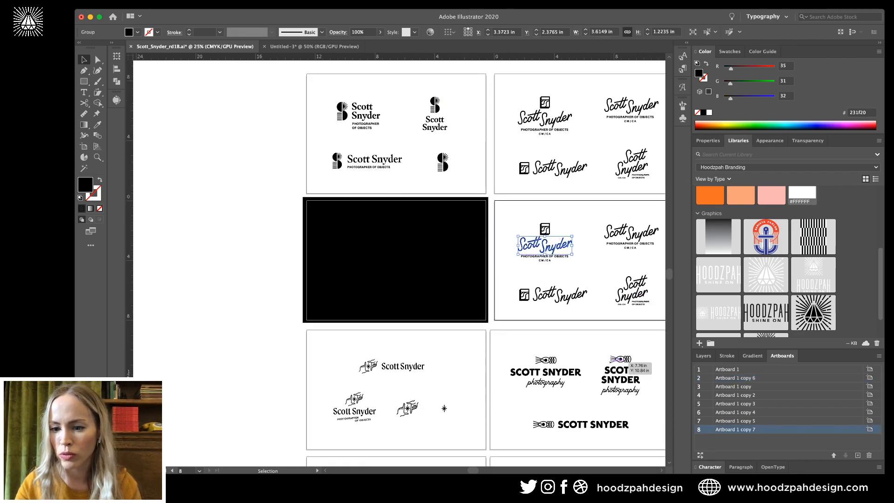
pyautogui.moveTo(735, 430); pyautogui.dragTo(735, 395)
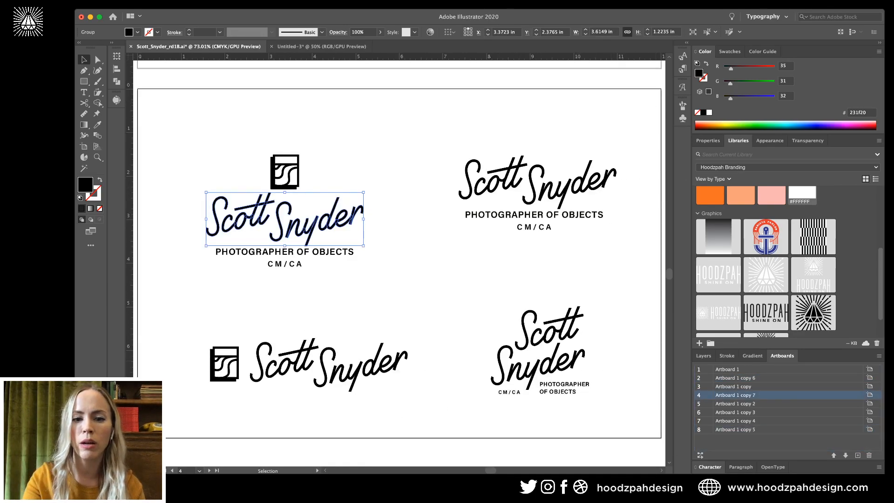
pyautogui.press('a')
pyautogui.press('super+minus')
pyautogui.press('super+minus')
pyautogui.press('super+minus')
pyautogui.press('super+minus')
pyautogui.press('v')
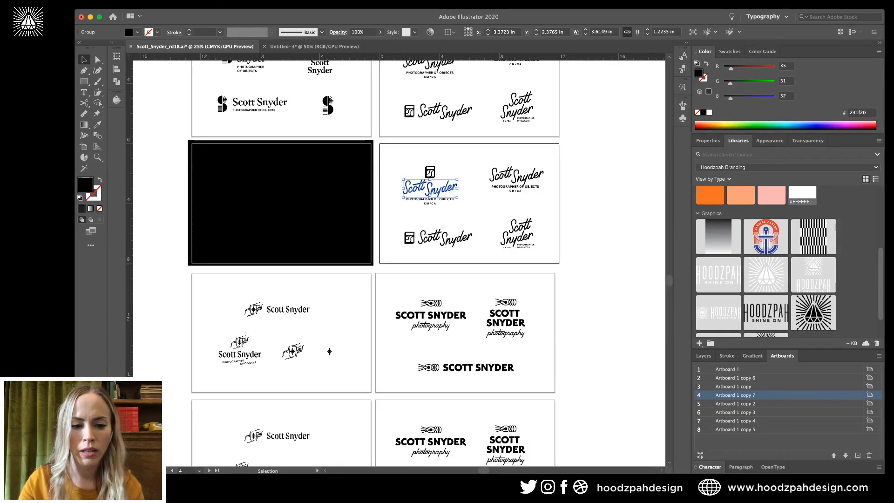
# Move Artboard 1 copy 5 up to position 5 and adjust the remaining artboard order.
pyautogui.click(288, 436)
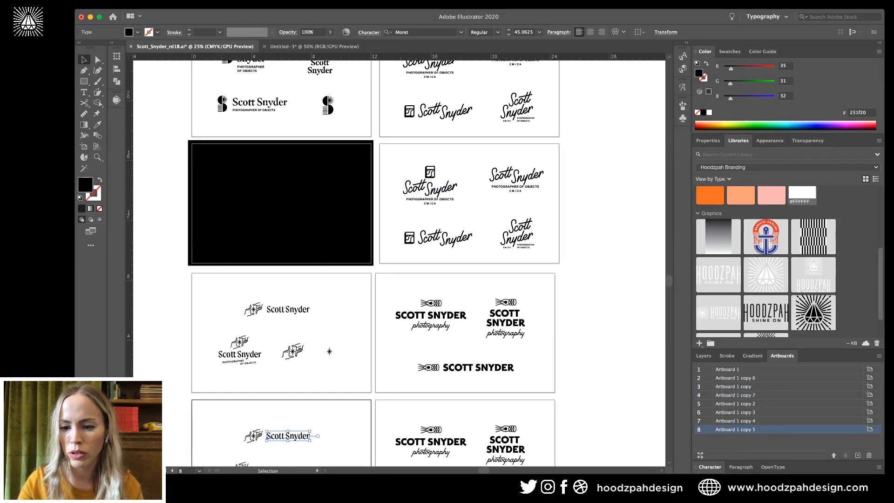
pyautogui.press('super+0')
pyautogui.moveTo(736, 429); pyautogui.dragTo(735, 399)
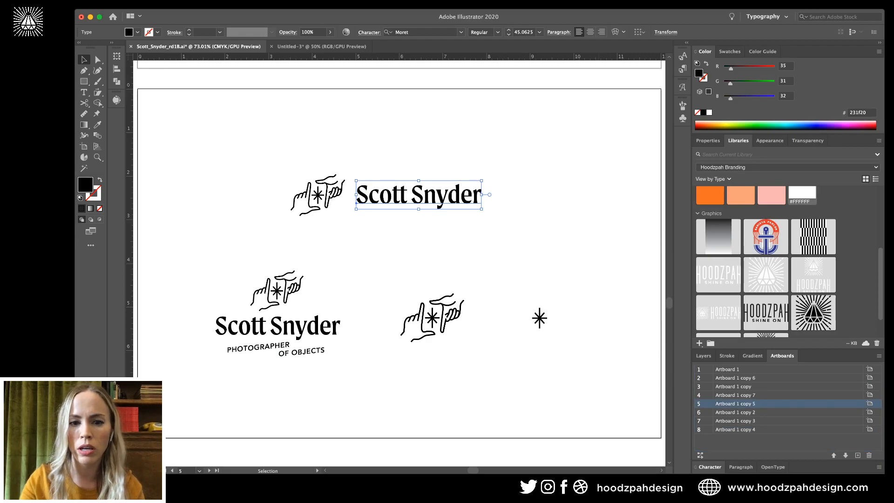
pyautogui.press('super+minus')
pyautogui.press('super+minus')
pyautogui.press('super+minus')
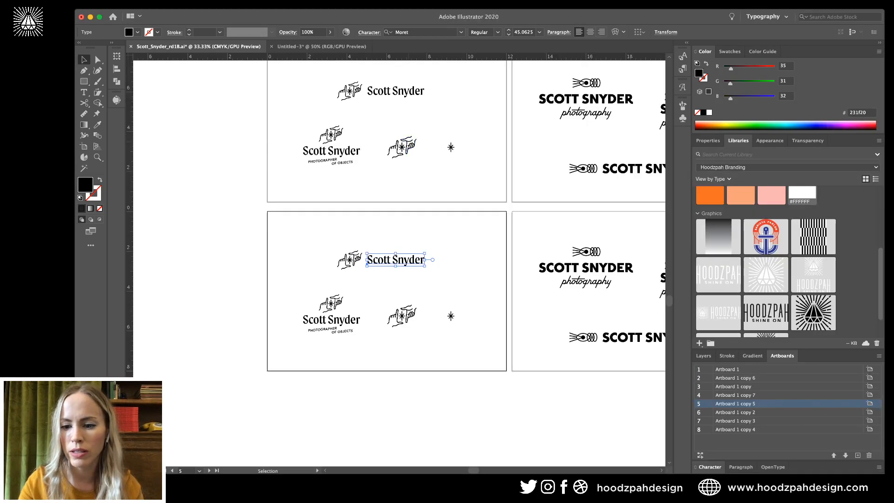
pyautogui.click(410, 177)
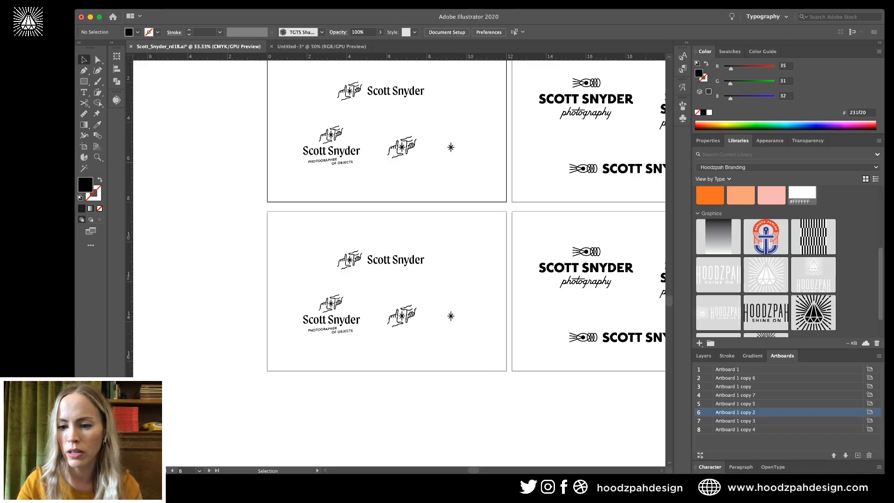
pyautogui.moveTo(735, 404); pyautogui.dragTo(735, 416)
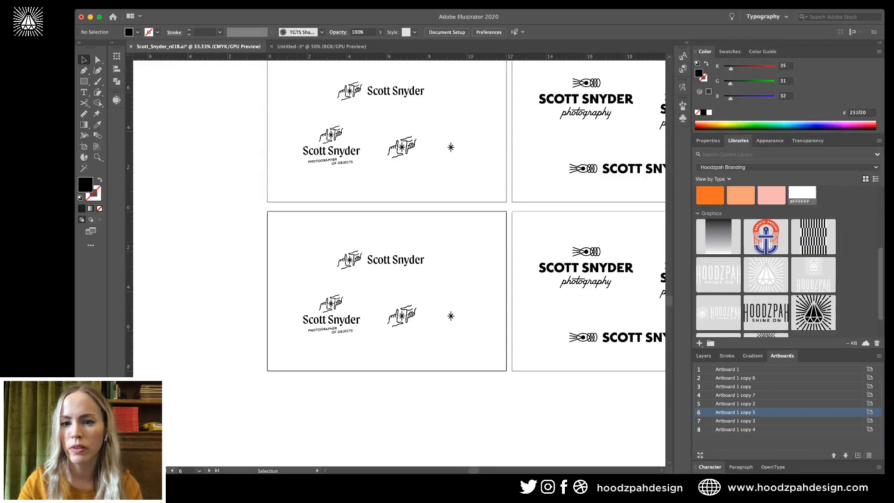
pyautogui.click(649, 170)
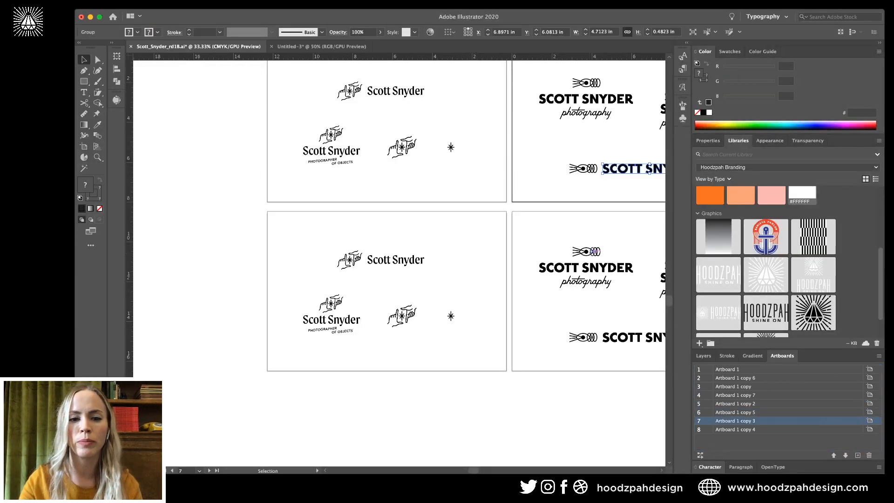
pyautogui.click(595, 252)
pyautogui.scroll(8, 559, 233)
# Isolate the logo group on the black artboard and set all four lockups white with no stroke.
pyautogui.click(447, 177)
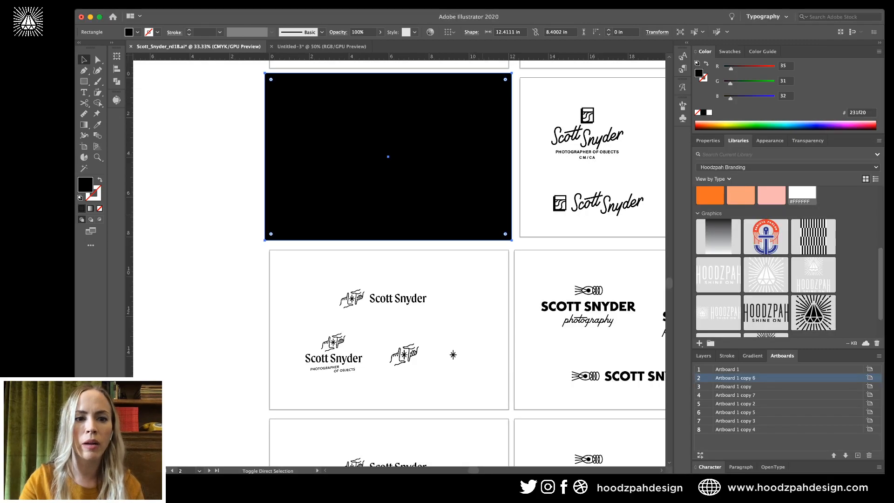
pyautogui.moveTo(511, 89); pyautogui.dragTo(239, 213)
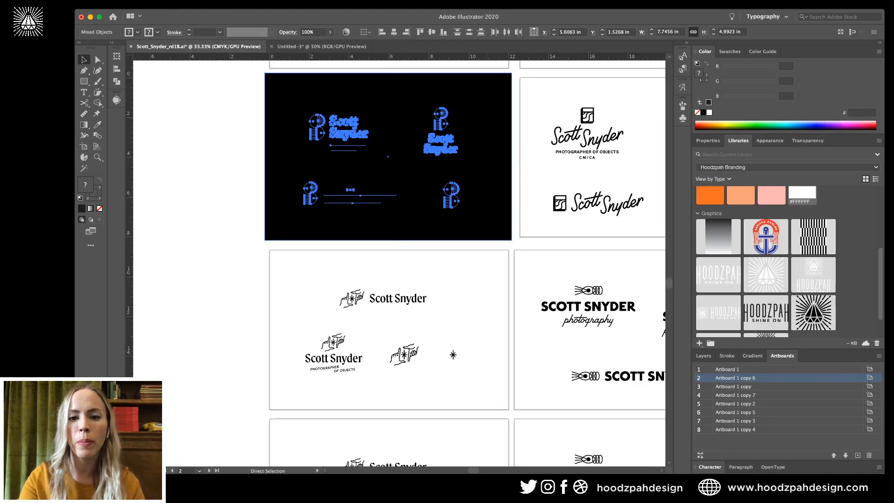
pyautogui.press('super+equal')
pyautogui.press('super+equal')
pyautogui.doubleClick(513, 182)
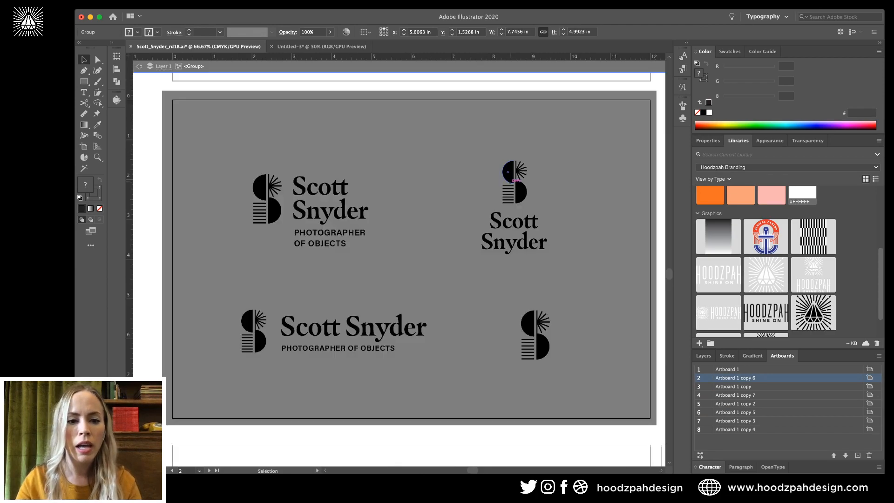
pyautogui.press('super+a')
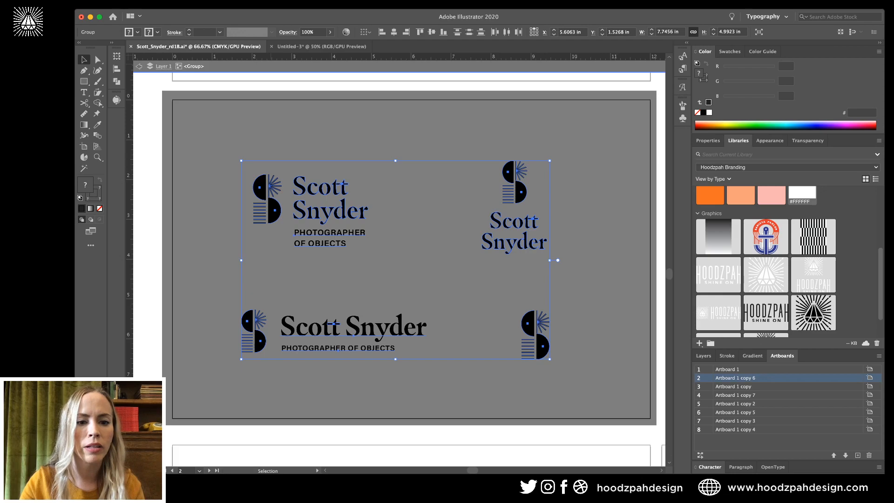
pyautogui.press('d')
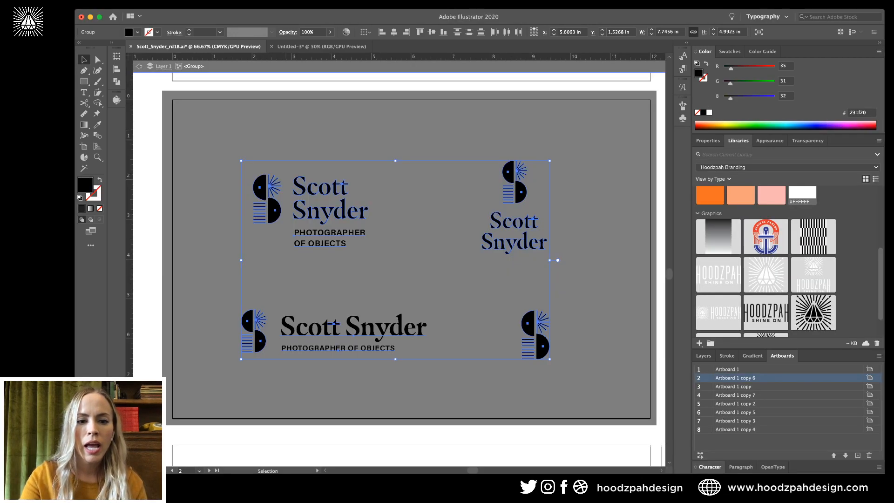
# Inspect the upper-left lockup's wordmark and S monogram up close, then exit isolation mode.
pyautogui.press('super+shift+a')
pyautogui.press('super+equal')
pyautogui.press('super+equal')
pyautogui.scroll(3, 273, 153)
pyautogui.hscroll(-4, 273, 153)
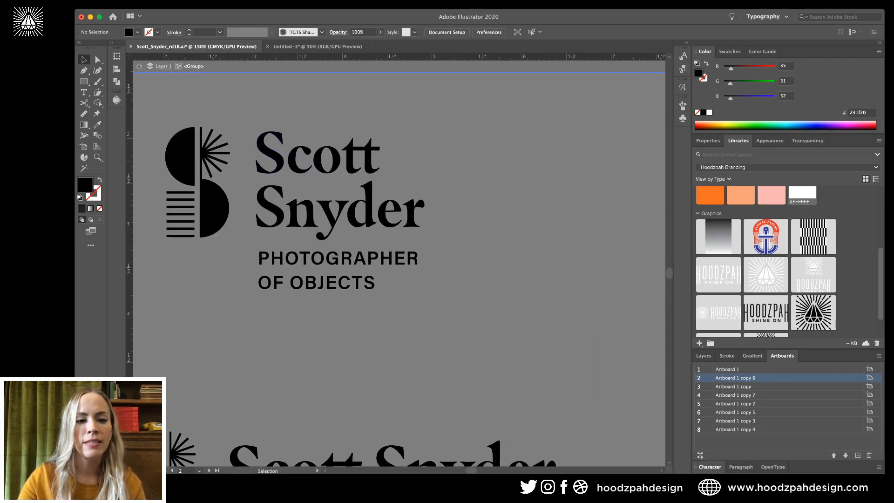
pyautogui.click(376, 149)
pyautogui.click(178, 228)
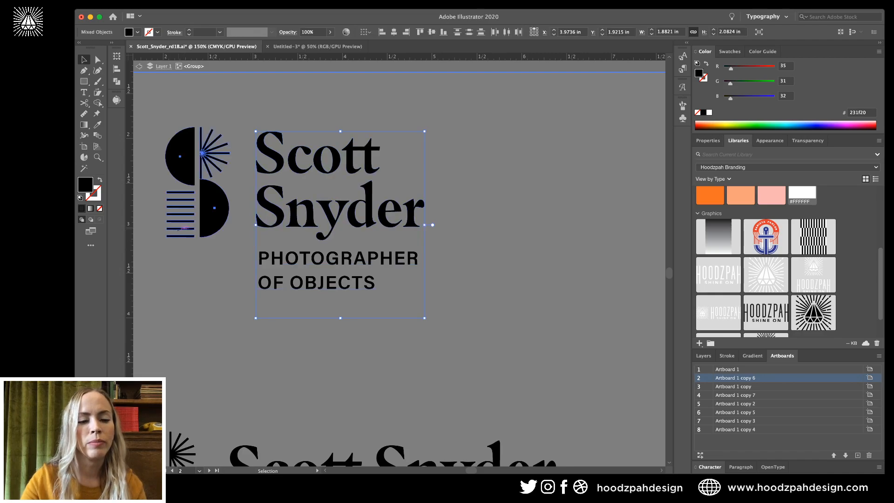
pyautogui.scroll(-5, 178, 228)
pyautogui.hscroll(-2, 178, 228)
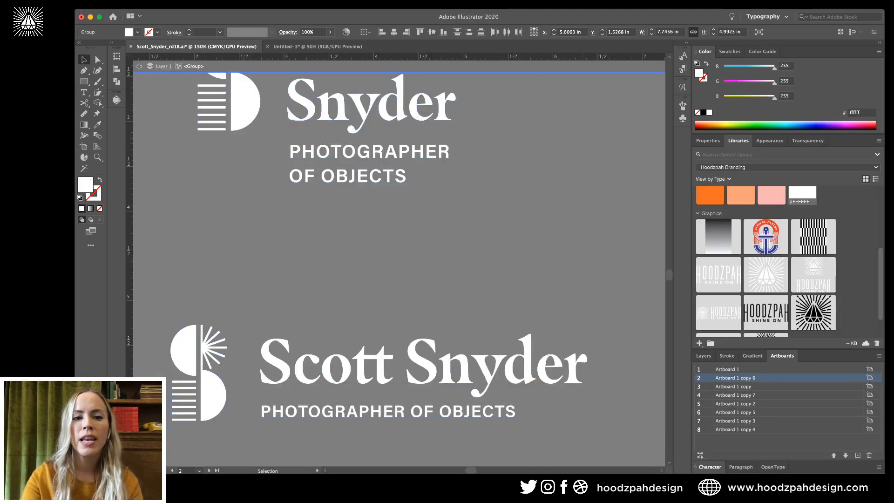
pyautogui.press('super+shift+a')
pyautogui.press('super+minus')
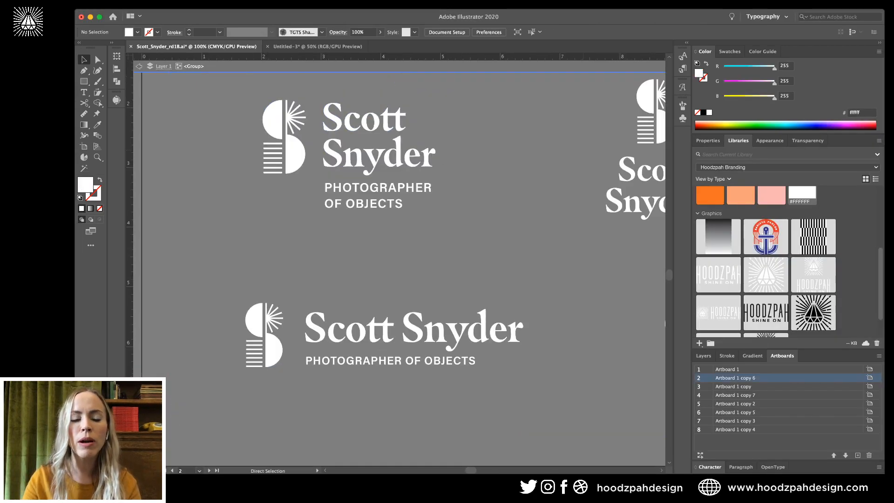
pyautogui.press('super+minus')
pyautogui.press('Escape')
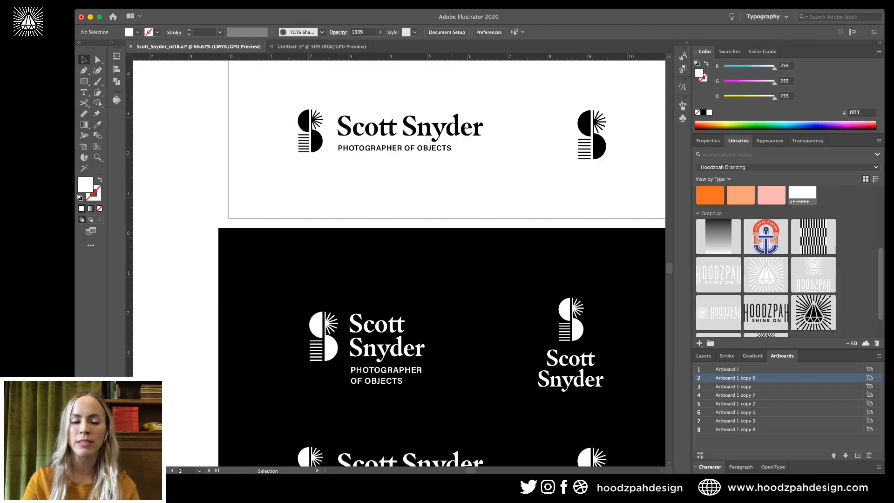
pyautogui.scroll(-4, 442, 261)
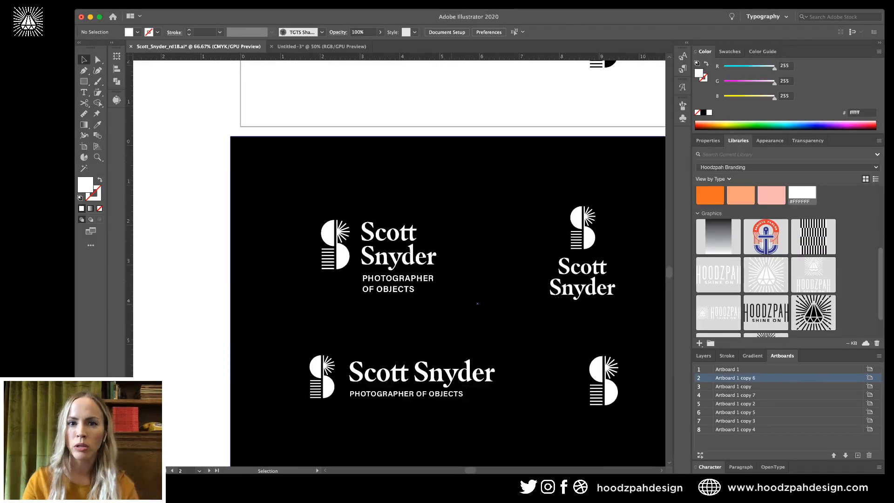
# Inside the logo group, select the four S monograms and group them.
pyautogui.doubleClick(327, 232)
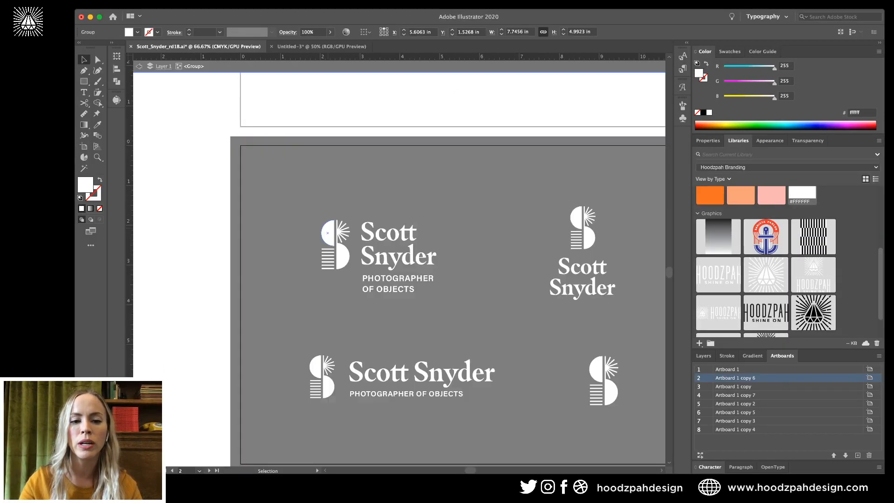
pyautogui.click(343, 255)
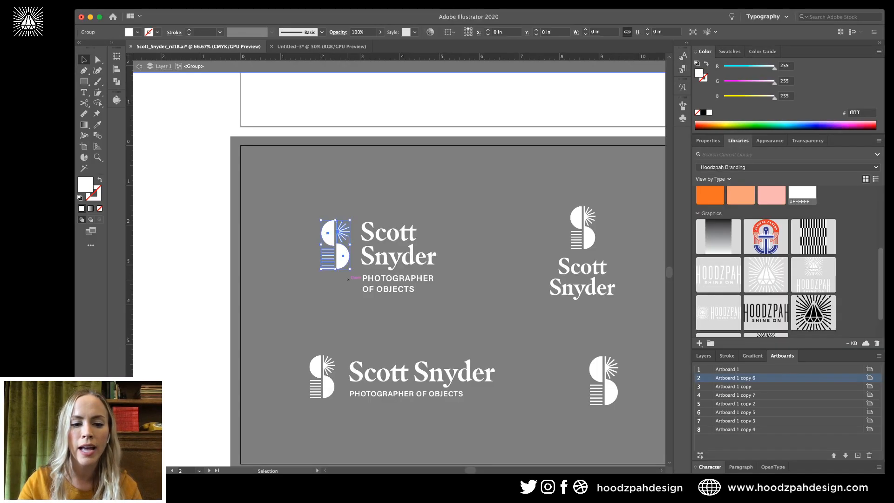
pyautogui.keyDown('shift'); pyautogui.click(329, 386); pyautogui.keyUp('shift')
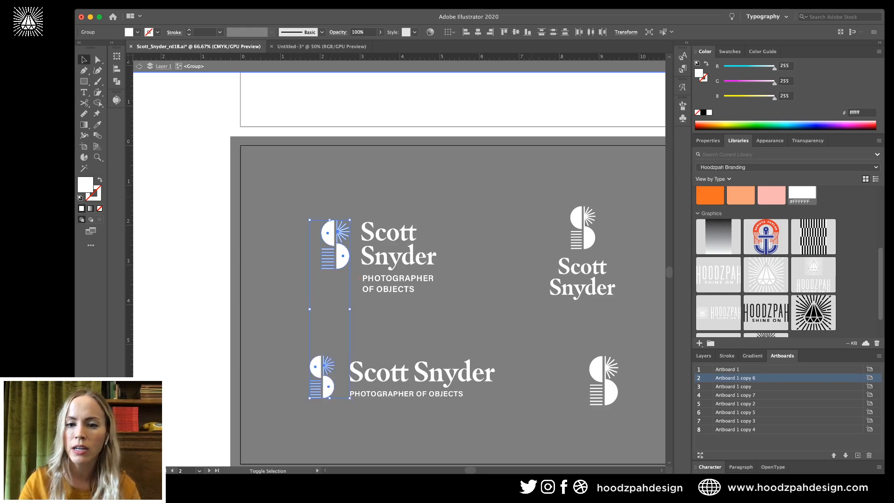
pyautogui.keyDown('shift'); pyautogui.click(588, 238); pyautogui.keyUp('shift')
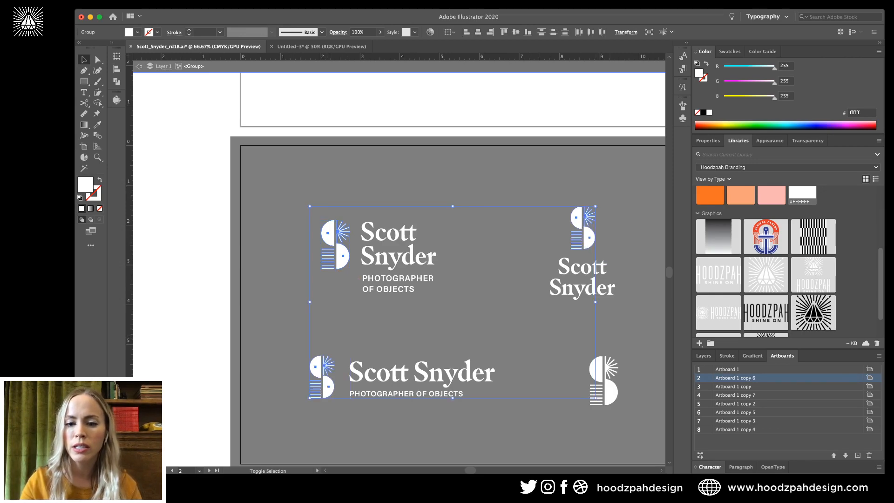
pyautogui.keyDown('shift'); pyautogui.click(604, 387); pyautogui.keyUp('shift')
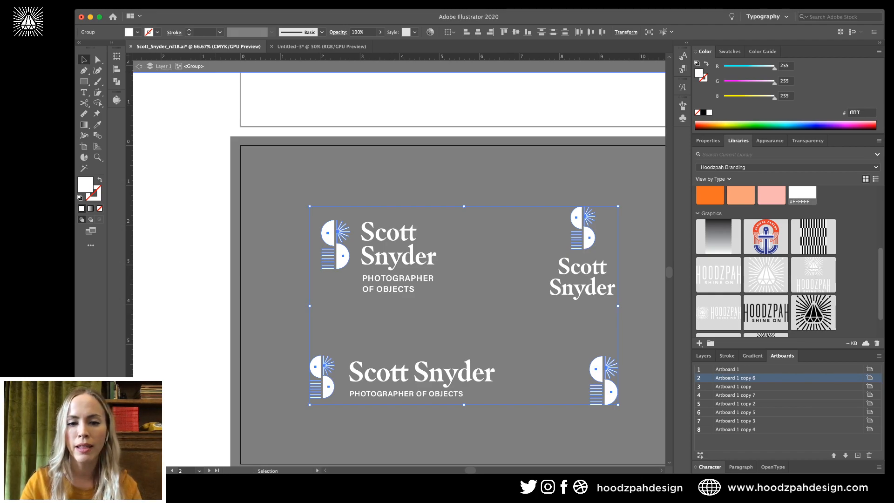
pyautogui.press('super+g')
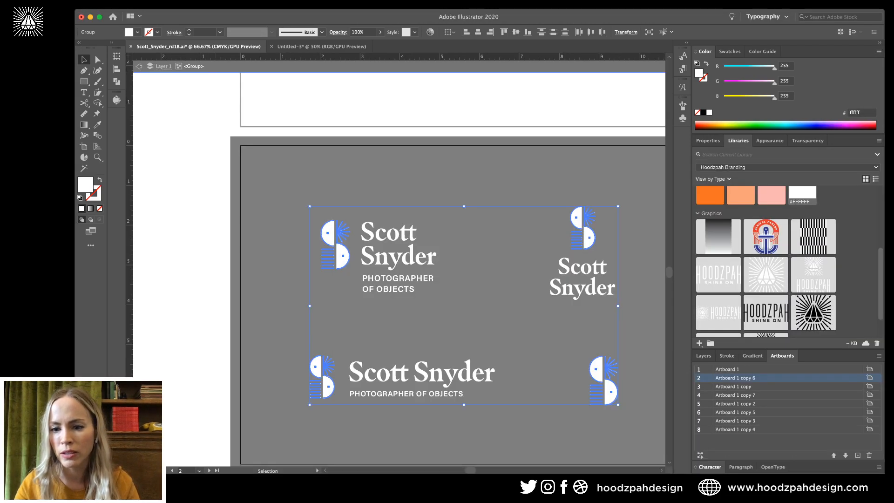
# Compare the mark with and without offset outlines, keeping the thinner version without outlines.
pyautogui.press('a')
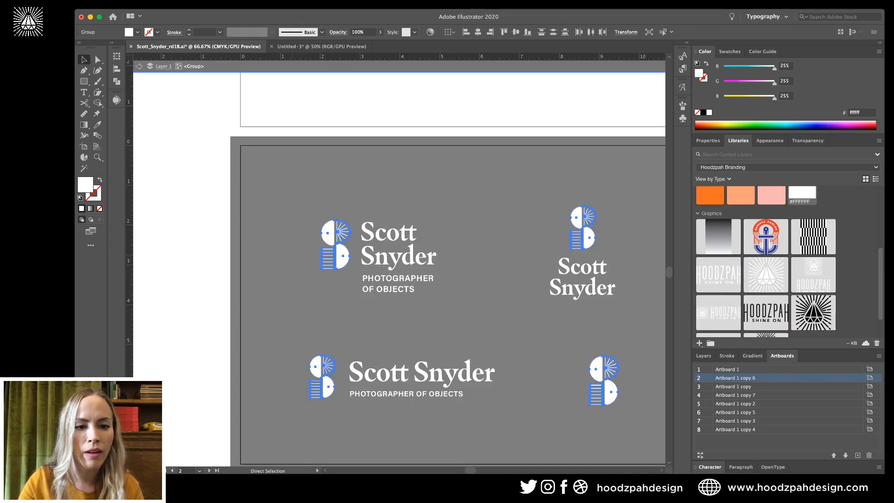
pyautogui.press('super+z')
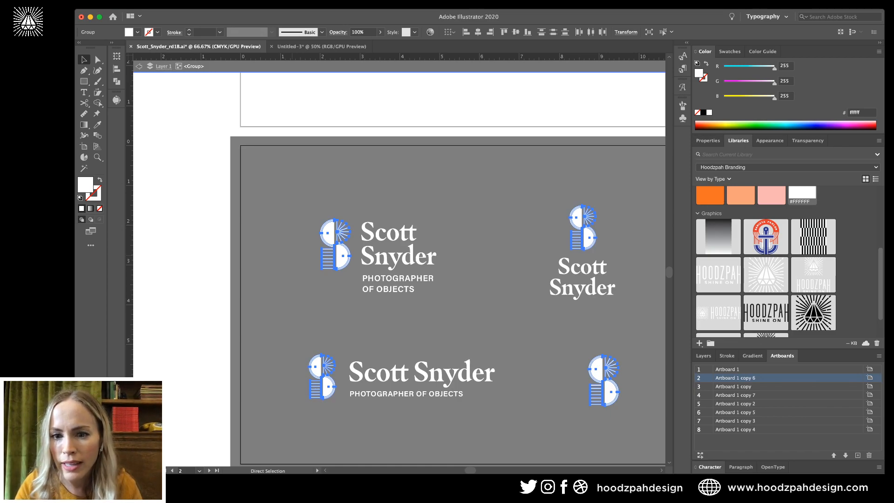
pyautogui.press('super+shift+z')
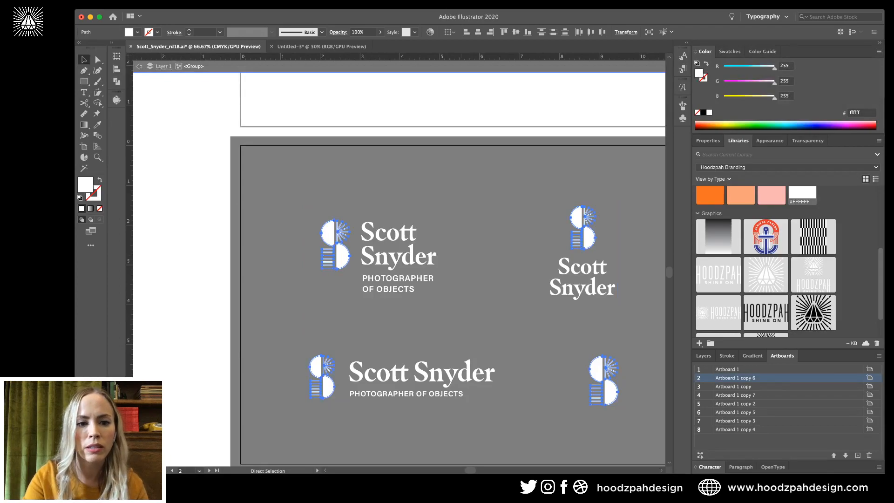
pyautogui.press('super+equal')
pyautogui.press('super+equal')
pyautogui.press('super+equal')
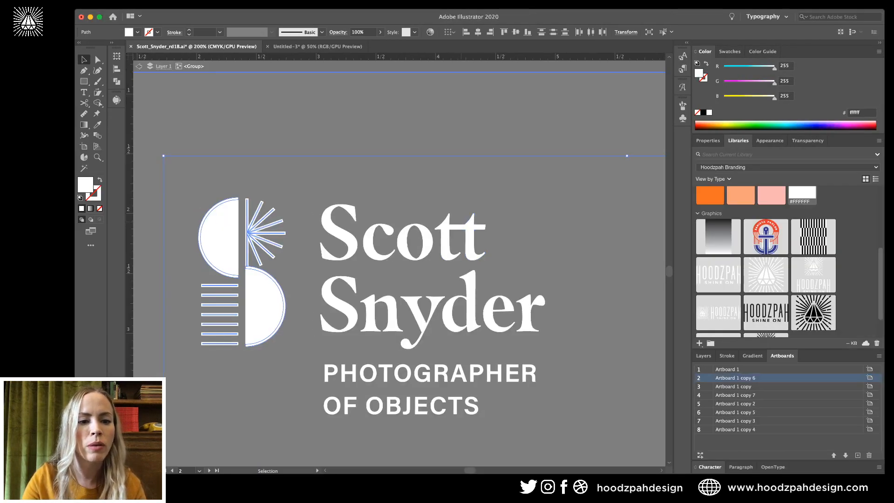
pyautogui.hscroll(-1, 399, 263)
pyautogui.press('super+z')
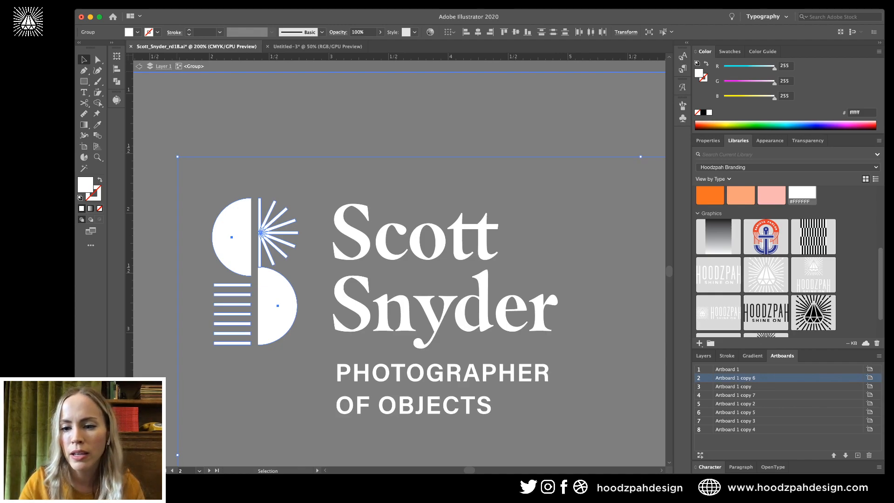
pyautogui.press('super+shift+z')
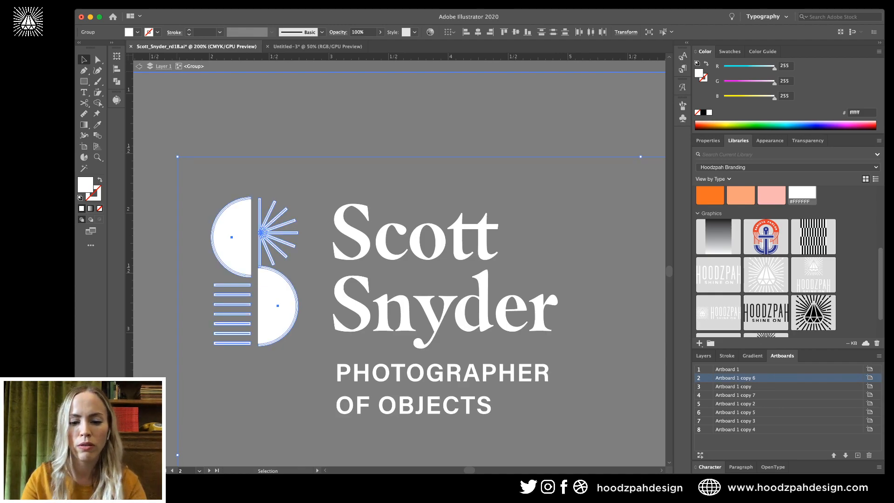
pyautogui.press('super+z')
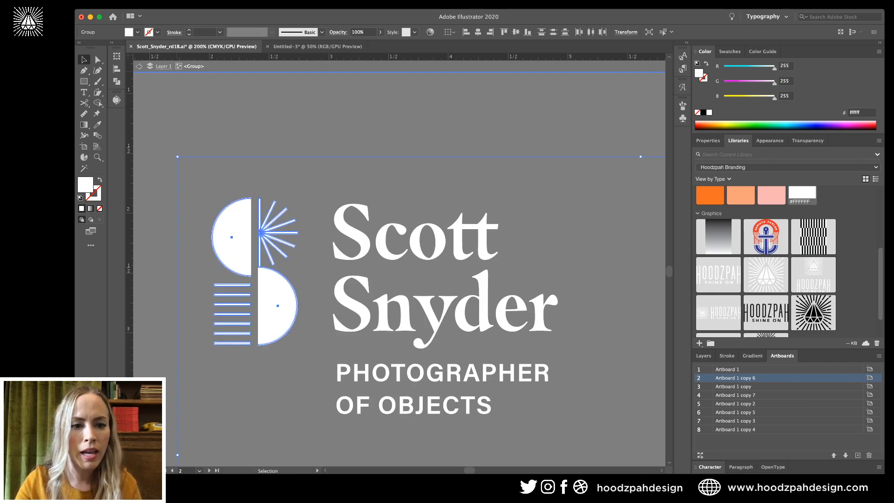
pyautogui.press('super+shift+z')
pyautogui.press('super+z')
pyautogui.press('super+z')
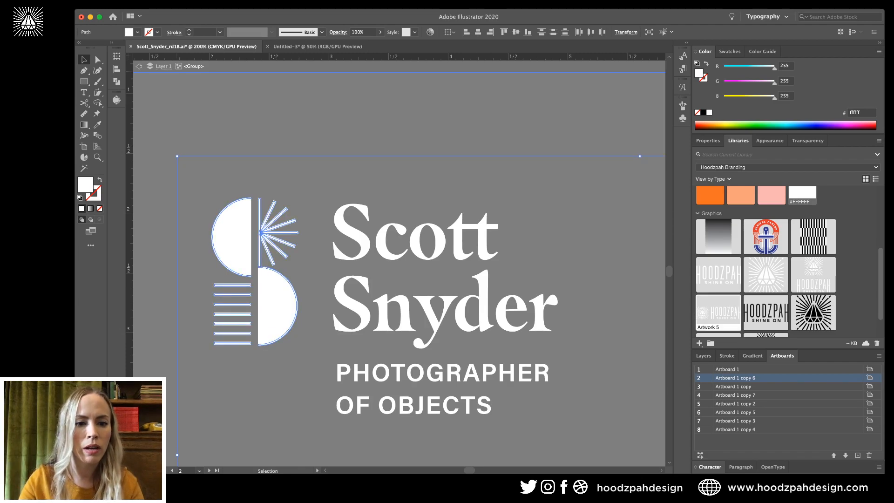
# Delete the old solid S marks on each lockup and Paste in Place the slimmer marks.
pyautogui.click(559, 204)
pyautogui.moveTo(301, 172); pyautogui.dragTo(222, 352)
pyautogui.press('super+minus')
pyautogui.press('super+minus')
pyautogui.press('super+minus')
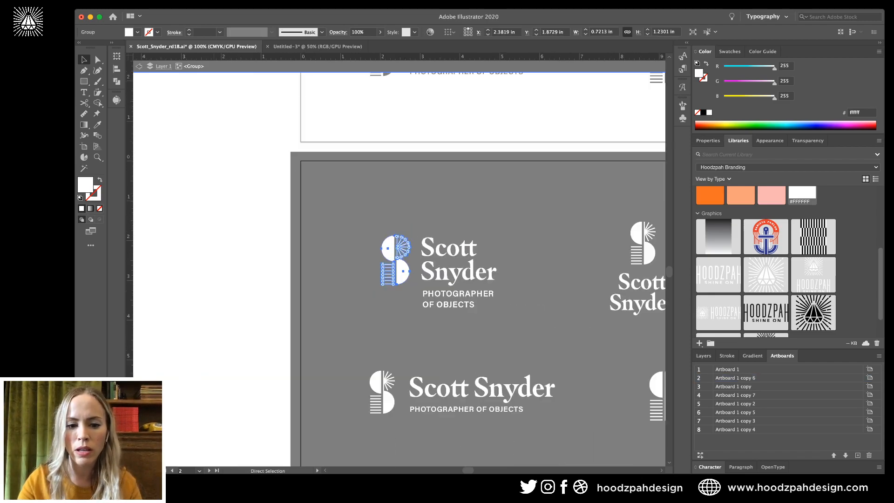
pyautogui.press('Delete')
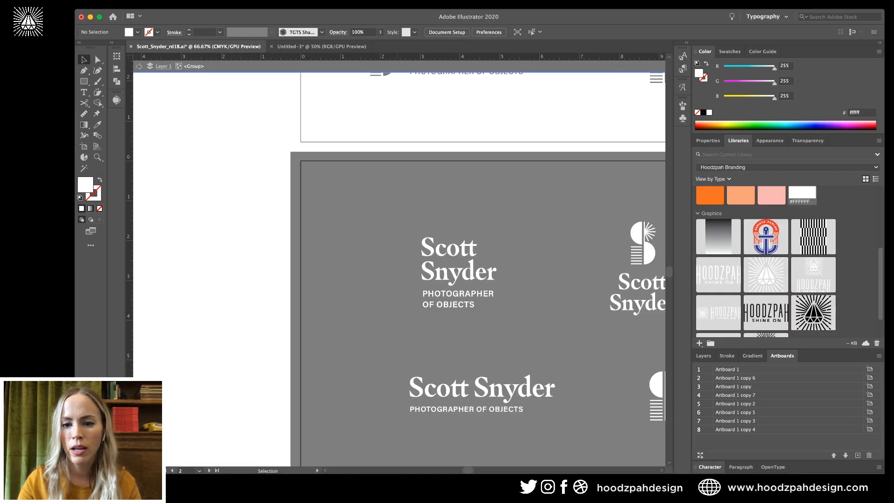
pyautogui.hscroll(3, 400, 270)
pyautogui.click(589, 255)
pyautogui.press('Delete')
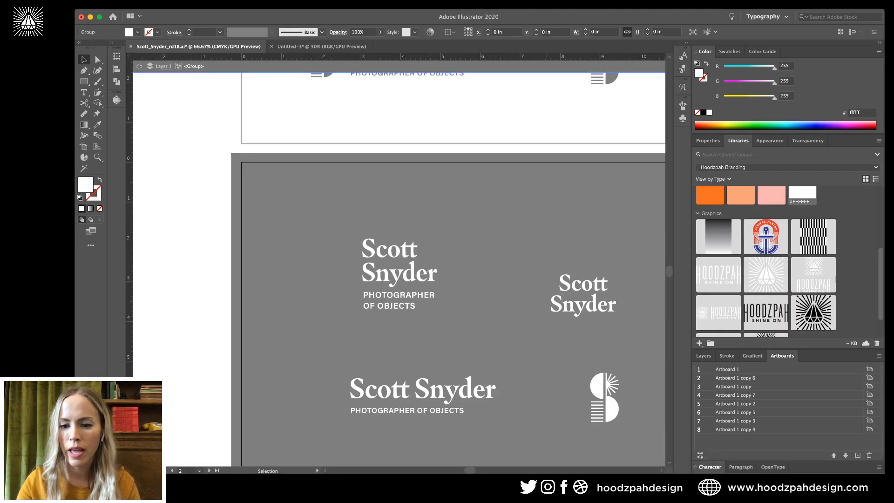
pyautogui.click(605, 398)
pyautogui.press('Delete')
pyautogui.press('super+f')
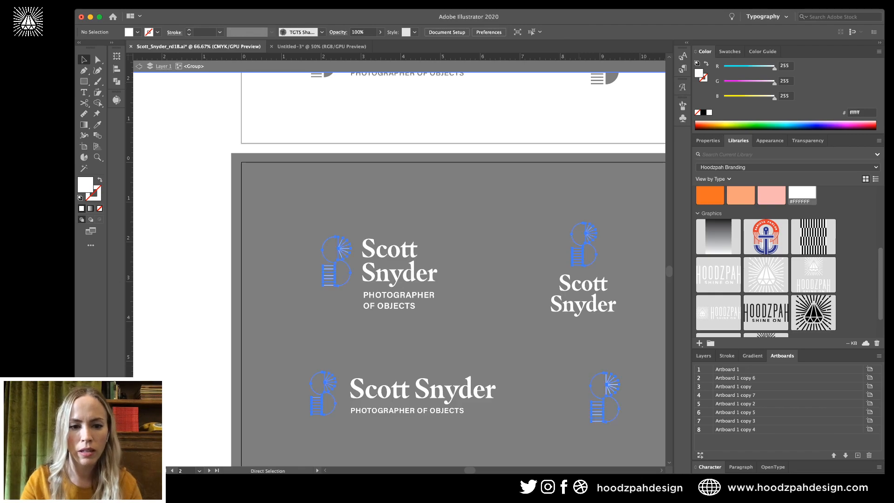
# Zoom into the left lockup's S mark and check its half-circle paths with Direct Selection.
pyautogui.click(510, 292)
pyautogui.press('z')
pyautogui.moveTo(296, 238); pyautogui.dragTo(365, 238)
pyautogui.press('a')
pyautogui.press('super+z')
pyautogui.press('super+z')
pyautogui.press('super+z')
pyautogui.press('super+z')
pyautogui.press('super+z')
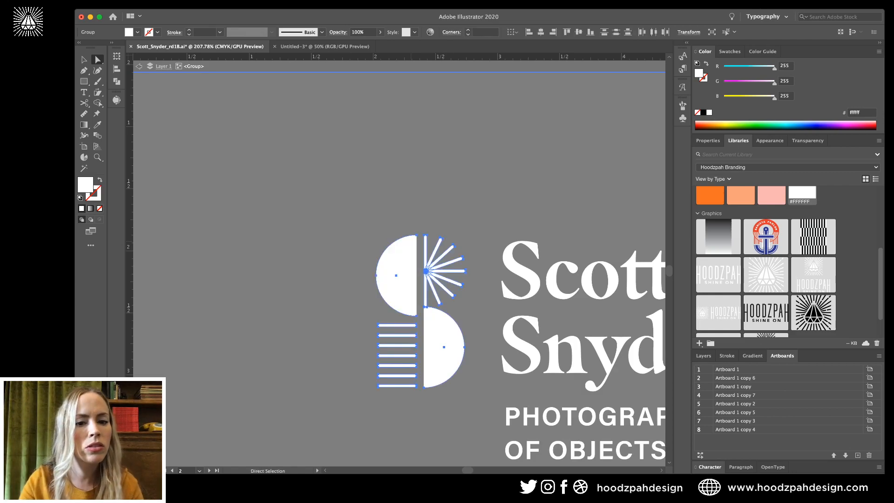
pyautogui.click(356, 254)
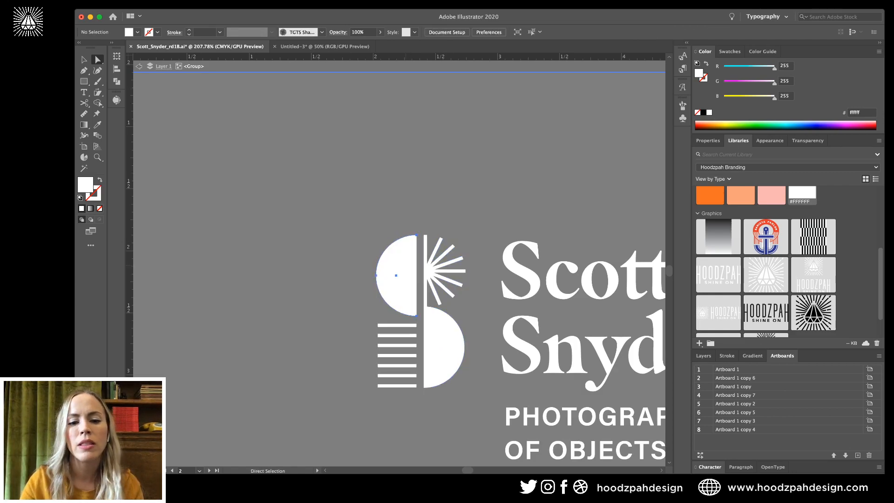
pyautogui.click(398, 274)
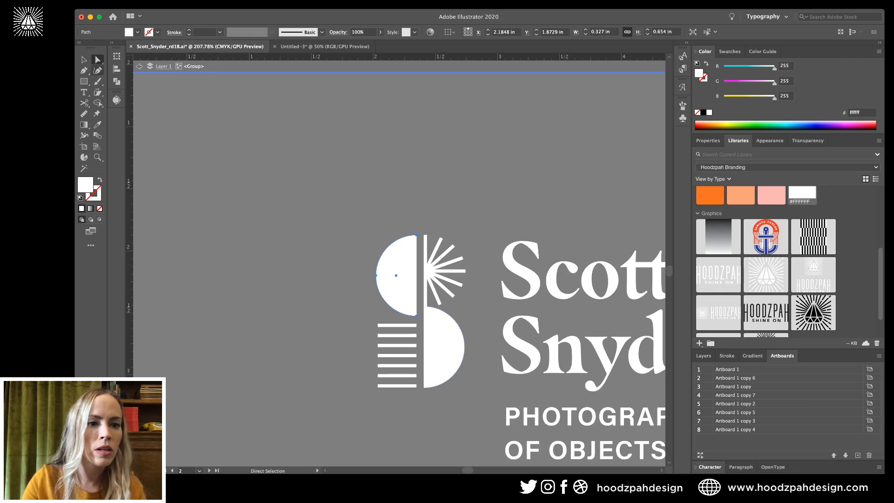
pyautogui.keyDown('shift'); pyautogui.click(442, 347); pyautogui.keyUp('shift')
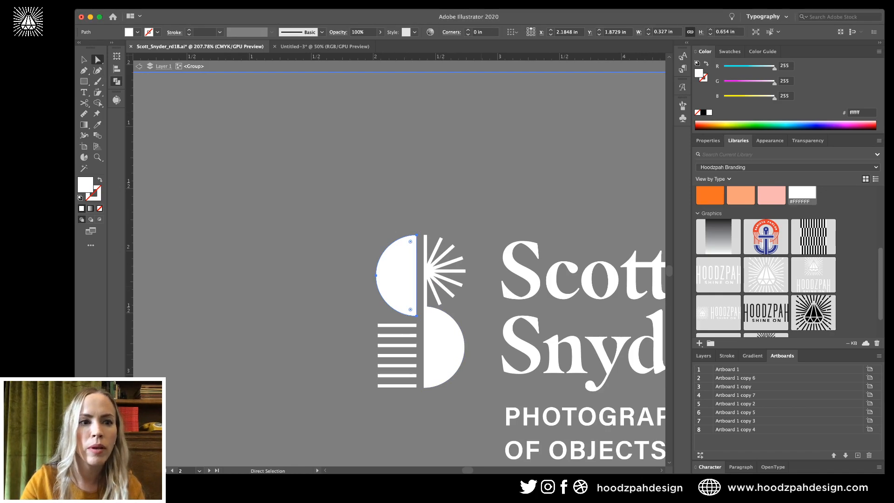
pyautogui.click(442, 347)
pyautogui.press('super+shift+a')
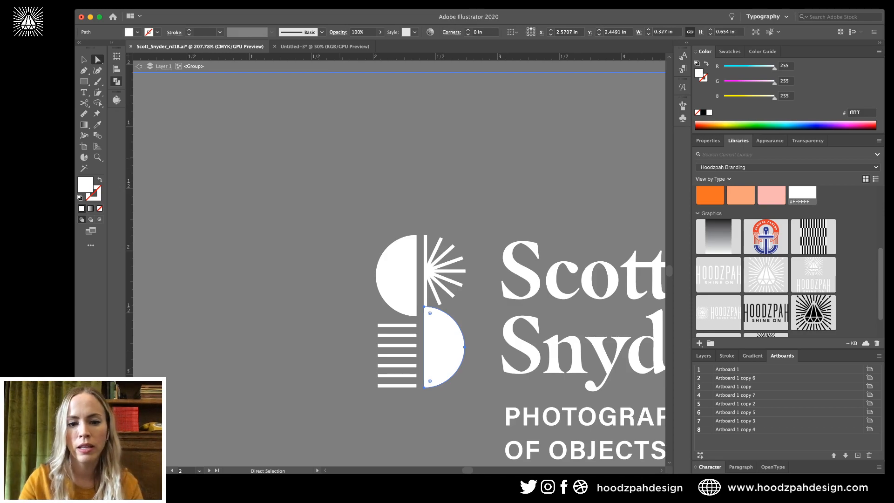
pyautogui.press('v')
pyautogui.click(399, 275)
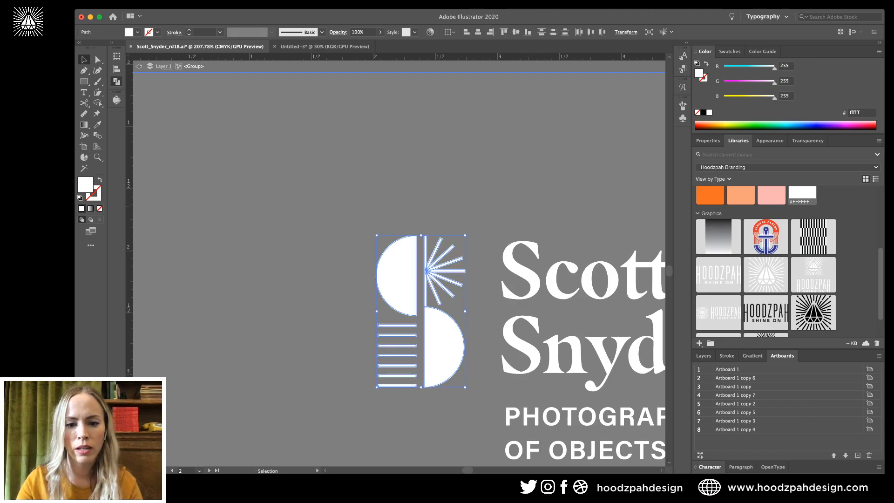
pyautogui.press('super+shift+a')
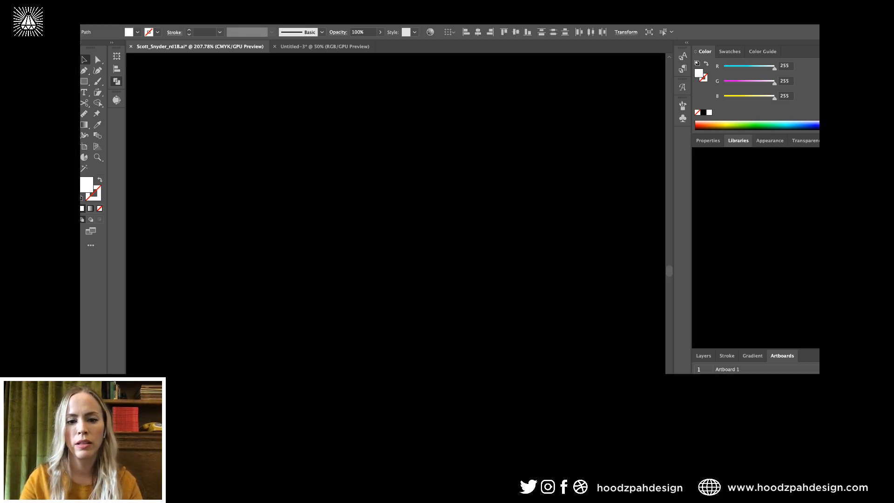
# Exit isolation mode and zoom in on the top-left stacked lockup.
pyautogui.press('Escape')
pyautogui.press('super+minus')
pyautogui.press('super+minus')
pyautogui.press('super+minus')
pyautogui.press('super+minus')
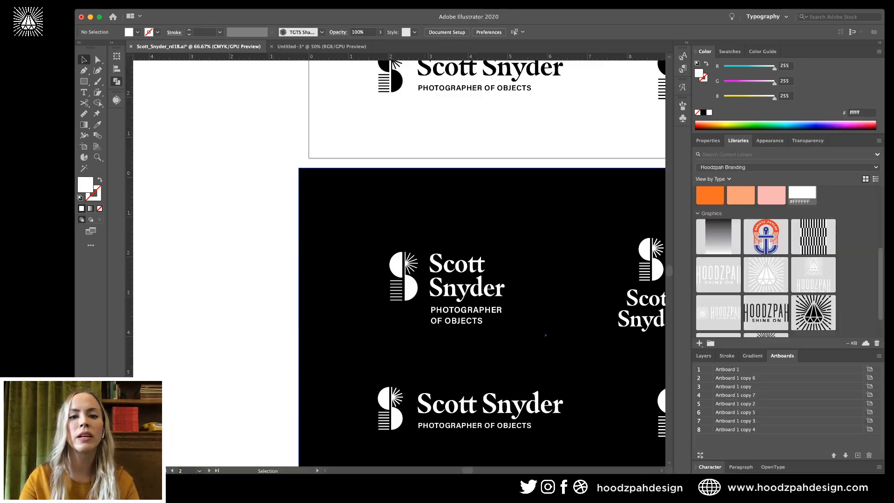
pyautogui.scroll(5, 399, 263)
pyautogui.scroll(-3, 465, 261)
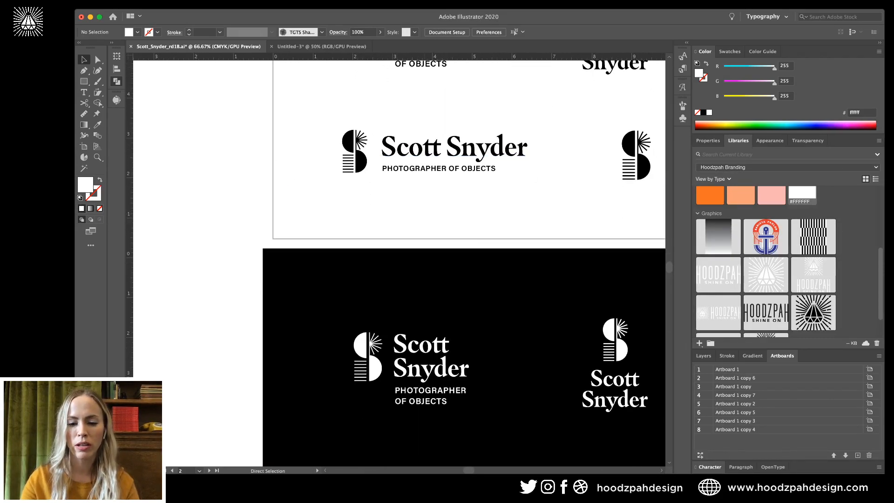
pyautogui.press('super+minus')
pyautogui.scroll(4, 399, 262)
pyautogui.scroll(-4, 399, 263)
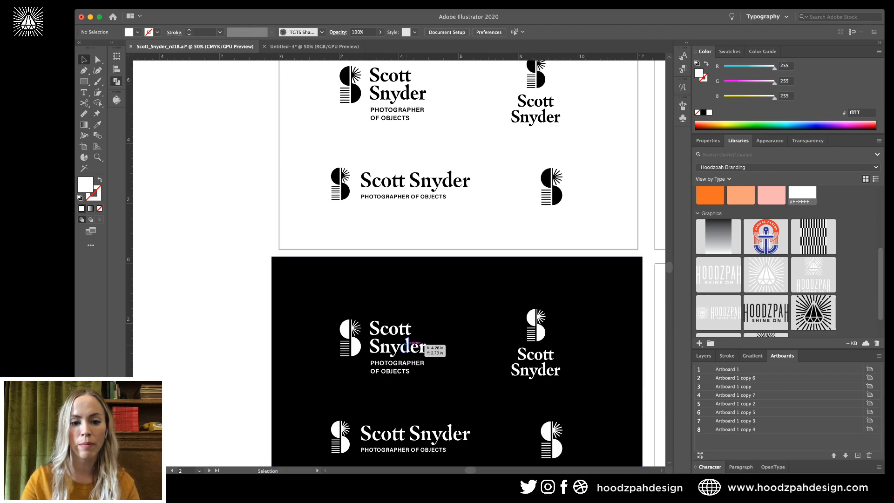
pyautogui.press('super+plus')
pyautogui.press('super+plus')
pyautogui.press('super+plus')
pyautogui.scroll(-6, 384, 347)
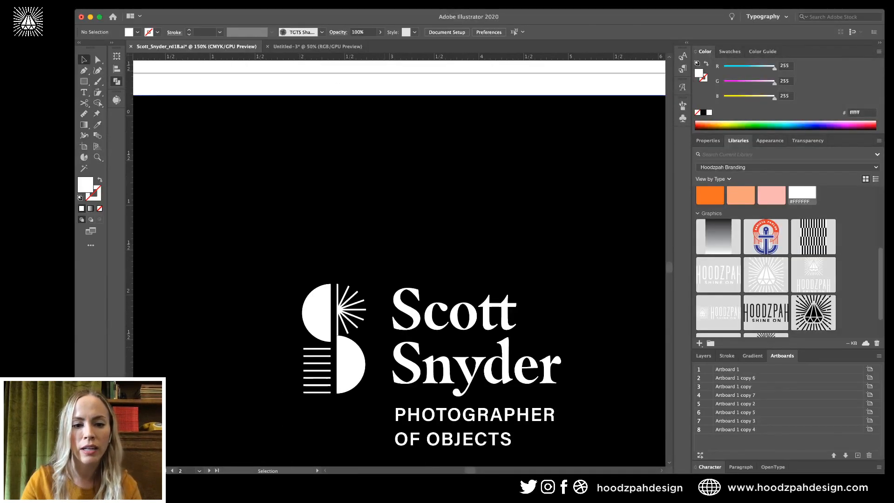
# Ungroup the stacked lockup's S mark into separate paths within its group.
pyautogui.doubleClick(371, 332)
pyautogui.click(370, 333)
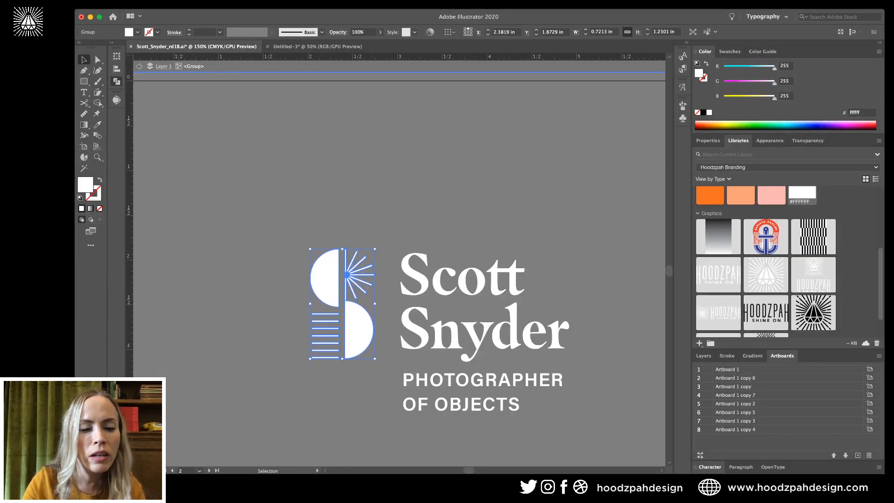
pyautogui.press('v')
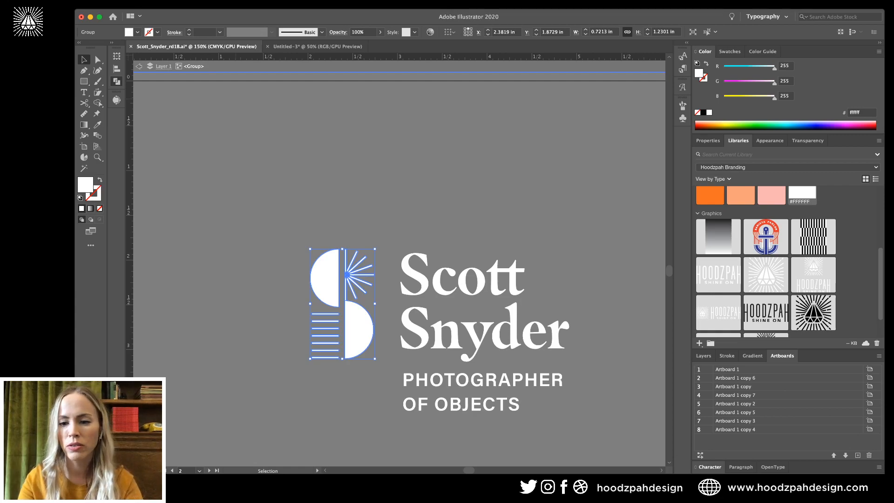
pyautogui.press('shift+super+g')
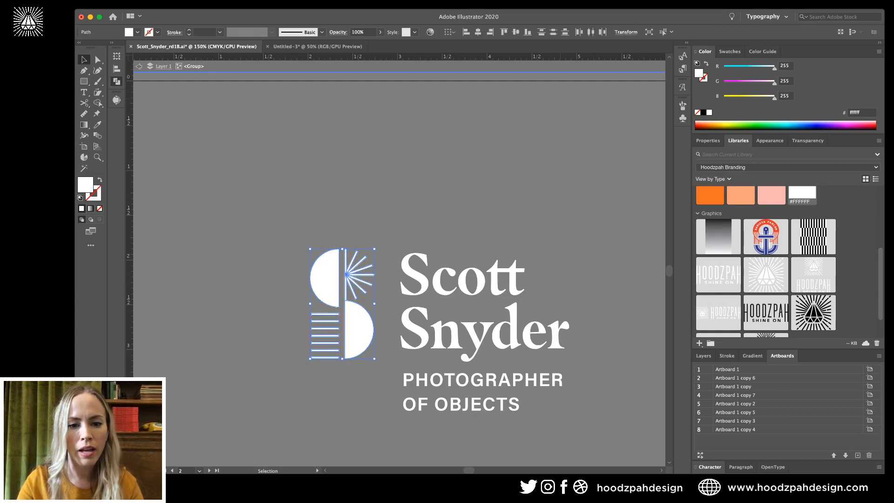
pyautogui.press('shift+super+a')
pyautogui.press('super+z')
pyautogui.press('super+z')
pyautogui.press('super+z')
pyautogui.press('super+z')
pyautogui.press('super+z')
pyautogui.press('super+z')
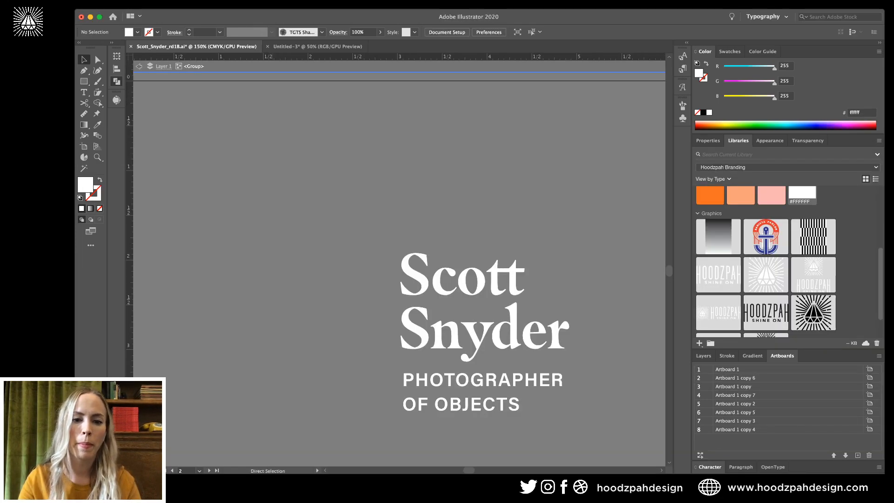
# Alt-drag a copy of the stacked lockup onto the horizontal lockup.
pyautogui.press('super+minus')
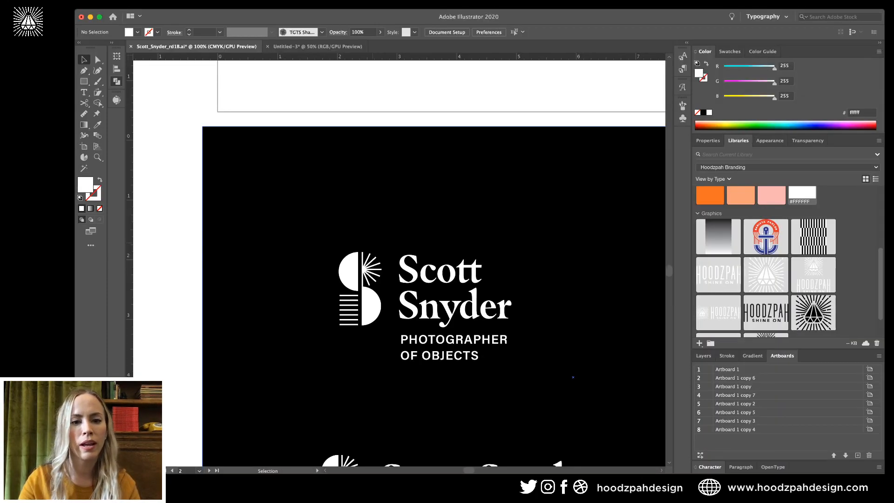
pyautogui.scroll(-4, 352, 202)
pyautogui.moveTo(352, 200); pyautogui.dragTo(322, 403)
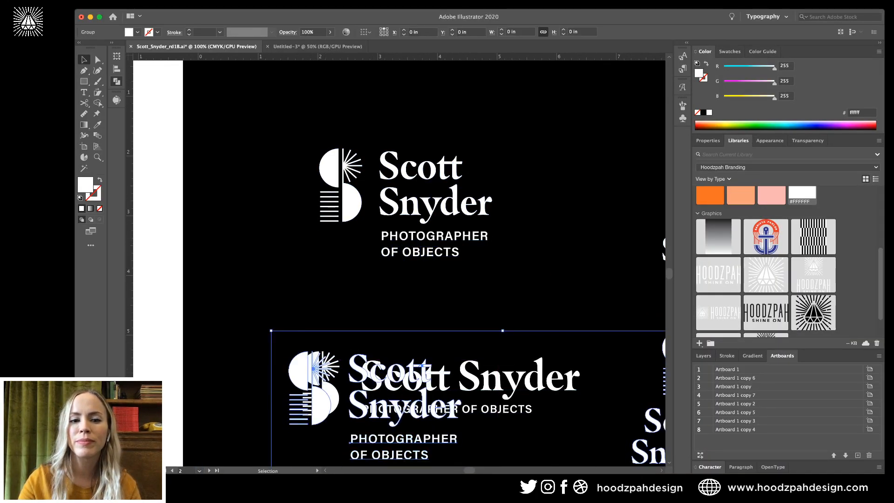
# Undo the lockup copy and Alt-drag only the S mark onto the horizontal lockup.
pyautogui.press('super+z')
pyautogui.doubleClick(352, 200)
pyautogui.press('super+a')
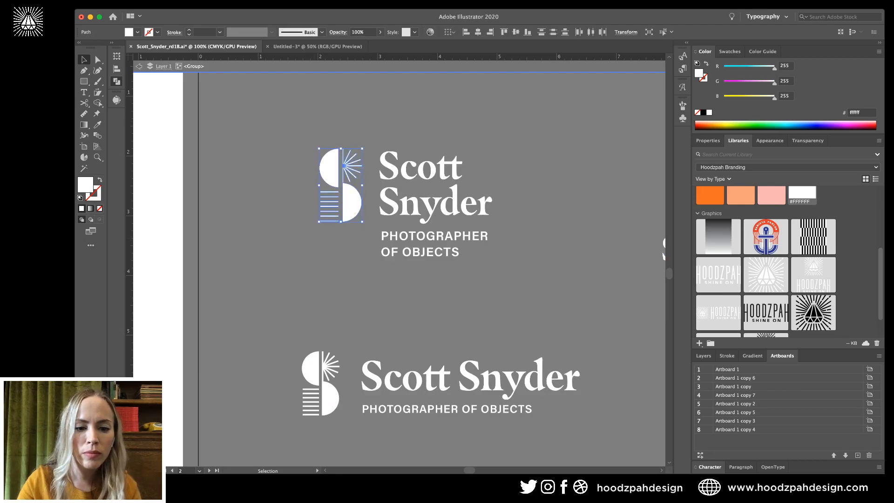
pyautogui.moveTo(347, 184); pyautogui.dragTo(325, 376)
pyautogui.press('super+equal')
pyautogui.press('super+equal')
pyautogui.press('super+equal')
pyautogui.press('super+equal')
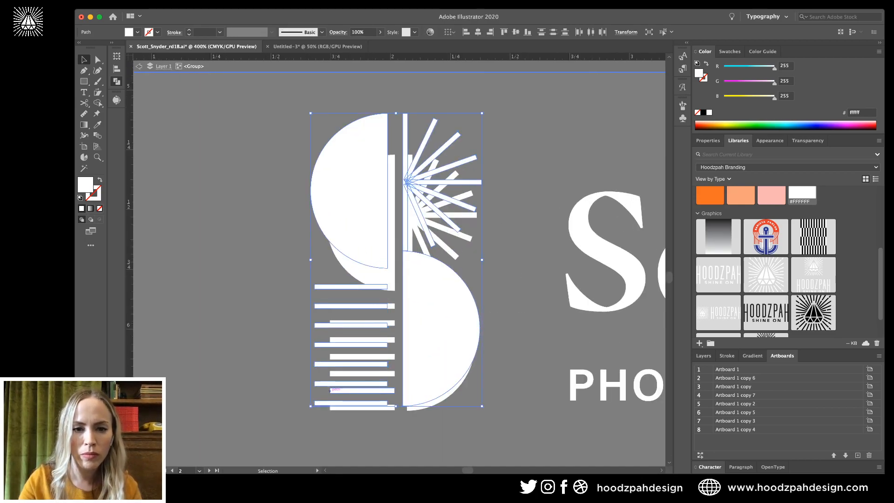
pyautogui.moveTo(379, 123); pyautogui.dragTo(397, 155)
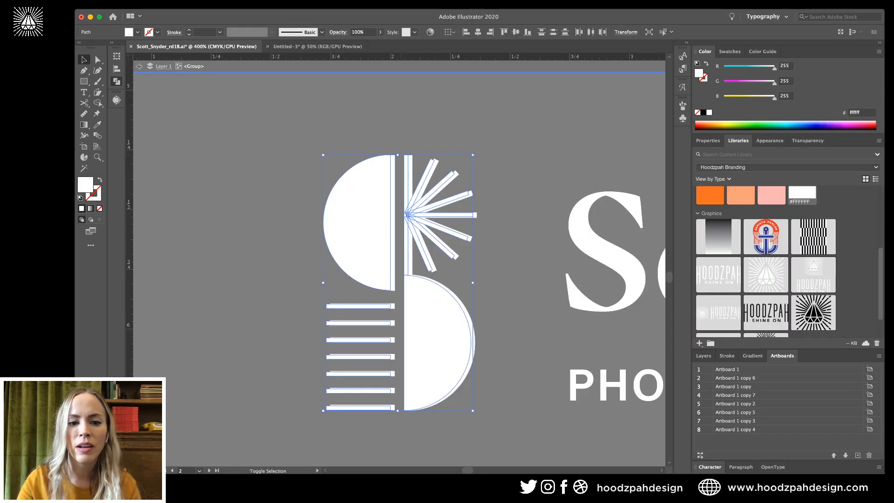
pyautogui.press('Delete')
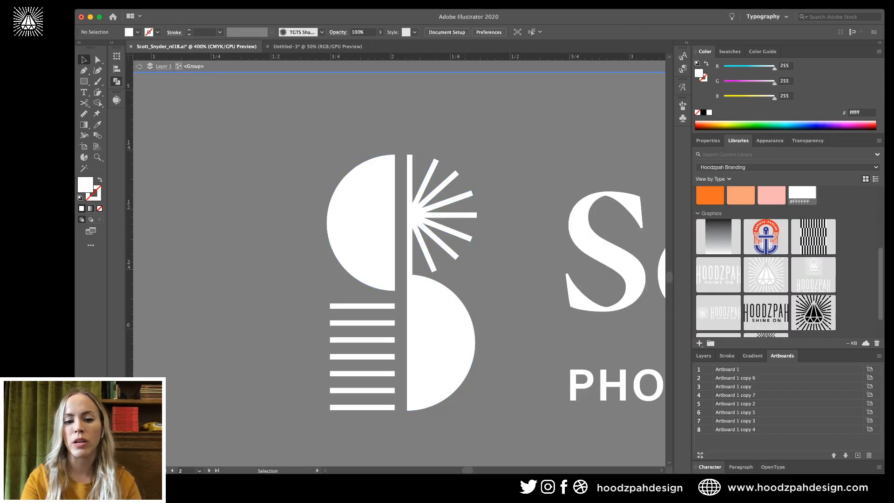
# Realign the copied mark's paths, then zoom out to frame the whole black artboard.
pyautogui.press('super+a')
pyautogui.press('a')
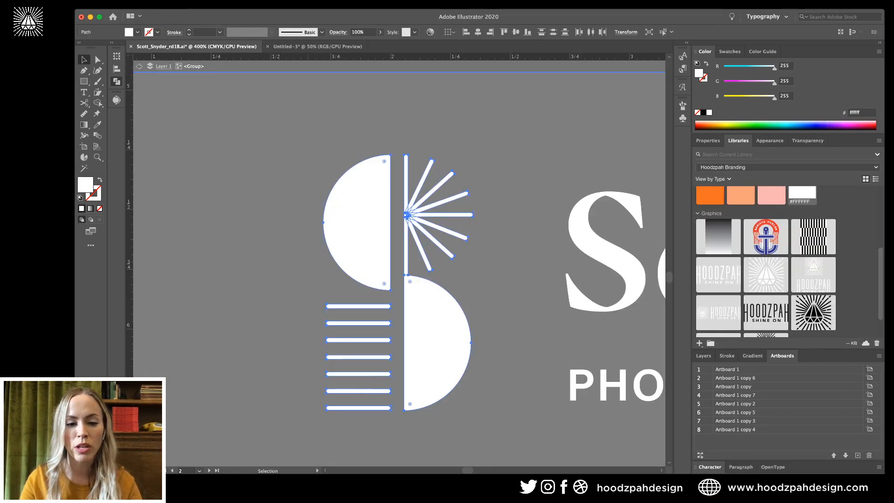
pyautogui.press('super+z')
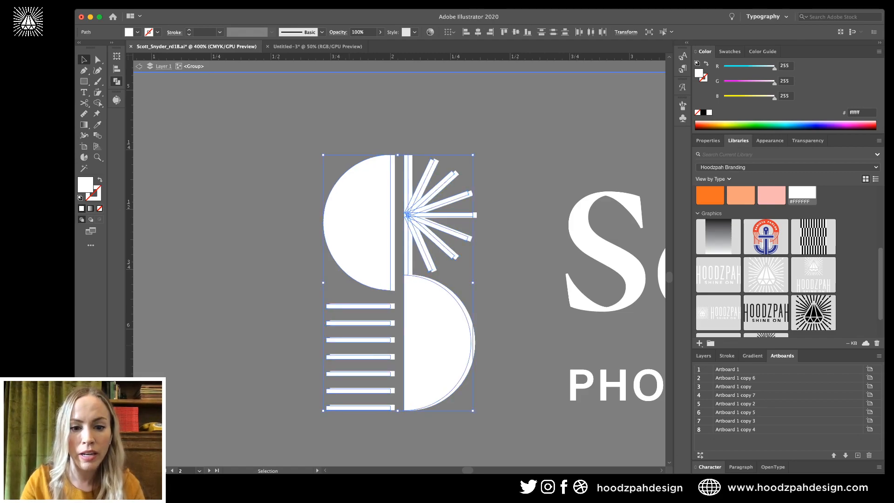
pyautogui.moveTo(358, 259); pyautogui.dragTo(362, 259)
pyautogui.scroll(3, 401, 303)
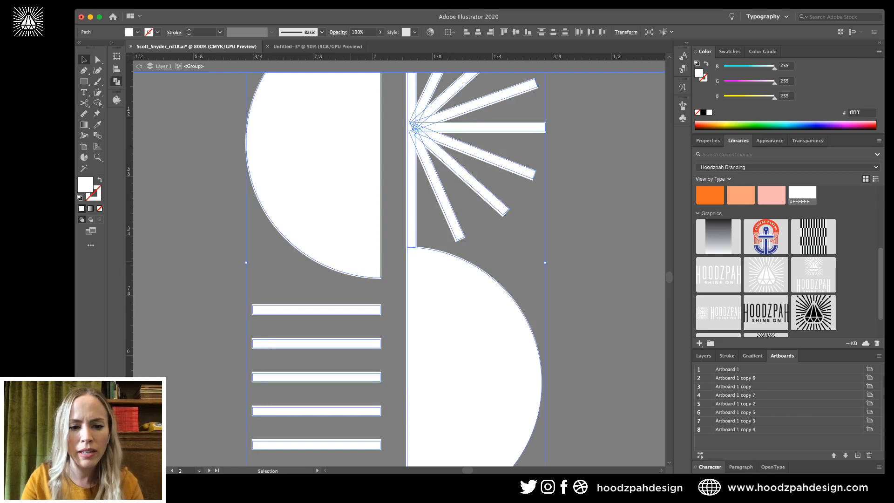
pyautogui.press('super+minus')
pyautogui.press('super+minus')
pyautogui.press('super+minus')
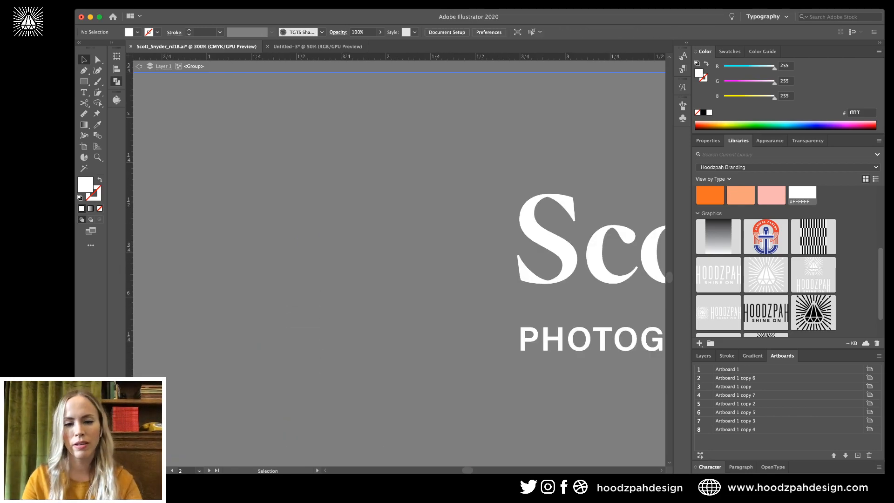
pyautogui.press('super+a')
pyautogui.press('super+shift+a')
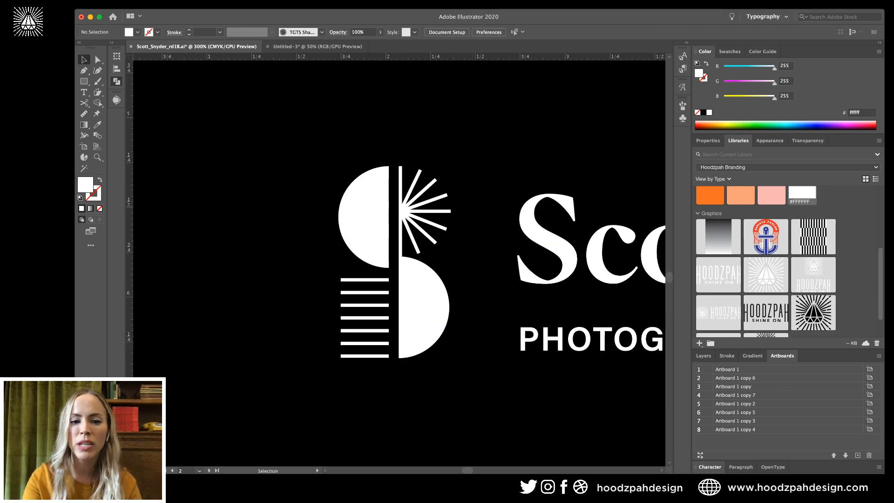
pyautogui.press('super+minus')
pyautogui.press('super+minus')
pyautogui.press('super+minus')
pyautogui.hscroll(5, 399, 263)
pyautogui.scroll(2, 399, 263)
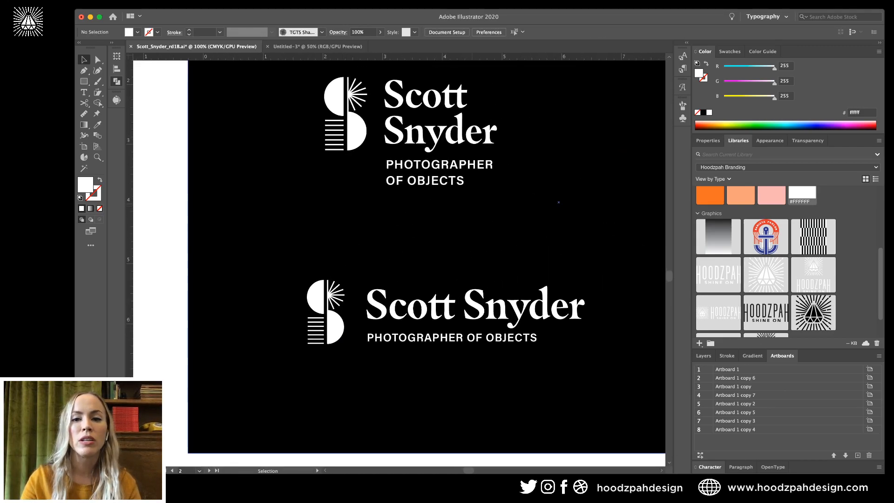
# Place a copy of the top-left S-mark over the stacked lockup's mark, lining up the tops.
pyautogui.doubleClick(199, 157)
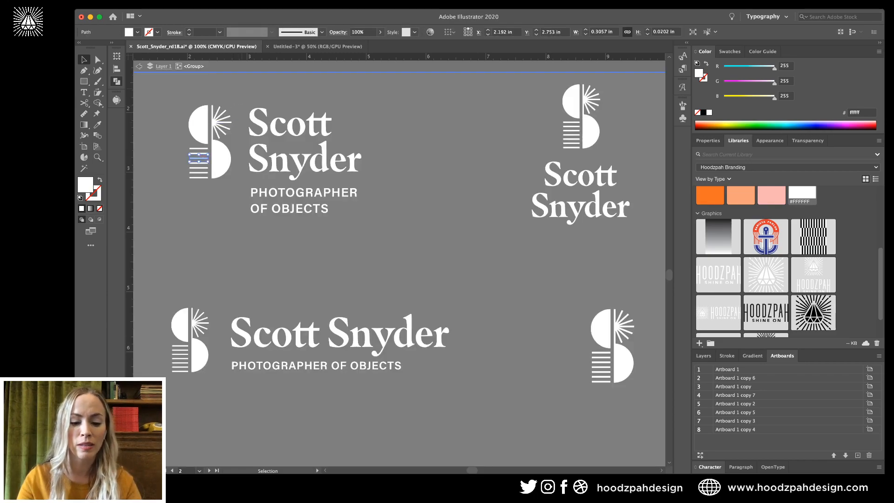
pyautogui.click(219, 122)
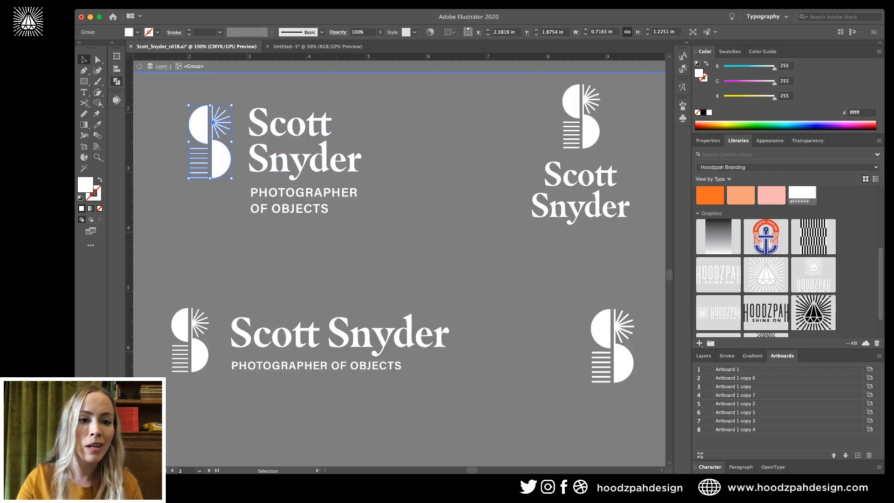
pyautogui.click(347, 138)
pyautogui.moveTo(219, 129); pyautogui.dragTo(596, 114)
pyautogui.press('super+equal')
pyautogui.press('super+equal')
pyautogui.press('super+equal')
pyautogui.press('super+equal')
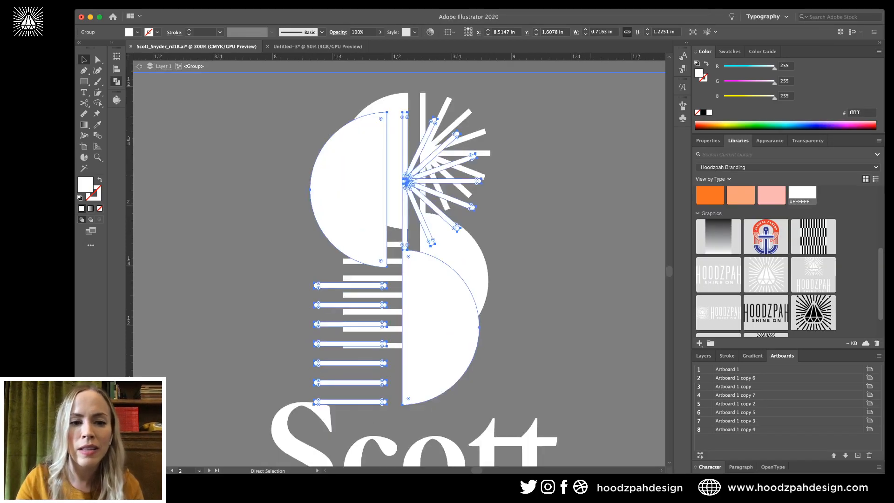
pyautogui.moveTo(346, 168); pyautogui.dragTo(366, 150)
pyautogui.press('super+equal')
pyautogui.press('super+equal')
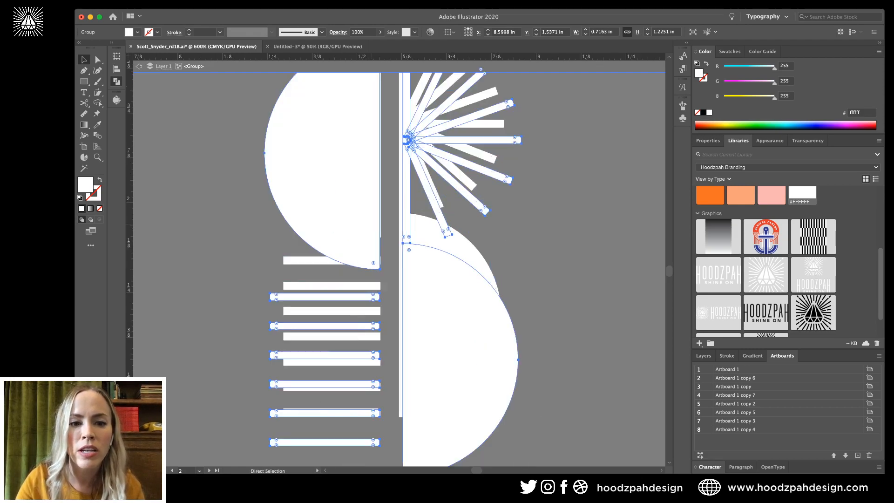
pyautogui.moveTo(387, 223); pyautogui.dragTo(387, 220)
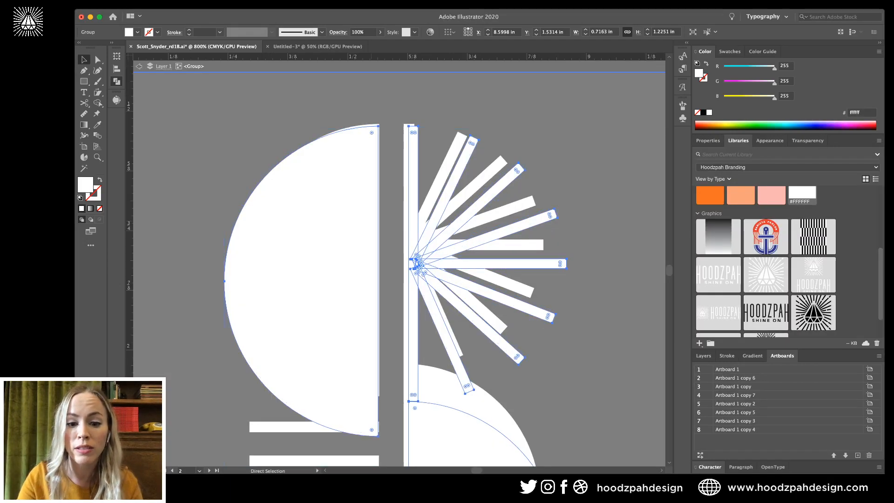
# Scale the copy to 0.6235 × 1.0664 in and align it over the original mark.
pyautogui.scroll(-5, 387, 220)
pyautogui.scroll(-3, 387, 220)
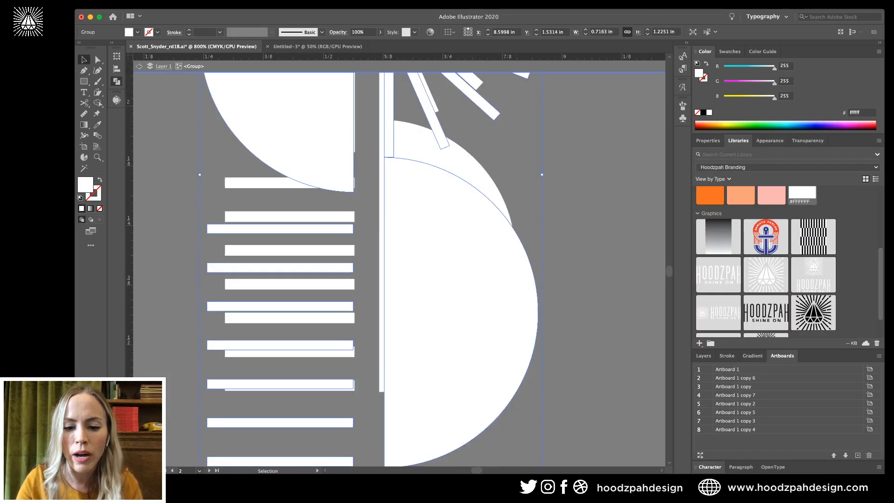
pyautogui.moveTo(546, 413); pyautogui.dragTo(501, 373)
pyautogui.scroll(4, 400, 256)
pyautogui.scroll(5, 400, 261)
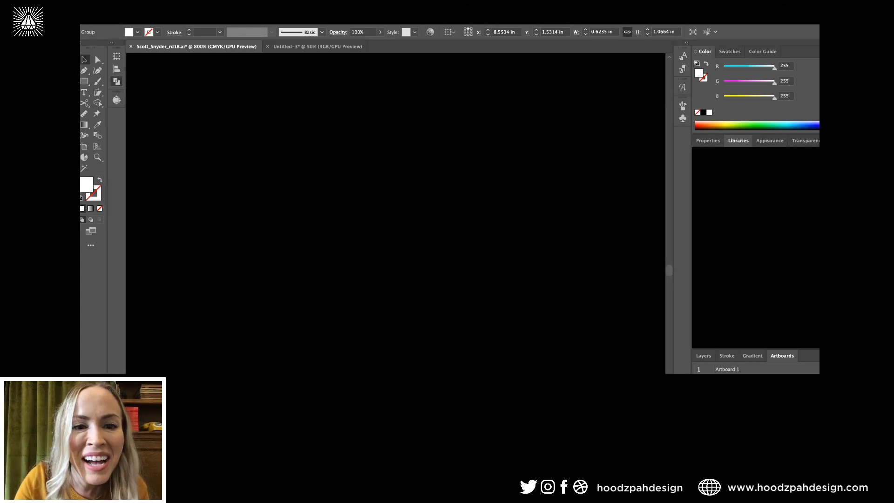
pyautogui.moveTo(276, 174); pyautogui.dragTo(295, 174)
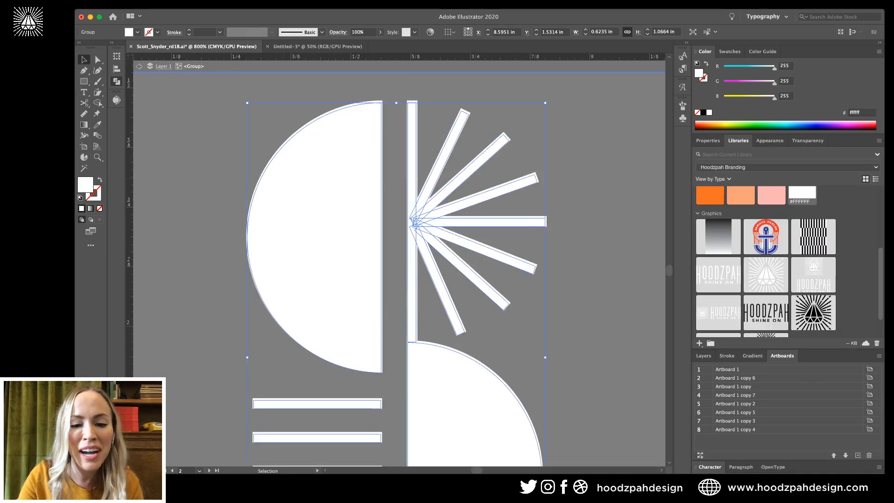
pyautogui.scroll(-5, 400, 260)
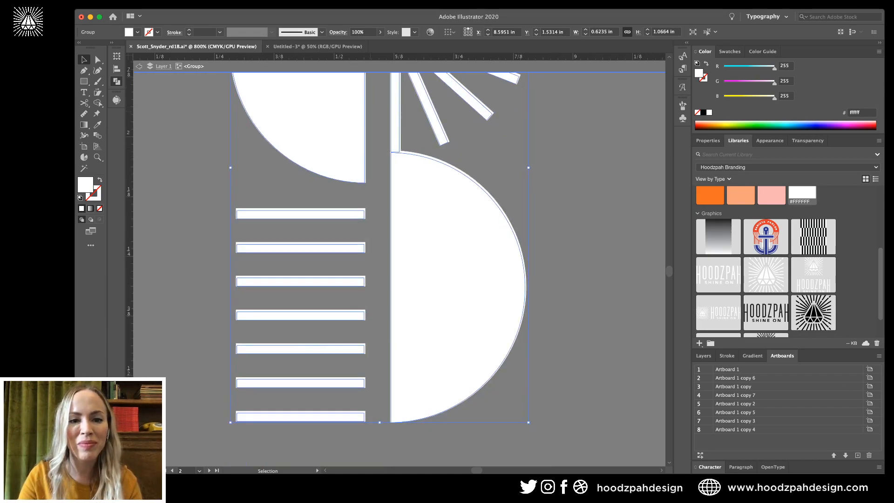
pyautogui.scroll(6, 400, 261)
pyautogui.press('super+plus')
pyautogui.press('super+plus')
pyautogui.scroll(9, 399, 263)
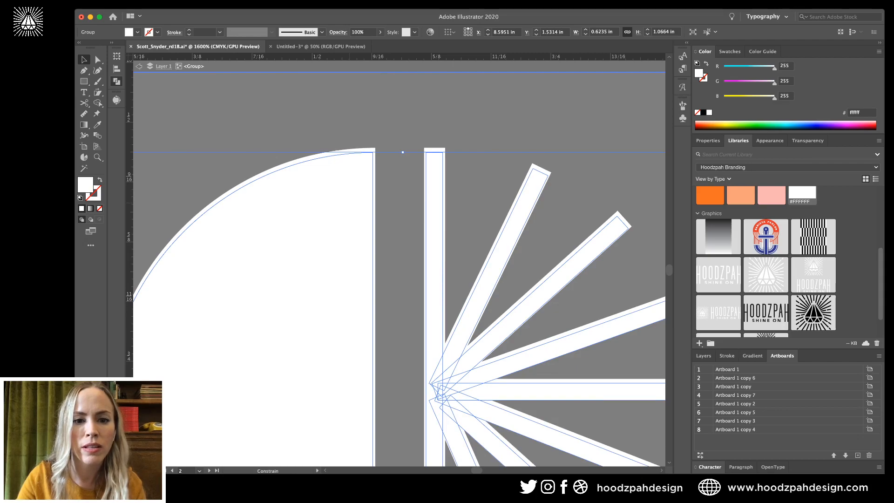
# Check the mark's alignment by hiding and showing the S-mark.
pyautogui.press('shift+super+a')
pyautogui.press('super+minus')
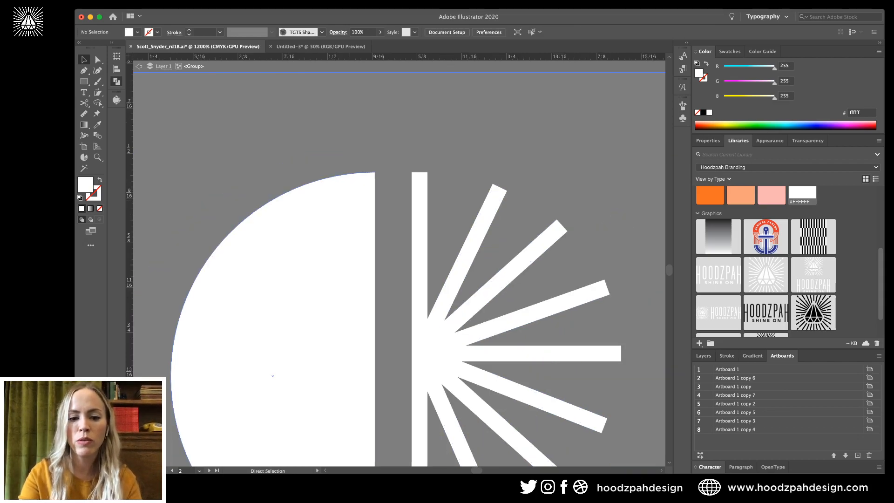
pyautogui.press('super+minus')
pyautogui.press('super+minus')
pyautogui.press('super+minus')
pyautogui.press('super+a')
pyautogui.scroll(-4, 399, 279)
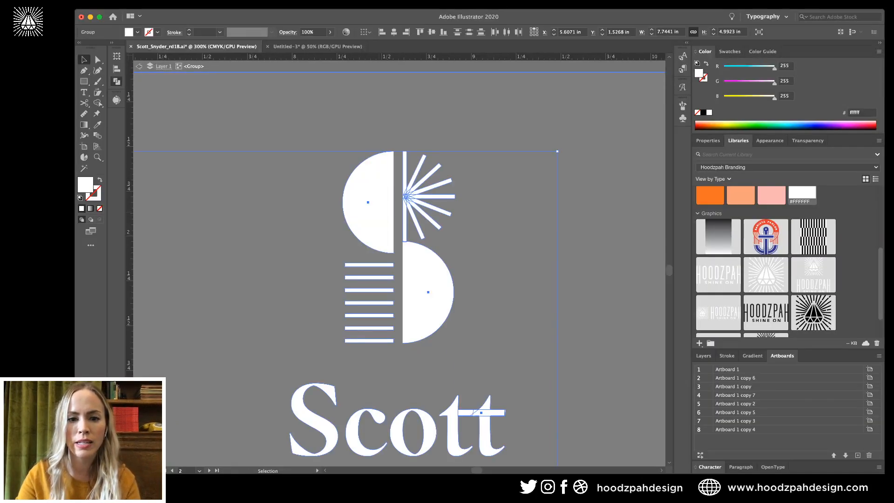
pyautogui.press('shift+super+a')
pyautogui.press('super+a')
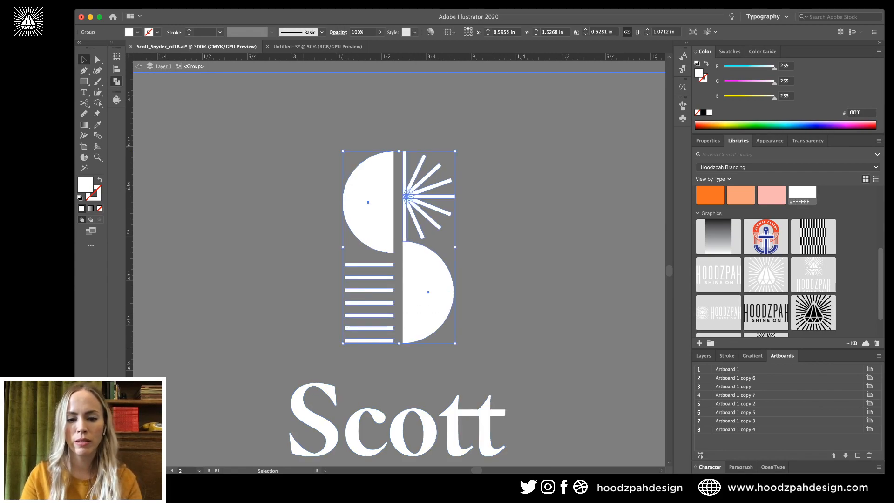
pyautogui.press('super+3')
pyautogui.press('super+alt+3')
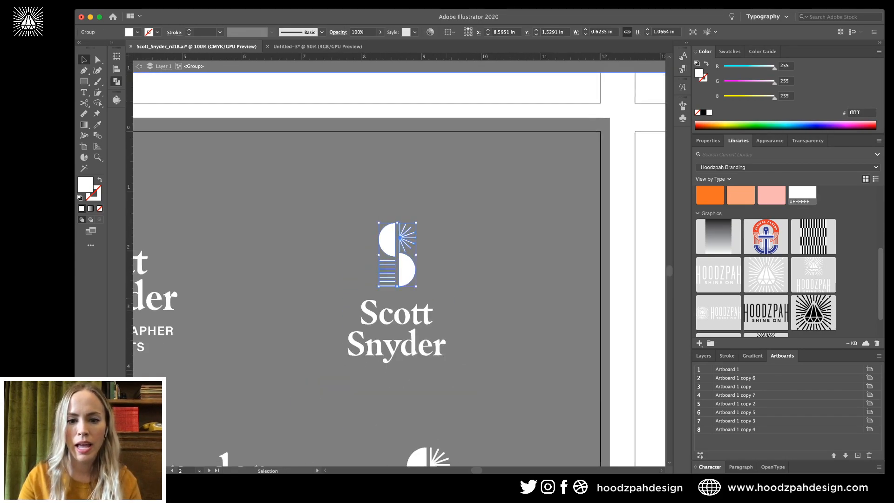
# Copy the revised S-mark onto the lone mark, nudge it into place, and remove the old mark.
pyautogui.scroll(-5, 399, 260)
pyautogui.scroll(3, 400, 261)
pyautogui.moveTo(441, 147); pyautogui.dragTo(471, 372)
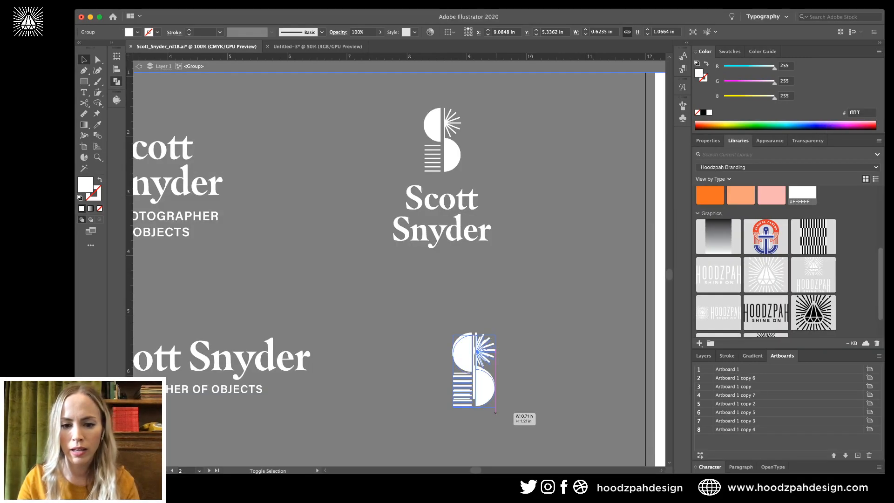
pyautogui.press('Up')
pyautogui.press('Up')
pyautogui.press('Up')
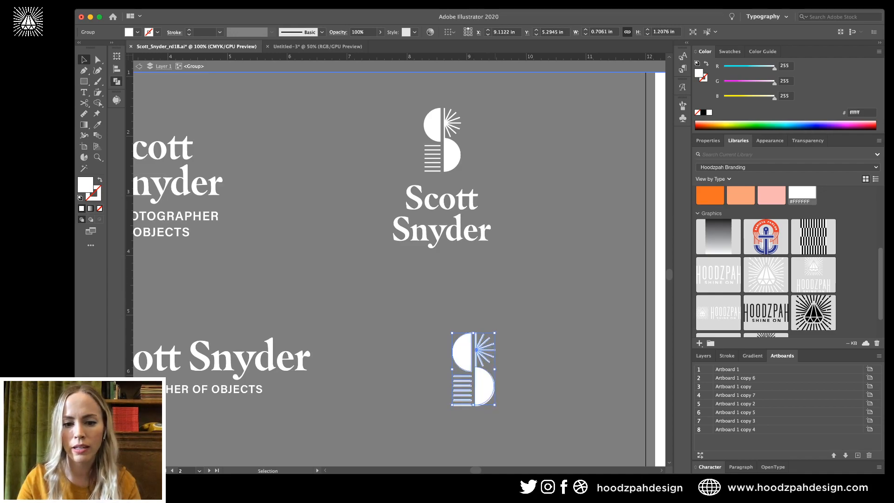
pyautogui.press('Left')
pyautogui.press('Delete')
pyautogui.click(484, 386)
pyautogui.press('Delete')
pyautogui.press('super+z')
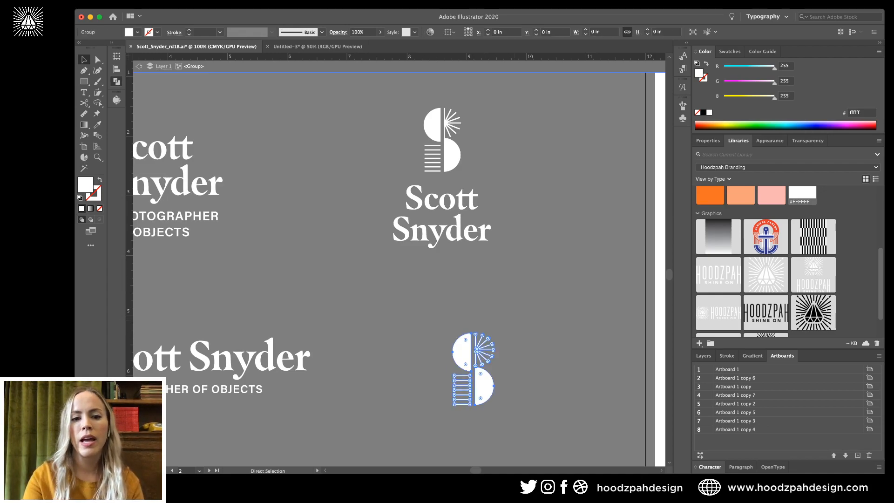
# Leave the group, zoom in on the stacked lockup, and enter its group for editing.
pyautogui.press('Escape')
pyautogui.press('super+minus')
pyautogui.press('super+minus')
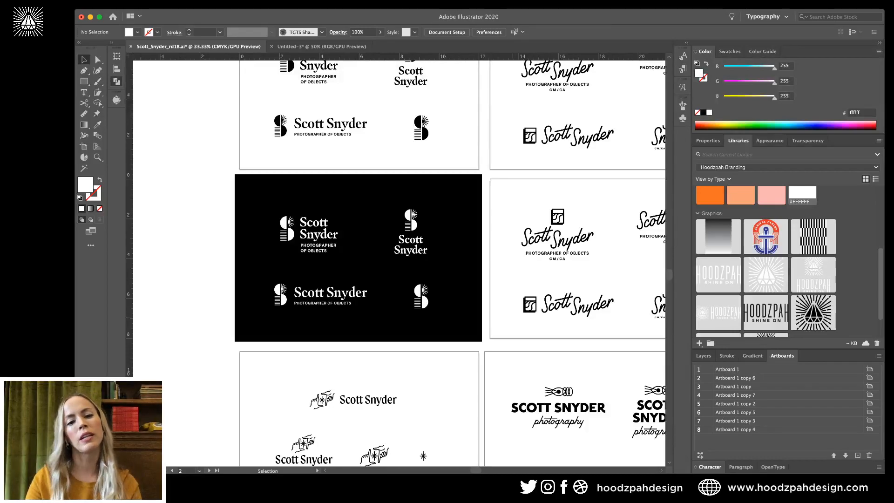
pyautogui.hscroll(1, 432, 262)
pyautogui.scroll(1, 431, 263)
pyautogui.press('z')
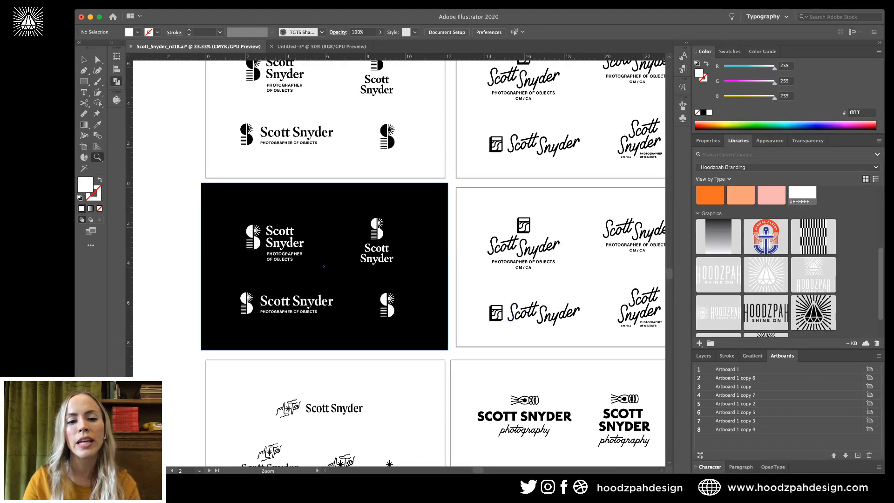
pyautogui.moveTo(369, 216); pyautogui.dragTo(417, 218)
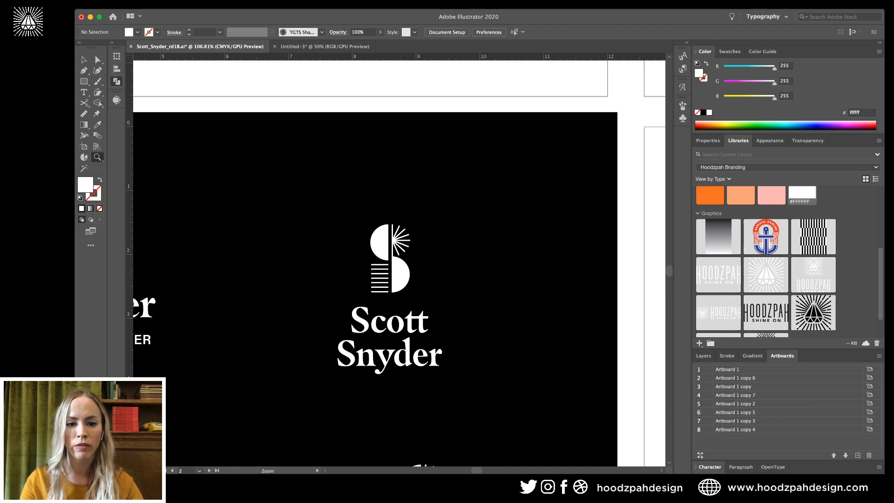
pyautogui.press('v')
pyautogui.moveTo(405, 268); pyautogui.dragTo(512, 271)
pyautogui.press('super+z')
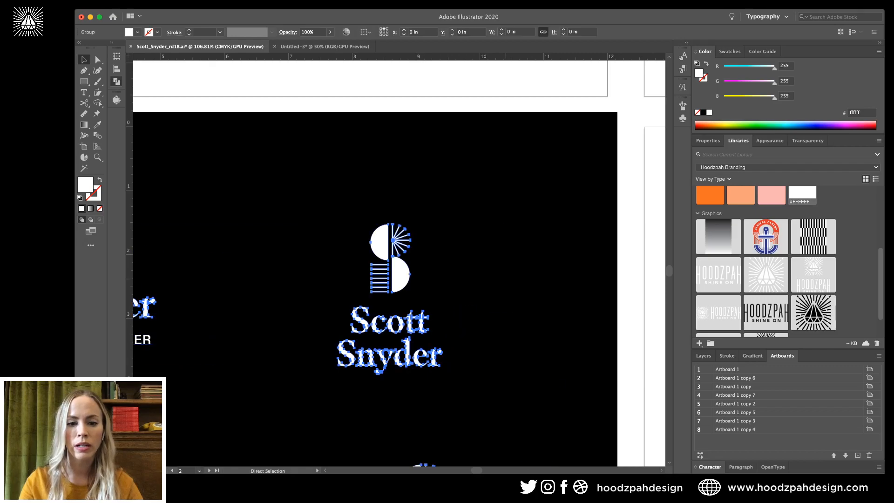
pyautogui.press('v')
pyautogui.doubleClick(391, 271)
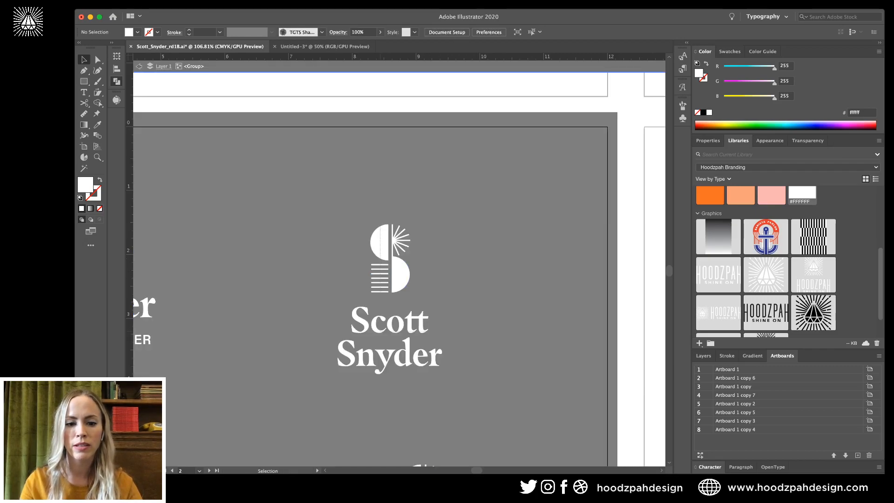
pyautogui.click(387, 326)
# Duplicate the lockup to the right and fill its upper-left half-circle orange.
pyautogui.moveTo(418, 317); pyautogui.dragTo(554, 317)
pyautogui.press('a')
pyautogui.click(515, 243)
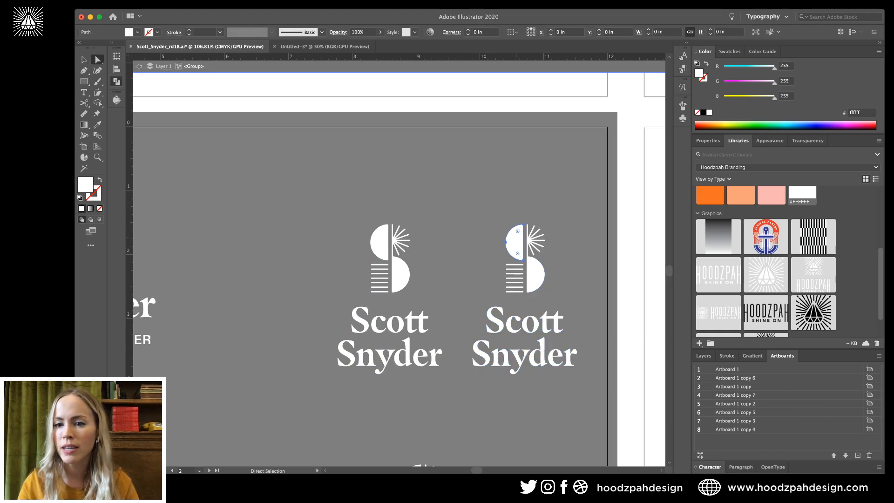
pyautogui.click(709, 194)
pyautogui.click(577, 255)
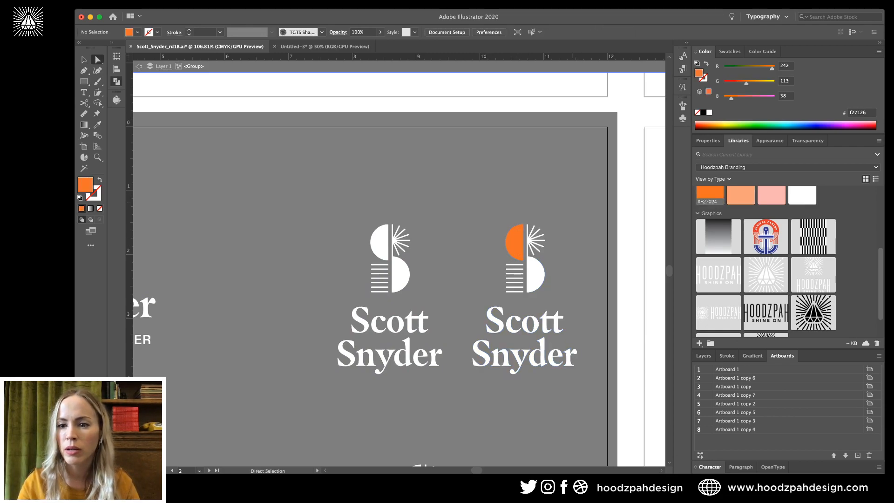
# Fill the copy's lower-right half-circle with gold.
pyautogui.click(535, 275)
pyautogui.scroll(5, 786, 261)
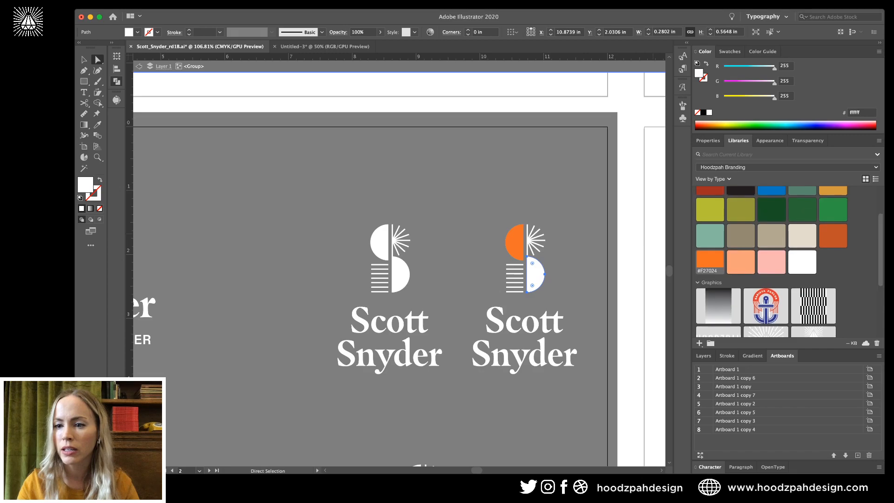
pyautogui.click(832, 211)
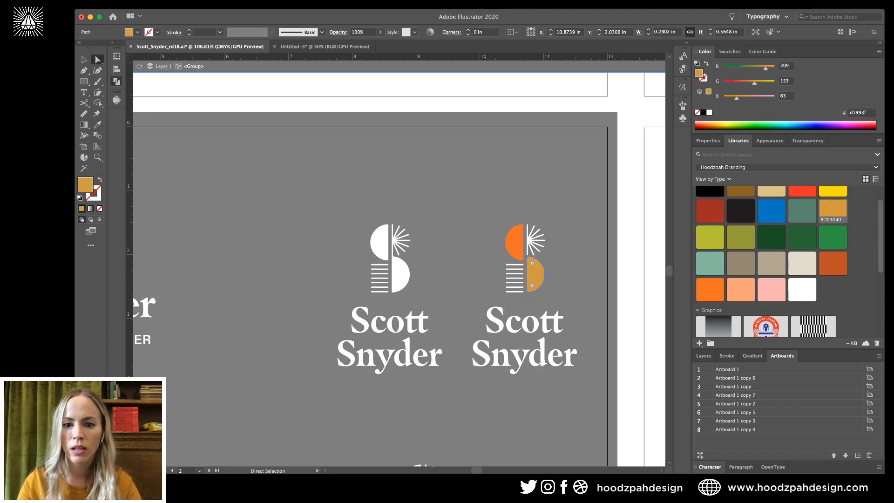
pyautogui.press('super+shift+a')
# Enter the coloured lockup's group and select its icon.
pyautogui.press('v')
pyautogui.click(534, 238)
pyautogui.press('super+shift+a')
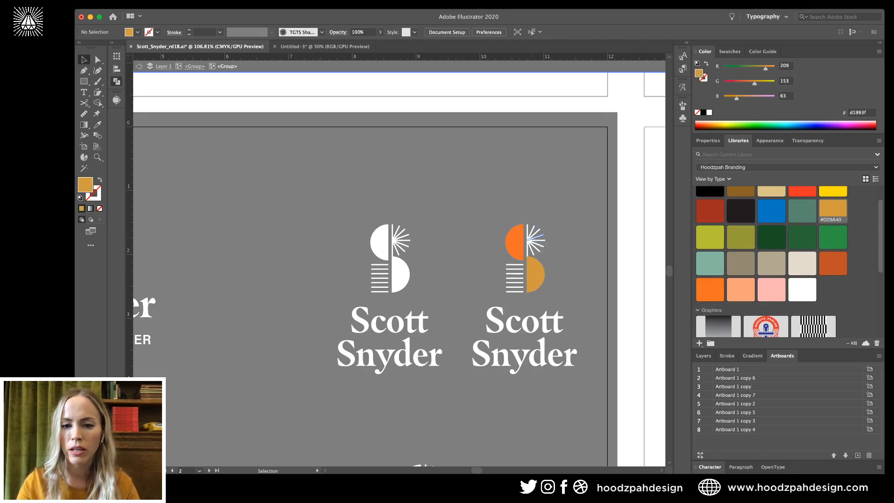
pyautogui.press('Escape')
pyautogui.doubleClick(517, 242)
pyautogui.click(536, 240)
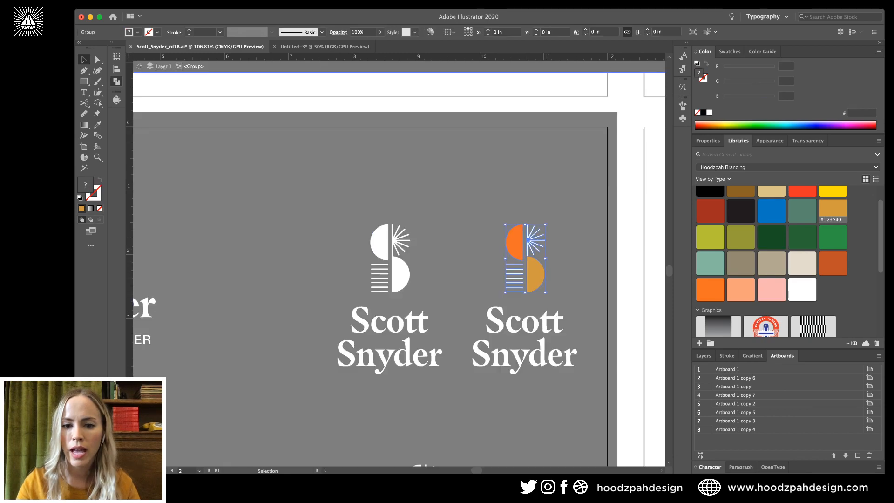
pyautogui.click(536, 237)
pyautogui.click(537, 239)
pyautogui.press('super+shift+g')
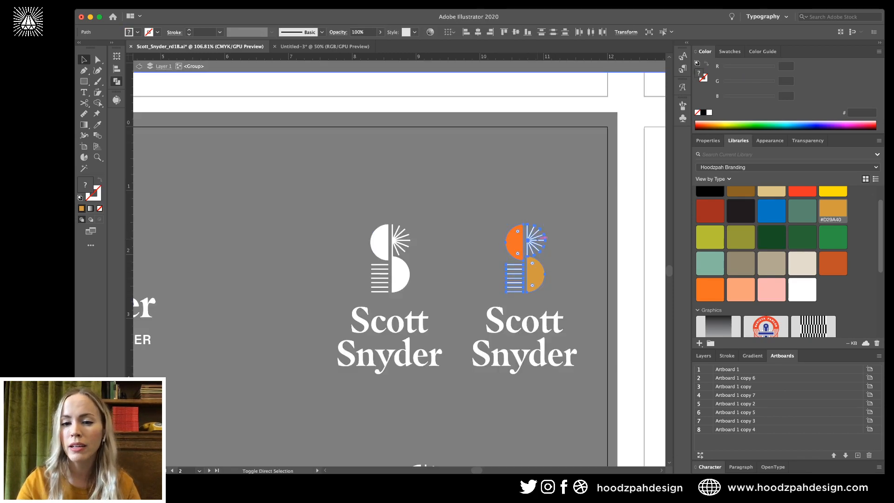
pyautogui.click(537, 239)
pyautogui.click(539, 236)
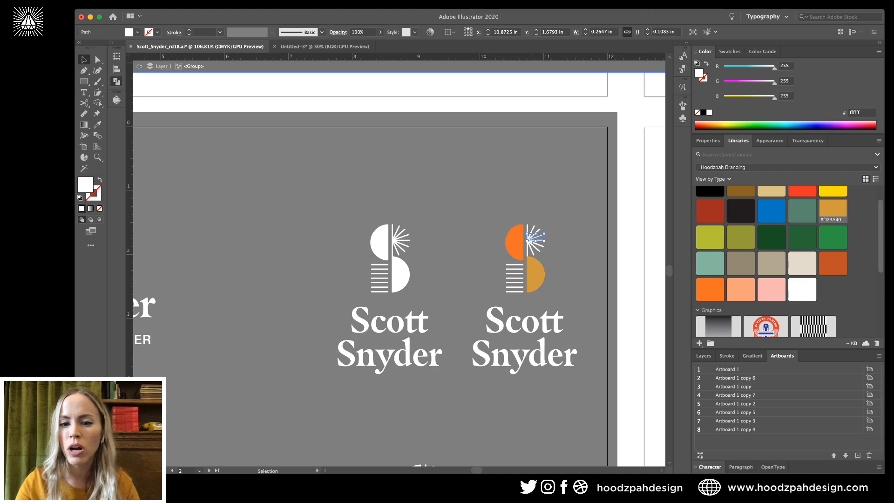
pyautogui.moveTo(549, 227); pyautogui.dragTo(526, 252)
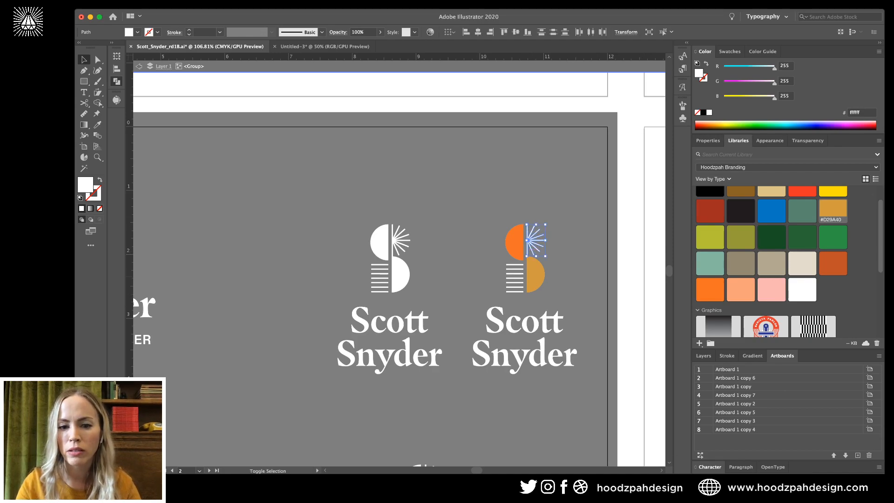
pyautogui.moveTo(501, 296); pyautogui.dragTo(517, 263)
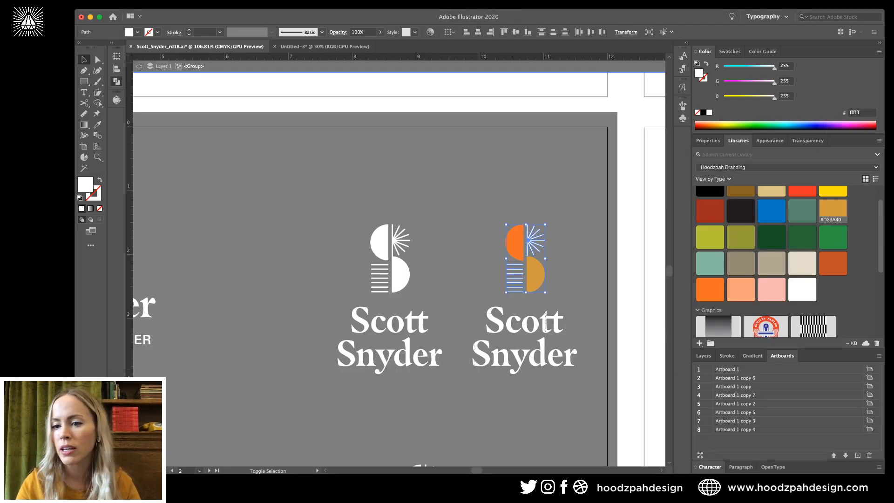
pyautogui.moveTo(466, 304); pyautogui.dragTo(575, 363)
pyautogui.click(802, 263)
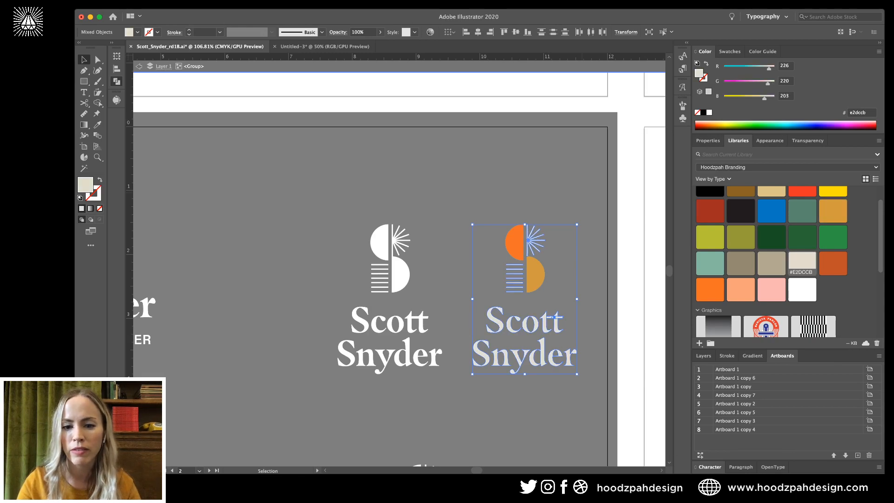
pyautogui.press('super+shift+a')
pyautogui.press('Escape')
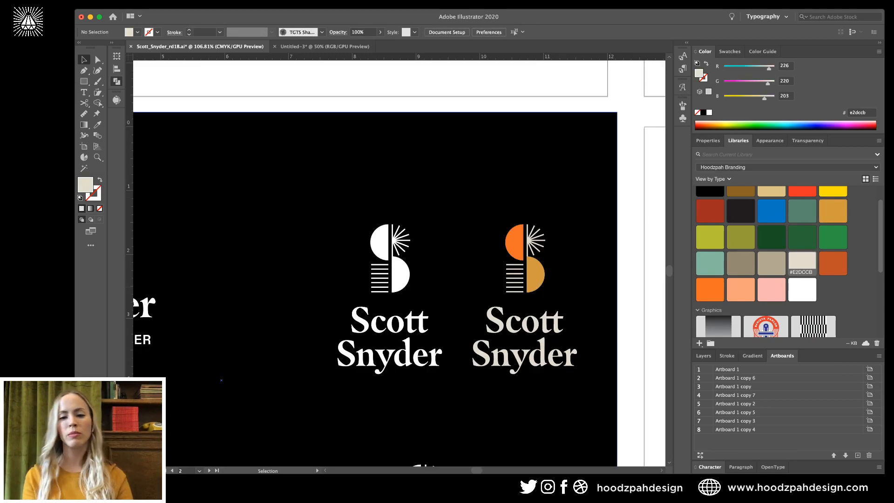
# Zoom in on the two logos and select the black background rectangle and a stripe.
pyautogui.doubleClick(534, 276)
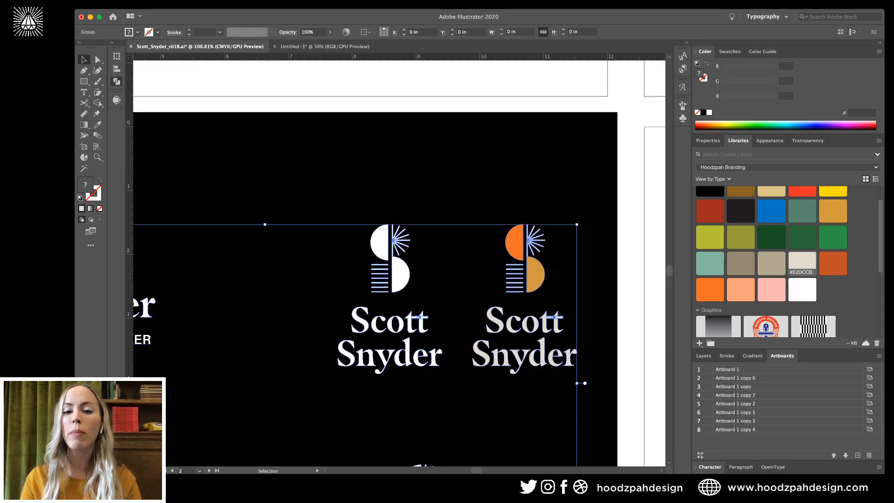
pyautogui.press('super+equal')
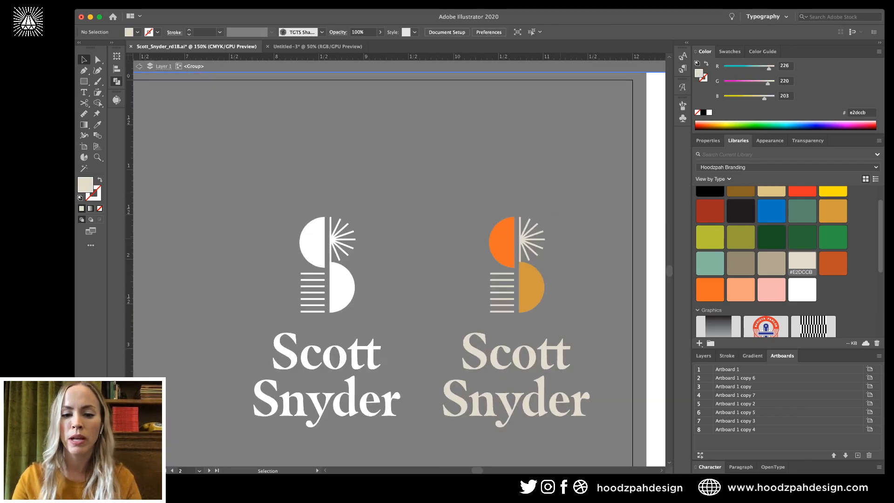
pyautogui.press('Escape')
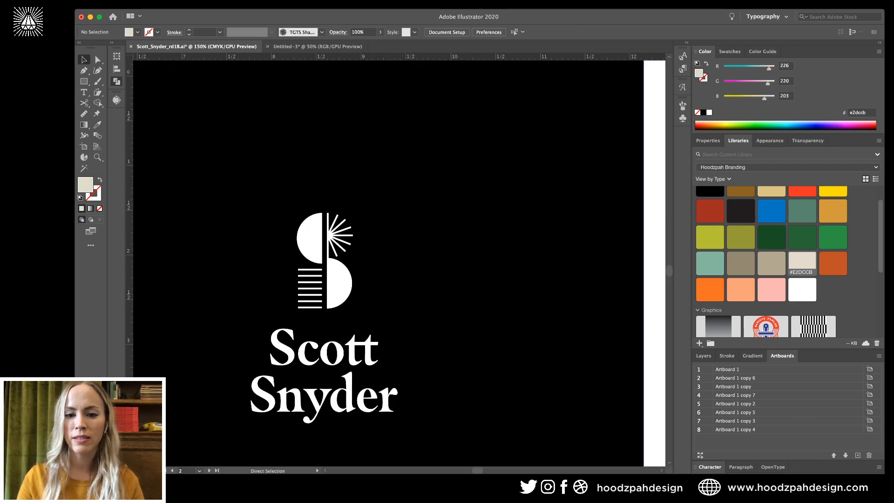
pyautogui.click(569, 247)
pyautogui.click(506, 275)
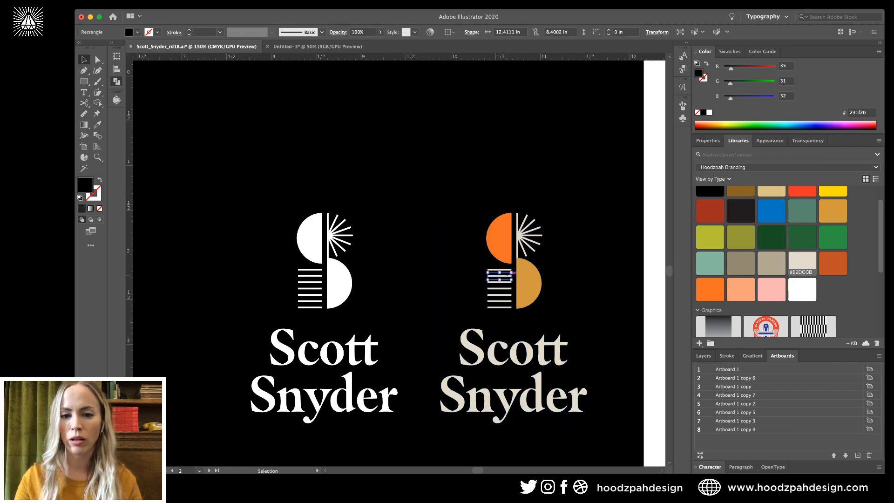
pyautogui.click(568, 201)
pyautogui.press('super+shift+a')
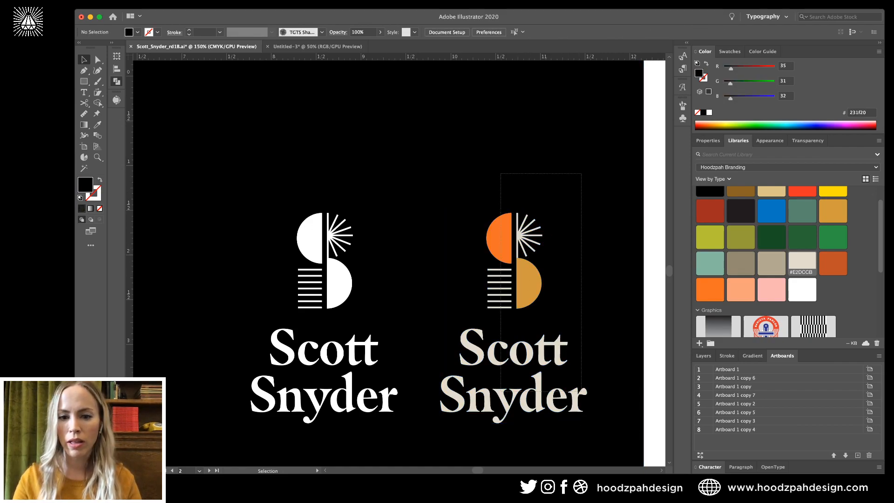
# Make the orange top half-circle yellow.
pyautogui.press('a')
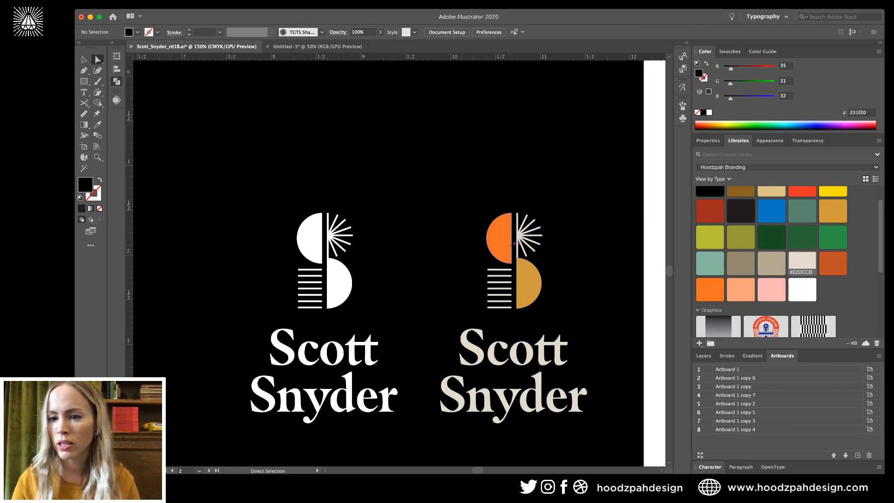
pyautogui.click(501, 242)
pyautogui.scroll(2, 772, 238)
pyautogui.click(832, 209)
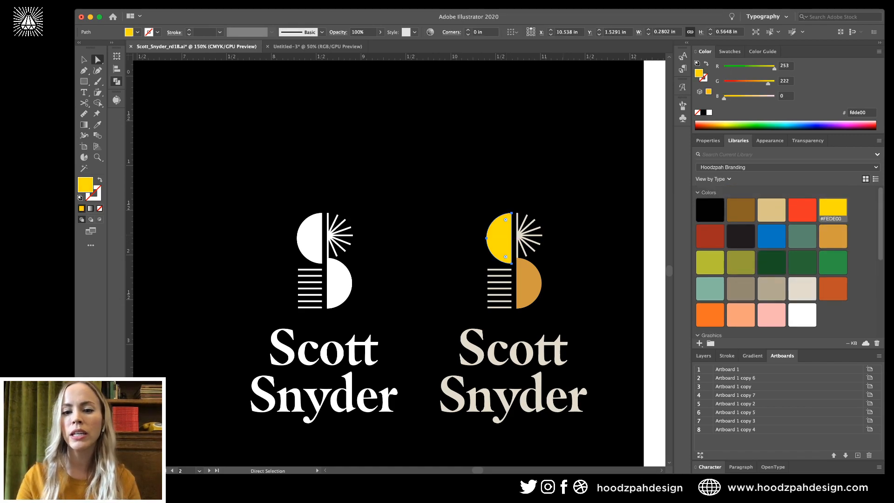
pyautogui.press('super+shift+a')
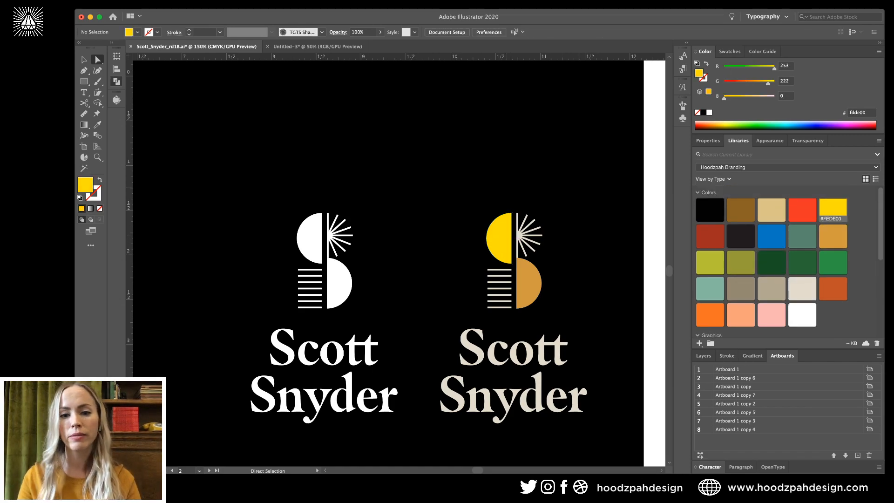
# Colour the S-mark's stripes rust orange.
pyautogui.moveTo(575, 185); pyautogui.dragTo(483, 390)
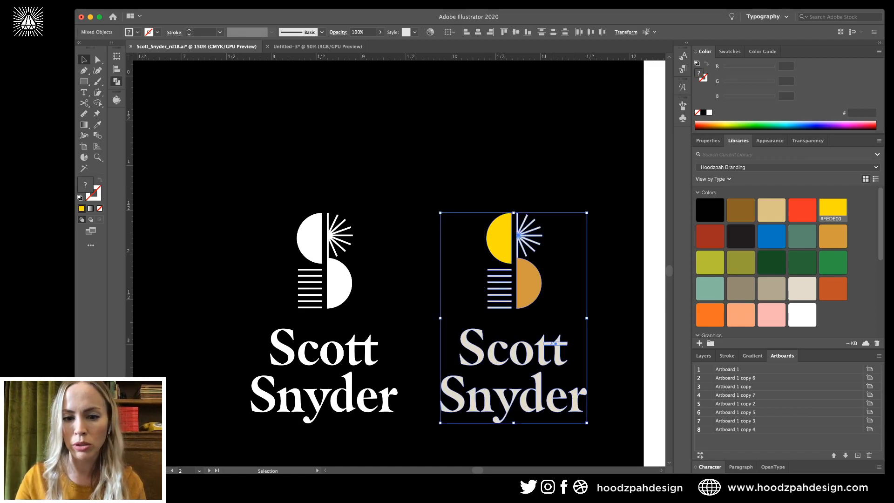
pyautogui.press('super+shift+a')
pyautogui.moveTo(478, 266); pyautogui.dragTo(493, 312)
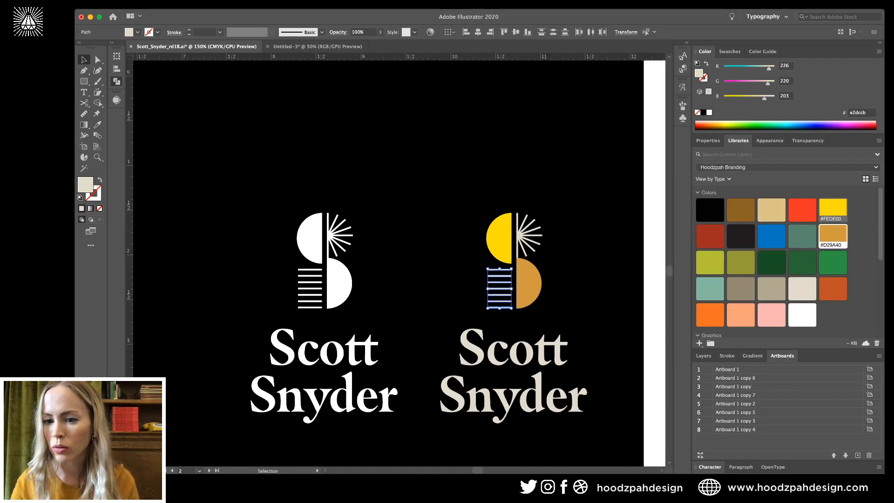
pyautogui.click(832, 289)
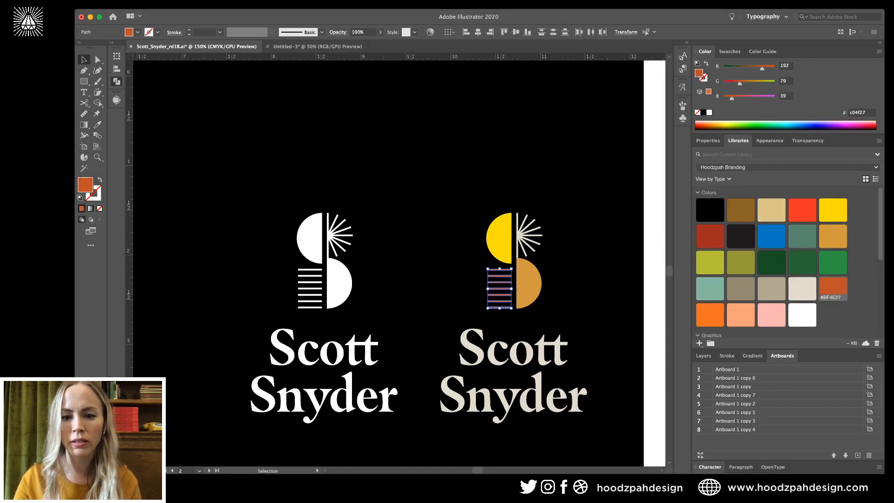
pyautogui.press('super+shift+a')
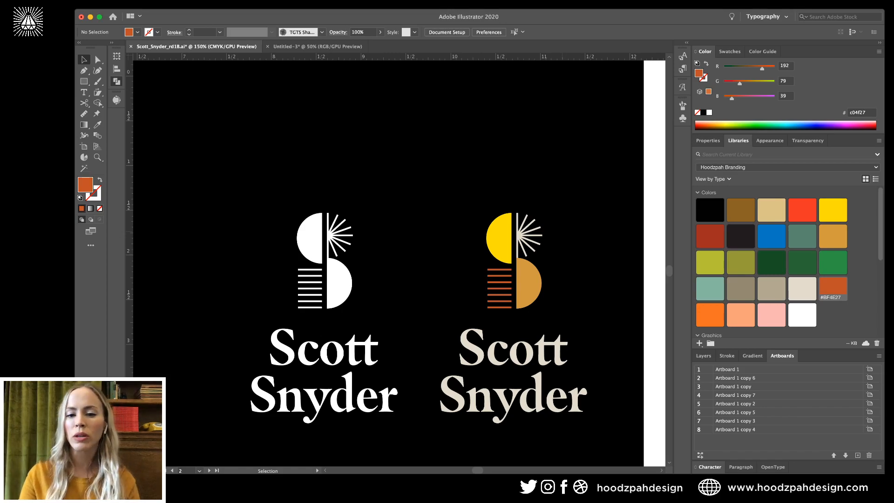
# Cut the coloured lockup off the artboard and zoom out to all artboards.
pyautogui.moveTo(565, 214); pyautogui.dragTo(439, 393)
pyautogui.press('super+x')
pyautogui.press('super+minus')
pyautogui.press('super+minus')
pyautogui.press('super+minus')
pyautogui.press('super+minus')
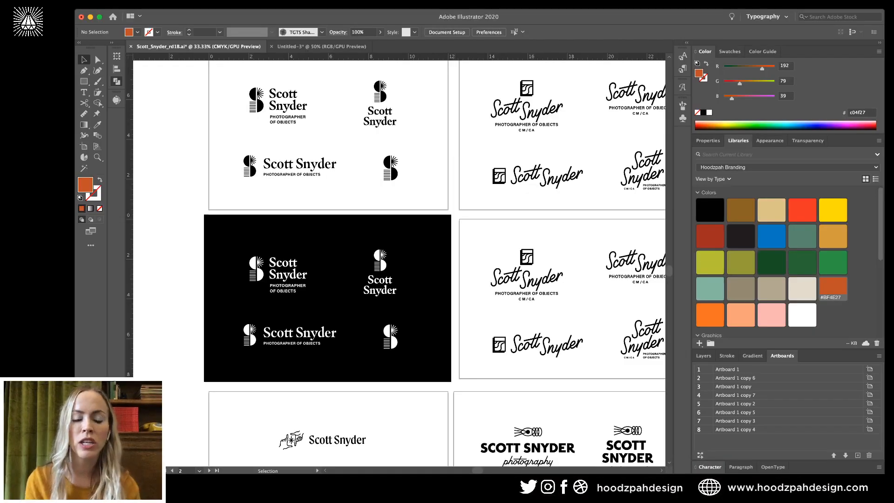
# Draw a black rectangle over the script-lockup artboard.
pyautogui.scroll(-2, 399, 263)
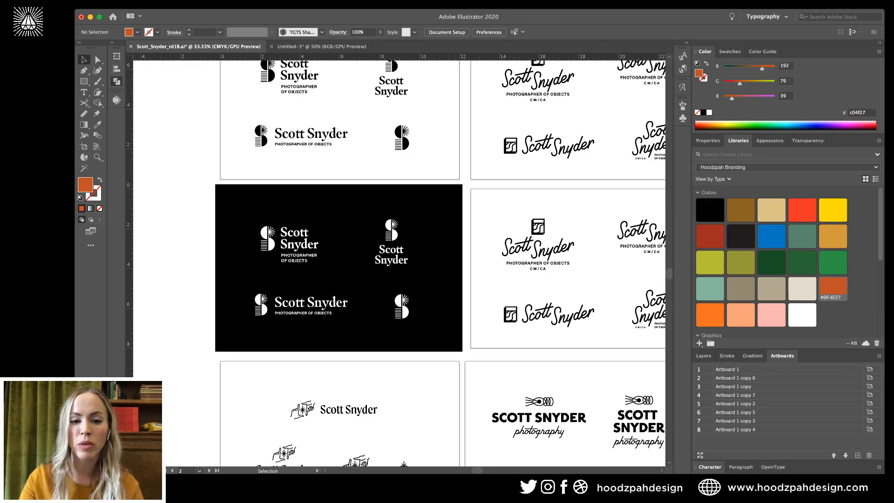
pyautogui.press('super+plus')
pyautogui.hscroll(2, 397, 260)
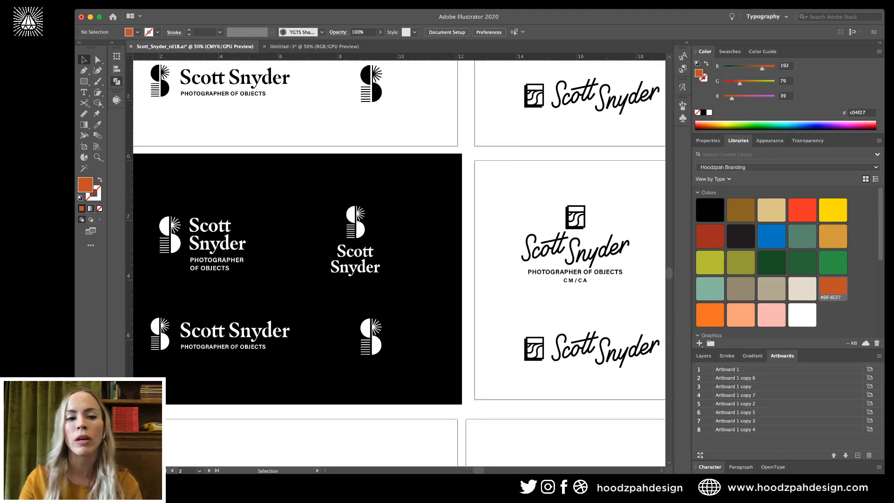
pyautogui.hscroll(5, 399, 263)
pyautogui.scroll(-1, 399, 263)
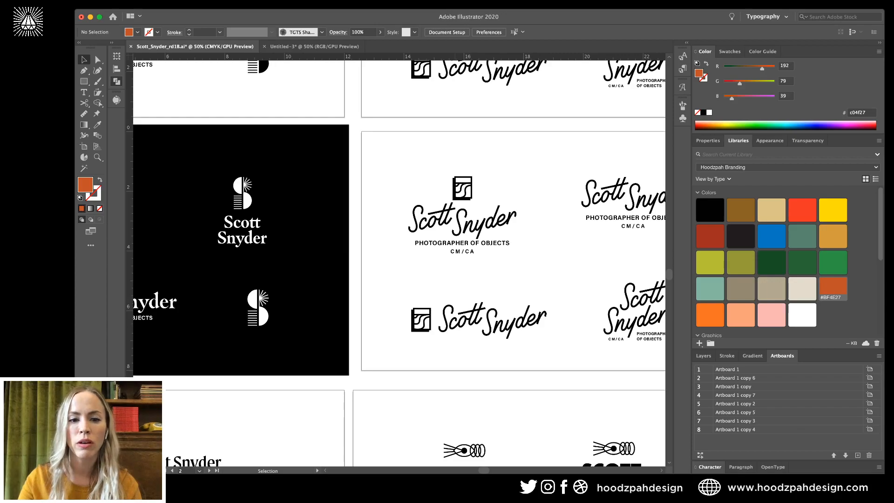
pyautogui.hscroll(4, 399, 263)
pyautogui.scroll(1, 399, 263)
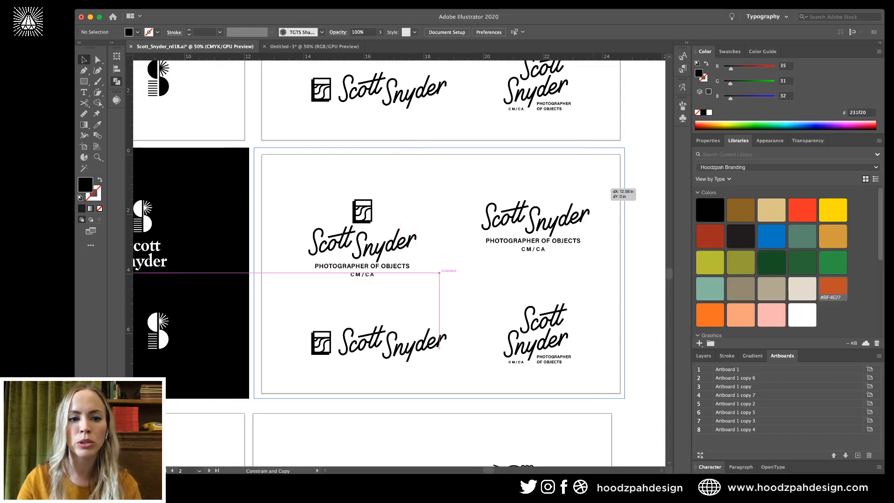
pyautogui.moveTo(254, 148); pyautogui.dragTo(273, 171)
pyautogui.keyDown('shift'); pyautogui.click(272, 171); pyautogui.keyUp('shift')
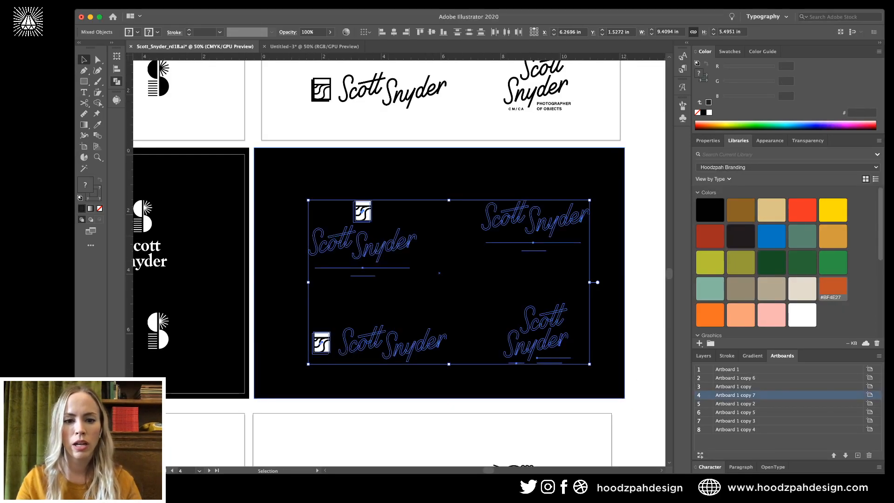
pyautogui.hotkey('ctrl', 'g')
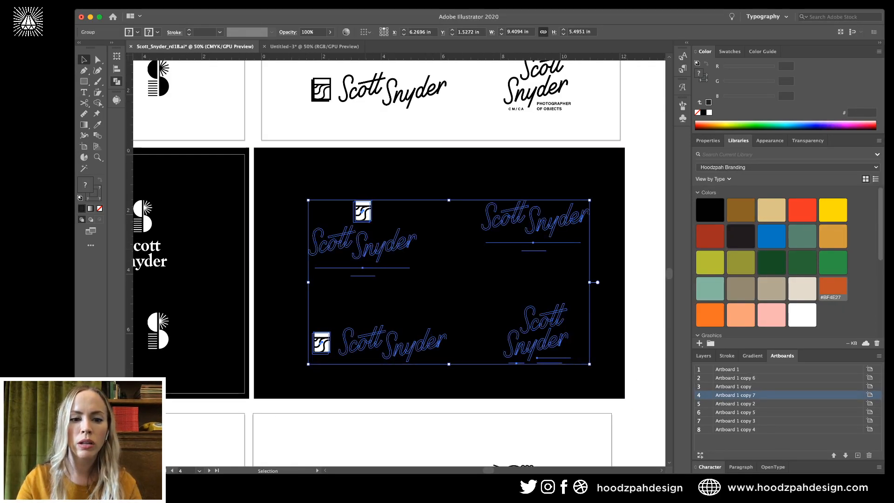
pyautogui.doubleClick(370, 250)
pyautogui.click(407, 243)
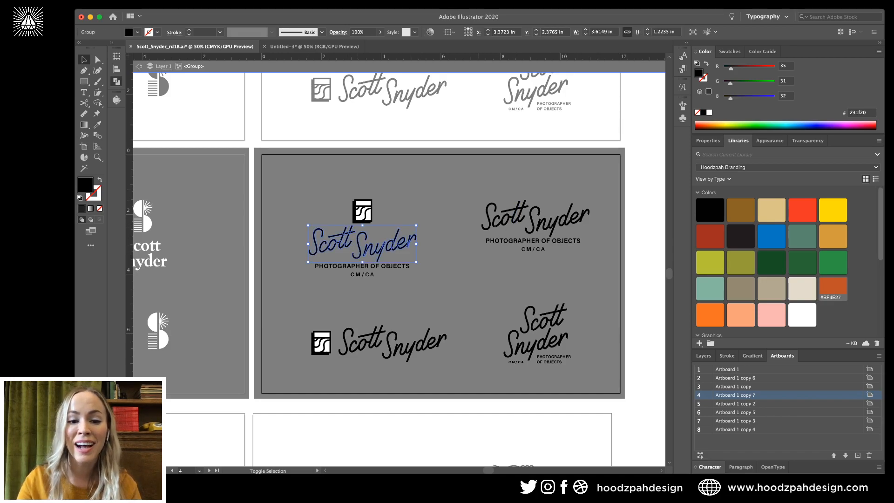
pyautogui.keyDown('shift'); pyautogui.click(536, 220); pyautogui.keyUp('shift')
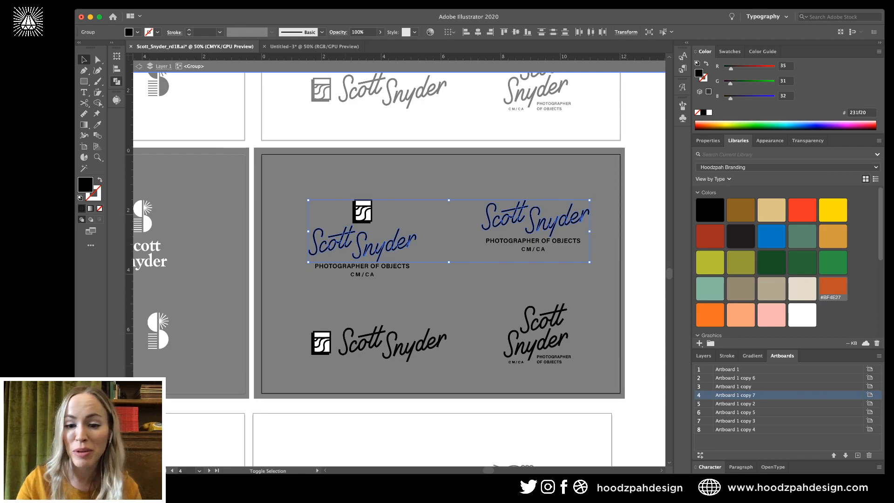
pyautogui.keyDown('shift'); pyautogui.click(400, 342); pyautogui.keyUp('shift')
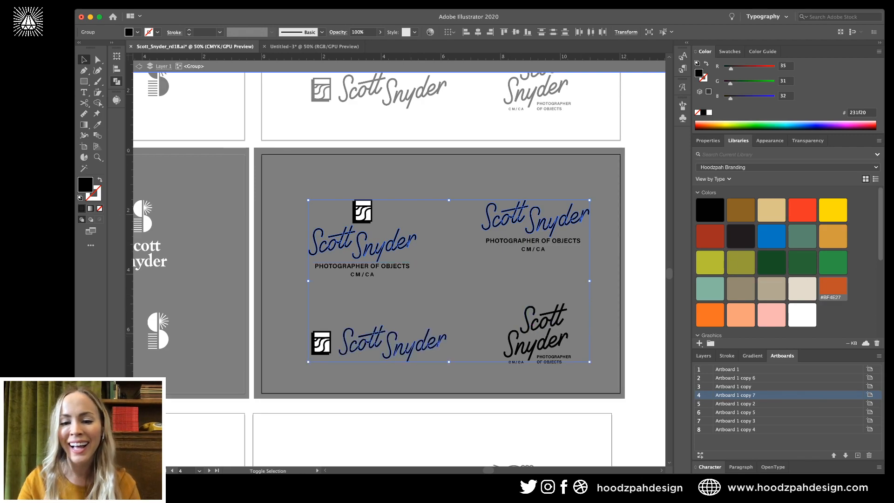
pyautogui.keyDown('shift'); pyautogui.click(540, 342); pyautogui.keyUp('shift')
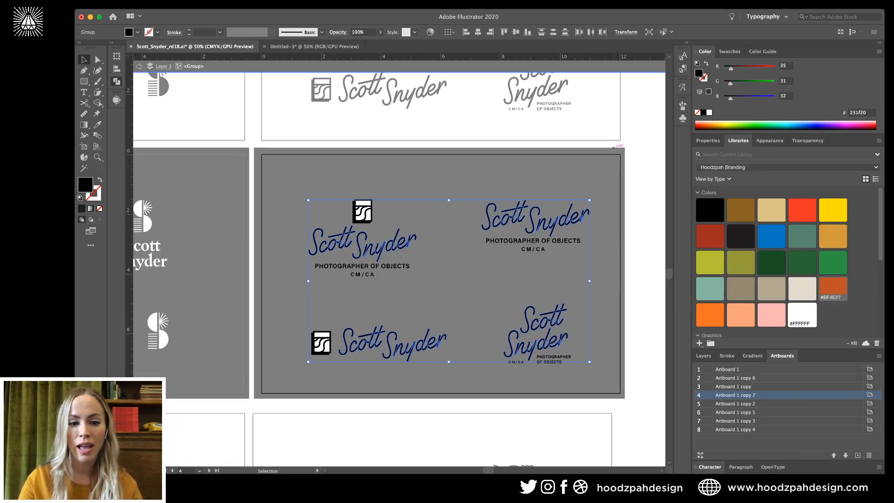
pyautogui.click(801, 315)
pyautogui.press('super+equal')
pyautogui.press('super+equal')
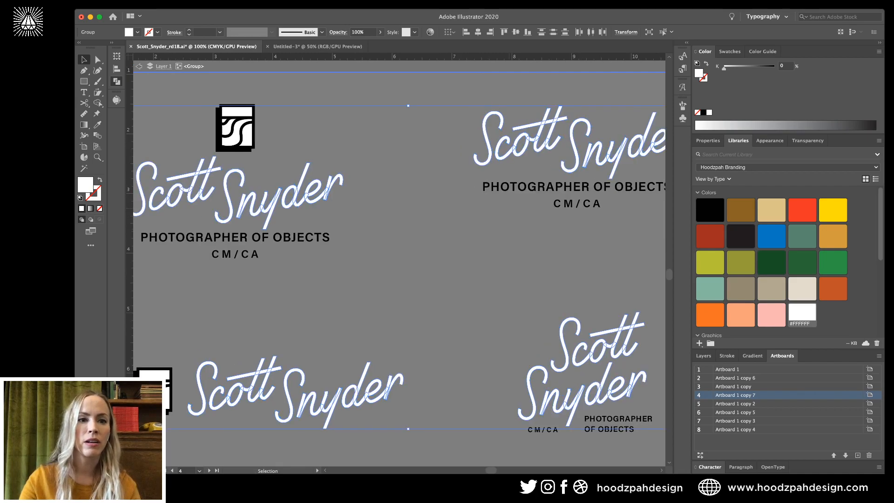
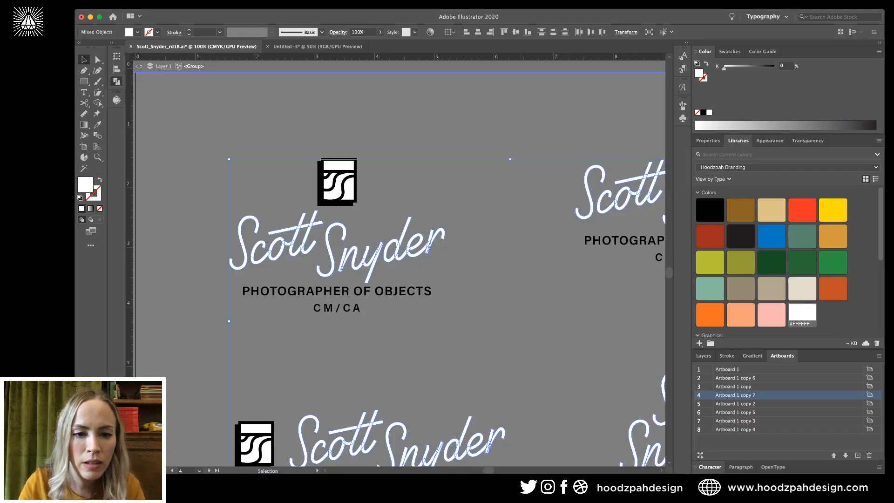
pyautogui.press('shift+super+a')
pyautogui.click(280, 242)
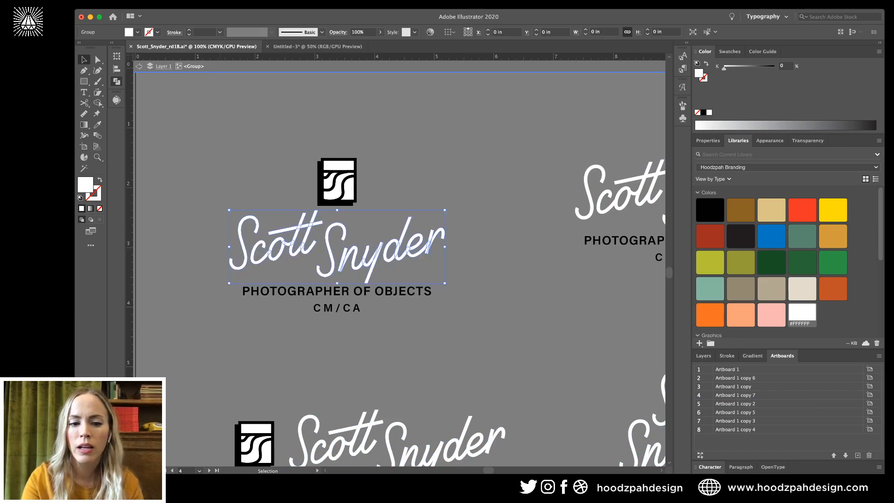
pyautogui.press('Delete')
pyautogui.scroll(-2, 400, 261)
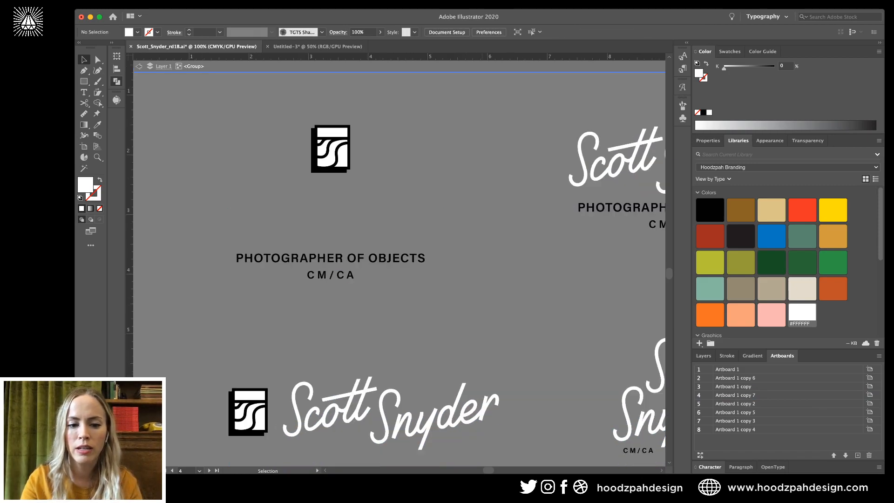
pyautogui.click(391, 410)
pyautogui.press('Delete')
pyautogui.hscroll(5, 401, 260)
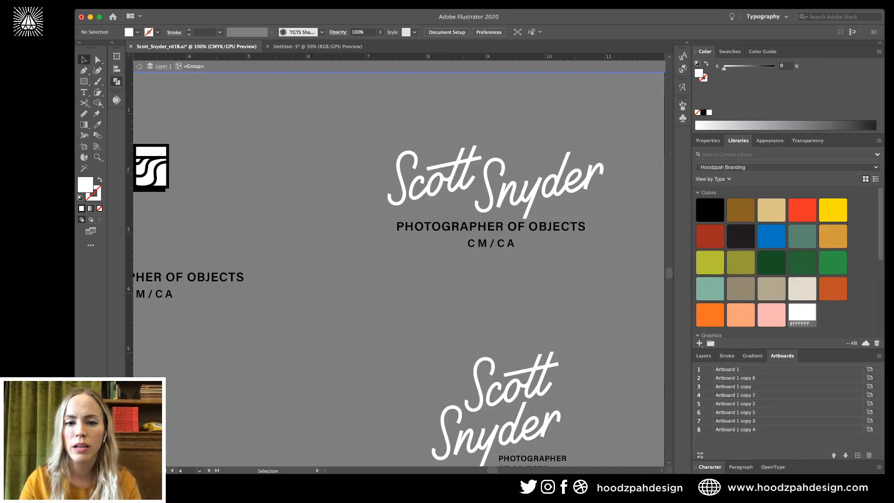
pyautogui.click(494, 181)
pyautogui.press('Delete')
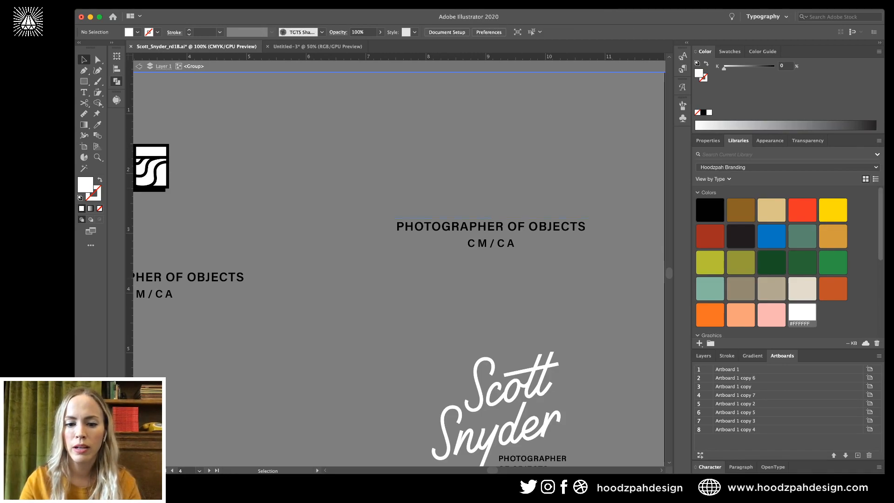
pyautogui.scroll(-2, 400, 260)
# Undo and redo the deletions until all the script lettering is restored.
pyautogui.hotkey('ctrl', 'z')
pyautogui.hotkey('ctrl', 'z')
pyautogui.hotkey('ctrl', 'z')
pyautogui.hotkey('ctrl', 'z')
pyautogui.hotkey('ctrl', 'z')
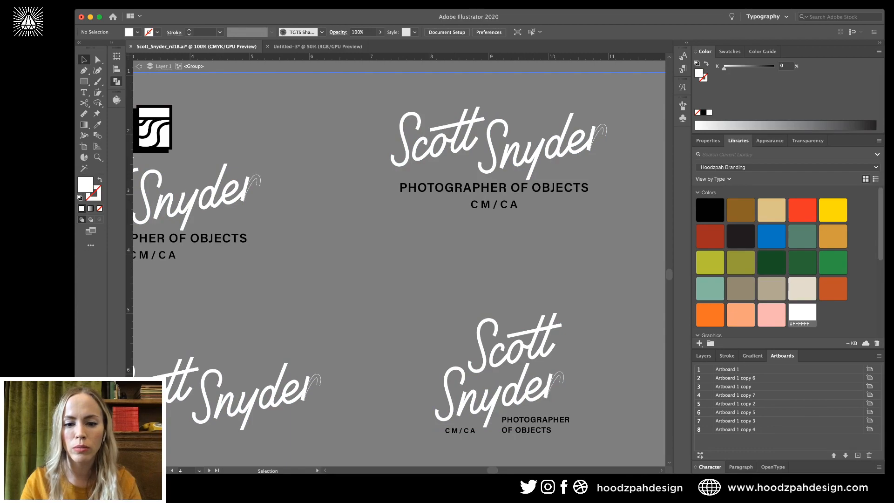
pyautogui.hotkey('ctrl', 'z')
pyautogui.hotkey('ctrl', 'shift', 'z')
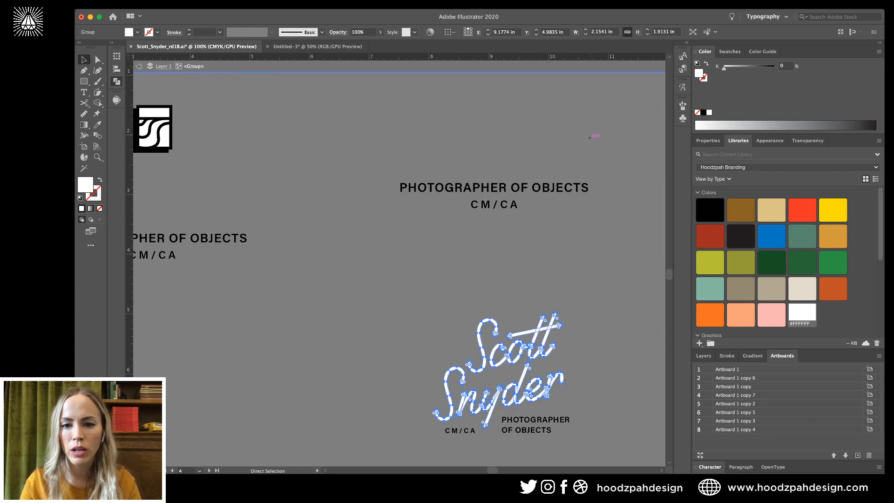
pyautogui.hotkey('ctrl', 'z')
pyautogui.hotkey('ctrl', 'shift', 'z')
# Zoom into the end of Snyder and cut the r's tail at its end point.
pyautogui.press('z')
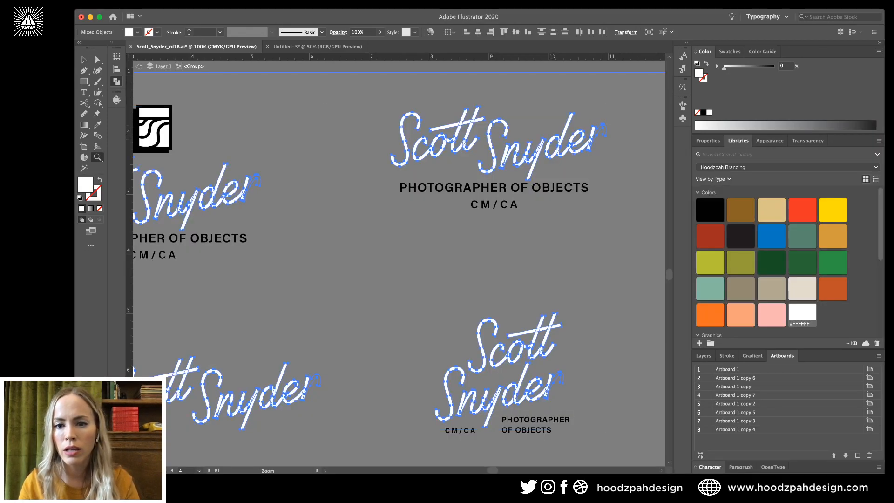
pyautogui.click(595, 130)
pyautogui.press('a')
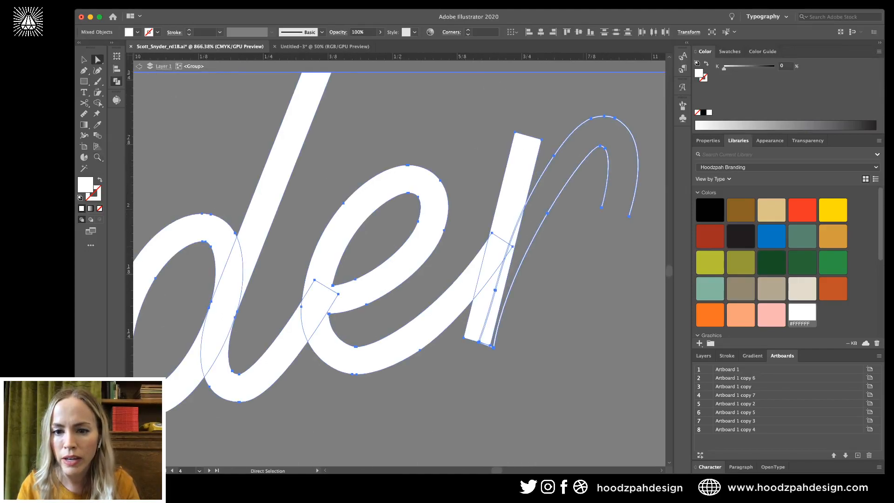
pyautogui.scroll(5, 602, 208)
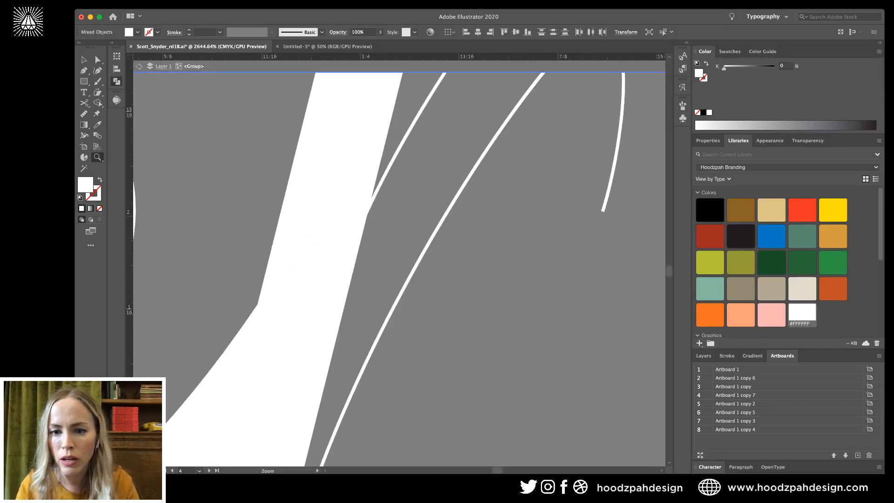
pyautogui.click(603, 210)
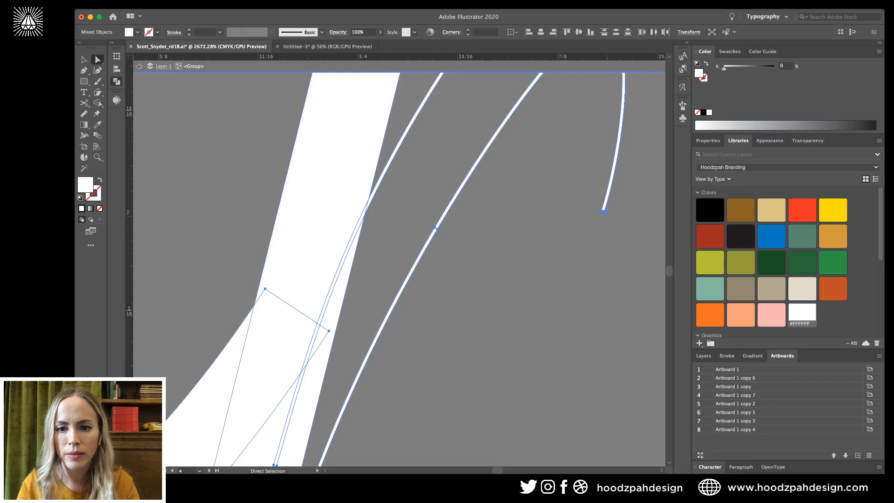
pyautogui.press('c')
pyautogui.hscroll(3, 399, 269)
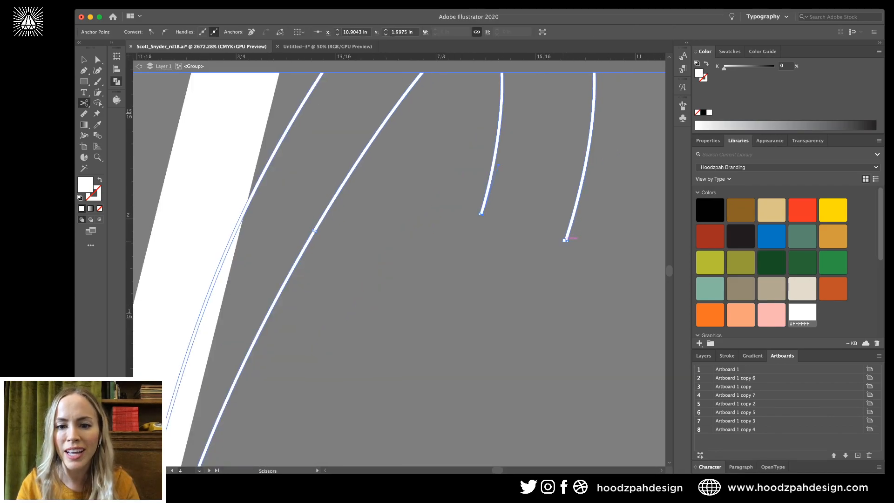
pyautogui.press('a')
pyautogui.click(566, 241)
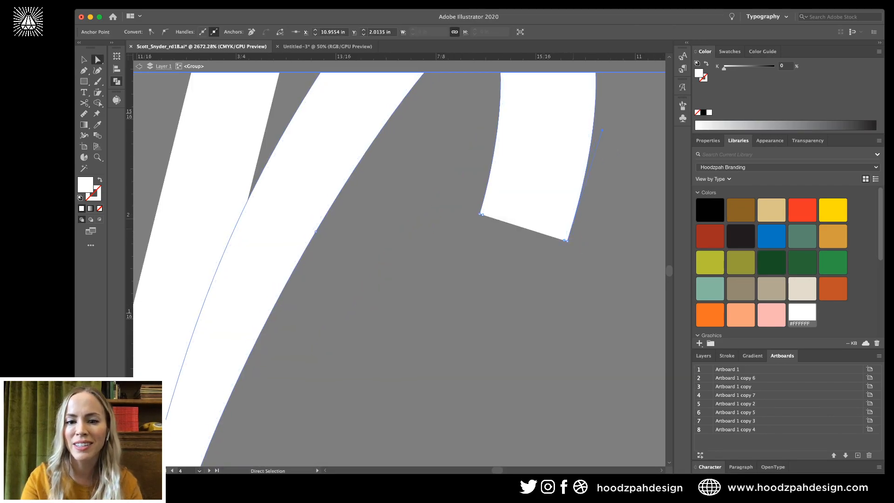
pyautogui.press('super+shift+a')
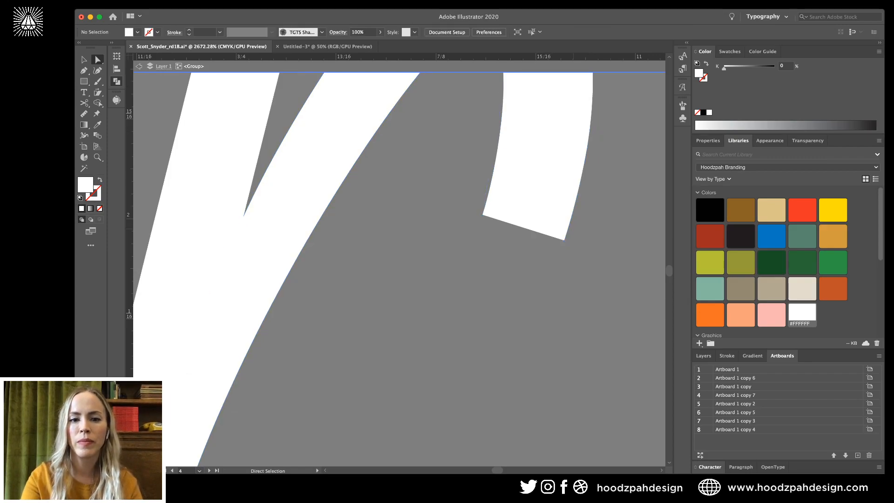
pyautogui.press('v')
pyautogui.press('super+minus')
pyautogui.press('super+minus')
pyautogui.press('super+minus')
pyautogui.press('super+minus')
pyautogui.press('super+minus')
pyautogui.press('super+minus')
pyautogui.press('super+minus')
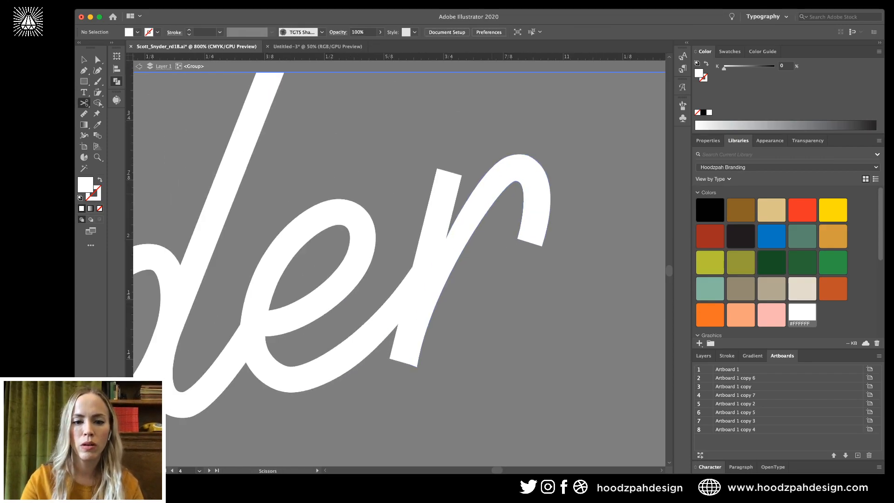
pyautogui.press('c')
pyautogui.hscroll(-10, 491, 191)
# Cut the r's tail at its inner end and outer corner, then zoom out to check it.
pyautogui.press('z')
pyautogui.moveTo(491, 192); pyautogui.dragTo(605, 192)
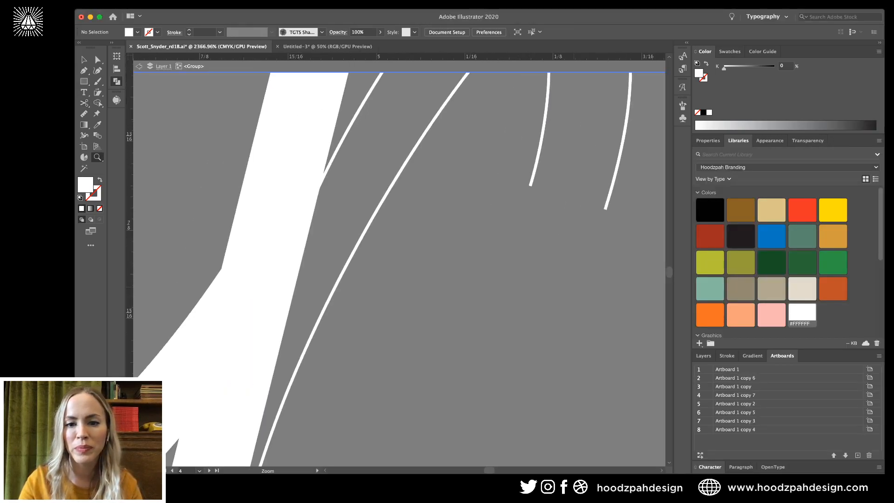
pyautogui.click(95, 55)
pyautogui.press('c')
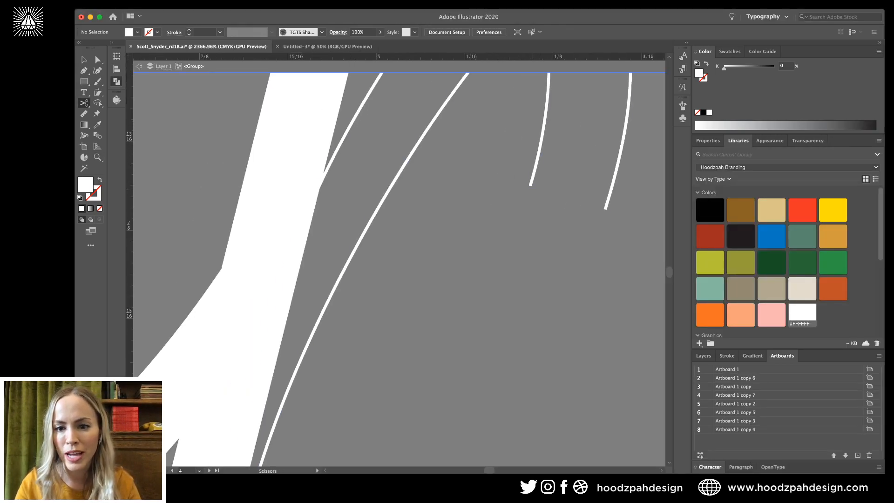
pyautogui.click(382, 201)
pyautogui.click(605, 209)
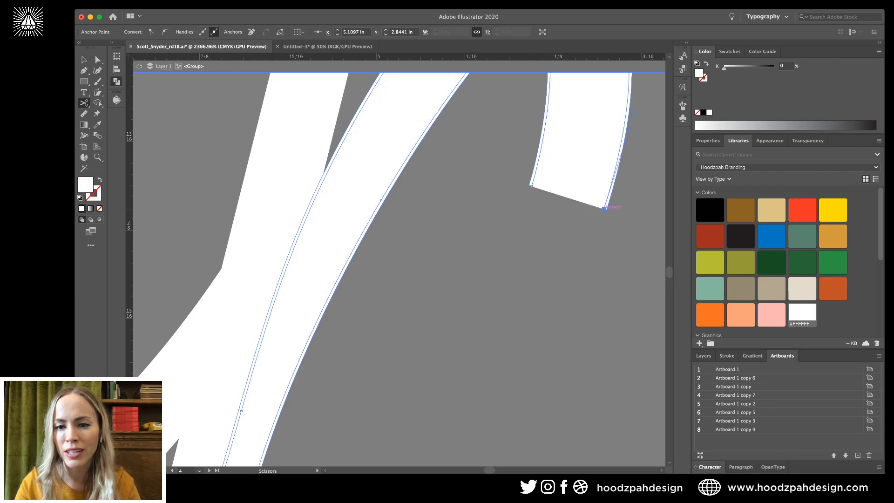
pyautogui.press('a')
pyautogui.click(607, 208)
pyautogui.click(614, 209)
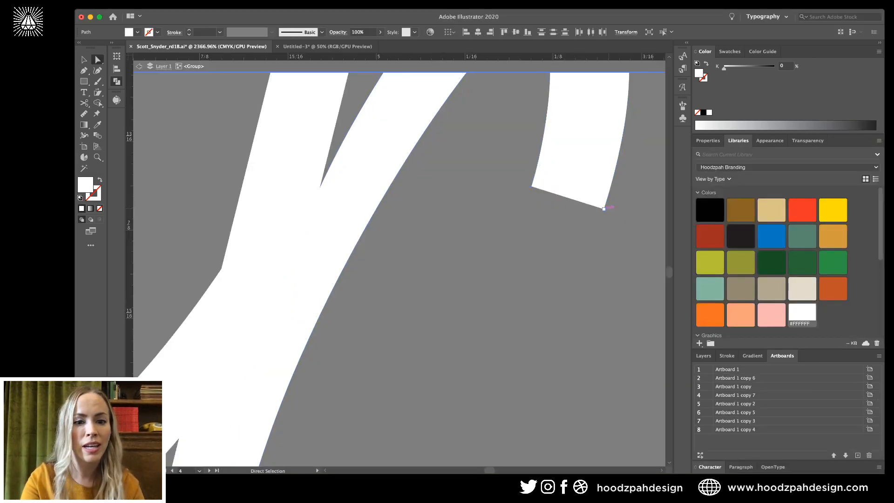
pyautogui.press('super+minus')
pyautogui.press('super+minus')
pyautogui.press('super+minus')
pyautogui.press('super+minus')
pyautogui.press('super+minus')
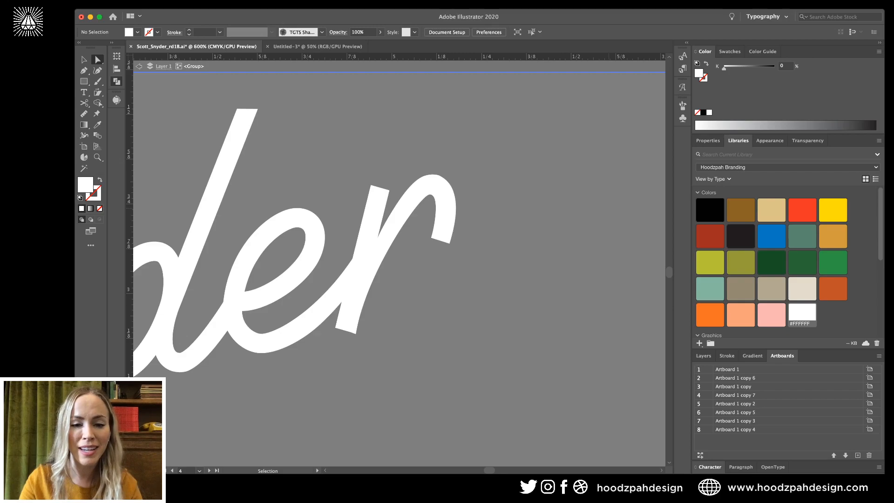
pyautogui.press('super+minus')
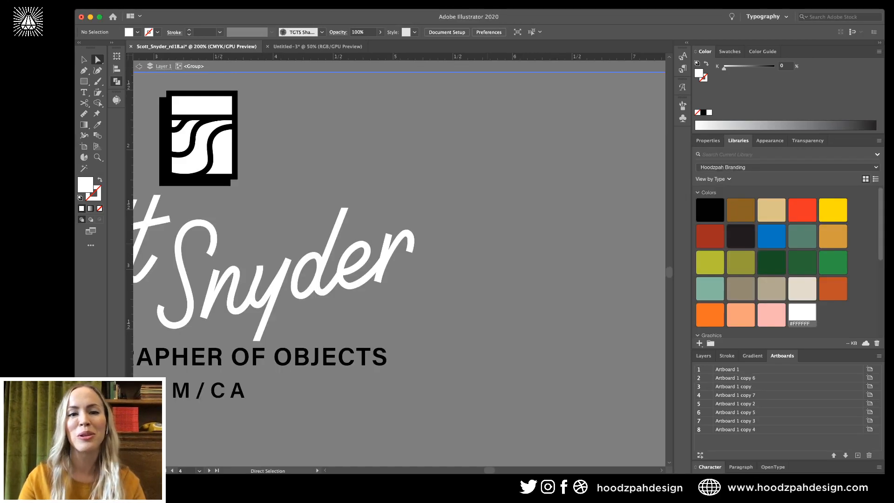
pyautogui.press('v')
pyautogui.scroll(-10, 400, 261)
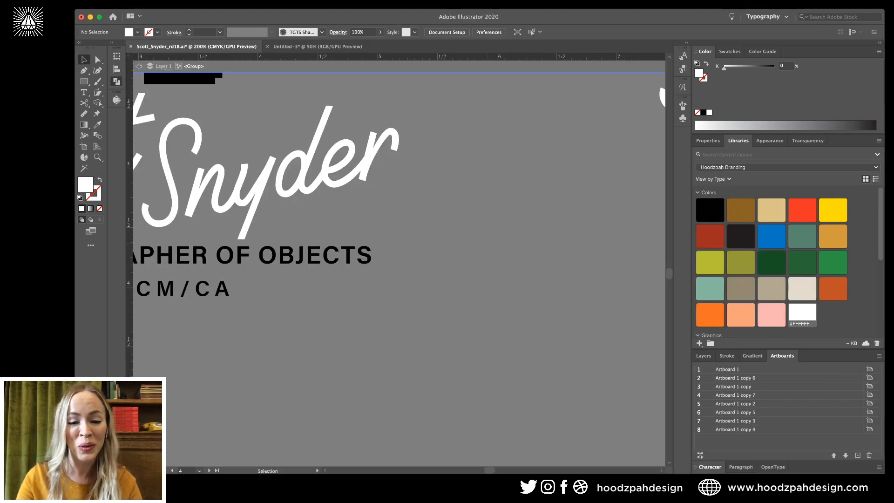
# Cut the r's tail at its lower inner and outer anchors, then undo the last edit.
pyautogui.press('z')
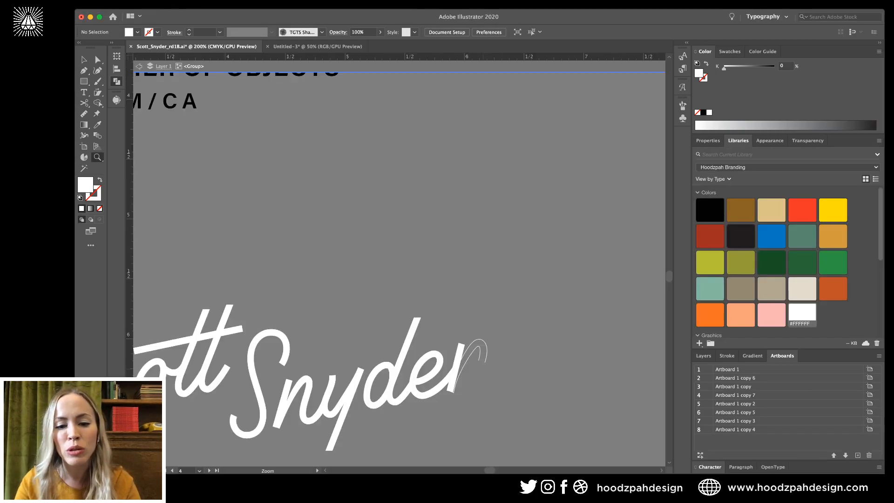
pyautogui.moveTo(483, 361); pyautogui.dragTo(549, 361)
pyautogui.press('c')
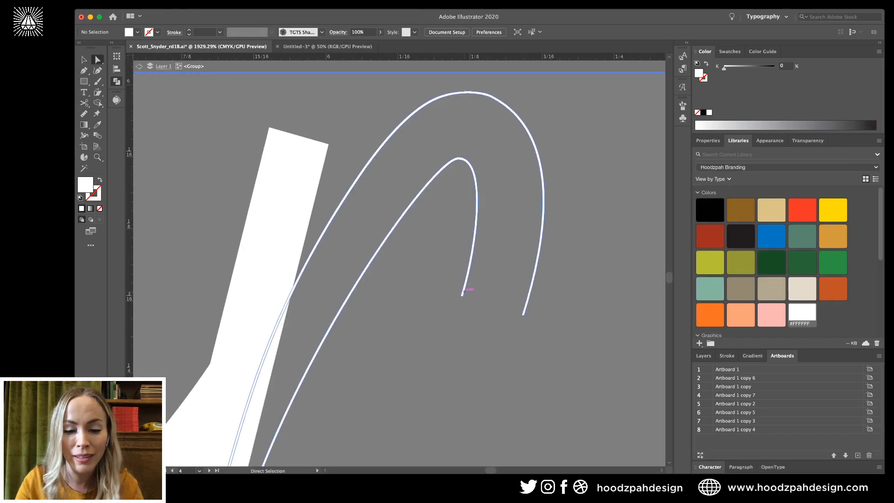
pyautogui.click(462, 296)
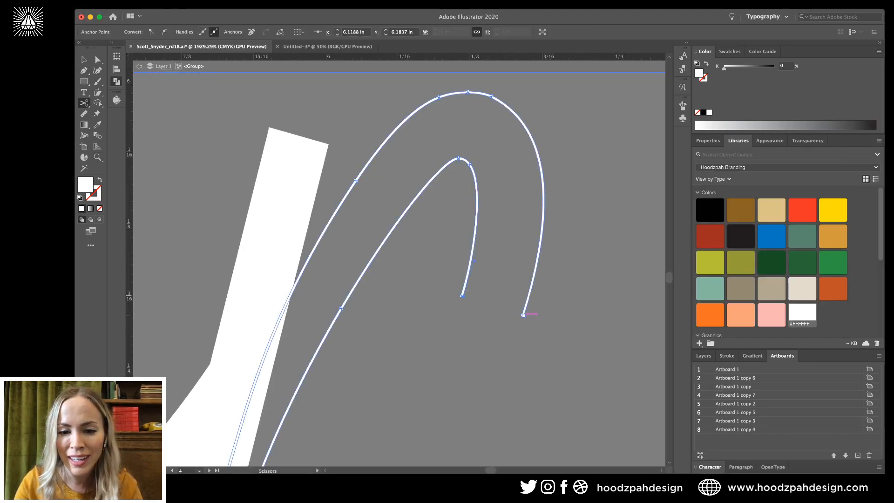
pyautogui.click(522, 314)
pyautogui.press('a')
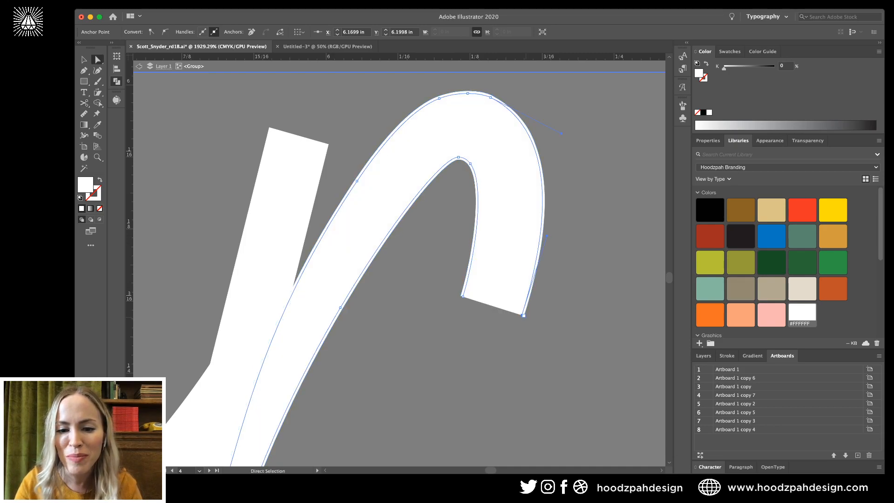
pyautogui.press('super+shift+a')
pyautogui.press('super+equal')
pyautogui.press('super+equal')
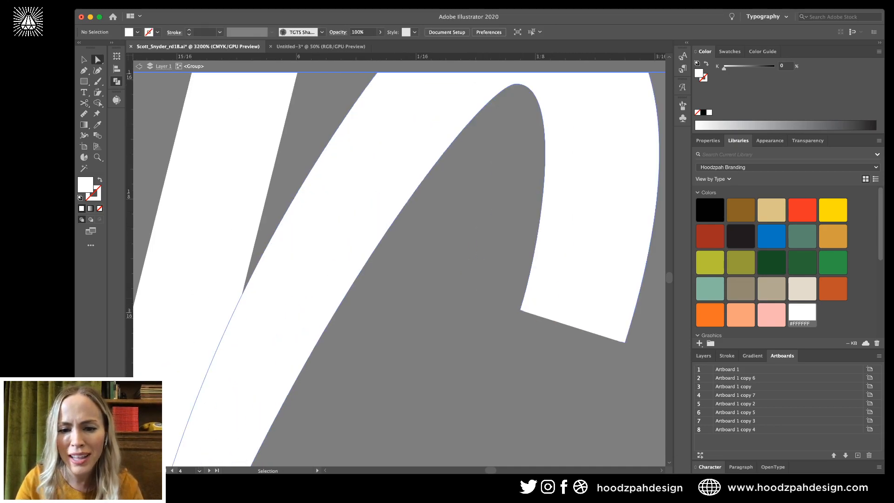
pyautogui.press('super+z')
pyautogui.press('super+z')
pyautogui.press('super+z')
pyautogui.press('super+z')
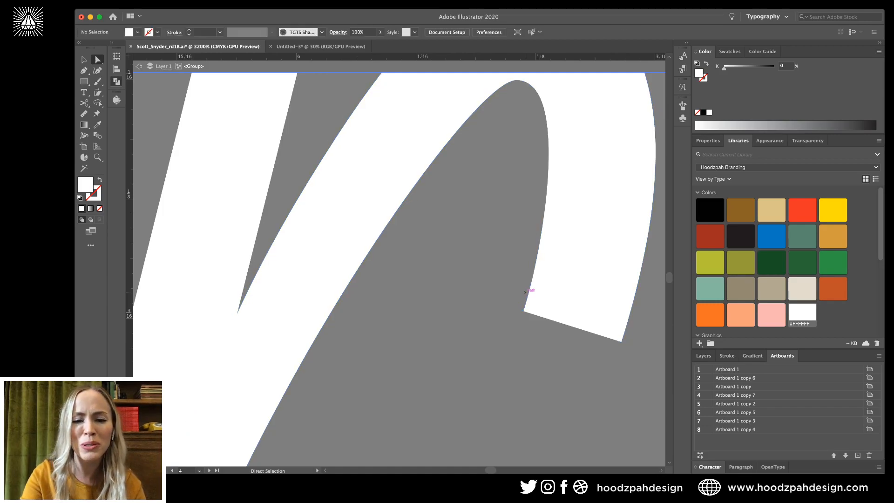
pyautogui.press('super+minus')
pyautogui.press('super+minus')
pyautogui.press('super+minus')
pyautogui.press('super+minus')
pyautogui.press('super+minus')
pyautogui.press('super+minus')
pyautogui.press('super+minus')
pyautogui.press('super+minus')
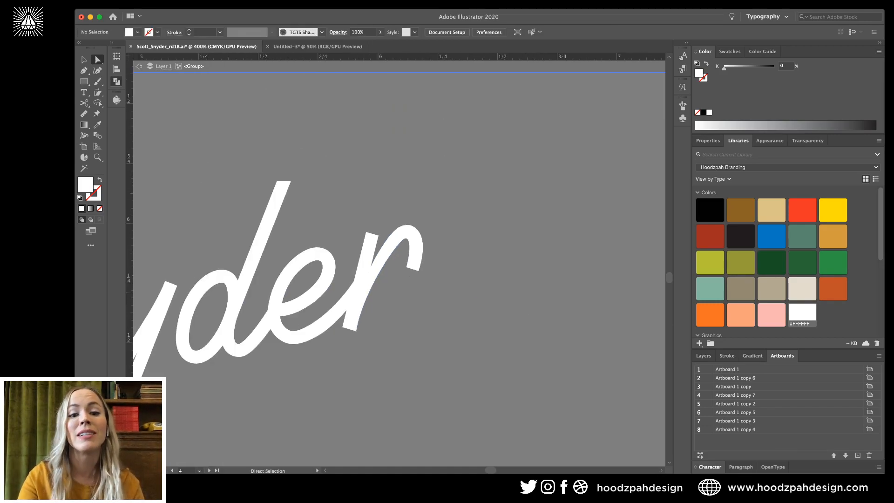
pyautogui.press('super+minus')
pyautogui.press('super+minus')
pyautogui.hscroll(4, 512, 263)
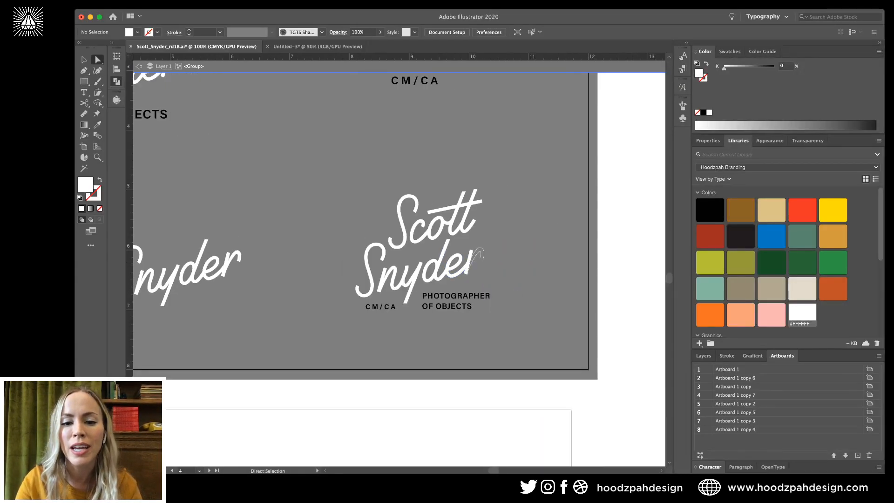
# Cut the r stroke at both ends of the stray piece and delete that piece.
pyautogui.press('z')
pyautogui.moveTo(476, 257); pyautogui.dragTo(586, 253)
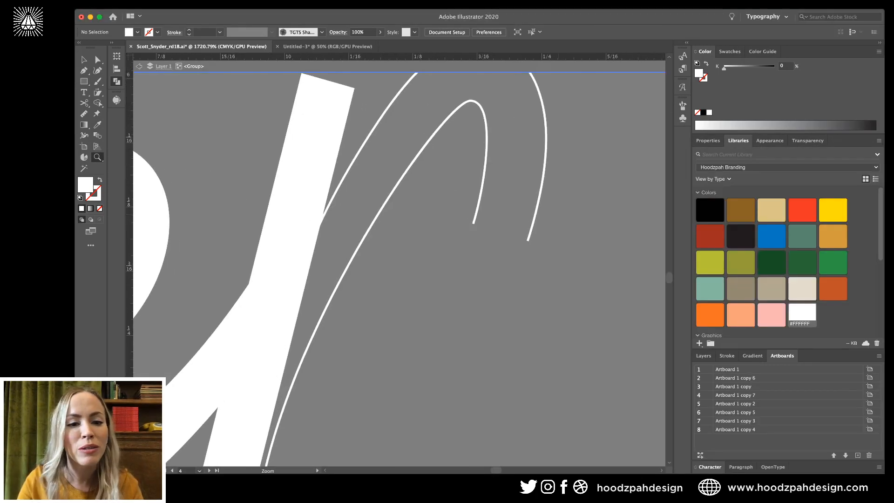
pyautogui.moveTo(555, 215); pyautogui.dragTo(623, 230)
pyautogui.press('a')
pyautogui.press('c')
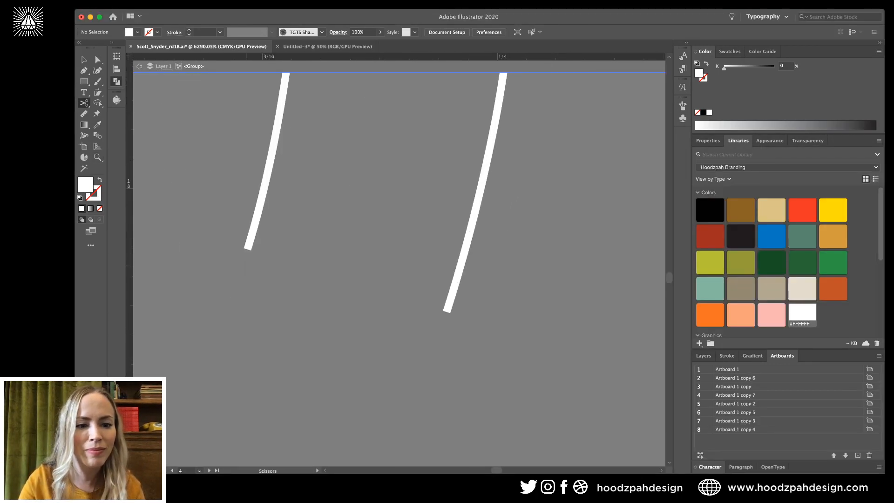
pyautogui.click(250, 249)
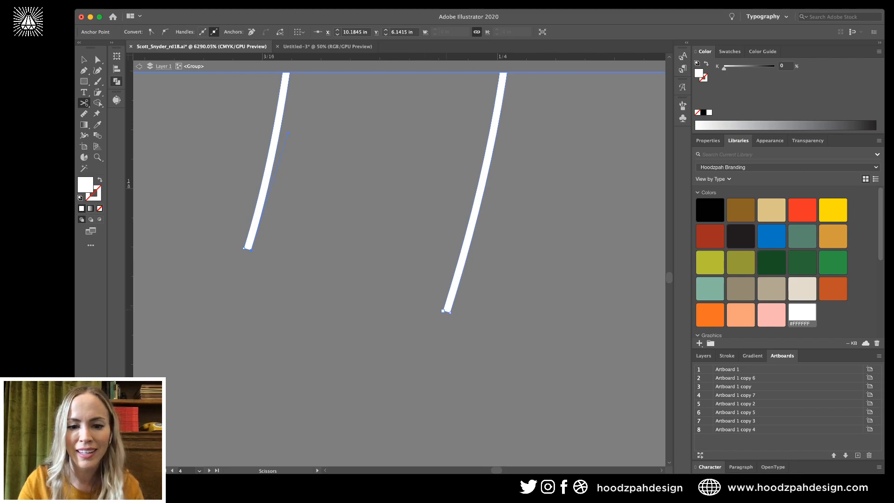
pyautogui.click(443, 310)
pyautogui.press('a')
pyautogui.click(459, 279)
pyautogui.press('Delete')
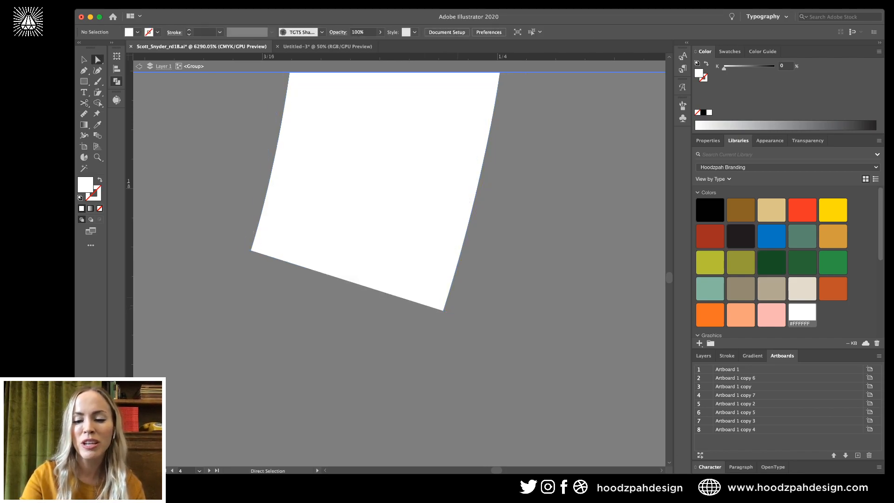
pyautogui.press('super+minus')
pyautogui.press('super+minus')
pyautogui.press('super+minus')
pyautogui.press('super+minus')
pyautogui.press('super+minus')
pyautogui.press('super+minus')
pyautogui.press('super+minus')
pyautogui.press('super+minus')
pyautogui.press('super+minus')
pyautogui.press('super+minus')
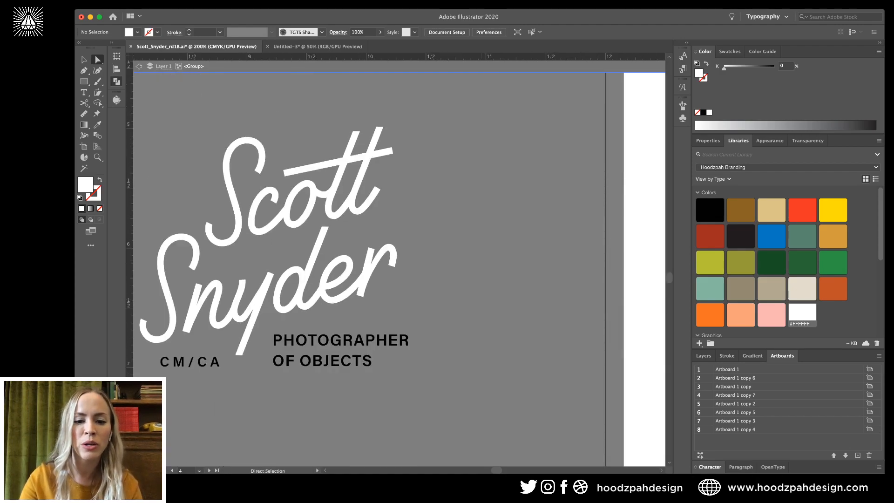
# Turn the PHOTOGRAPHER OF OBJECTS and CM / CA tagline text white.
pyautogui.press('v')
pyautogui.click(400, 358)
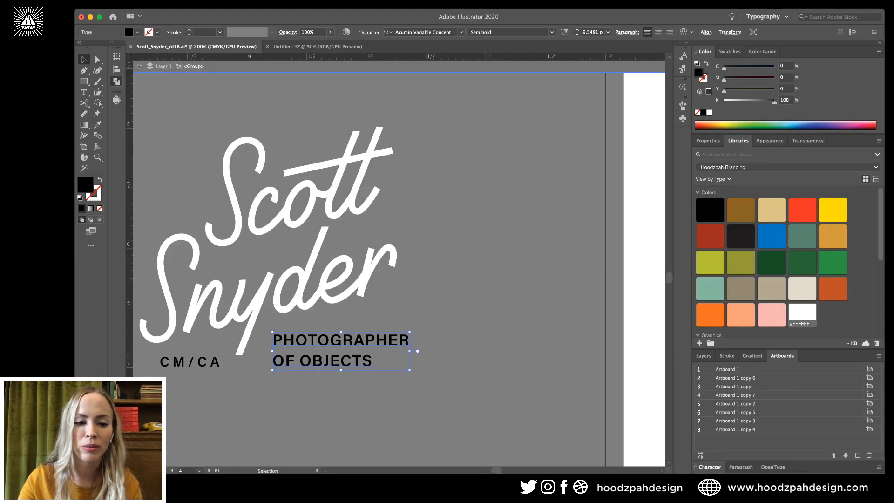
pyautogui.keyDown('shift'); pyautogui.click(190, 362); pyautogui.keyUp('shift')
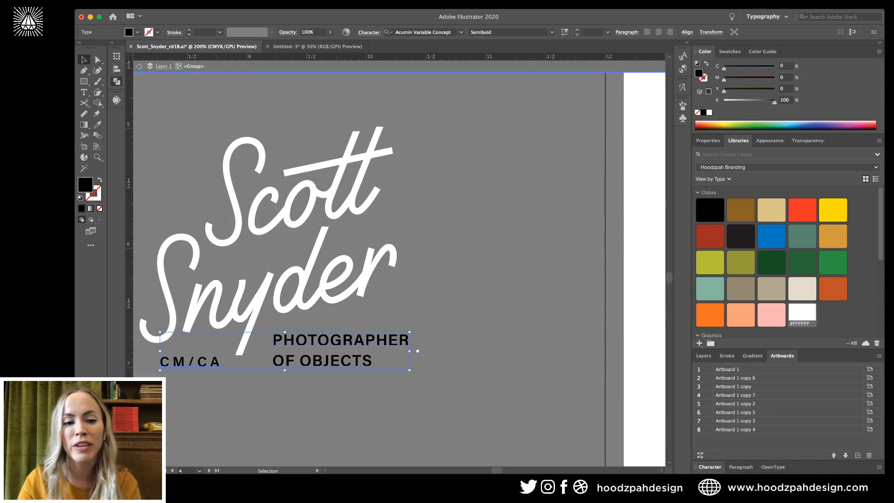
pyautogui.press('super+minus')
pyautogui.press('super+minus')
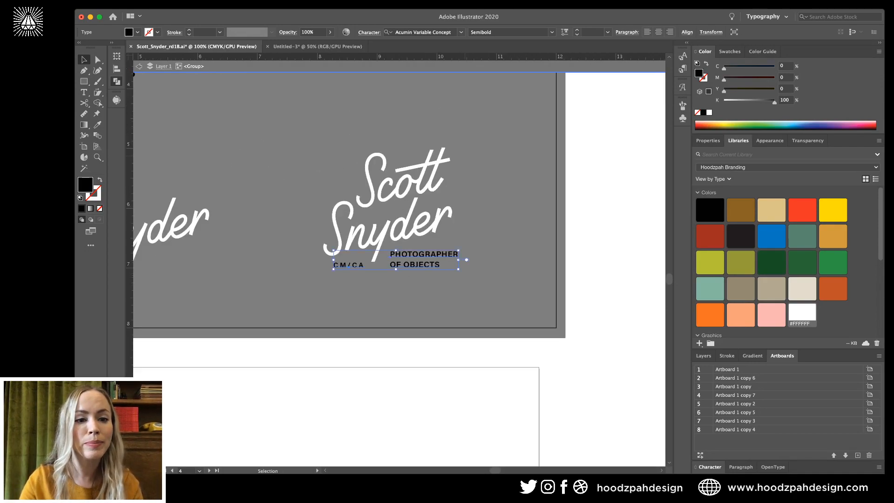
pyautogui.moveTo(325, 210); pyautogui.dragTo(529, 359)
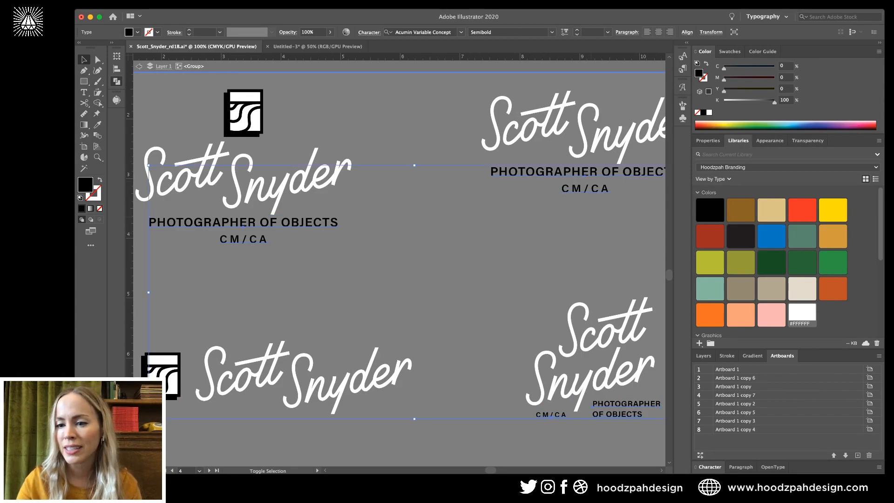
pyautogui.click(802, 314)
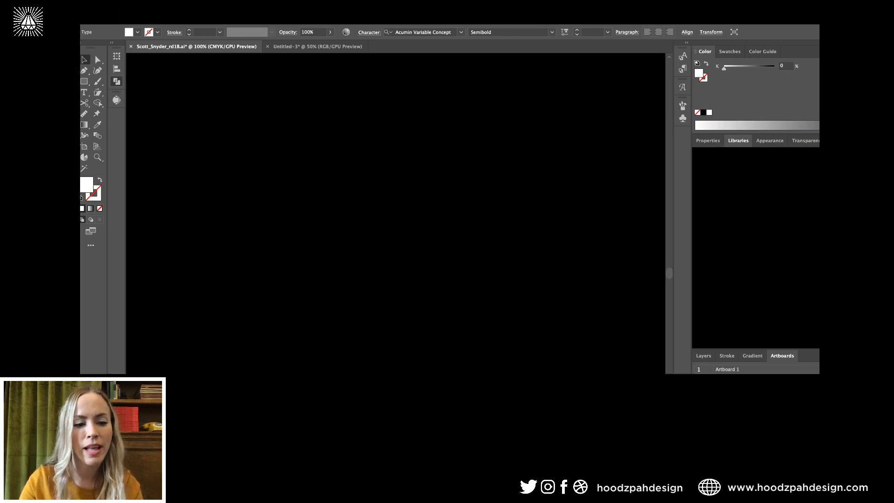
pyautogui.press('super+shift+a')
pyautogui.moveTo(330, 219); pyautogui.dragTo(392, 250)
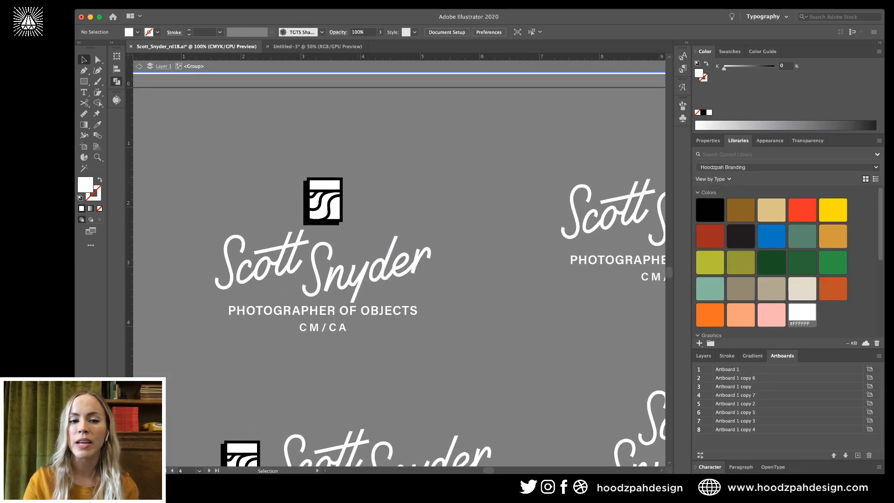
pyautogui.click(323, 205)
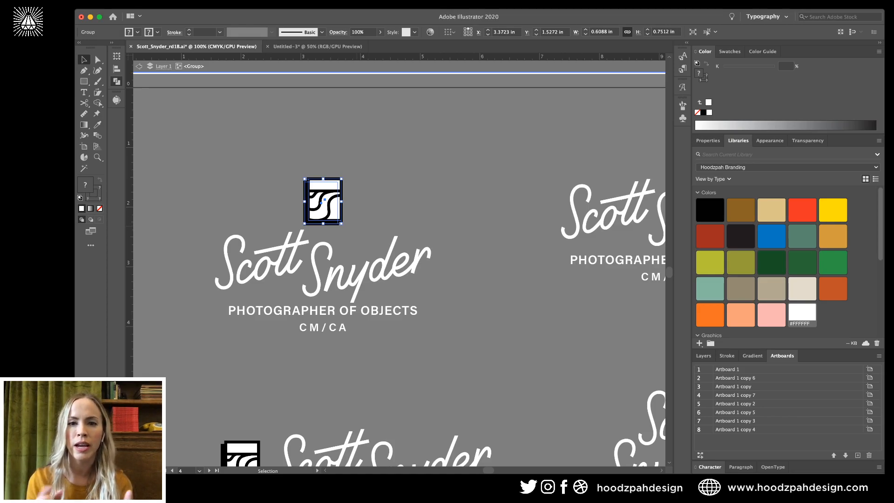
# Fill the icon's top rectangle and the rectangle behind the waves black.
pyautogui.press('super+equal')
pyautogui.press('super+equal')
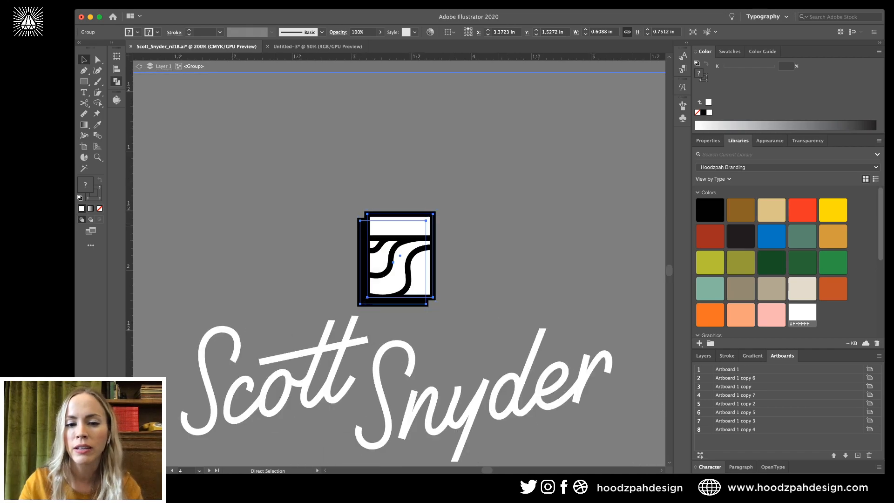
pyautogui.hscroll(-1, 399, 259)
pyautogui.press('super+shift+a')
pyautogui.press('a')
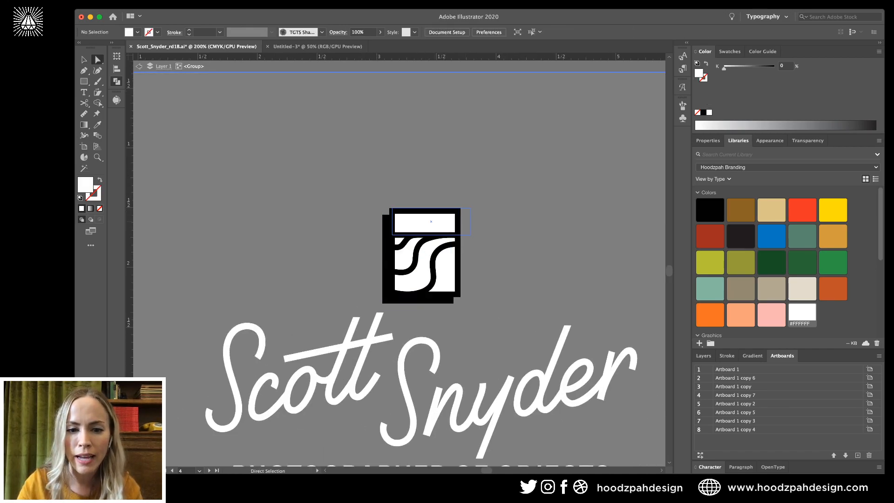
pyautogui.click(426, 225)
pyautogui.keyDown('shift'); pyautogui.click(426, 263); pyautogui.keyUp('shift')
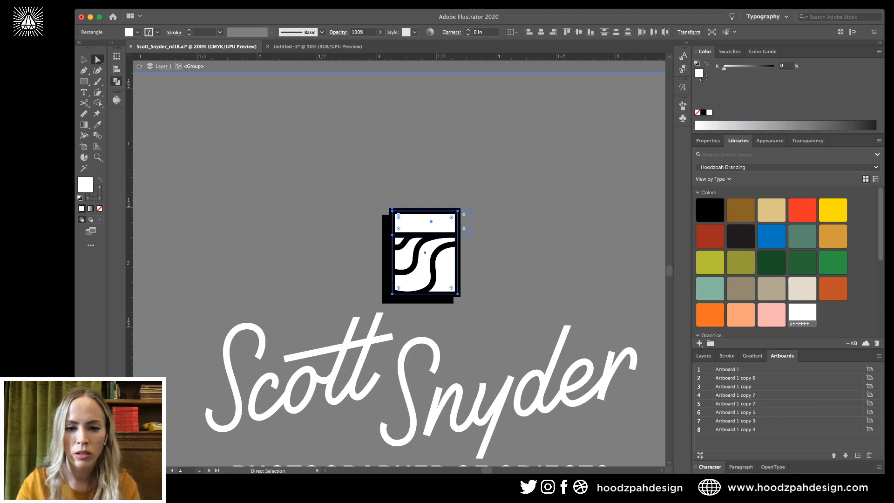
pyautogui.click(703, 112)
pyautogui.press('super+shift+a')
# Give the camera icon's frame rectangle a white outline.
pyautogui.click(448, 211)
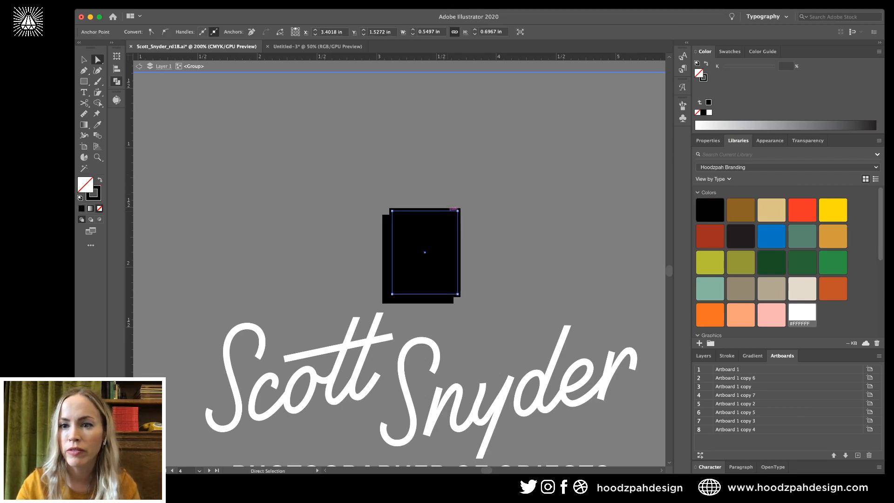
pyautogui.press('x')
pyautogui.click(709, 113)
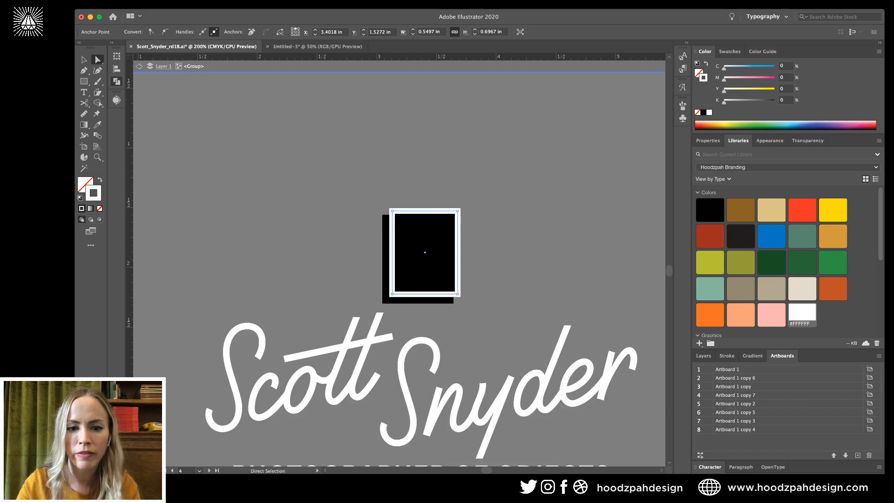
pyautogui.press('super+shift+a')
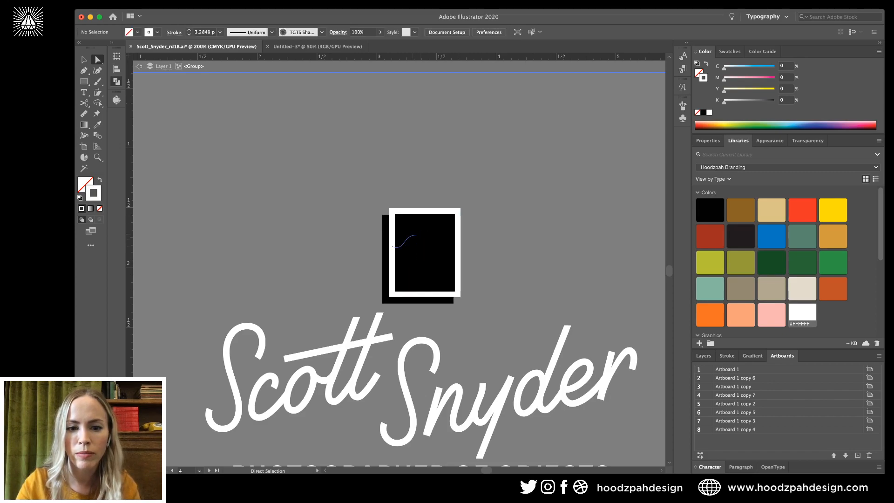
# Turn the icon's three wave curves white.
pyautogui.click(417, 234)
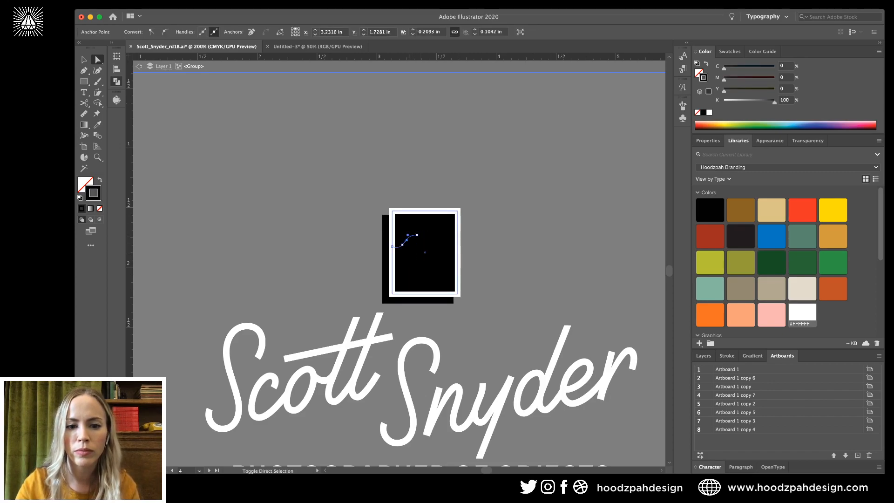
pyautogui.keyDown('shift'); pyautogui.click(410, 269); pyautogui.keyUp('shift')
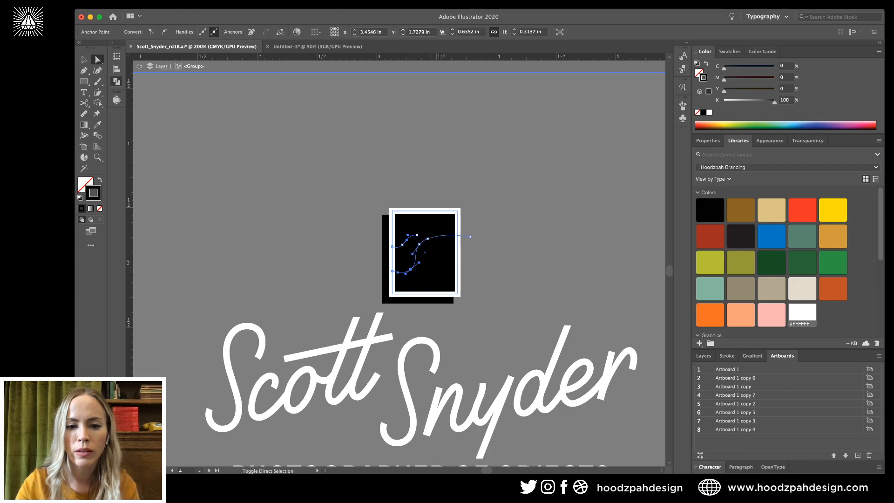
pyautogui.keyDown('shift'); pyautogui.click(433, 261); pyautogui.keyUp('shift')
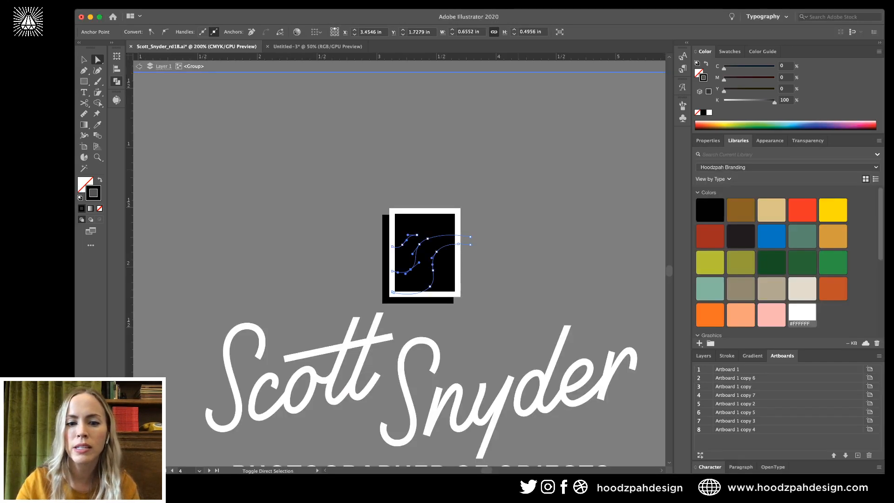
pyautogui.click(801, 312)
pyautogui.click(508, 251)
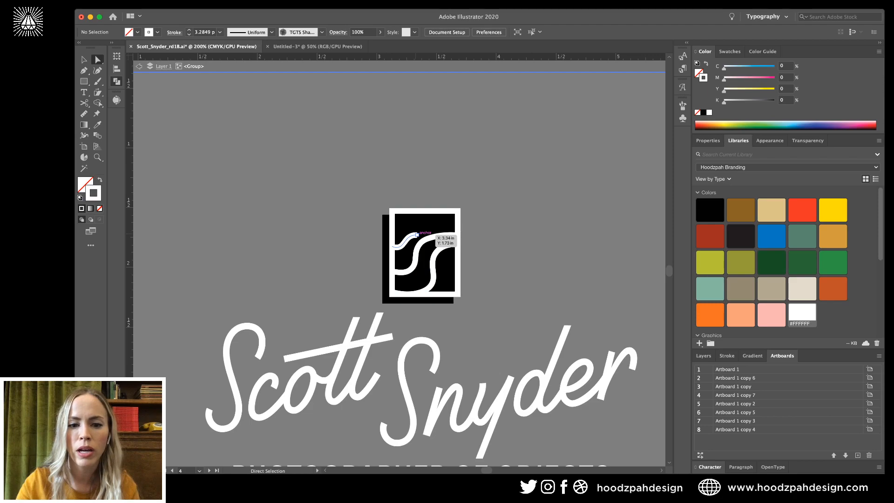
# Inside the icon group, turn the horizontal line white.
pyautogui.click(431, 222)
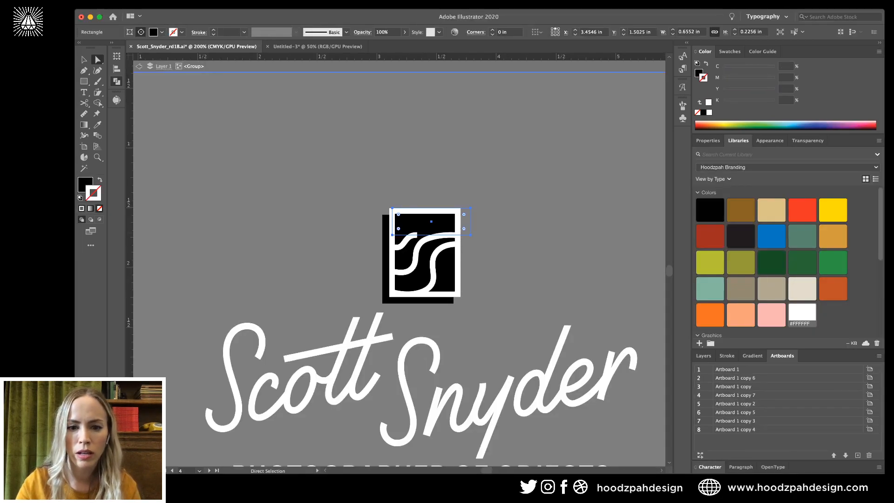
pyautogui.press('v')
pyautogui.click(444, 270)
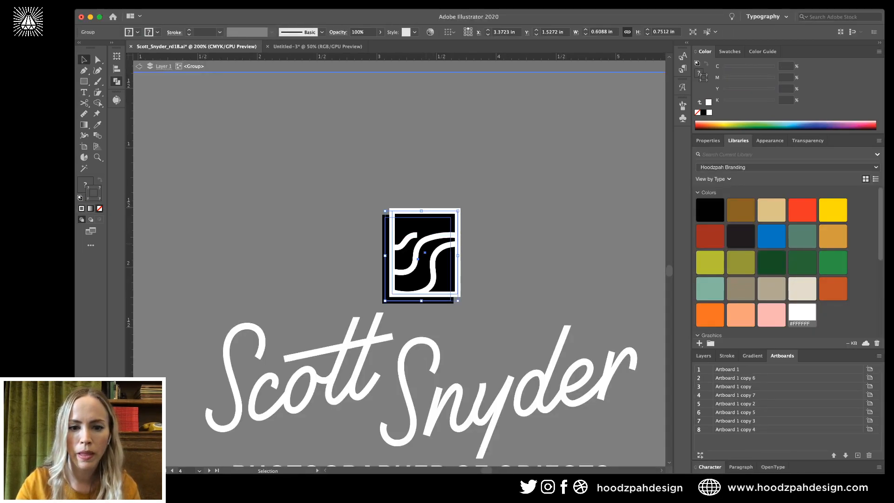
pyautogui.doubleClick(425, 239)
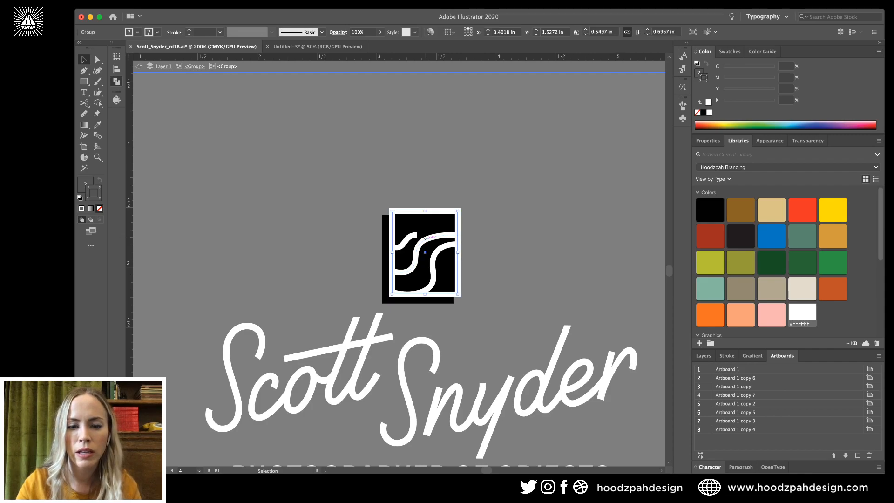
pyautogui.press('Escape')
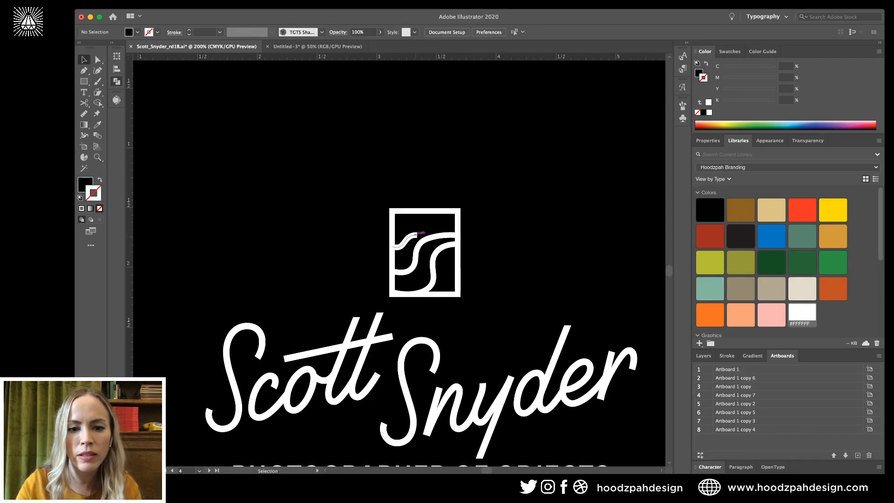
pyautogui.doubleClick(424, 252)
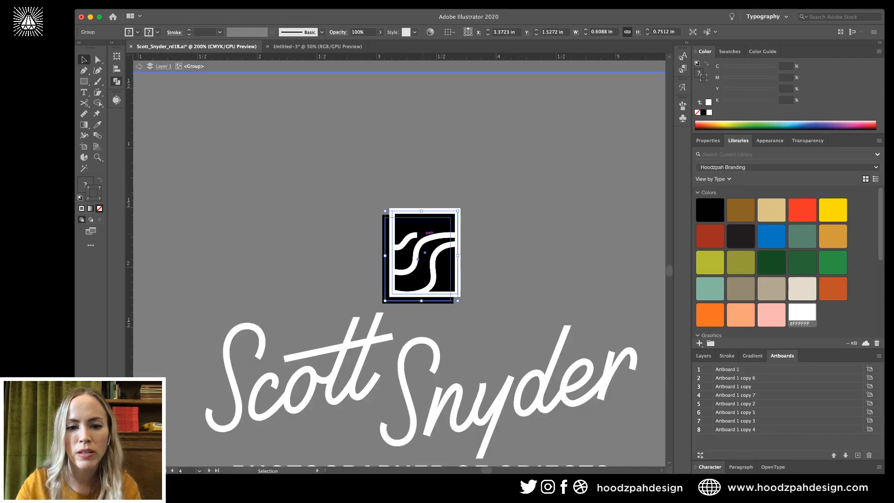
pyautogui.press('a')
pyautogui.click(465, 236)
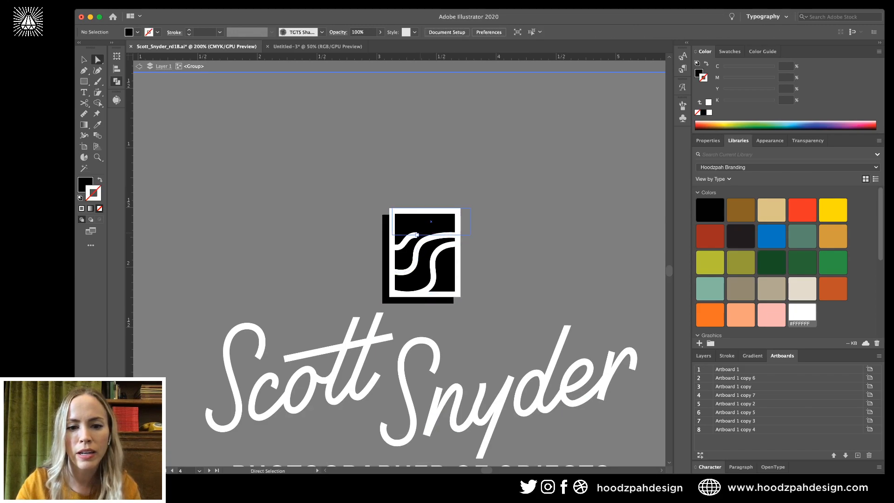
pyautogui.click(426, 235)
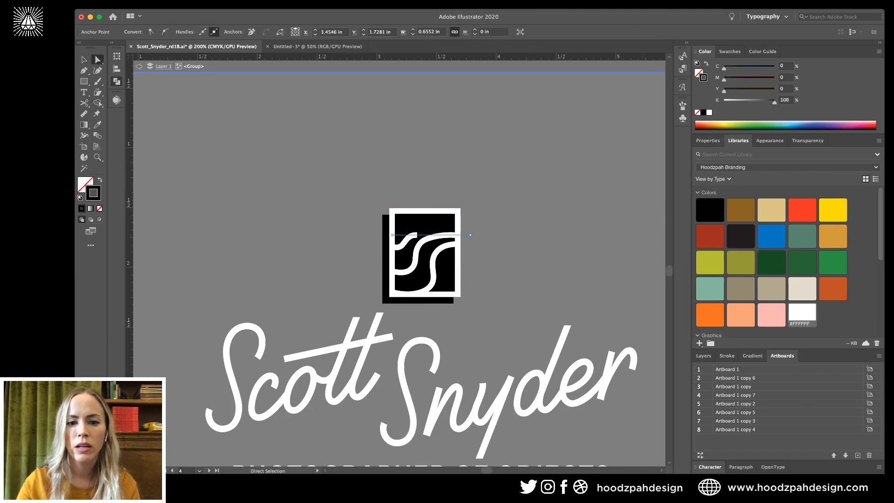
pyautogui.click(708, 112)
pyautogui.press('super+shift+a')
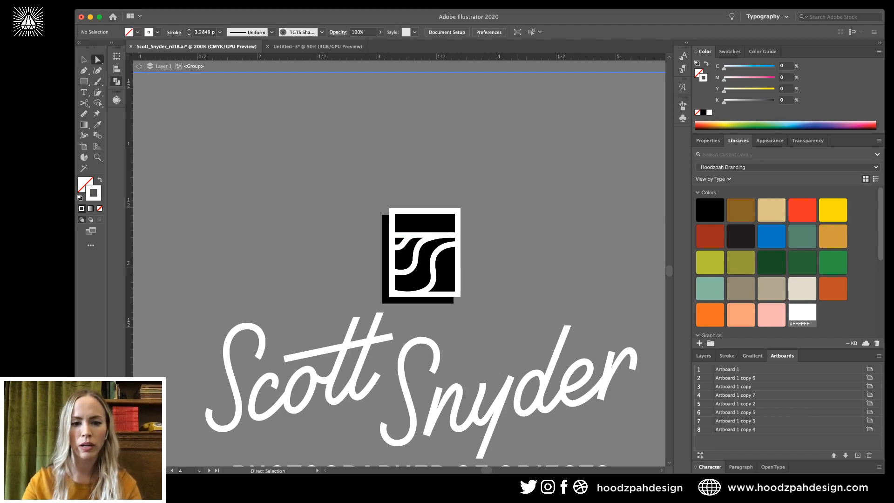
# Give the black shadow rectangle behind the icon a white outline and white fill.
pyautogui.click(387, 299)
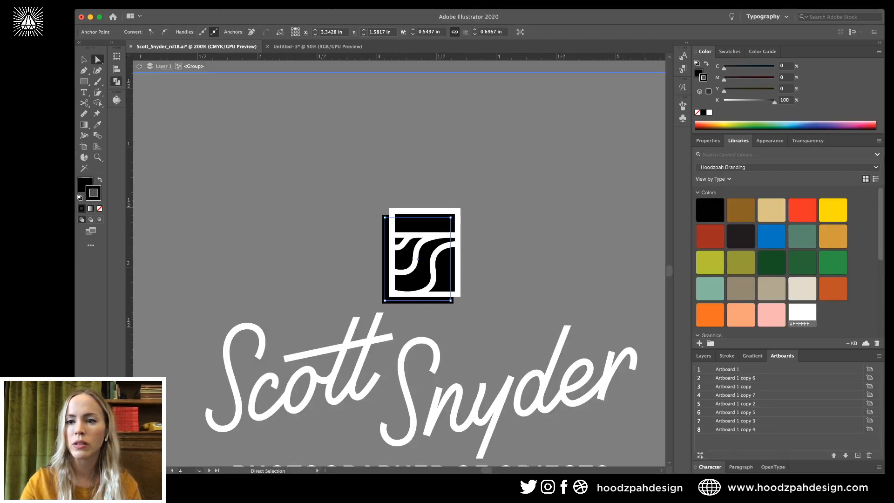
pyautogui.click(801, 313)
pyautogui.press('x')
pyautogui.click(802, 313)
pyautogui.press('super+shift+a')
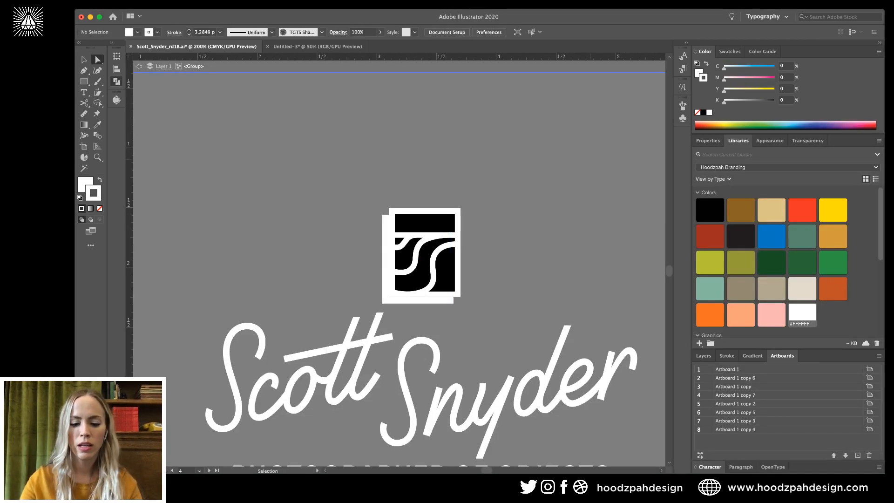
pyautogui.press('super+minus')
pyautogui.press('super+minus')
pyautogui.press('super+minus')
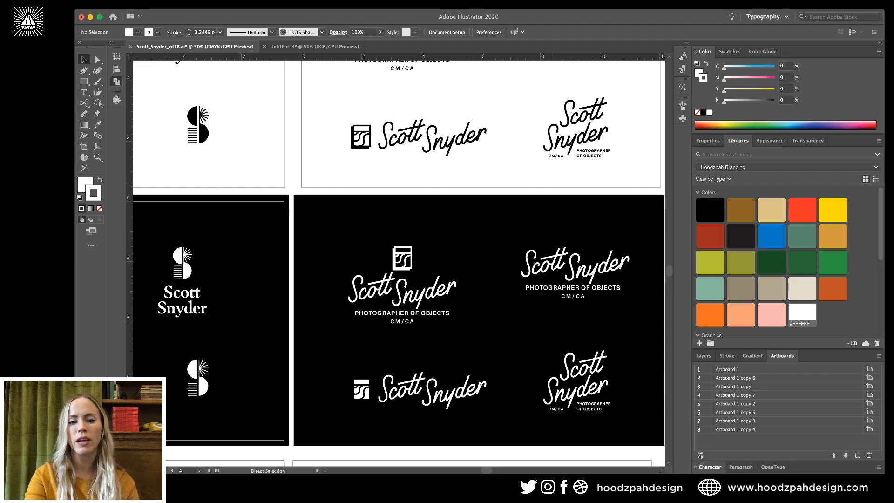
# Duplicate the camera icon by dragging a copy to the right of the original.
pyautogui.press('super+plus')
pyautogui.press('super+plus')
pyautogui.press('super+plus')
pyautogui.press('super+plus')
pyautogui.press('super+plus')
pyautogui.press('super+plus')
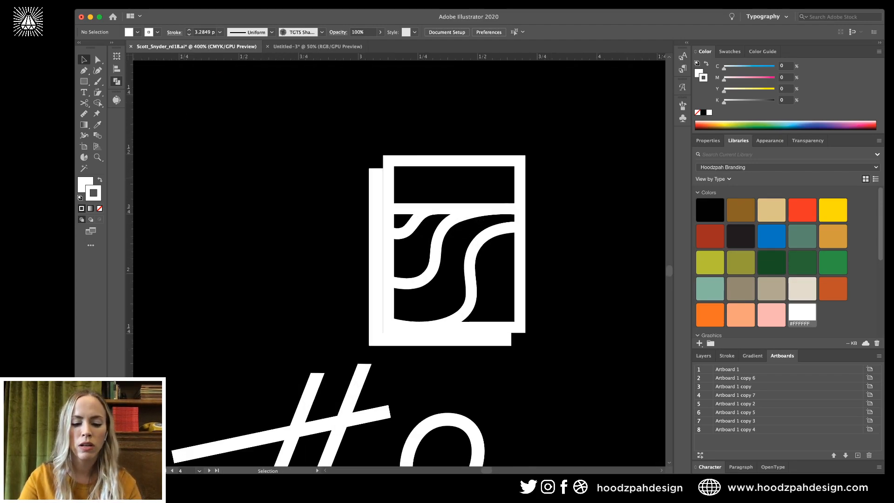
pyautogui.press('a')
pyautogui.press('v')
pyautogui.doubleClick(419, 161)
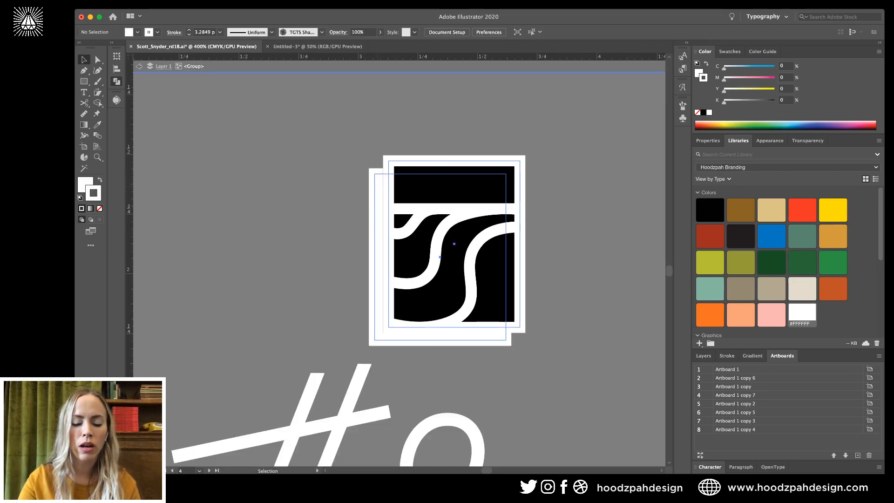
pyautogui.press('super+minus')
pyautogui.press('super+minus')
pyautogui.press('super+minus')
pyautogui.press('super+minus')
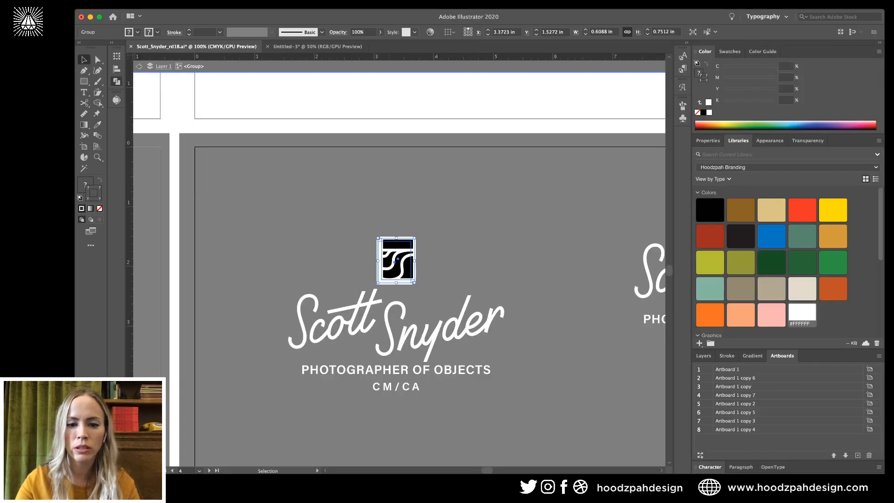
pyautogui.moveTo(405, 257); pyautogui.dragTo(484, 258)
pyautogui.press('super+plus')
pyautogui.press('super+plus')
pyautogui.press('super+plus')
pyautogui.press('super+plus')
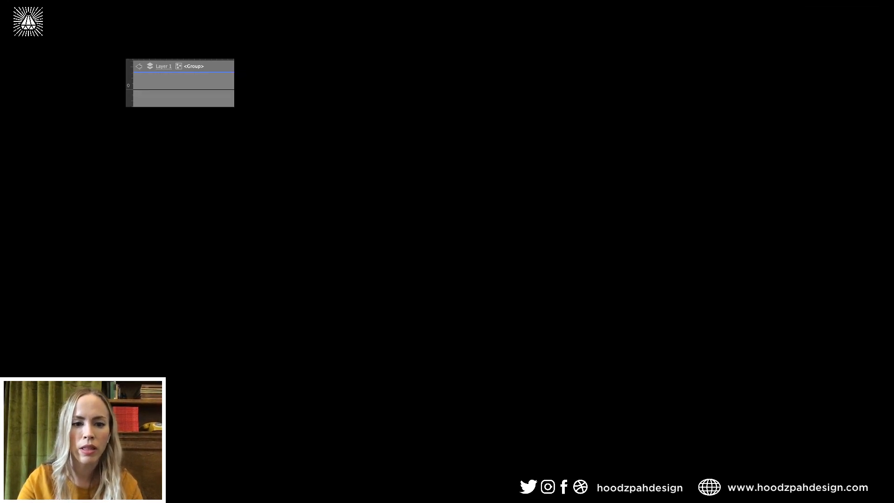
pyautogui.click(494, 259)
# Fill the copy's back rectangle black and align its white stroke to the outside.
pyautogui.press('a')
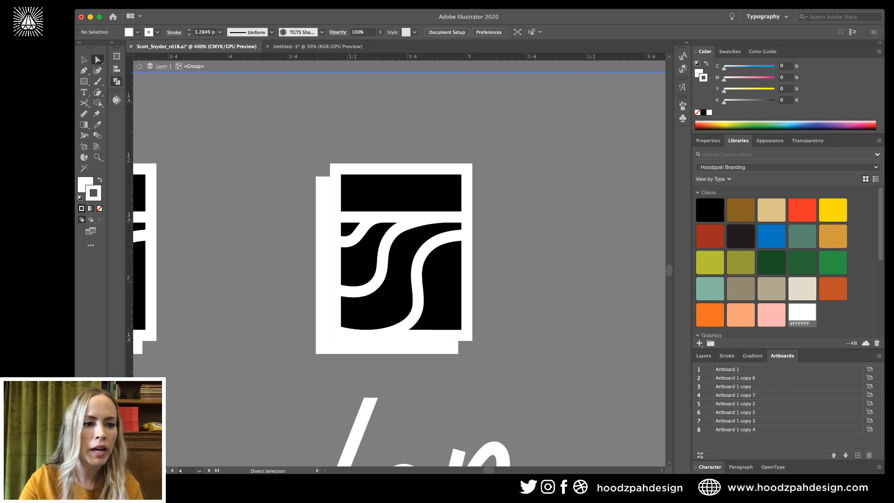
pyautogui.click(324, 326)
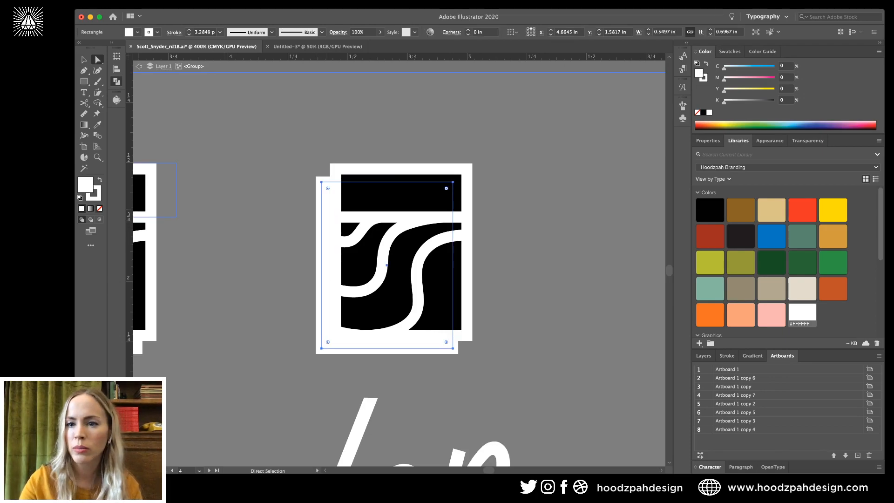
pyautogui.click(703, 112)
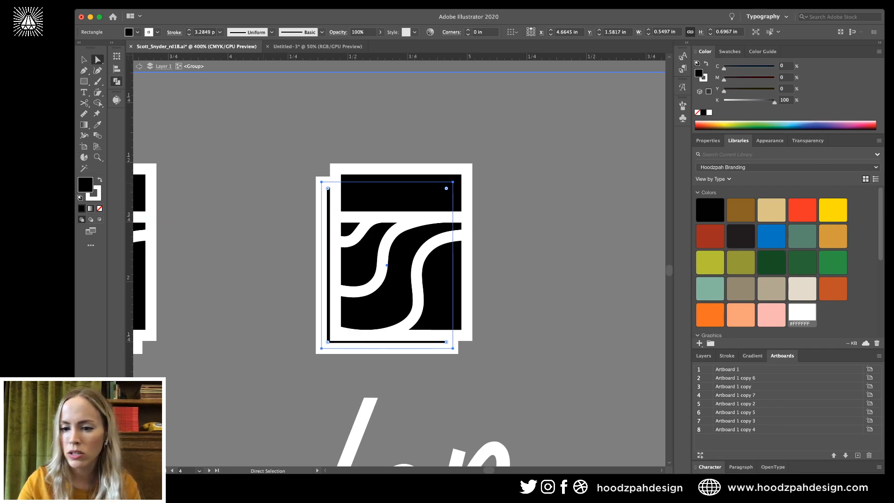
pyautogui.click(726, 355)
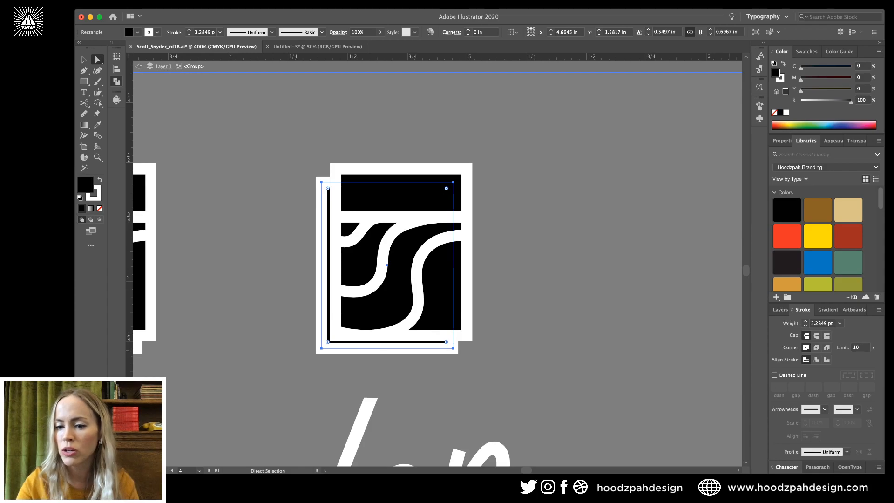
pyautogui.click(826, 359)
pyautogui.click(578, 260)
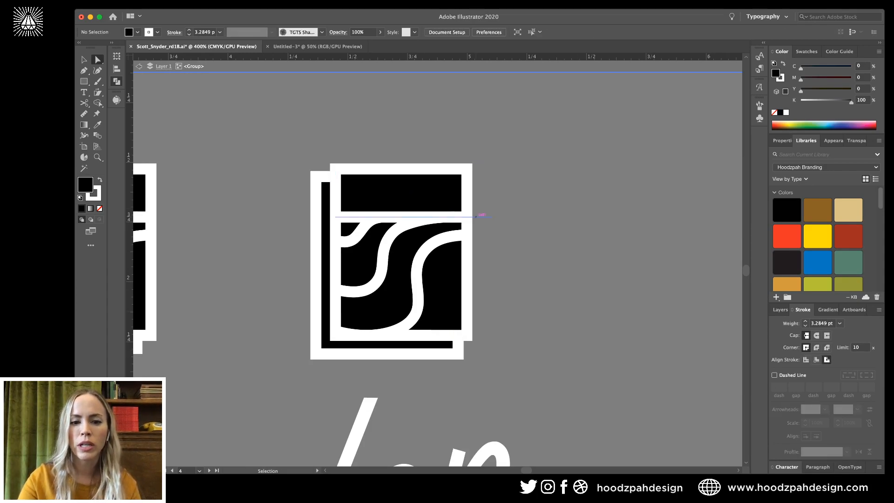
pyautogui.press('super+minus')
pyautogui.press('super+minus')
pyautogui.press('super+minus')
pyautogui.press('super+minus')
pyautogui.scroll(5, 438, 269)
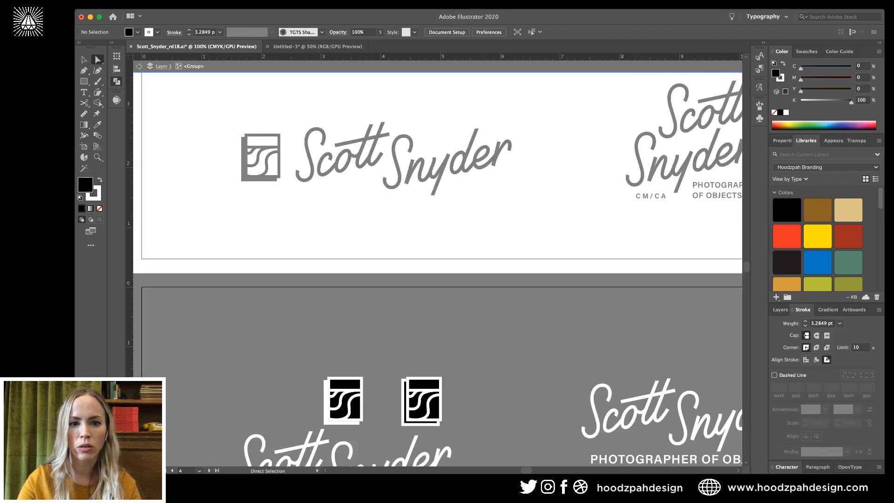
# Inspect the camera icon groups on the white and black artboards, then select the top icon's group.
pyautogui.press('v')
pyautogui.doubleClick(437, 228)
pyautogui.scroll(6, 437, 228)
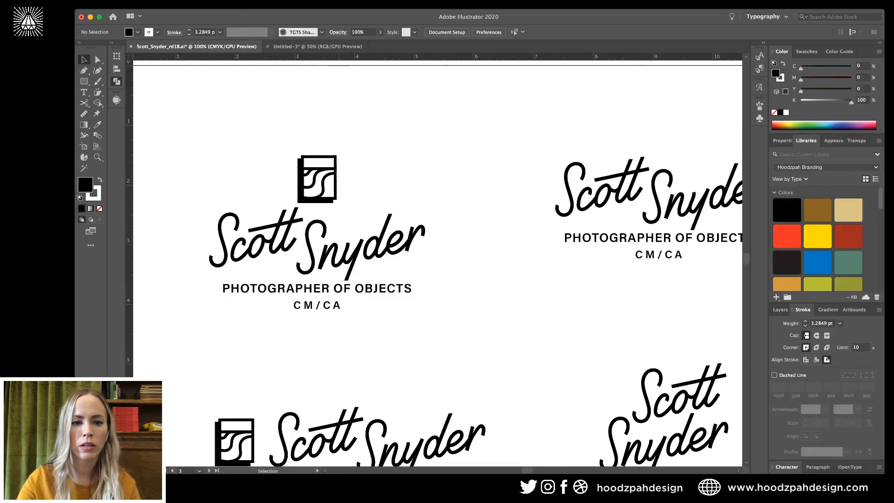
pyautogui.doubleClick(318, 178)
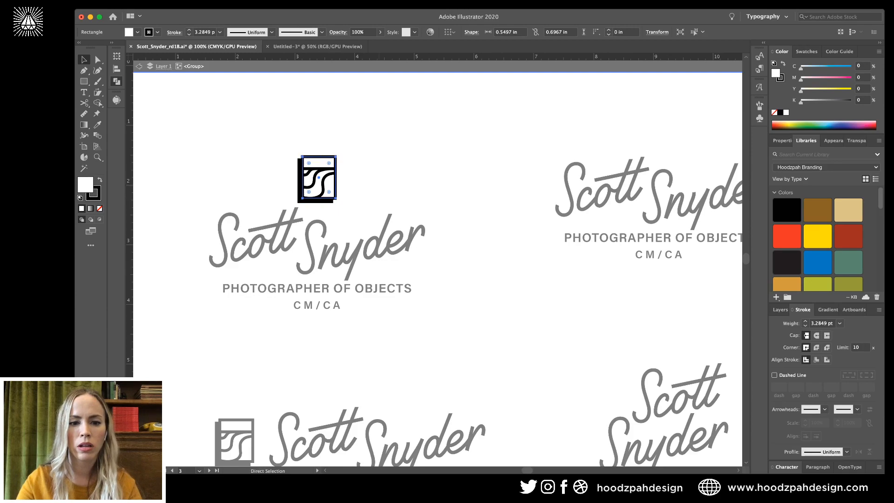
pyautogui.press('v')
pyautogui.press('Escape')
pyautogui.scroll(-15, 438, 260)
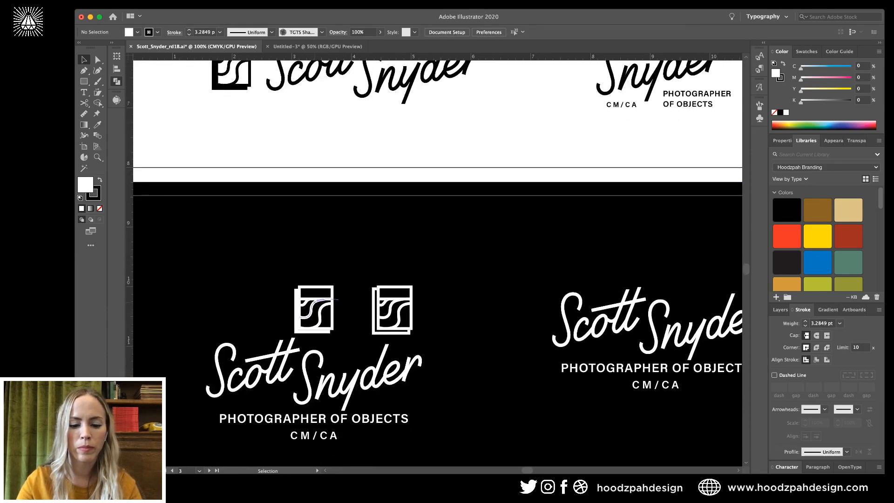
pyautogui.doubleClick(314, 309)
pyautogui.moveTo(314, 310); pyautogui.dragTo(366, 309)
pyautogui.press('Delete')
pyautogui.scroll(10, 366, 308)
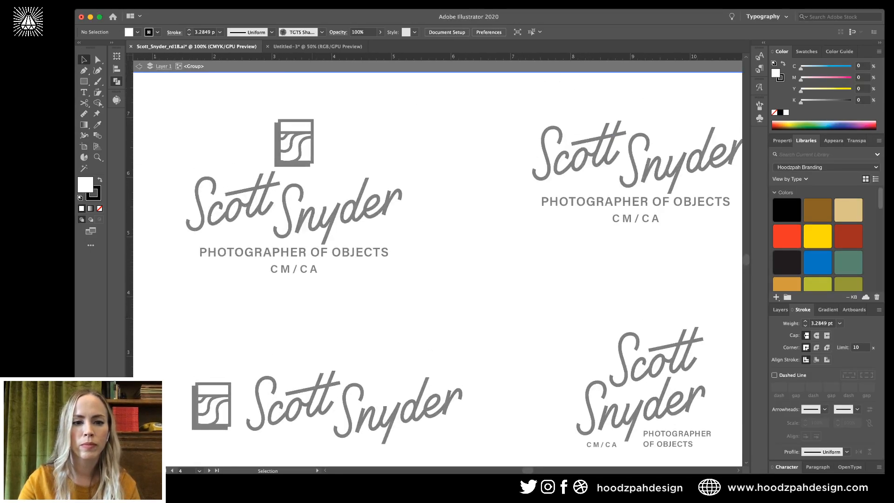
pyautogui.press('Escape')
pyautogui.moveTo(337, 118); pyautogui.dragTo(258, 169)
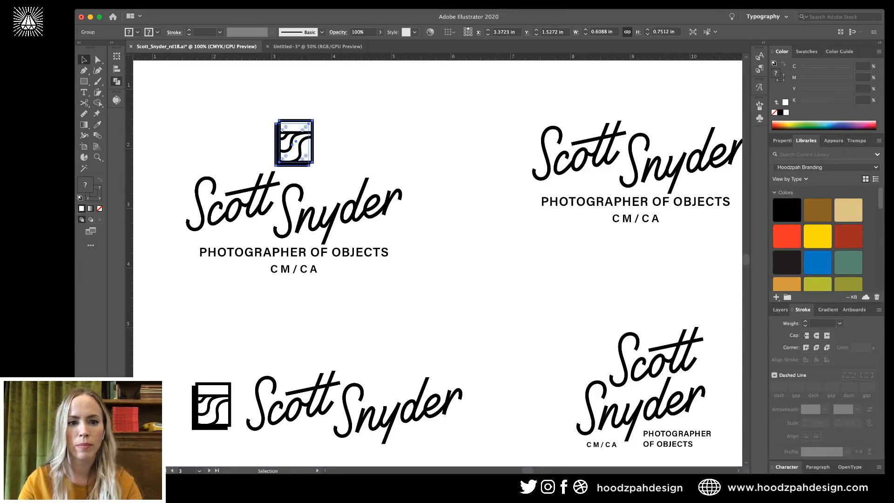
pyautogui.scroll(-10, 383, 295)
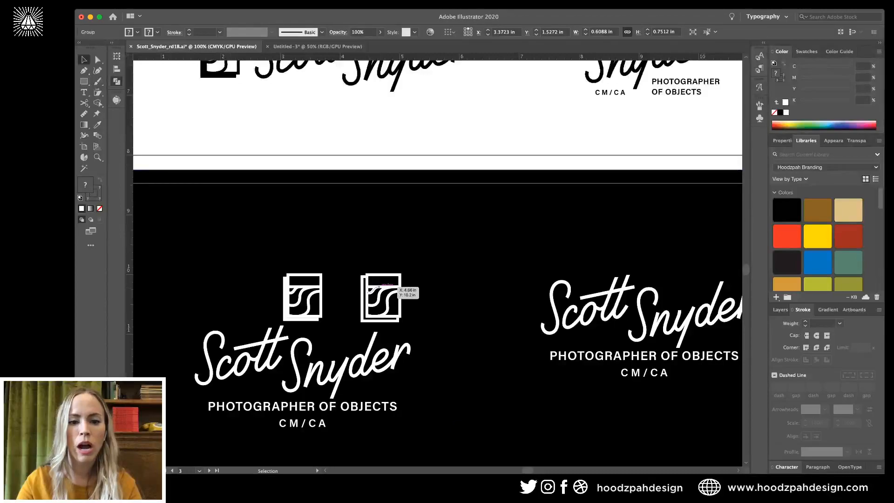
# Paste a copy of the icon inside the right icon's group, nudge it right, and compare with undo/redo.
pyautogui.doubleClick(379, 294)
pyautogui.press('super+f')
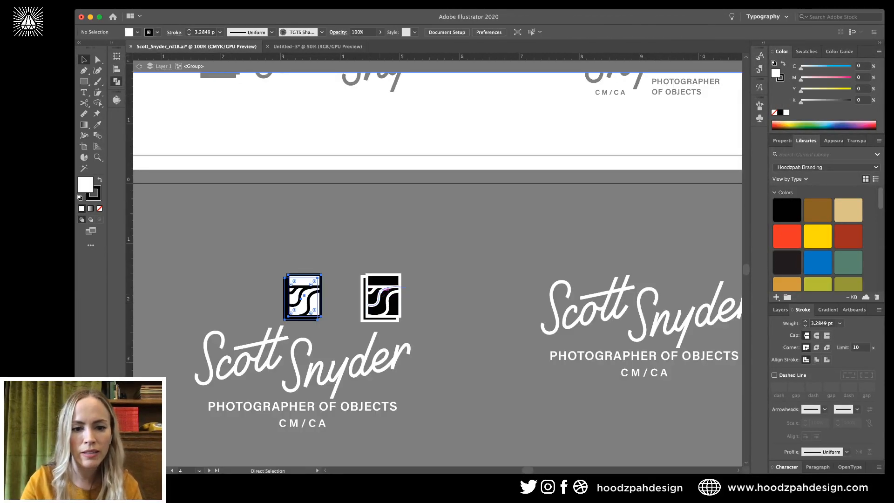
pyautogui.hotkey('shift', 'Right')
pyautogui.hotkey('shift', 'Right')
pyautogui.hotkey('shift', 'Right')
pyautogui.hotkey('shift', 'Right')
pyautogui.hotkey('shift', 'Right')
pyautogui.hotkey('shift', 'Right')
pyautogui.hotkey('shift', 'Right')
pyautogui.hotkey('shift', 'Right')
pyautogui.hotkey('shift', 'Right')
pyautogui.hotkey('shift', 'Right')
pyautogui.hotkey('shift', 'Right')
pyautogui.hotkey('shift', 'Right')
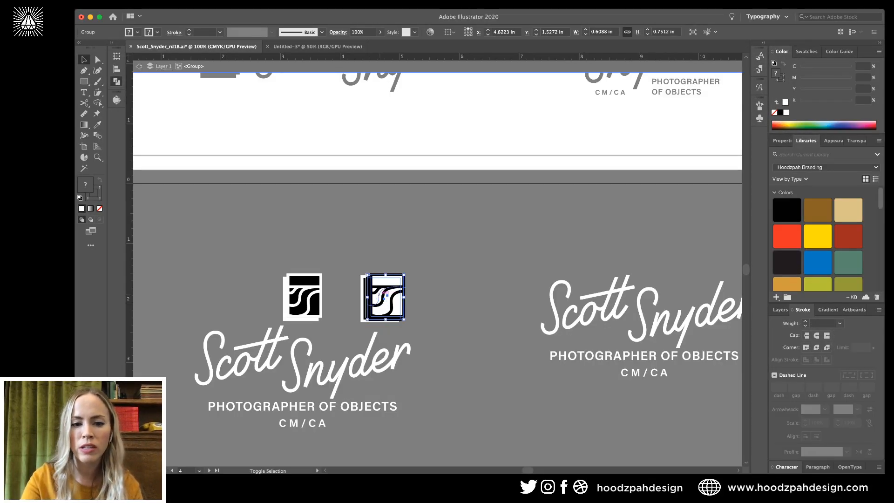
pyautogui.press('super+equal')
pyautogui.press('super+equal')
pyautogui.press('super+equal')
pyautogui.press('super+equal')
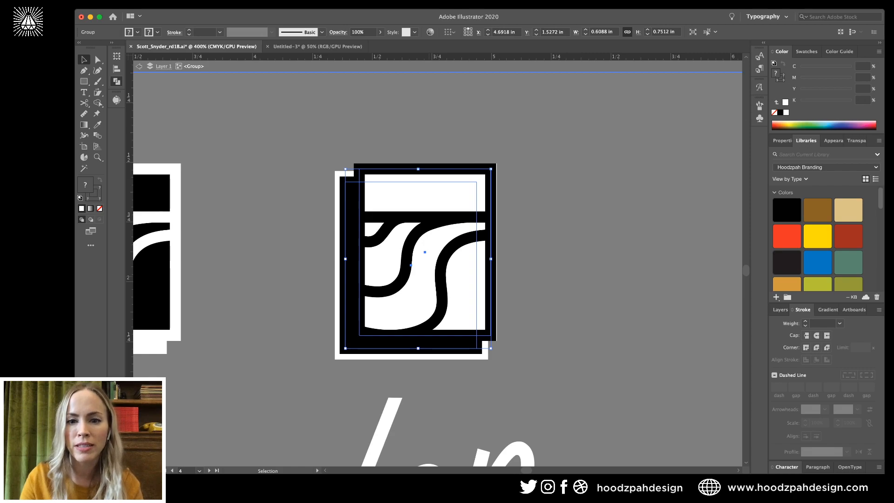
pyautogui.press('super+equal')
pyautogui.press('cmd+z')
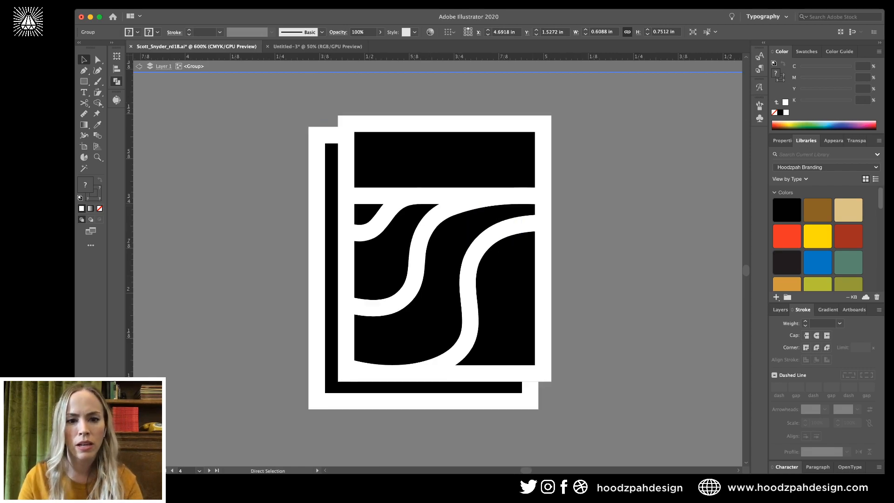
pyautogui.press('cmd+shift+z')
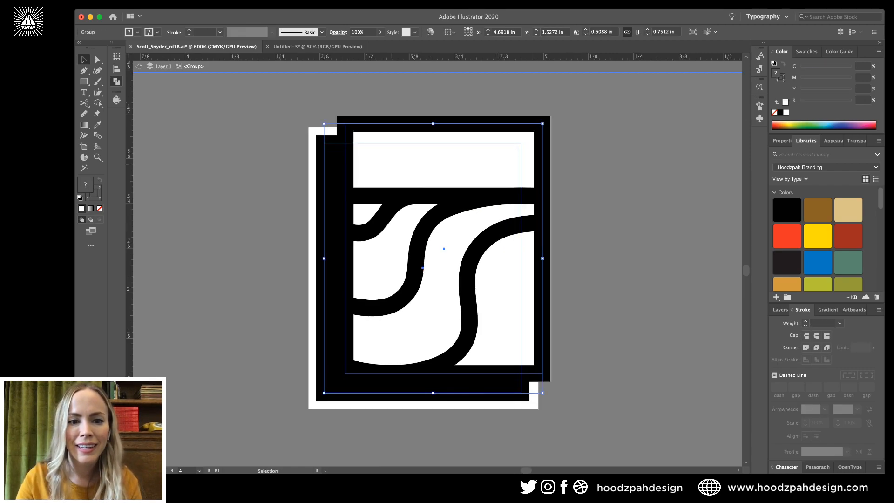
pyautogui.press('cmd+z')
pyautogui.press('cmd+z')
pyautogui.press('cmd+z')
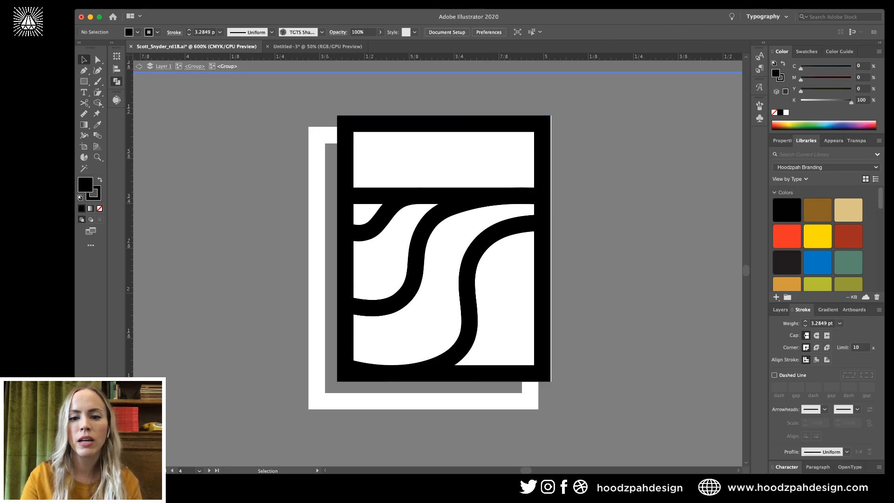
pyautogui.press('cmd+z')
pyautogui.press('super+z')
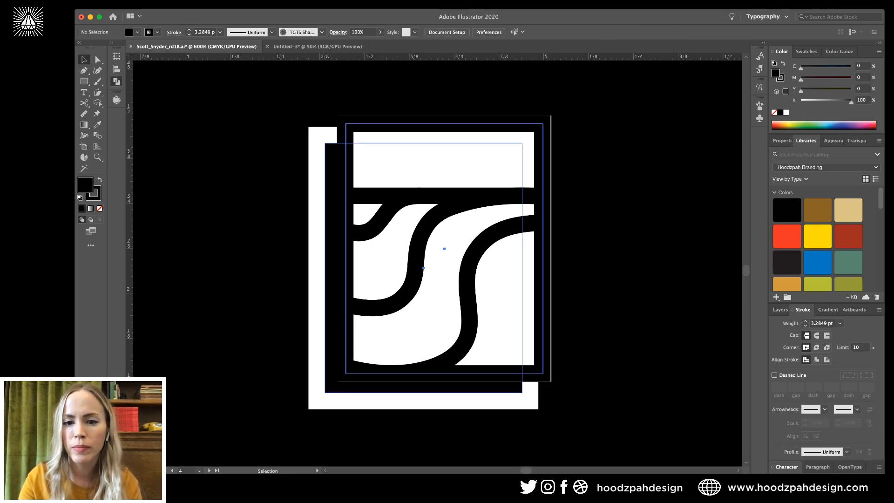
pyautogui.press('super+z')
pyautogui.press('super+z')
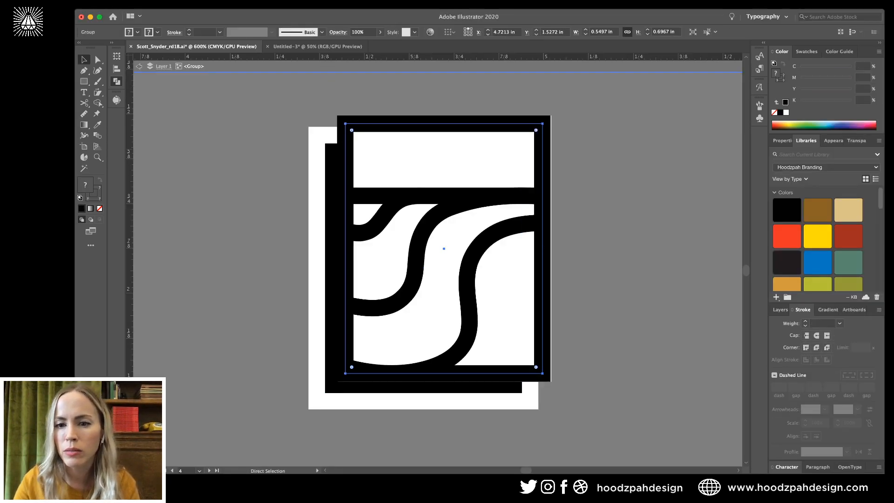
pyautogui.press('super+equal')
# Shift the icon group slightly right to align, then select the right icon's inner framed group.
pyautogui.moveTo(633, 163); pyautogui.dragTo(635, 164)
pyautogui.press('super+minus')
pyautogui.press('super+minus')
pyautogui.press('super+minus')
pyautogui.press('super+minus')
pyautogui.press('super+minus')
pyautogui.press('super+minus')
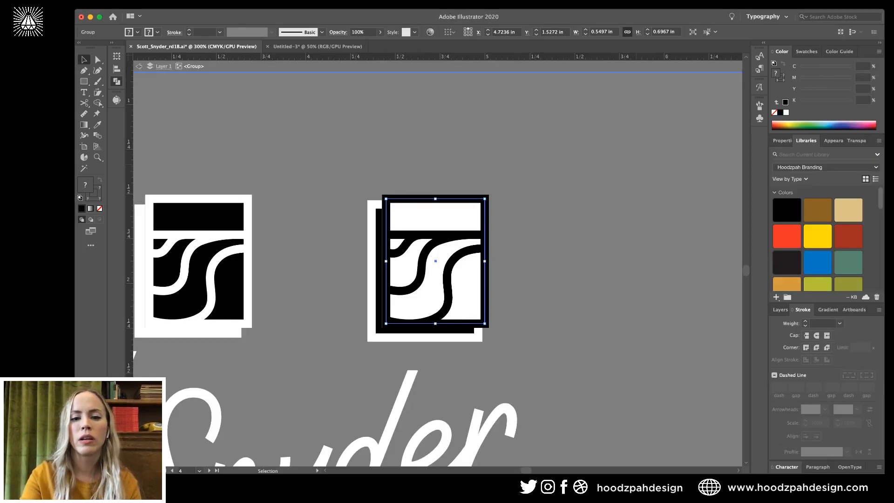
pyautogui.press('Escape')
pyautogui.press('super+equal')
pyautogui.press('super+equal')
pyautogui.press('super+equal')
pyautogui.press('super+equal')
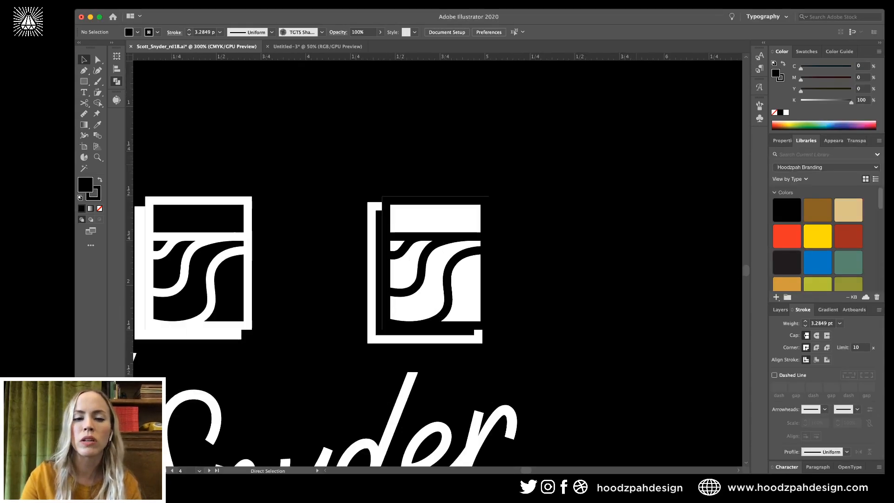
pyautogui.click(416, 282)
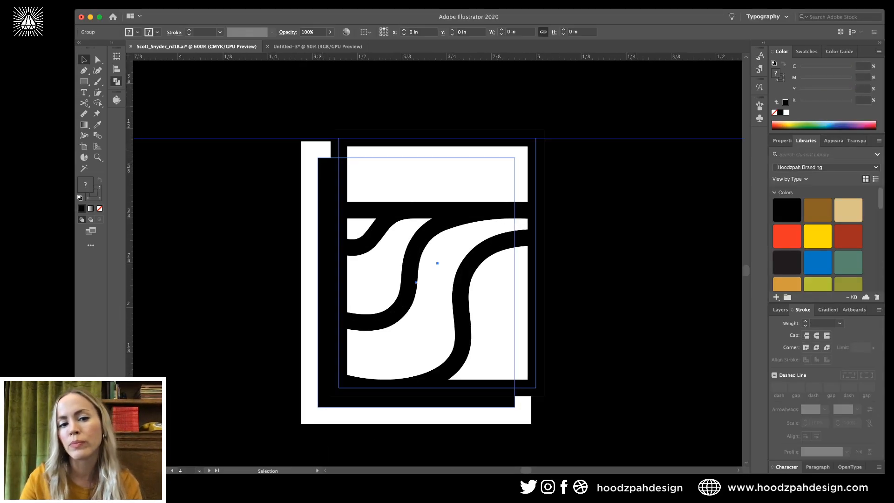
pyautogui.doubleClick(416, 282)
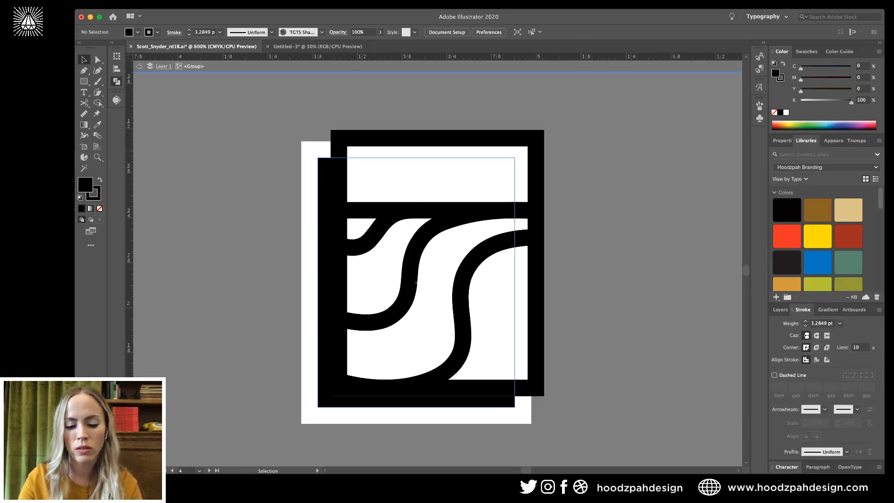
pyautogui.click(366, 138)
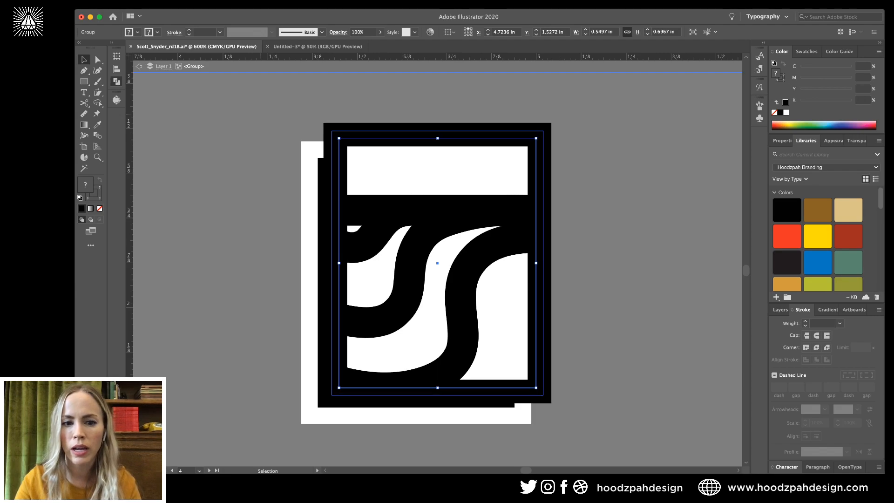
# Compare the thick and thin strokes, then cut the icon's outer frame and paste it back in place.
pyautogui.press('super+z')
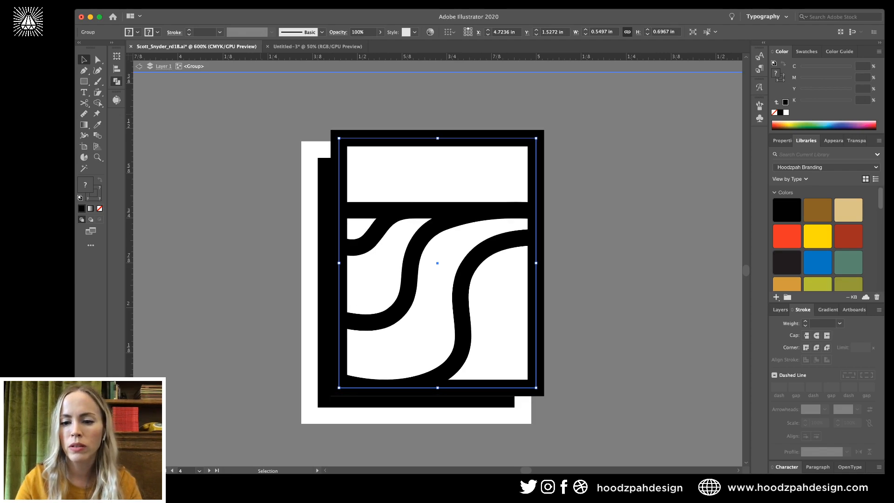
pyautogui.press('super+shift+z')
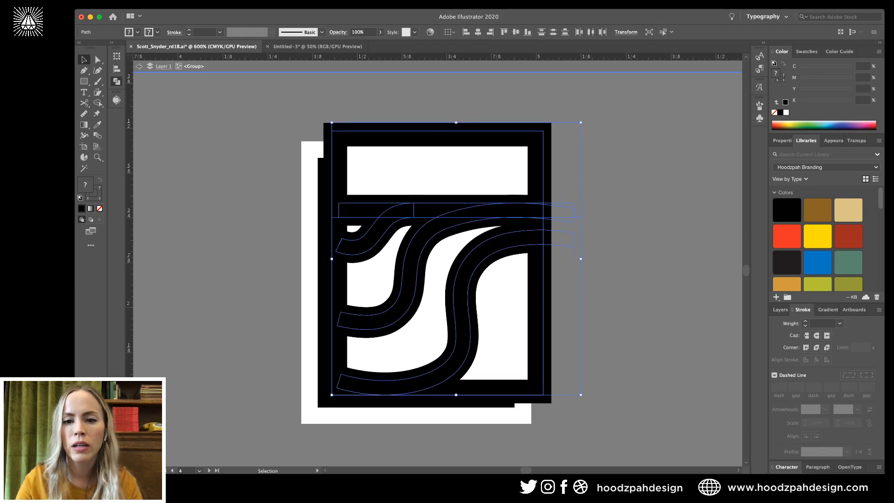
pyautogui.press('super+z')
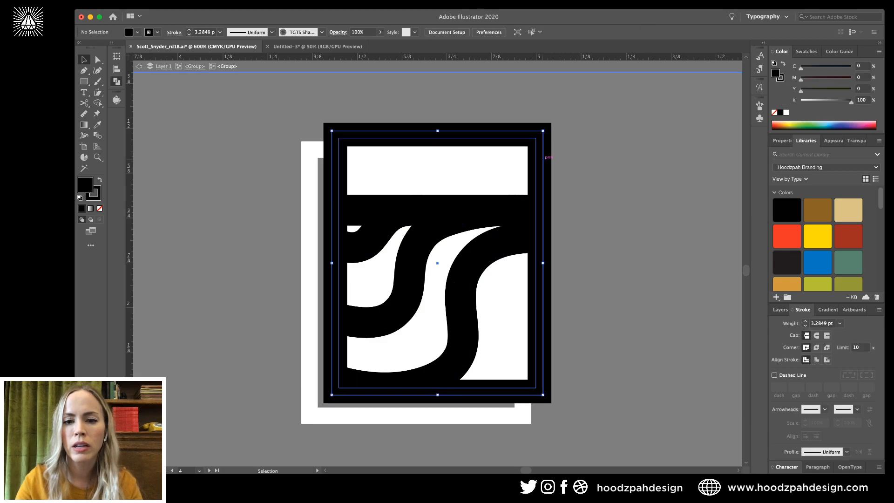
pyautogui.doubleClick(543, 161)
pyautogui.click(543, 160)
pyautogui.press('super+x')
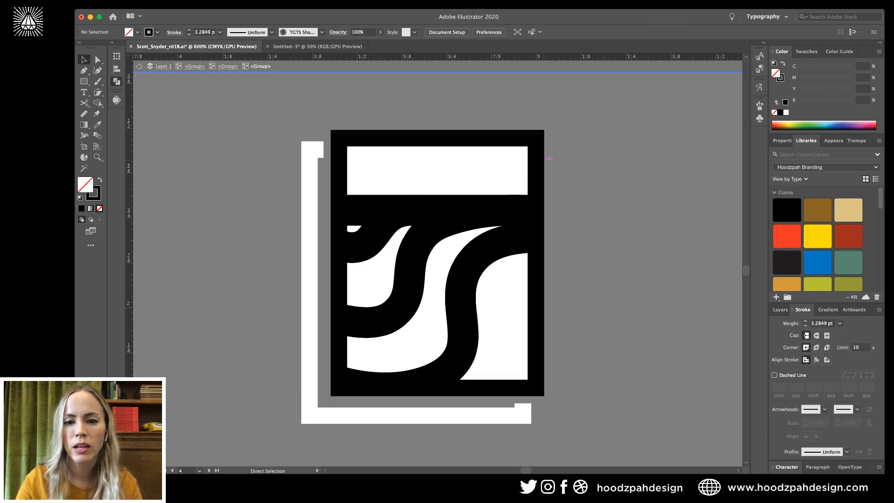
pyautogui.press('Escape')
pyautogui.doubleClick(540, 158)
pyautogui.press('super+f')
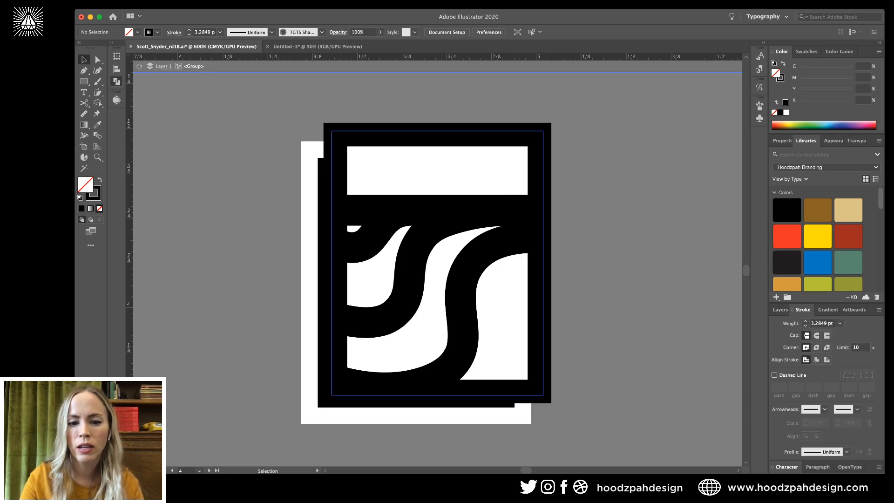
pyautogui.press('super+shift+a')
pyautogui.press('super+f')
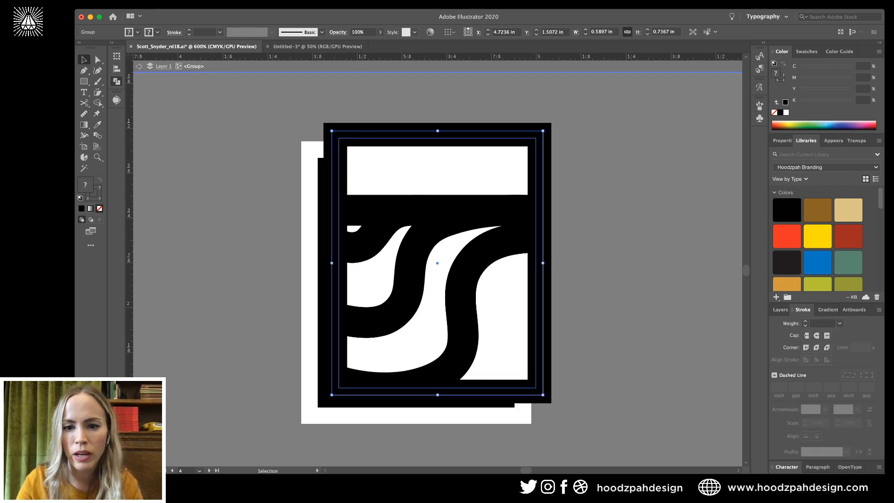
# Test removing the nested curve group, then undo back to thinner strokes with the black-outlined rectangle.
pyautogui.doubleClick(542, 161)
pyautogui.click(501, 242)
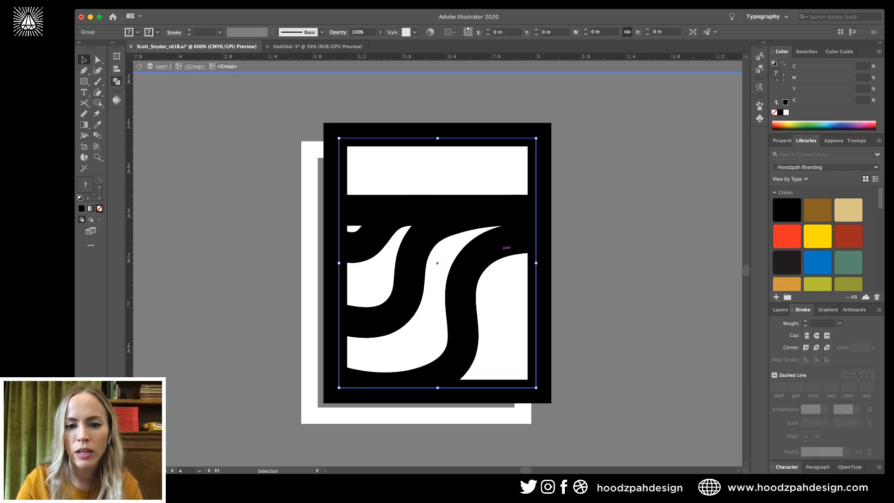
pyautogui.press('Delete')
pyautogui.press('super+z')
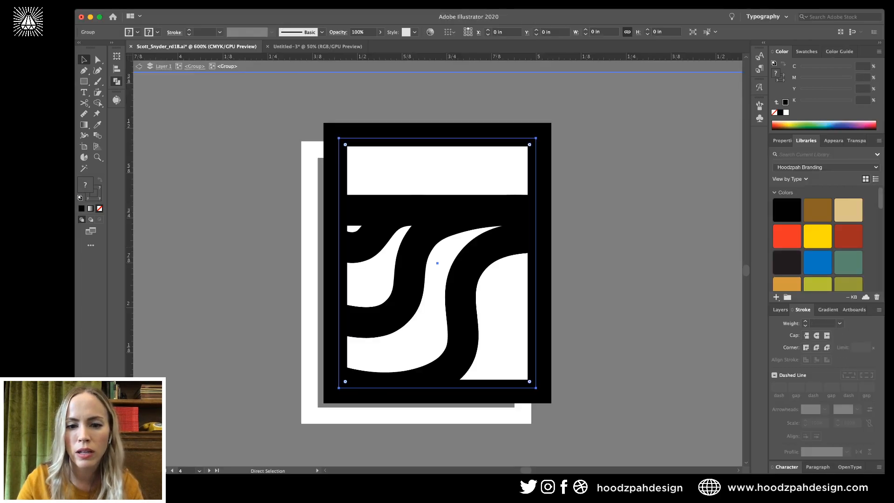
pyautogui.click(505, 284)
pyautogui.click(483, 254)
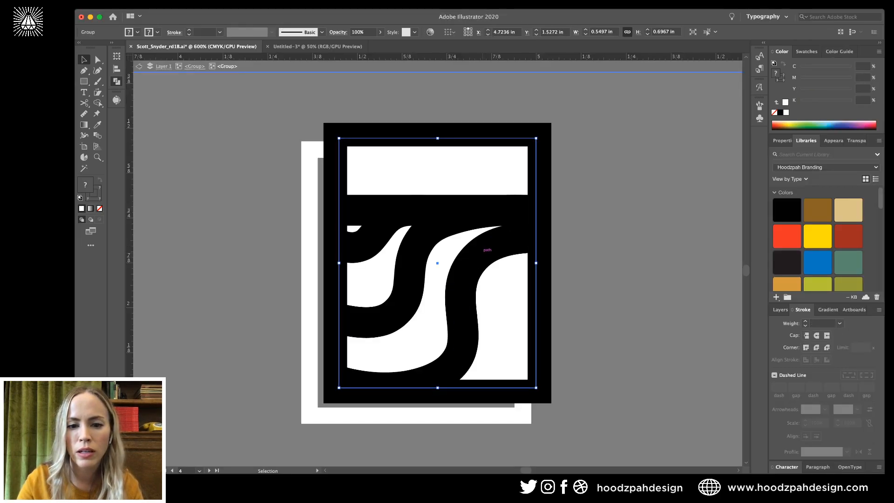
pyautogui.press('super+z')
pyautogui.press('super+z')
pyautogui.press('super+z')
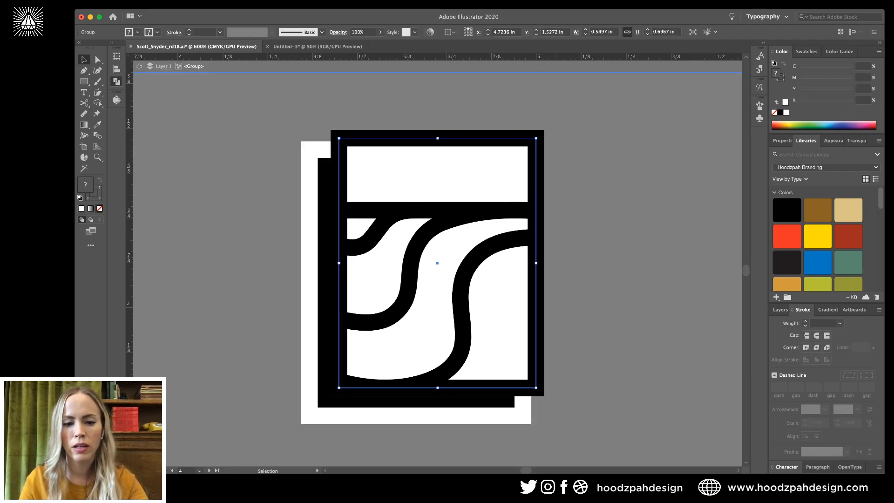
pyautogui.press('super+z')
pyautogui.press('super+z')
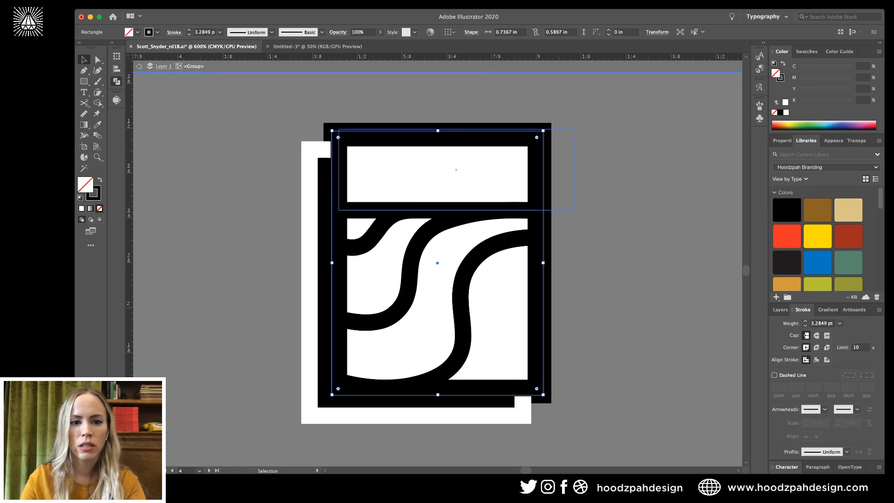
# Align the backing rectangle's stroke outside, enlarge it around the icon, and set its stroke to None.
pyautogui.press('i')
pyautogui.click(372, 152)
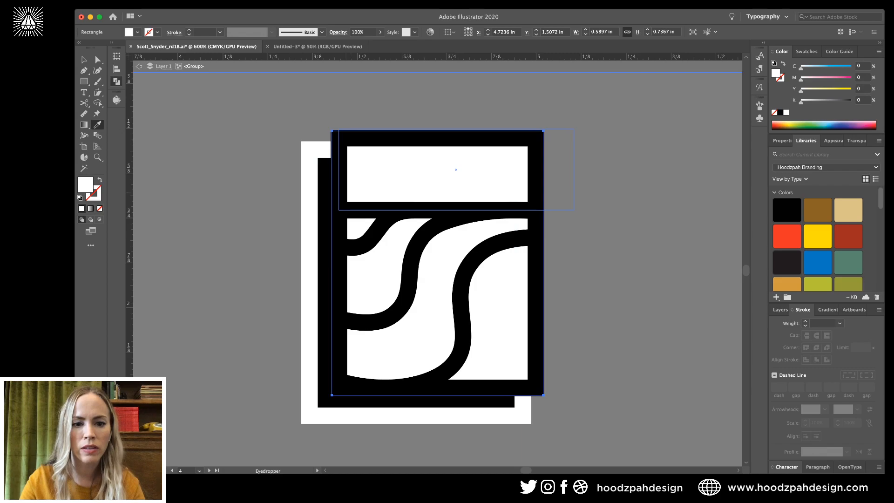
pyautogui.press('super+z')
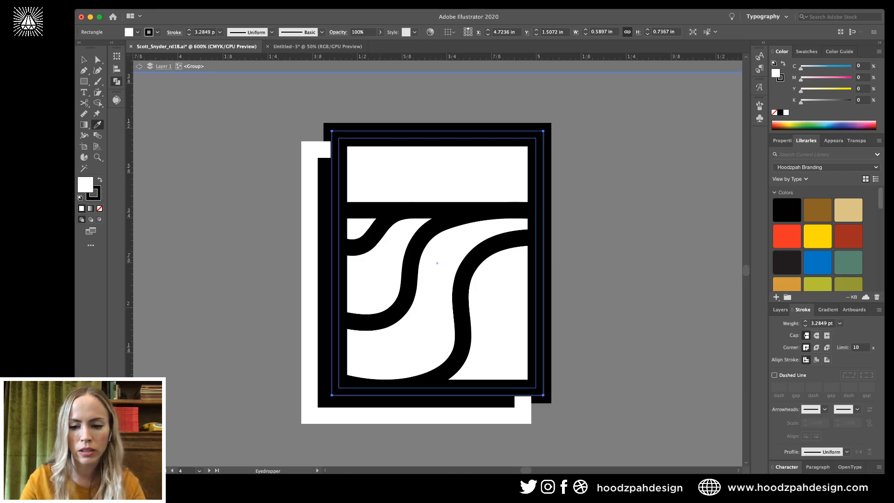
pyautogui.press('v')
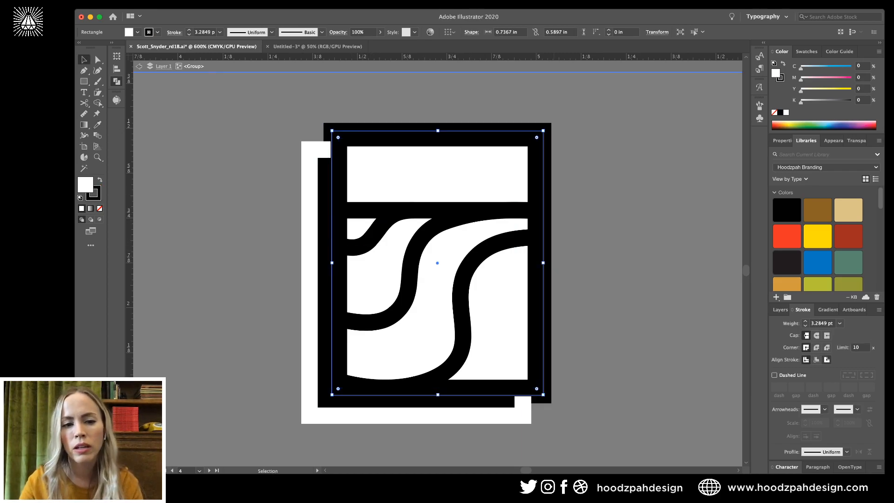
pyautogui.click(826, 359)
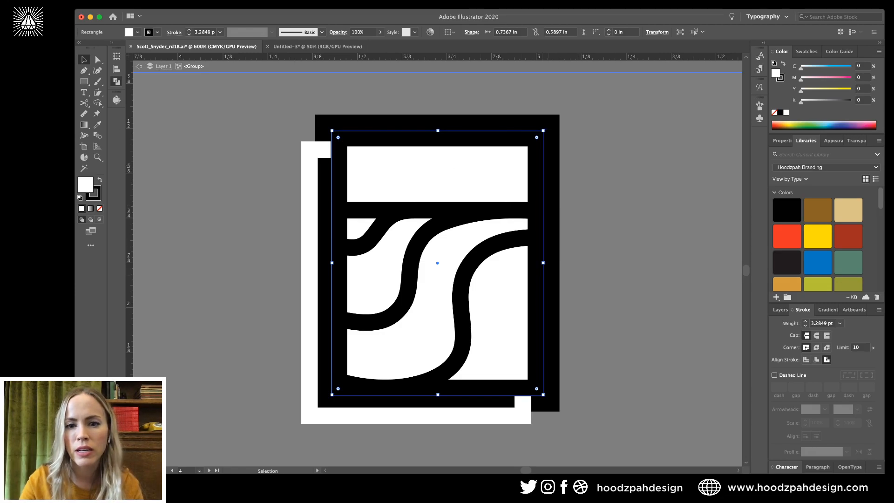
pyautogui.moveTo(542, 131); pyautogui.dragTo(548, 125)
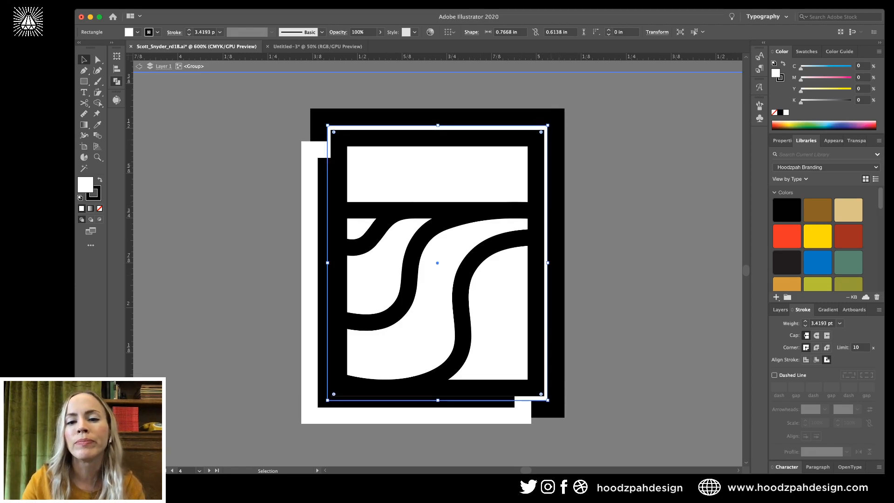
pyautogui.moveTo(547, 126); pyautogui.dragTo(557, 113)
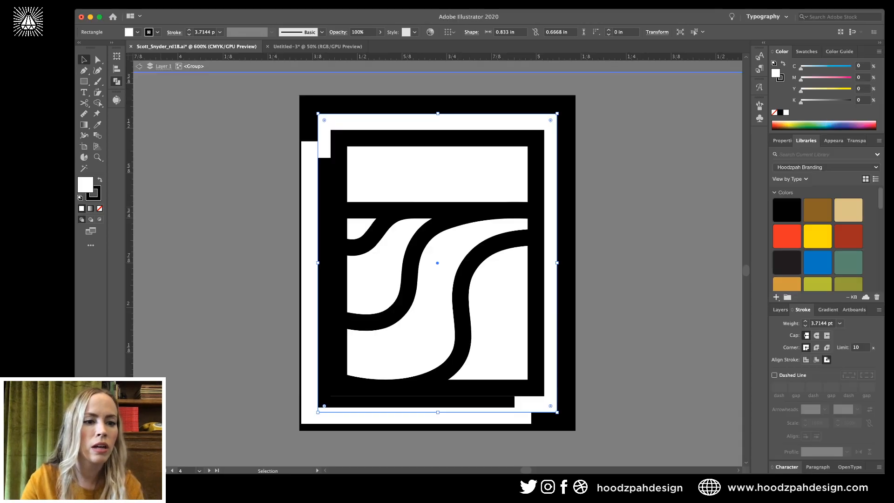
pyautogui.click(96, 197)
pyautogui.click(99, 209)
pyautogui.doubleClick(642, 159)
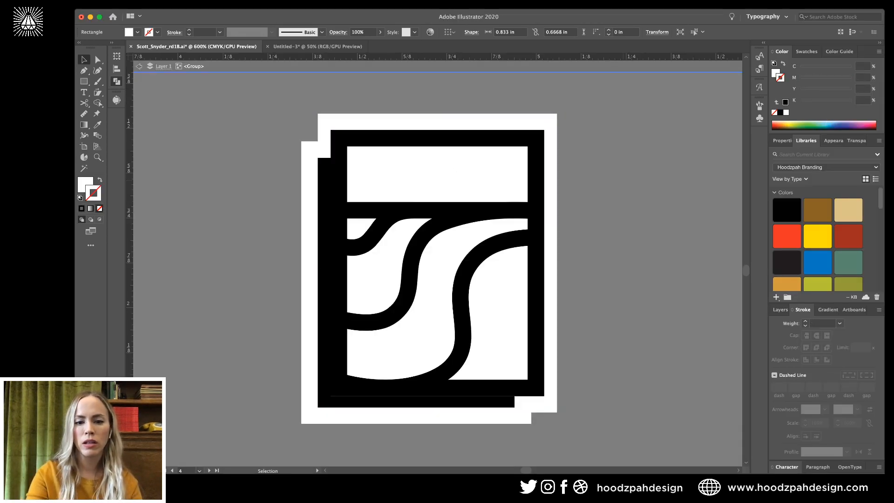
pyautogui.press('super+minus')
pyautogui.press('super+minus')
pyautogui.press('super+minus')
pyautogui.press('super+minus')
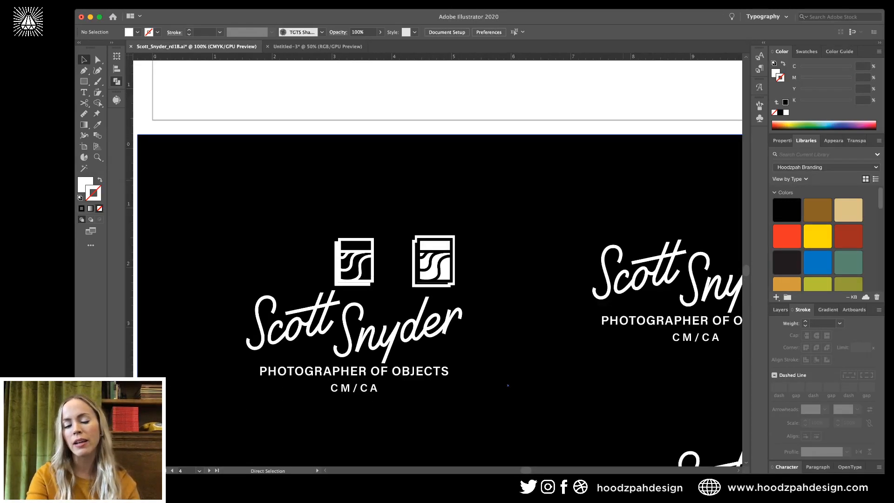
# Remove the duplicate second camera icon from the lockup group.
pyautogui.press('super+minus')
pyautogui.press('super+plus')
pyautogui.press('super+plus')
pyautogui.click(439, 284)
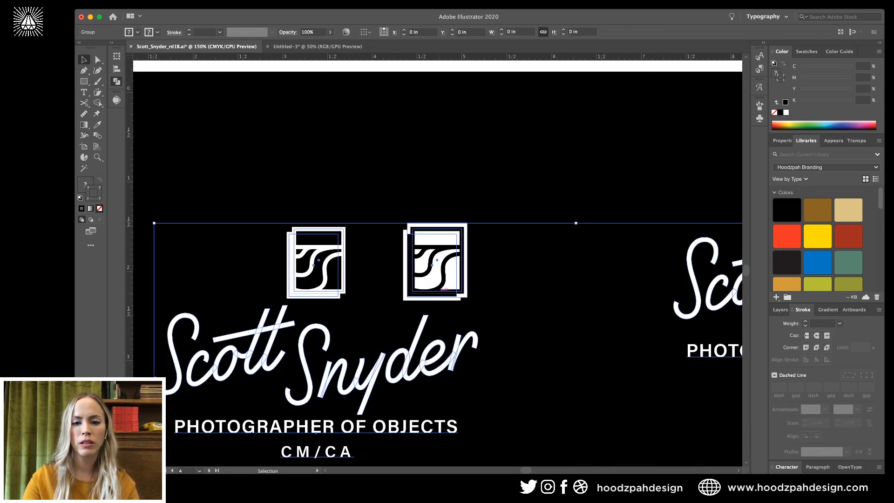
pyautogui.doubleClick(442, 285)
pyautogui.moveTo(436, 279); pyautogui.dragTo(494, 279)
pyautogui.press('Delete')
pyautogui.press('Escape')
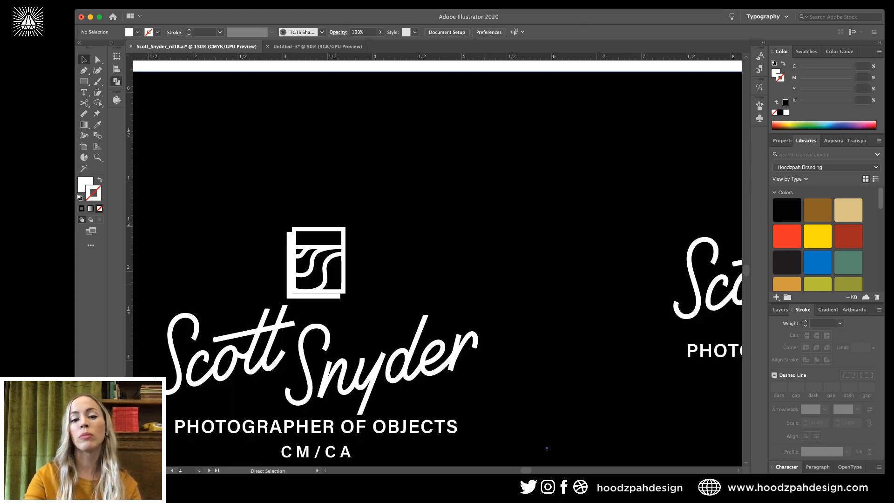
pyautogui.press('super+minus')
pyautogui.press('super+minus')
pyautogui.press('super+minus')
pyautogui.press('super+plus')
pyautogui.press('super+plus')
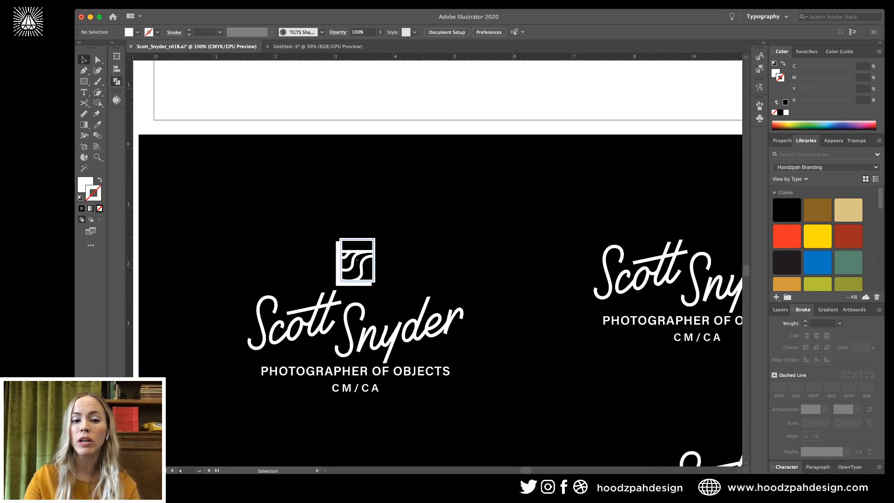
pyautogui.press('super+a')
# Check the icon's nested groups and the black background rectangle, leaving the lockups in place.
pyautogui.doubleClick(356, 261)
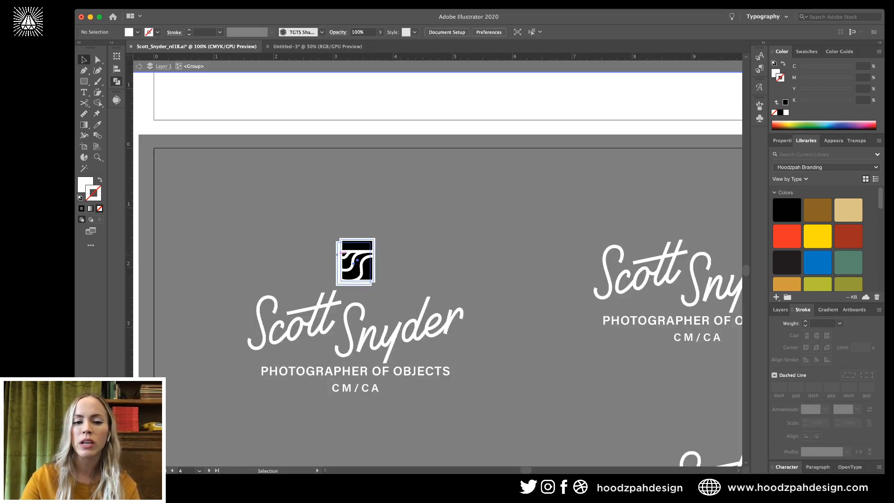
pyautogui.doubleClick(342, 253)
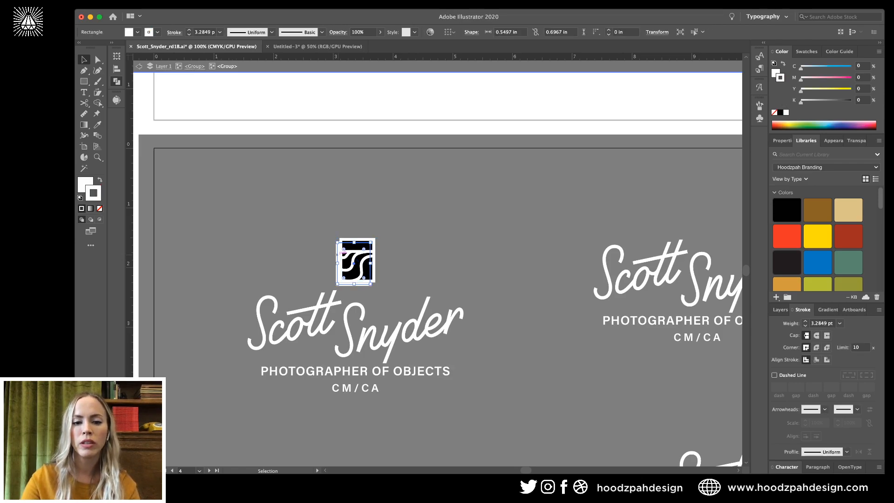
pyautogui.doubleClick(512, 233)
pyautogui.scroll(-3, 512, 233)
pyautogui.click(512, 233)
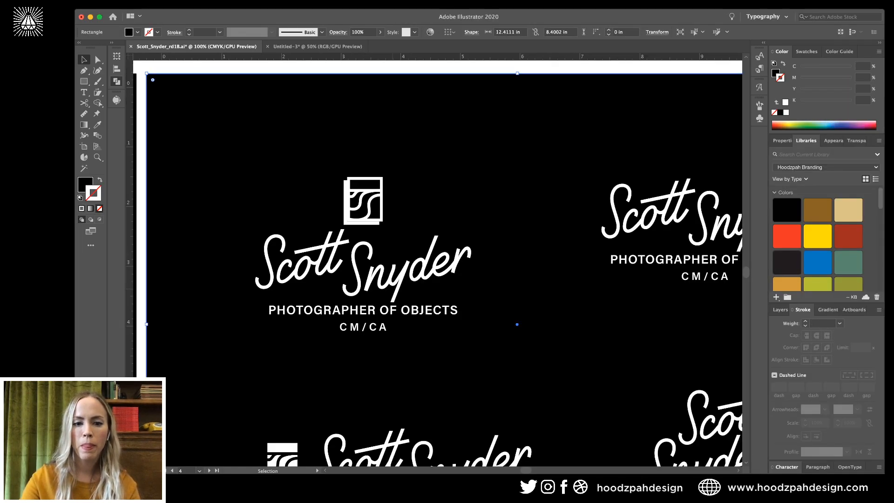
pyautogui.press('super+minus')
pyautogui.press('v')
pyautogui.click(395, 223)
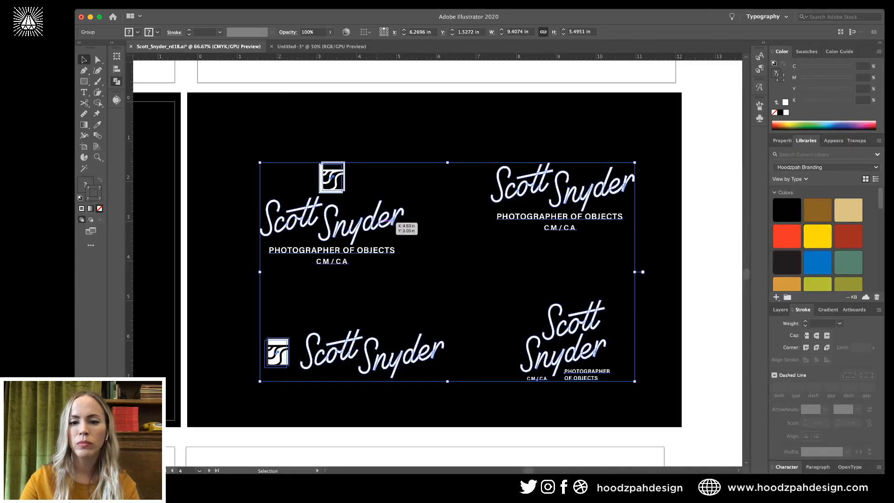
pyautogui.moveTo(378, 223); pyautogui.dragTo(693, 199)
pyautogui.press('super+z')
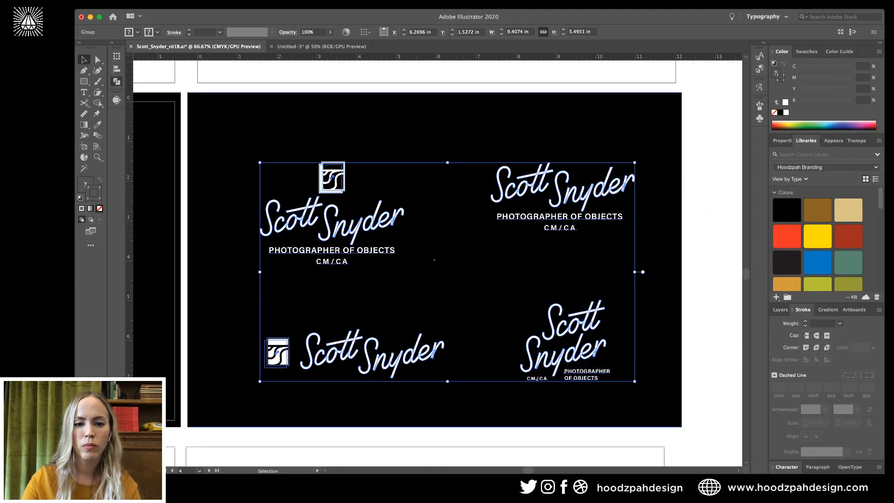
# Paste a copy of the square icon in the lockups group, then delete the extra copy.
pyautogui.doubleClick(380, 222)
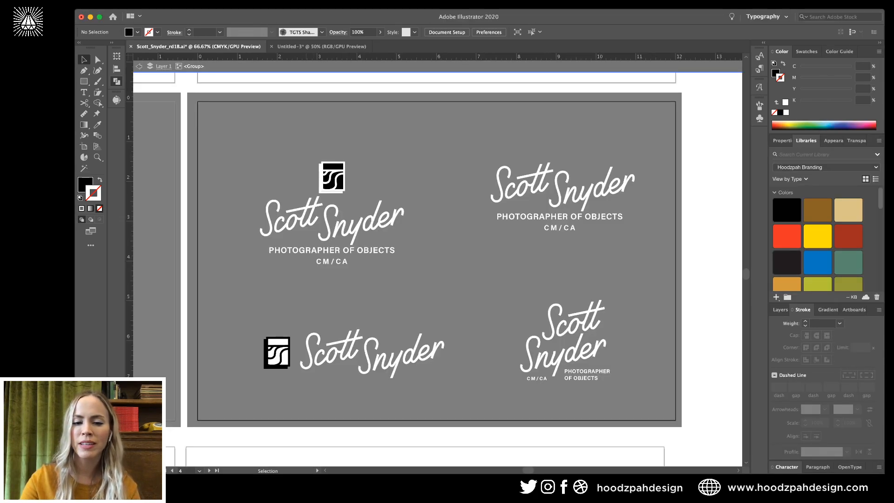
pyautogui.click(409, 358)
pyautogui.click(419, 298)
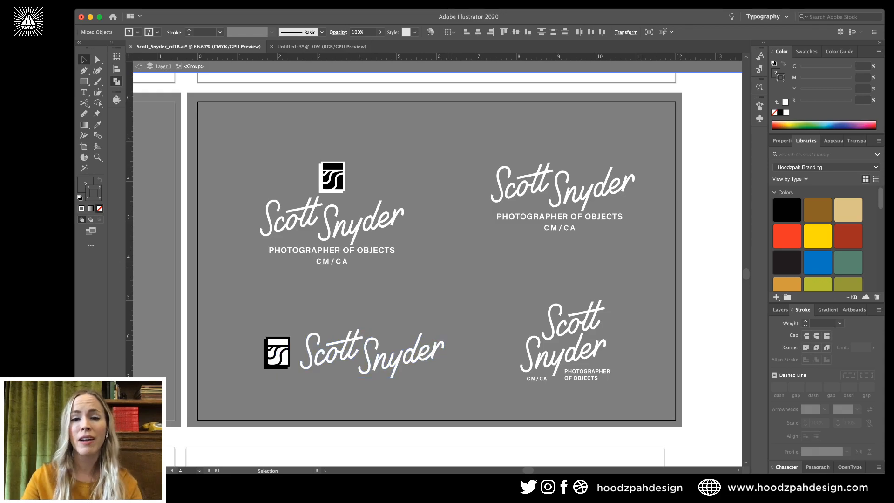
pyautogui.moveTo(418, 298); pyautogui.dragTo(447, 330)
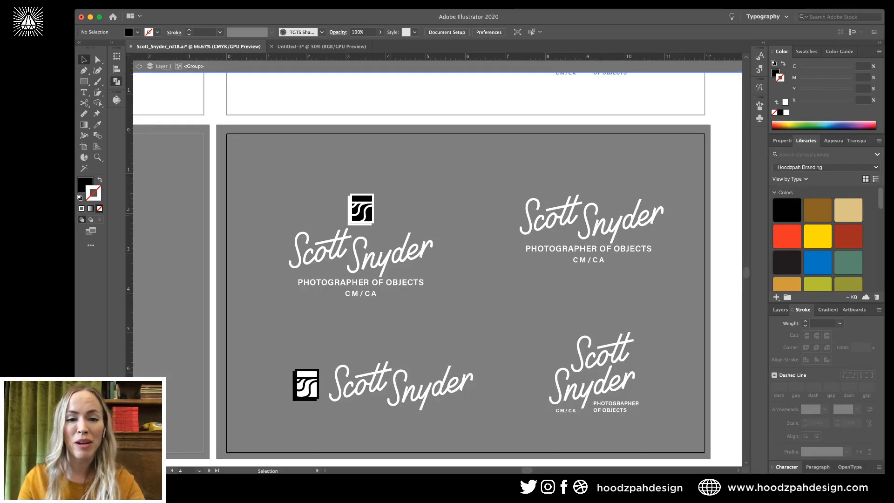
pyautogui.press('super+f')
pyautogui.press('super+shift+a')
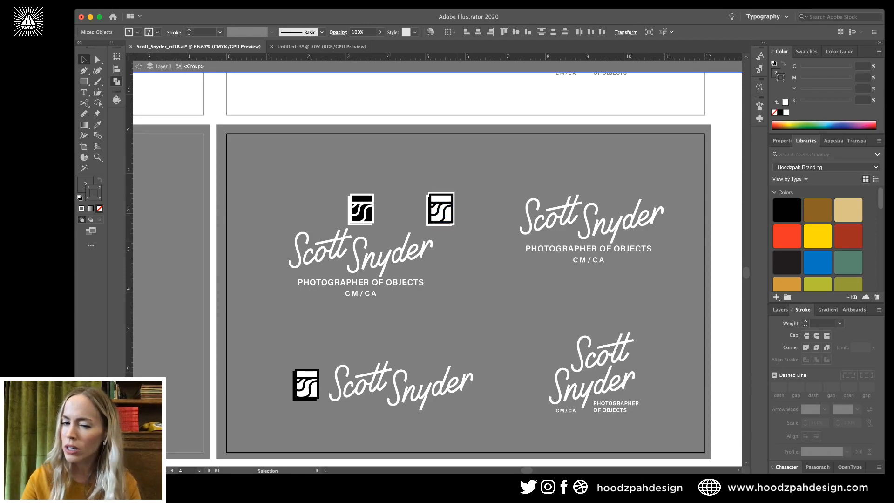
pyautogui.doubleClick(475, 235)
pyautogui.click(450, 212)
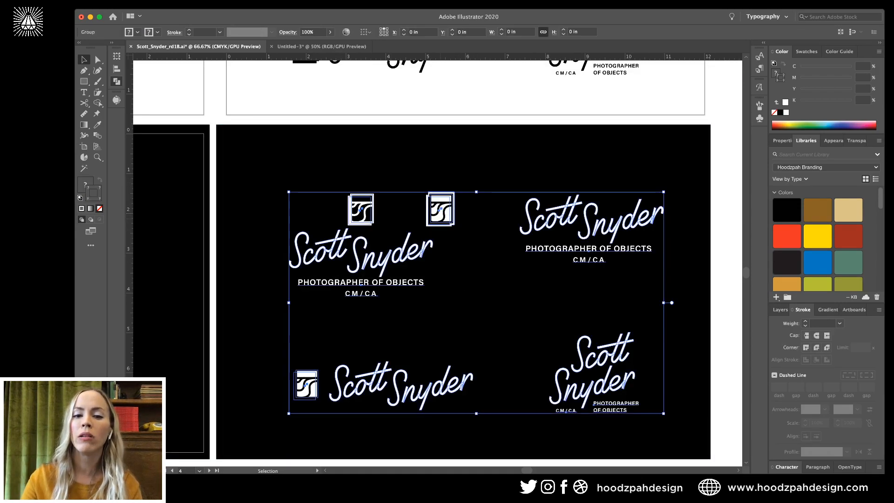
pyautogui.doubleClick(450, 212)
pyautogui.click(441, 208)
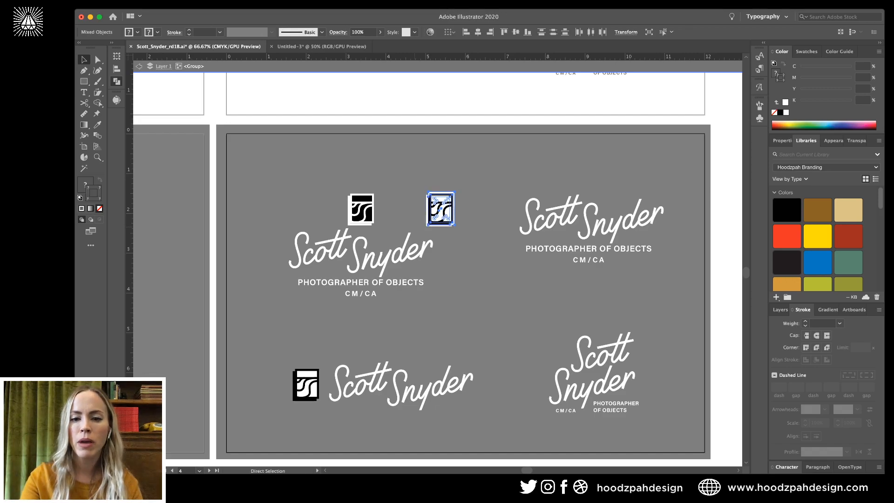
pyautogui.press('Delete')
pyautogui.press('super+minus')
pyautogui.press('super+minus')
pyautogui.press('super+minus')
pyautogui.press('Escape')
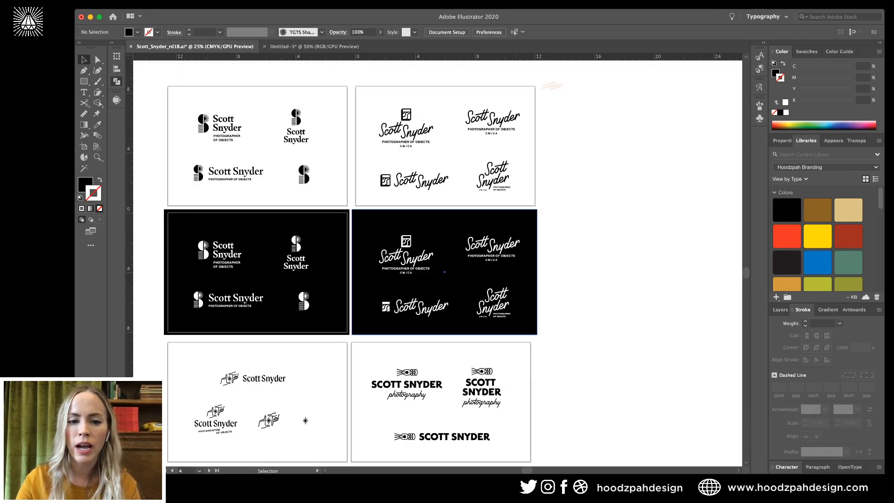
# Paste the white-outlined icon over the top lockup's icon and line it up with the base icon.
pyautogui.moveTo(579, 224); pyautogui.dragTo(598, 323)
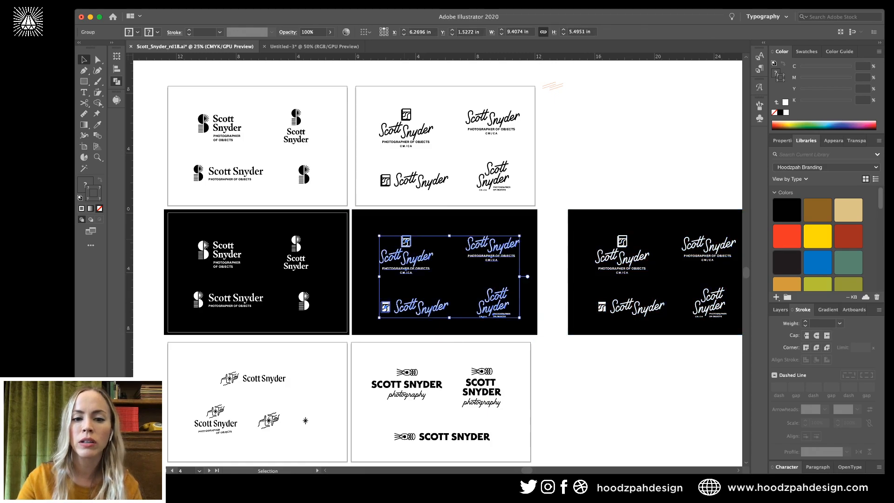
pyautogui.doubleClick(408, 242)
pyautogui.click(407, 241)
pyautogui.press('Delete')
pyautogui.press('super+equal')
pyautogui.press('super+equal')
pyautogui.press('super+equal')
pyautogui.press('super+equal')
pyautogui.press('super+equal')
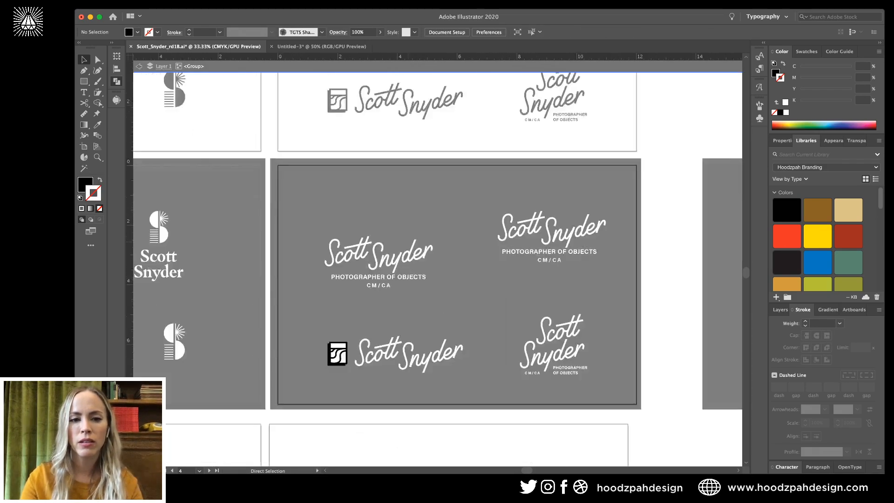
pyautogui.press('super+z')
pyautogui.moveTo(407, 241); pyautogui.dragTo(453, 321)
pyautogui.press('super+f')
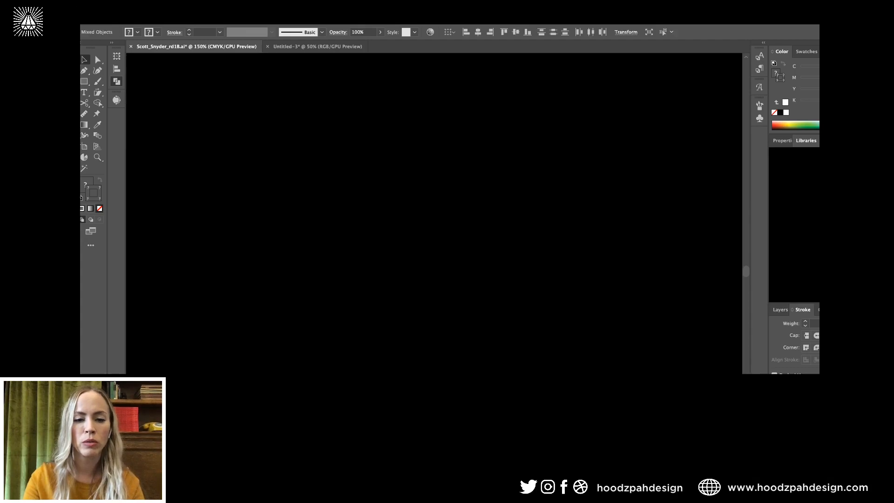
pyautogui.hotkey('shift', 'Left')
pyautogui.hotkey('shift', 'Left')
pyautogui.hotkey('shift', 'Left')
pyautogui.hotkey('shift', 'Left')
pyautogui.hotkey('shift', 'Left')
pyautogui.hotkey('shift', 'Left')
pyautogui.hotkey('shift', 'Left')
pyautogui.hotkey('shift', 'Left')
pyautogui.hotkey('shift', 'Left')
pyautogui.hotkey('shift', 'Left')
pyautogui.hotkey('shift', 'Left')
pyautogui.hotkey('shift', 'Left')
pyautogui.hotkey('shift', 'Left')
pyautogui.hotkey('shift', 'Left')
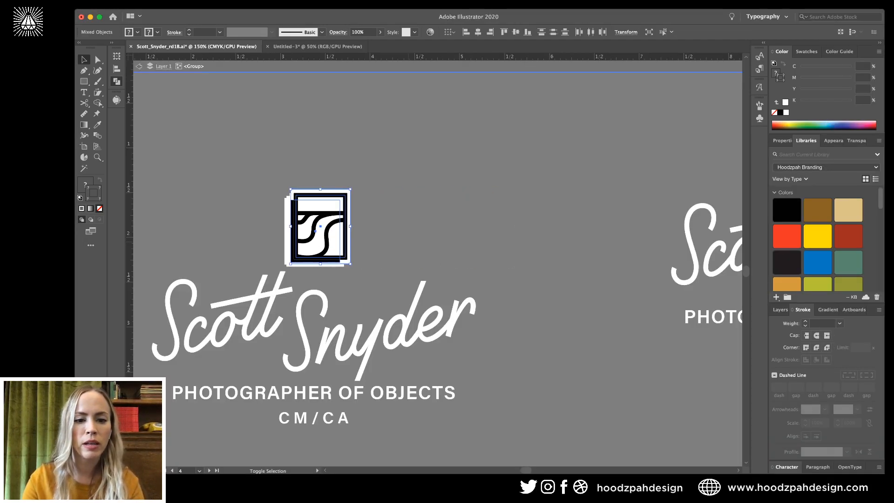
pyautogui.press('super+x')
# Delete the original base icon and paste the white-outlined icon in its place.
pyautogui.click(323, 238)
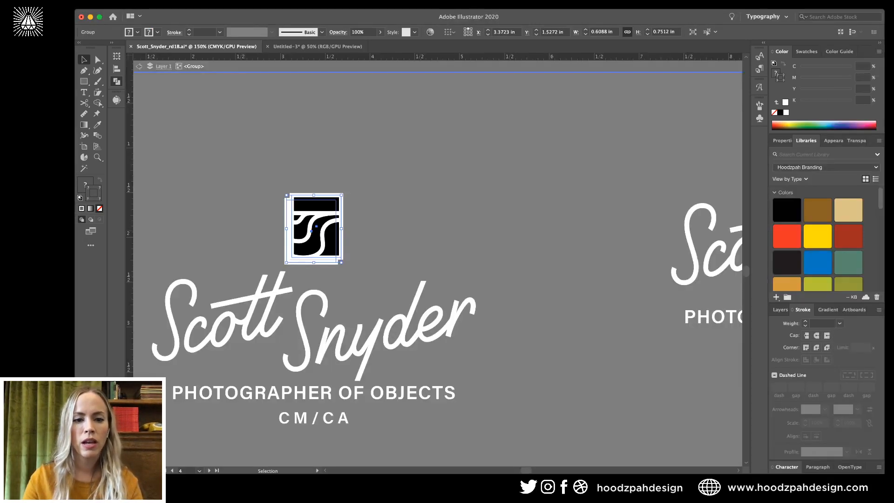
pyautogui.press('Delete')
pyautogui.press('super+f')
pyautogui.press('super+shift+a')
pyautogui.press('super+minus')
pyautogui.press('super+minus')
pyautogui.press('super+minus')
pyautogui.press('super+minus')
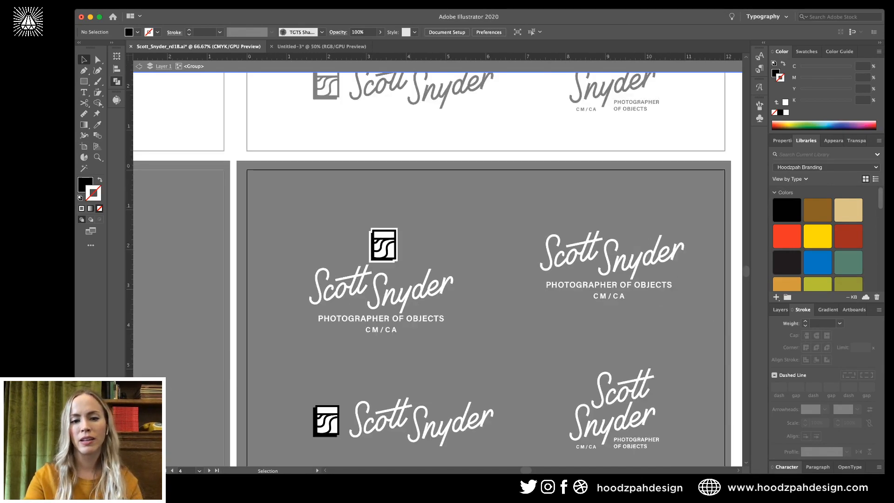
pyautogui.press('super+plus')
pyautogui.press('super+plus')
pyautogui.press('super+plus')
pyautogui.press('super+plus')
pyautogui.press('super+plus')
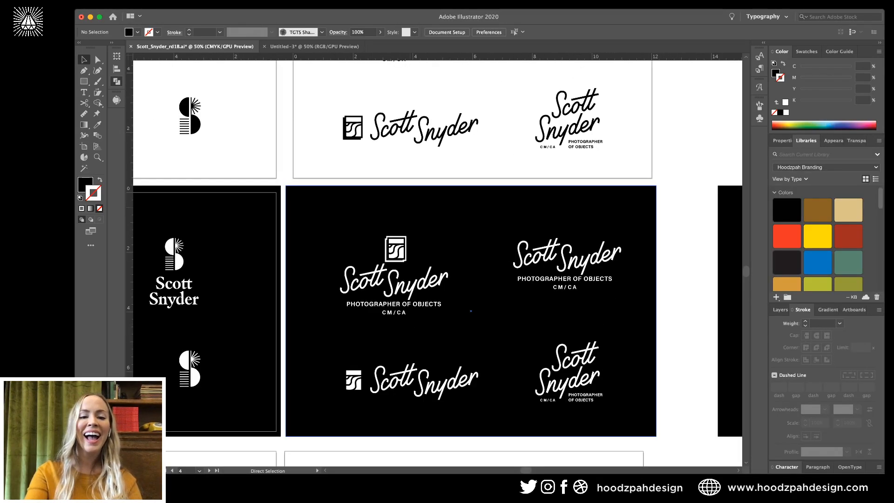
pyautogui.moveTo(284, 182); pyautogui.dragTo(421, 214)
# Check the icon's white frame and the black background with Direct Selection, then select all logos.
pyautogui.click(96, 56)
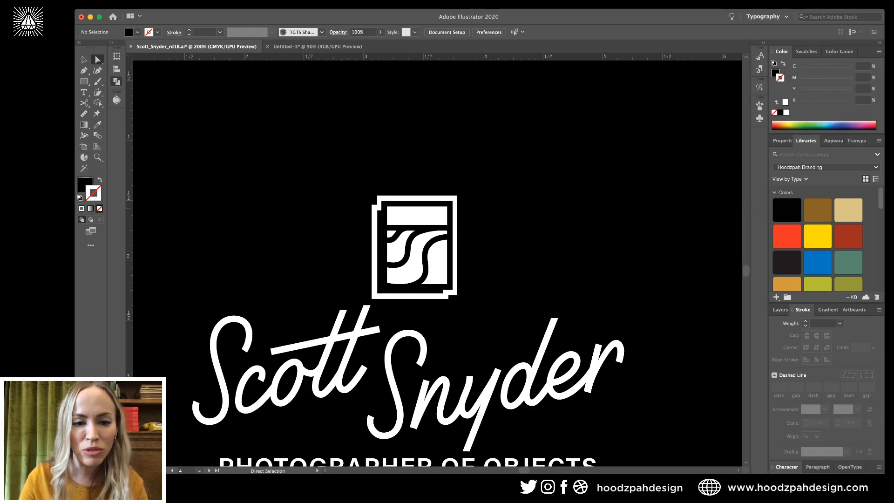
pyautogui.click(379, 202)
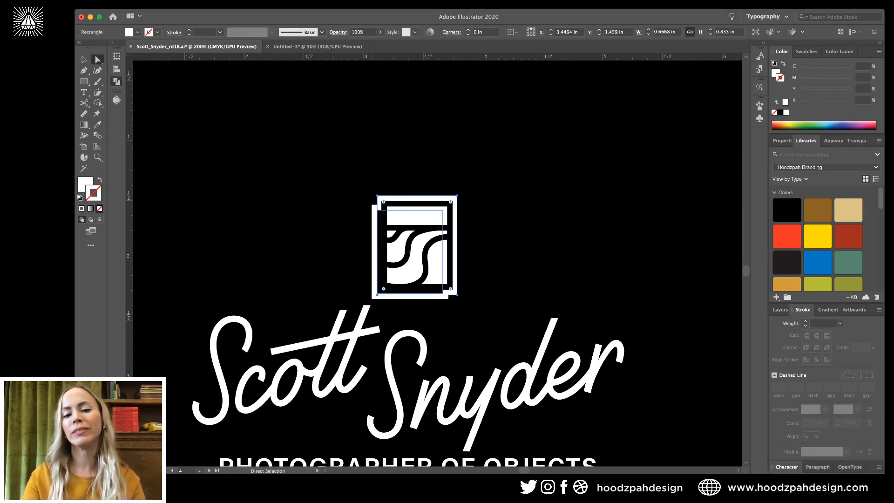
pyautogui.click(493, 233)
pyautogui.press('super+minus')
pyautogui.press('super+minus')
pyautogui.press('super+minus')
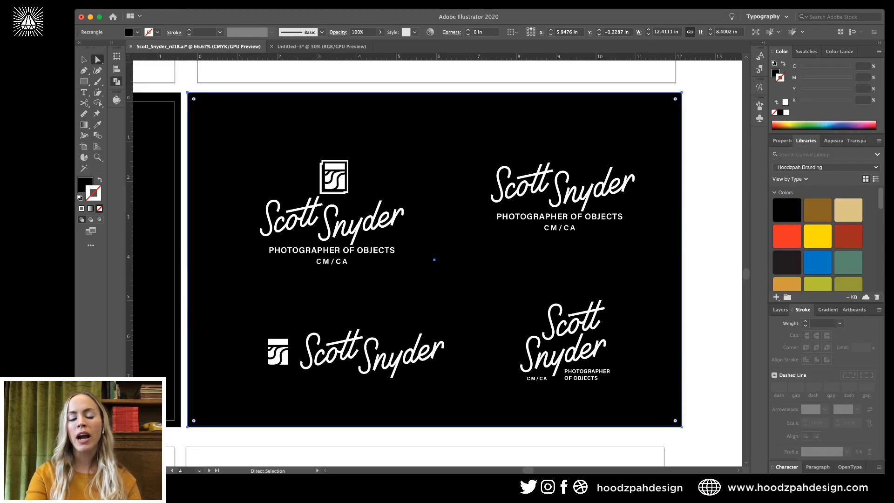
pyautogui.scroll(-2, 435, 259)
pyautogui.hscroll(-2, 435, 259)
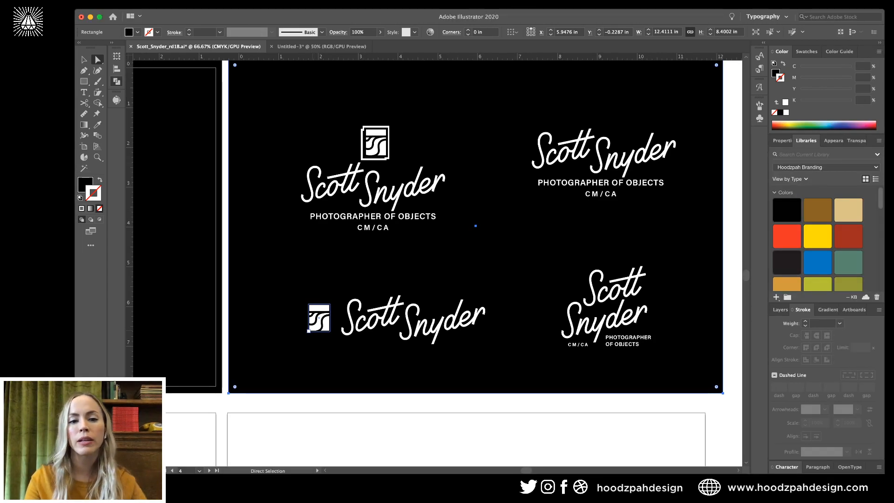
pyautogui.press('v')
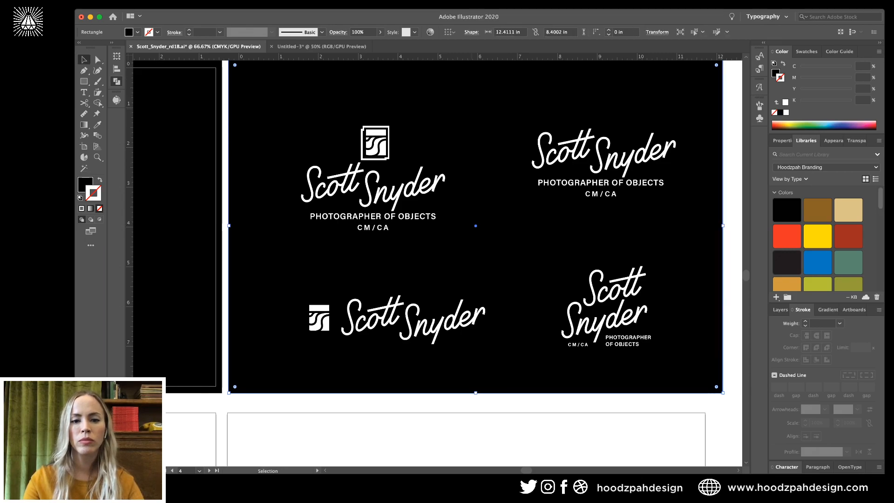
pyautogui.scroll(1, 437, 263)
pyautogui.hscroll(-1, 438, 263)
pyautogui.keyDown('shift'); pyautogui.moveTo(248, 71); pyautogui.dragTo(739, 401); pyautogui.keyUp('shift')
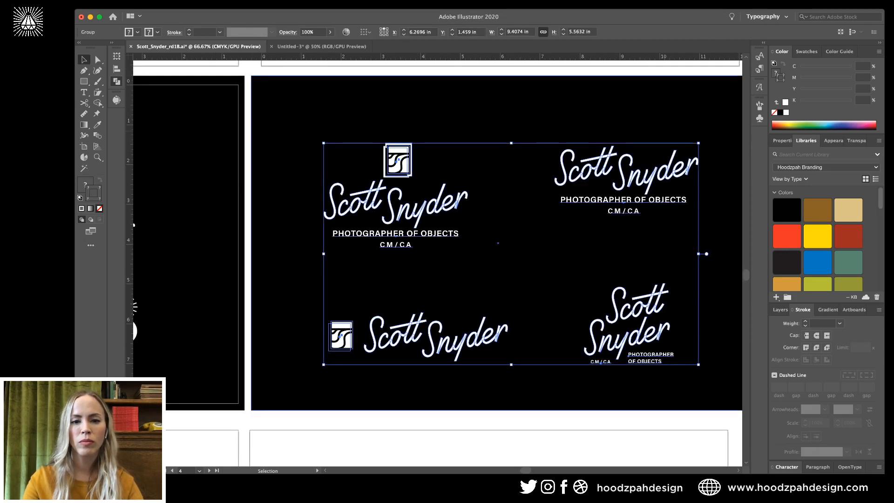
# Lock the black background rectangle and nudge the top lockup's icon up slightly.
pyautogui.click(508, 186)
pyautogui.press('super+2')
pyautogui.press('z')
pyautogui.moveTo(406, 139); pyautogui.dragTo(467, 141)
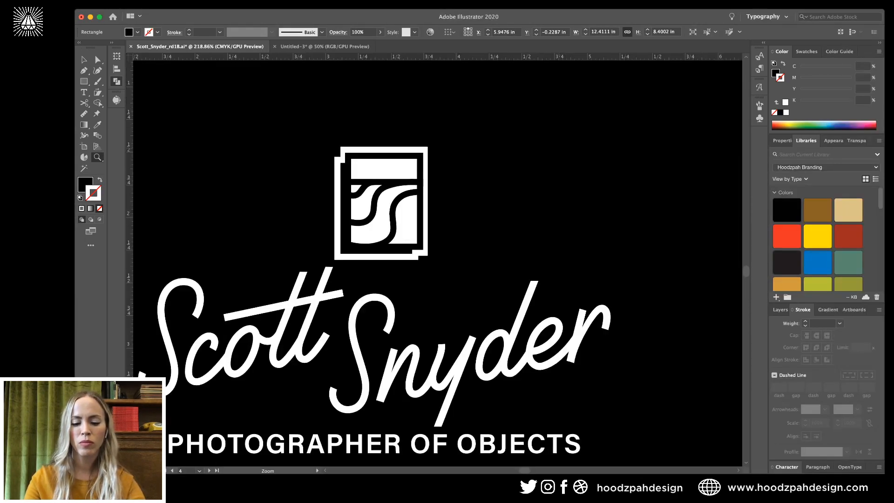
pyautogui.press('v')
pyautogui.doubleClick(425, 163)
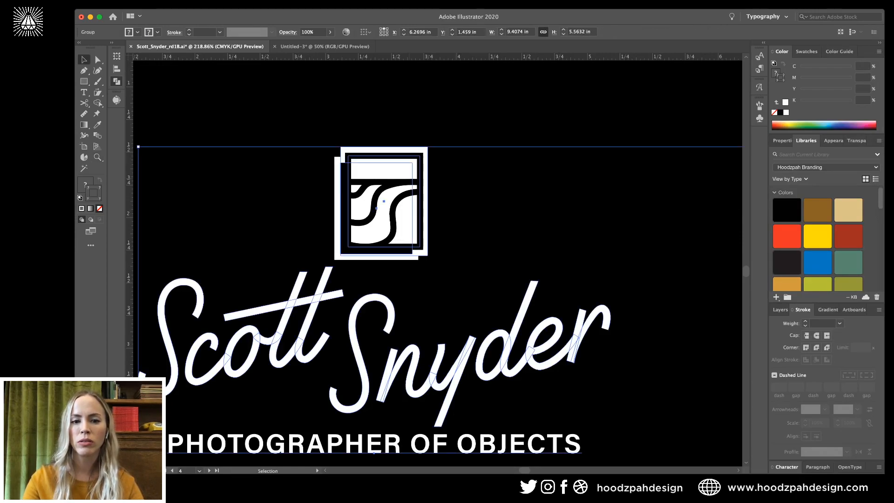
pyautogui.press('super+a')
pyautogui.press('Up')
pyautogui.press('Up')
pyautogui.press('Up')
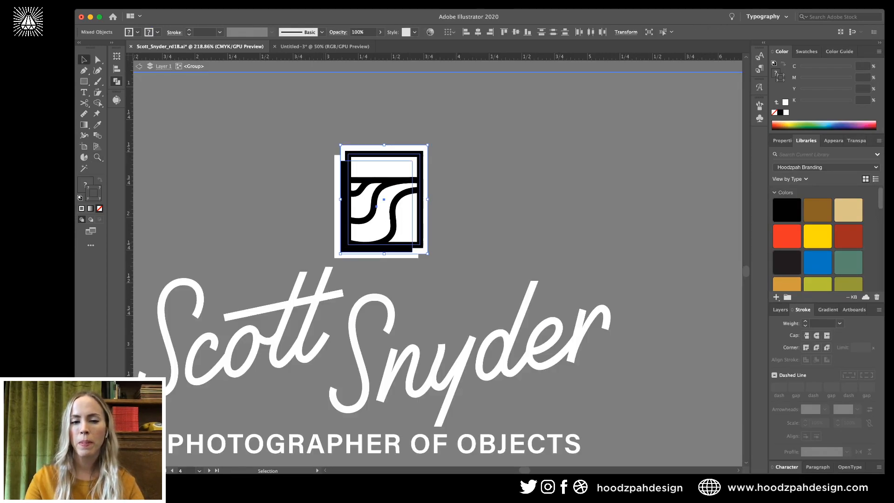
pyautogui.press('Escape')
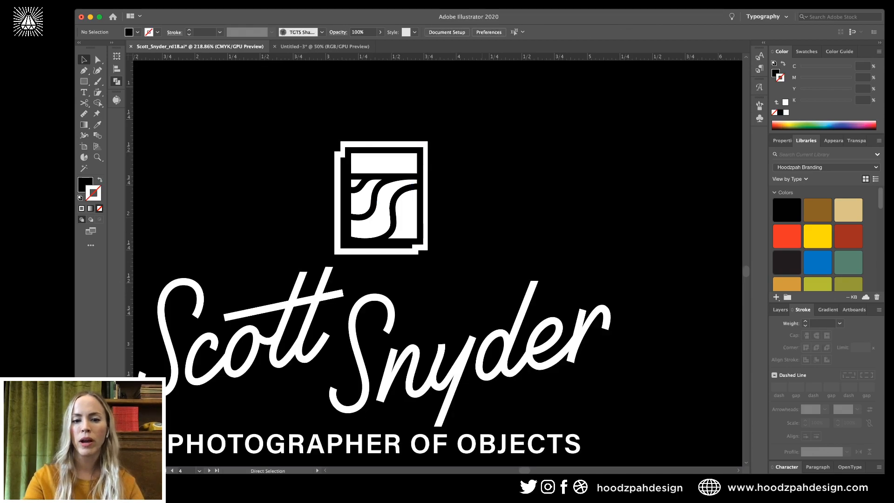
pyautogui.press('super+minus')
pyautogui.press('super+minus')
pyautogui.press('super+minus')
pyautogui.press('super+minus')
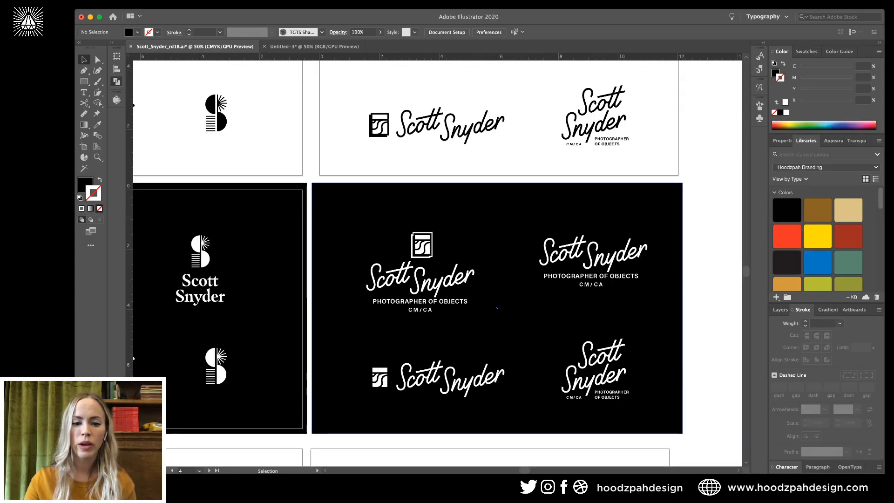
# Delete the stray edge around the lower-left camera icon on the black artboard.
pyautogui.click(442, 281)
pyautogui.press('super+plus')
pyautogui.press('super+plus')
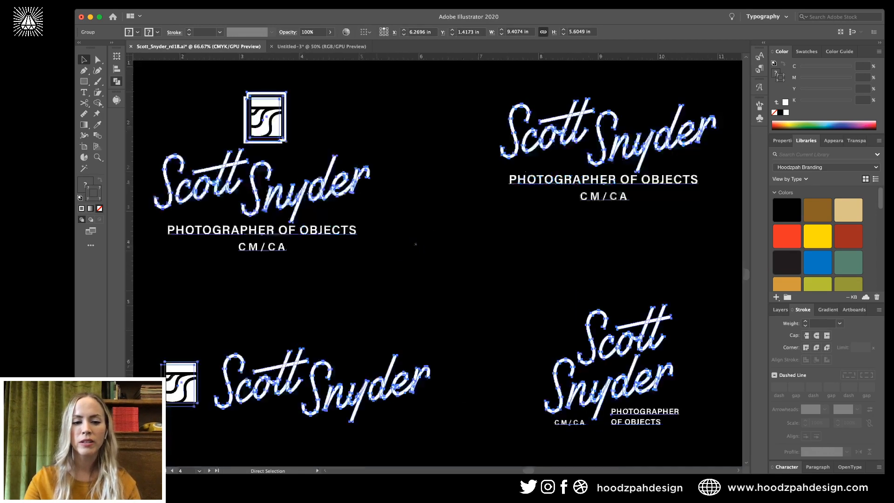
pyautogui.press('super+plus')
pyautogui.hscroll(-6, 437, 263)
pyautogui.scroll(-3, 437, 263)
pyautogui.press('a')
pyautogui.click(437, 251)
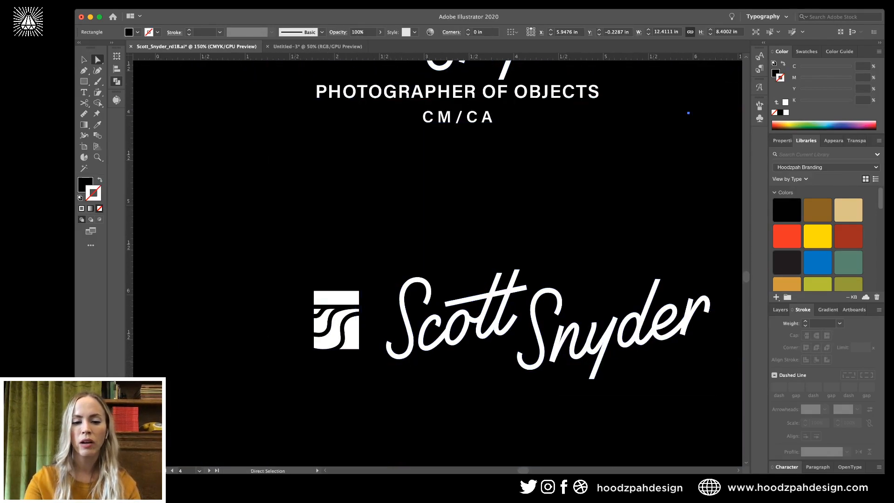
pyautogui.click(332, 356)
pyautogui.press('Delete')
pyautogui.press('Delete')
pyautogui.press('super+minus')
pyautogui.press('super+minus')
pyautogui.press('super+minus')
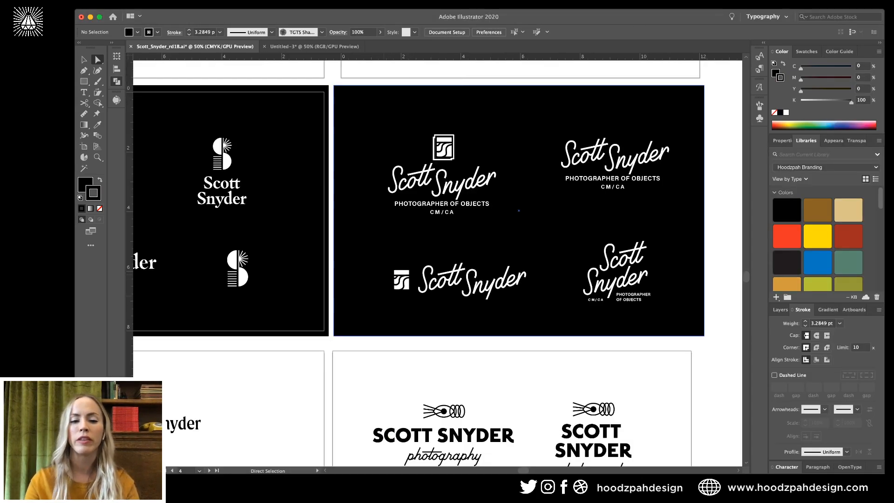
# Fill the lower-left icon's offset frame with white and nudge it slightly left and down.
pyautogui.keyDown('super'); pyautogui.click(402, 291); pyautogui.keyUp('super')
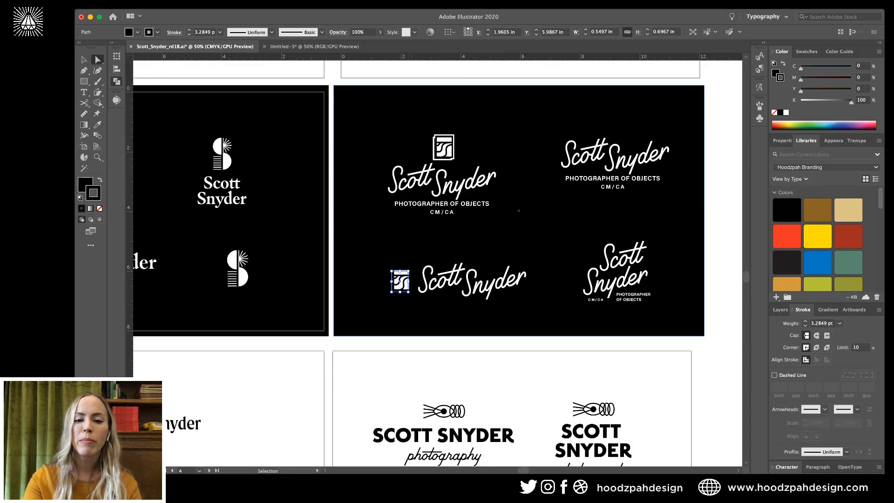
pyautogui.press('super+equal')
pyautogui.press('super+equal')
pyautogui.press('super+equal')
pyautogui.press('super+equal')
pyautogui.press('super+equal')
pyautogui.press('super+equal')
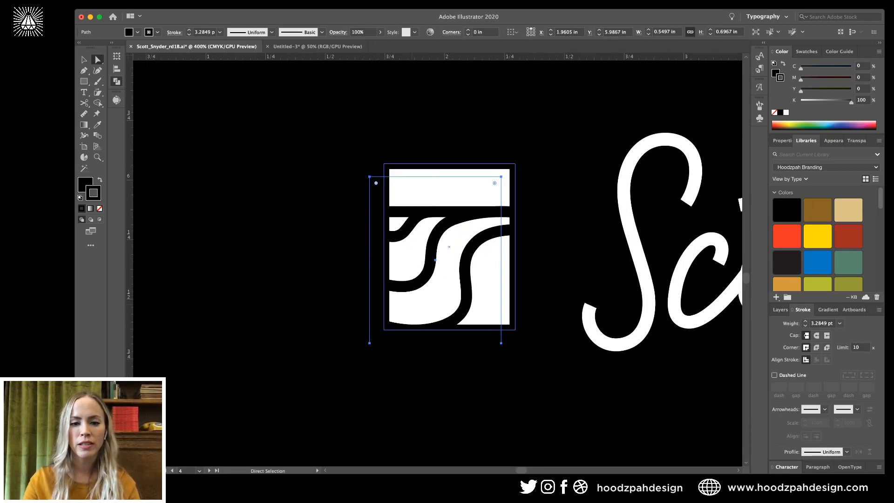
pyautogui.click(346, 293)
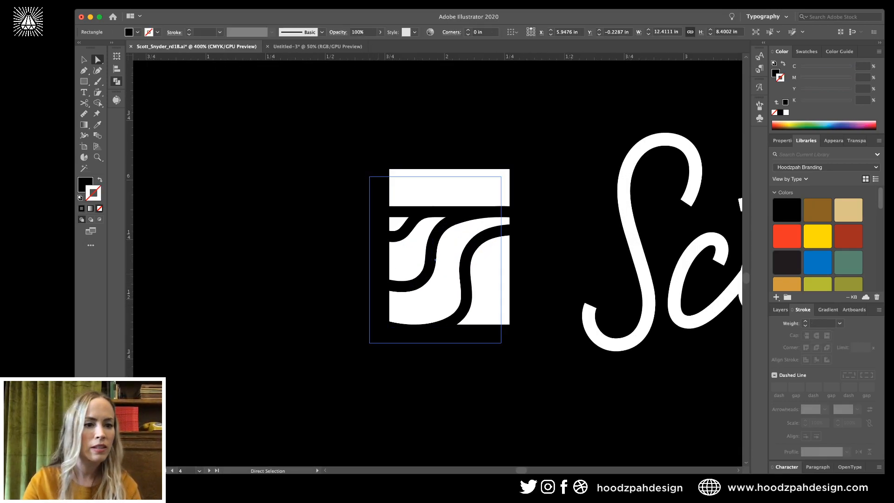
pyautogui.click(377, 293)
pyautogui.press('x')
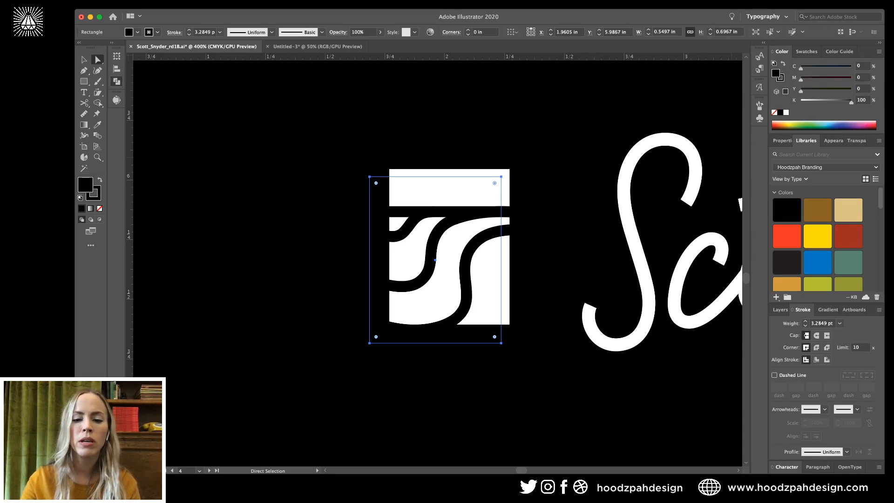
pyautogui.press('d')
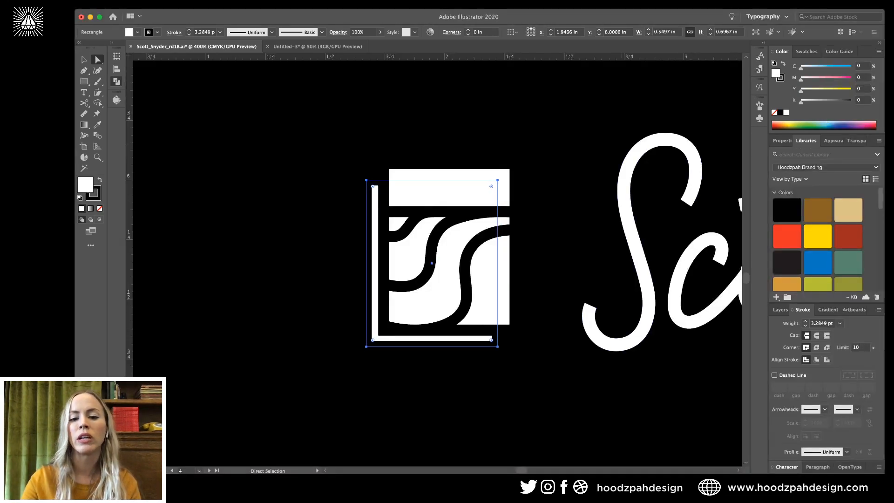
pyautogui.press('Left')
pyautogui.press('Down')
pyautogui.press('super+minus')
pyautogui.press('super+minus')
pyautogui.press('super+minus')
pyautogui.press('super+minus')
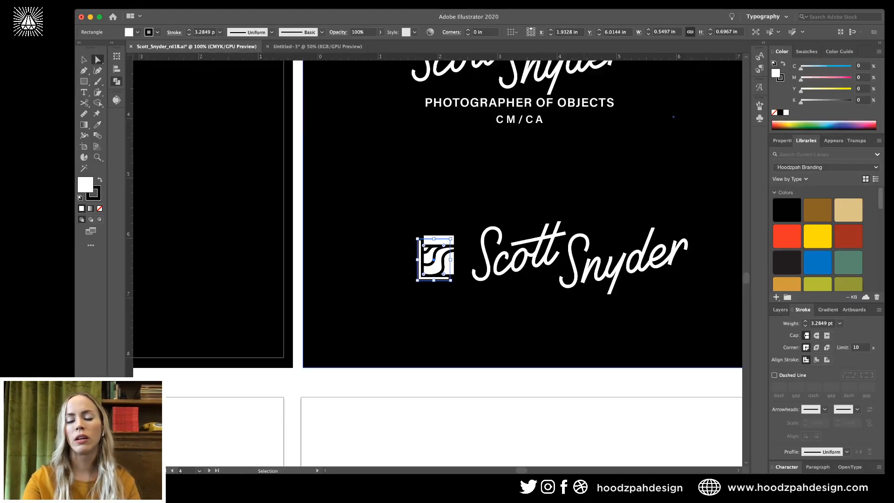
# Inside the lockup group, copy the bottom reversed camera icon up onto the top mark.
pyautogui.click(673, 116)
pyautogui.press('super+minus')
pyautogui.press('super+minus')
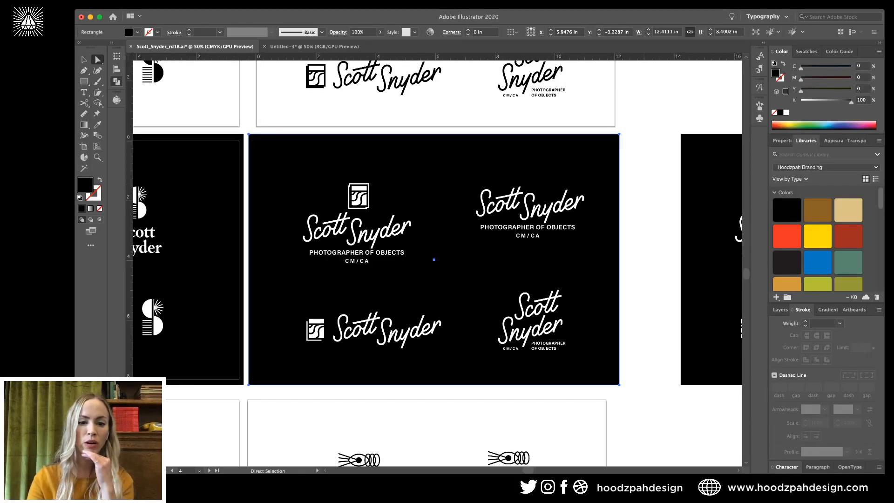
pyautogui.press('shift+super+a')
pyautogui.scroll(-1, 338, 317)
pyautogui.hscroll(-1, 338, 317)
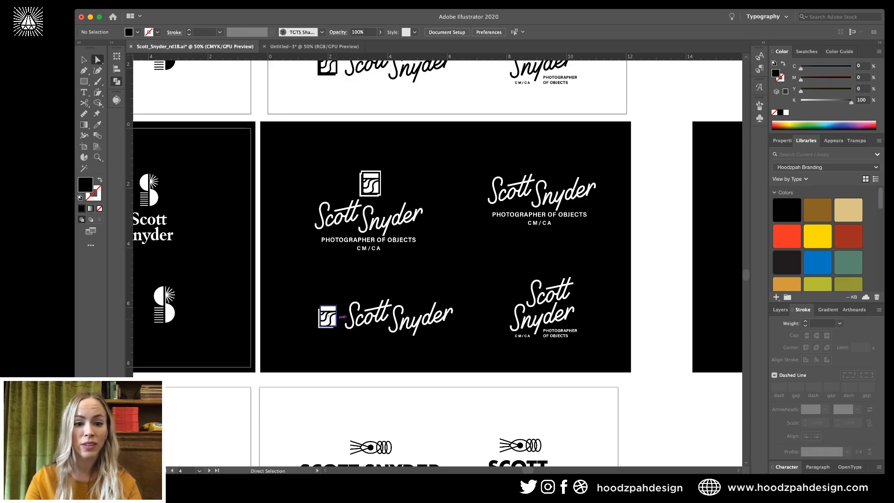
pyautogui.press('super+equal')
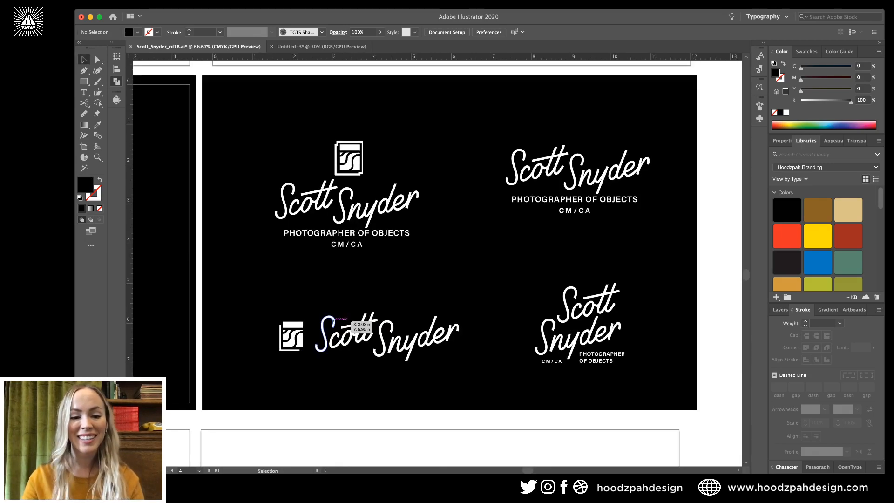
pyautogui.click(285, 344)
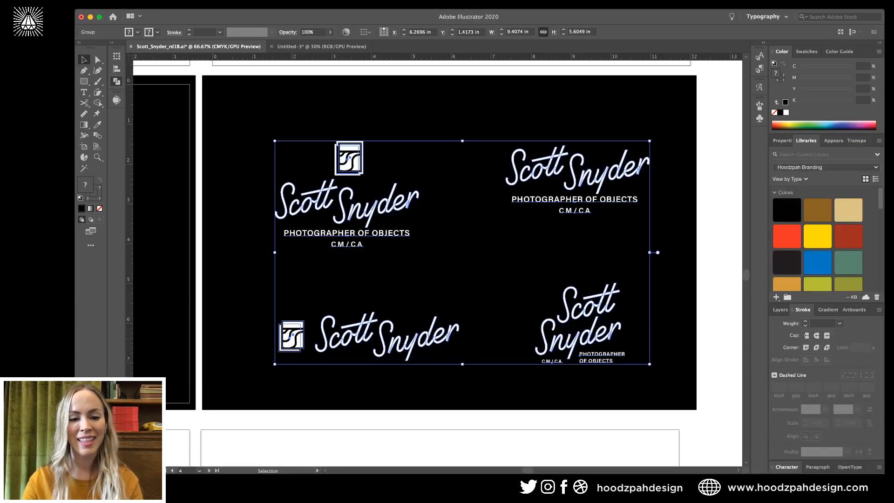
pyautogui.doubleClick(285, 343)
pyautogui.press('super+a')
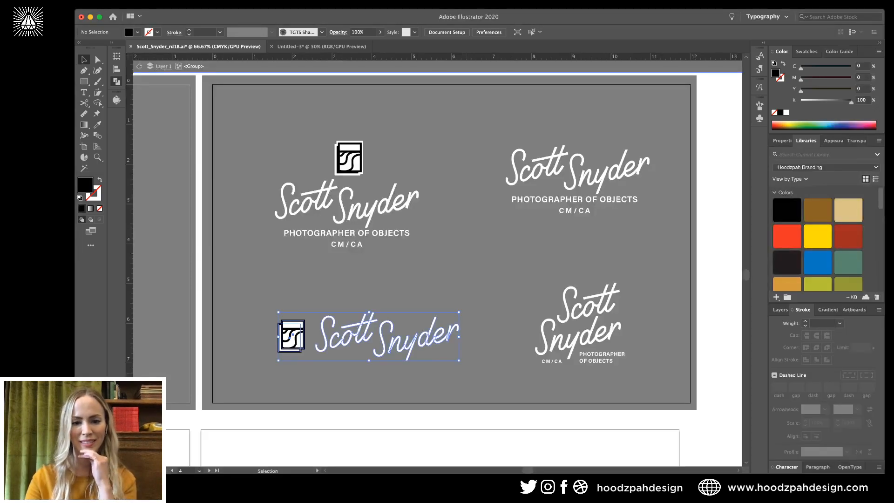
pyautogui.press('super+shift+a')
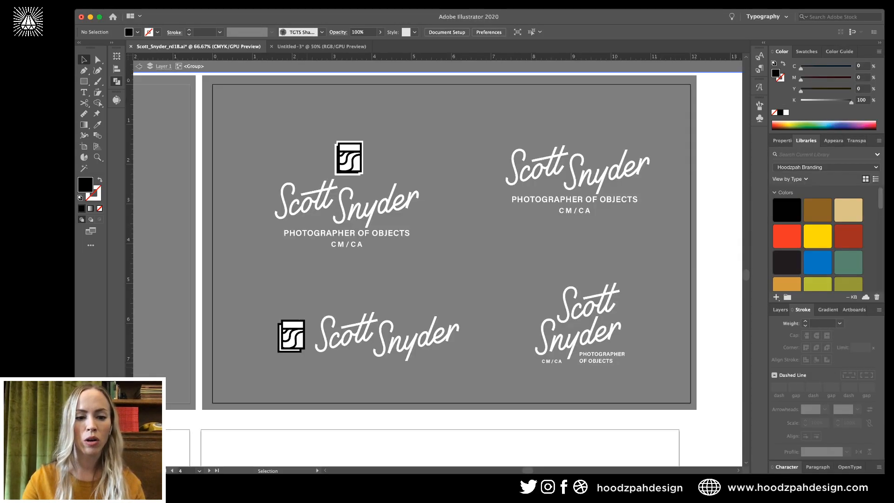
pyautogui.click(291, 335)
pyautogui.moveTo(291, 335); pyautogui.dragTo(351, 157)
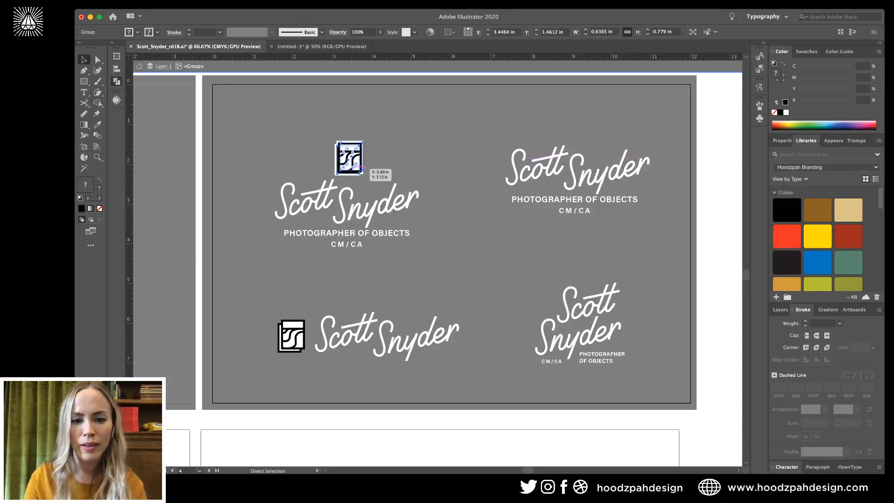
# Nudge the copied top icon into alignment, then view all artboards.
pyautogui.press('super+equal')
pyautogui.press('super+equal')
pyautogui.press('super+equal')
pyautogui.press('Left')
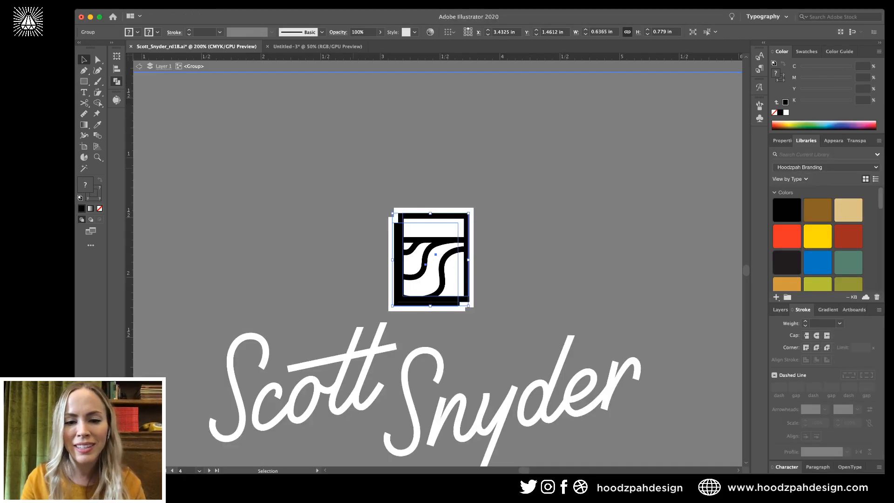
pyautogui.press('Right')
pyautogui.press('Up')
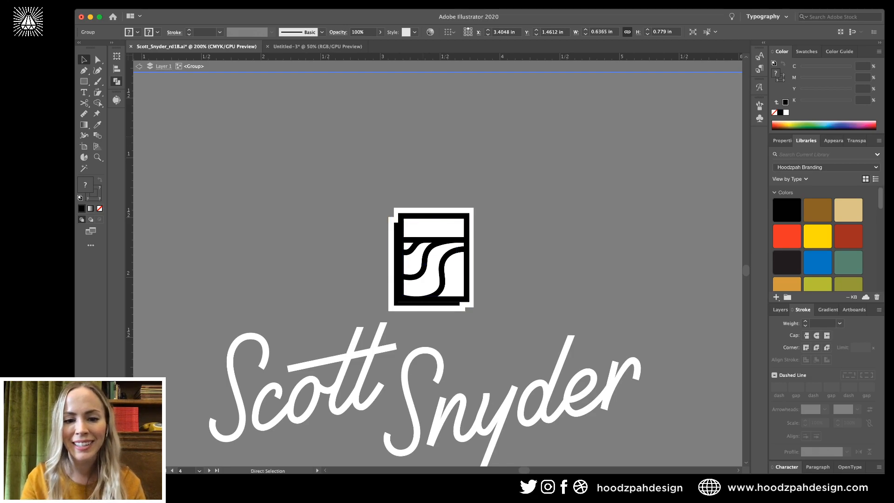
pyautogui.press('super+shift+a')
pyautogui.press('super+z')
pyautogui.press('a')
pyautogui.press('super+shift+z')
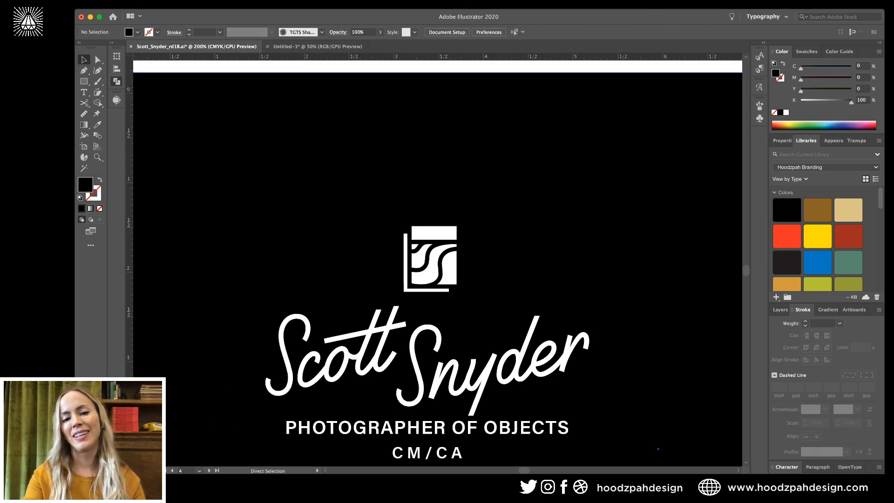
pyautogui.press('super+minus')
pyautogui.press('super+minus')
pyautogui.press('super+minus')
pyautogui.press('super+minus')
pyautogui.press('super+minus')
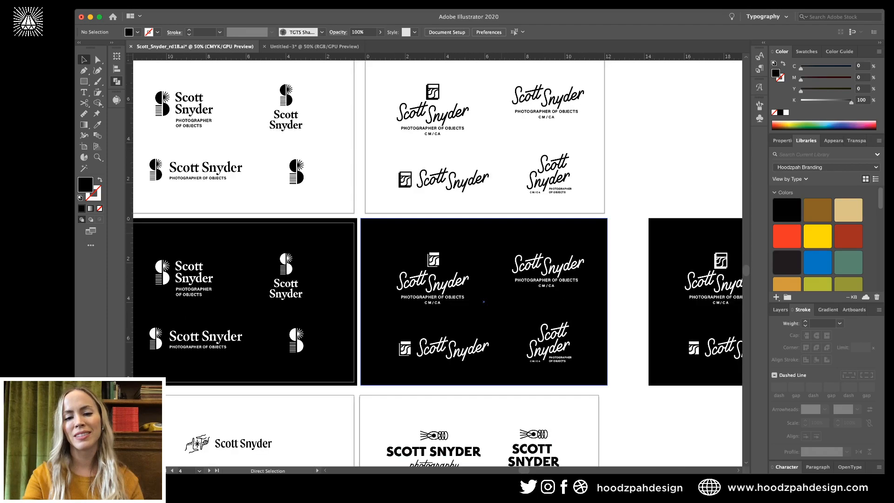
pyautogui.press('super+equal')
pyautogui.press('super+equal')
pyautogui.press('super+equal')
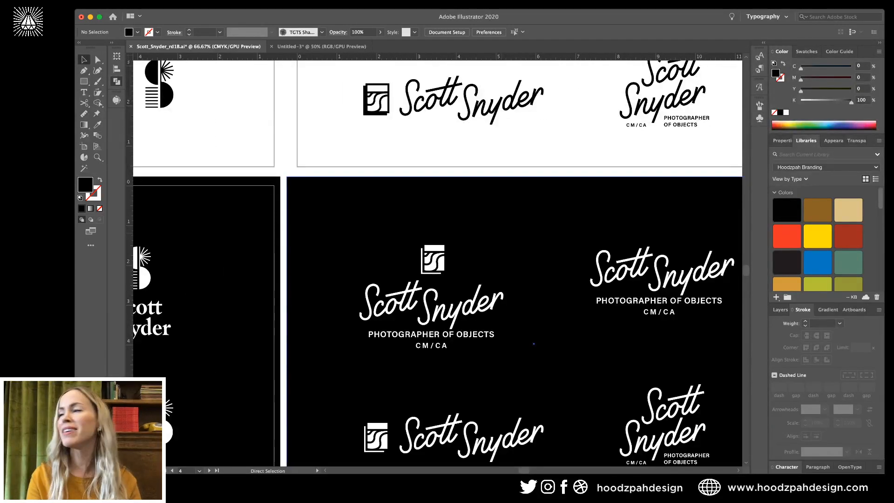
pyautogui.press('v')
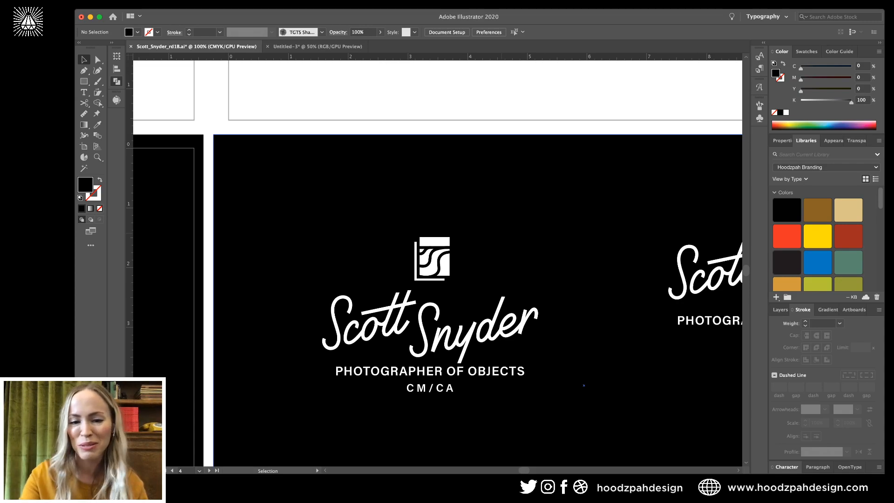
pyautogui.press('super+minus')
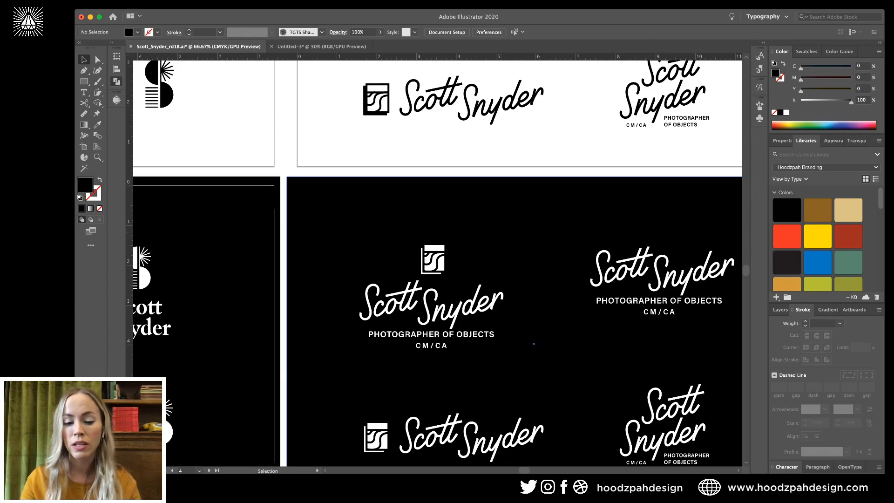
pyautogui.press('super+1')
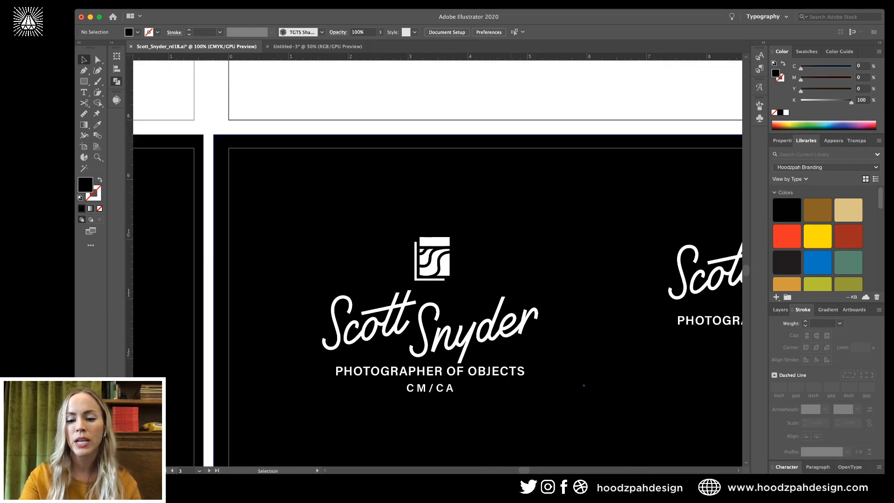
pyautogui.click(443, 262)
pyautogui.press('super+minus')
pyautogui.press('super+minus')
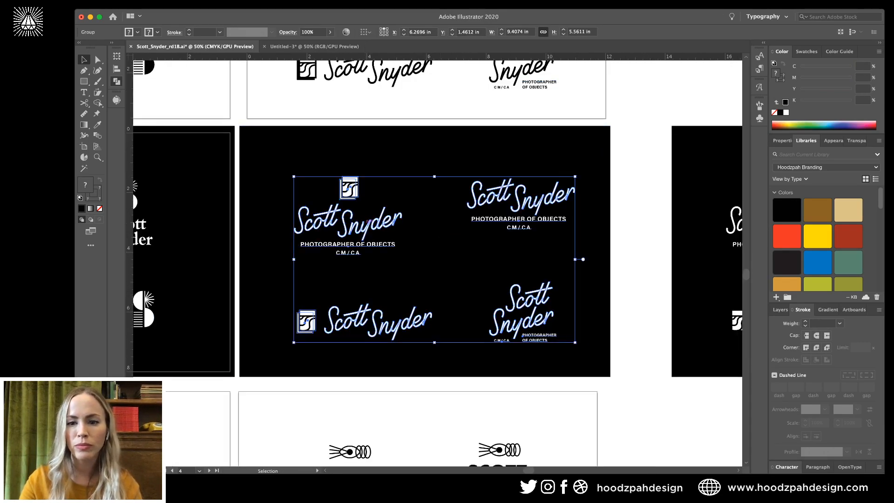
pyautogui.press('super+shift+a')
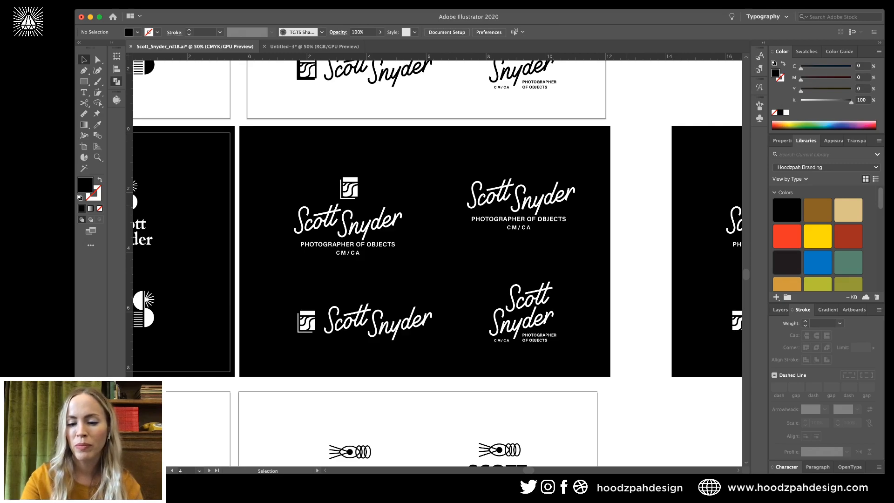
pyautogui.press('super+minus')
pyautogui.hscroll(-3, 434, 259)
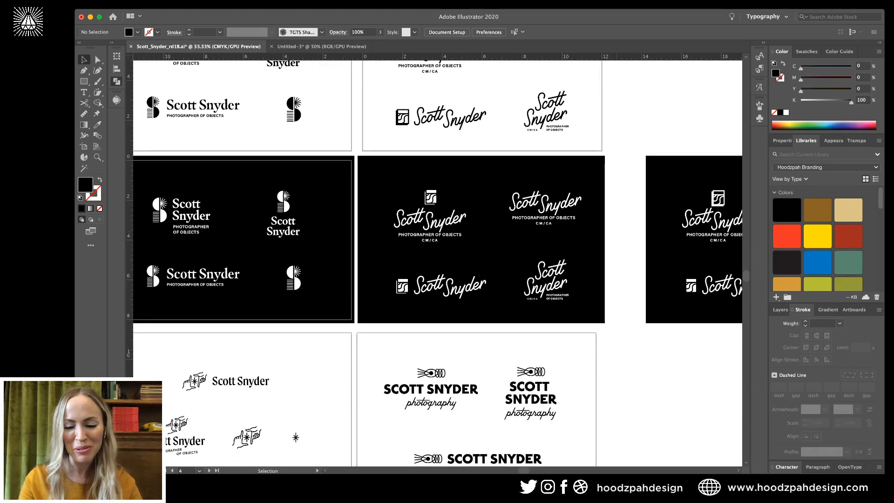
pyautogui.press('super+equal')
pyautogui.hscroll(-3, 435, 260)
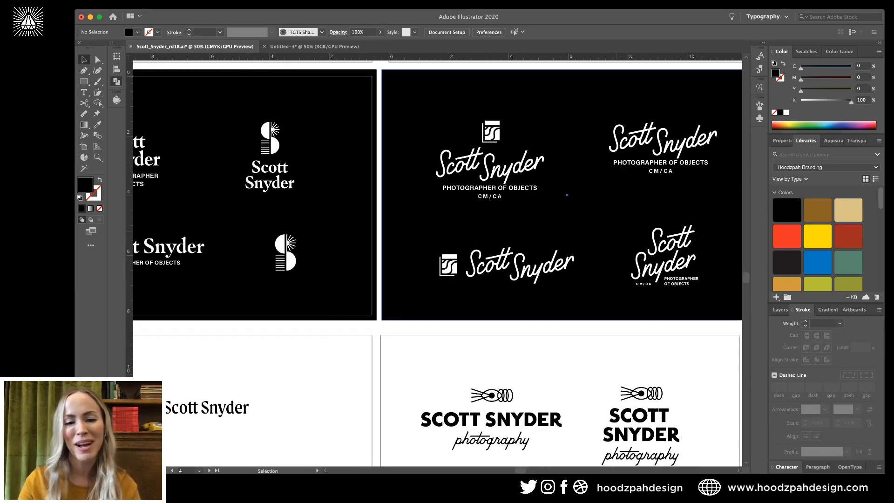
pyautogui.scroll(-5, 438, 260)
pyautogui.hscroll(-5, 438, 261)
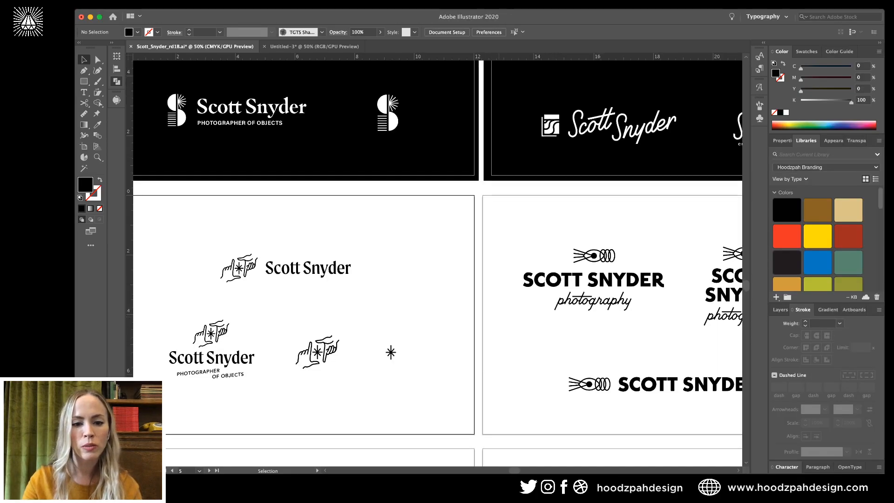
pyautogui.scroll(-5, 458, 259)
# Draw a black rectangle covering the artboard and move both black backgrounds onto Layer 2.
pyautogui.click(388, 294)
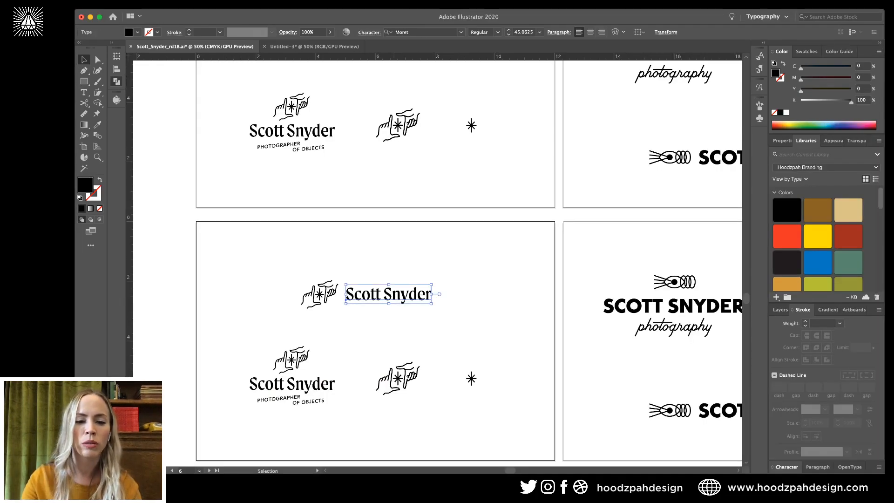
pyautogui.press('super+equal')
pyautogui.press('super+equal')
pyautogui.press('super+minus')
pyautogui.press('super+minus')
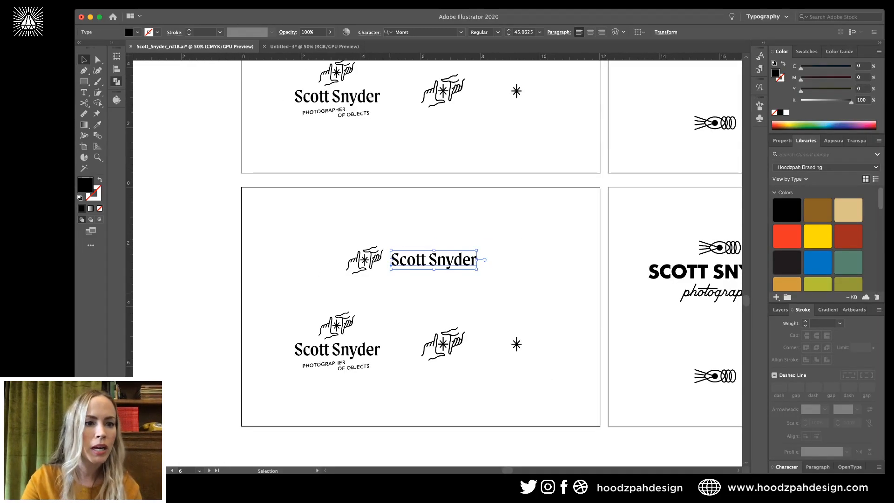
pyautogui.press('m')
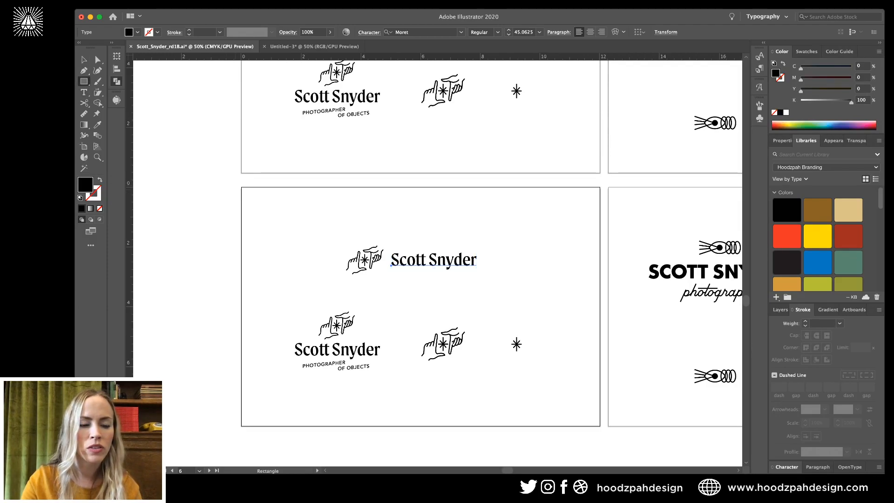
pyautogui.moveTo(235, 184); pyautogui.dragTo(603, 430)
pyautogui.press('v')
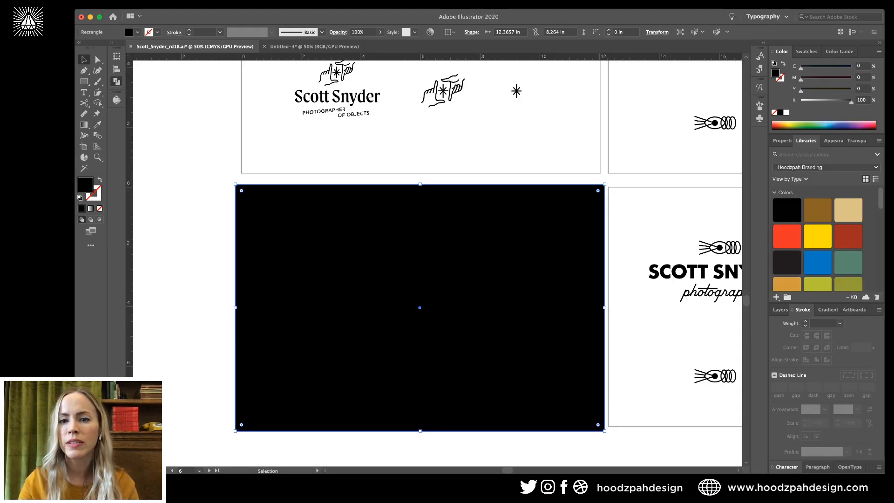
pyautogui.scroll(5, 438, 261)
pyautogui.keyDown('shift'); pyautogui.click(526, 87); pyautogui.keyUp('shift')
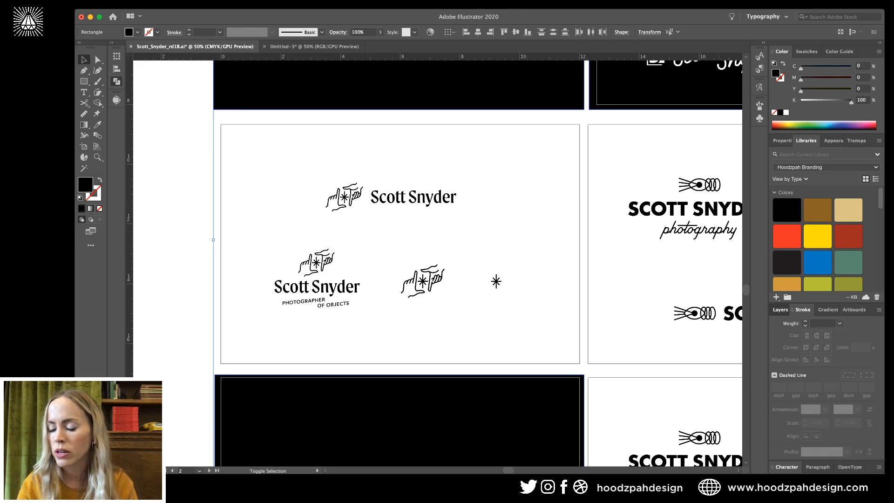
pyautogui.click(780, 310)
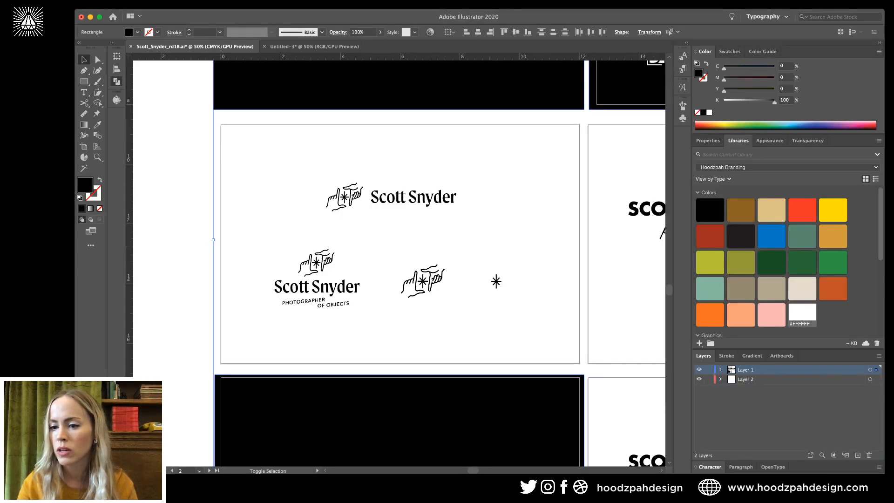
pyautogui.moveTo(876, 370); pyautogui.dragTo(876, 379)
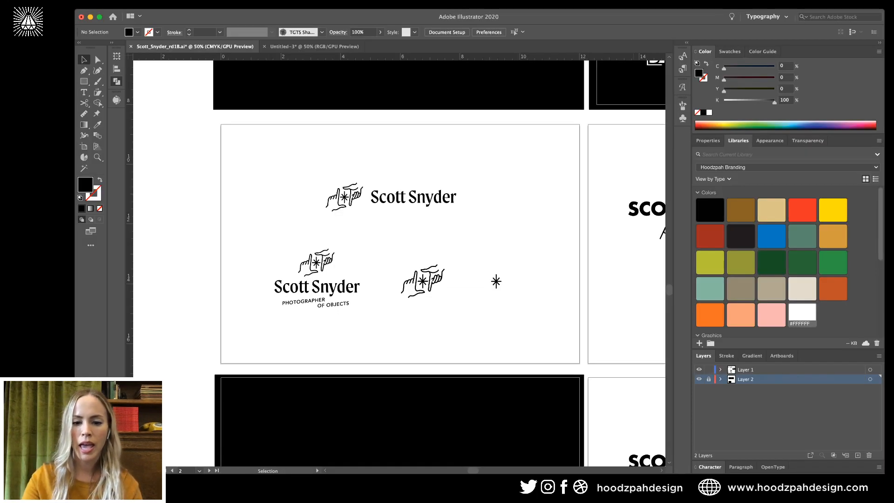
pyautogui.click(623, 414)
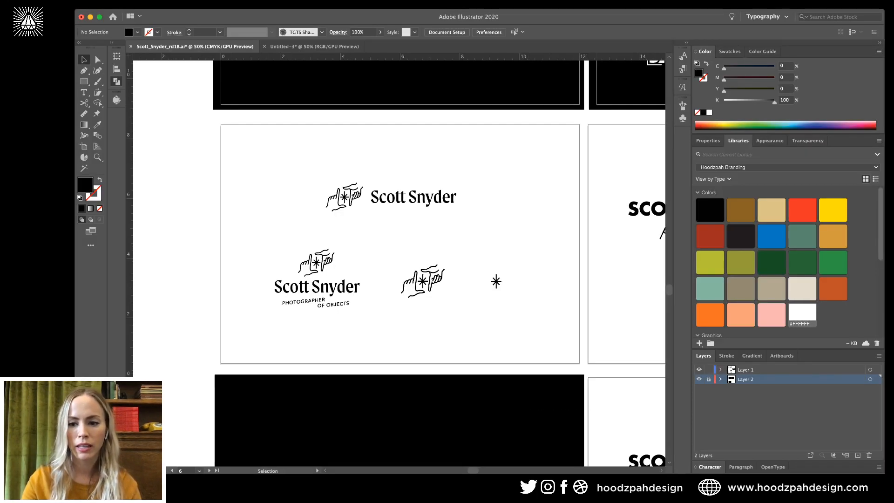
# Make Layer 1 active and marquee-select the lockup artwork on the black artboard.
pyautogui.scroll(-5, 398, 263)
pyautogui.click(763, 369)
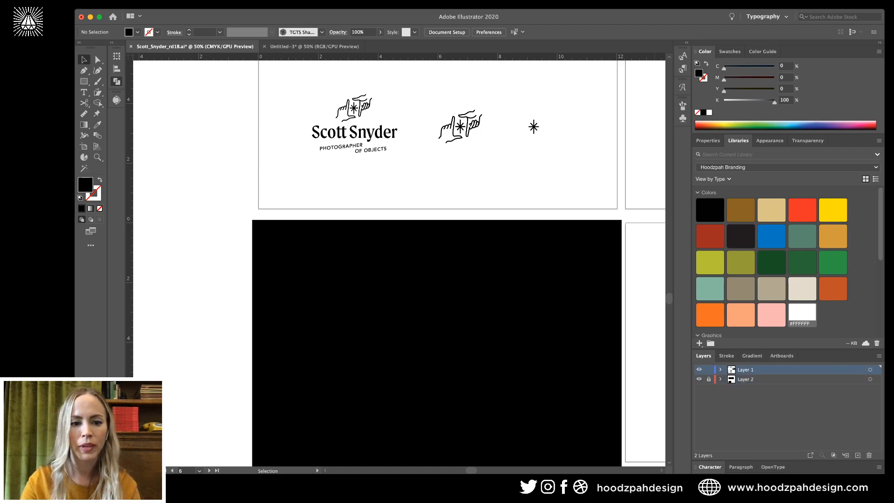
pyautogui.moveTo(240, 245); pyautogui.dragTo(612, 400)
# Isolate the lockup group and select all hand-icon paths sharing the same stroke.
pyautogui.press('a')
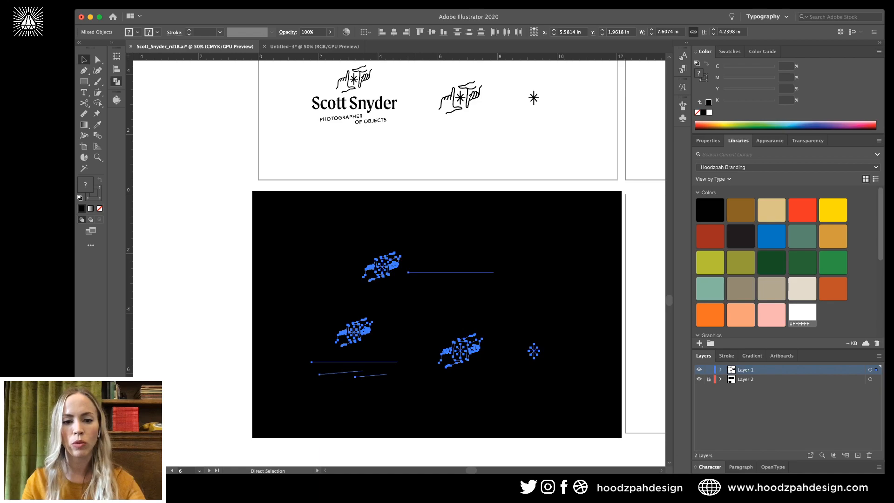
pyautogui.press('v')
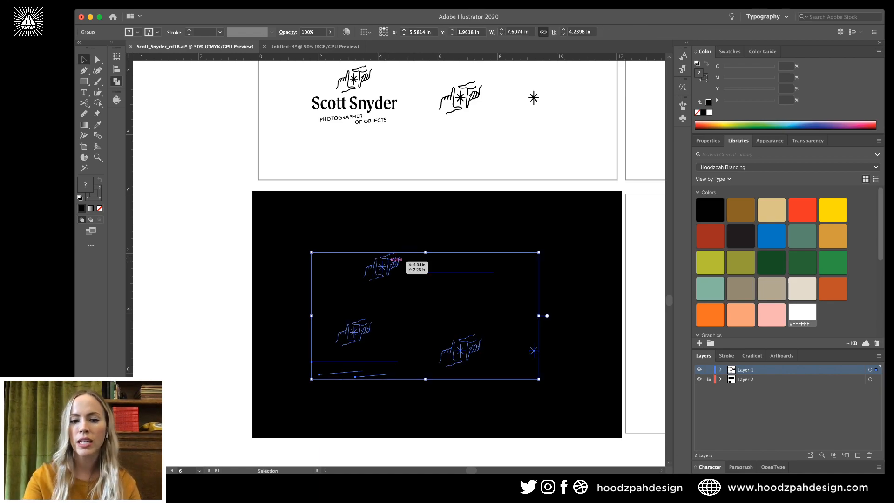
pyautogui.doubleClick(394, 257)
pyautogui.press('super+equal')
pyautogui.press('super+equal')
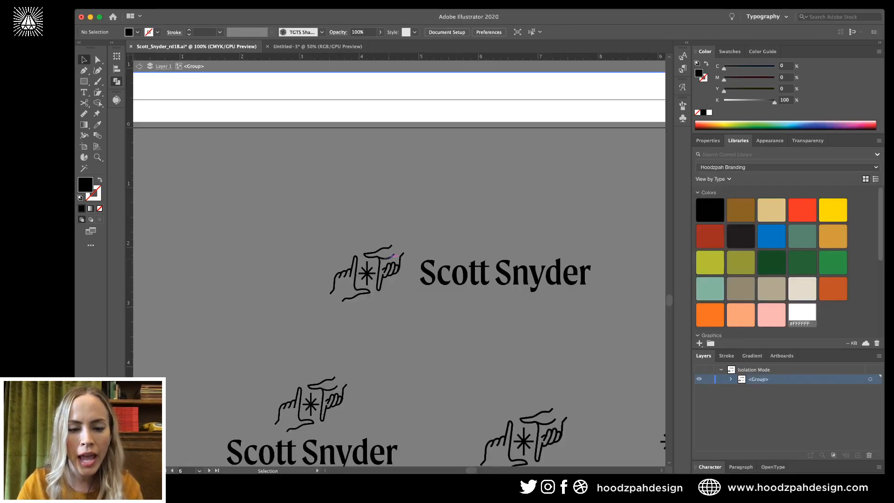
pyautogui.press('v')
pyautogui.click(393, 256)
pyautogui.press('super+shift+a')
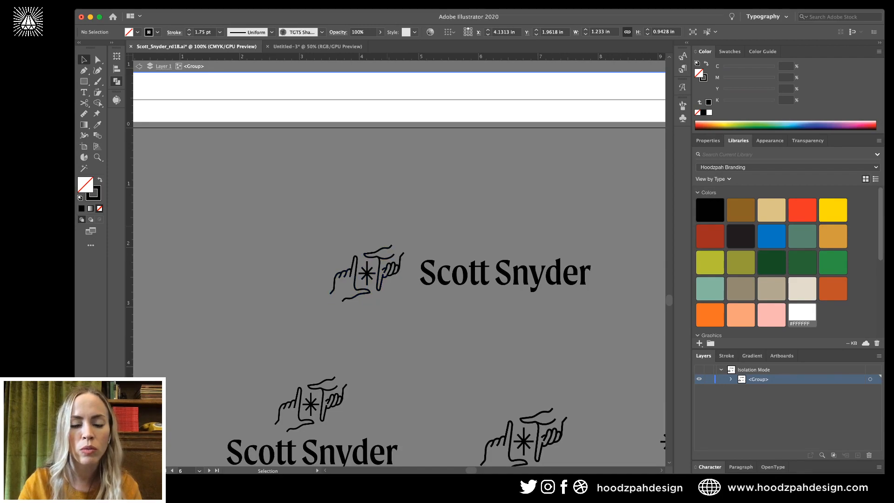
pyautogui.press('a')
pyautogui.click(383, 248)
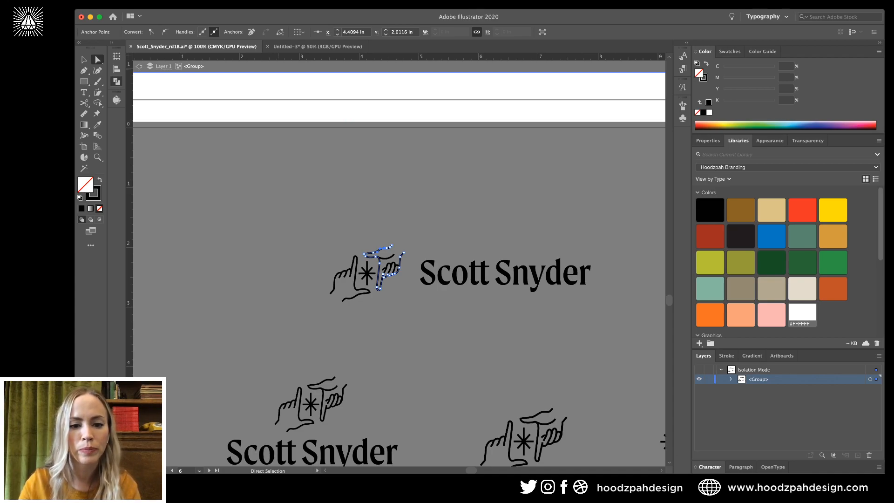
pyautogui.press('super+a')
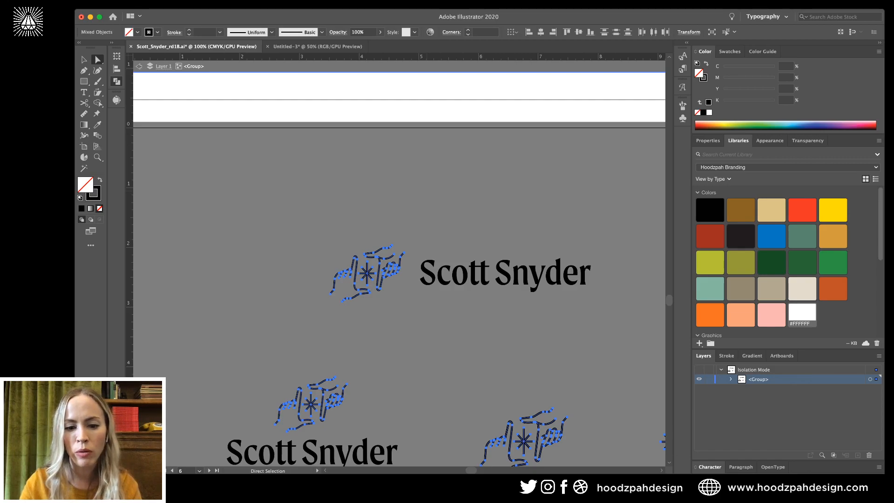
pyautogui.hscroll(5, 399, 261)
pyautogui.scroll(-3, 399, 260)
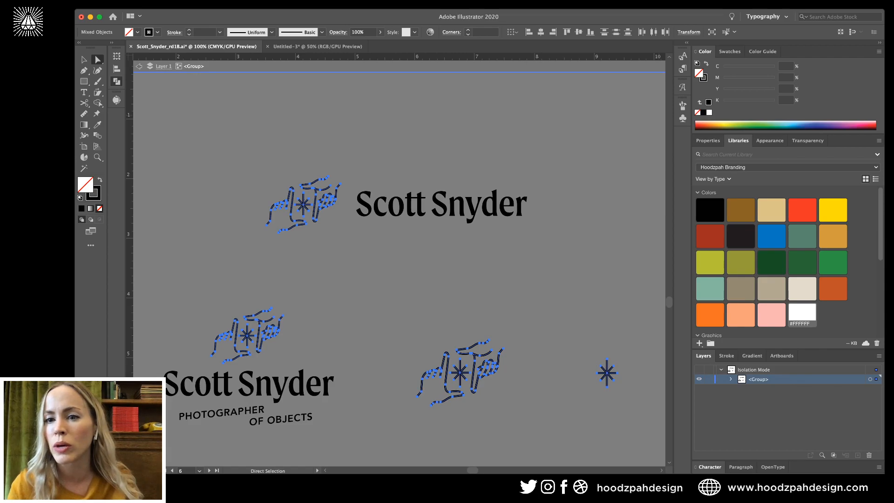
# Change the selected icon strokes from black to white.
pyautogui.press('x')
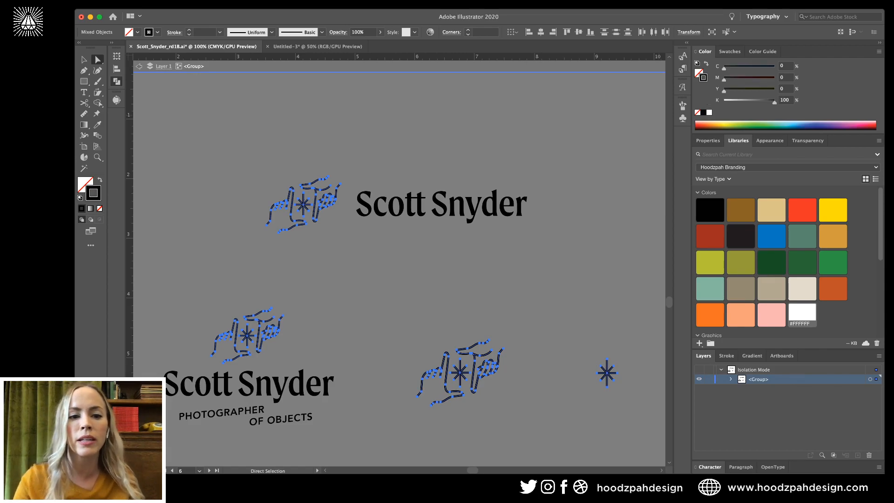
pyautogui.click(801, 312)
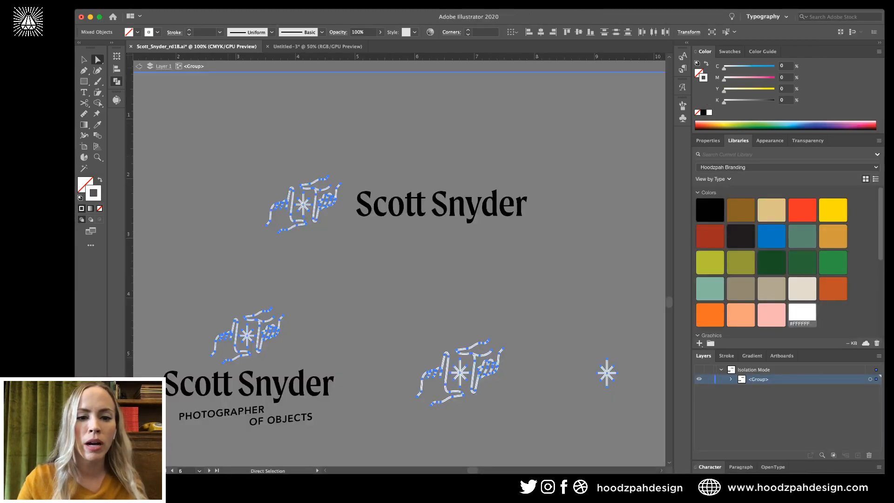
pyautogui.press('super+shift+a')
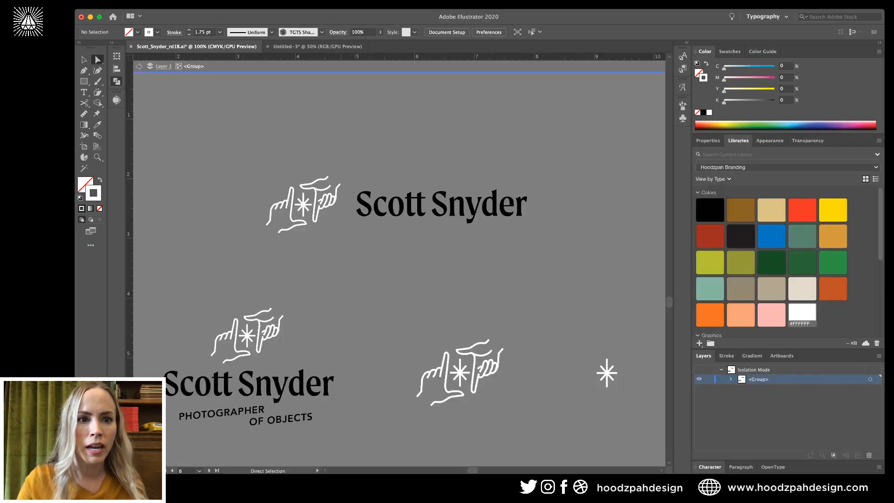
pyautogui.click(340, 184)
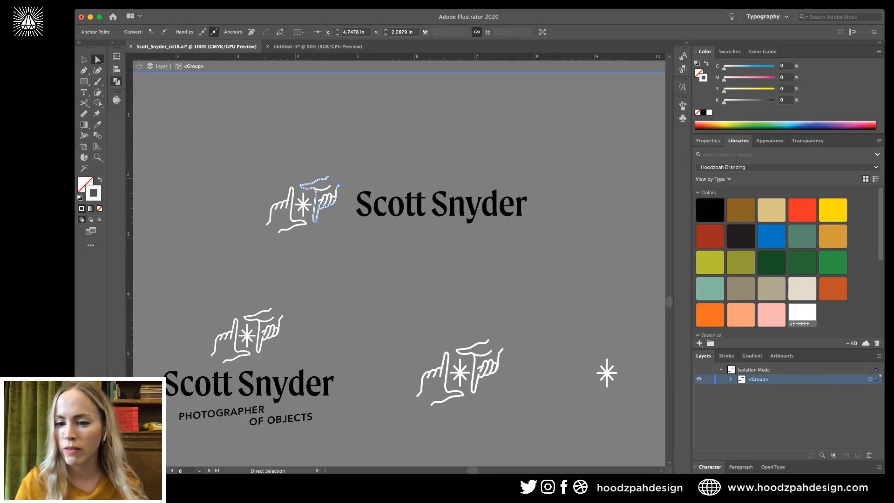
# Set the top lockup's hand icon stroke weight to 1.65 pt.
pyautogui.click(726, 356)
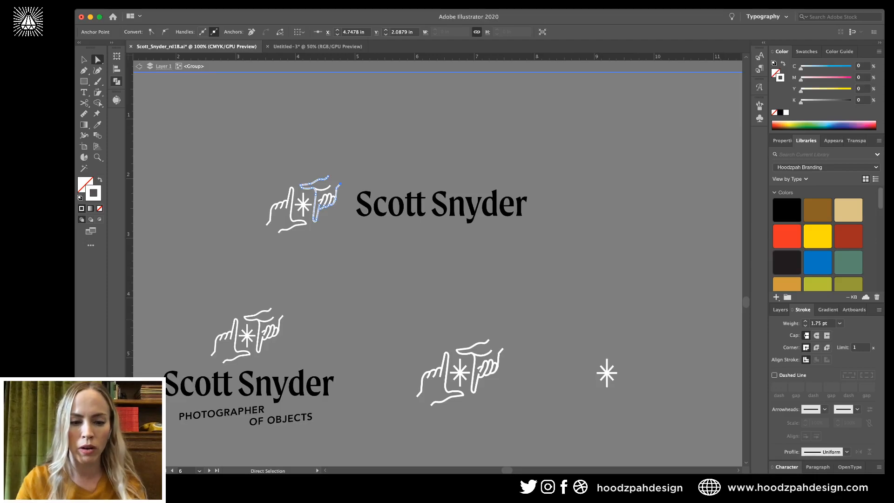
pyautogui.press('v')
pyautogui.click(277, 331)
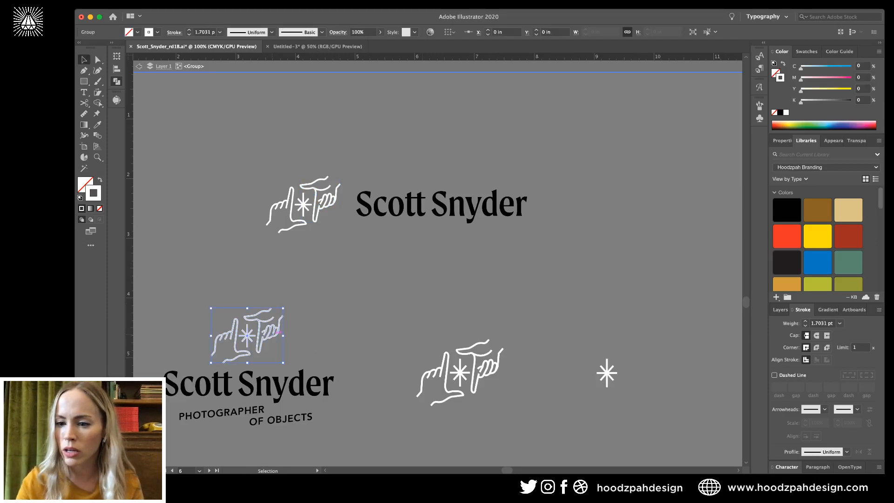
pyautogui.click(315, 275)
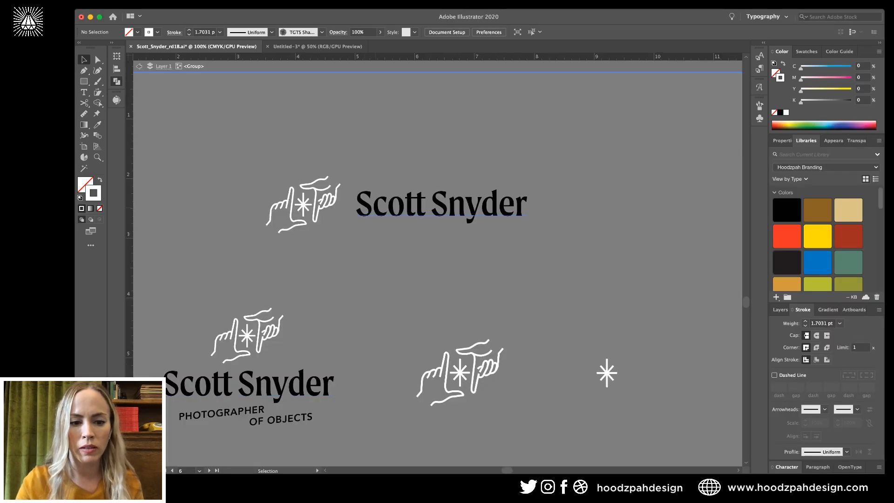
pyautogui.click(442, 204)
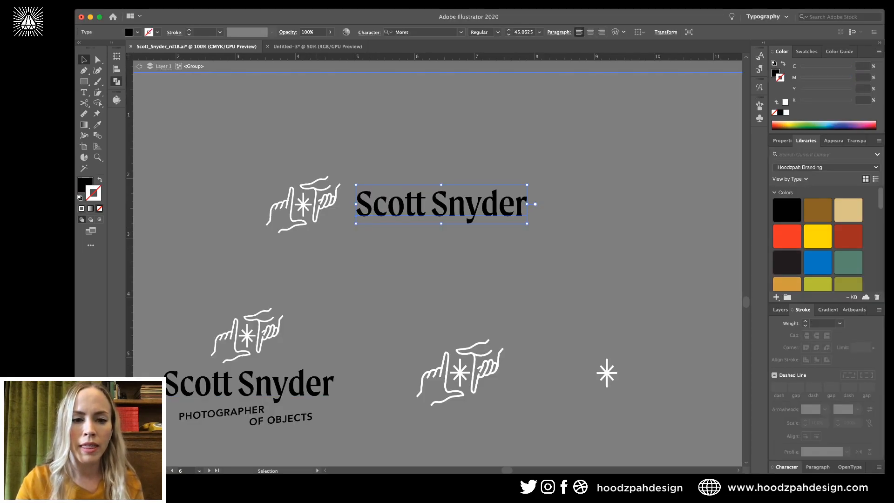
pyautogui.click(335, 198)
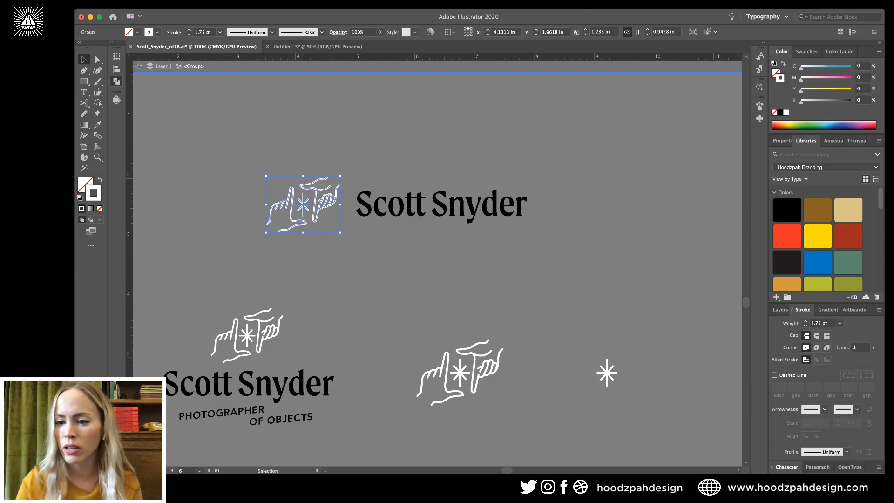
pyautogui.click(821, 323)
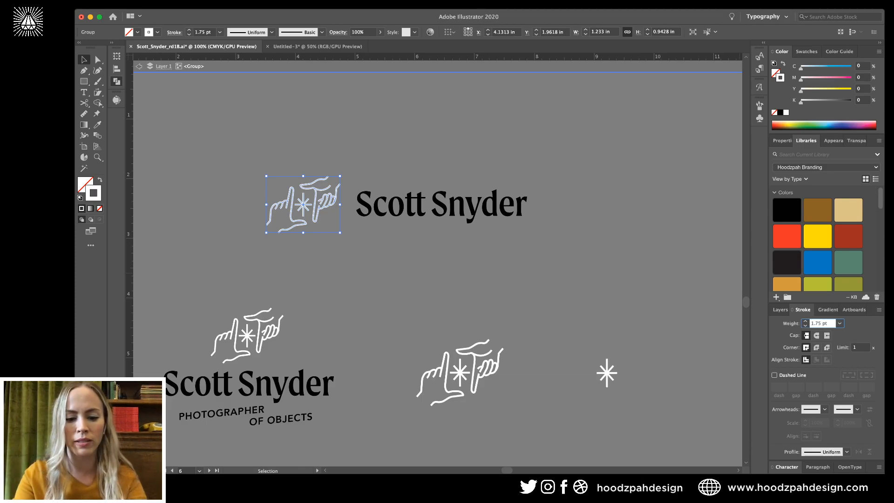
pyautogui.press('BackSpace')
pyautogui.press('BackSpace')
pyautogui.write('65')
pyautogui.press('Return')
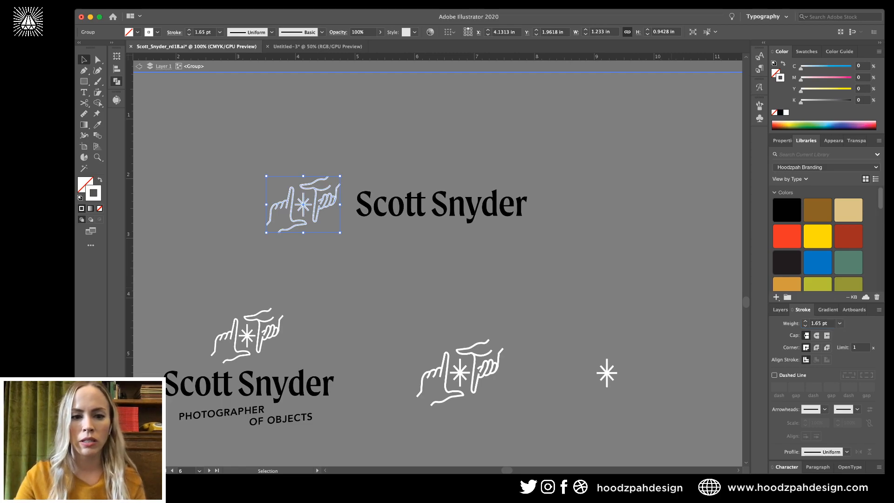
# Alt-drag a copy of the top hand icon over the stacked lockup's icon.
pyautogui.click(314, 278)
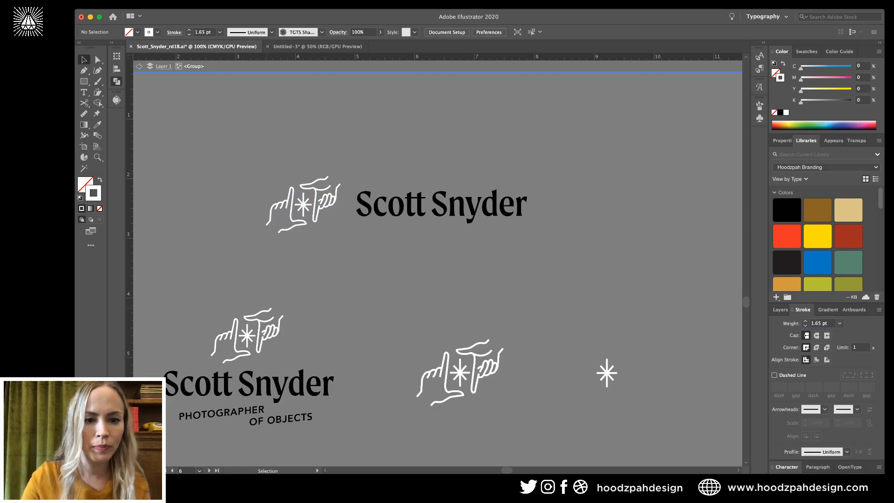
pyautogui.moveTo(335, 206); pyautogui.dragTo(280, 337)
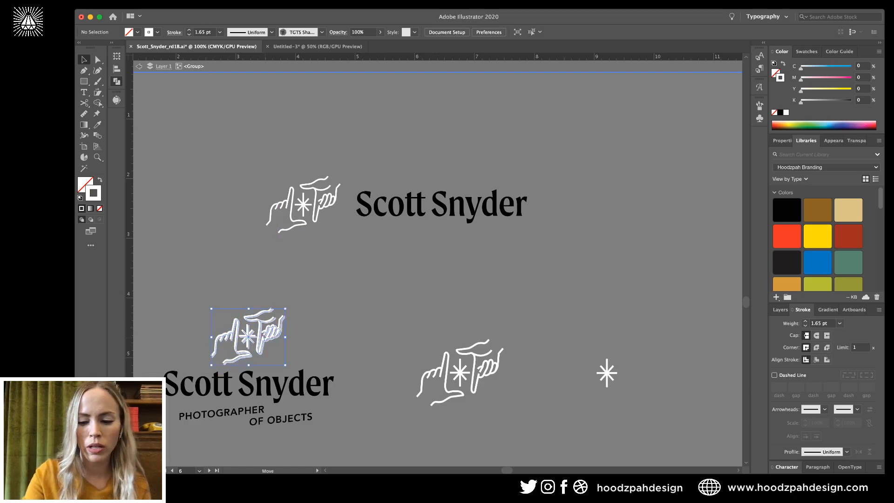
pyautogui.press('super+equal')
pyautogui.press('super+equal')
pyautogui.press('super+equal')
pyautogui.press('super+equal')
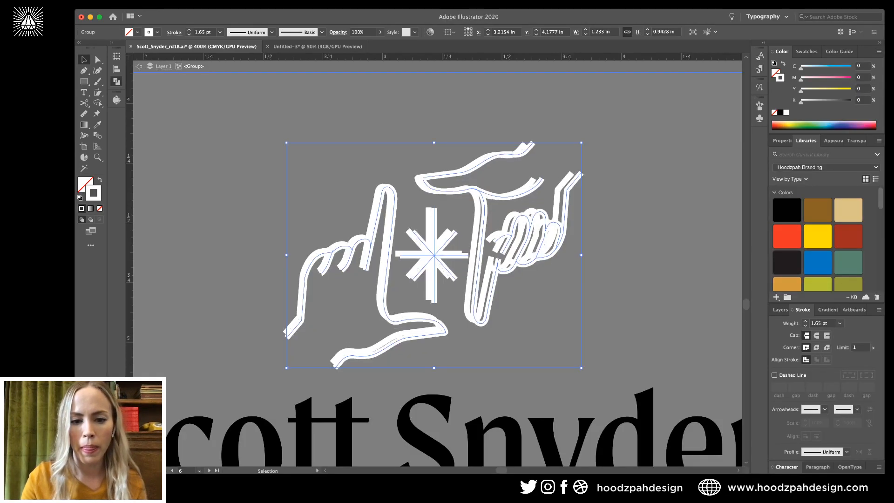
# Nudge and scale the icon copy onto the stacked lockup, deleting the old icon beneath.
pyautogui.press('Left')
pyautogui.press('Left')
pyautogui.press('Up')
pyautogui.press('Up')
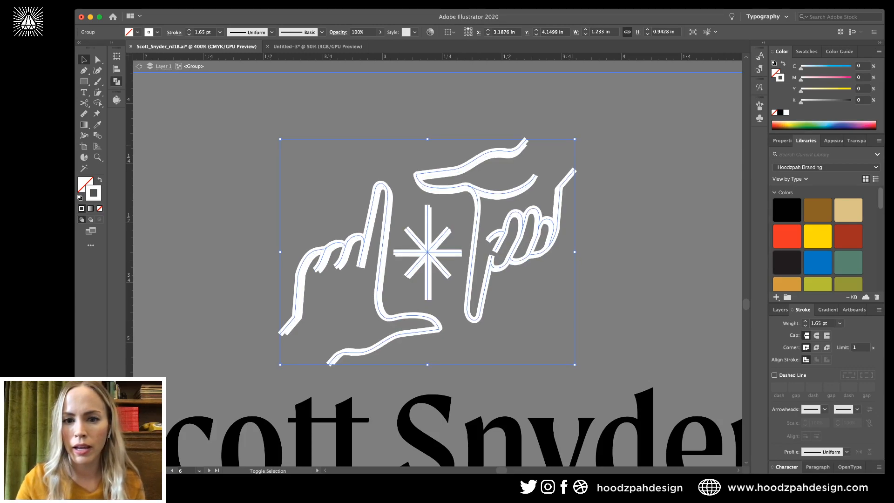
pyautogui.moveTo(575, 139); pyautogui.dragTo(569, 143)
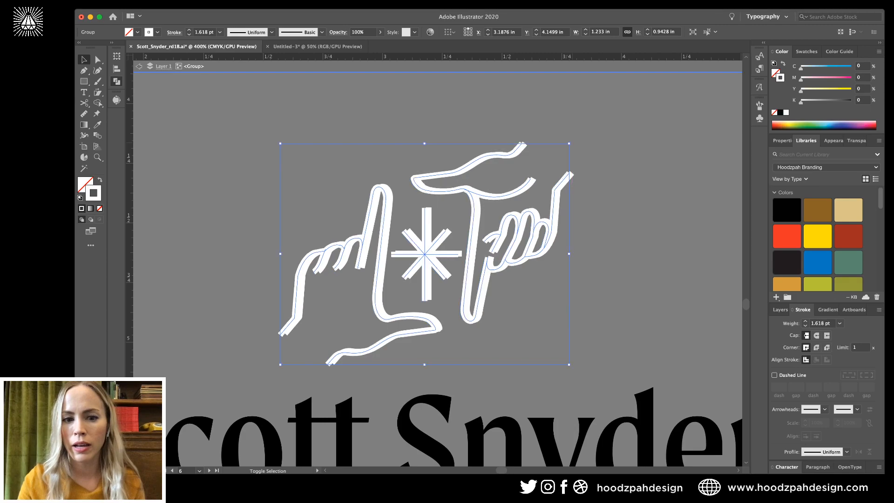
pyautogui.press('Right')
pyautogui.press('super+shift+a')
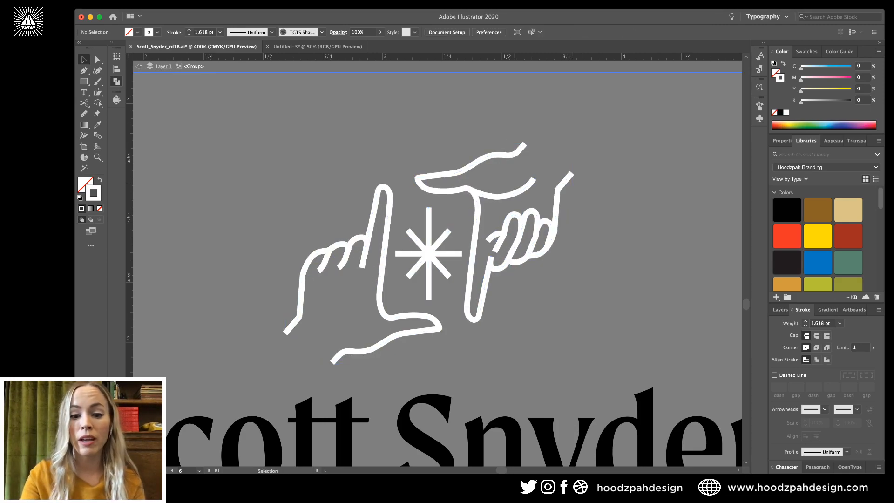
pyautogui.press('super+a')
pyautogui.press('Delete')
pyautogui.press('super+f')
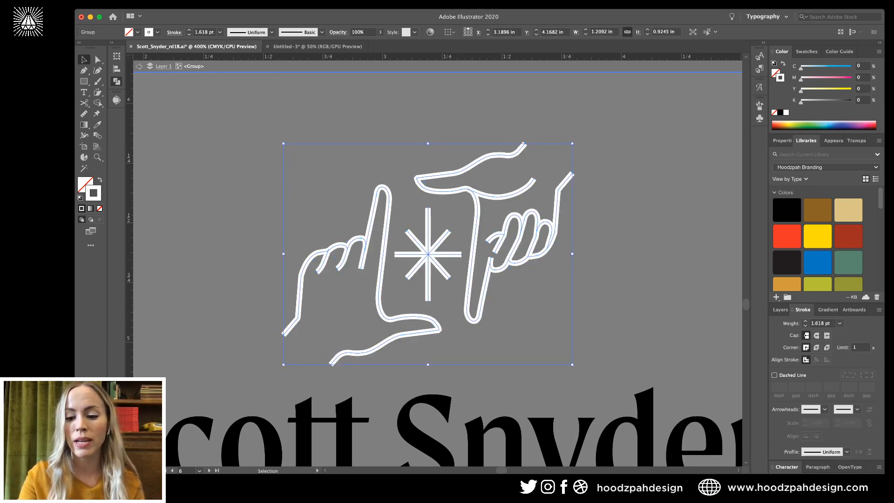
pyautogui.press('super+shift+a')
pyautogui.press('super+minus')
pyautogui.press('super+minus')
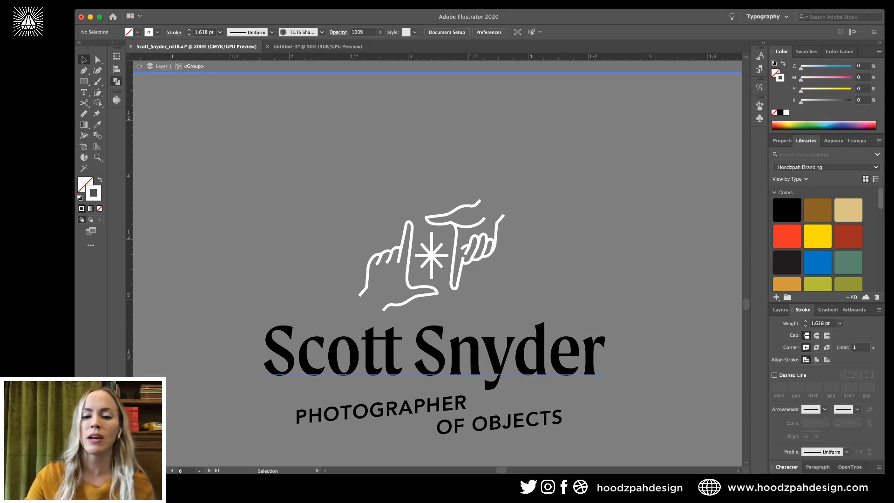
pyautogui.click(434, 354)
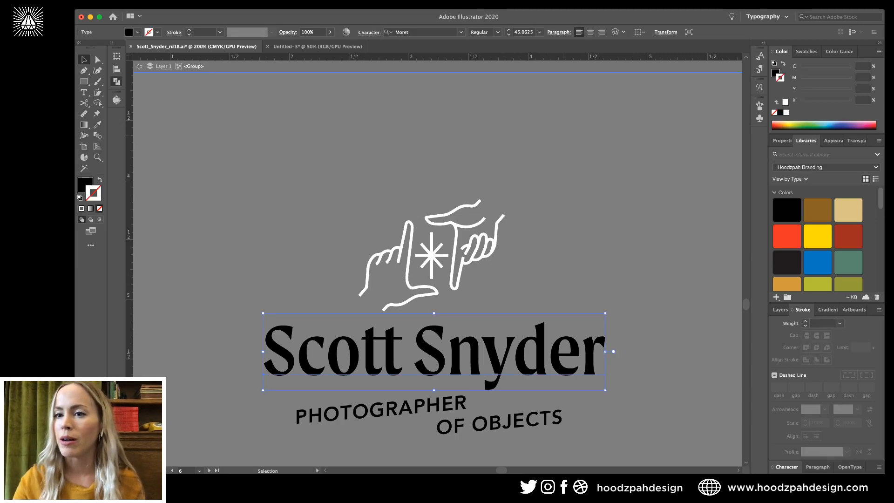
pyautogui.press('x')
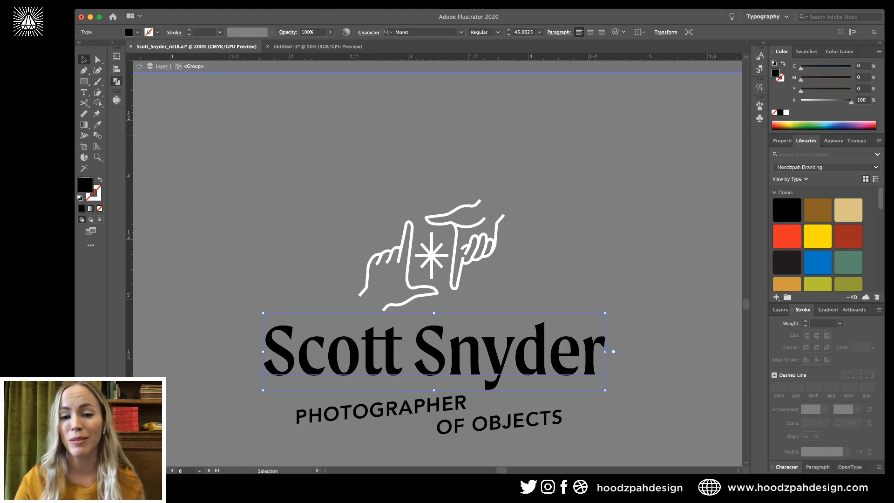
pyautogui.click(785, 112)
# Make the PHOTOGRAPHER OF OBJECTS tagline fill white.
pyautogui.press('super+shift+a')
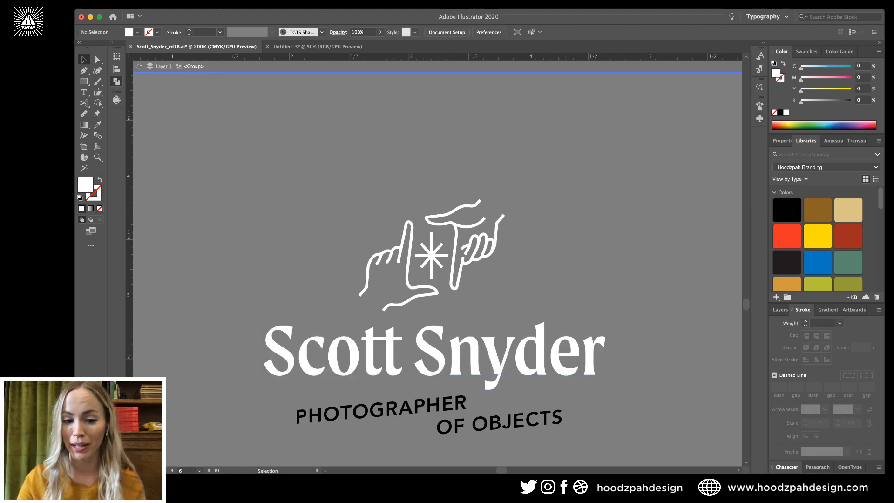
pyautogui.click(433, 407)
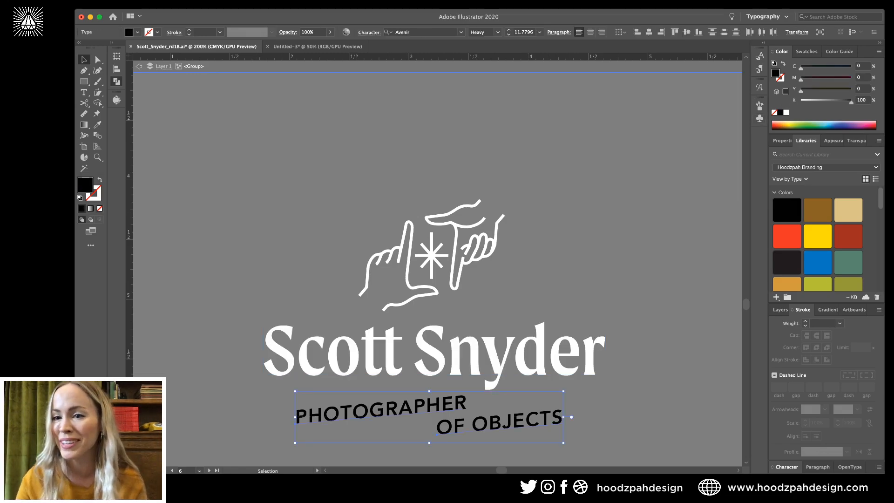
pyautogui.click(785, 112)
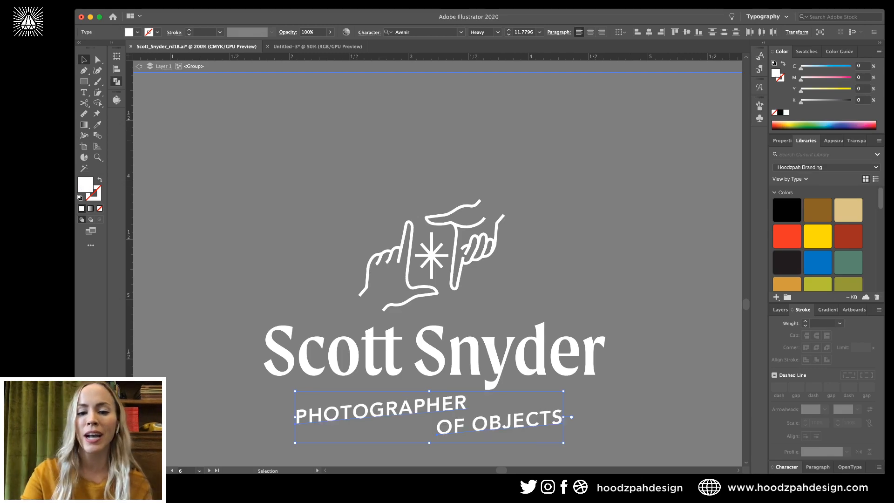
pyautogui.press('super+shift+a')
pyautogui.press('super+minus')
pyautogui.press('super+minus')
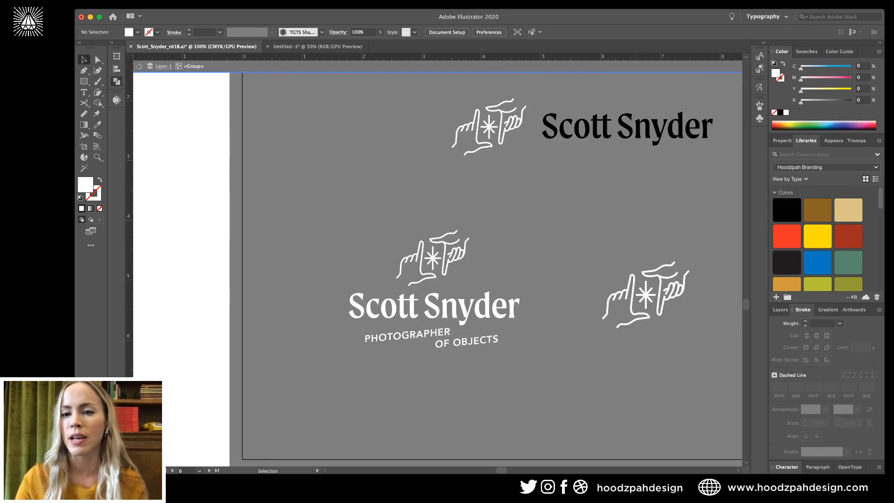
pyautogui.moveTo(465, 195); pyautogui.dragTo(435, 217)
pyautogui.click(596, 147)
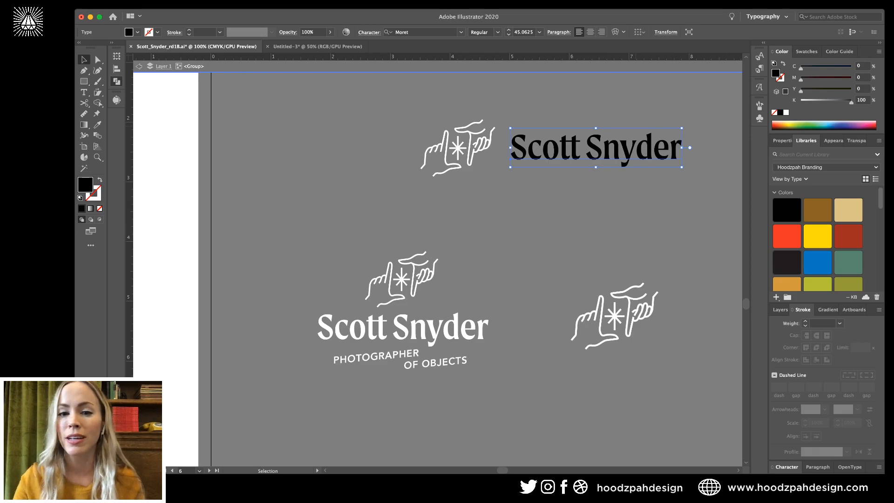
pyautogui.click(785, 112)
pyautogui.press('super+shift+a')
pyautogui.press('super+minus')
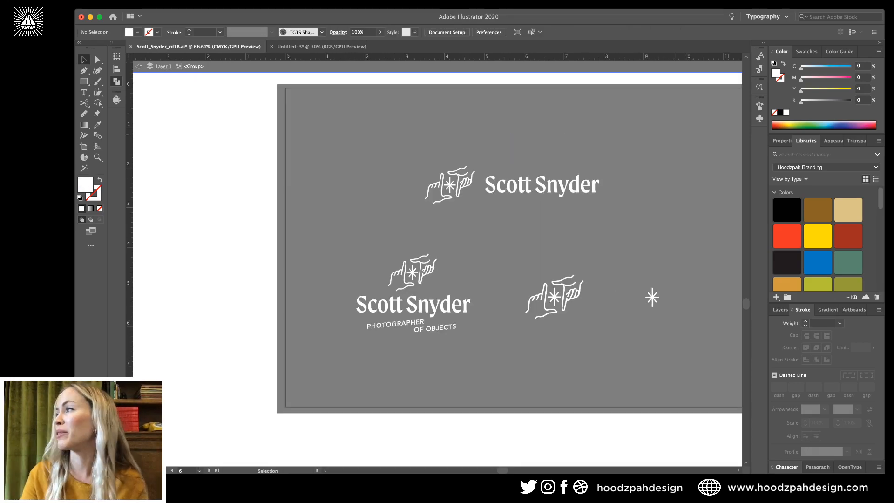
# Exit isolation mode to view the finished white-on-black artboard.
pyautogui.hscroll(5, 437, 242)
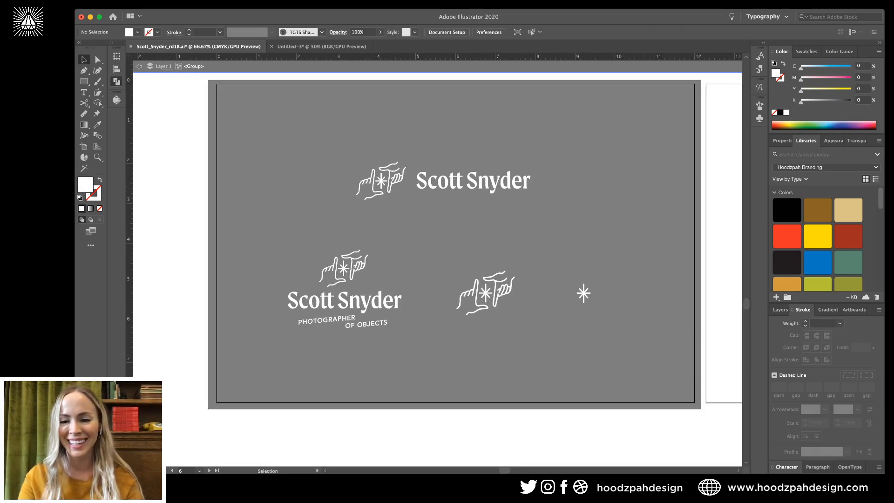
pyautogui.press('v')
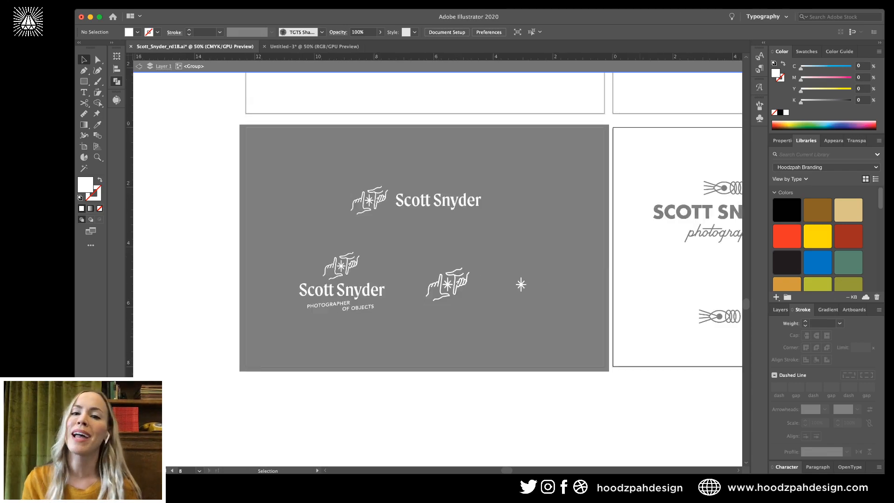
pyautogui.press('Escape')
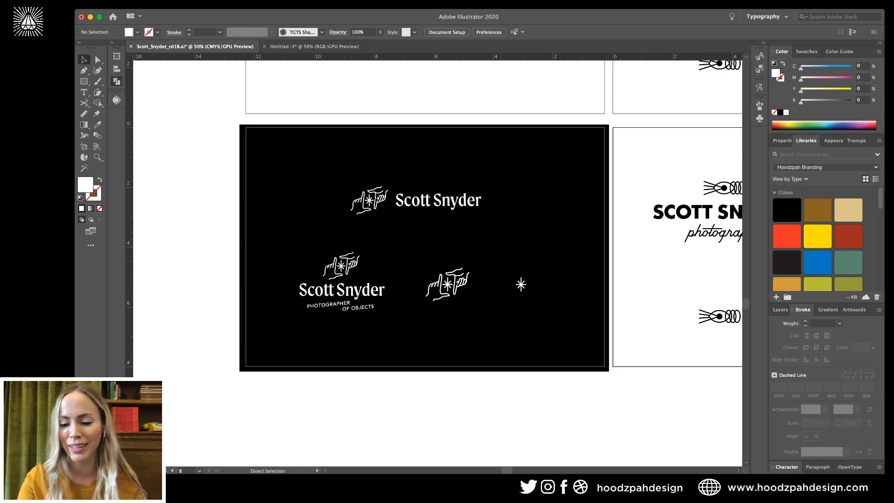
pyautogui.press('super+minus')
pyautogui.press('super+equal')
pyautogui.hscroll(1, 437, 260)
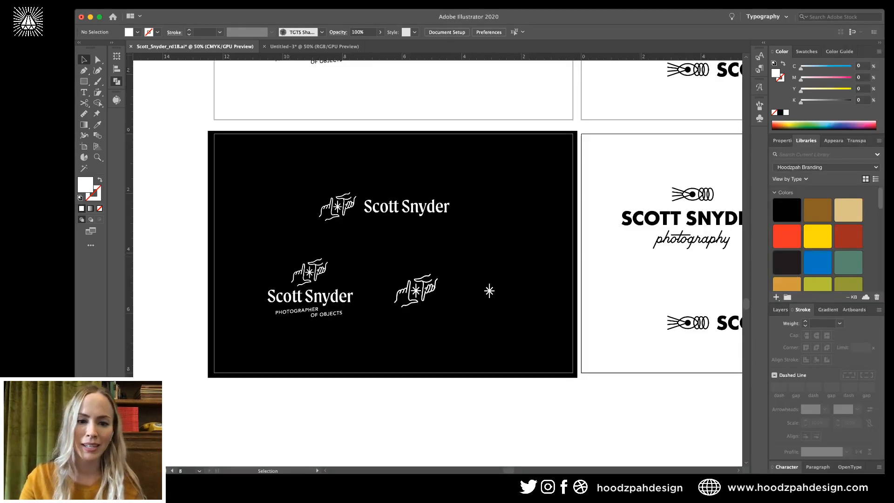
# Enter the black-artboard lockup group and delete the standalone hand mark.
pyautogui.click(428, 286)
pyautogui.press('a')
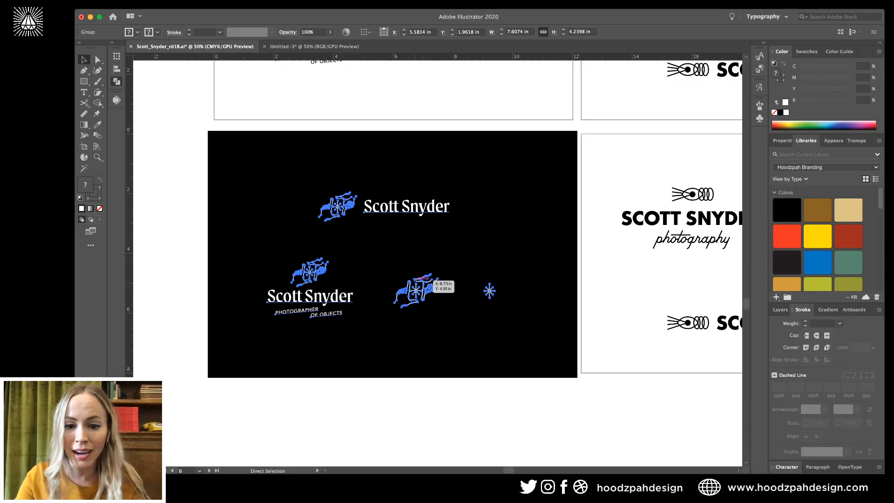
pyautogui.press('super+1')
pyautogui.press('v')
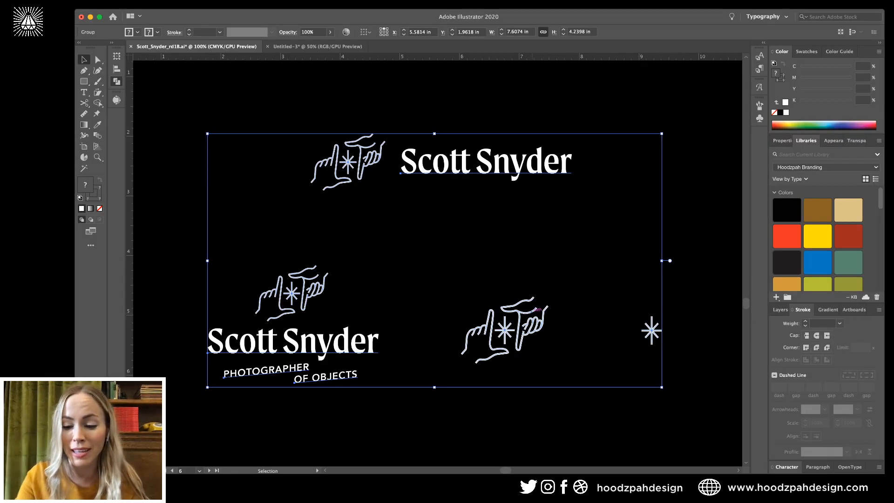
pyautogui.doubleClick(537, 308)
pyautogui.press('Delete')
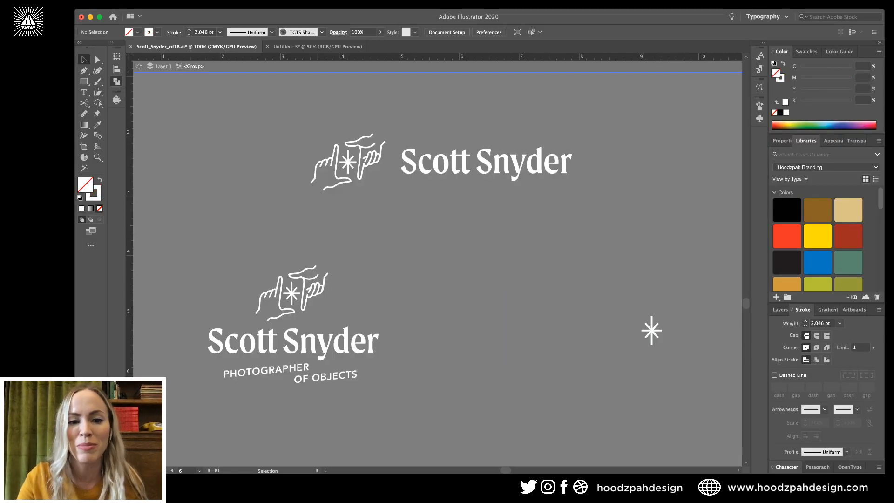
# Alt-drag a copy of the top hand mark down onto the lower-right hand position.
pyautogui.click(348, 189)
pyautogui.moveTo(348, 189); pyautogui.dragTo(498, 361)
pyautogui.press('super+a')
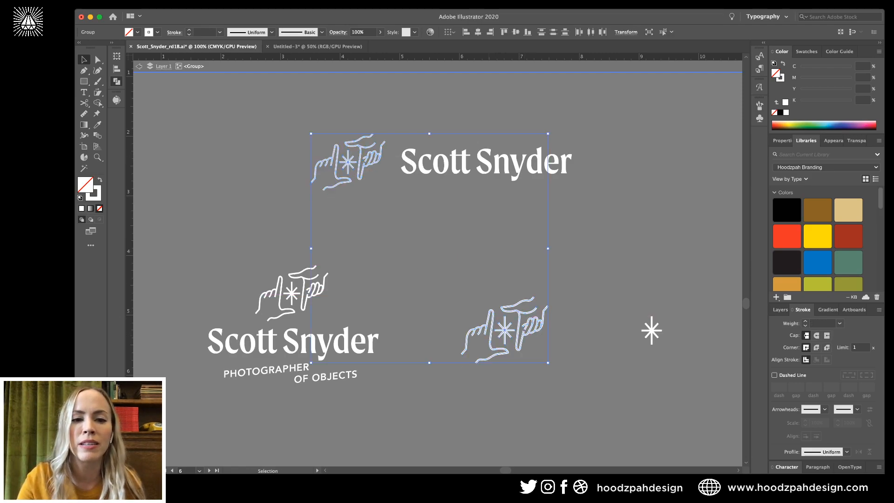
pyautogui.press('shift+super+a')
pyautogui.click(348, 161)
pyautogui.moveTo(348, 162); pyautogui.dragTo(488, 328)
# Nudge the copied hand with the arrow keys until its edges align with the reference hand.
pyautogui.press('super+=')
pyautogui.press('super+=')
pyautogui.press('super+=')
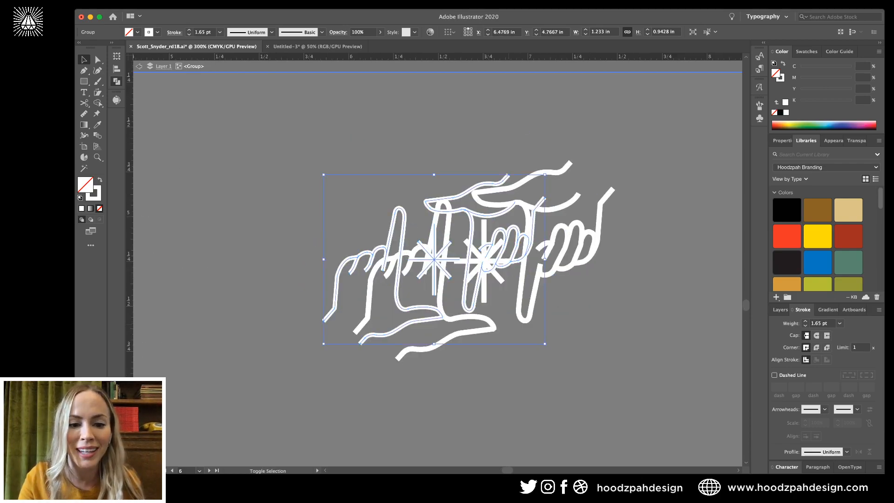
pyautogui.press('Right')
pyautogui.press('Right')
pyautogui.press('Right')
pyautogui.press('Right')
pyautogui.press('Right')
pyautogui.press('Right')
pyautogui.press('Right')
pyautogui.press('Right')
pyautogui.press('Right')
pyautogui.press('Right')
pyautogui.press('Down')
pyautogui.press('Down')
pyautogui.press('Down')
pyautogui.press('Down')
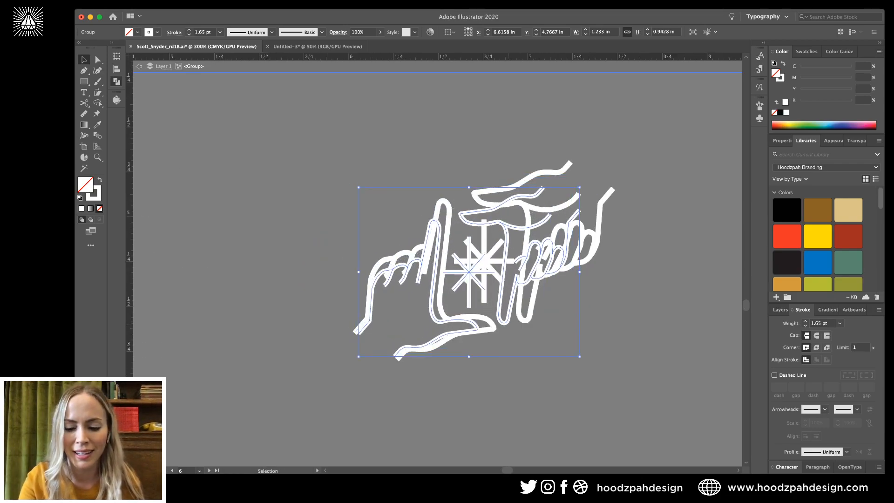
pyautogui.press('super+=')
pyautogui.press('super+=')
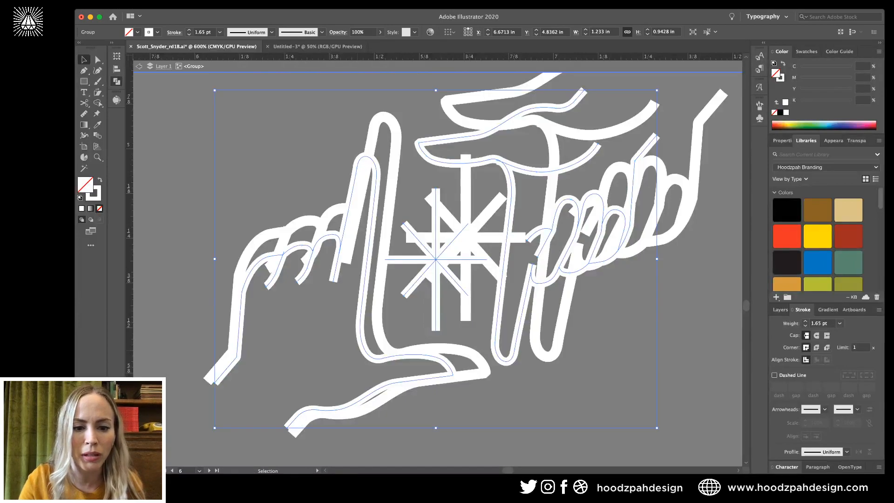
pyautogui.press('Left')
pyautogui.press('Down')
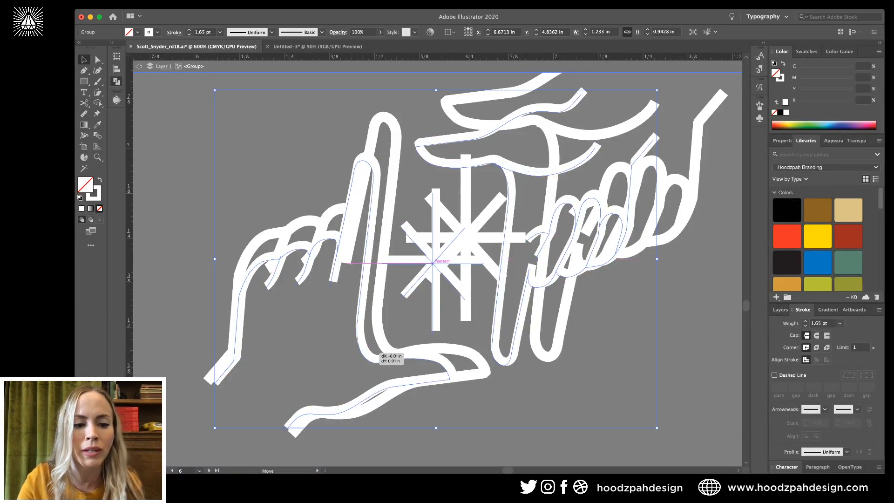
pyautogui.press('Left')
pyautogui.press('Down')
pyautogui.press('super+=')
pyautogui.press('super+=')
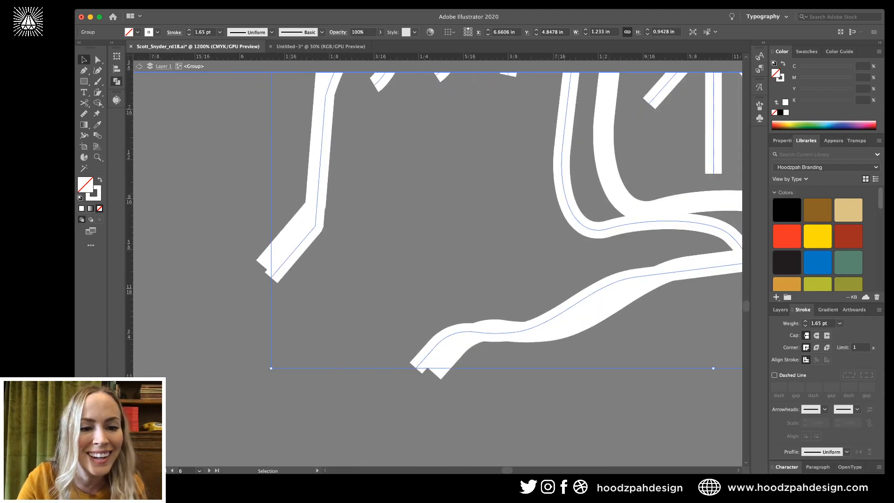
pyautogui.moveTo(292, 253); pyautogui.dragTo(295, 247)
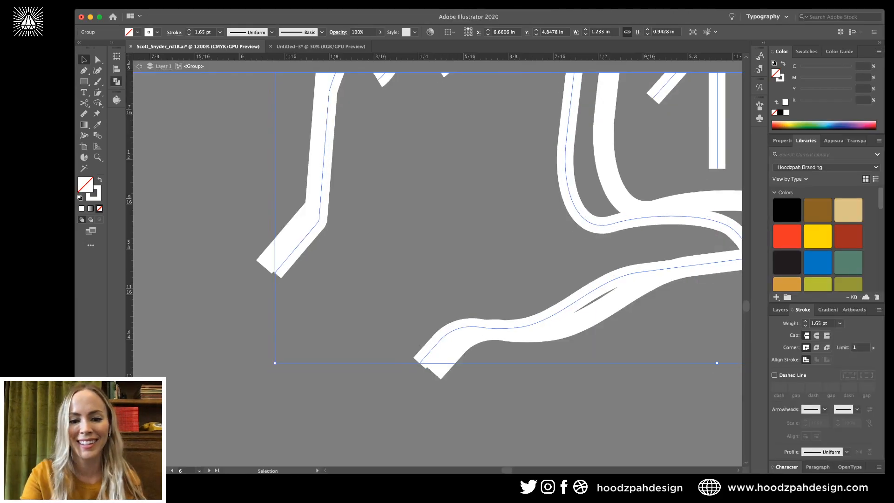
pyautogui.press('a')
pyautogui.press('super+minus')
pyautogui.press('super+minus')
pyautogui.press('super+minus')
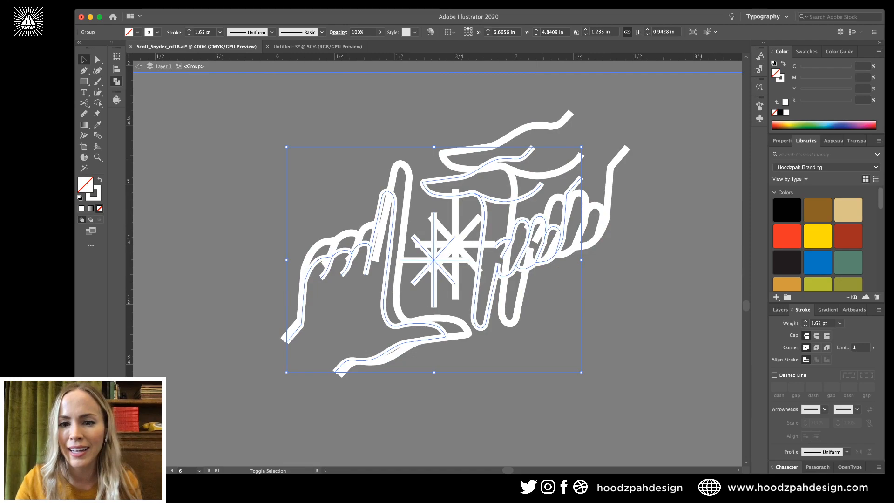
# Scale the copied hand to match, about 1.44 in wide with a 1.93 pt stroke.
pyautogui.moveTo(581, 147); pyautogui.dragTo(640, 99)
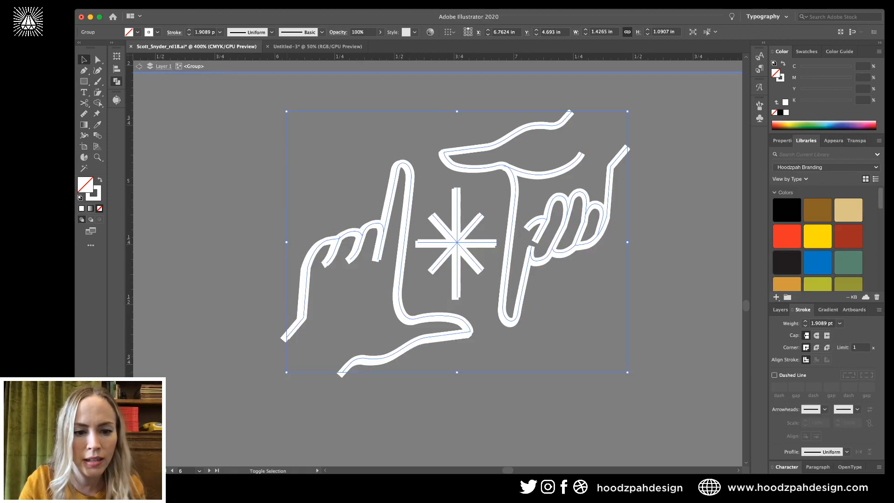
pyautogui.moveTo(287, 372); pyautogui.dragTo(284, 373)
pyautogui.click(549, 104)
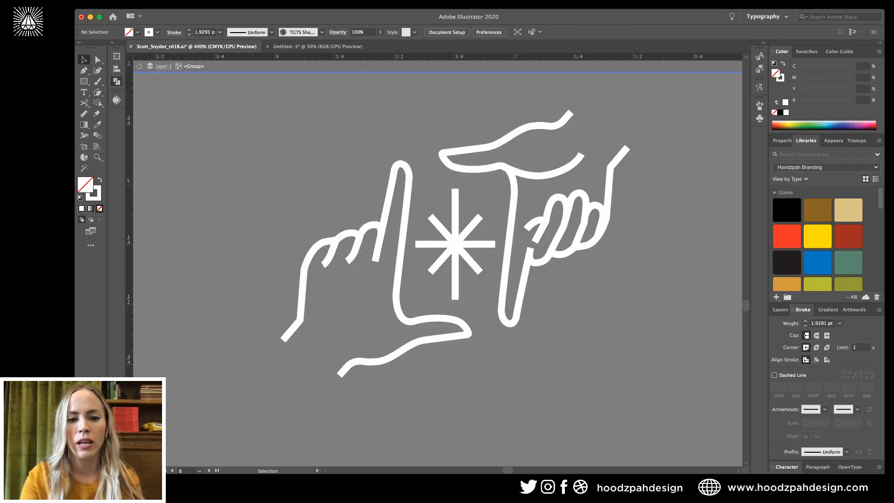
pyautogui.click(358, 245)
pyautogui.hotkey('ctrl', '-')
pyautogui.hotkey('ctrl', '-')
pyautogui.hotkey('ctrl', '-')
pyautogui.hotkey('ctrl', '-')
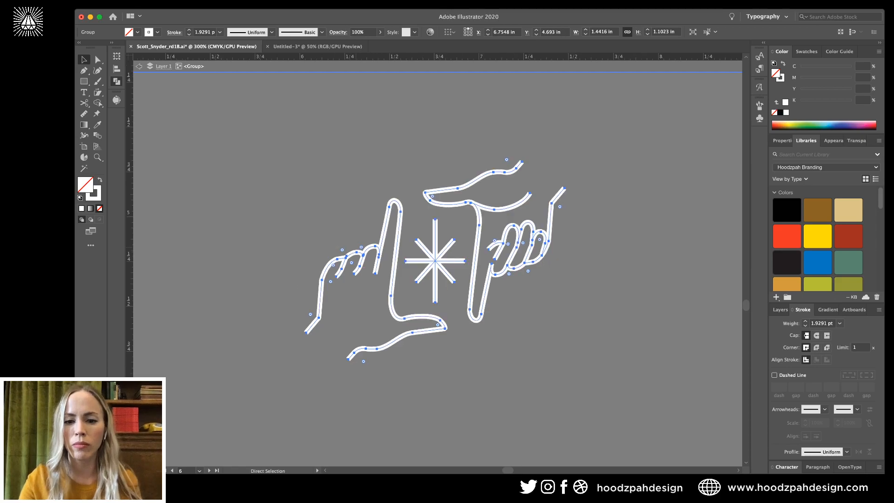
pyautogui.hotkey('ctrl', '-')
pyautogui.hotkey('ctrl', '-')
pyautogui.hotkey('ctrl', 'shift', 'a')
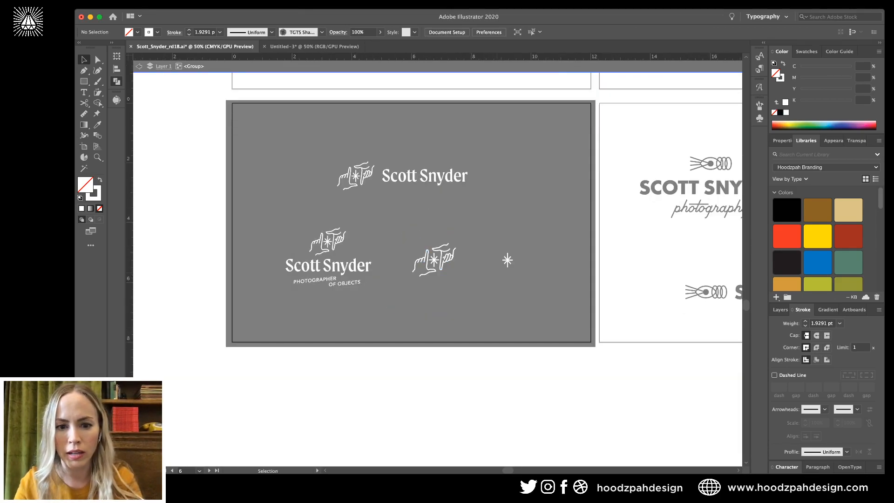
# Exit group editing and zoom the view in on the black artboard's lockups.
pyautogui.click(507, 259)
pyautogui.press('i')
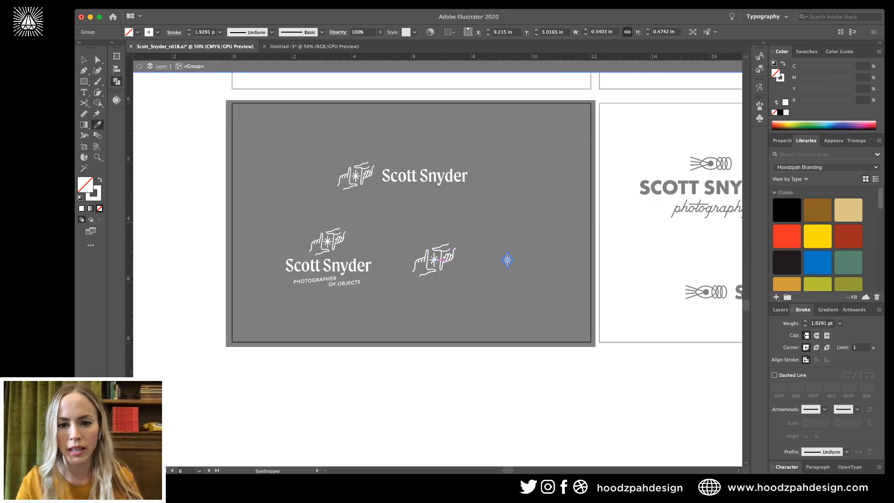
pyautogui.press('v')
pyautogui.press('Escape')
pyautogui.hotkey('ctrl', '-')
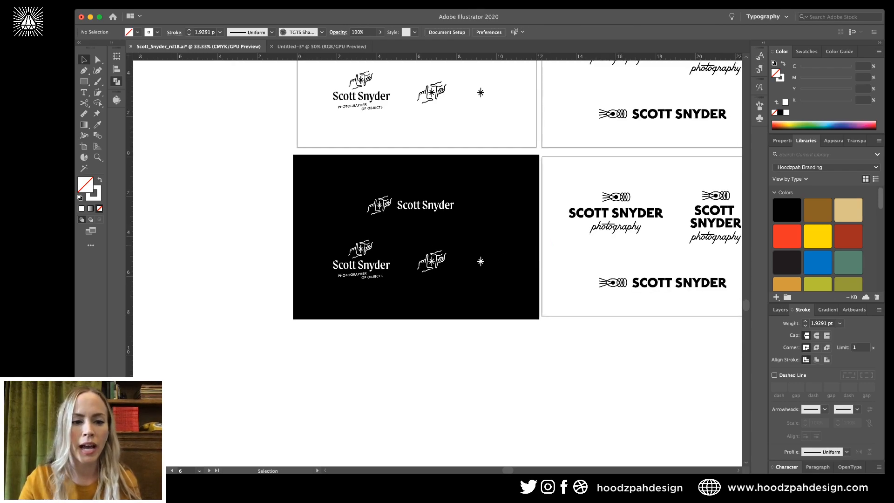
pyautogui.hscroll(5, 452, 197)
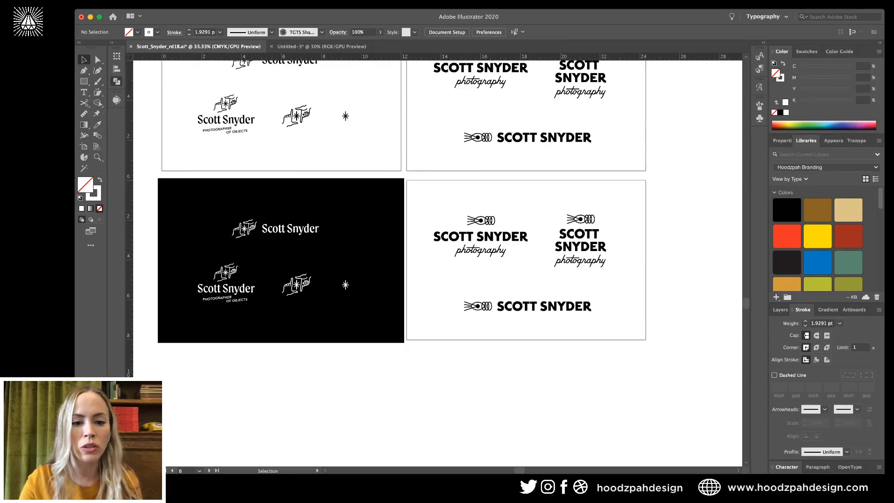
pyautogui.hscroll(-4, 302, 230)
pyautogui.press('z')
pyautogui.moveTo(302, 231); pyautogui.dragTo(391, 231)
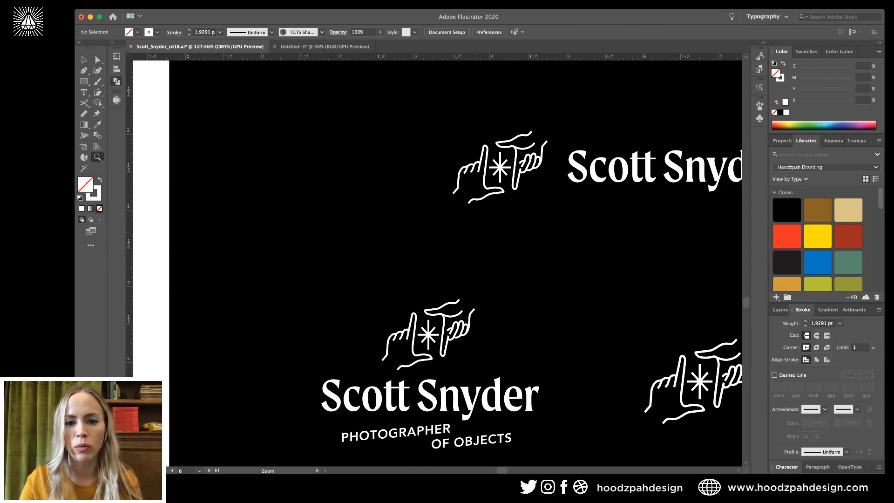
pyautogui.press('v')
pyautogui.click(505, 187)
pyautogui.doubleClick(500, 186)
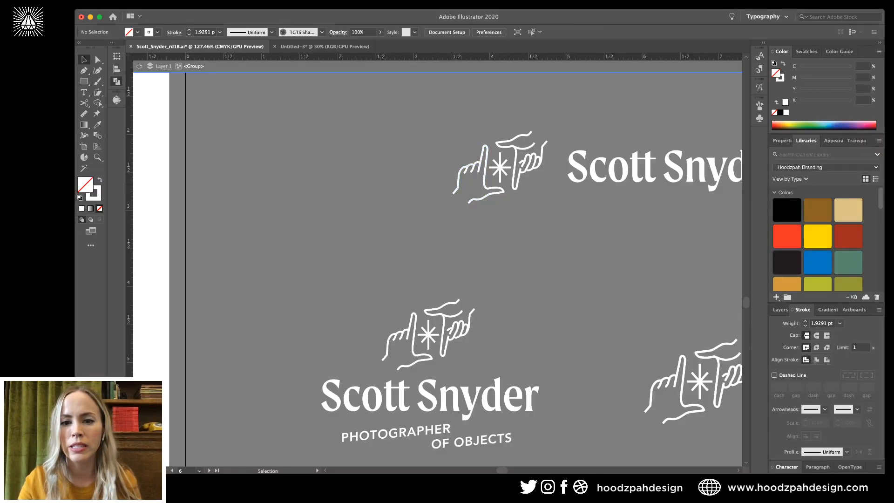
pyautogui.click(500, 188)
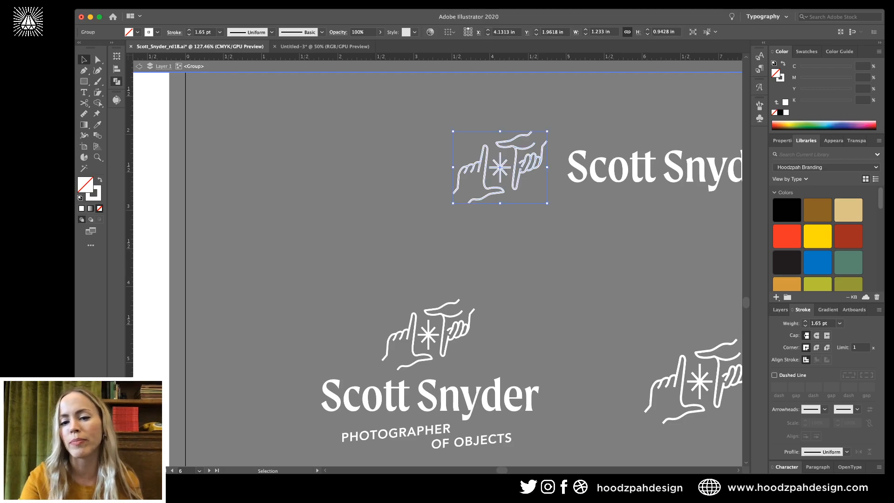
pyautogui.click(500, 242)
pyautogui.press('super+minus')
pyautogui.press('super+minus')
pyautogui.press('super+minus')
pyautogui.click(529, 224)
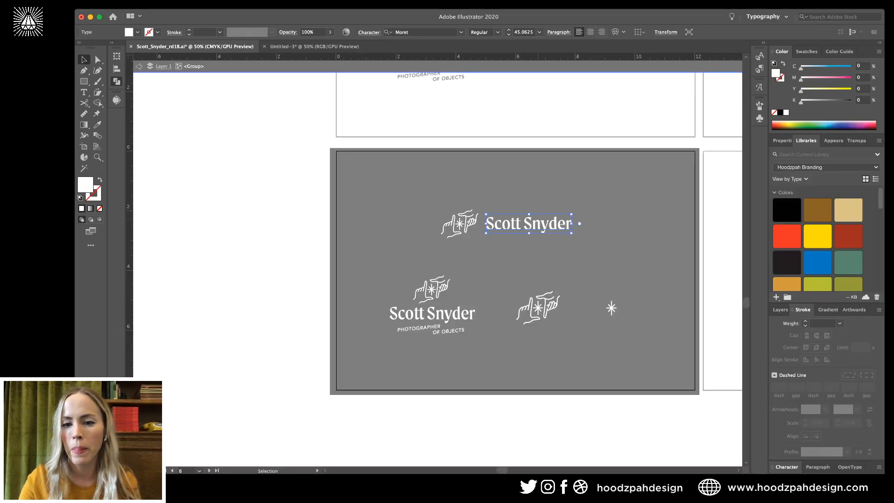
pyautogui.doubleClick(528, 224)
pyautogui.press('Escape')
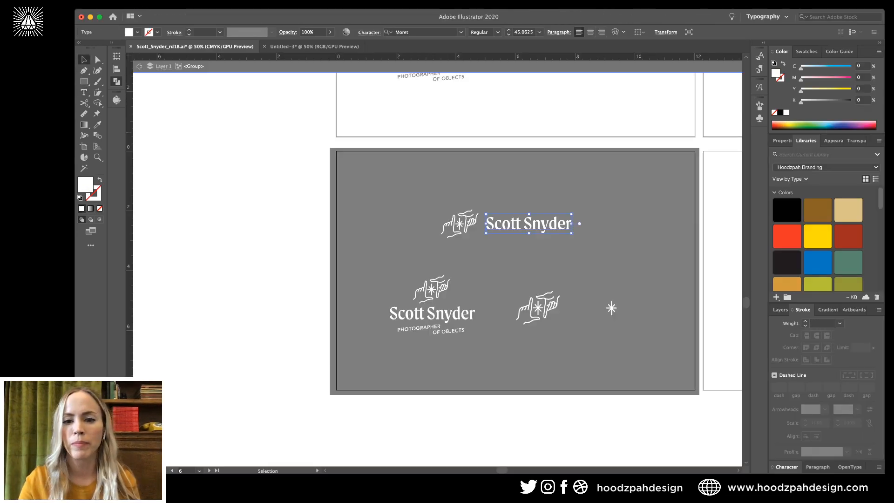
pyautogui.press('Escape')
pyautogui.hscroll(8, 529, 261)
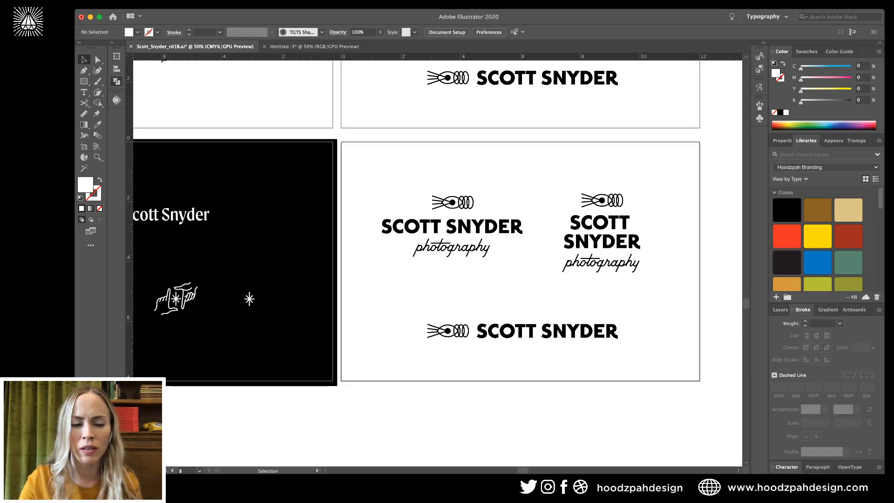
pyautogui.click(274, 253)
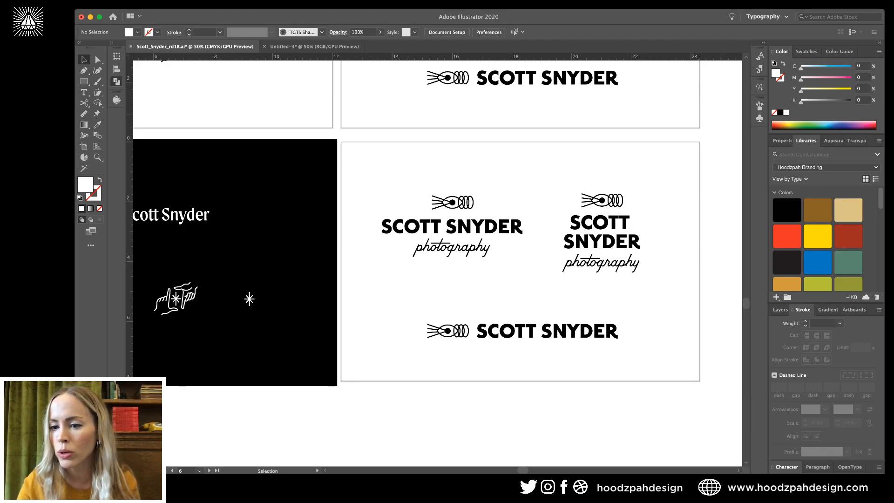
pyautogui.click(853, 309)
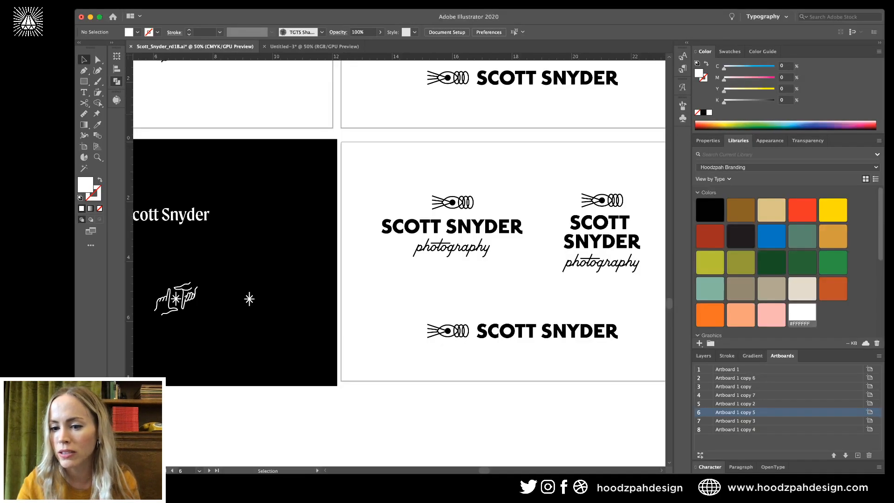
# Copy the black background rectangle over the photography artboard and lock Layer 2.
pyautogui.click(703, 356)
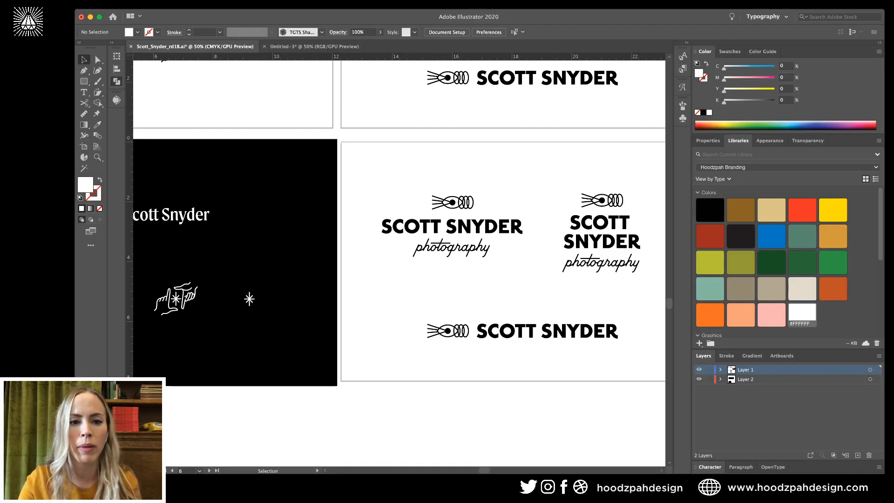
pyautogui.moveTo(307, 229); pyautogui.dragTo(631, 229)
pyautogui.moveTo(383, 161); pyautogui.dragTo(426, 161)
pyautogui.hotkey('ctrl', '2')
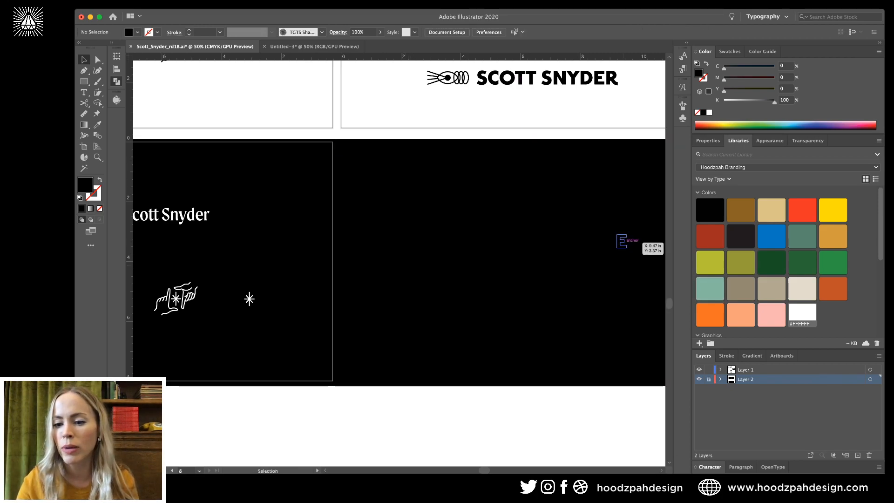
pyautogui.hscroll(5, 400, 261)
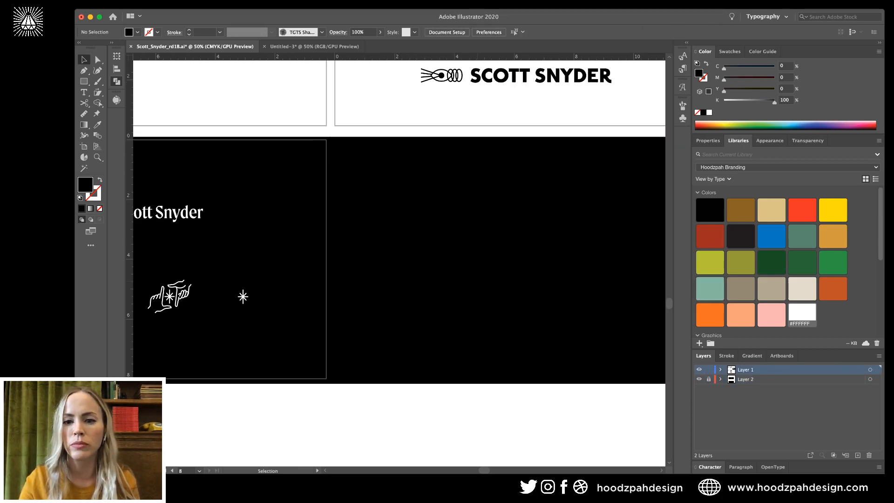
# Select the logo artwork group on the black background and isolate it.
pyautogui.moveTo(342, 169); pyautogui.dragTo(628, 329)
pyautogui.moveTo(342, 330); pyautogui.dragTo(261, 381)
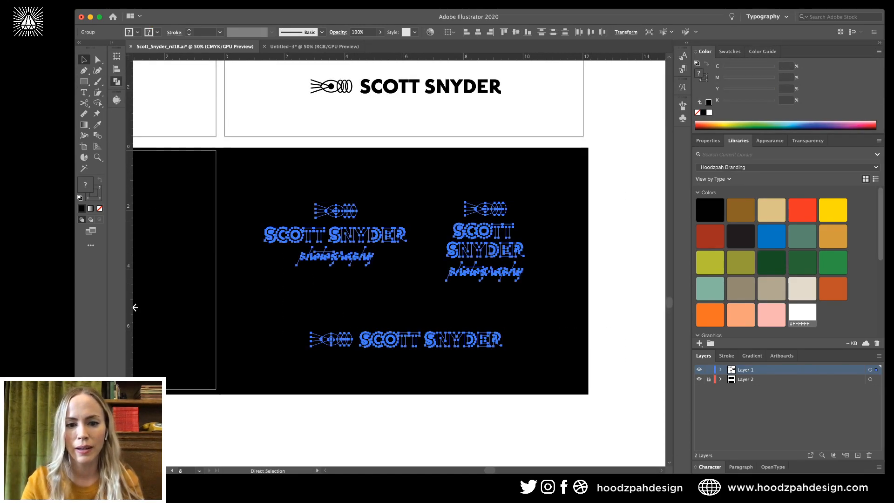
pyautogui.doubleClick(484, 231)
pyautogui.click(484, 231)
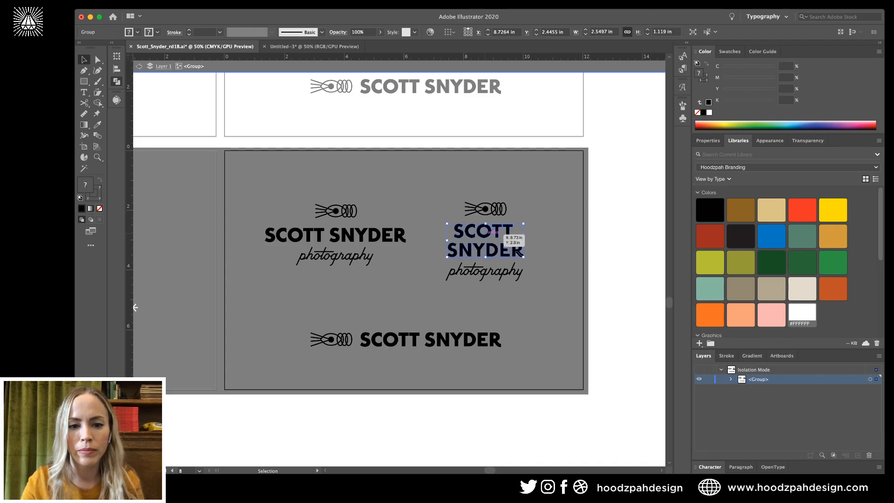
pyautogui.keyDown('shift'); pyautogui.click(398, 234); pyautogui.keyUp('shift')
pyautogui.keyDown('shift'); pyautogui.click(418, 337); pyautogui.keyUp('shift')
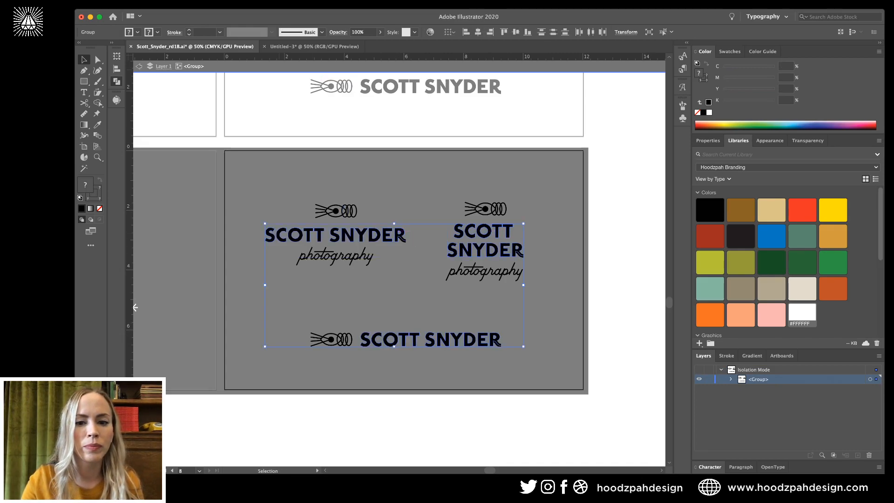
pyautogui.click(588, 228)
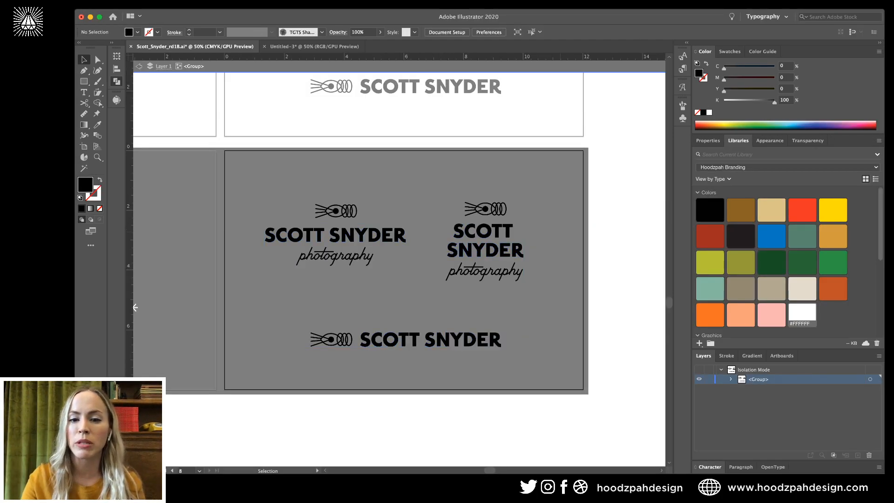
pyautogui.press('super+equal')
pyautogui.click(557, 247)
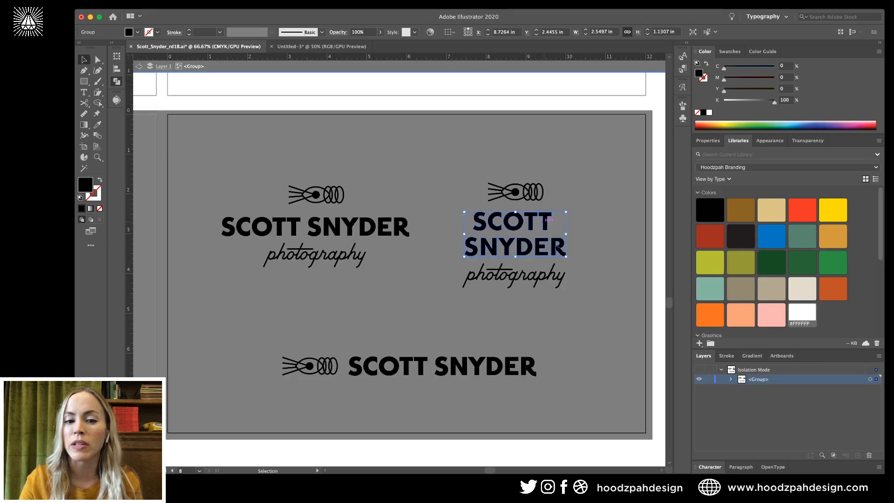
pyautogui.keyDown('shift'); pyautogui.click(400, 228); pyautogui.keyUp('shift')
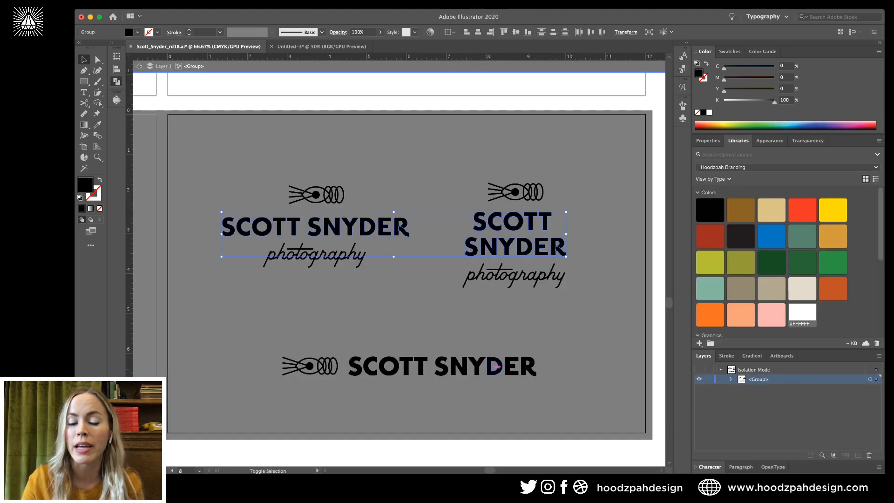
pyautogui.keyDown('shift'); pyautogui.click(494, 366); pyautogui.keyUp('shift')
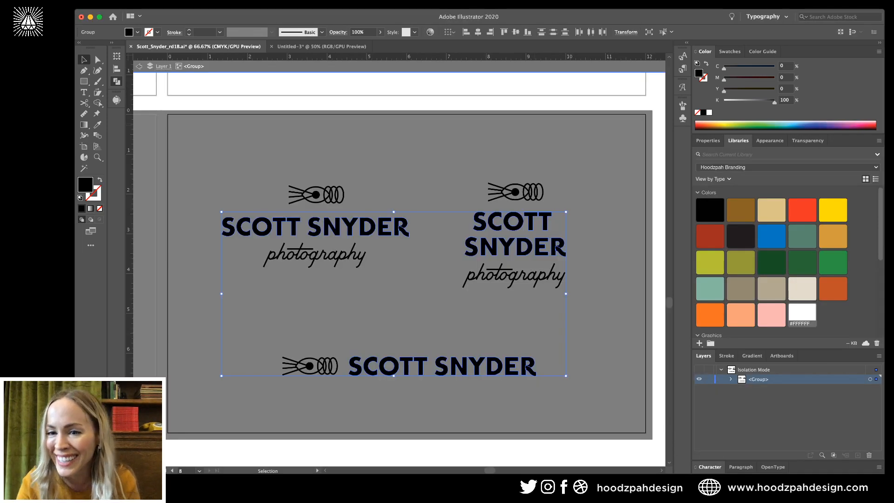
pyautogui.click(802, 313)
pyautogui.press('super+shift+a')
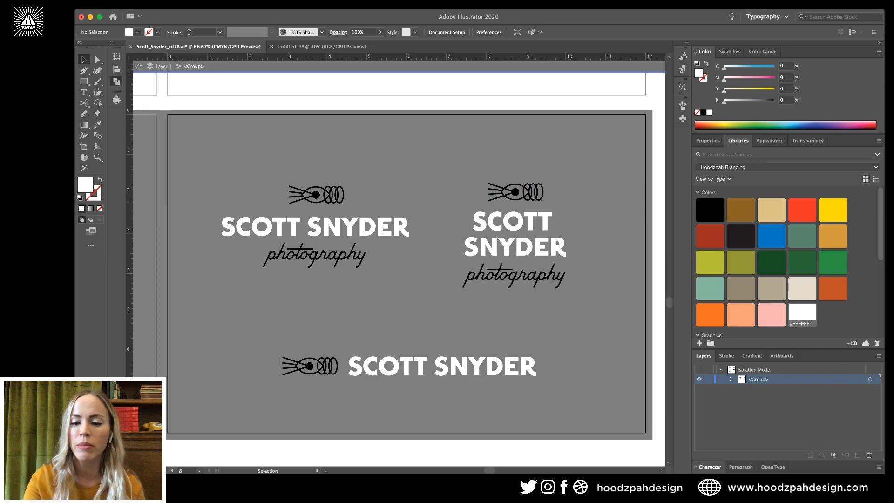
pyautogui.click(316, 194)
# Make the first lockup's eye-icon strokes white and fill its pupil white.
pyautogui.press('super+equal')
pyautogui.press('super+equal')
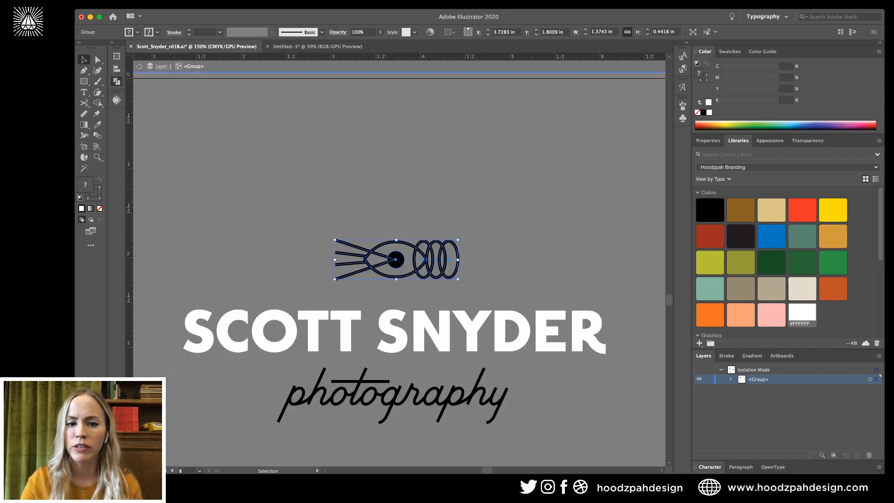
pyautogui.doubleClick(396, 259)
pyautogui.click(395, 260)
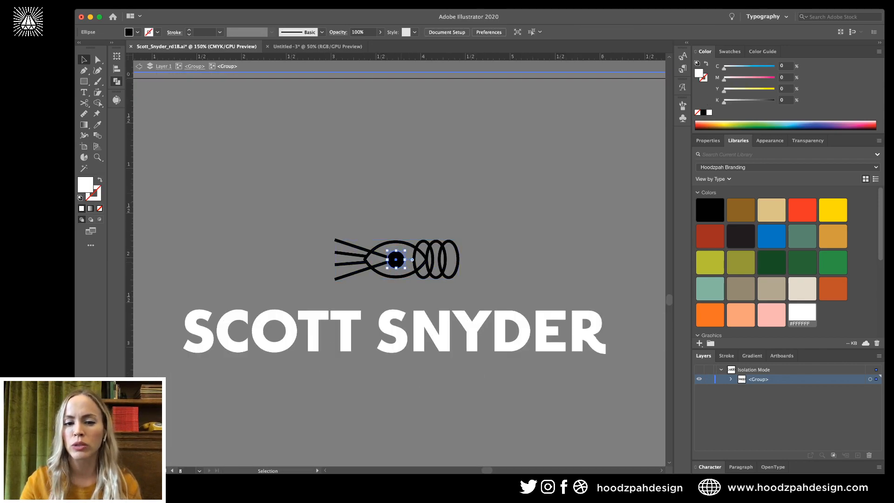
pyautogui.moveTo(415, 277); pyautogui.dragTo(414, 278)
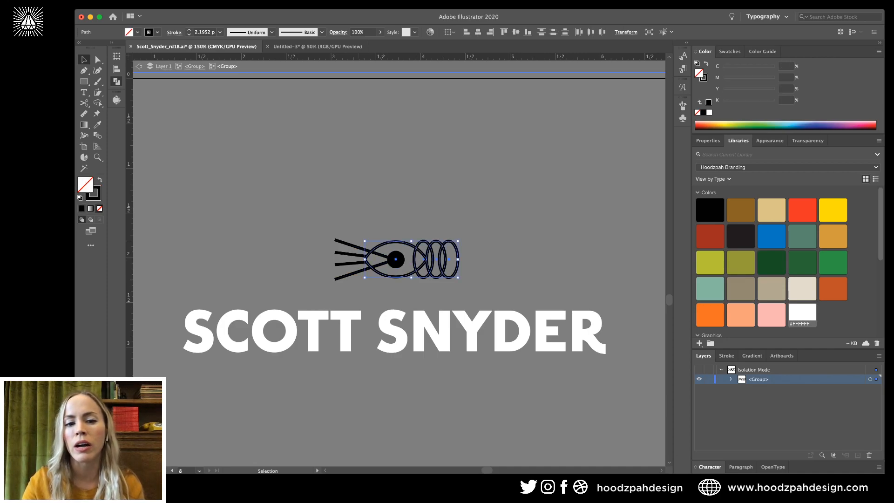
pyautogui.moveTo(347, 234); pyautogui.dragTo(327, 279)
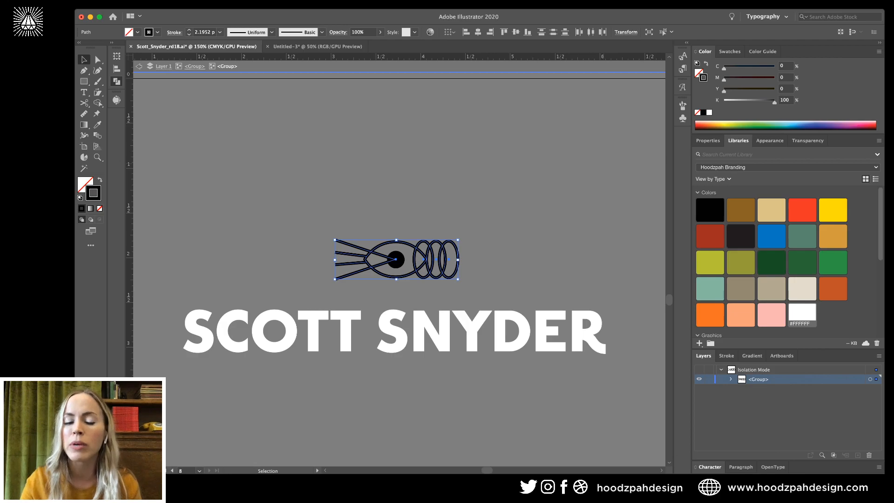
pyautogui.click(802, 313)
pyautogui.press('super+shift+a')
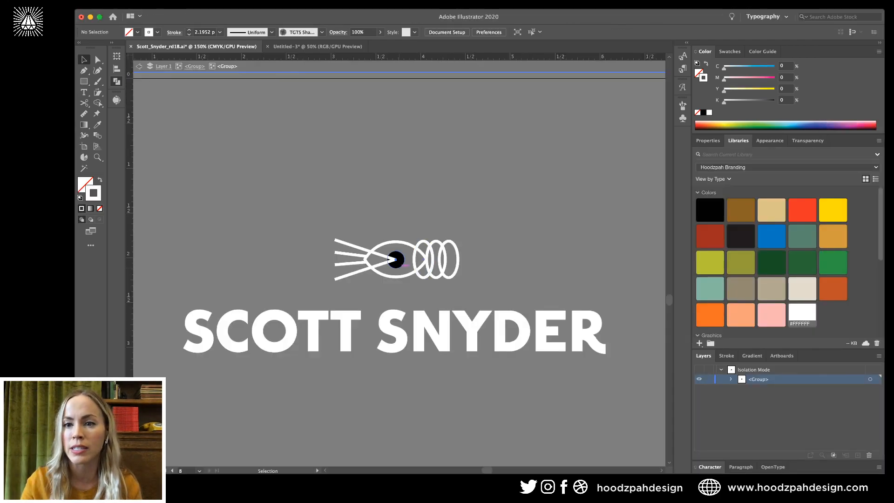
pyautogui.click(396, 260)
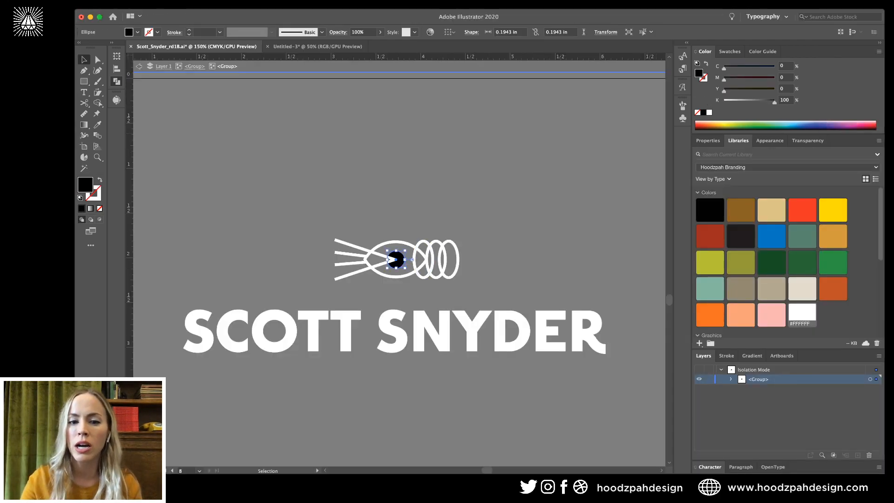
pyautogui.click(801, 312)
pyautogui.press('super+shift+a')
# Give the first lockup's photography script a white stroke.
pyautogui.press('super+minus')
pyautogui.hscroll(1, 400, 266)
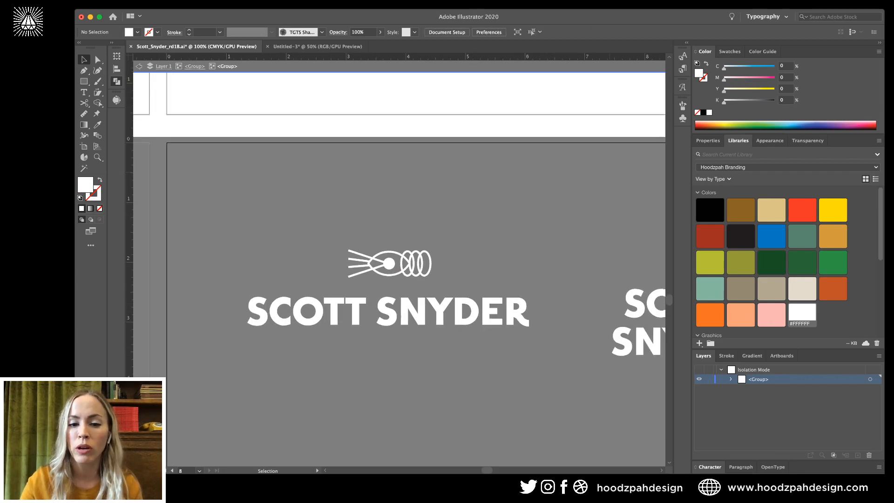
pyautogui.scroll(-2, 399, 266)
pyautogui.hscroll(-2, 399, 265)
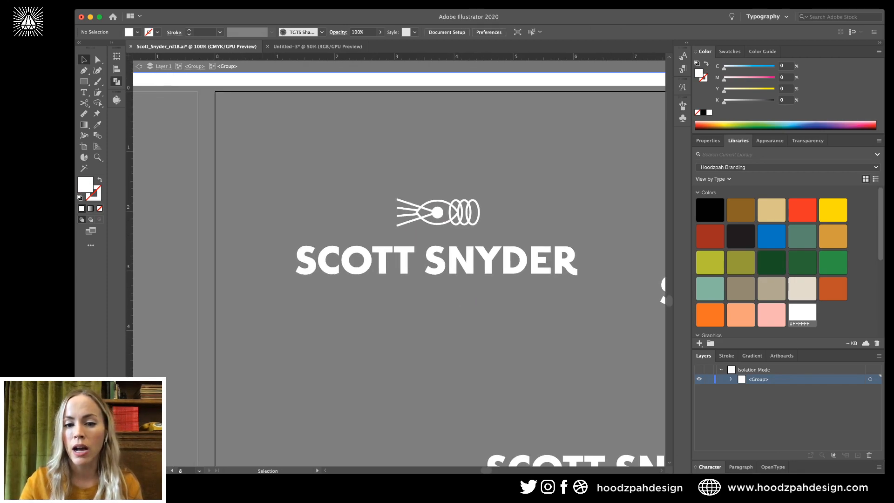
pyautogui.doubleClick(460, 308)
pyautogui.doubleClick(469, 261)
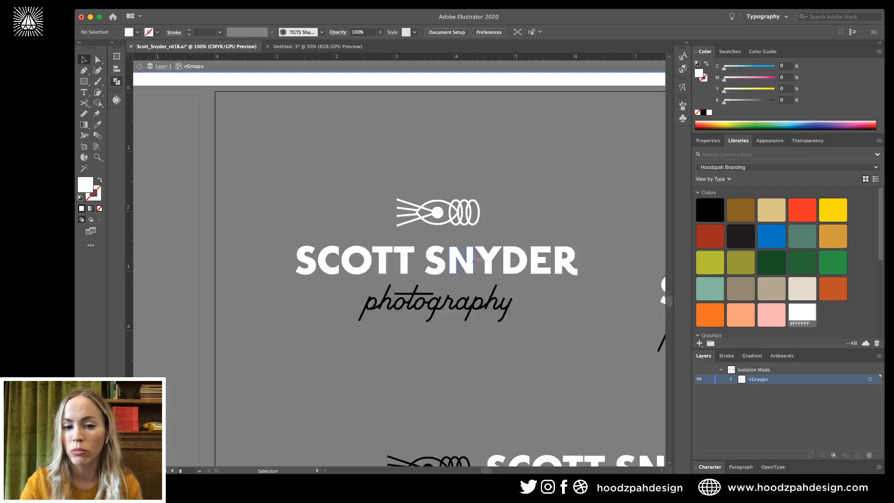
pyautogui.moveTo(349, 345); pyautogui.dragTo(612, 298)
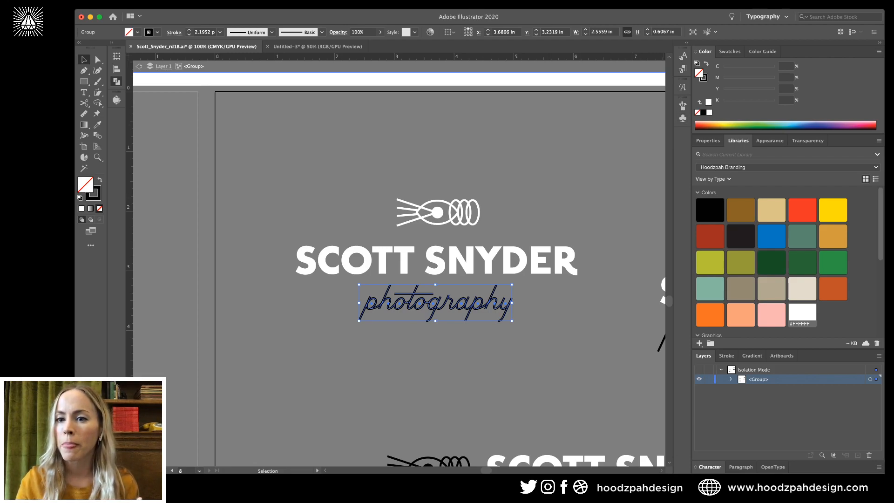
pyautogui.press('x')
pyautogui.click(801, 312)
pyautogui.press('super+shift+a')
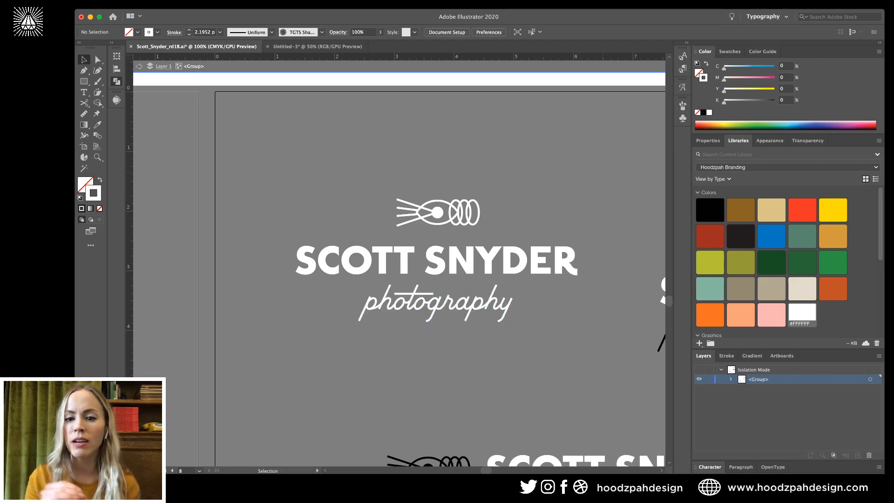
pyautogui.press('super+minus')
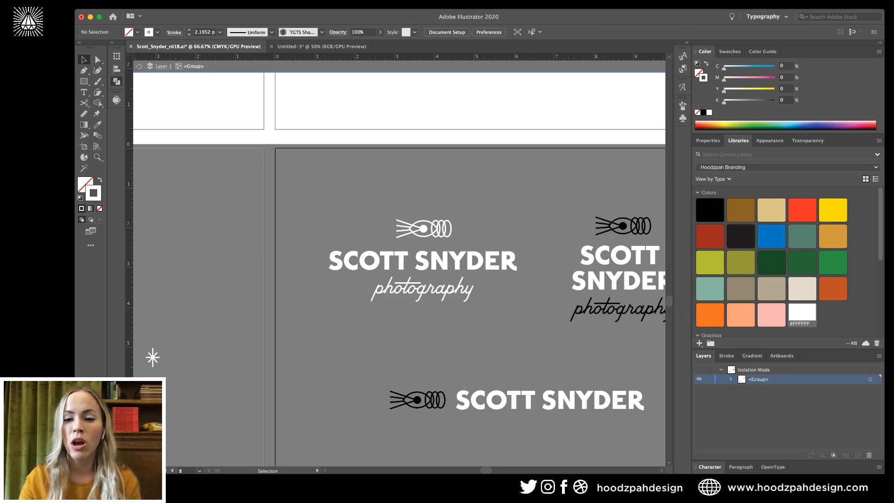
# Set the stacked icon's outline, coil and whisker strokes to white, and fill its eye dot white.
pyautogui.hscroll(3, 399, 269)
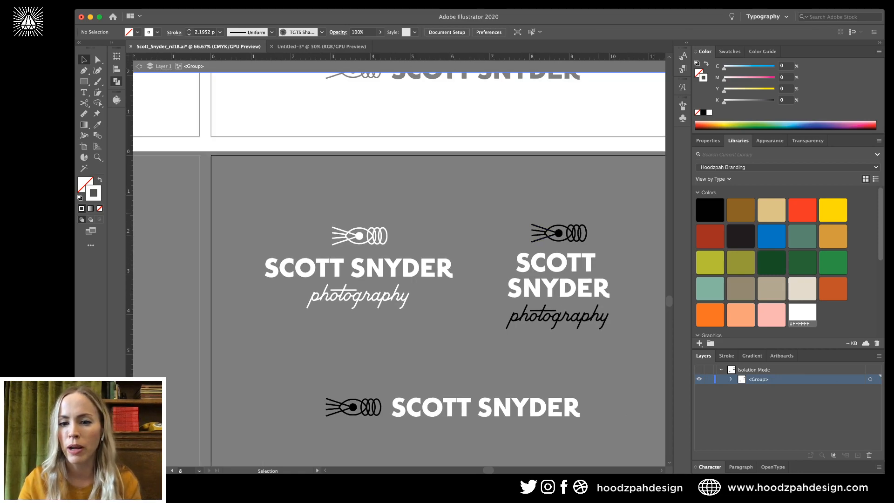
pyautogui.click(581, 234)
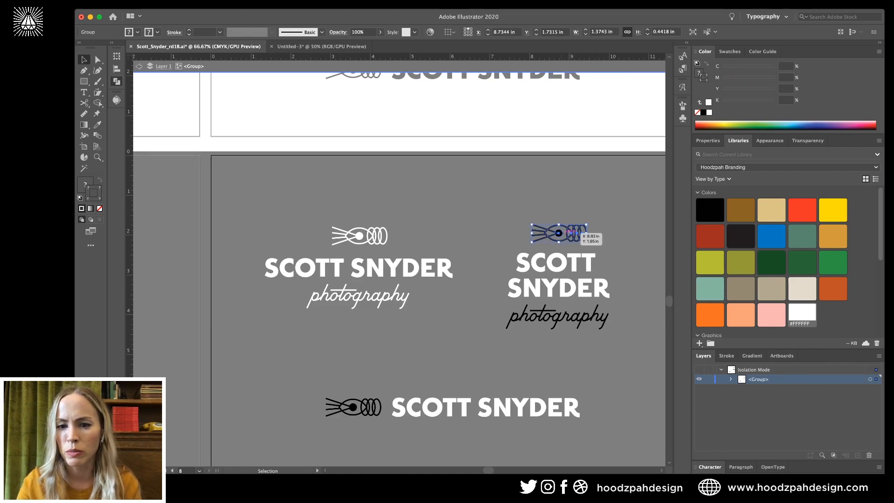
pyautogui.doubleClick(581, 234)
pyautogui.moveTo(597, 219); pyautogui.dragTo(567, 245)
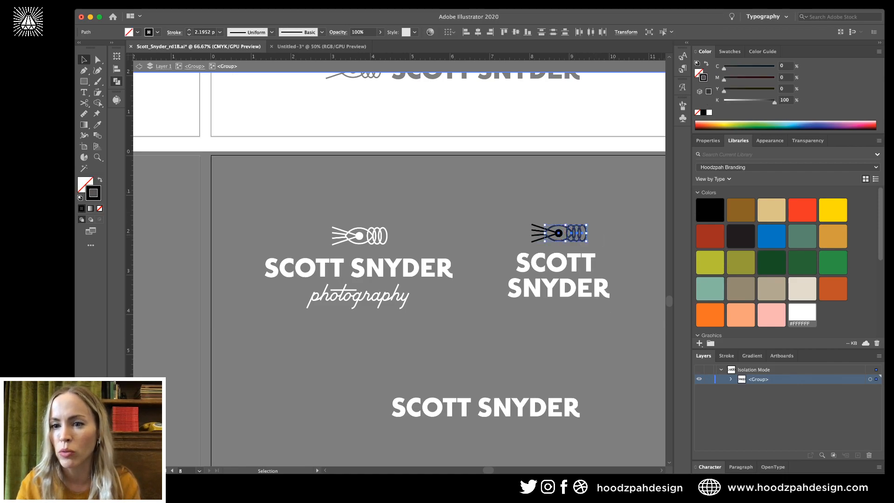
pyautogui.click(801, 312)
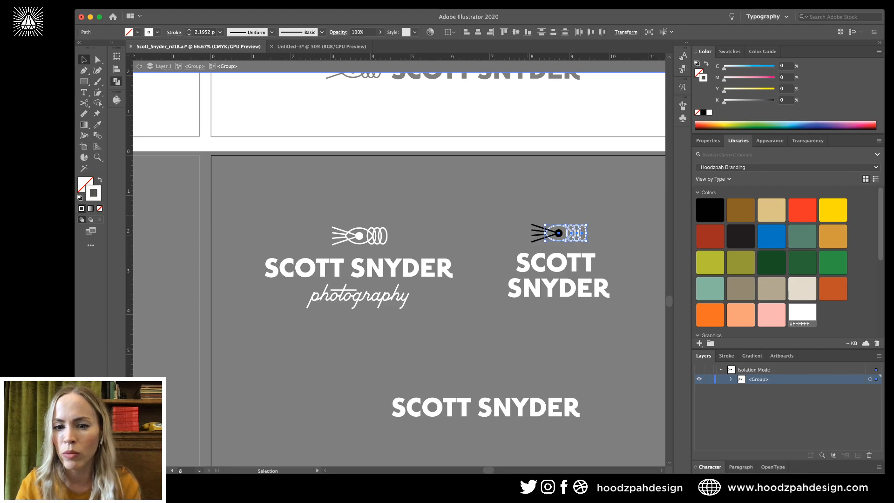
pyautogui.moveTo(525, 219); pyautogui.dragTo(538, 246)
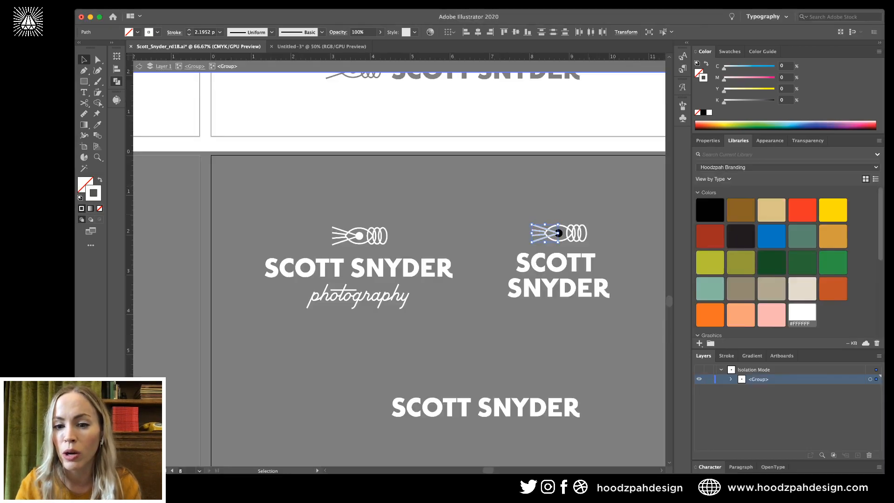
pyautogui.press('super+shift+a')
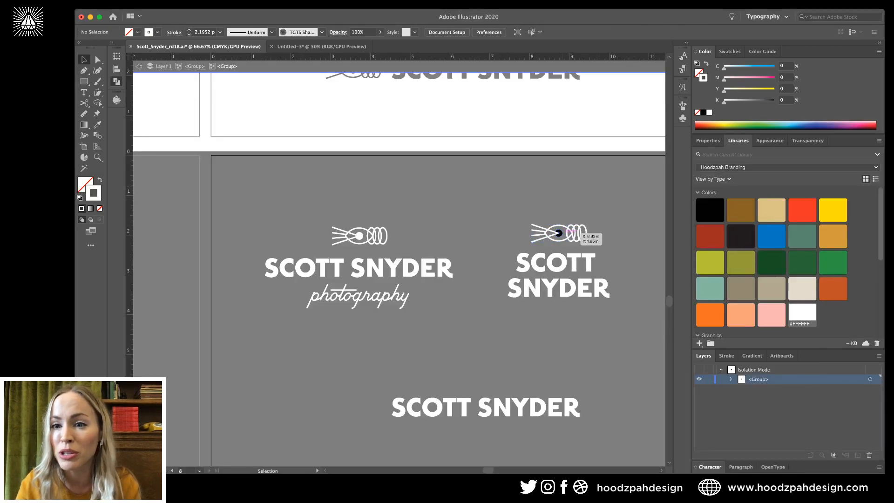
pyautogui.click(558, 232)
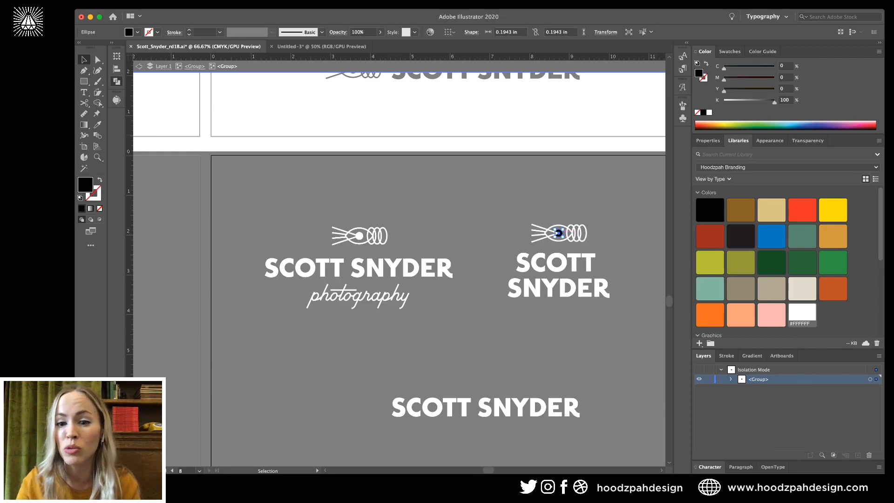
pyautogui.click(802, 313)
pyautogui.click(634, 148)
pyautogui.scroll(-3, 400, 269)
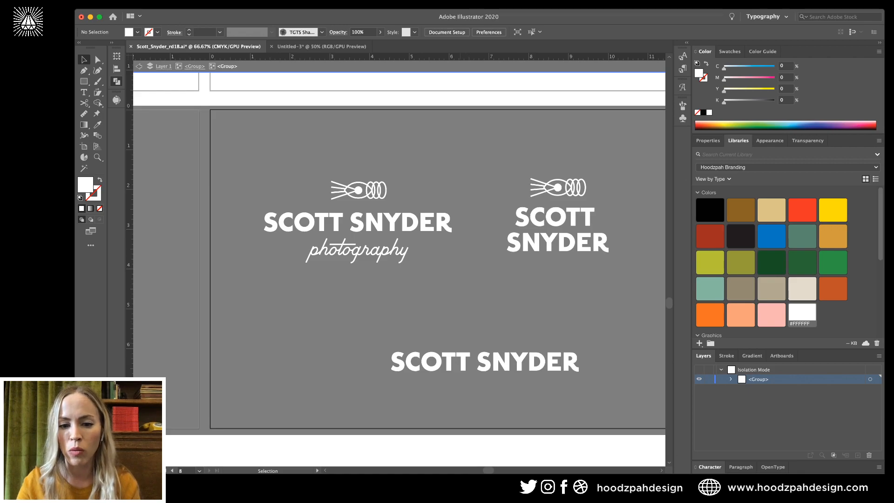
# Make the bottom lockup's icon white: eye dot fill plus ray, outline and coil strokes.
pyautogui.press('Escape')
pyautogui.doubleClick(468, 355)
pyautogui.click(468, 355)
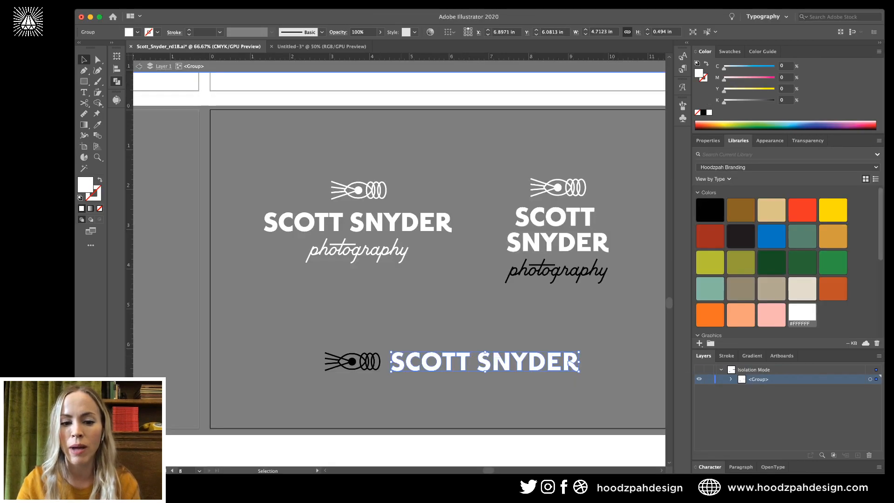
pyautogui.click(372, 361)
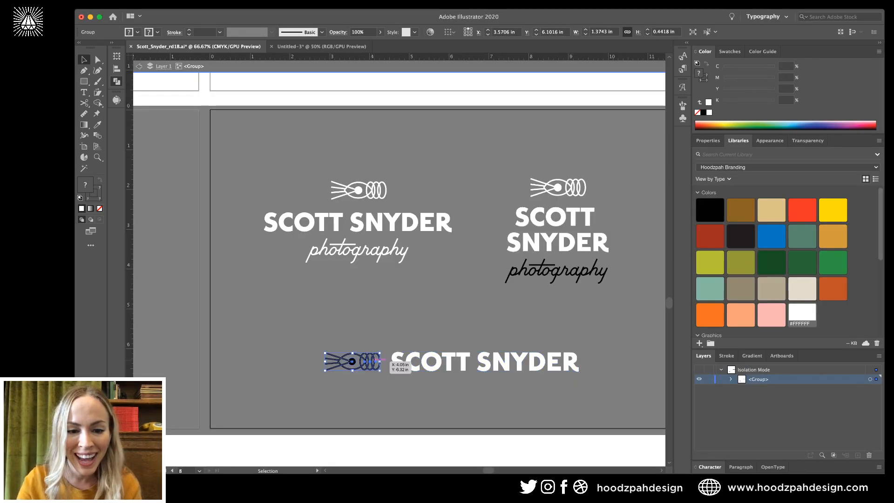
pyautogui.doubleClick(378, 360)
pyautogui.click(353, 362)
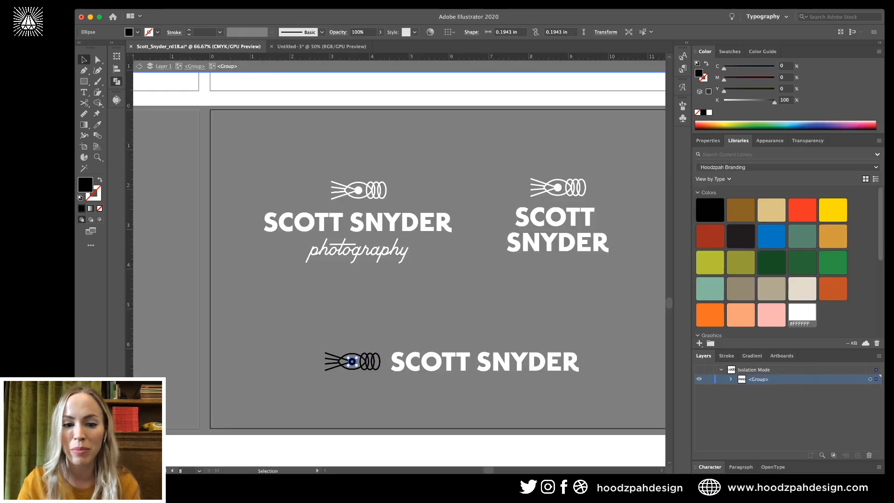
pyautogui.click(801, 313)
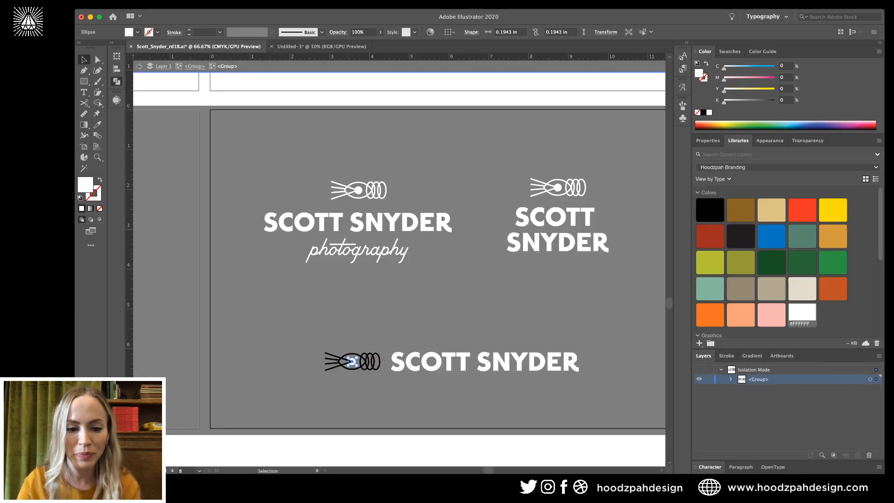
pyautogui.moveTo(318, 347); pyautogui.dragTo(345, 375)
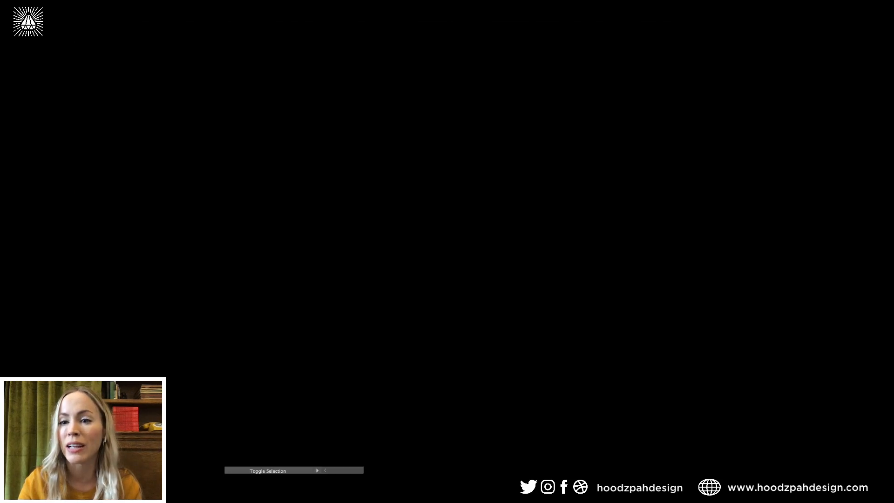
pyautogui.moveTo(386, 346); pyautogui.dragTo(367, 376)
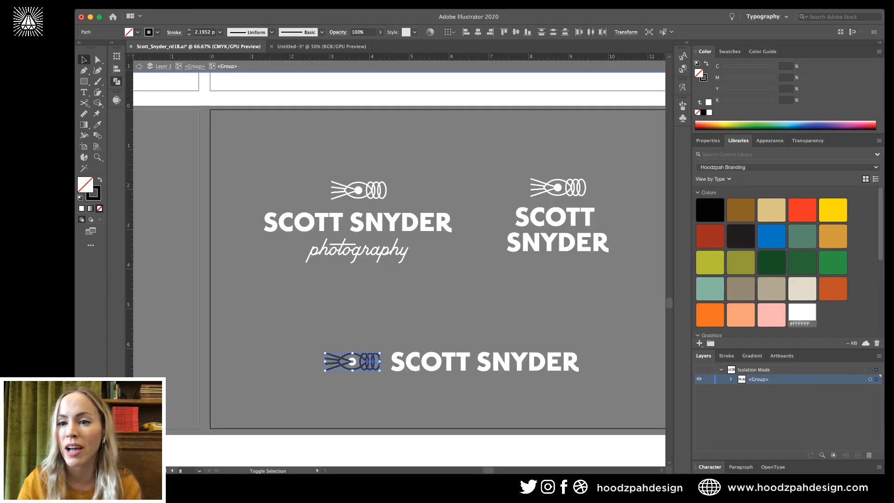
pyautogui.press('x')
pyautogui.click(802, 313)
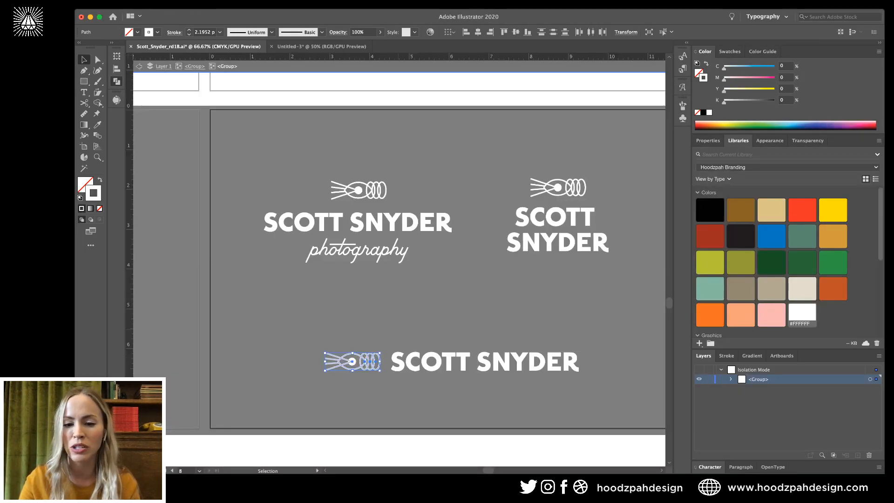
pyautogui.click(581, 362)
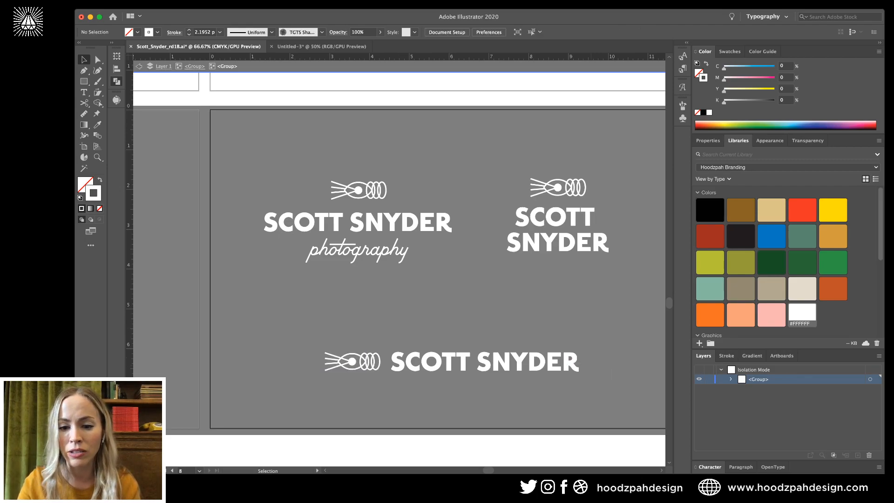
pyautogui.doubleClick(581, 362)
# Give the stacked lockup's photography script a white stroke and exit isolation.
pyautogui.doubleClick(568, 270)
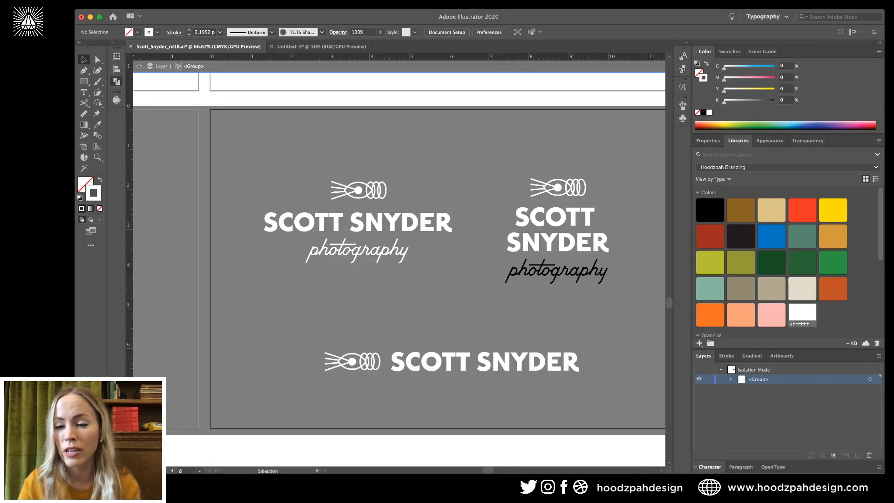
pyautogui.click(568, 271)
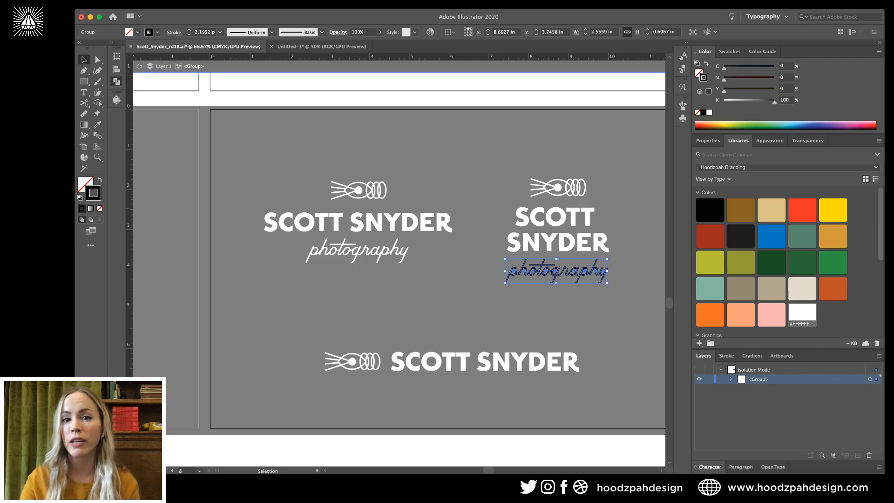
pyautogui.click(802, 313)
pyautogui.doubleClick(626, 314)
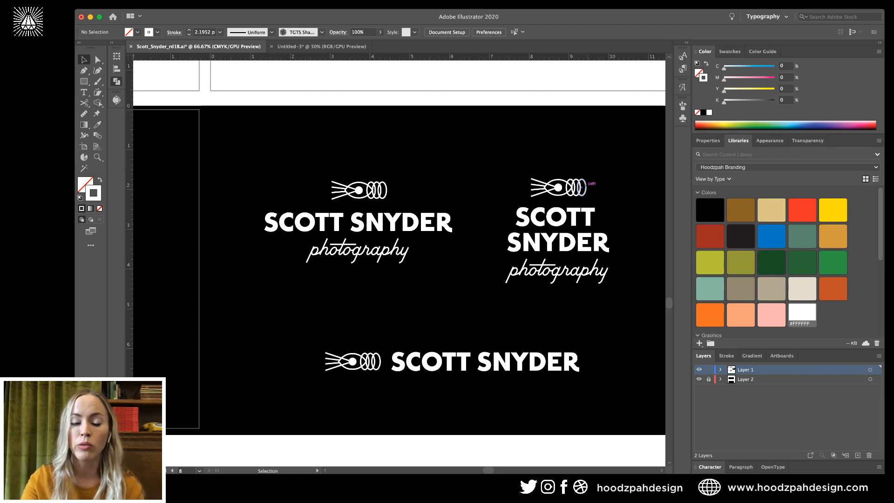
pyautogui.press('super+minus')
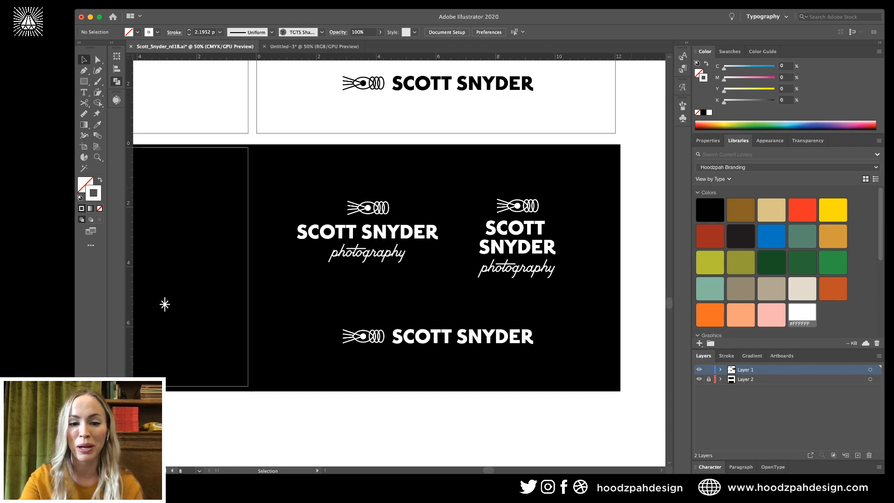
pyautogui.press('a')
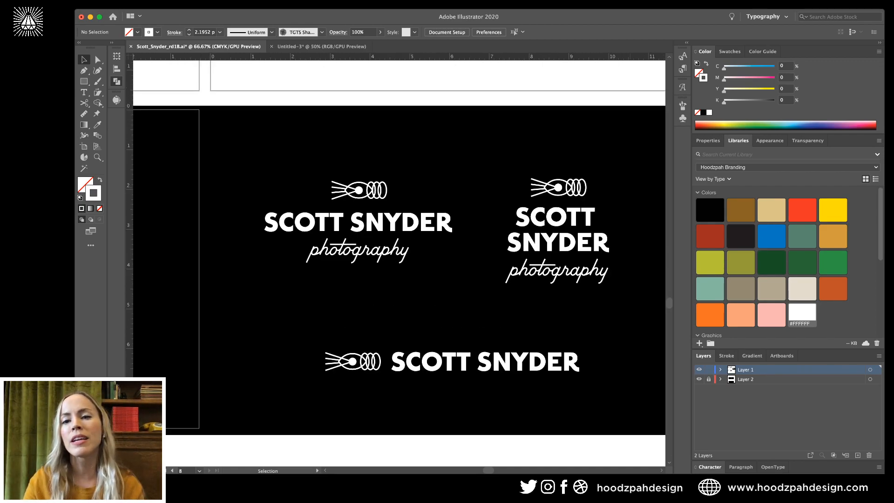
pyautogui.hscroll(3, 399, 265)
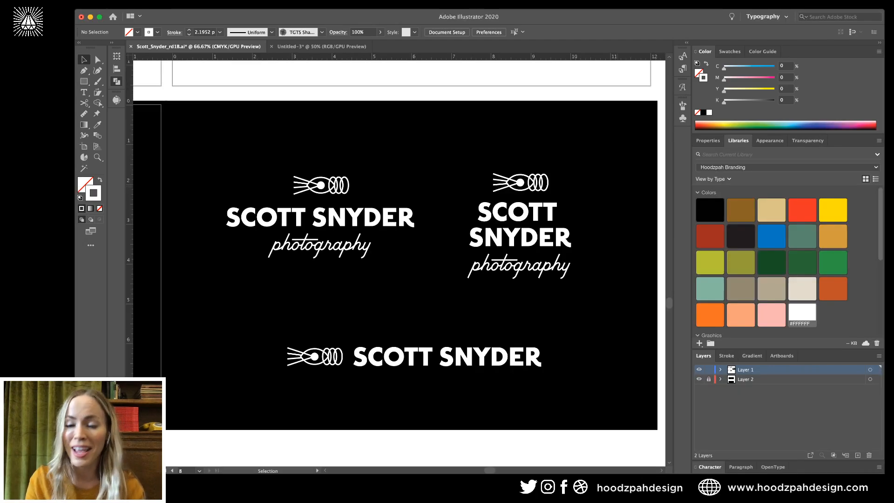
pyautogui.hscroll(2, 396, 268)
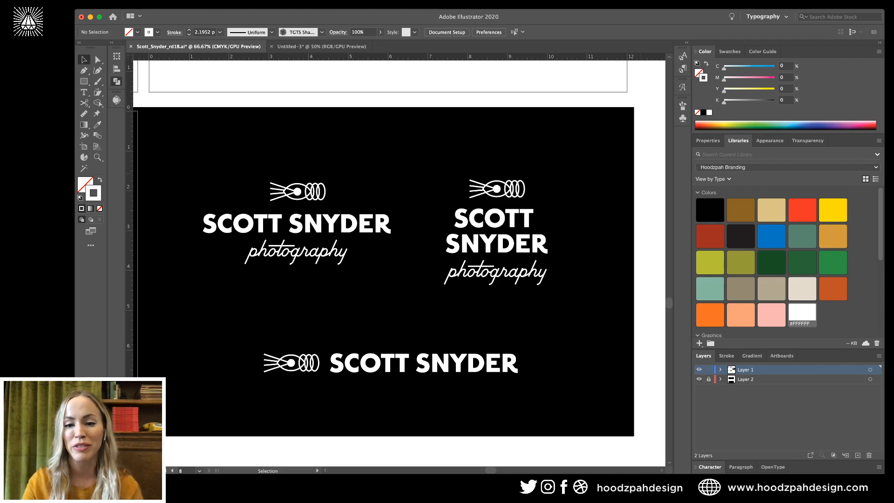
pyautogui.hscroll(-3, 395, 253)
pyautogui.scroll(1, 395, 253)
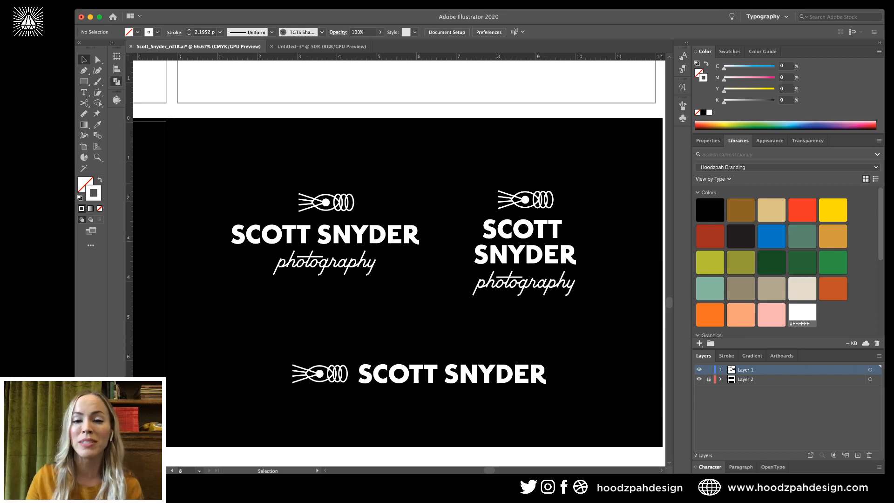
pyautogui.click(416, 81)
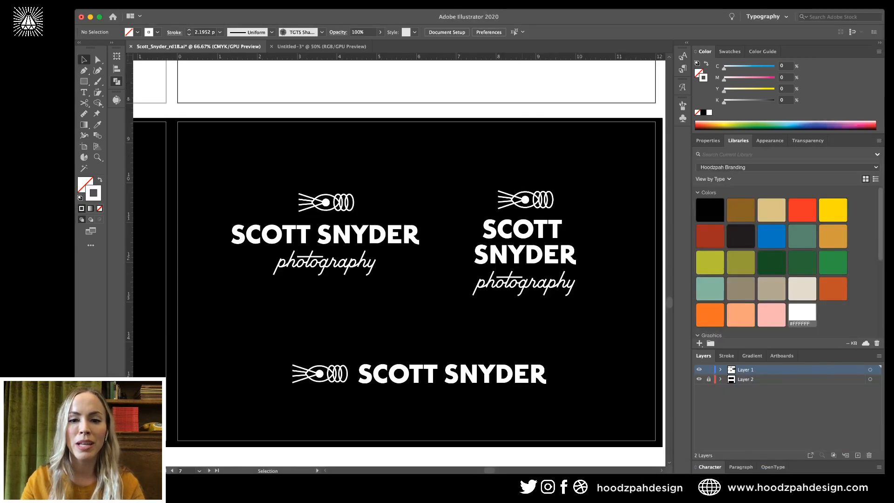
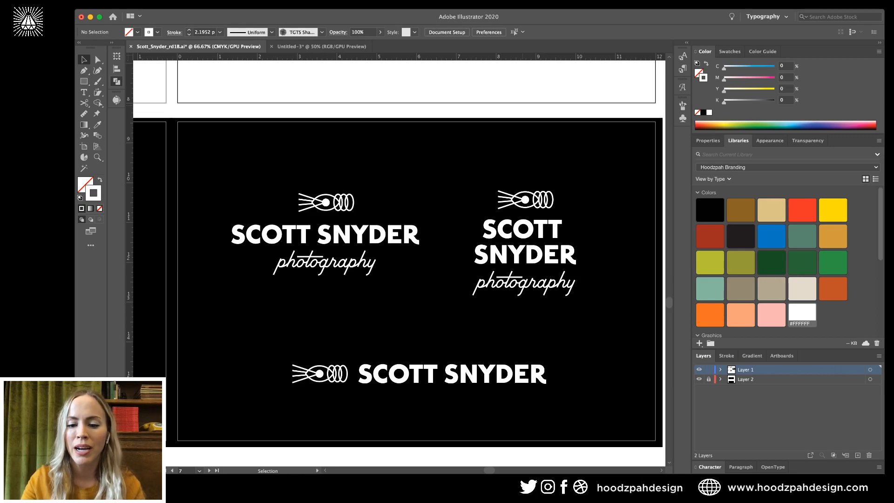
pyautogui.press('super+minus')
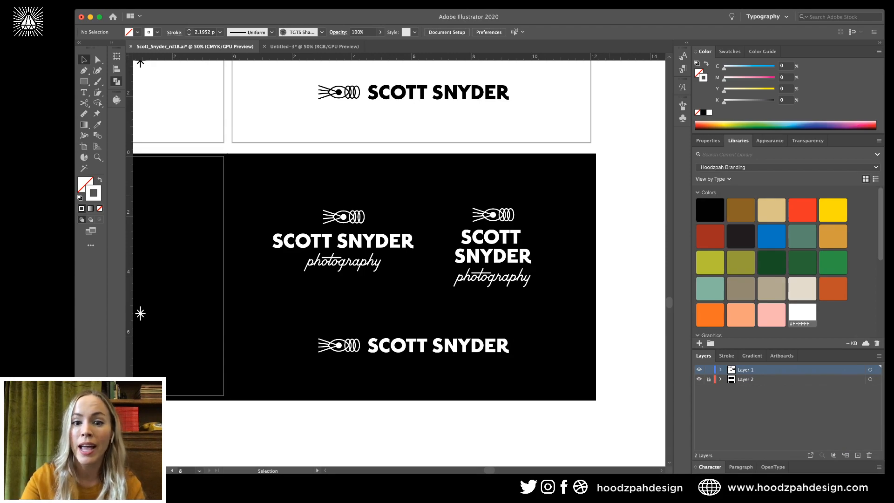
pyautogui.press('super+equal')
pyautogui.scroll(-2, 399, 263)
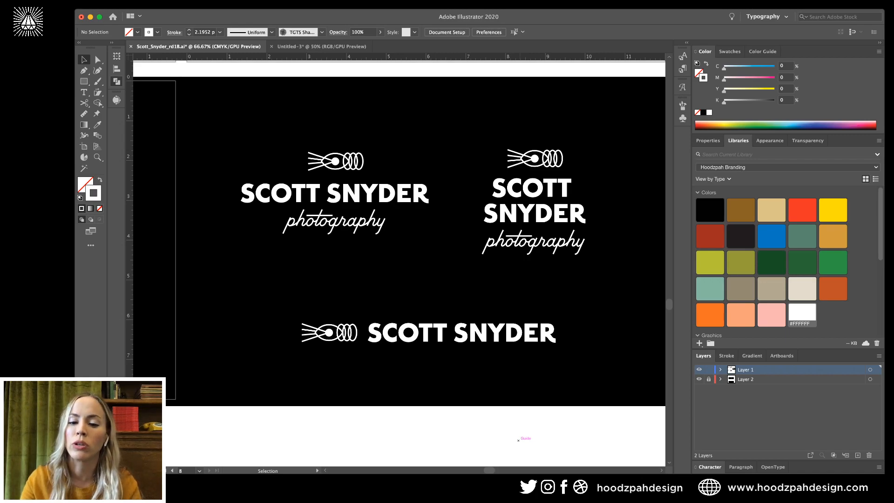
pyautogui.press('super+minus')
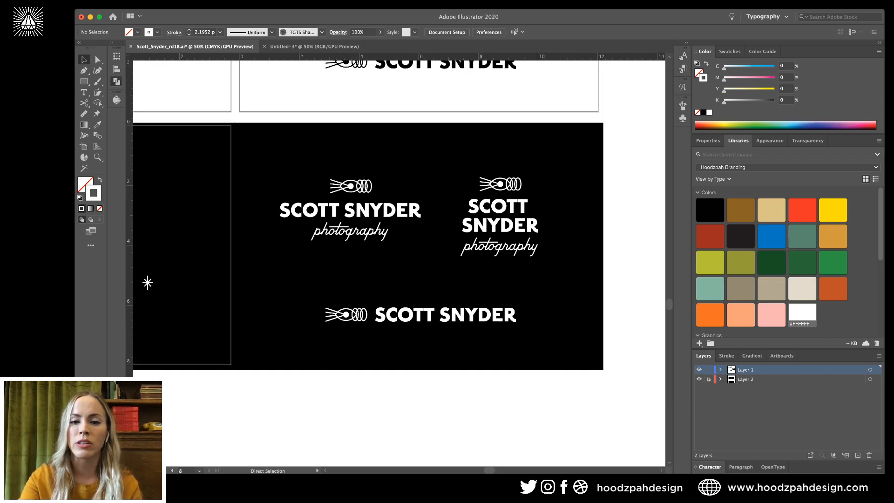
pyautogui.press('super+equal')
pyautogui.press('super+minus')
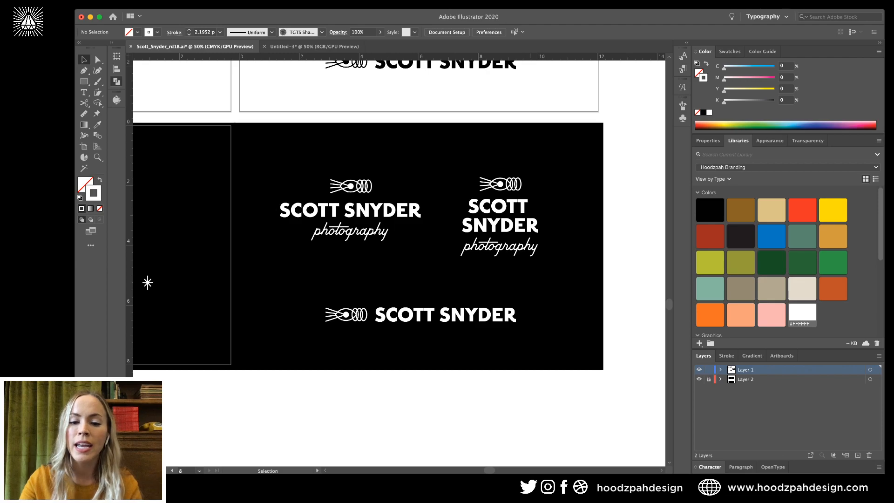
pyautogui.moveTo(561, 403); pyautogui.dragTo(305, 298)
# Nudge the bottom horizontal logo slightly left, then return to the full card.
pyautogui.doubleClick(409, 317)
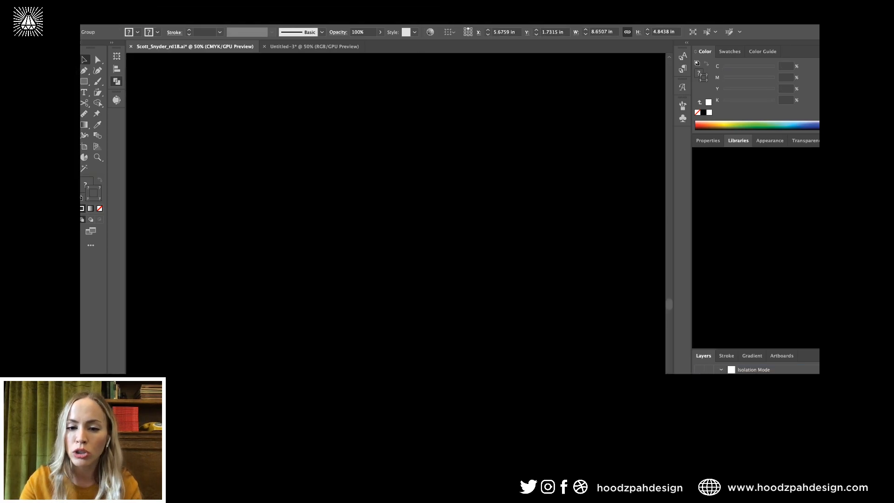
pyautogui.click(502, 315)
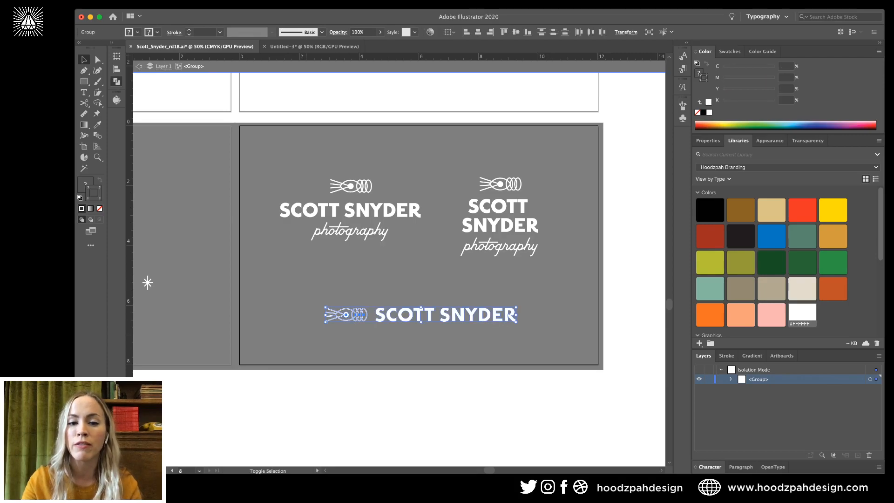
pyautogui.hotkey('shift', 'Left')
pyautogui.hotkey('shift', 'Left')
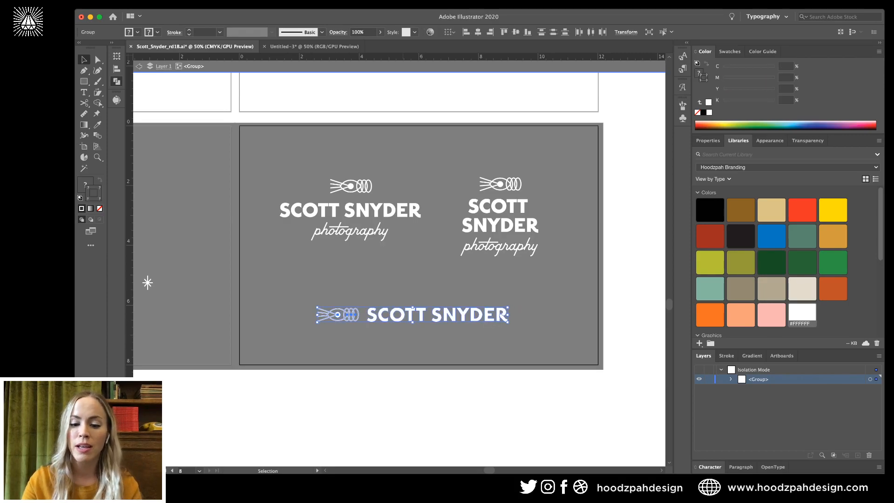
pyautogui.doubleClick(148, 282)
pyautogui.press('super+equal')
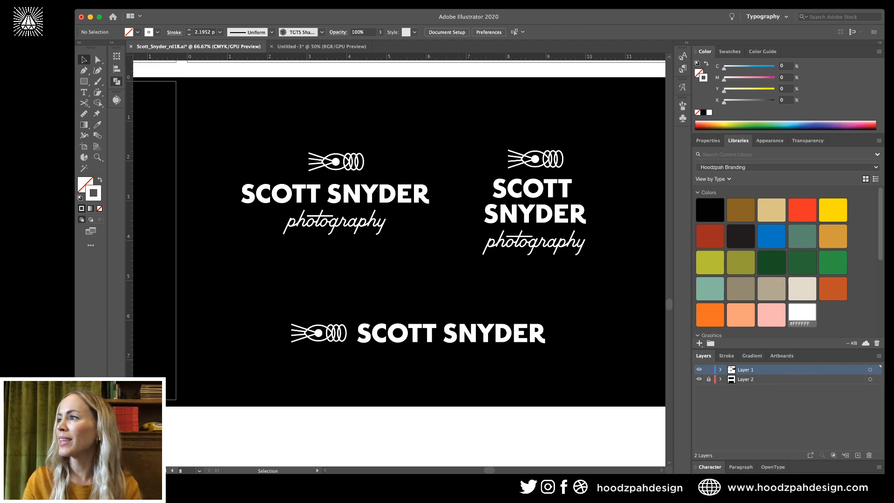
pyautogui.press('super+minus')
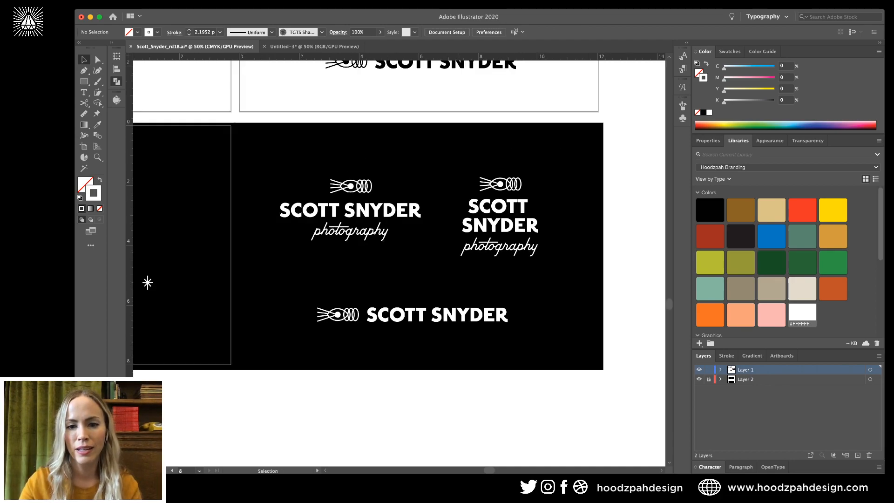
# Isolate the stacked logo's eye icon and select its eye, ray and ring outlines.
pyautogui.doubleClick(509, 183)
pyautogui.click(509, 183)
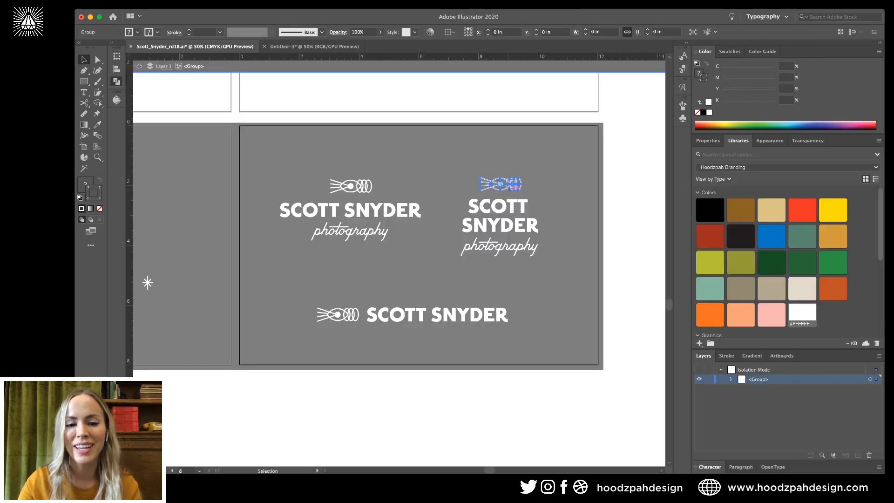
pyautogui.press('super+equal')
pyautogui.press('super+equal')
pyautogui.doubleClick(415, 260)
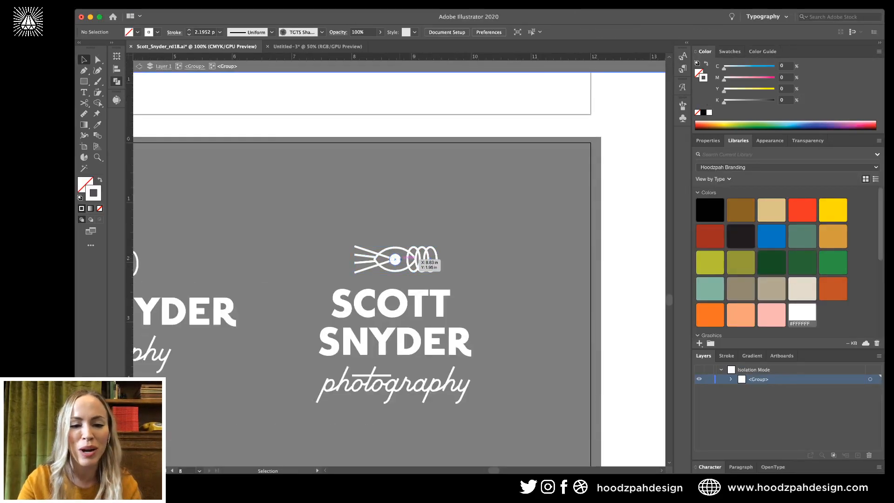
pyautogui.click(395, 259)
pyautogui.press('super+equal')
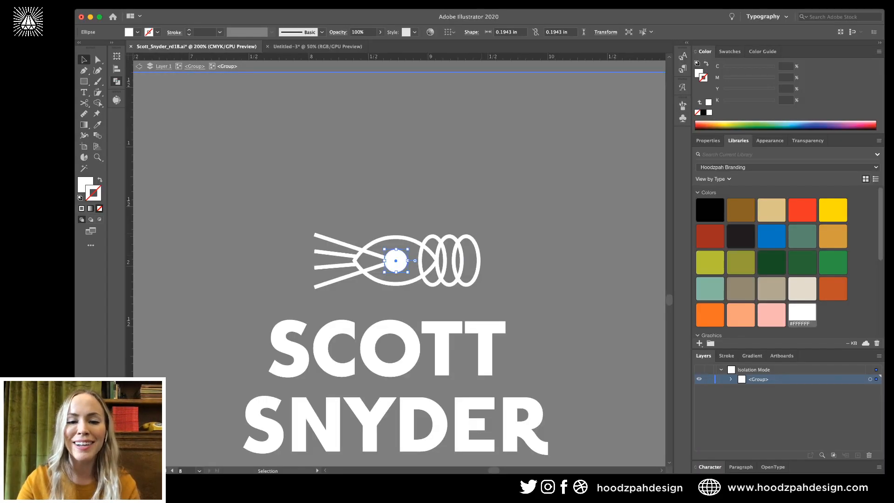
pyautogui.moveTo(414, 226); pyautogui.dragTo(488, 284)
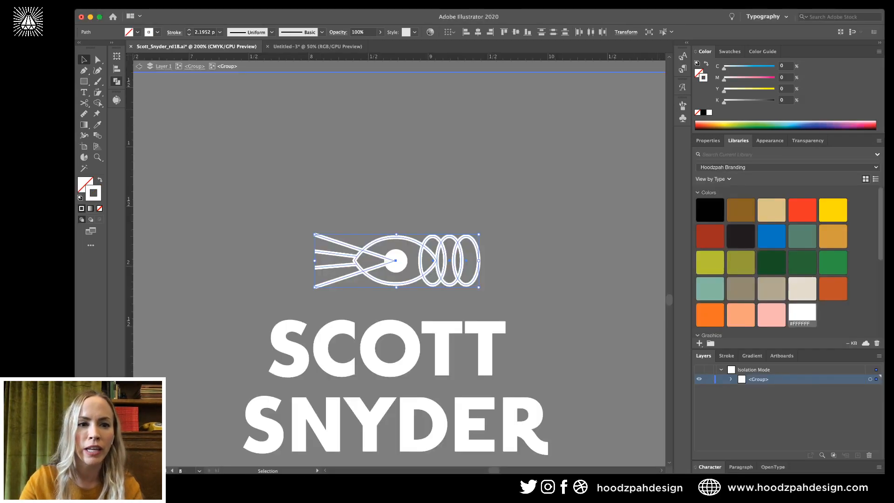
# Set the icon outlines' stroke weight to 2 pt and exit isolation.
pyautogui.doubleClick(204, 32)
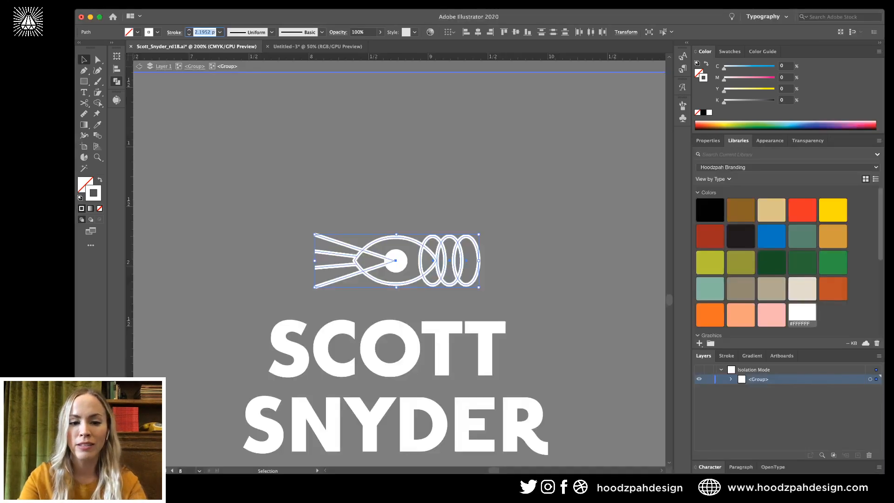
pyautogui.write('2.1')
pyautogui.press('Return')
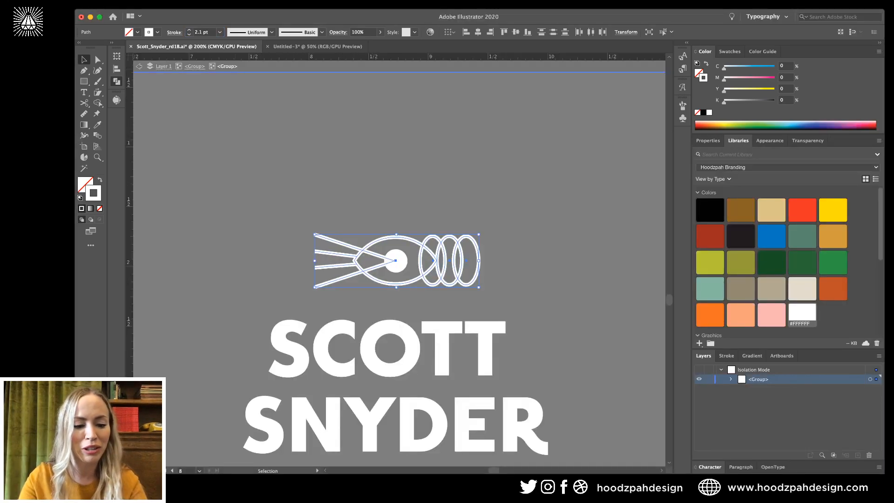
pyautogui.write('2')
pyautogui.press('Return')
pyautogui.click(372, 191)
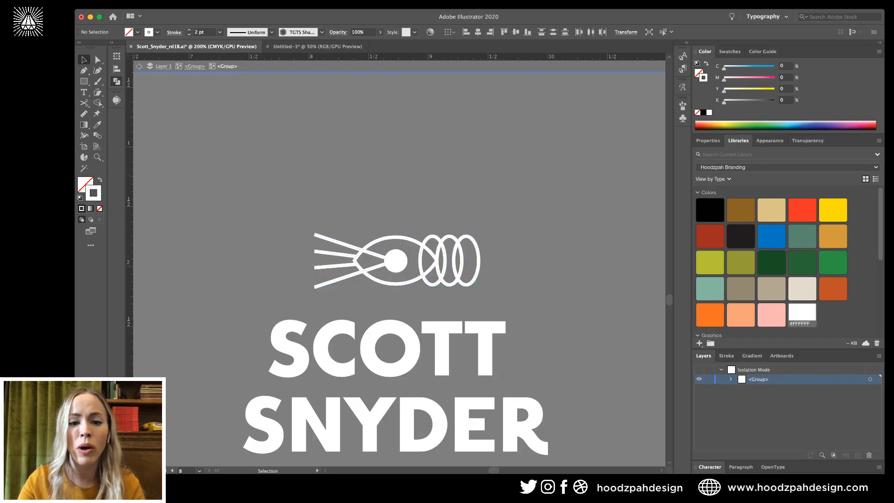
pyautogui.click(396, 261)
pyautogui.press('super+minus')
pyautogui.press('super+minus')
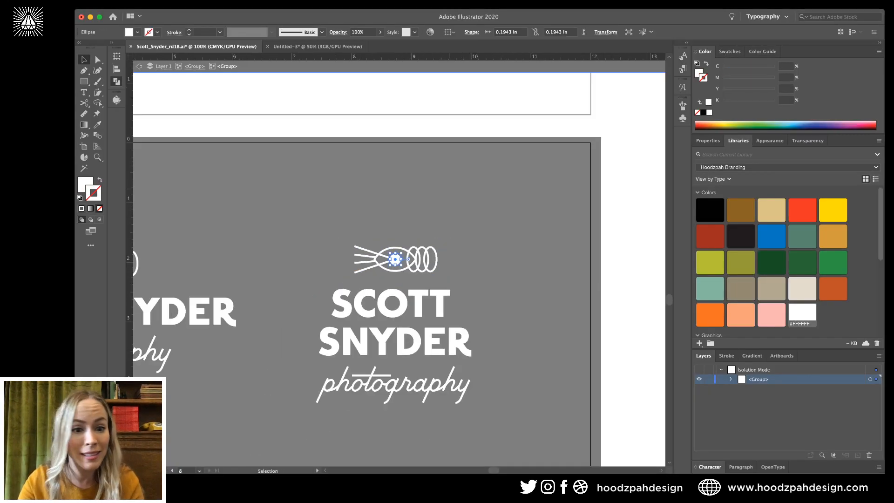
pyautogui.doubleClick(381, 272)
pyautogui.hscroll(-5, 381, 271)
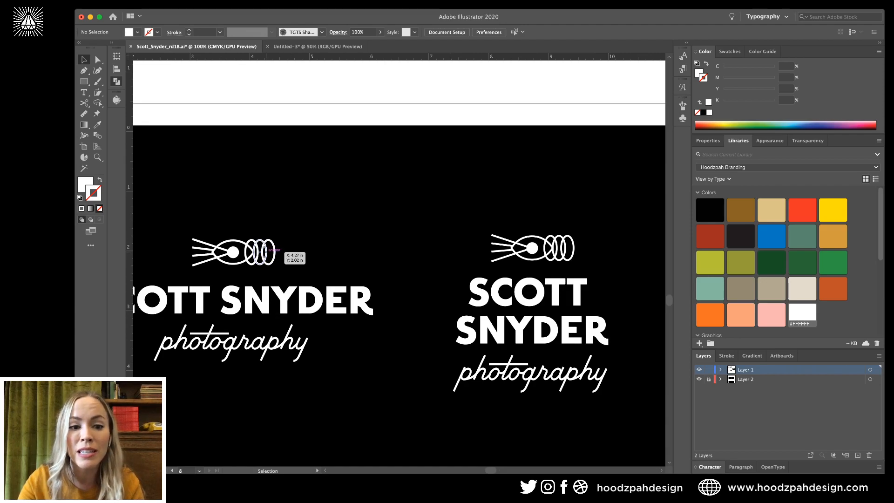
# Eyedropper the right logo's 2 pt white stroke onto the left logo's icon.
pyautogui.doubleClick(263, 253)
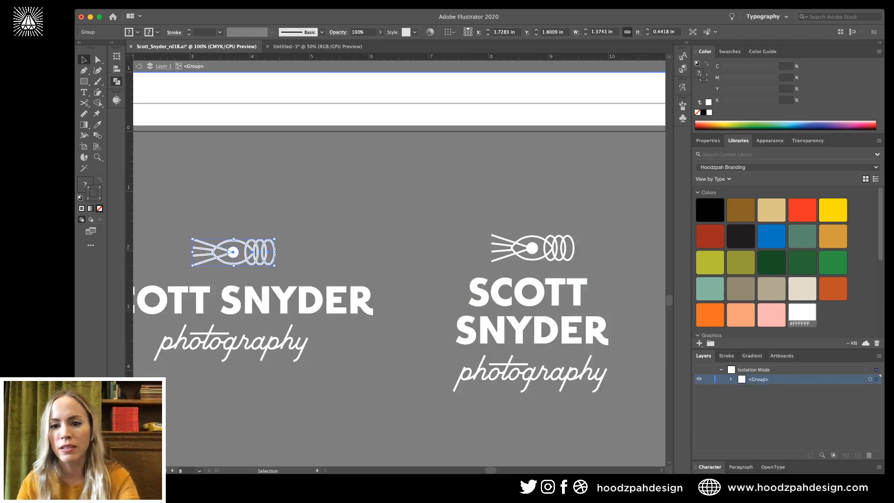
pyautogui.press('i')
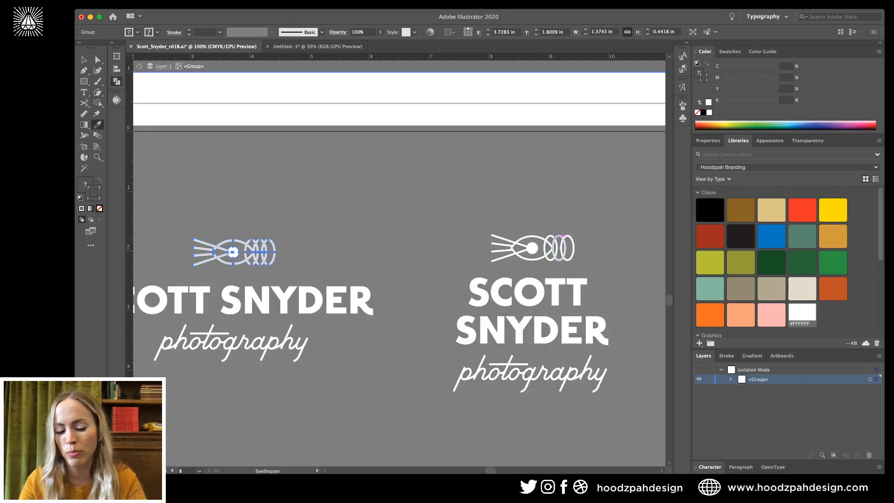
pyautogui.click(560, 237)
pyautogui.press('v')
pyautogui.click(312, 233)
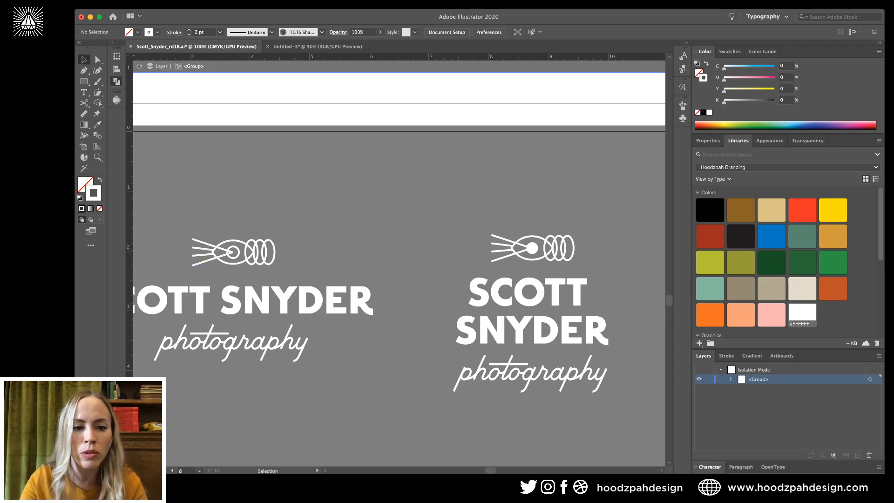
# Give the left icon's centre circle a solid white fill with no stroke by sampling.
pyautogui.press('a')
pyautogui.click(233, 252)
pyautogui.press('i')
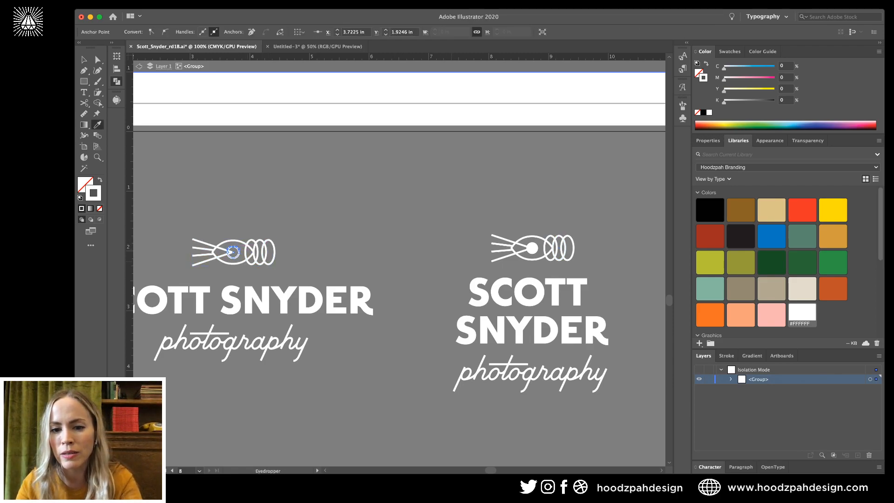
pyautogui.click(532, 248)
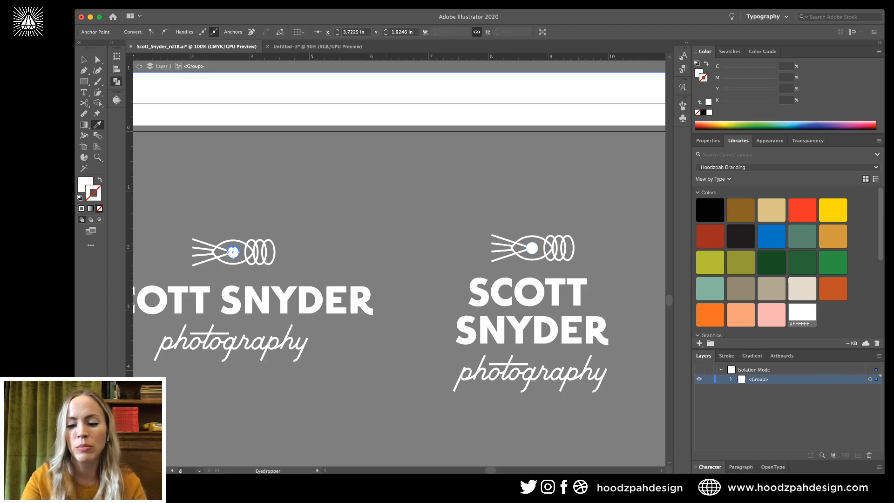
pyautogui.press('v')
pyautogui.press('super+shift+a')
# Isolate the bottom logo's icon and select its eye outline, three rings and four ray lines.
pyautogui.press('super+minus')
pyautogui.press('super+plus')
pyautogui.press('super+plus')
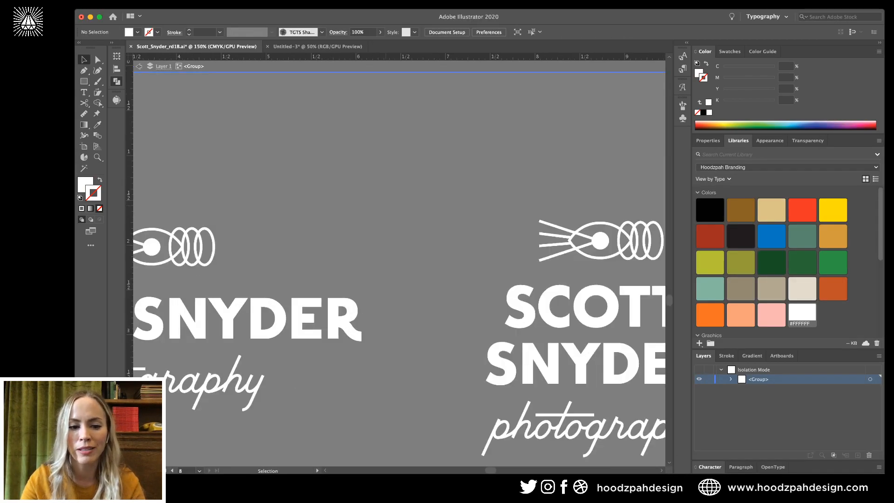
pyautogui.scroll(-5, 399, 269)
pyautogui.hscroll(-3, 399, 269)
pyautogui.scroll(-2, 399, 269)
pyautogui.hscroll(-2, 399, 269)
pyautogui.press('a')
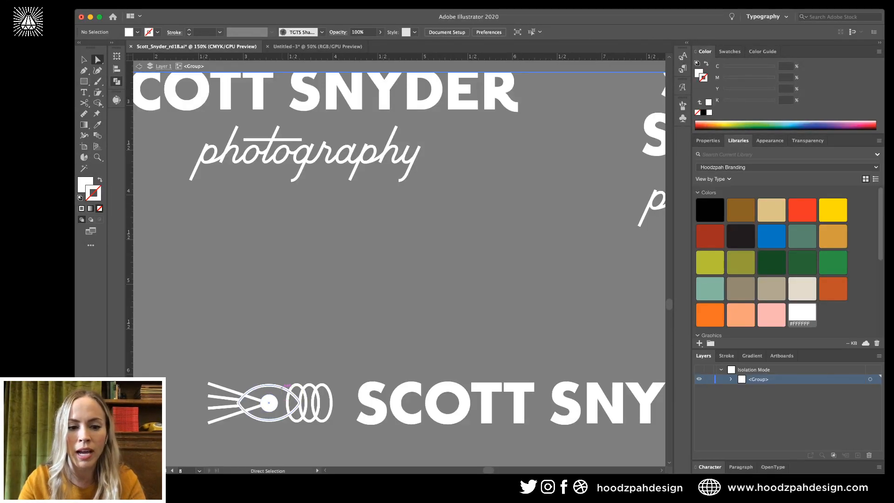
pyautogui.press('v')
pyautogui.moveTo(259, 385); pyautogui.dragTo(325, 396)
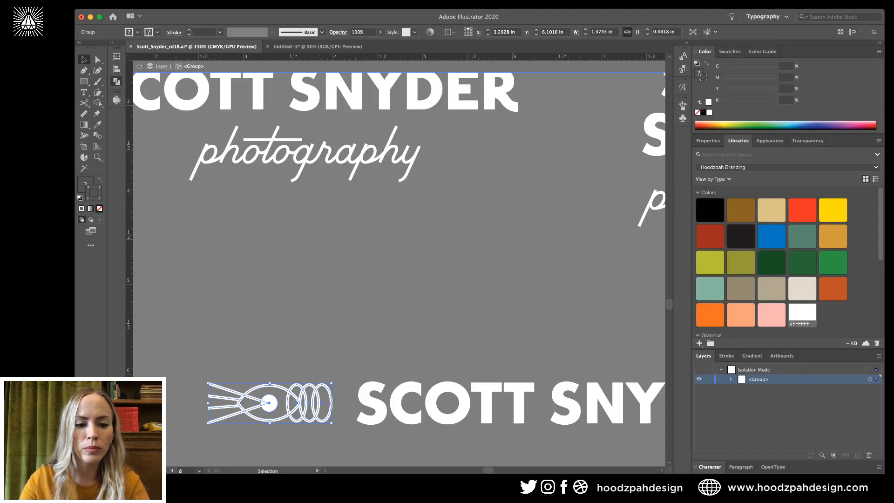
pyautogui.doubleClick(319, 395)
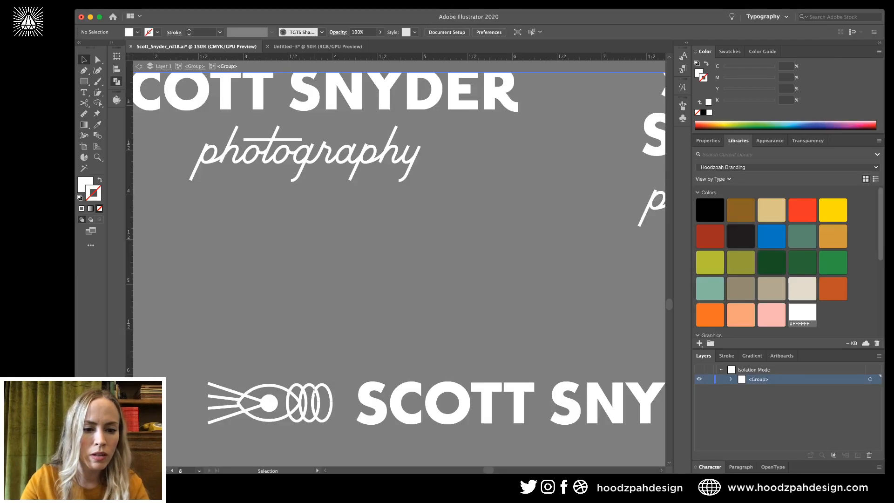
pyautogui.moveTo(276, 378); pyautogui.dragTo(328, 395)
pyautogui.moveTo(215, 378); pyautogui.dragTo(227, 423)
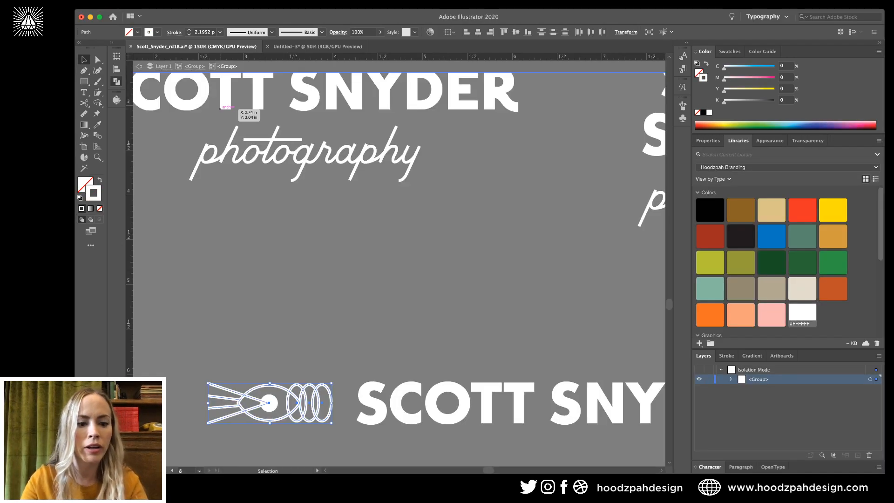
# Set those lines' stroke weight to 2 pt and leave the isolated group.
pyautogui.doubleClick(203, 32)
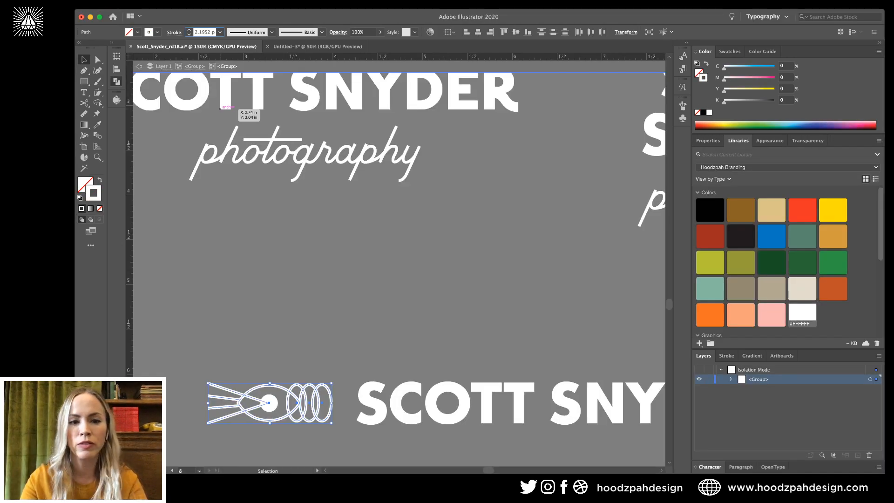
pyautogui.write('2')
pyautogui.press('Return')
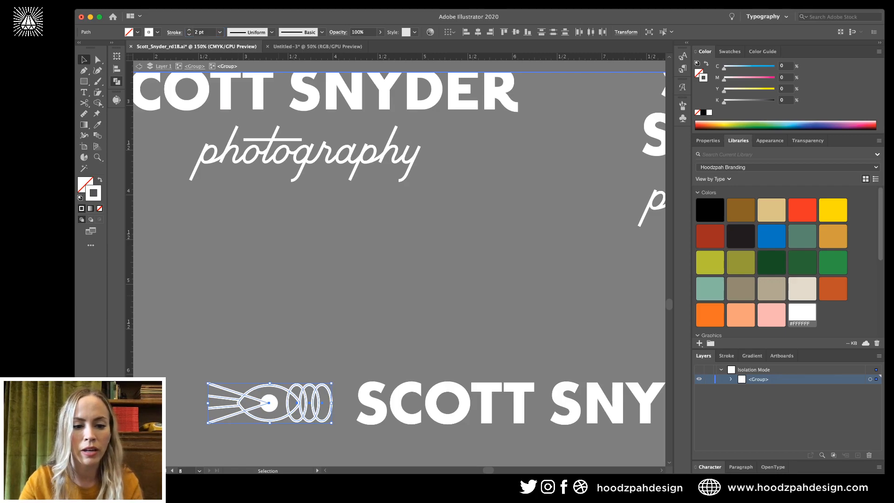
pyautogui.click(269, 403)
pyautogui.doubleClick(313, 335)
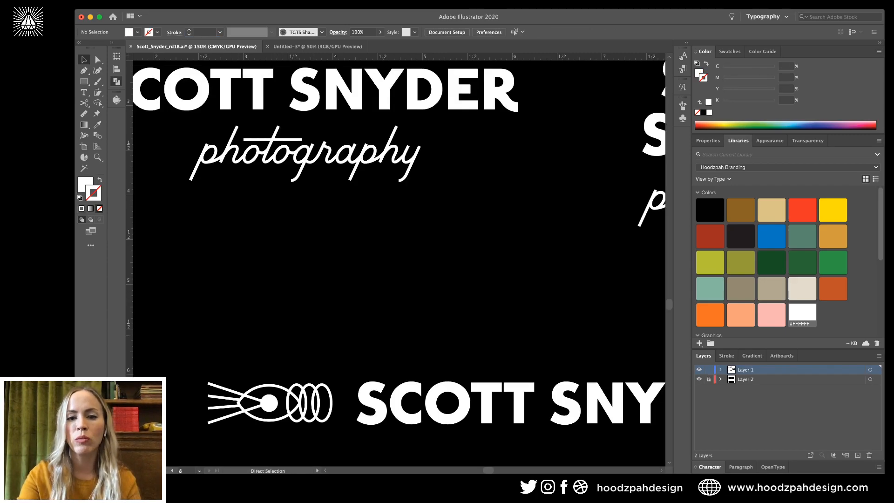
# Add a letter A at about 41 pt and move it to the first card's top-left corner.
pyautogui.hotkey('ctrl', '-')
pyautogui.hotkey('ctrl', '-')
pyautogui.hotkey('ctrl', '-')
pyautogui.hotkey('ctrl', '-')
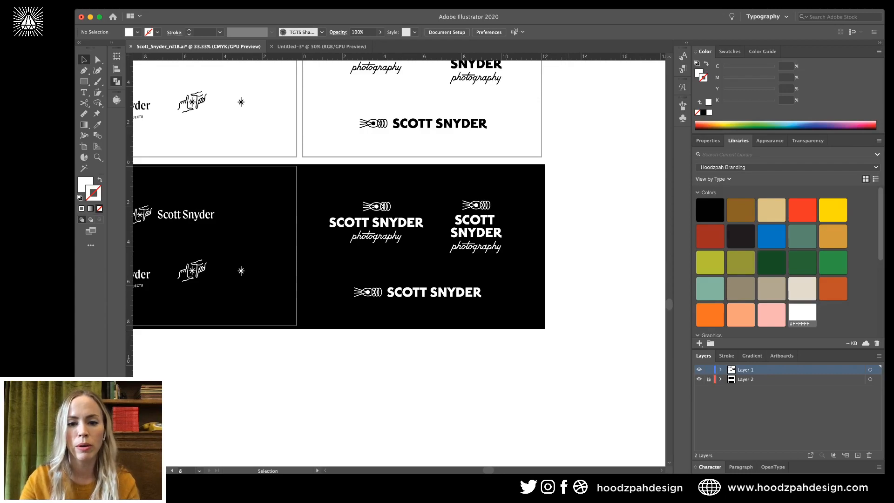
pyautogui.scroll(10, 399, 263)
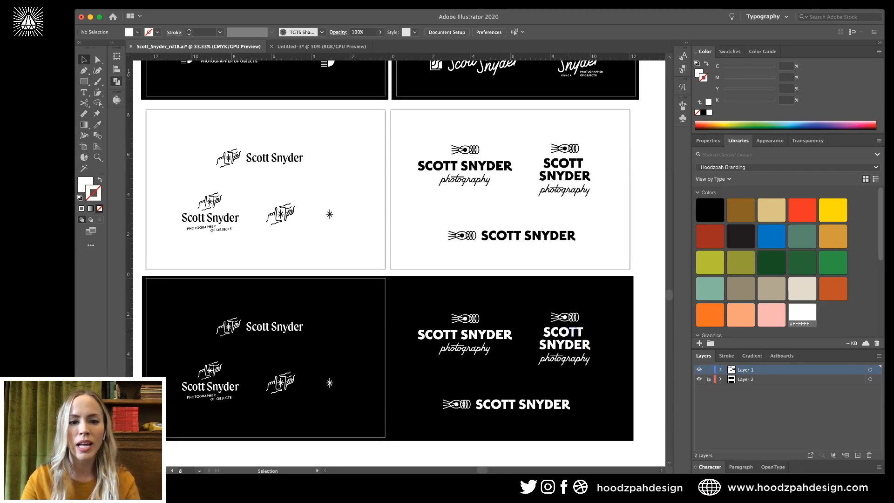
pyautogui.scroll(8, 398, 263)
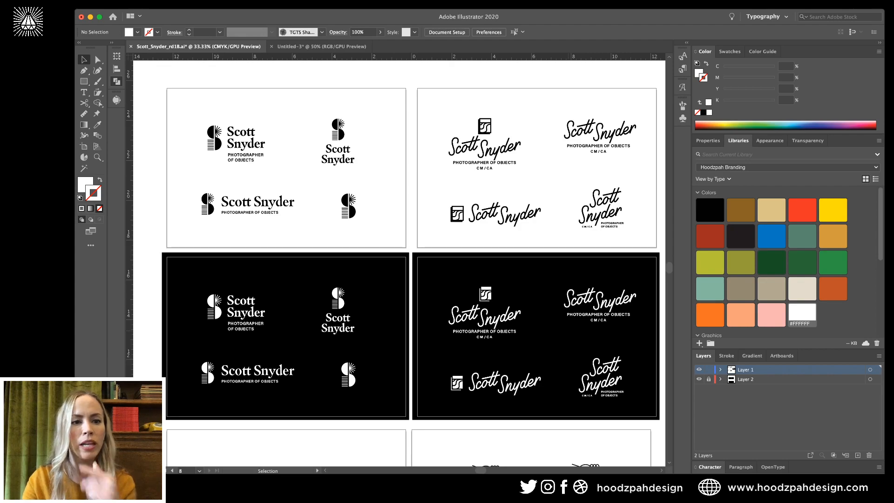
pyautogui.click(84, 92)
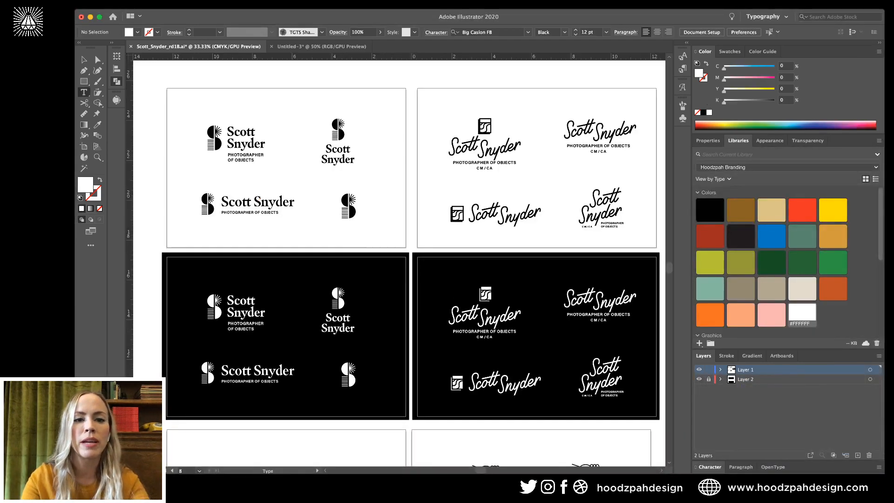
pyautogui.click(306, 99)
pyautogui.write('A')
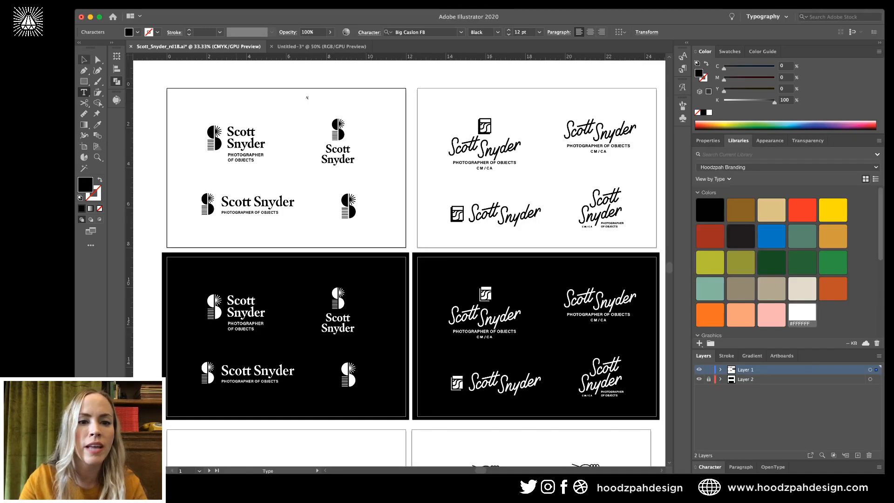
pyautogui.press('Escape')
pyautogui.moveTo(317, 108); pyautogui.dragTo(317, 109)
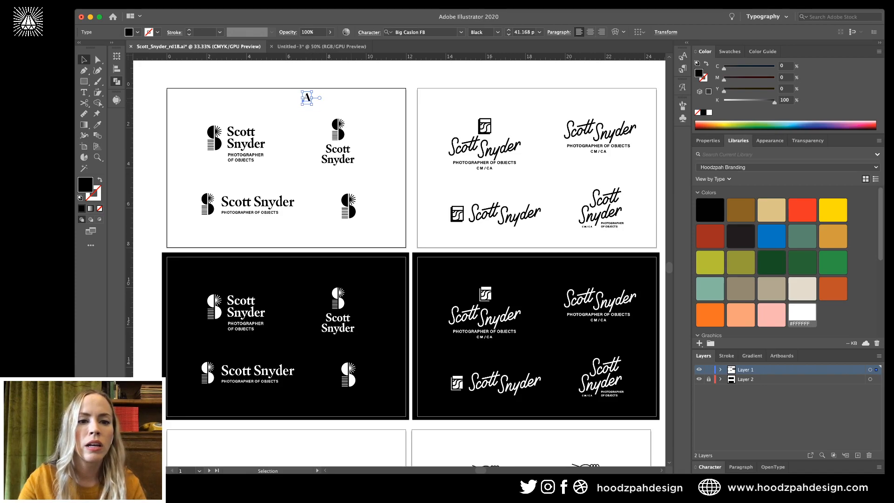
pyautogui.click(323, 108)
pyautogui.click(307, 96)
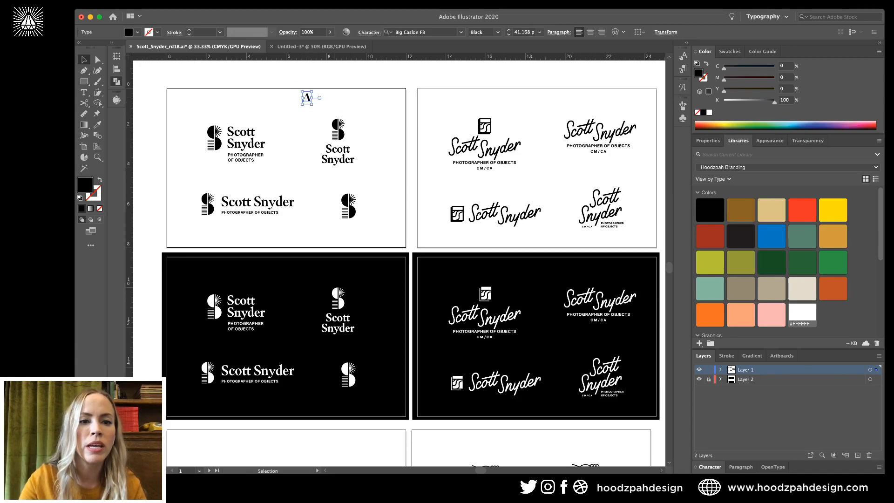
pyautogui.moveTo(307, 97); pyautogui.dragTo(180, 116)
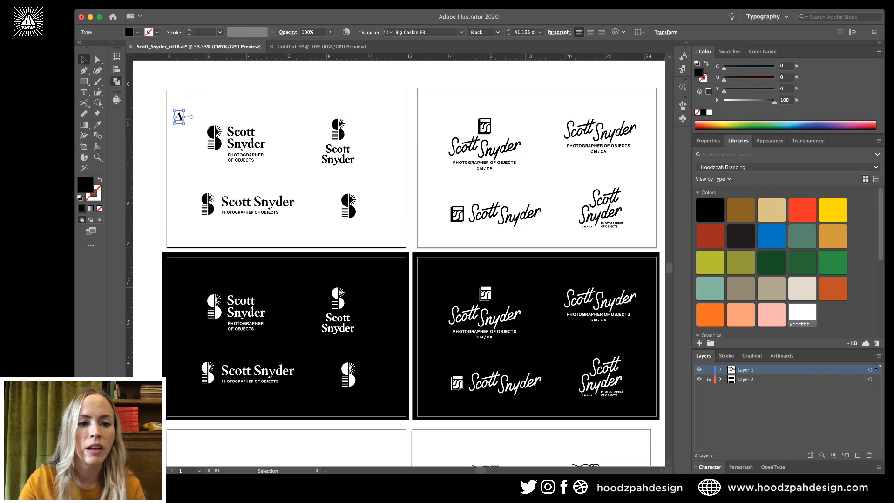
# Nudge the A into the corner and set it to Gotham Bold.
pyautogui.scroll(4, 179, 116)
pyautogui.press('super+shift+a')
pyautogui.moveTo(218, 204)
pyautogui.mouseDown()
pyautogui.moveTo(212, 193)
pyautogui.moveTo(220, 187)
pyautogui.mouseUp()
pyautogui.press('super+shift+a')
pyautogui.click(224, 185)
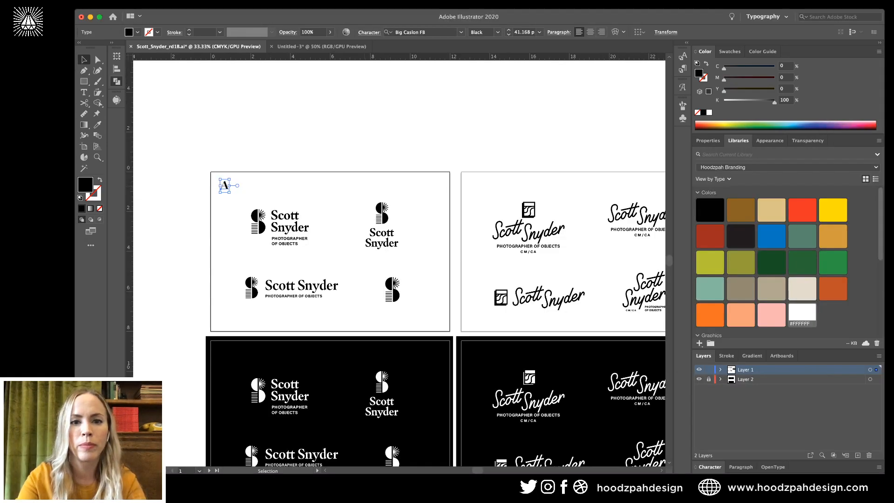
pyautogui.click(417, 32)
pyautogui.write('GOTHAM')
pyautogui.press('Return')
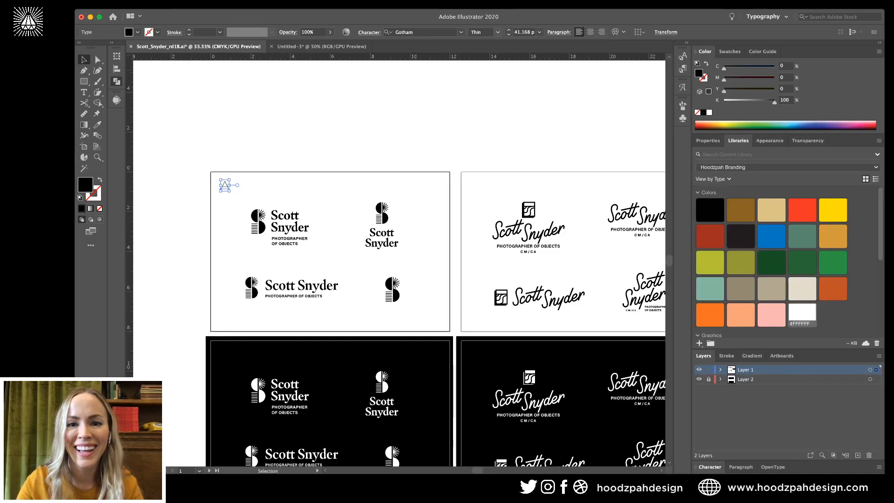
pyautogui.click(498, 32)
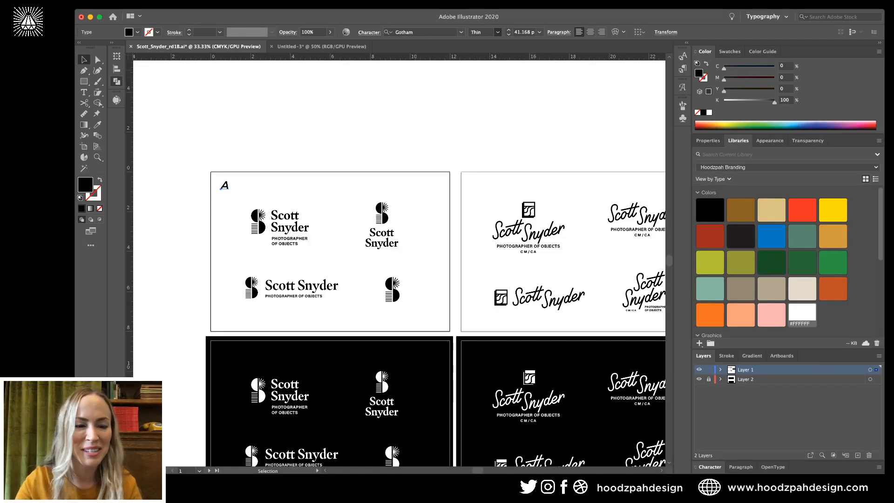
pyautogui.press('Return')
pyautogui.press('super+shift+a')
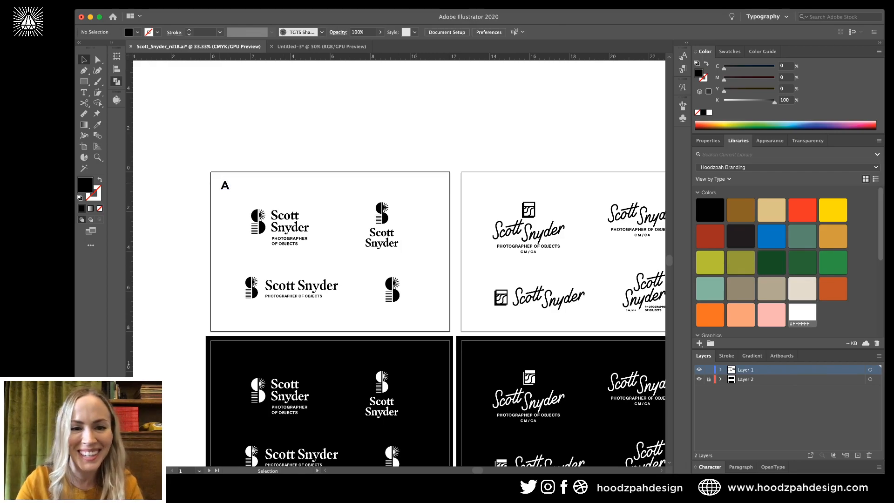
# Alt-drag a copy of the A to the second card, retype it as B, and copy both labels.
pyautogui.moveTo(222, 187); pyautogui.dragTo(476, 186)
pyautogui.press('Return')
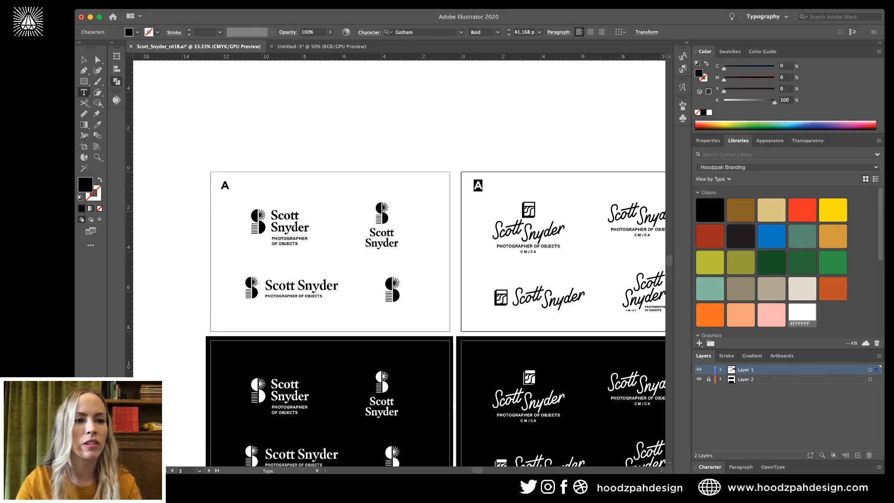
pyautogui.write('B')
pyautogui.press('Escape')
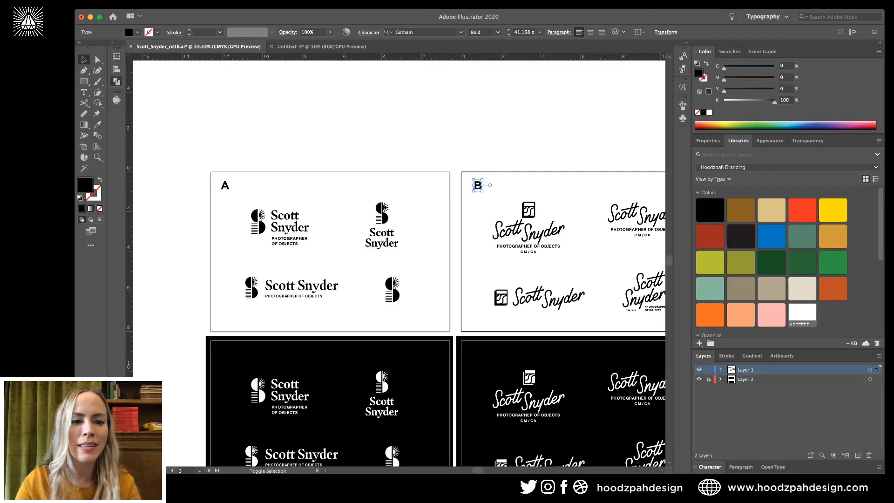
pyautogui.keyDown('shift'); pyautogui.click(224, 185); pyautogui.keyUp('shift')
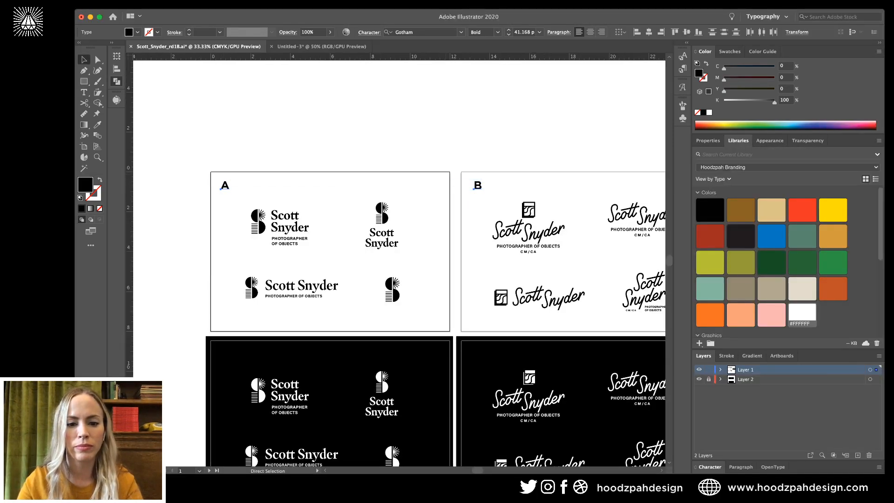
pyautogui.press('super+c')
# Paste the A and B labels in place on the lower cards and retype the A as C.
pyautogui.scroll(-8, 335, 372)
pyautogui.click(335, 380)
pyautogui.press('super+f')
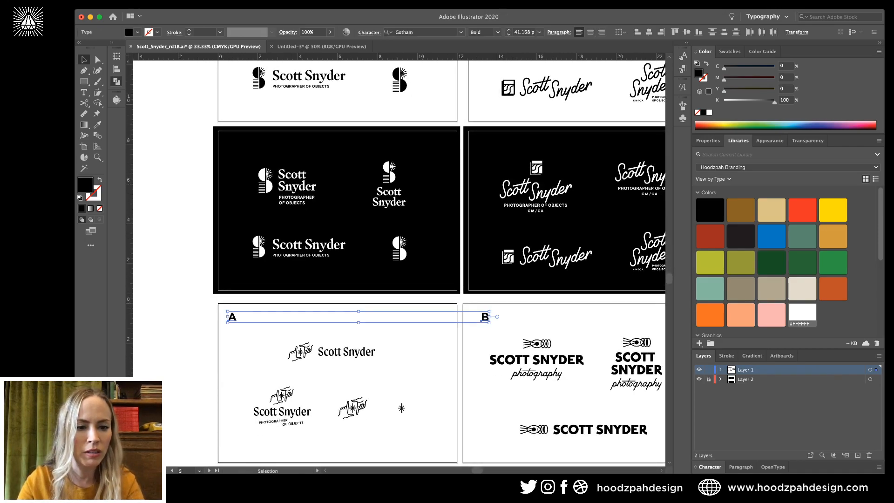
pyautogui.click(289, 328)
pyautogui.click(231, 317)
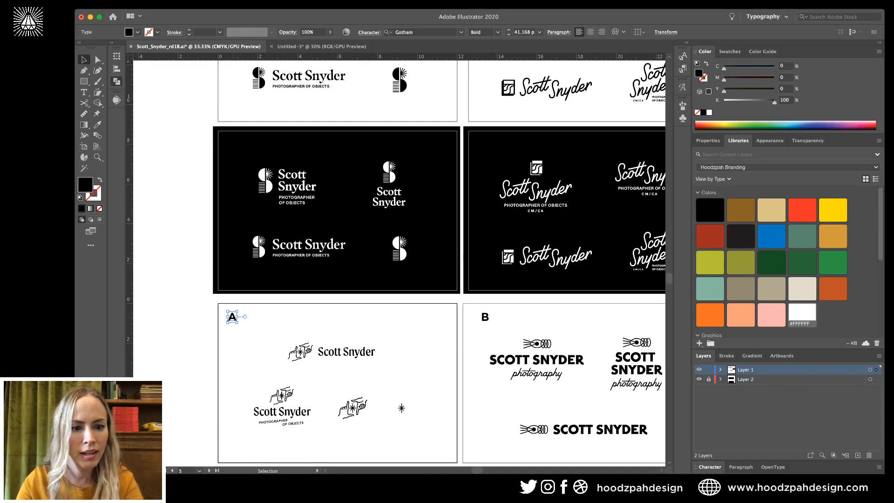
pyautogui.press('t')
pyautogui.doubleClick(231, 316)
pyautogui.press('Return')
pyautogui.write('C')
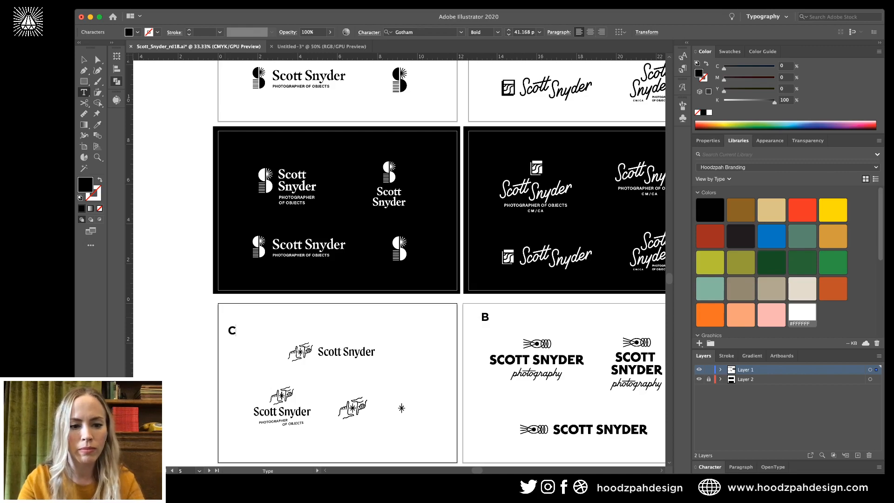
pyautogui.press('super+z')
pyautogui.press('super+z')
pyautogui.write('C')
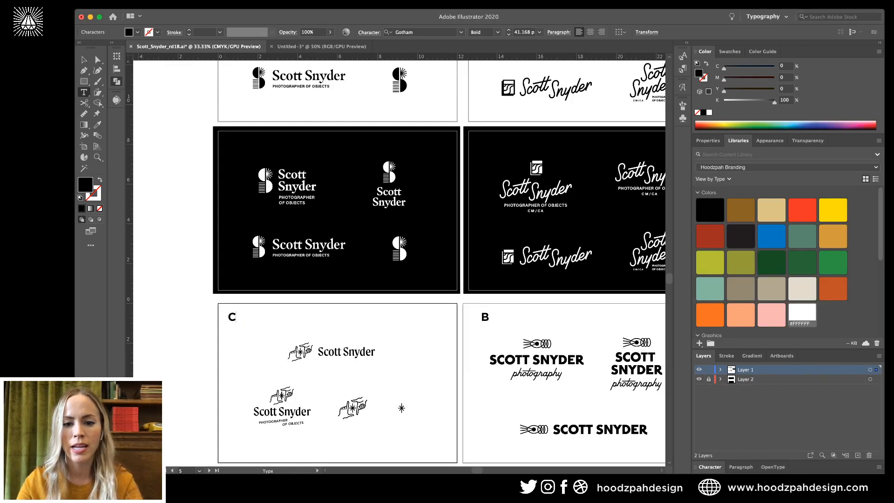
# Retype the lower-right card's label as D.
pyautogui.doubleClick(485, 317)
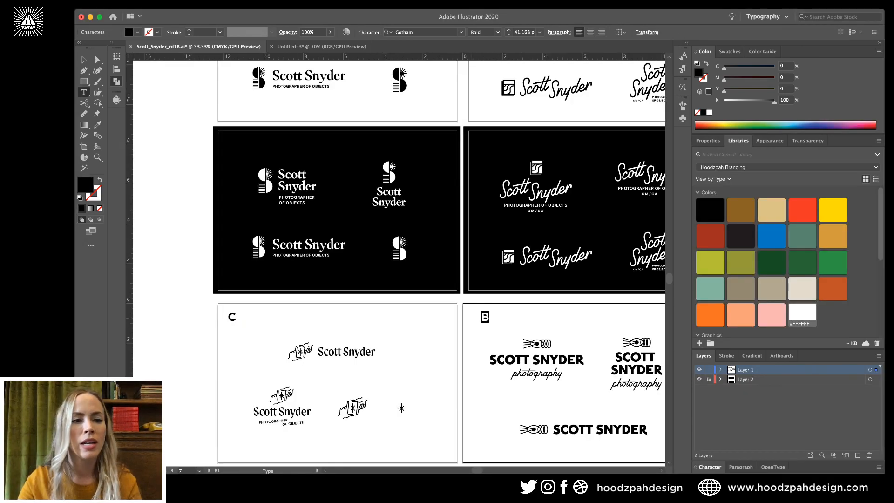
pyautogui.write('D')
pyautogui.press('Escape')
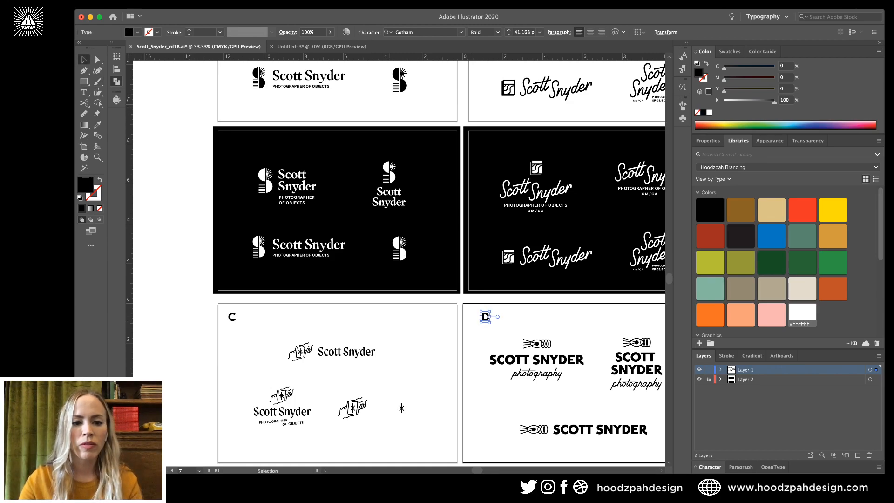
pyautogui.click(409, 339)
pyautogui.scroll(-1, 409, 340)
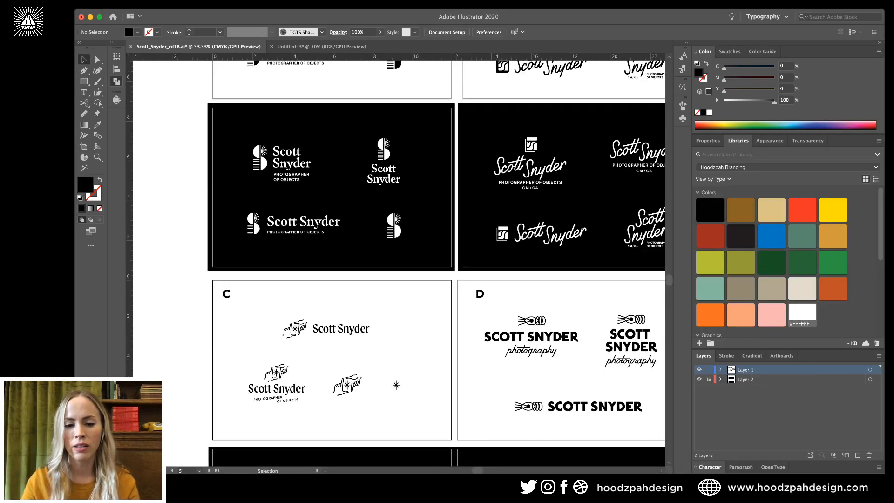
pyautogui.hscroll(3, 481, 314)
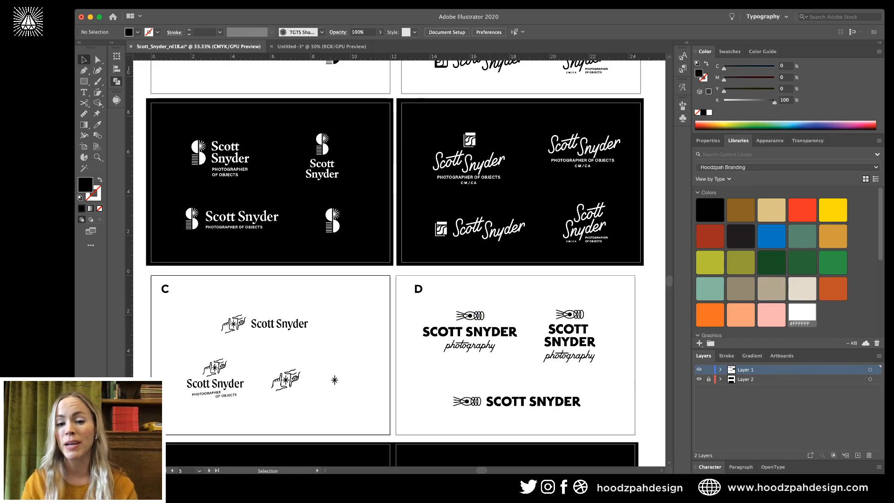
pyautogui.scroll(1, 580, 413)
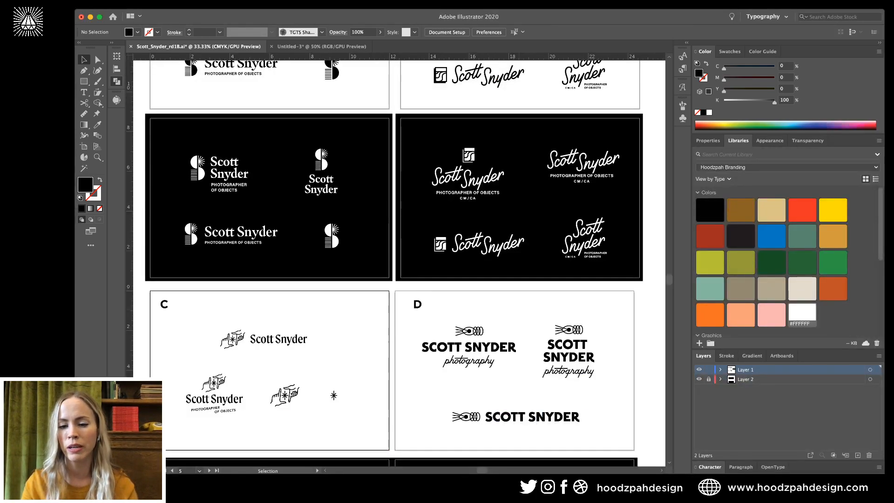
pyautogui.scroll(6, 399, 260)
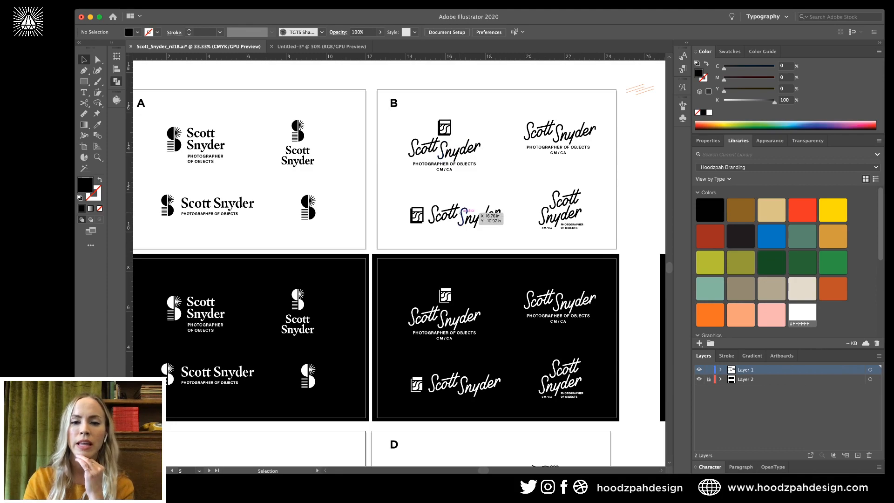
pyautogui.press('f')
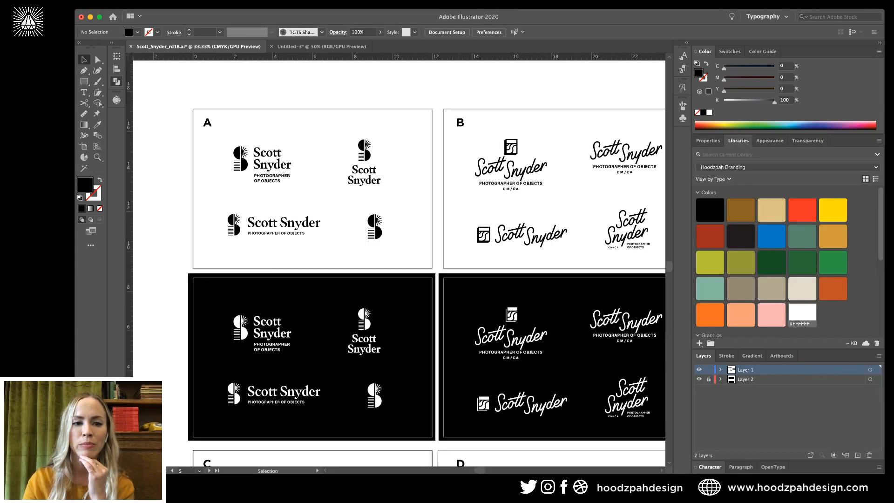
pyautogui.click(239, 130)
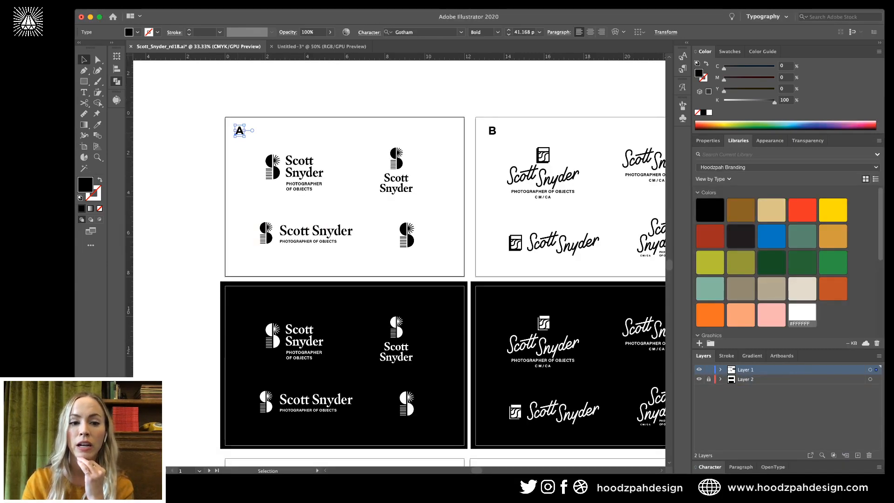
pyautogui.scroll(-2, 395, 260)
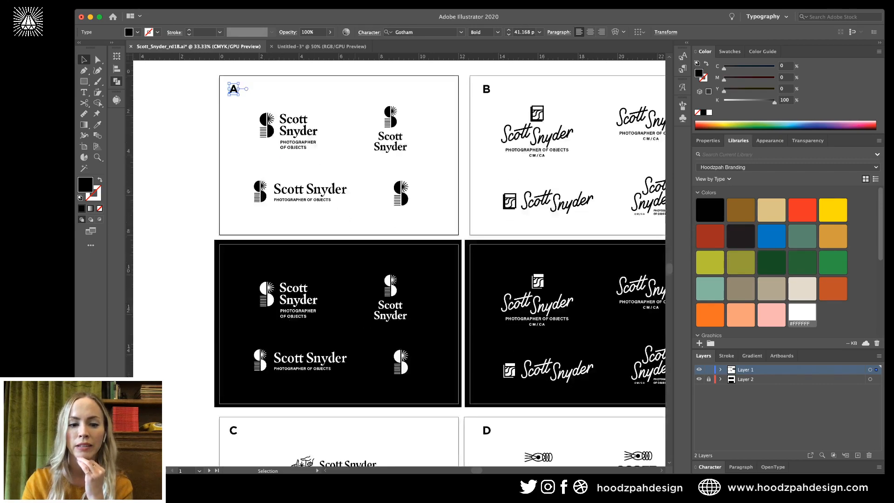
pyautogui.scroll(-9, 395, 261)
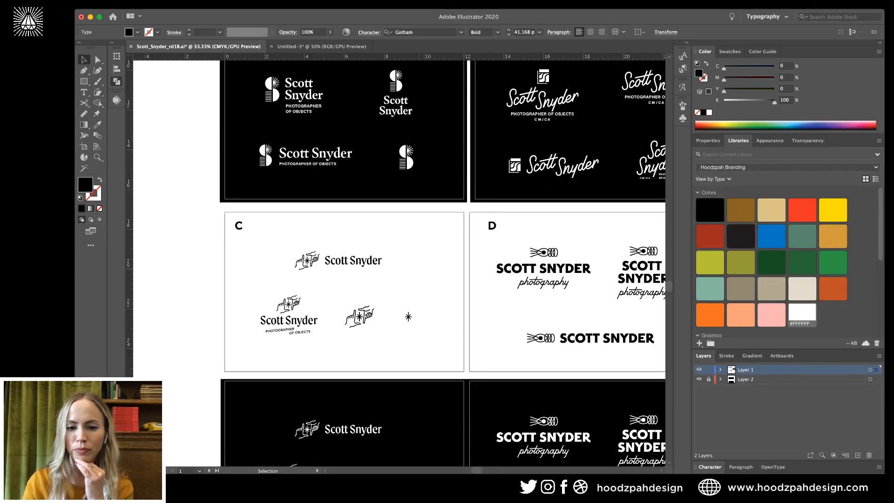
pyautogui.click(419, 260)
pyautogui.scroll(8, 401, 261)
pyautogui.hscroll(5, 400, 261)
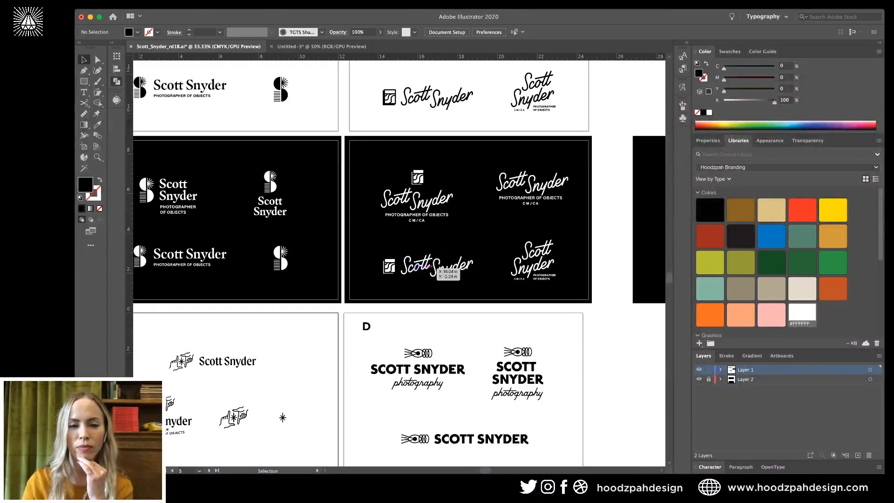
pyautogui.scroll(3, 419, 271)
pyautogui.scroll(-3, 420, 269)
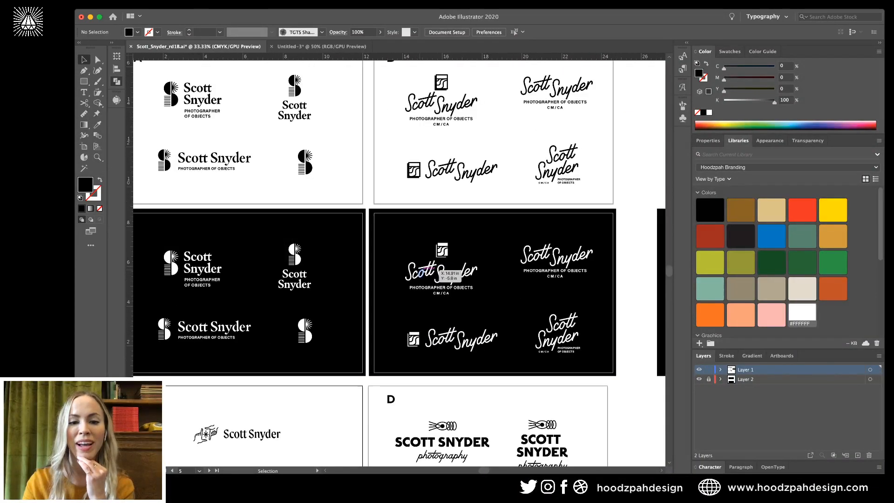
pyautogui.hscroll(-2, 420, 273)
pyautogui.scroll(1, 420, 273)
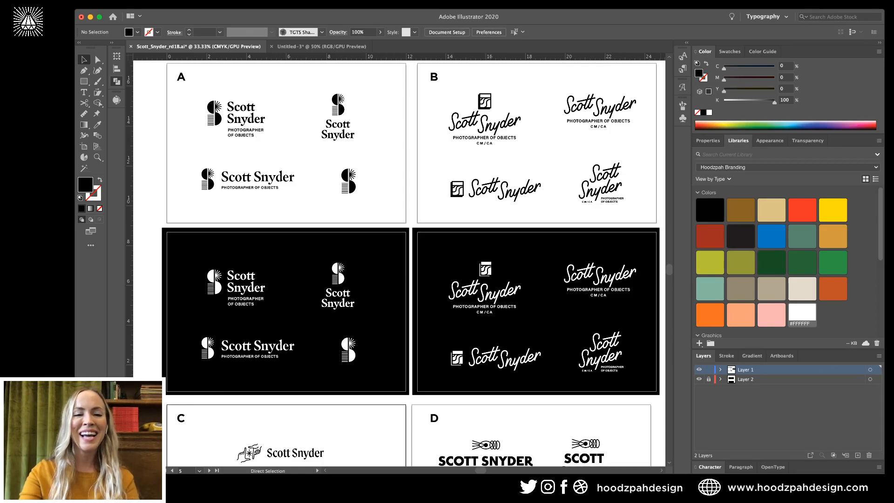
pyautogui.press('super+minus')
pyautogui.press('super+equal')
pyautogui.press('super+equal')
pyautogui.press('super+minus')
pyautogui.press('super+minus')
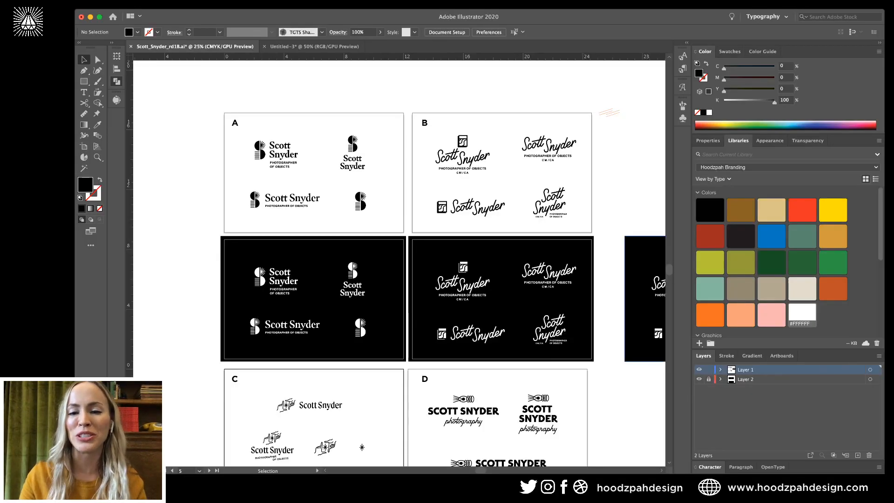
pyautogui.press('super+equal')
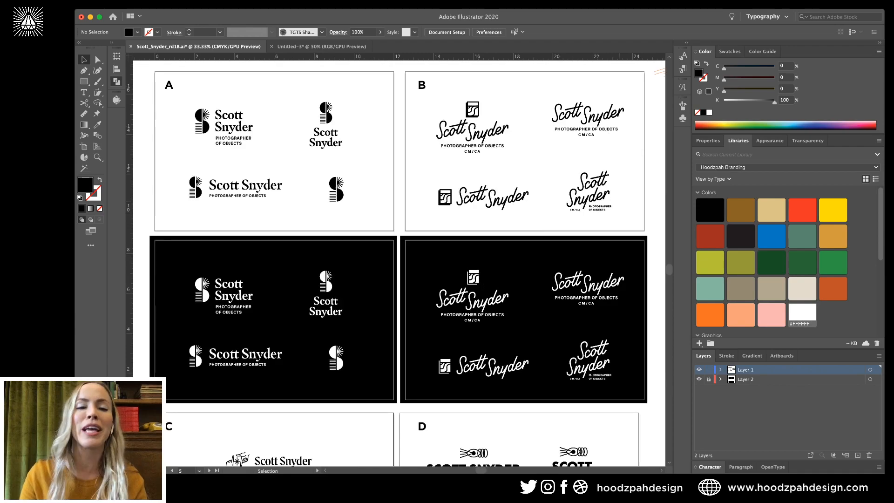
pyautogui.hscroll(3, 399, 263)
pyautogui.scroll(1, 399, 263)
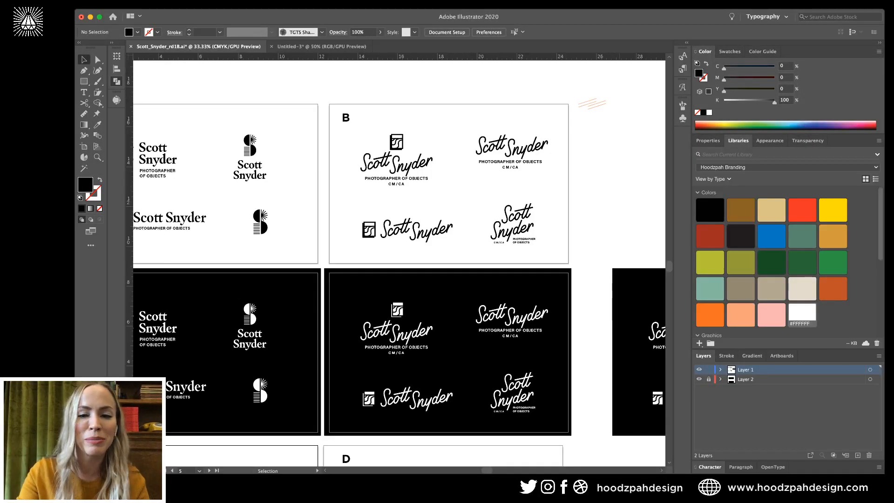
pyautogui.press('super+minus')
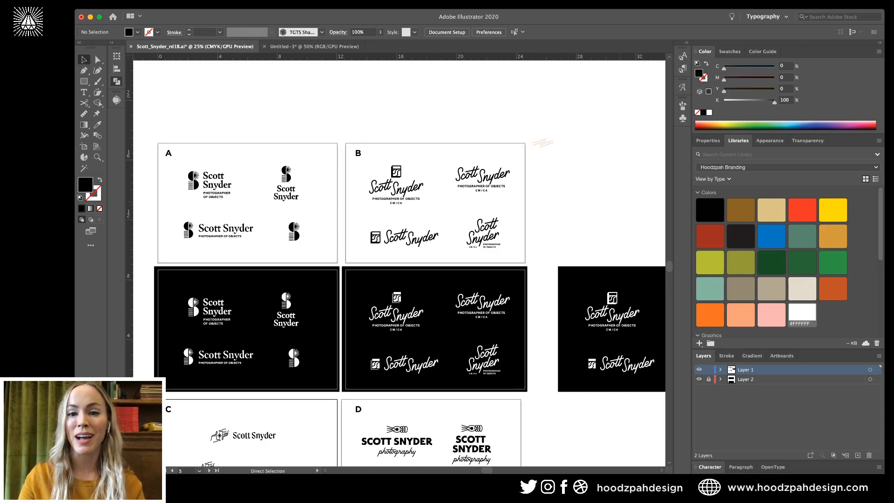
pyautogui.press('super+plus')
pyautogui.press('super+plus')
pyautogui.scroll(3, 398, 262)
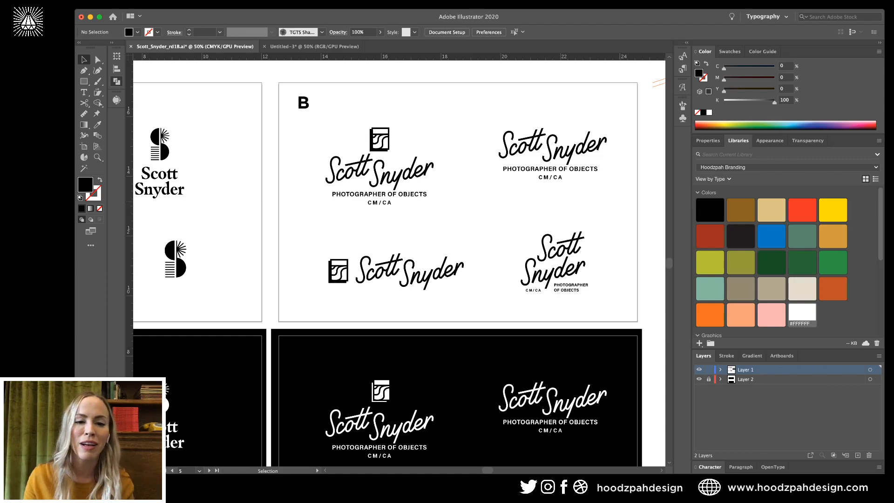
pyautogui.hscroll(-6, 400, 263)
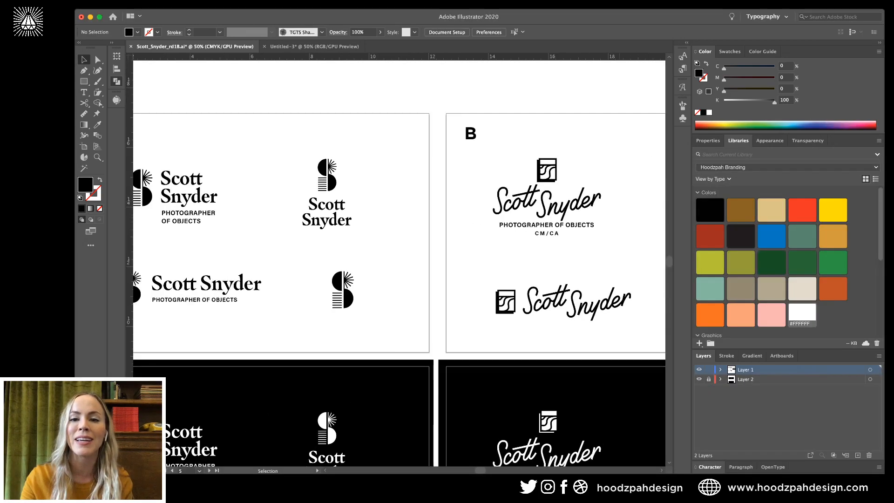
pyautogui.hscroll(-3, 399, 263)
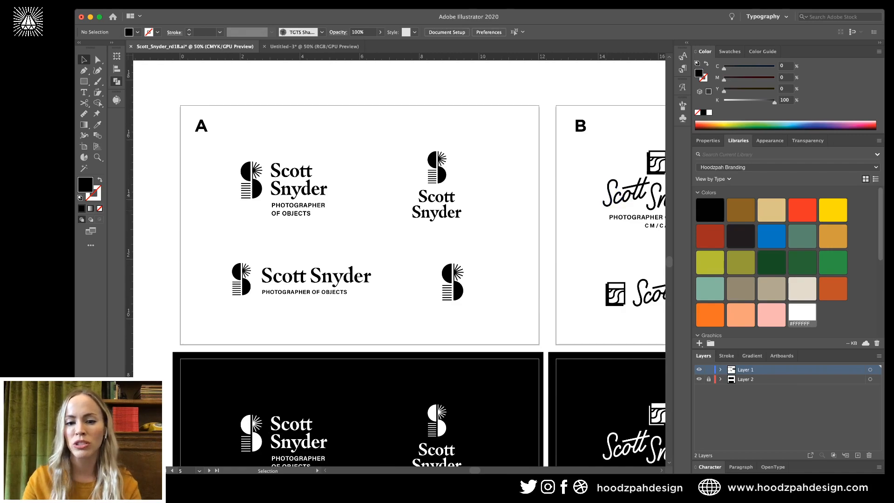
pyautogui.scroll(-1, 399, 263)
pyautogui.hscroll(1, 399, 263)
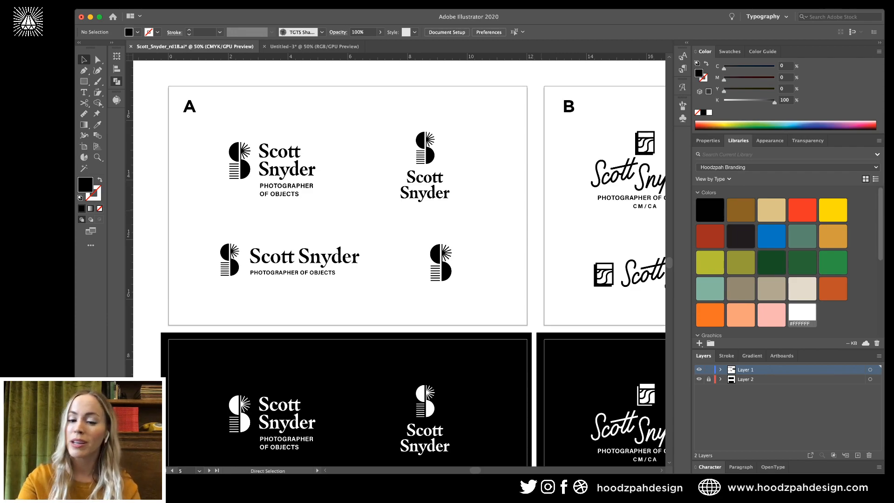
pyautogui.hotkey('ctrl', '-')
pyautogui.press('super+plus')
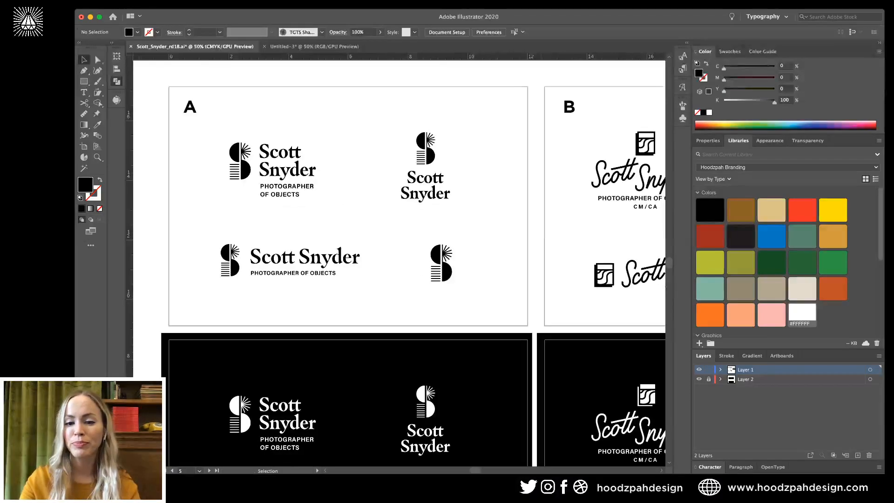
pyautogui.scroll(-5, 399, 263)
pyautogui.hscroll(4, 399, 263)
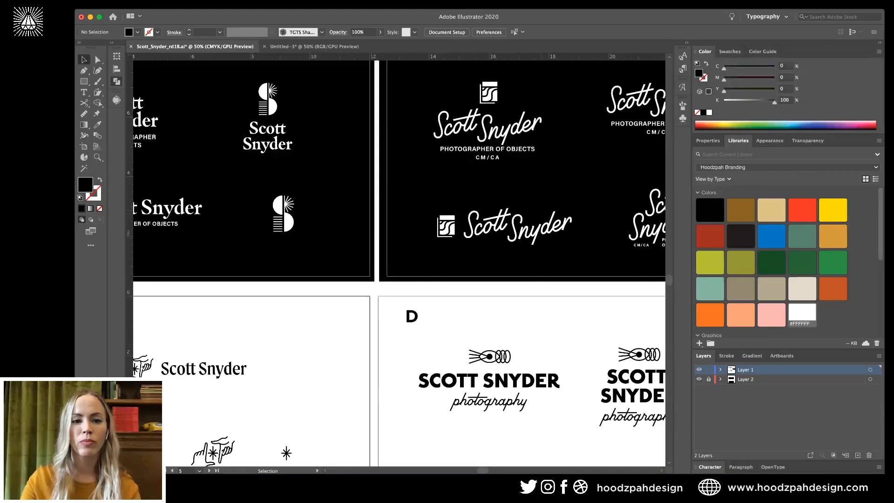
pyautogui.scroll(5, 399, 263)
pyautogui.hscroll(-5, 399, 263)
pyautogui.press('z')
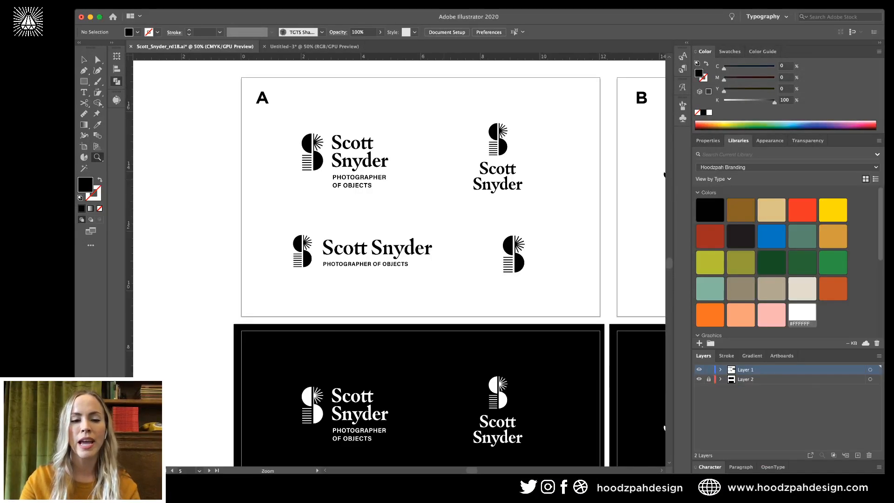
pyautogui.moveTo(443, 181); pyautogui.dragTo(498, 192)
pyautogui.hscroll(-3, 498, 192)
pyautogui.scroll(2, 497, 192)
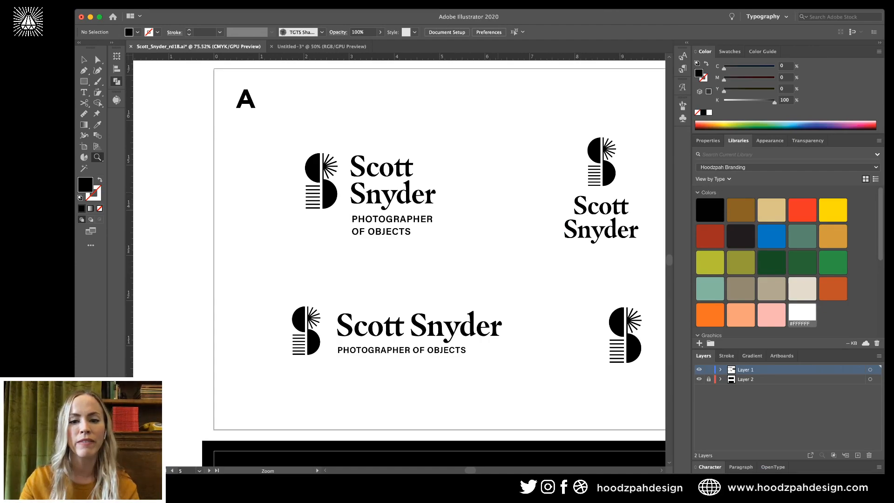
pyautogui.hscroll(2, 399, 263)
pyautogui.scroll(1, 399, 263)
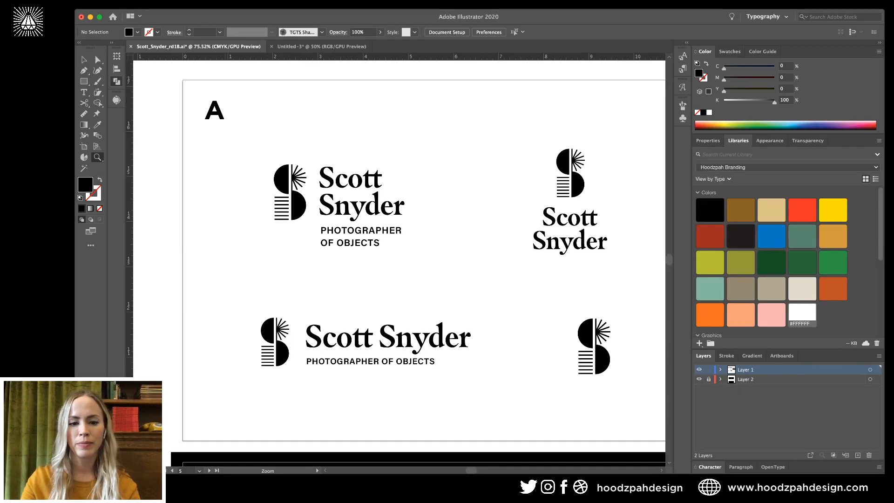
pyautogui.press('v')
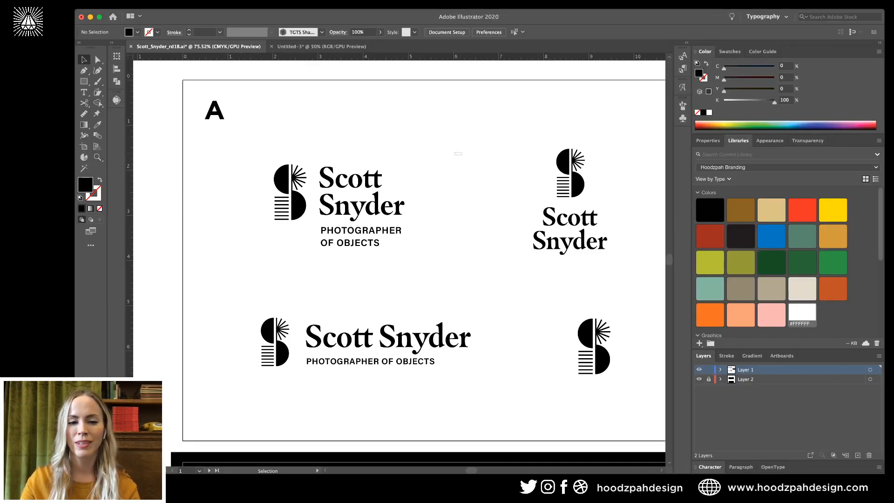
pyautogui.hscroll(2, 415, 251)
pyautogui.scroll(-1, 414, 252)
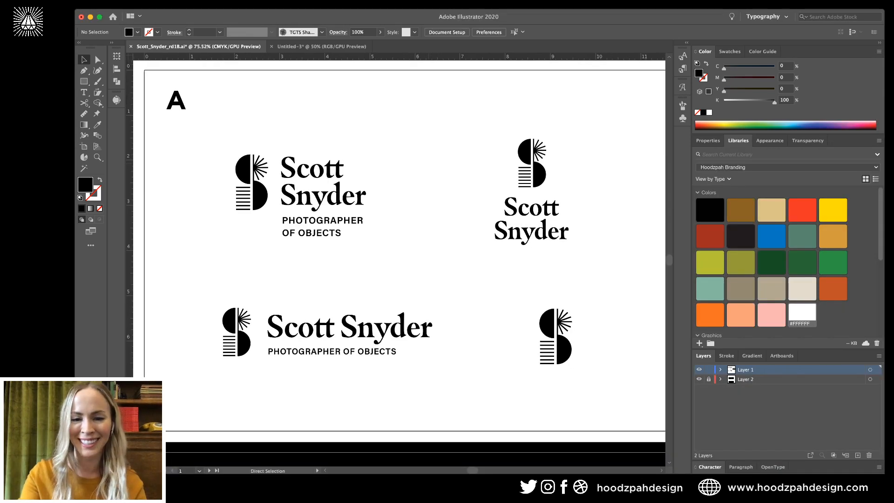
pyautogui.press('super+minus')
pyautogui.press('super+minus')
pyautogui.scroll(-2, 414, 251)
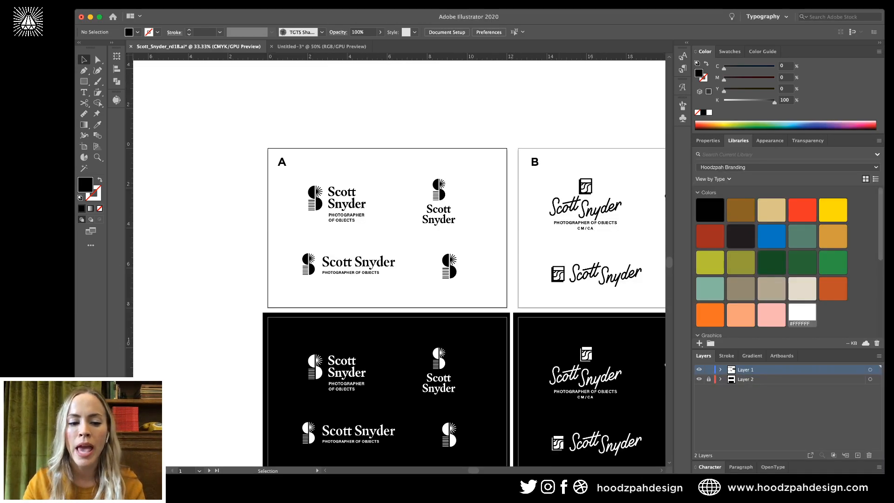
# Switch away to another application and then return to Illustrator.
pyautogui.press('super+Tab')
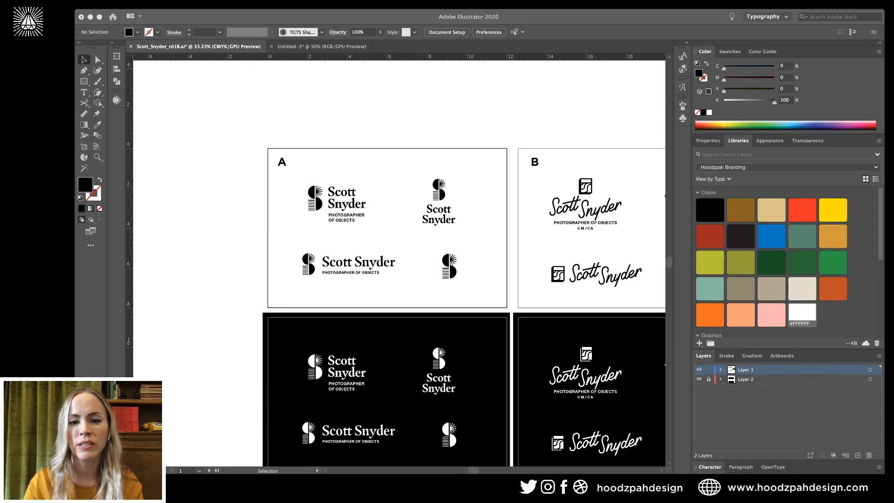
pyautogui.press('super+Tab')
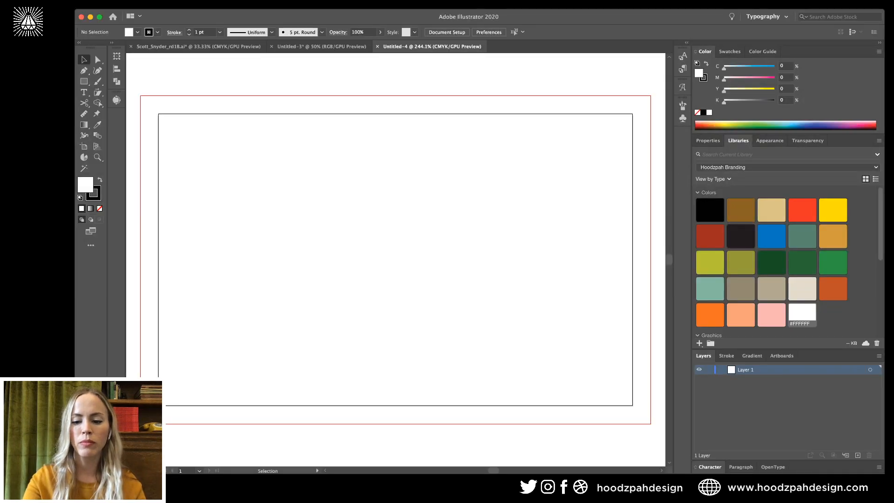
# Alt-drag the card artboard to the right, giving the new document two side-by-side card artboards.
pyautogui.press('super+minus')
pyautogui.press('super+minus')
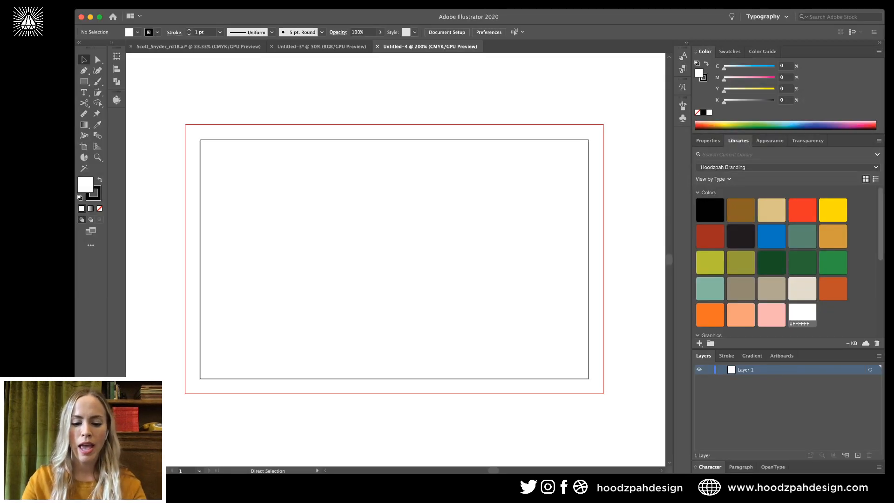
pyautogui.press('super+minus')
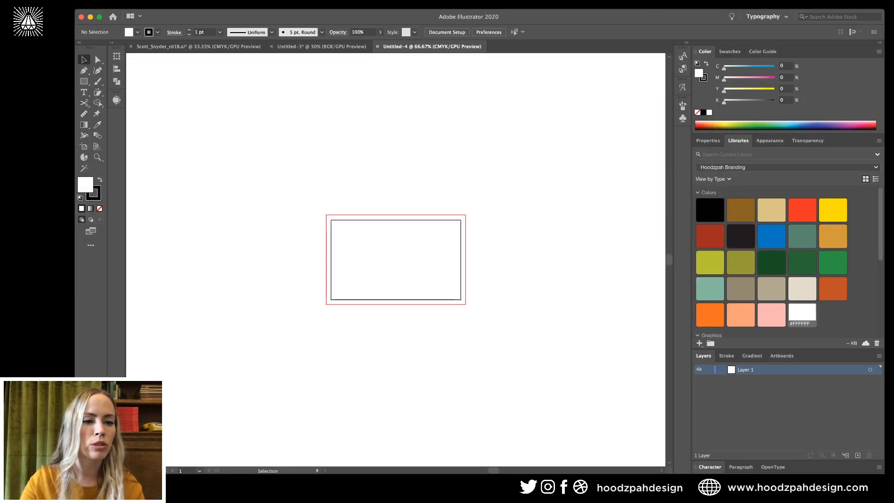
pyautogui.click(83, 146)
pyautogui.moveTo(408, 259); pyautogui.dragTo(559, 260)
pyautogui.press('Escape')
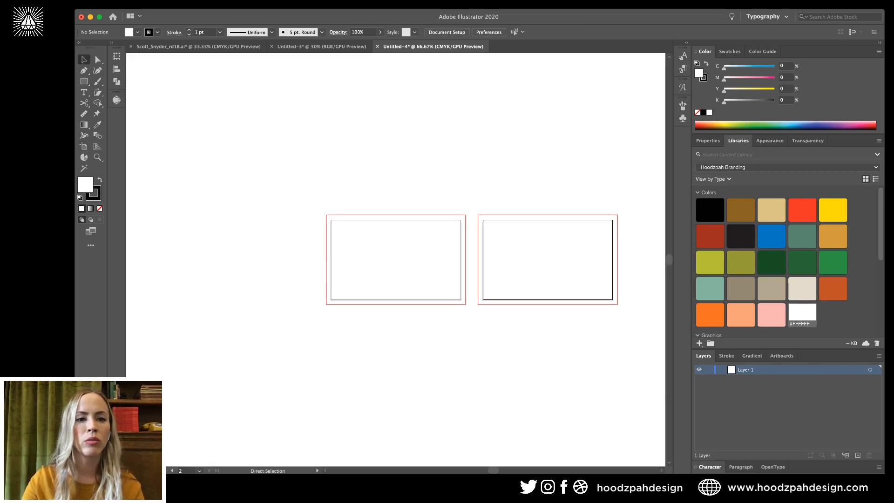
pyautogui.press('super+plus')
pyautogui.press('super+plus')
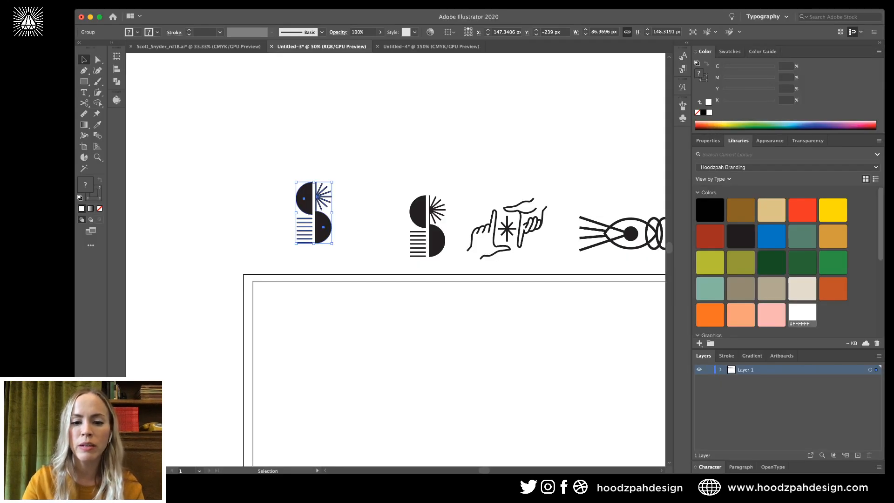
pyautogui.press('super+minus')
pyautogui.press('super+minus')
pyautogui.press('super+minus')
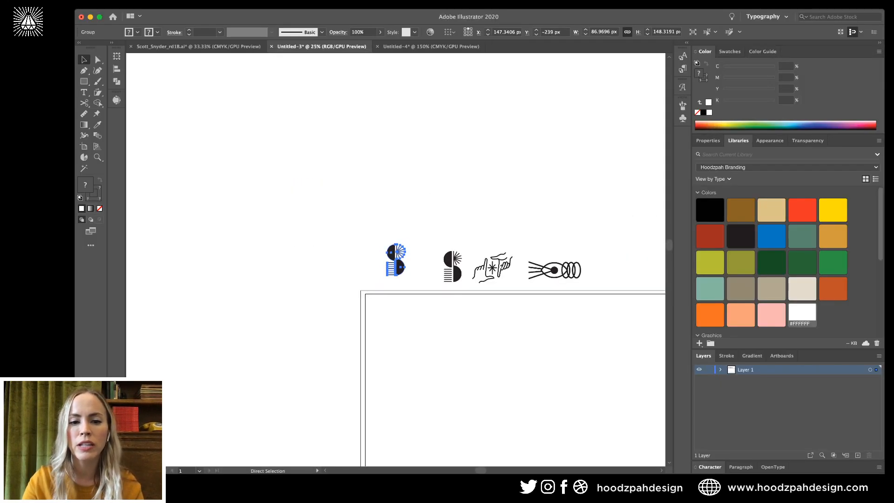
pyautogui.click(198, 46)
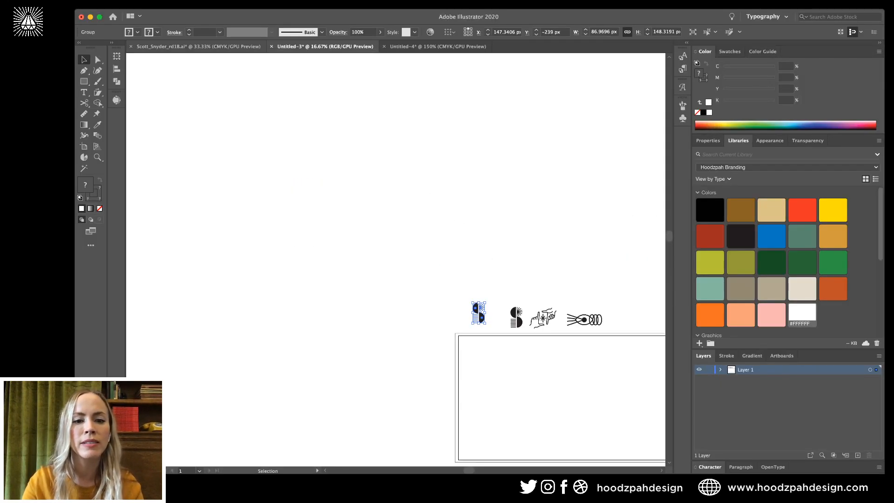
pyautogui.moveTo(357, 228); pyautogui.dragTo(384, 246)
pyautogui.press('super+c')
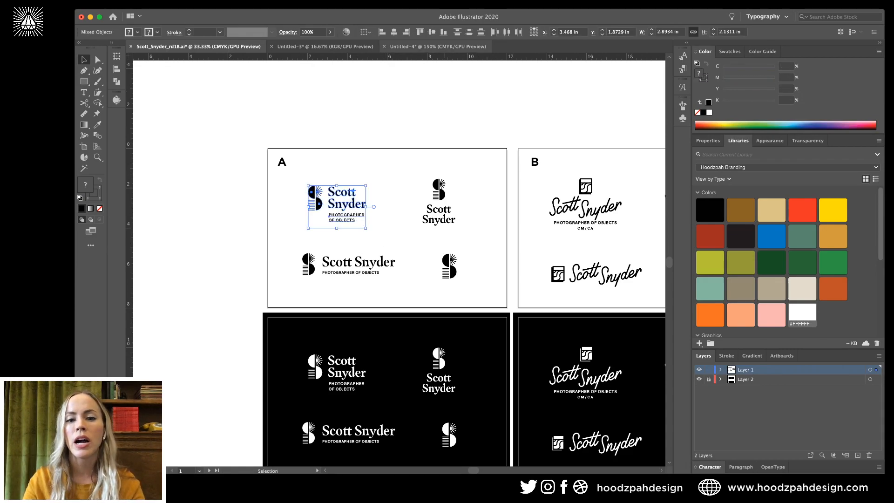
pyautogui.click(437, 46)
pyautogui.press('super+v')
pyautogui.moveTo(456, 199); pyautogui.dragTo(403, 228)
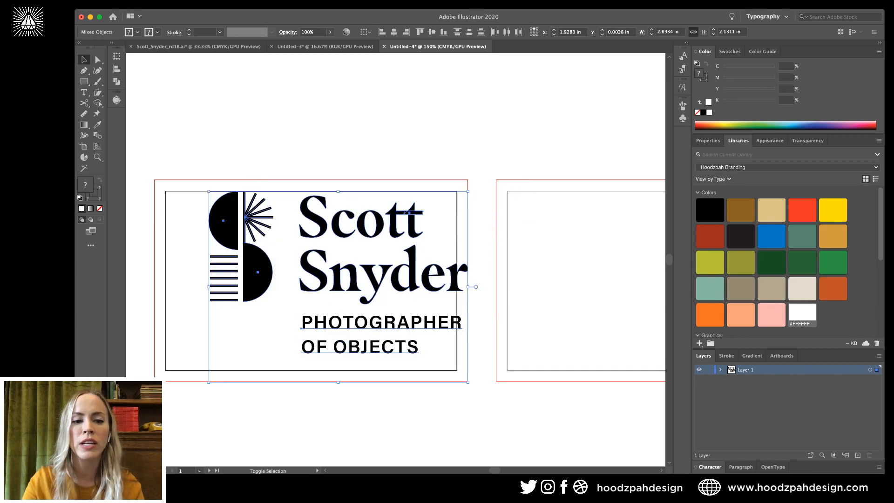
pyautogui.moveTo(468, 287); pyautogui.dragTo(409, 126)
pyautogui.press('shift+super+a')
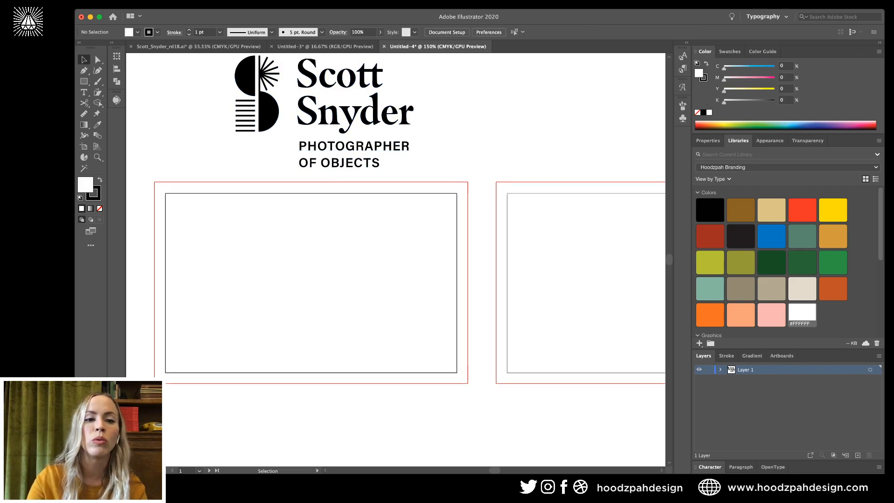
# Alt-drag a copy of the sunburst S mark to the centre of the left card.
pyautogui.scroll(2, 396, 260)
pyautogui.moveTo(231, 93); pyautogui.dragTo(396, 167)
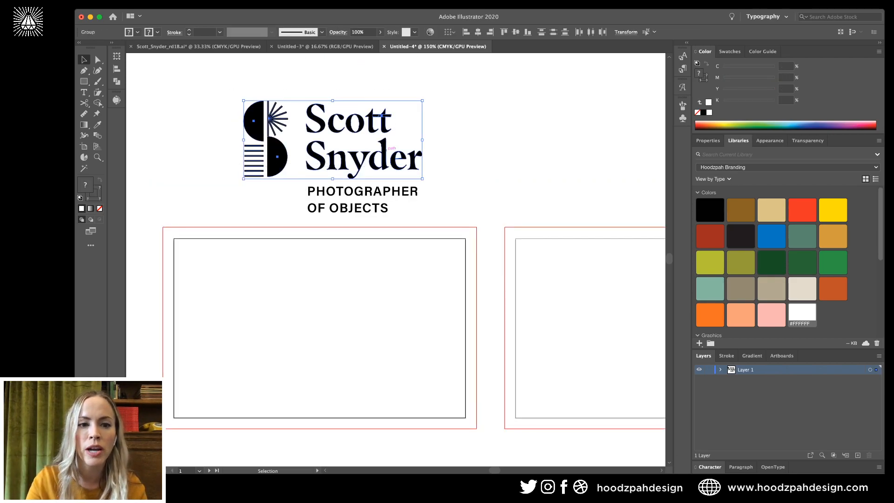
pyautogui.press('shift+super+a')
pyautogui.moveTo(233, 89); pyautogui.dragTo(288, 226)
pyautogui.moveTo(268, 120); pyautogui.dragTo(330, 303)
pyautogui.press('shift+super+a')
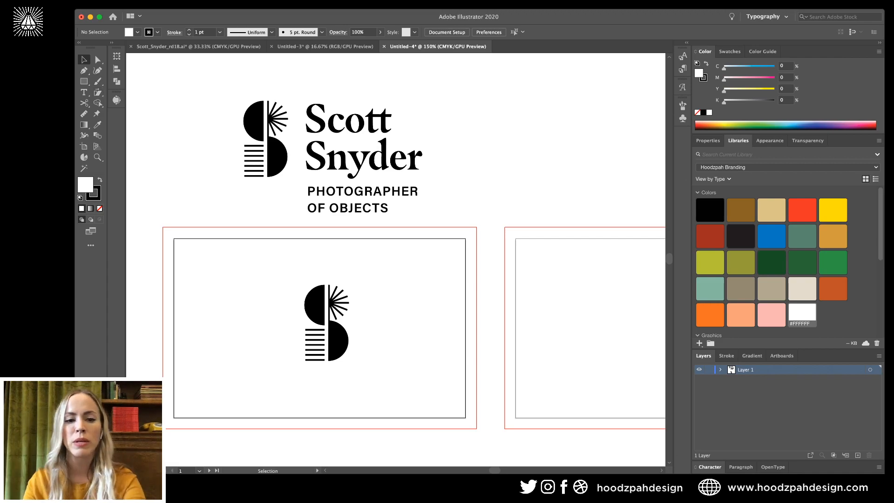
# Draw a horizontal line left of the S mark and stack copies 0.08 in apart below it.
pyautogui.click(186, 256)
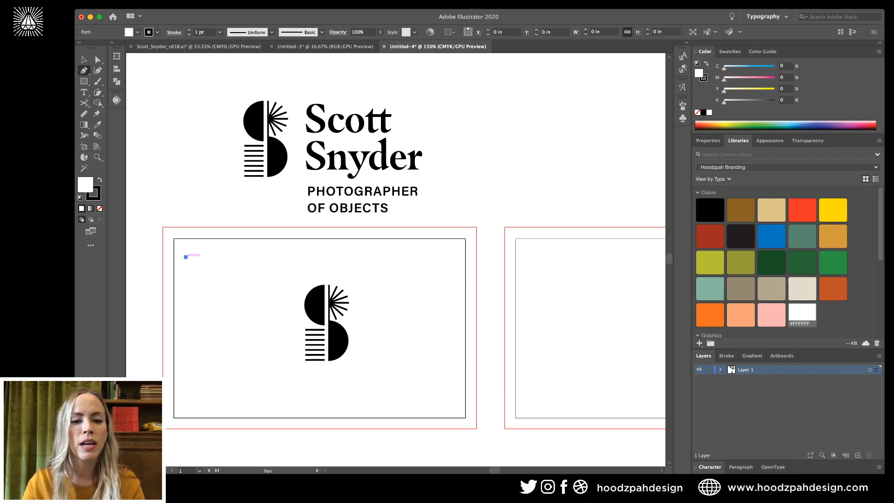
pyautogui.keyDown('shift'); pyautogui.click(288, 257); pyautogui.keyUp('shift')
pyautogui.press('v')
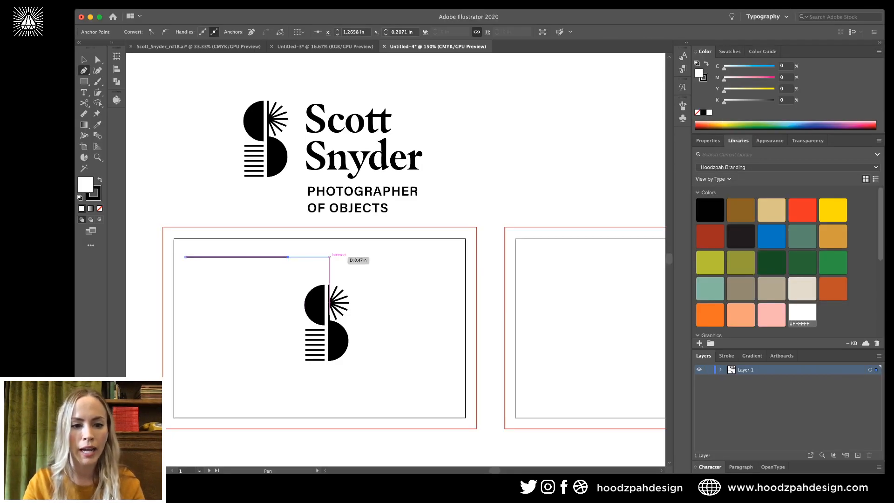
pyautogui.press('shift+super+a')
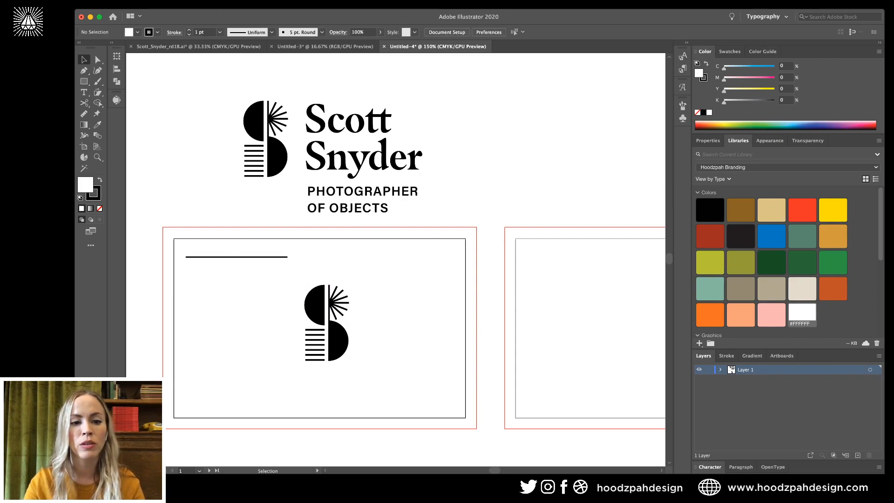
pyautogui.moveTo(237, 257); pyautogui.dragTo(236, 264)
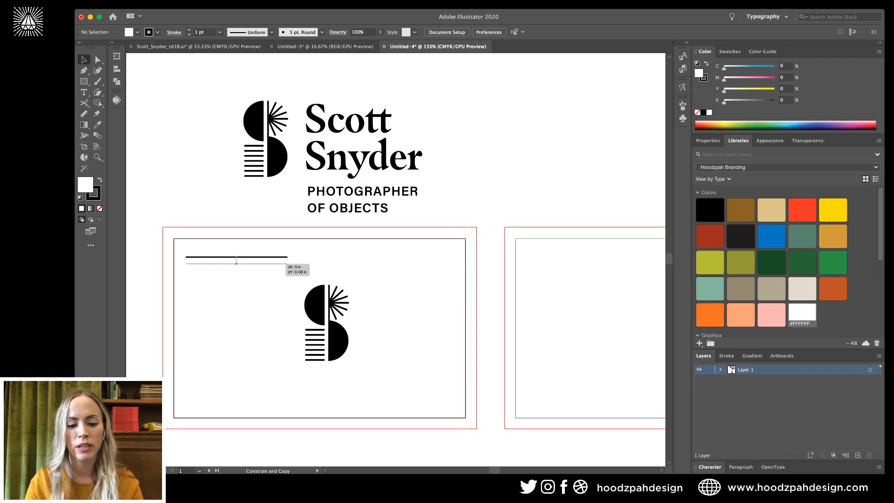
pyautogui.moveTo(237, 263); pyautogui.dragTo(236, 264)
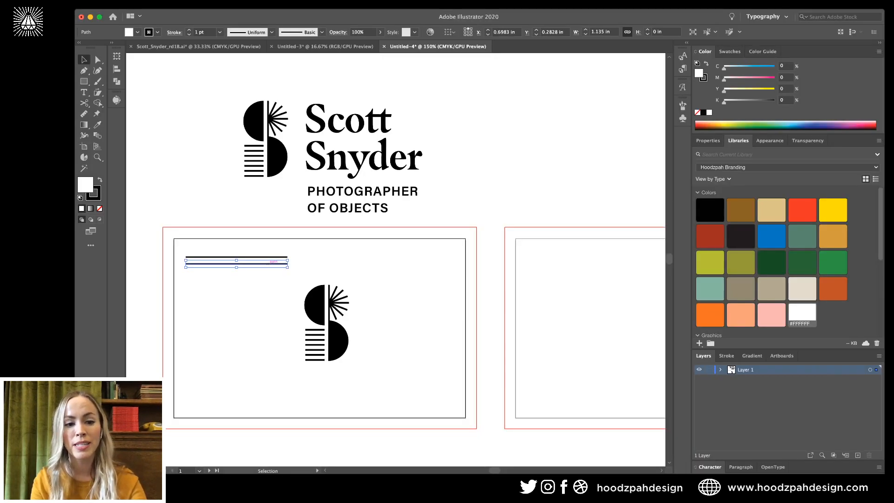
pyautogui.press('super+d')
pyautogui.press('super+d')
pyautogui.press('super+d')
pyautogui.press('super+d')
pyautogui.press('super+d')
pyautogui.press('super+d')
pyautogui.press('super+d')
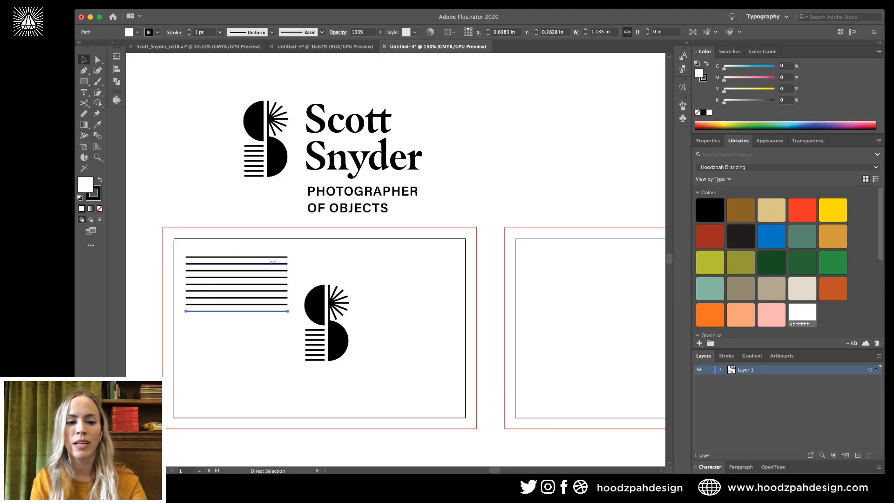
pyautogui.press('super+d')
pyautogui.press('super+d')
pyautogui.press('super+d')
pyautogui.press('super+d')
pyautogui.press('super+d')
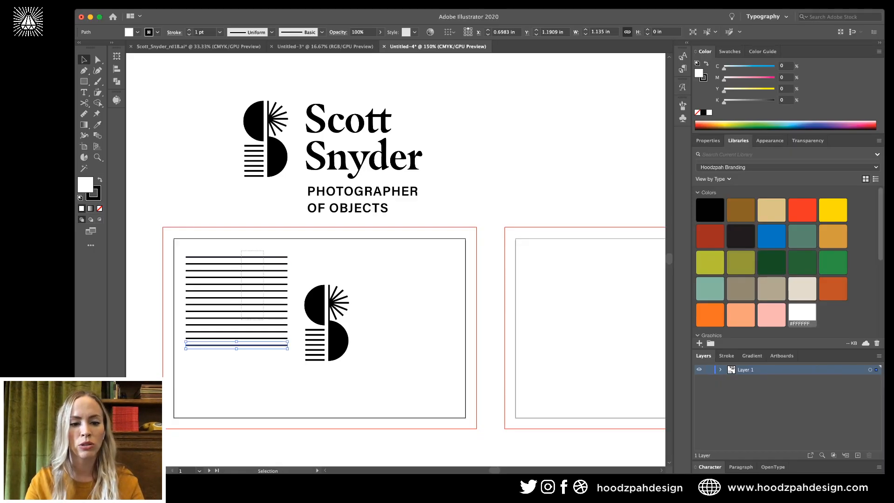
pyautogui.press('super+shift+a')
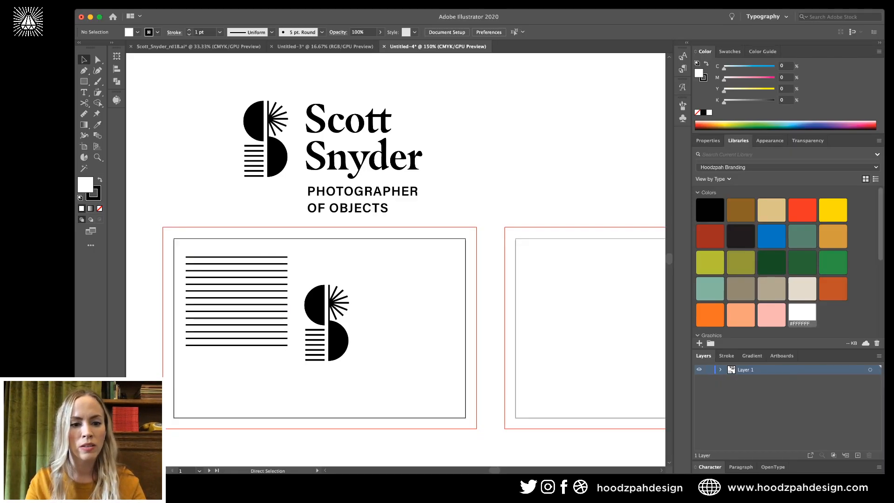
# Compare the stacked lines with the S mark's height and extend the stack downward.
pyautogui.moveTo(234, 247); pyautogui.dragTo(268, 353)
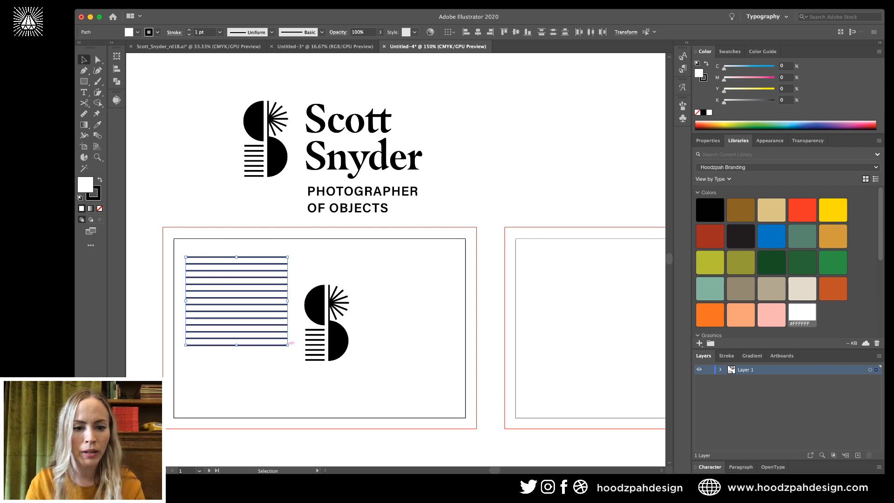
pyautogui.click(316, 304)
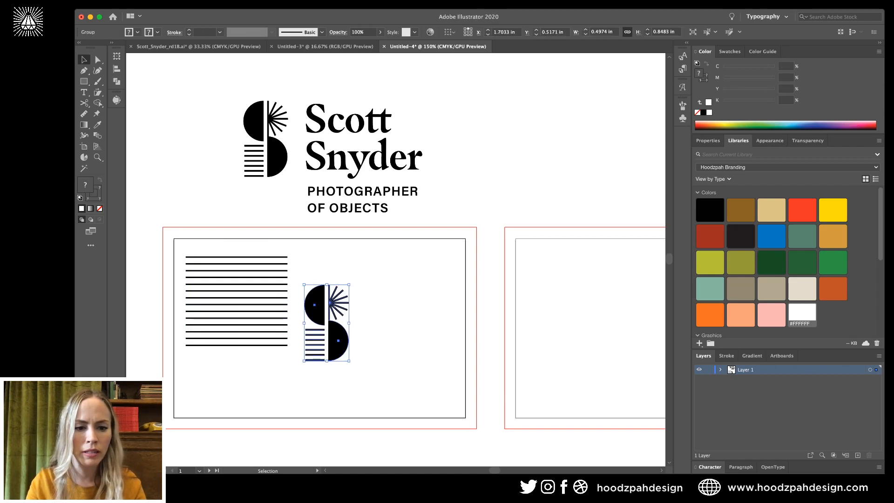
pyautogui.press('super+shift+a')
pyautogui.press('super+z')
pyautogui.press('super+d')
pyautogui.press('super+d')
pyautogui.press('super+d')
pyautogui.press('super+d')
pyautogui.press('super+d')
pyautogui.press('super+d')
pyautogui.press('super+d')
pyautogui.press('super+d')
pyautogui.press('super+d')
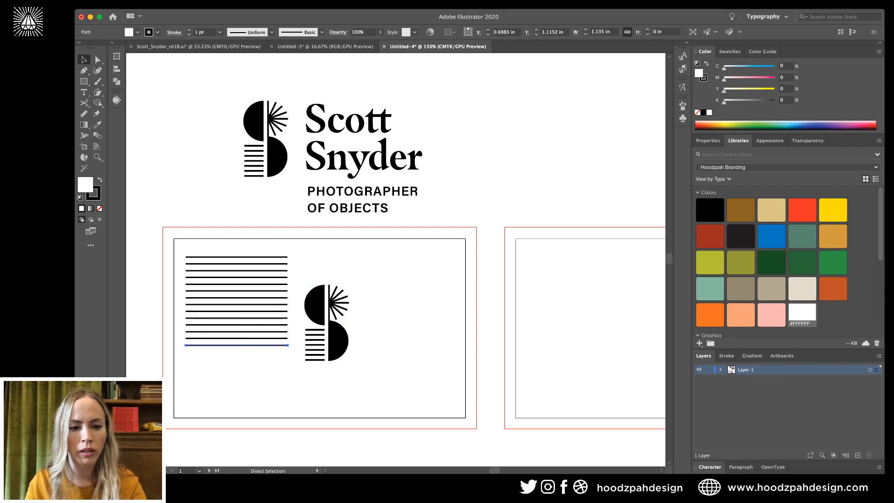
pyautogui.press('super+d')
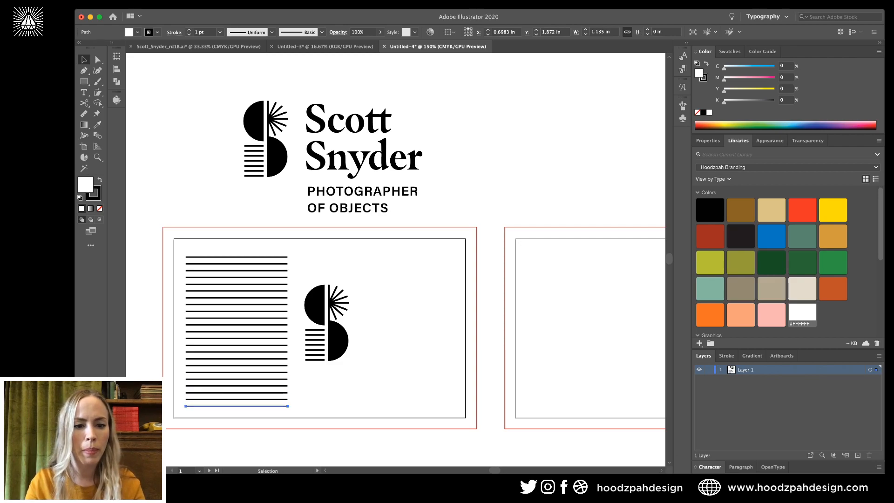
# Raise the line stack 10 pt, centre it vertically on the card and nudge it right.
pyautogui.moveTo(265, 254); pyautogui.dragTo(191, 428)
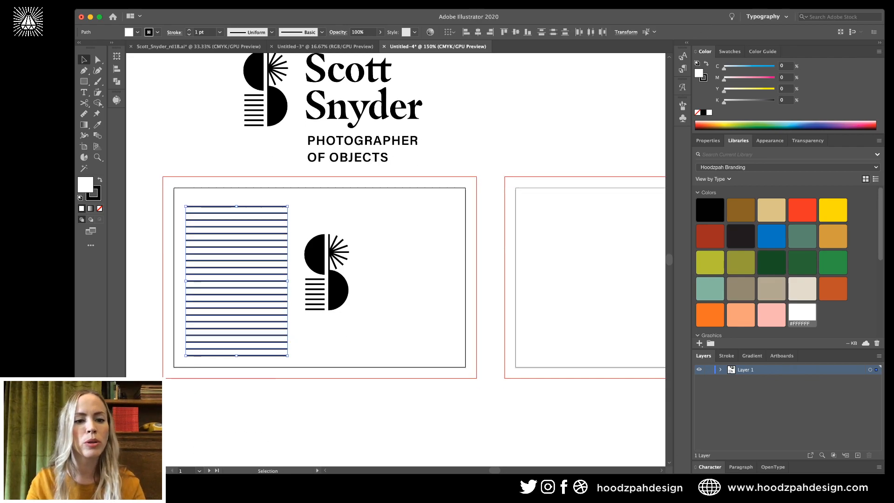
pyautogui.hotkey('shift', 'Up')
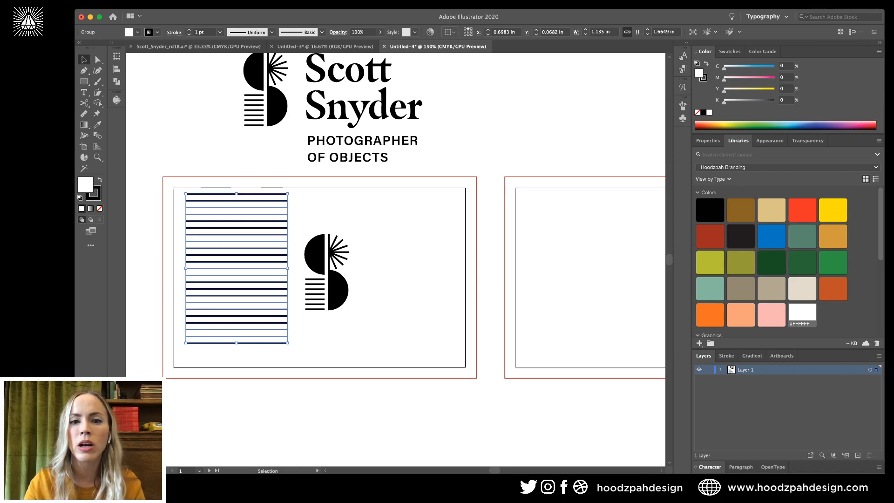
pyautogui.click(515, 31)
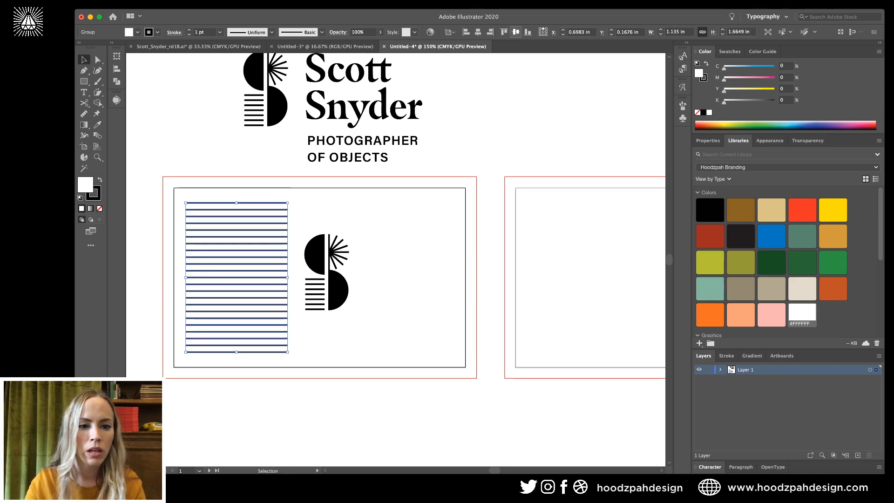
pyautogui.press('super+shift+a')
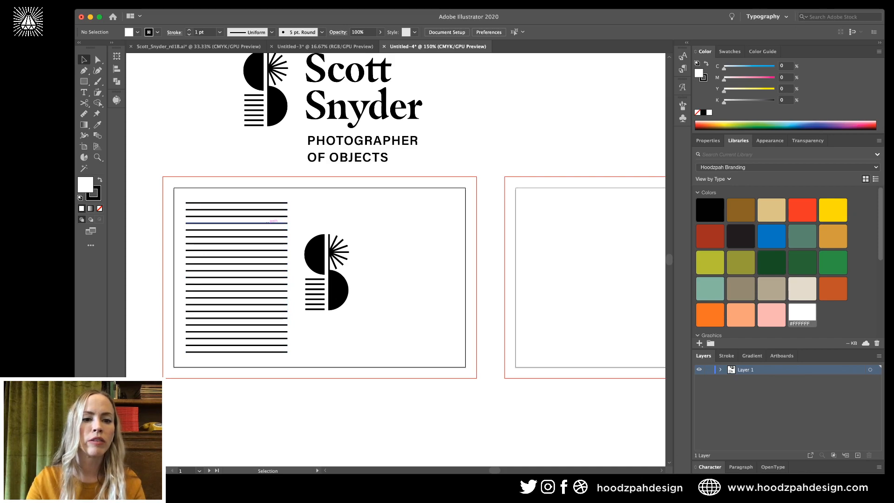
pyautogui.click(268, 223)
pyautogui.press('Right')
pyautogui.press('Right')
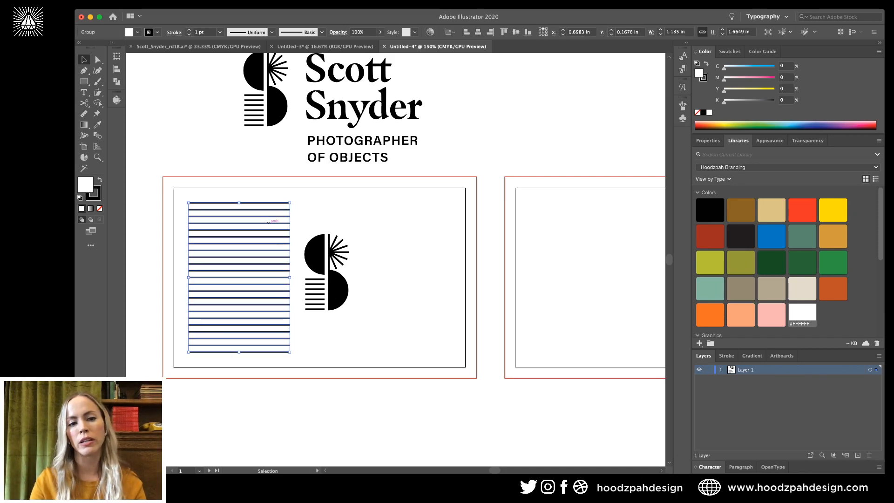
pyautogui.press('super+shift+a')
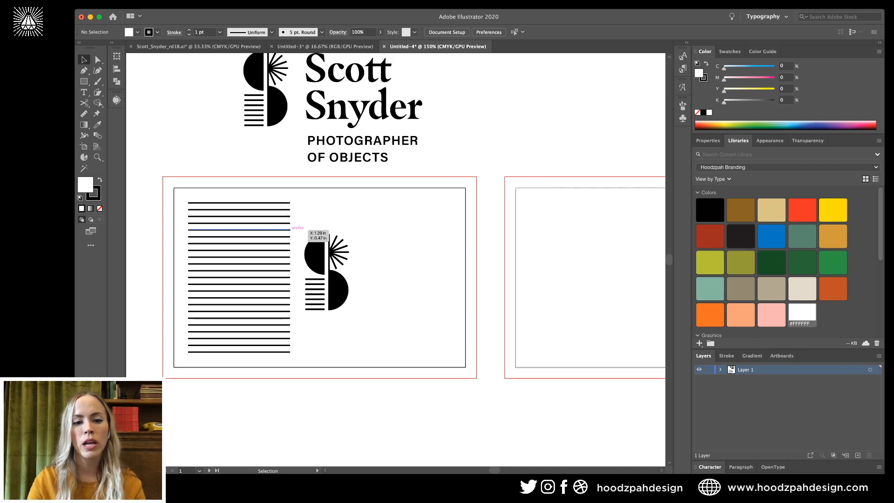
# Move the S mark further right and lengthen the lines' right ends 40 pt toward it.
pyautogui.moveTo(314, 254); pyautogui.dragTo(372, 254)
pyautogui.press('super+shift+a')
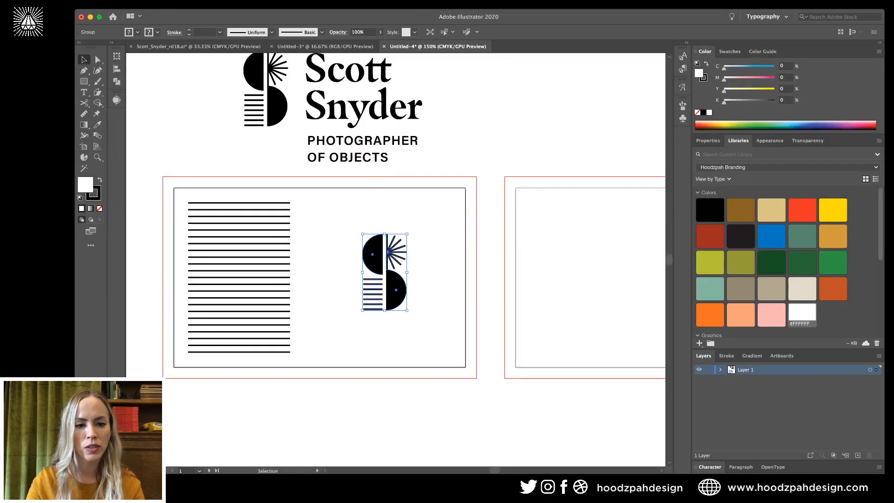
pyautogui.moveTo(301, 191); pyautogui.dragTo(275, 377)
pyautogui.moveTo(290, 304)
pyautogui.mouseDown()
pyautogui.moveTo(301, 292)
pyautogui.moveTo(302, 304)
pyautogui.mouseUp()
pyautogui.hotkey('shift', 'Right')
pyautogui.hotkey('shift', 'Right')
pyautogui.hotkey('shift', 'Right')
pyautogui.hotkey('shift', 'Right')
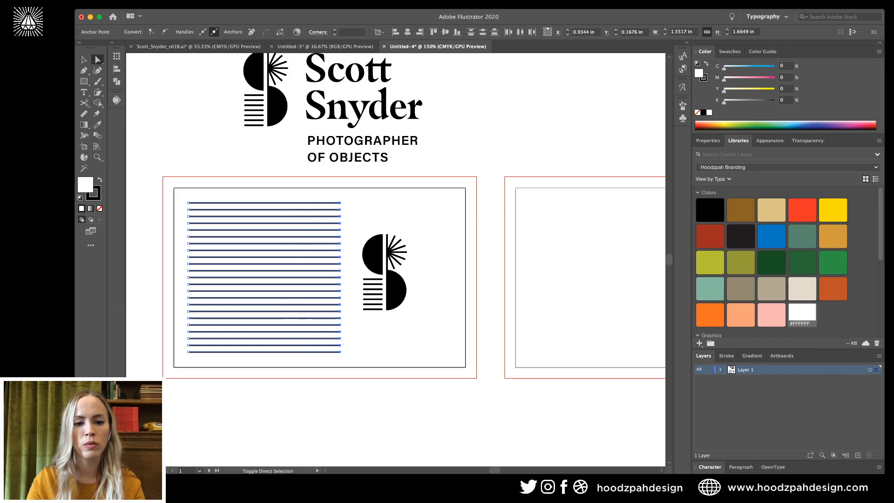
pyautogui.press('super+shift+a')
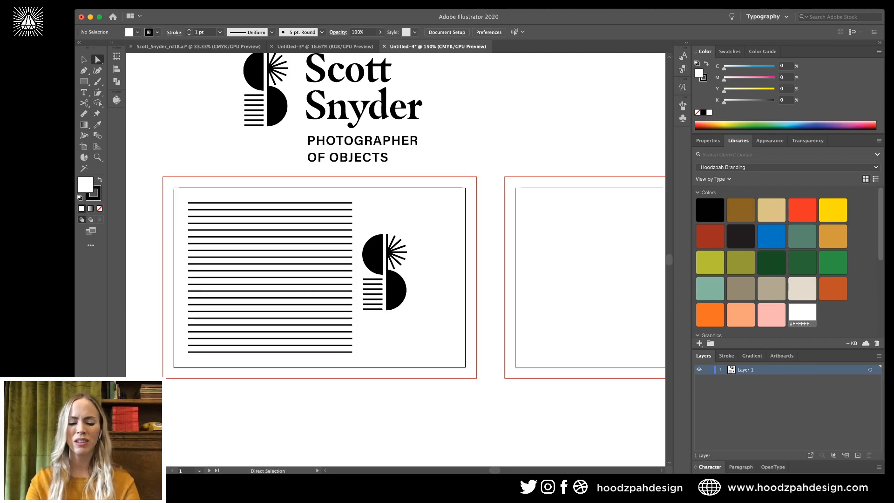
# Fine-tune the S mark's horizontal position beside the stripes.
pyautogui.press('v')
pyautogui.click(394, 285)
pyautogui.hotkey('shift', 'Right')
pyautogui.hotkey('shift', 'Right')
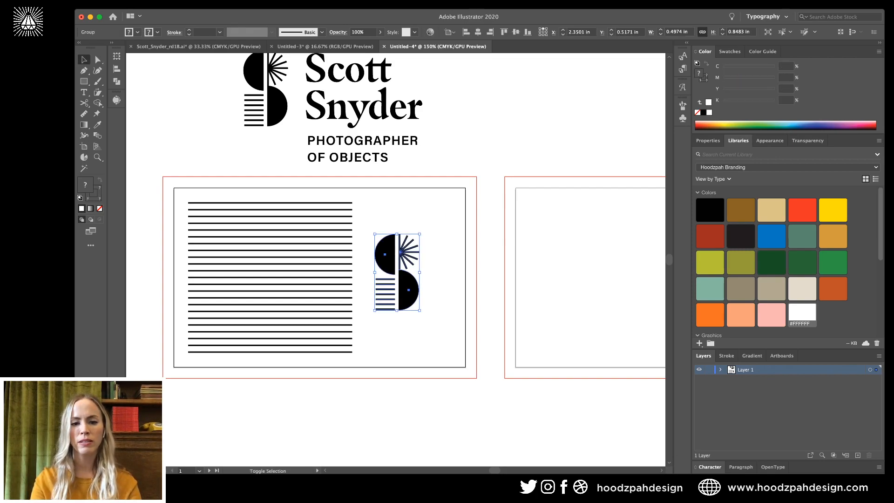
pyautogui.press('Left')
pyautogui.press('Left')
pyautogui.hotkey('ctrl', '1')
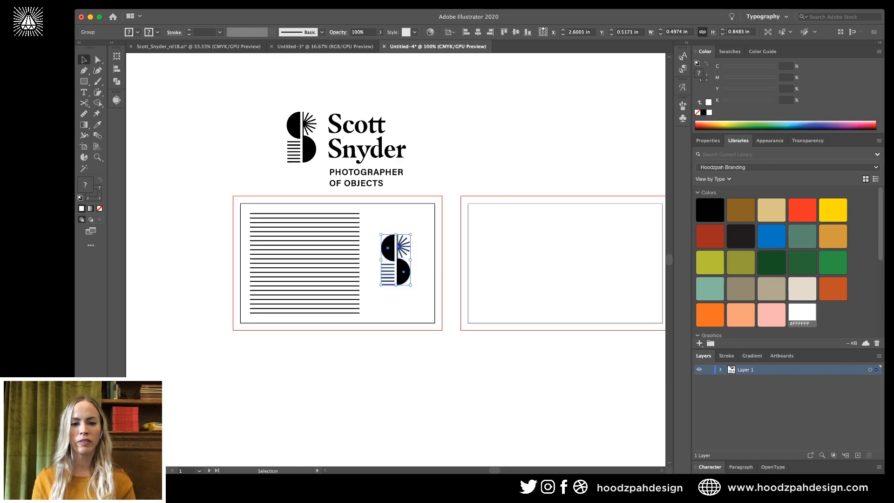
pyautogui.hotkey('ctrl', 'shift', 'a')
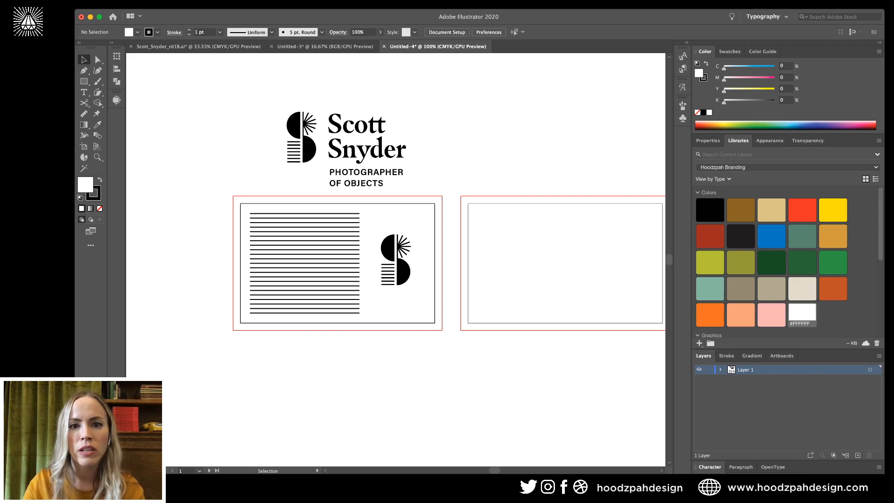
# Centre the S mark vertically on the card's artboard.
pyautogui.click(388, 249)
pyautogui.click(516, 32)
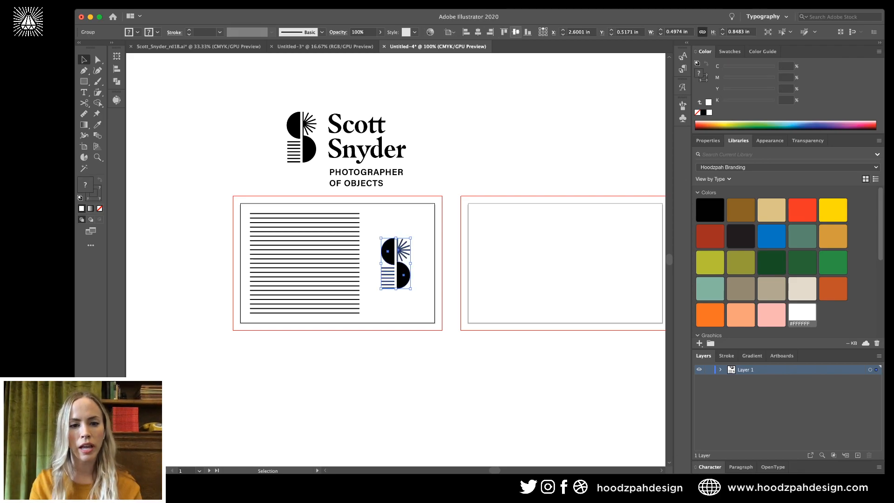
pyautogui.hotkey('ctrl', 'shift', 'a')
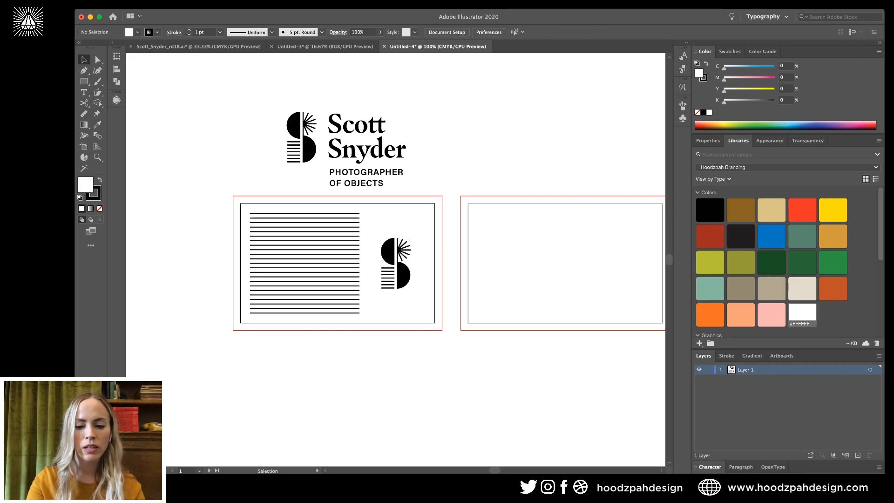
pyautogui.hotkey('ctrl', '+')
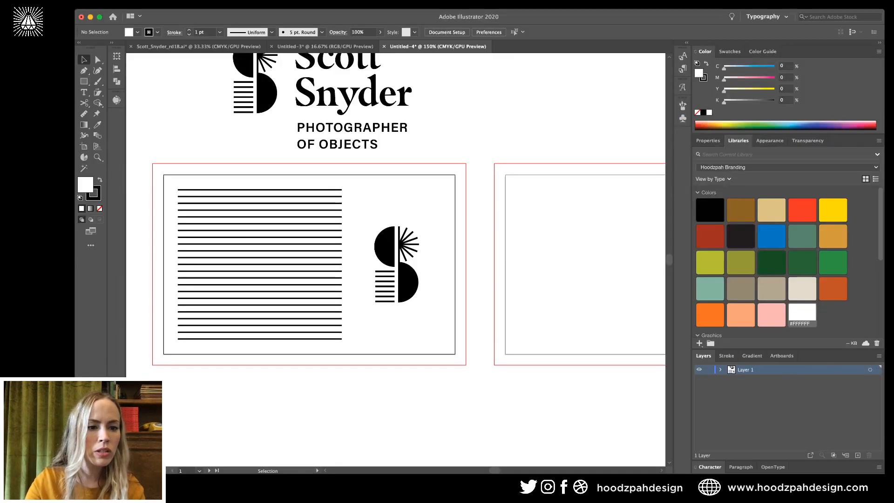
# Show the rulers and place left, right, top and bottom margin guides on the card.
pyautogui.hotkey('ctrl', 'r')
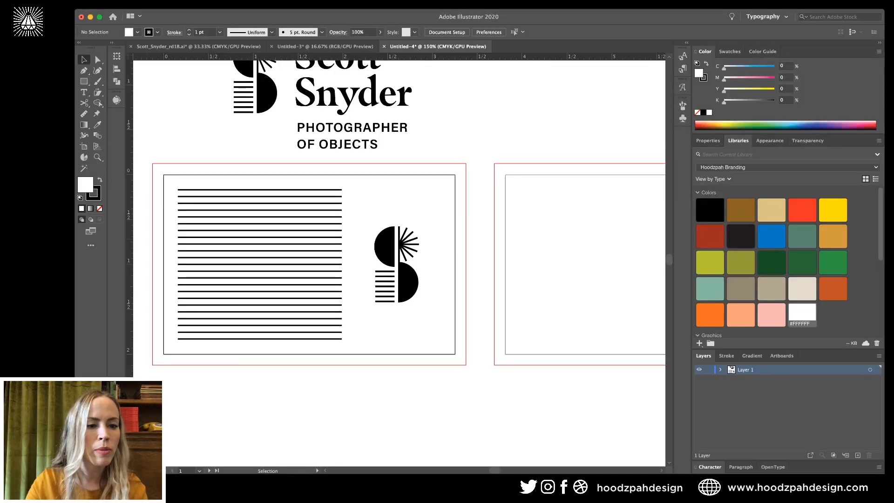
pyautogui.moveTo(130, 228); pyautogui.dragTo(185, 228)
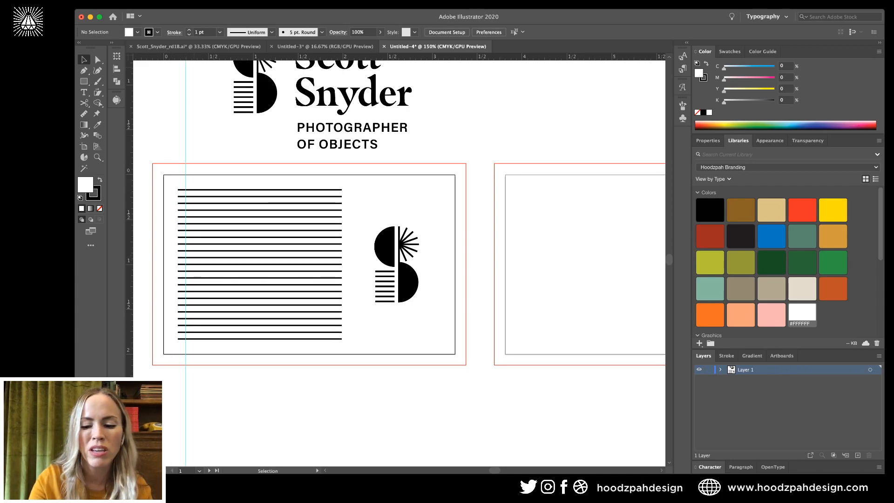
pyautogui.press('super+=')
pyautogui.hscroll(-4, 399, 263)
pyautogui.scroll(2, 400, 263)
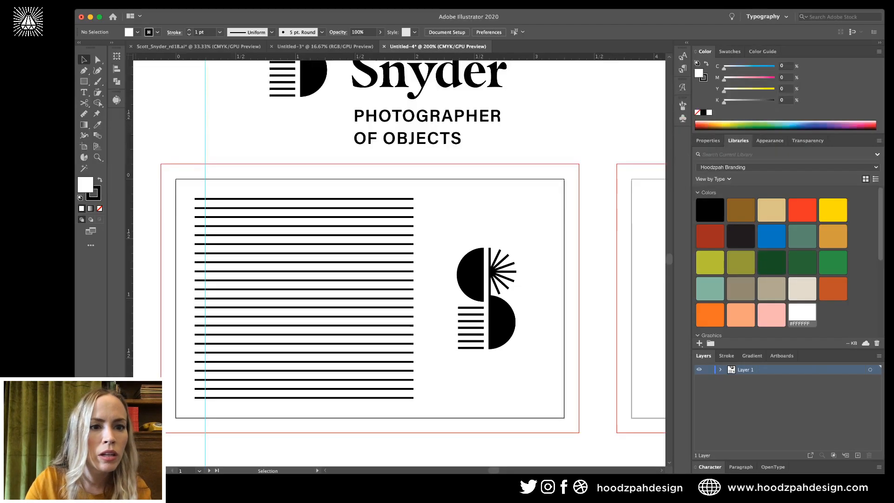
pyautogui.moveTo(129, 228); pyautogui.dragTo(198, 228)
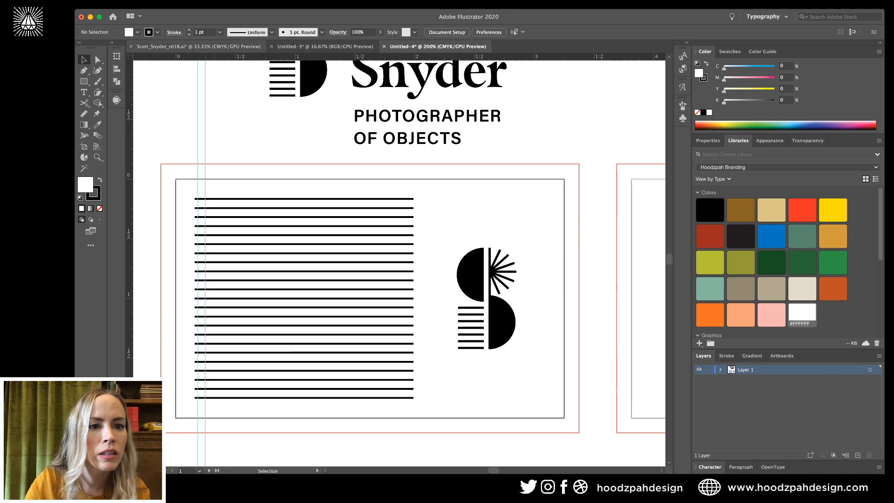
pyautogui.moveTo(242, 56); pyautogui.dragTo(242, 196)
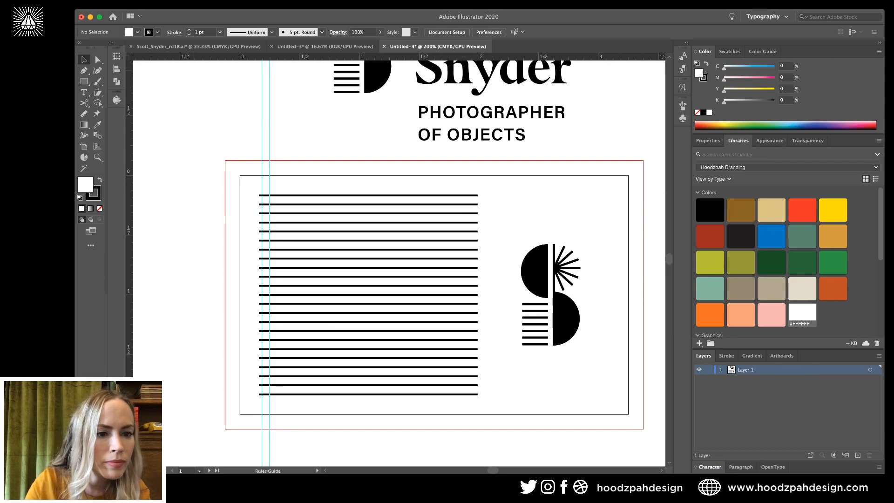
pyautogui.moveTo(242, 57); pyautogui.dragTo(242, 197)
pyautogui.hscroll(2, 399, 263)
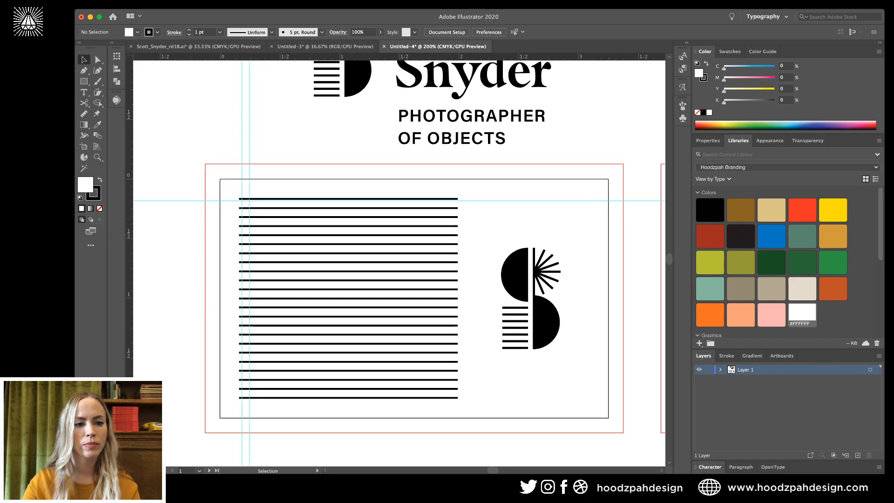
pyautogui.moveTo(129, 261); pyautogui.dragTo(586, 260)
pyautogui.scroll(-3, 399, 262)
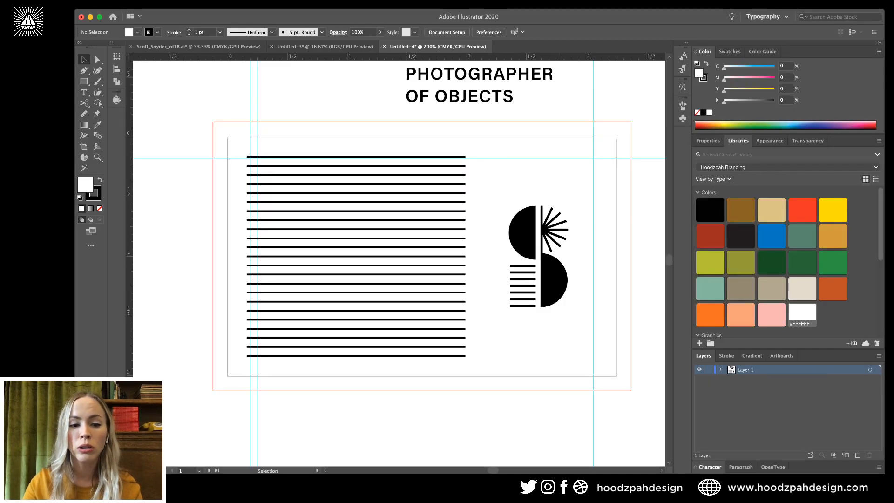
pyautogui.moveTo(503, 57); pyautogui.dragTo(504, 353)
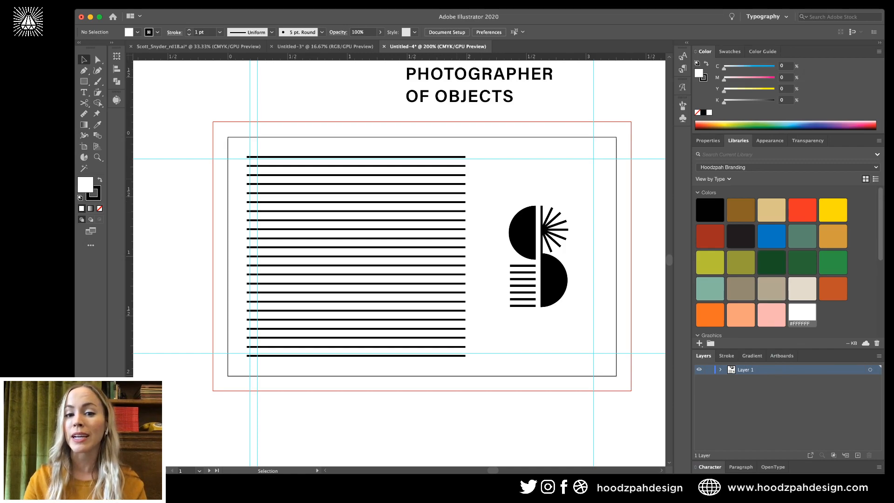
# Scale the stripe block so its top meets the margin guide and align it with the guides.
pyautogui.click(356, 157)
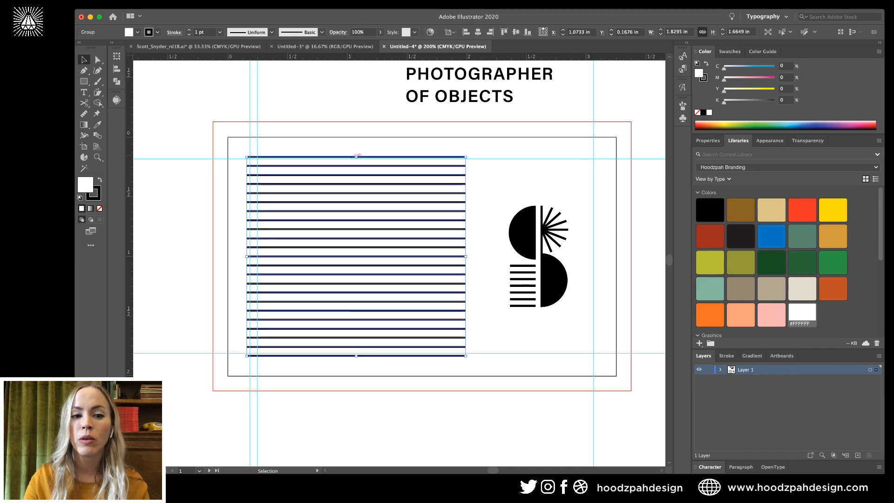
pyautogui.moveTo(356, 157); pyautogui.dragTo(356, 163)
pyautogui.press('super+equal')
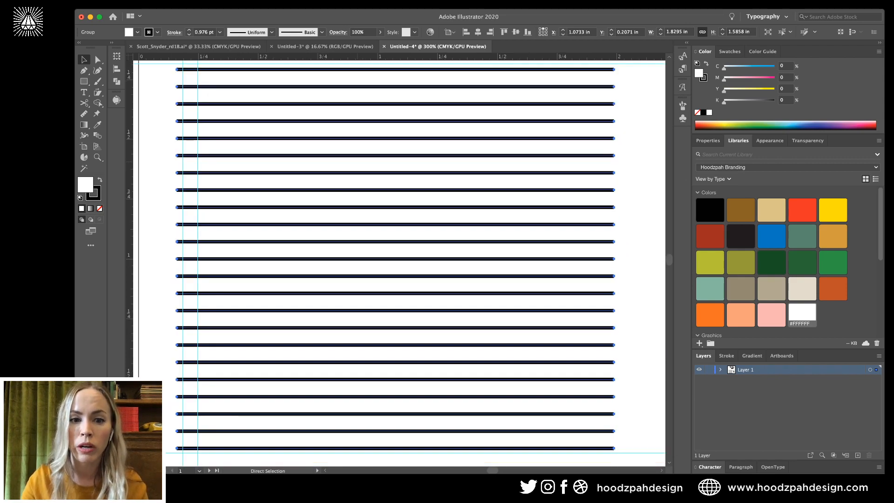
pyautogui.press('super+equal')
pyautogui.moveTo(392, 153); pyautogui.dragTo(393, 151)
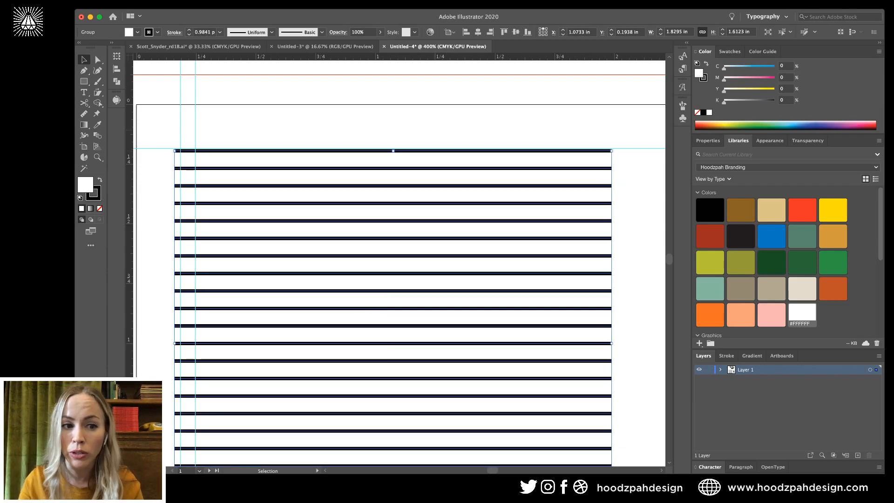
pyautogui.press('Right')
pyautogui.press('Right')
pyautogui.press('Right')
pyautogui.press('Left')
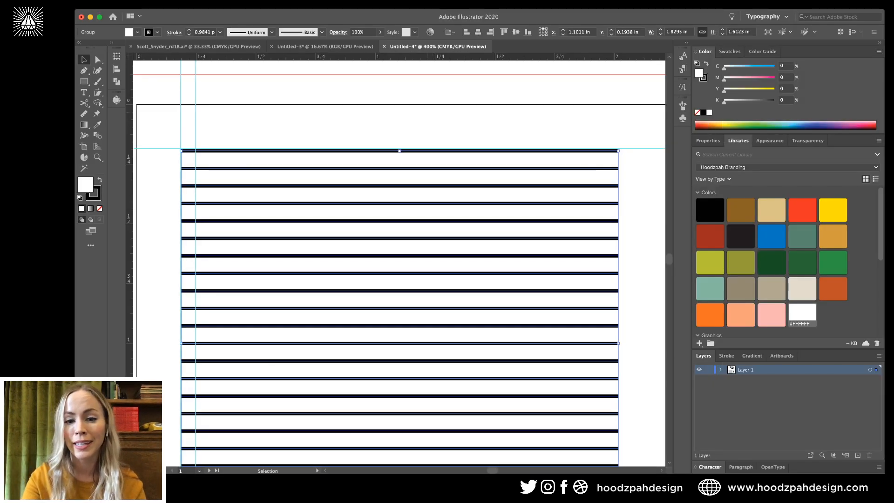
pyautogui.press('super+minus')
pyautogui.press('super+minus')
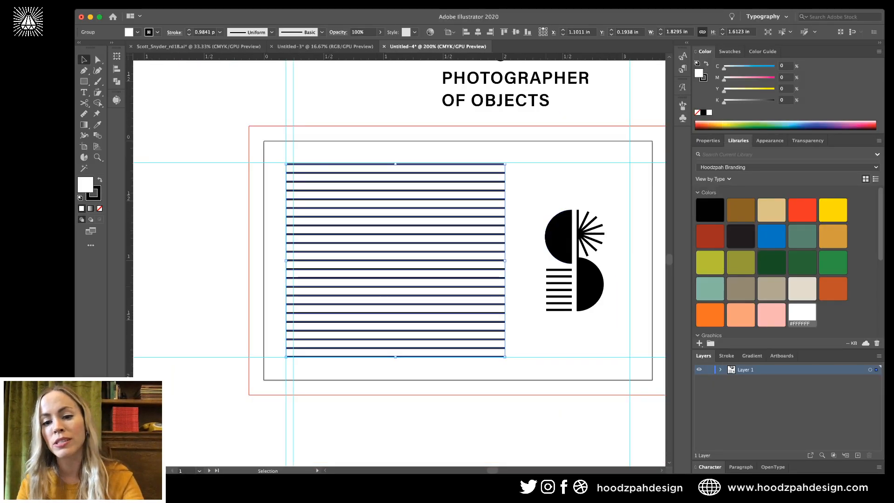
# Use the Eyedropper on a logo stripe to give the lines its 1.2518 pt stroke.
pyautogui.press('i')
pyautogui.click(559, 302)
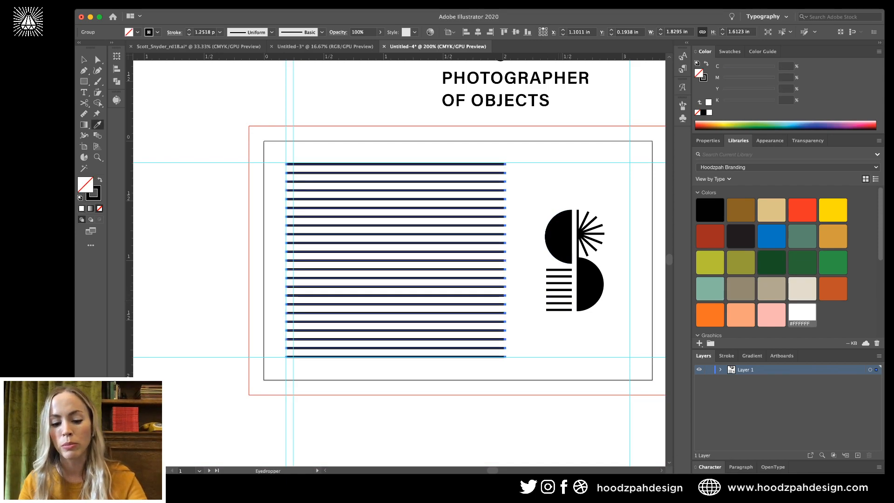
pyautogui.press('v')
pyautogui.press('shift+super+a')
pyautogui.press('super+minus')
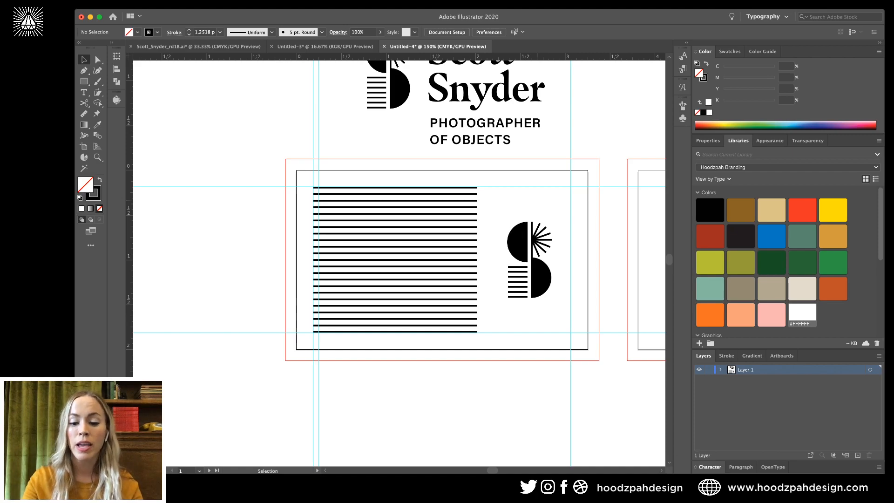
# Hide the guides and bleed outlines and review the whole card layout.
pyautogui.press('super+semicolon')
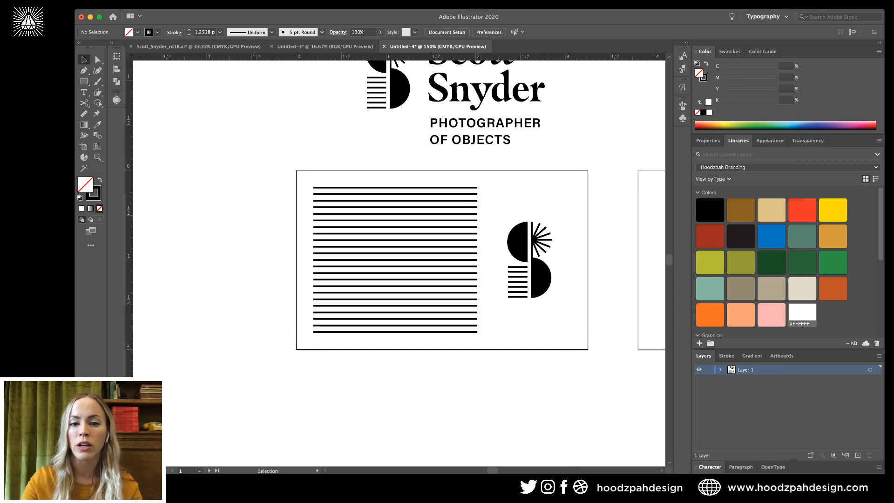
pyautogui.press('super+1')
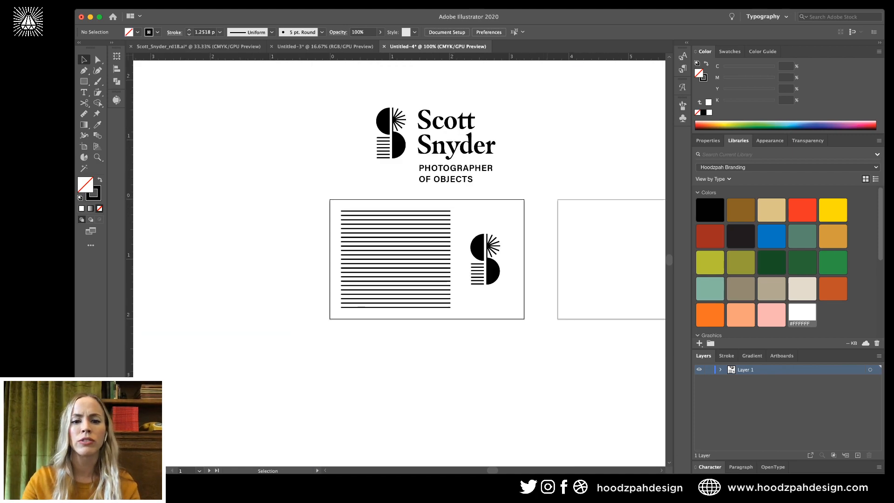
pyautogui.press('super+equal')
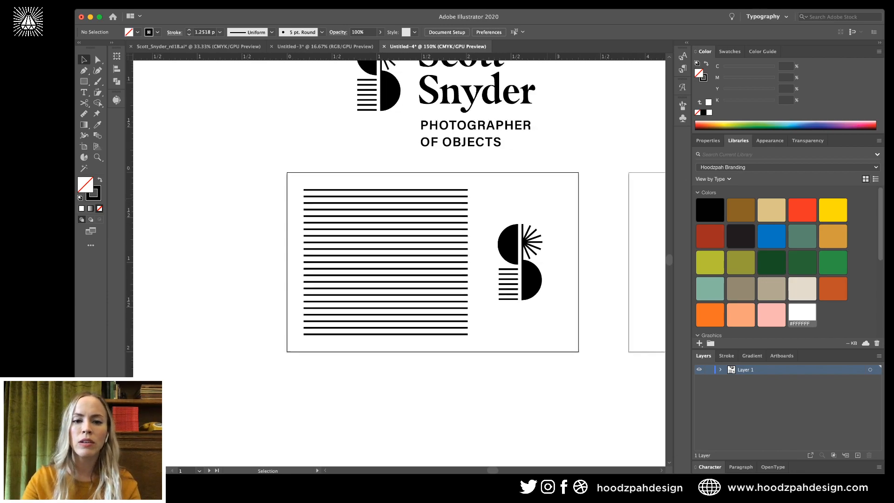
pyautogui.moveTo(368, 194); pyautogui.dragTo(438, 364)
pyautogui.hscroll(1, 400, 263)
pyautogui.hscroll(5, 438, 326)
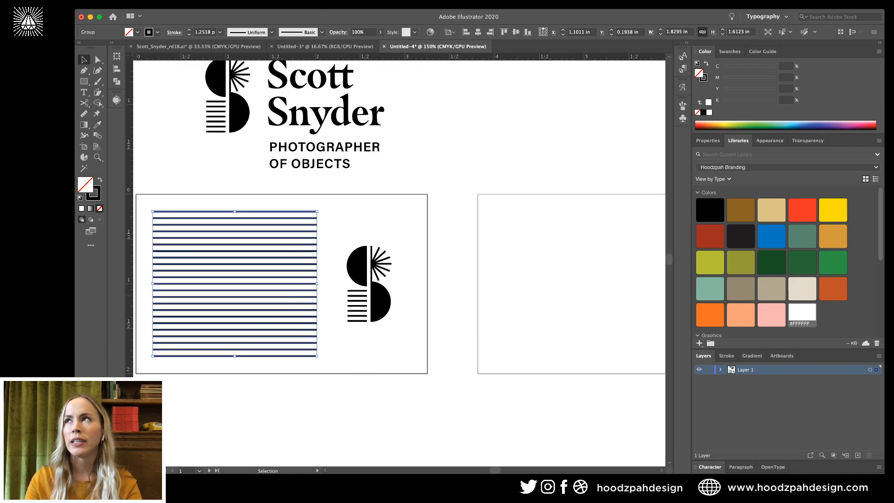
pyautogui.click(484, 321)
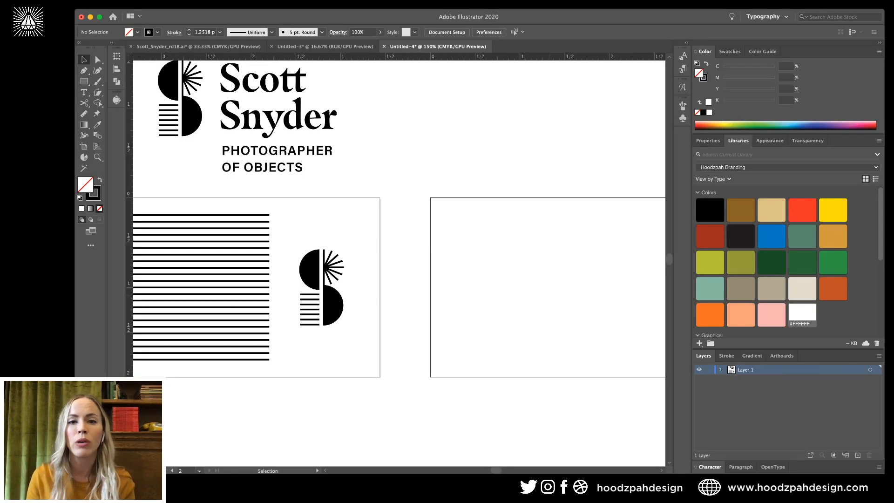
# Inspect the card at different zoom levels, then select the stripes together with the S mark.
pyautogui.hscroll(-4, 399, 263)
pyautogui.scroll(1, 399, 263)
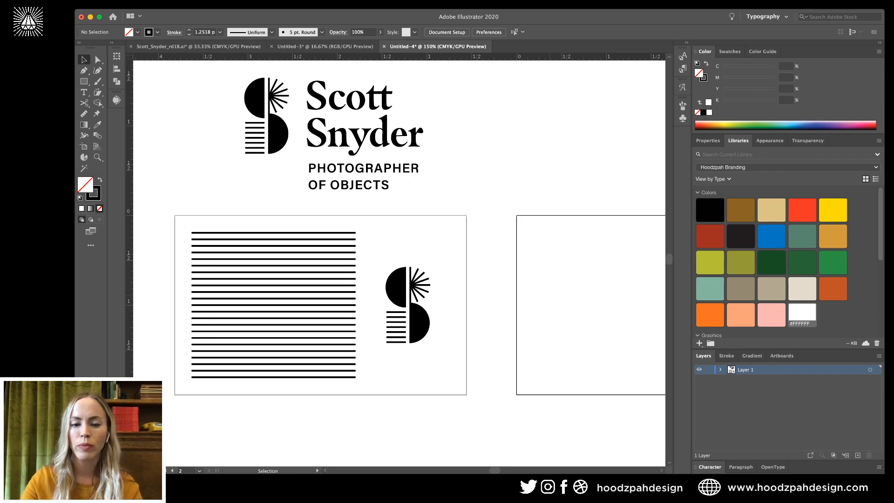
pyautogui.press('super+equal')
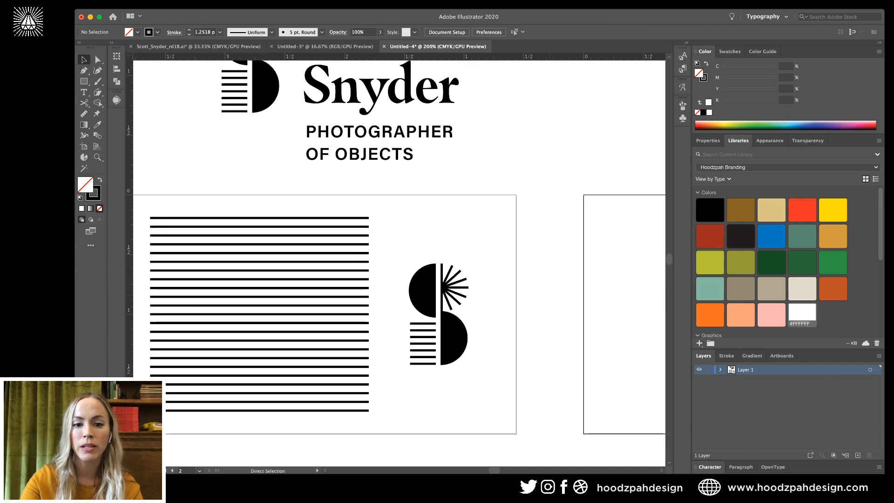
pyautogui.press('super+minus')
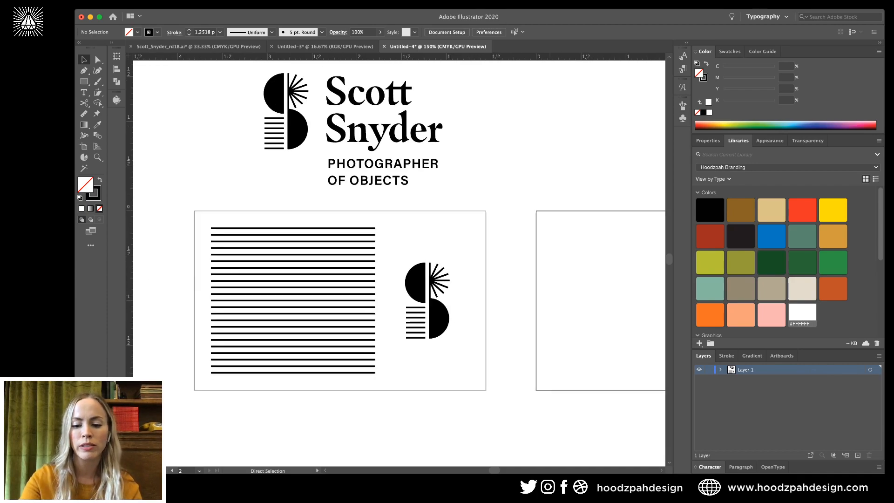
pyautogui.press('super+equal')
pyautogui.press('super+minus')
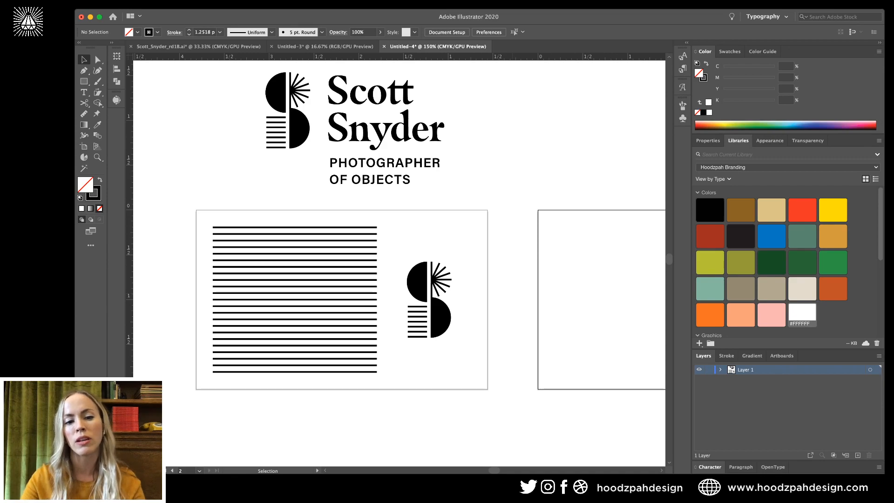
pyautogui.hscroll(2, 397, 222)
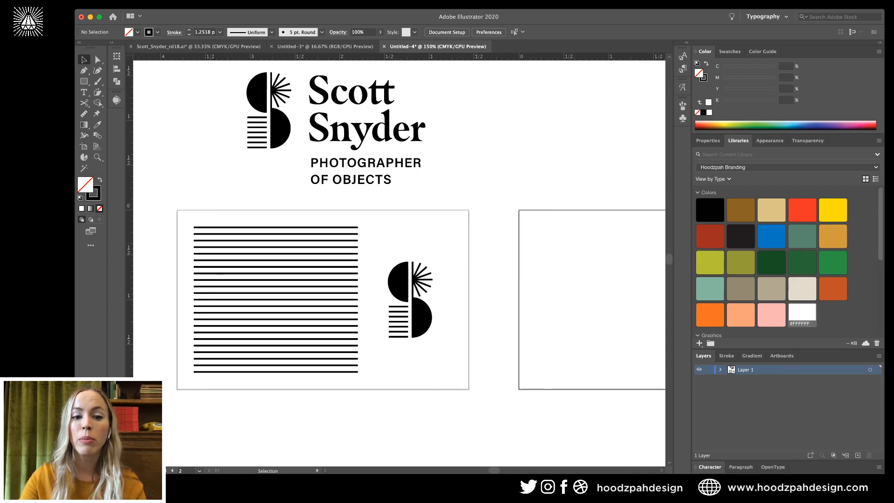
pyautogui.moveTo(462, 224); pyautogui.dragTo(271, 391)
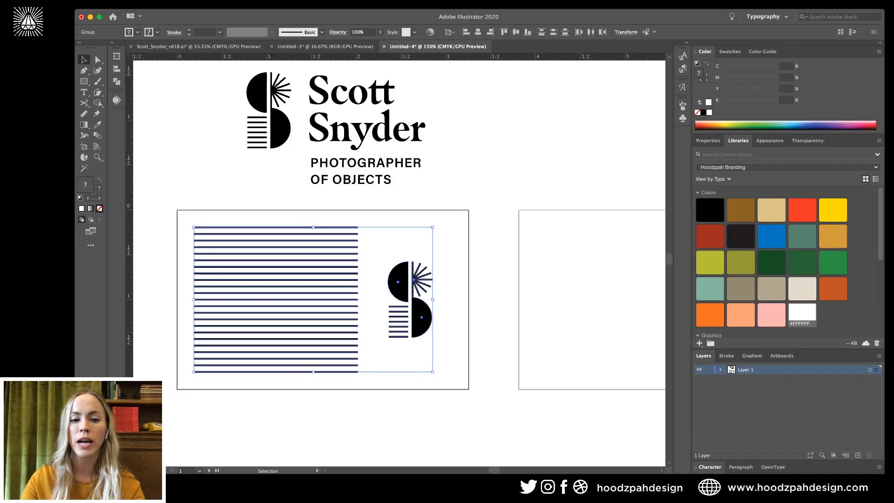
# Paste the stripes and S mark in place onto the second card.
pyautogui.click(591, 298)
pyautogui.hscroll(5, 591, 297)
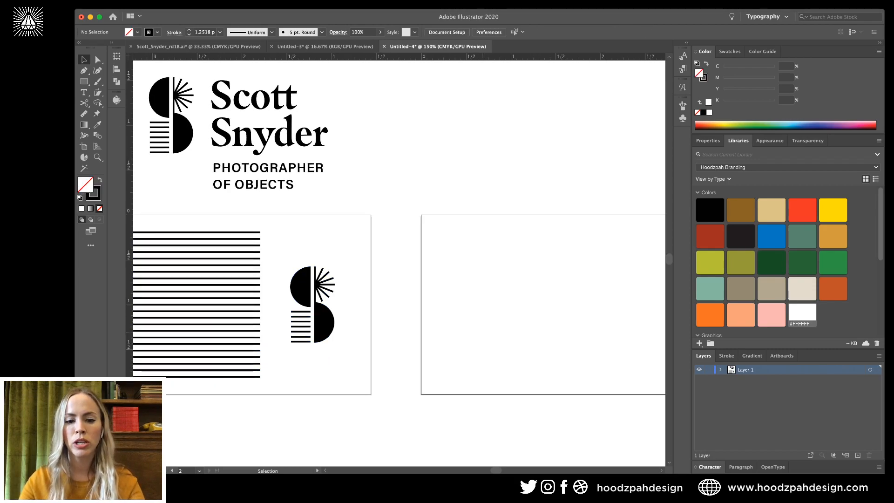
pyautogui.hscroll(3, 591, 298)
pyautogui.press('super+shift+v')
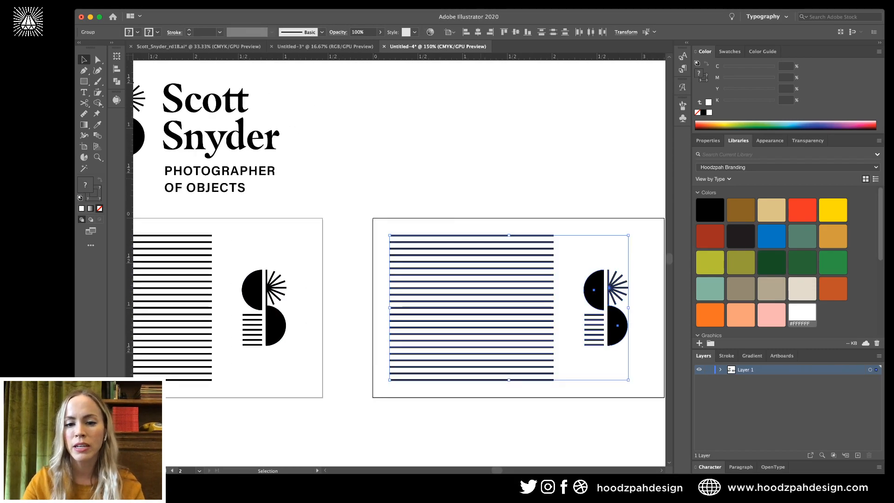
pyautogui.press('super+shift+a')
pyautogui.press('super+equal')
pyautogui.click(95, 56)
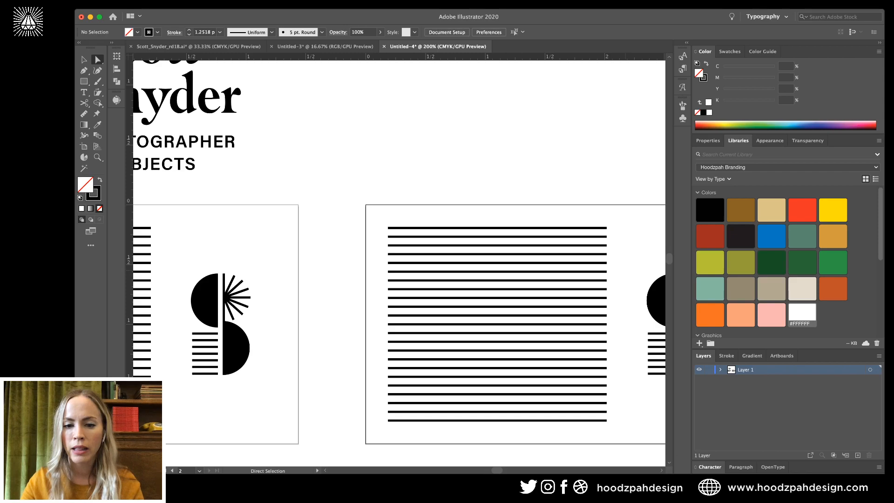
# Alt-drag a copy of the stripe block down-right to overlap the original, nudging it down.
pyautogui.hscroll(3, 628, 326)
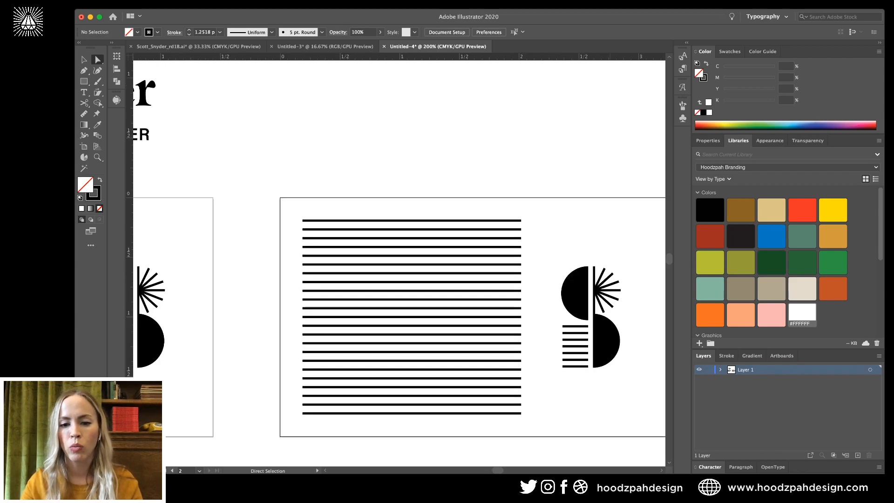
pyautogui.press('p')
pyautogui.press('v')
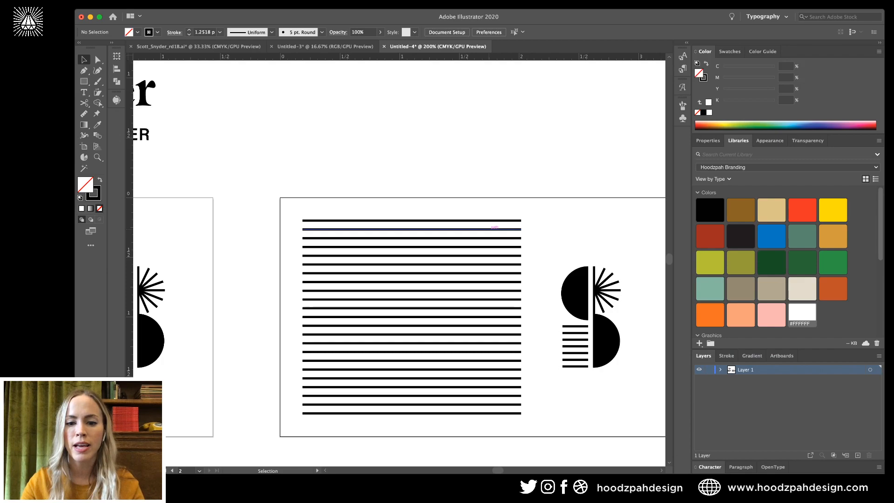
pyautogui.moveTo(491, 229); pyautogui.dragTo(531, 311)
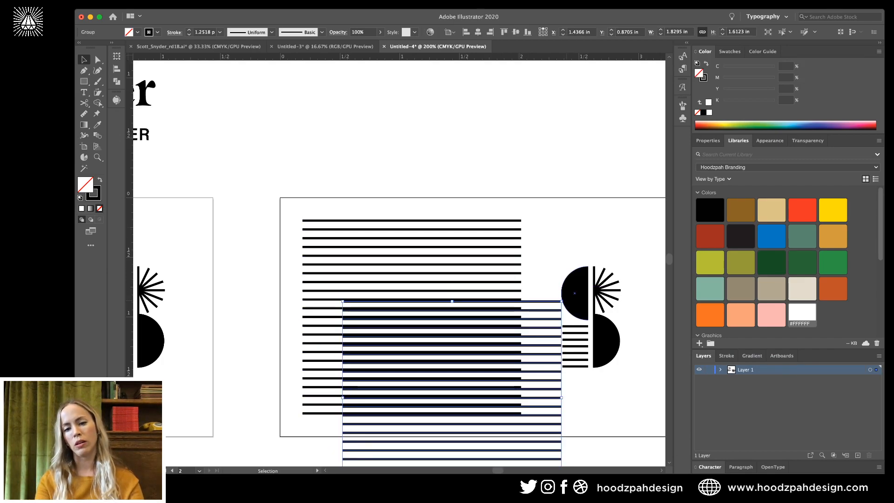
pyautogui.press('Down')
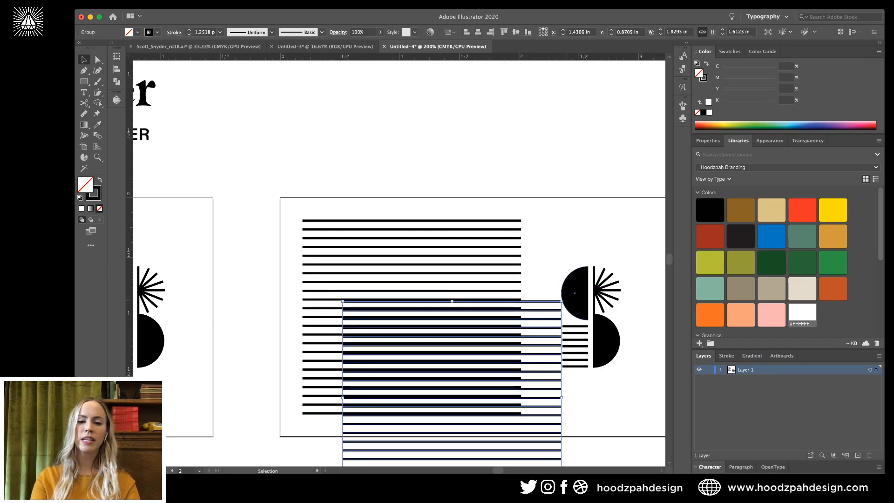
pyautogui.press('super+shift+a')
pyautogui.scroll(-2, 396, 260)
pyautogui.hscroll(5, 395, 261)
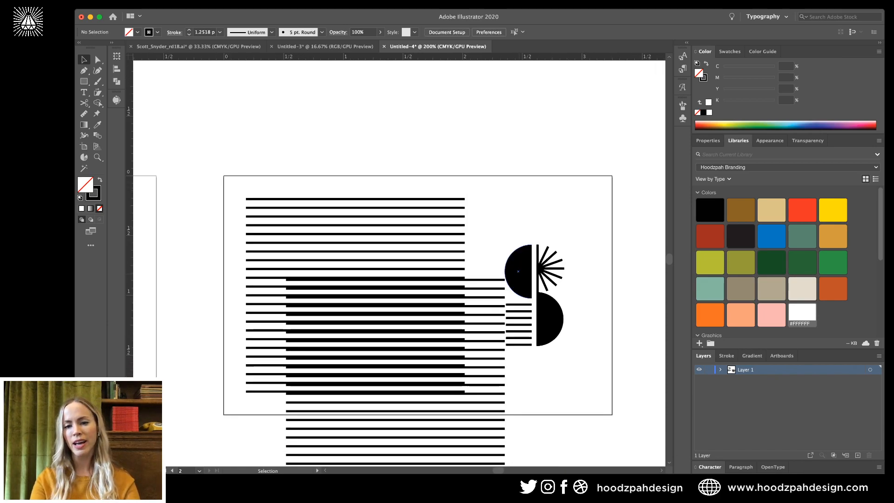
# Move the S mark up and to the right on the second card.
pyautogui.moveTo(518, 272); pyautogui.dragTo(535, 228)
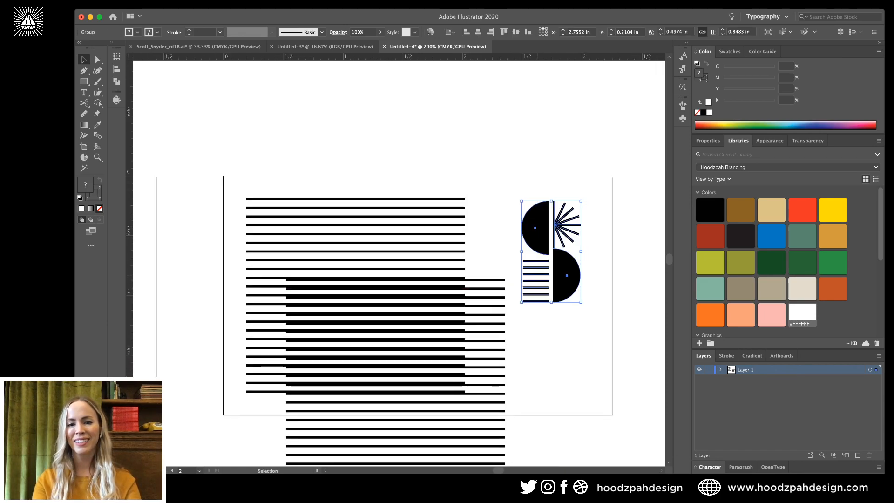
pyautogui.press('Left')
pyautogui.press('Left')
pyautogui.press('Up')
pyautogui.press('Up')
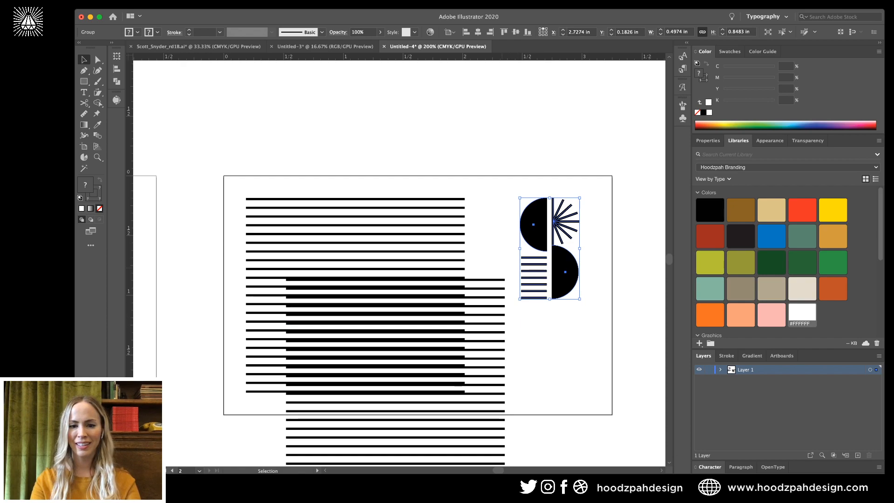
# Extend the upper lower-block stripes to the right and delete the stripes hanging below the card.
pyautogui.press('a')
pyautogui.moveTo(490, 266); pyautogui.dragTo(506, 310)
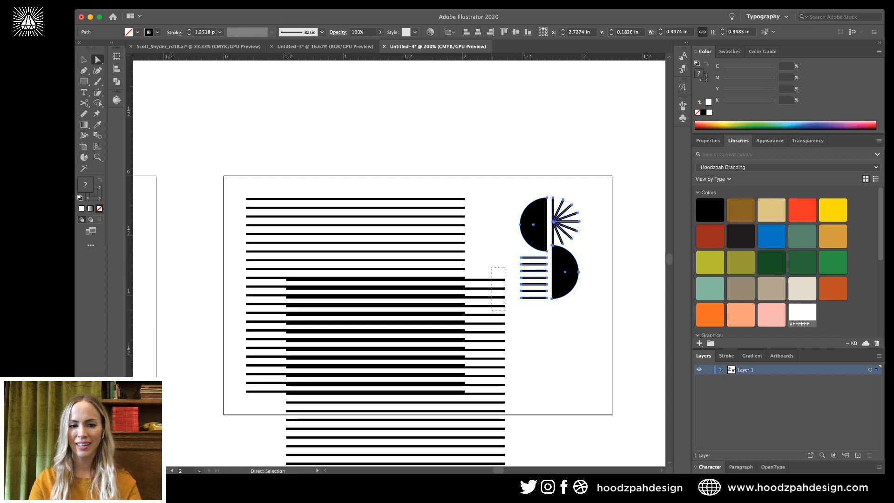
pyautogui.press('Delete')
pyautogui.hotkey('ctrl', 'z')
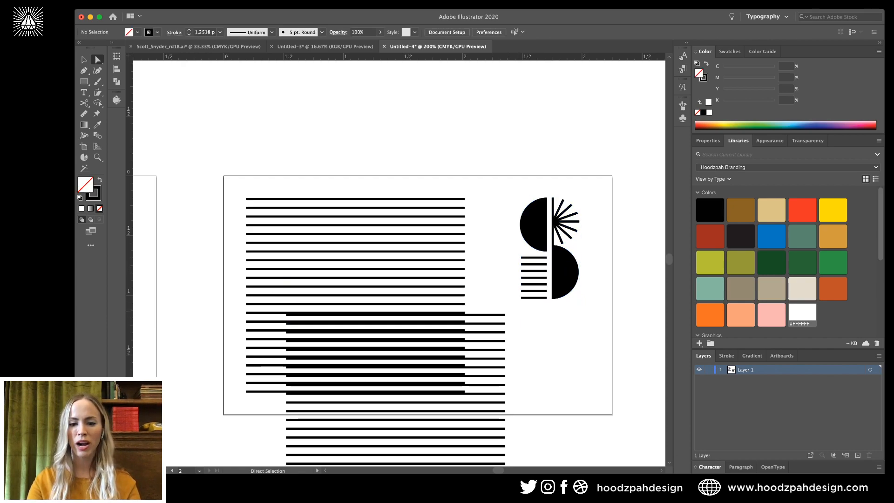
pyautogui.scroll(-5, 409, 280)
pyautogui.hotkey('shift', 'Right')
pyautogui.hotkey('shift', 'Right')
pyautogui.hotkey('shift', 'Right')
pyautogui.hotkey('shift', 'Right')
pyautogui.hotkey('shift', 'Right')
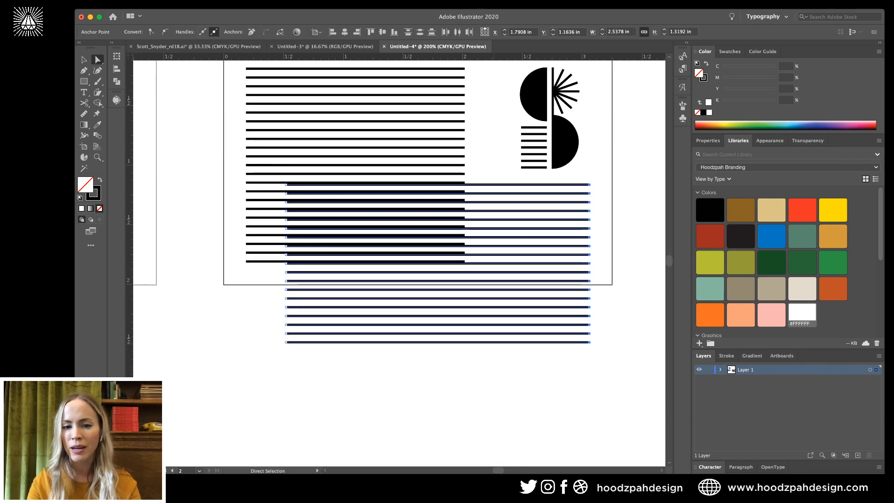
pyautogui.click(605, 260)
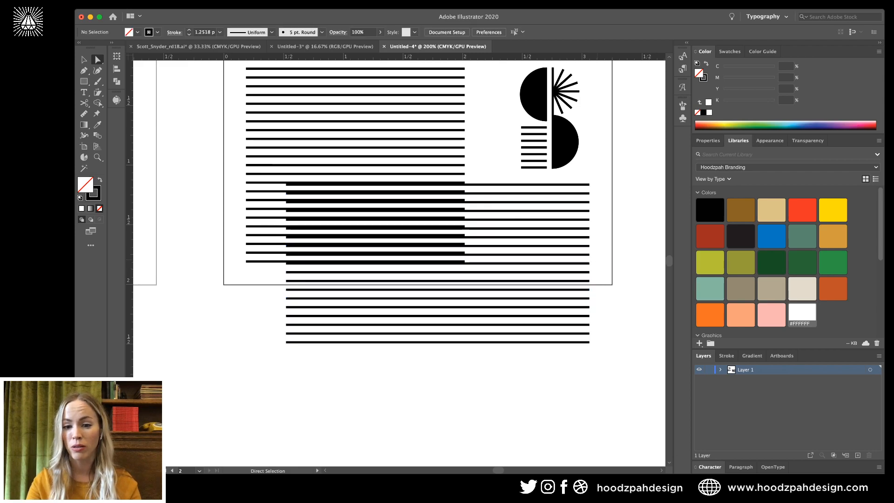
pyautogui.moveTo(597, 259); pyautogui.dragTo(549, 373)
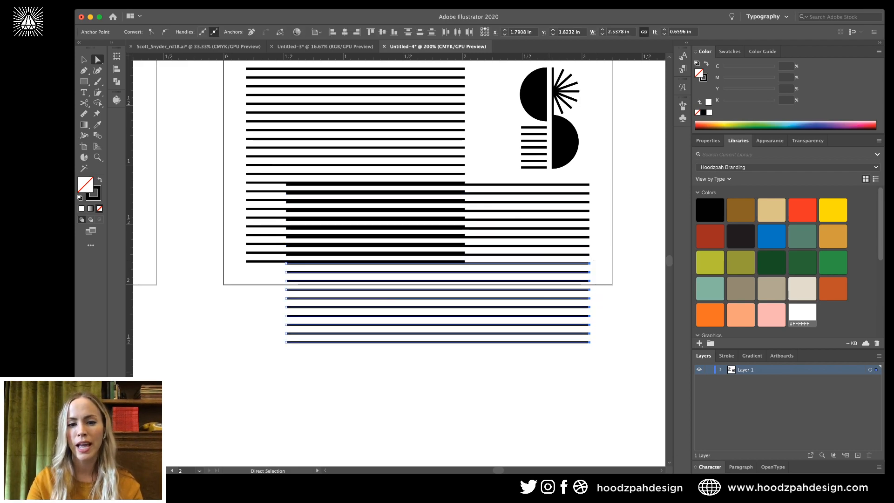
pyautogui.press('Delete')
# Shift the S mark a little to the left on the second card.
pyautogui.press('super+minus')
pyautogui.press('super+minus')
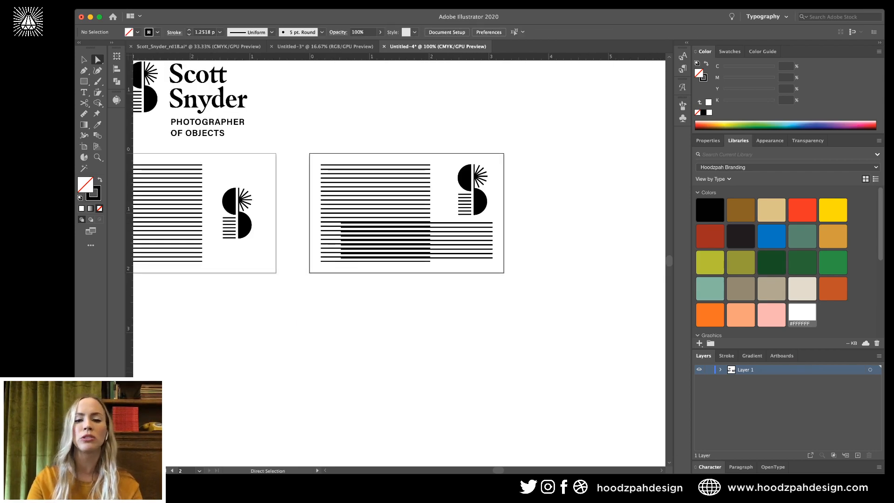
pyautogui.scroll(2, 399, 263)
pyautogui.press('super+equal')
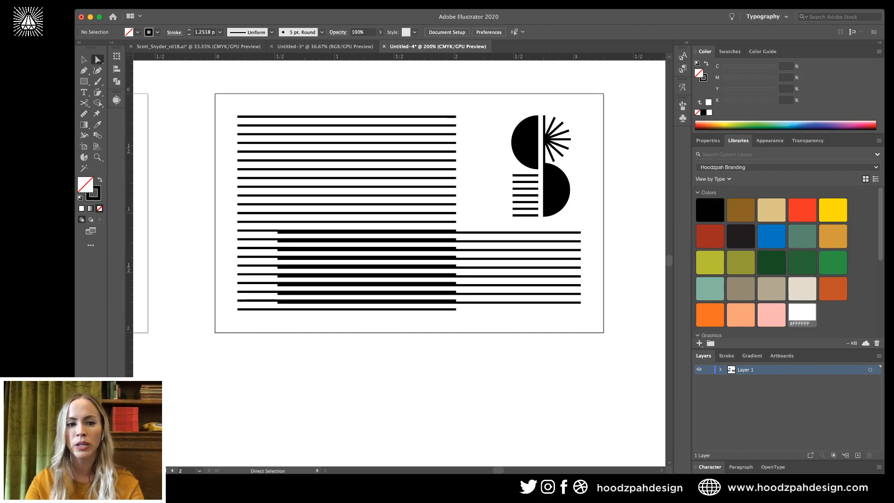
pyautogui.press('v')
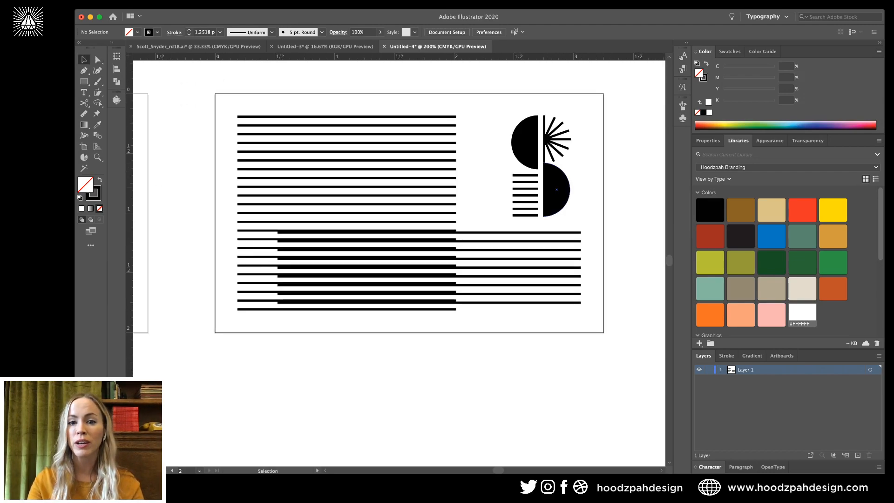
pyautogui.moveTo(556, 190); pyautogui.dragTo(542, 189)
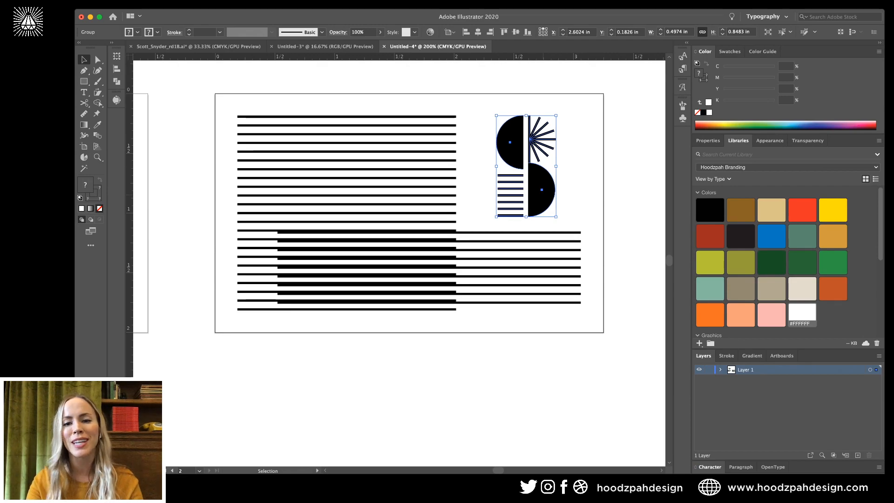
pyautogui.press('Left')
pyautogui.press('super+shift+a')
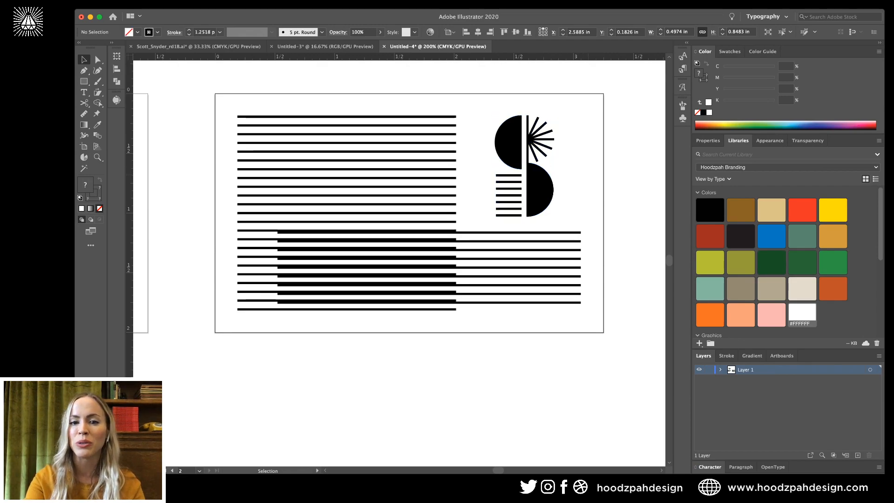
pyautogui.press('super+minus')
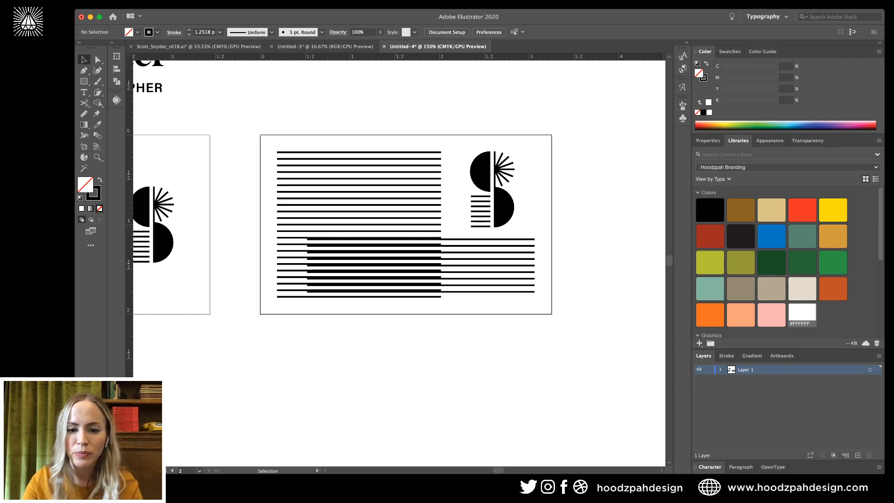
pyautogui.press('super+equal')
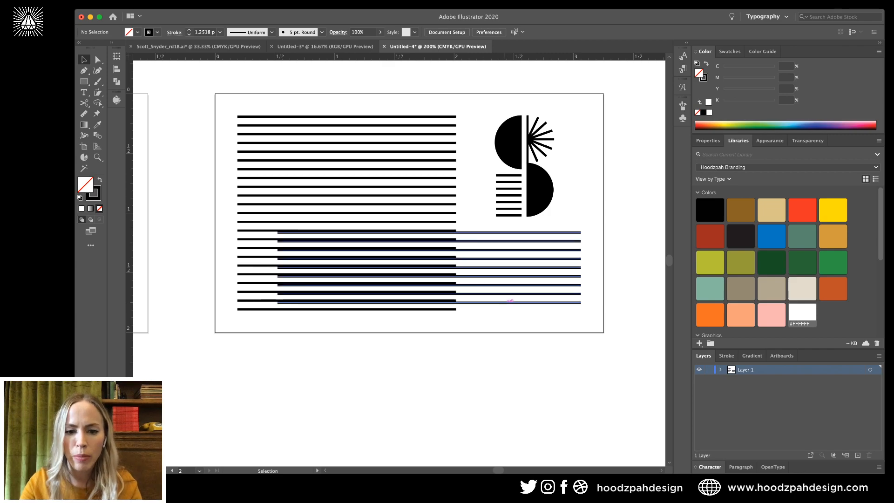
# Add a new bottom line by copying a stripe straight down inside the lower stripe group.
pyautogui.doubleClick(428, 258)
pyautogui.moveTo(428, 258); pyautogui.dragTo(429, 311)
pyautogui.doubleClick(465, 368)
pyautogui.press('super+minus')
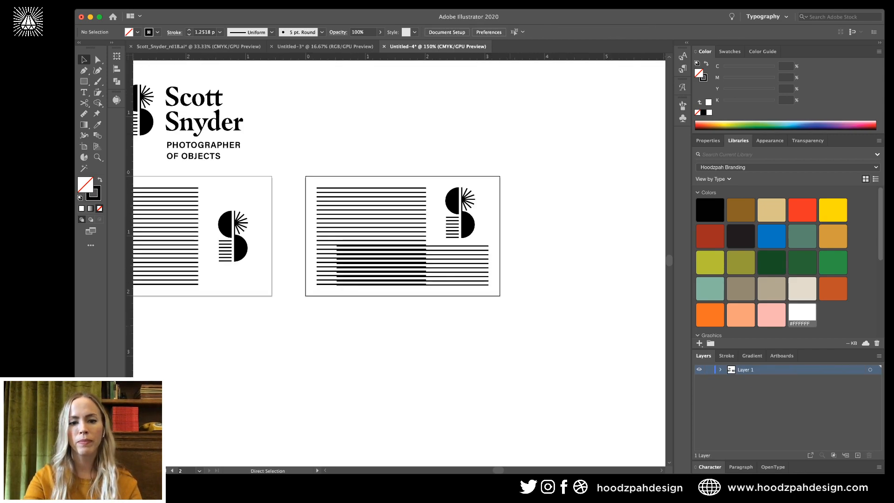
pyautogui.press('super+minus')
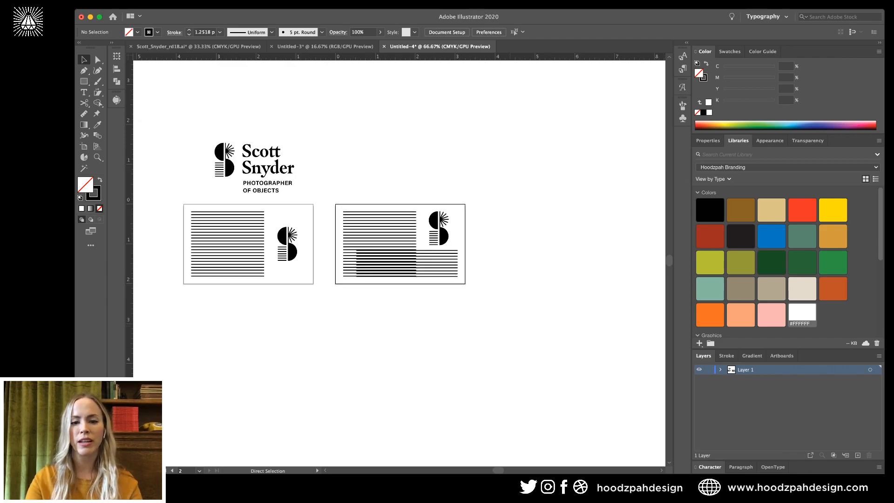
pyautogui.press('super+equal')
# Lengthen the lower stripes by extending their left ends further left.
pyautogui.doubleClick(499, 291)
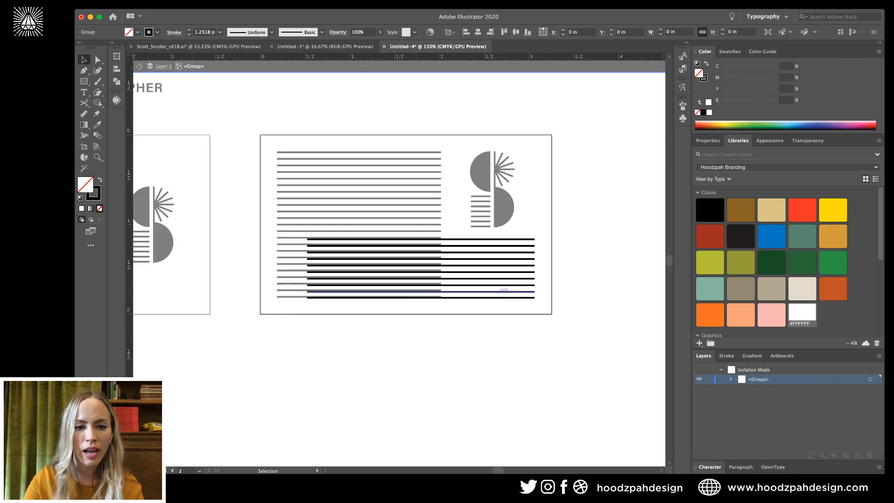
pyautogui.press('a')
pyautogui.moveTo(347, 231); pyautogui.dragTo(291, 329)
pyautogui.hotkey('shift', 'Left')
pyautogui.hotkey('shift', 'Left')
pyautogui.hotkey('shift', 'Left')
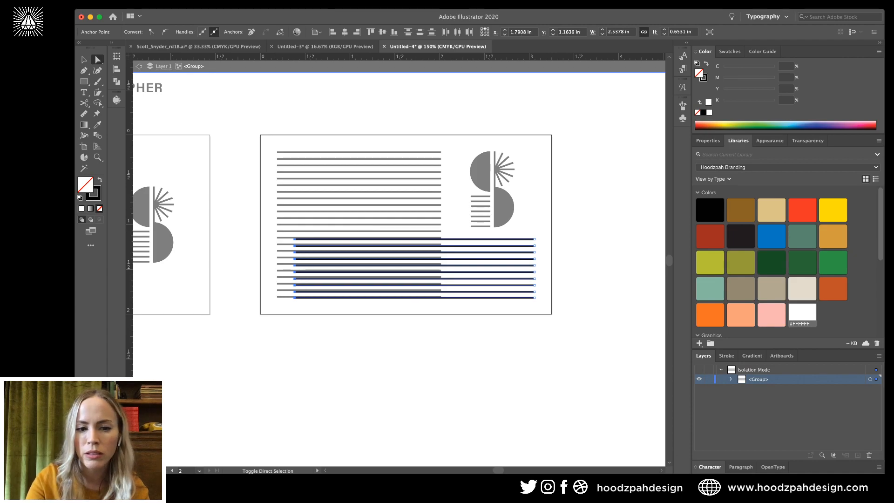
pyautogui.press('super+equal')
pyautogui.press('super+equal')
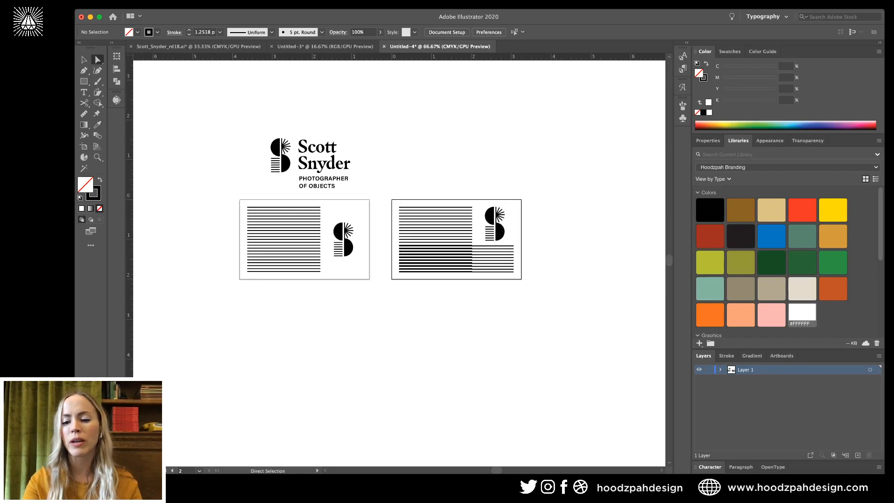
pyautogui.press('super+equal')
pyautogui.press('super+equal')
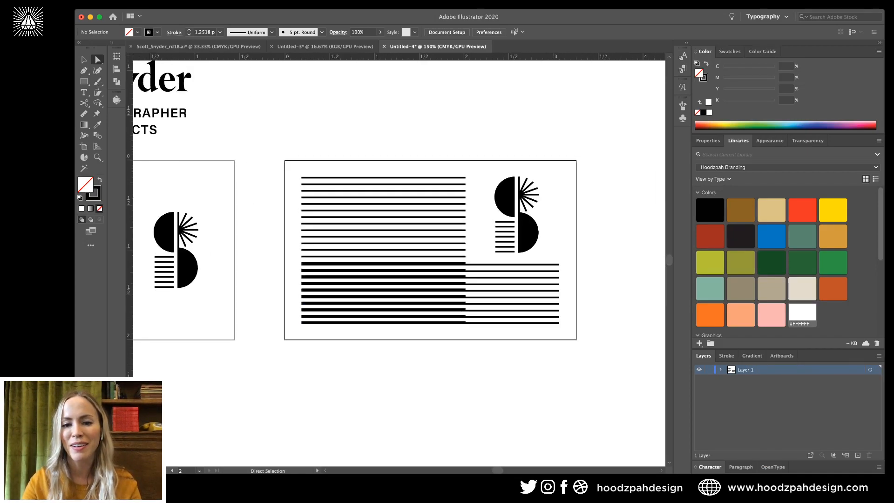
# Shrink the S mark slightly and nudge it toward the stripes' edge.
pyautogui.click(528, 233)
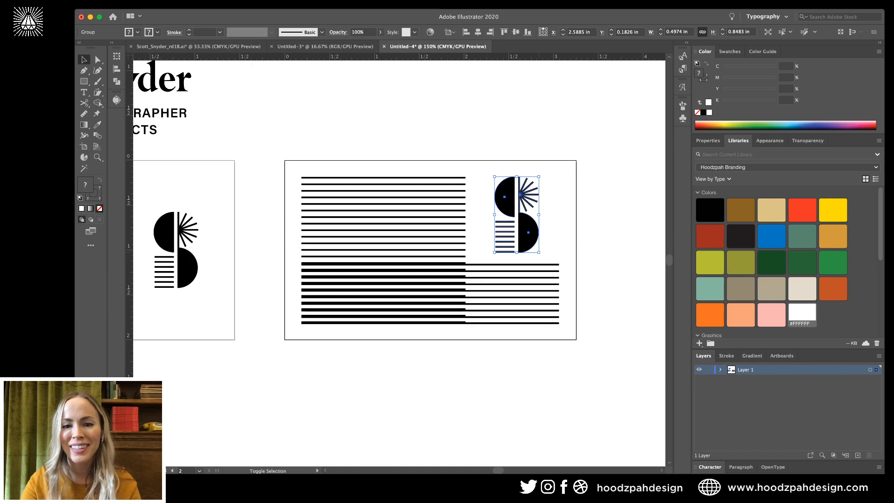
pyautogui.moveTo(538, 252); pyautogui.dragTo(538, 250)
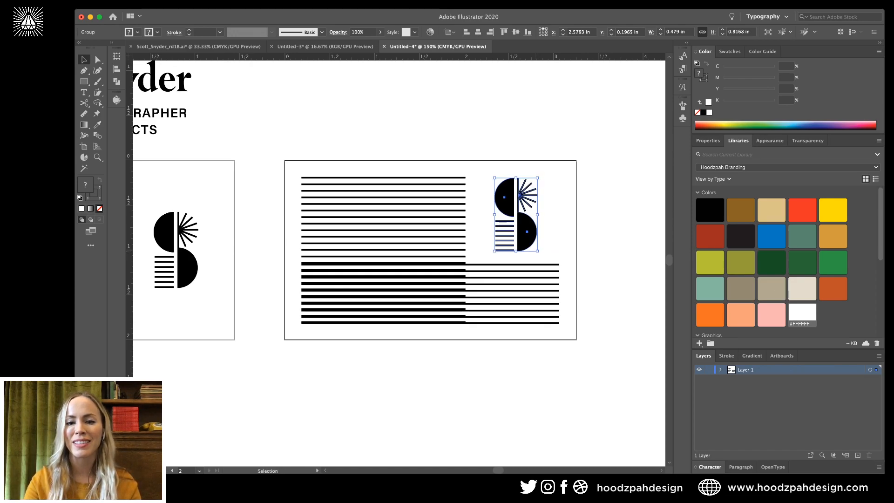
pyautogui.press('Down')
pyautogui.hotkey('shift', 'Right')
pyautogui.press('Left')
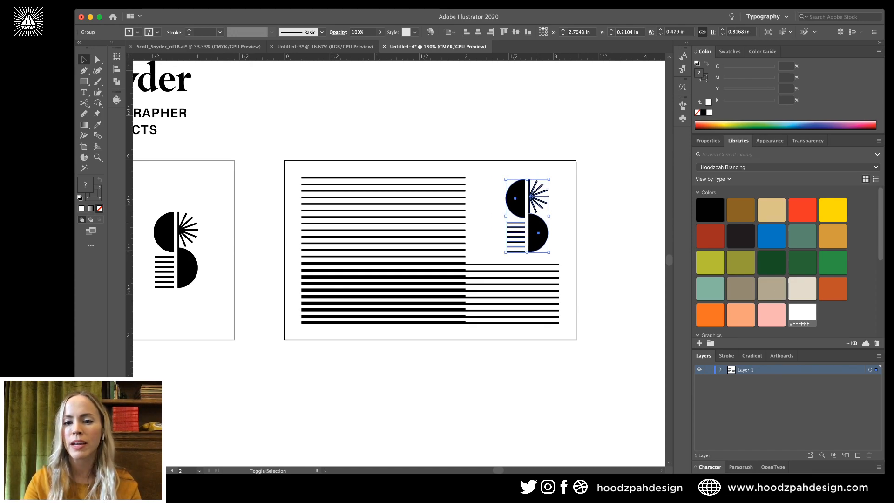
pyautogui.hotkey('shift', 'Right')
pyautogui.press('Left')
pyautogui.press('Left')
pyautogui.press('Left')
pyautogui.press('a')
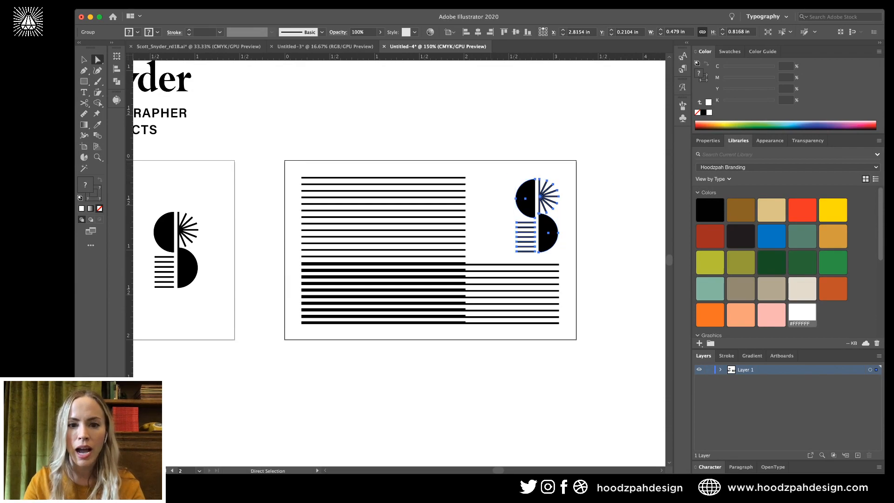
pyautogui.press('super+shift+a')
pyautogui.press('v')
# Extend the upper stripes' right endpoints further right within the stripe group.
pyautogui.doubleClick(445, 204)
pyautogui.press('a')
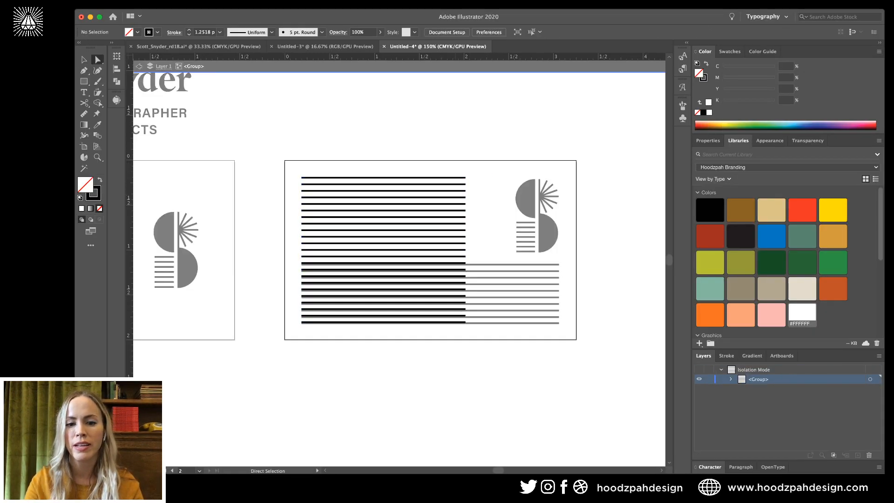
pyautogui.moveTo(459, 156); pyautogui.dragTo(481, 336)
pyautogui.hotkey('shift', 'Right')
pyautogui.hotkey('shift', 'Right')
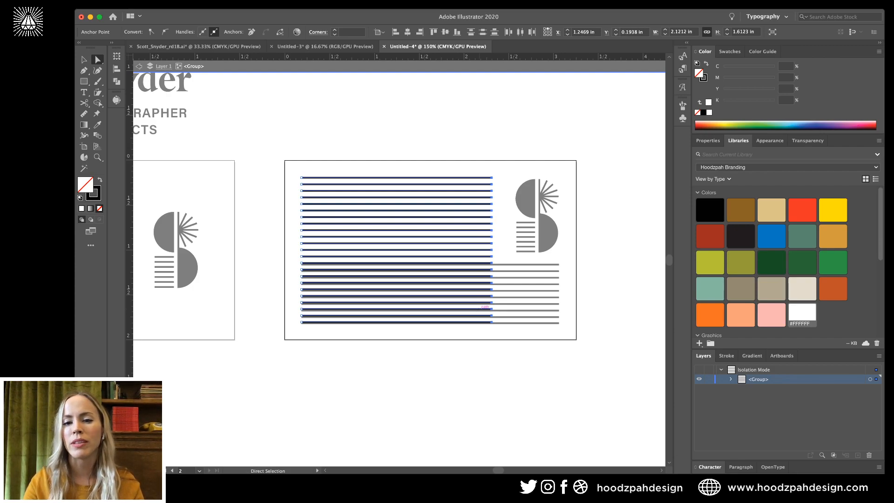
pyautogui.press('v')
pyautogui.doubleClick(505, 219)
# Nudge the S mark left into alignment beside the stripes, then zoom out to both cards.
pyautogui.click(526, 200)
pyautogui.press('Left')
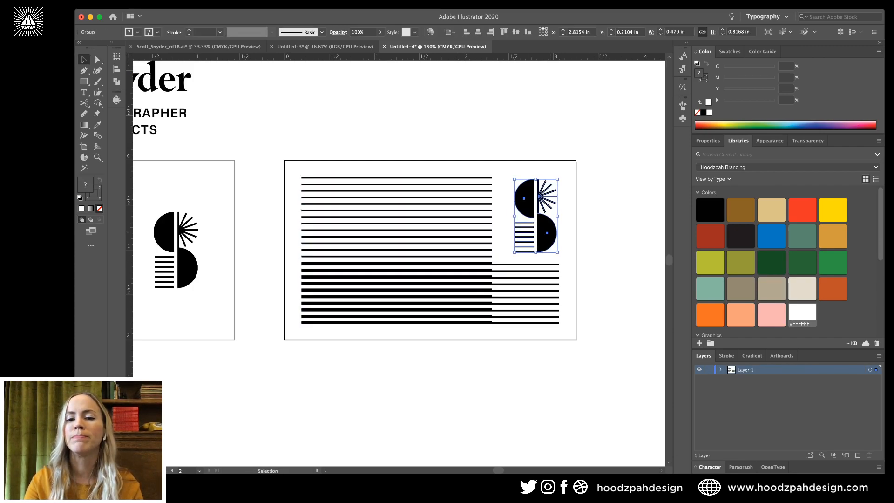
pyautogui.press('Left')
pyautogui.press('Left')
pyautogui.press('Left')
pyautogui.press('Left')
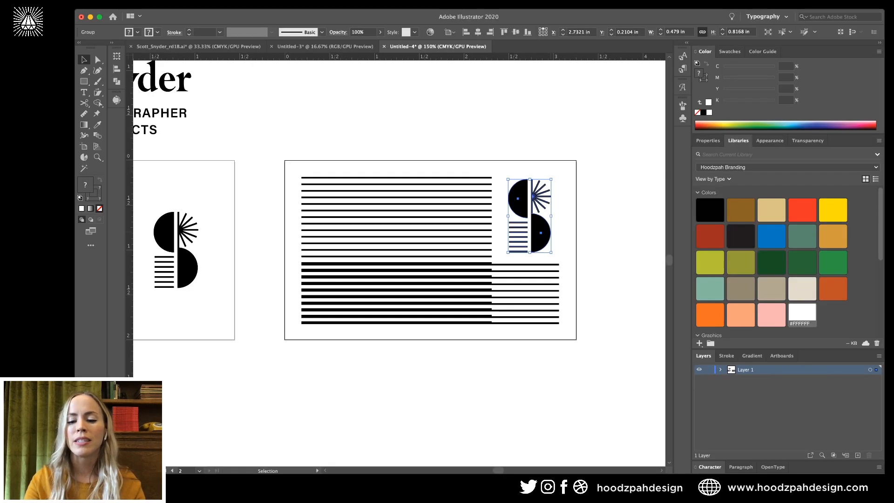
pyautogui.press('super+shift+a')
pyautogui.press('super+minus')
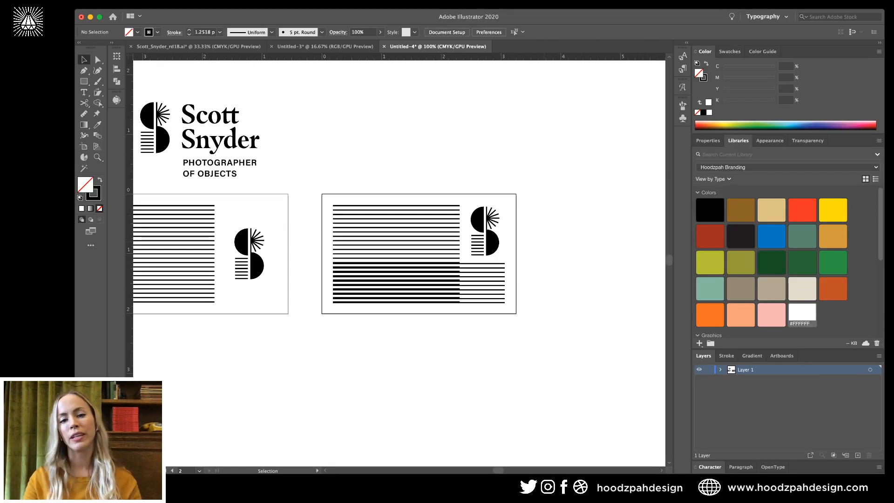
pyautogui.click(495, 241)
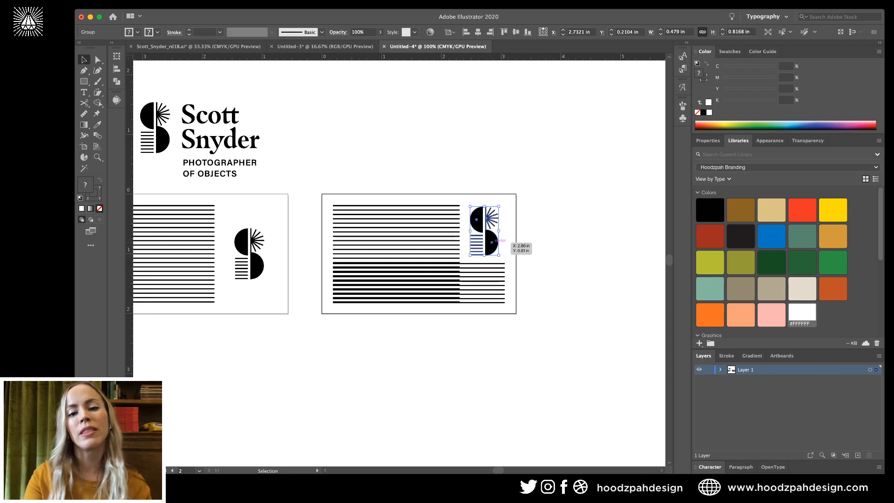
pyautogui.press('super+shift+a')
pyautogui.press('super+minus')
pyautogui.scroll(-2, 349, 233)
pyautogui.hscroll(-2, 349, 233)
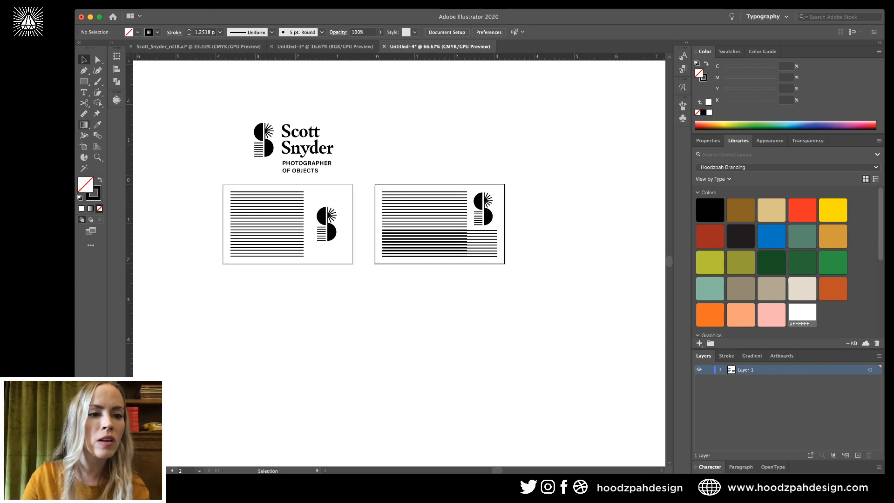
# Duplicate the second card as a new artboard below and delete its stripes, keeping only the S mark.
pyautogui.click(84, 146)
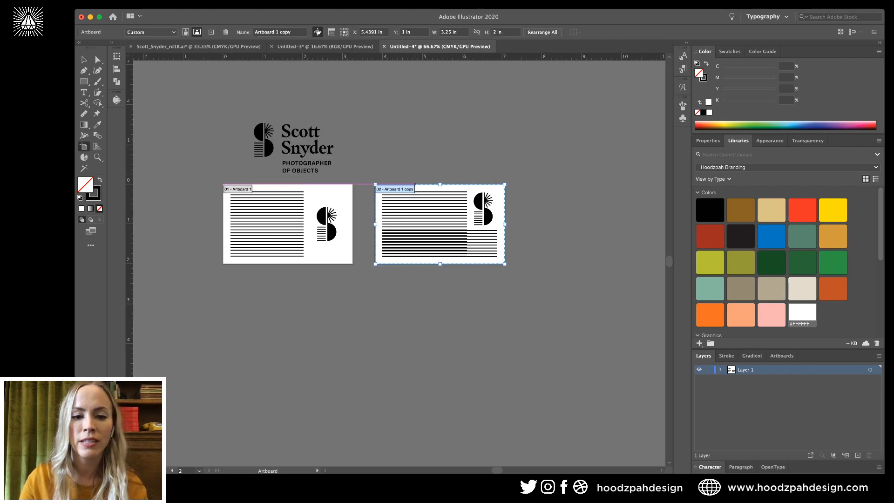
pyautogui.moveTo(431, 210); pyautogui.dragTo(279, 301)
pyautogui.press('super+equal')
pyautogui.press('super+equal')
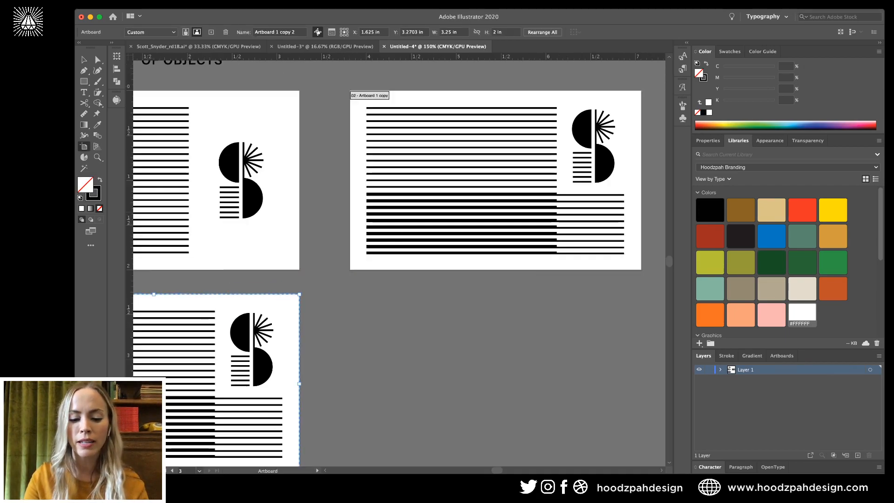
pyautogui.moveTo(219, 378); pyautogui.dragTo(369, 293)
pyautogui.press('v')
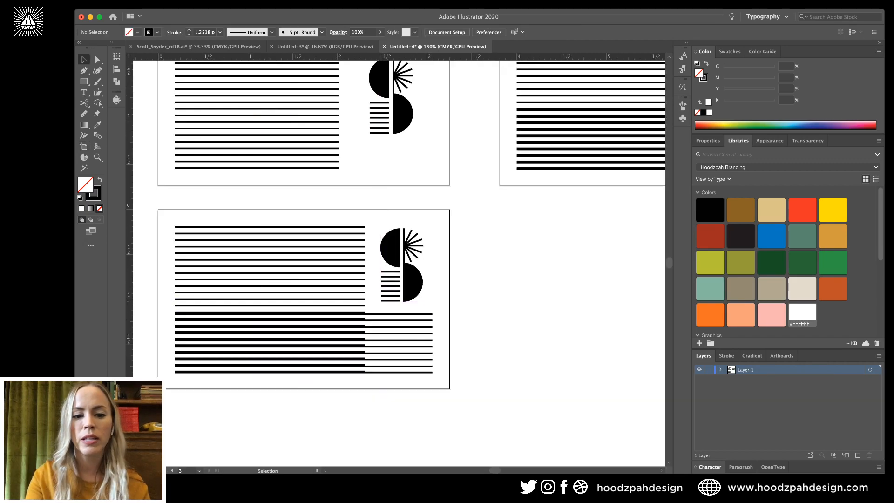
pyautogui.click(379, 313)
pyautogui.press('BackSpace')
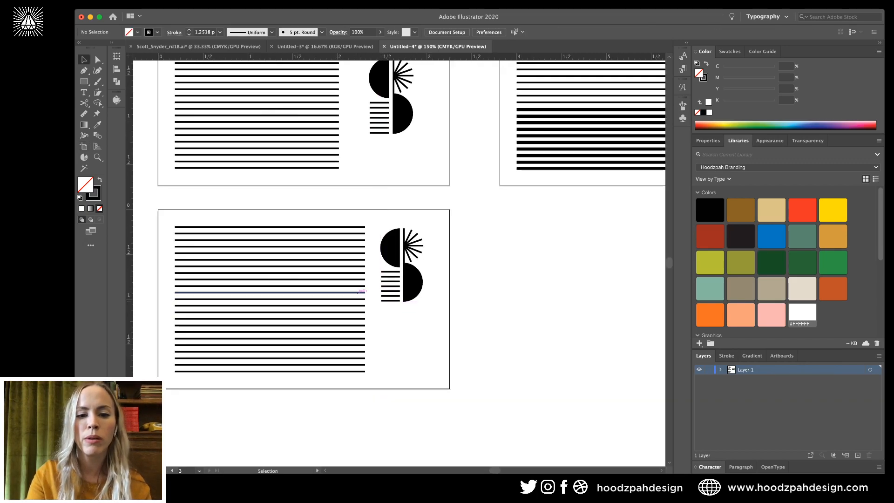
pyautogui.click(355, 293)
pyautogui.press('BackSpace')
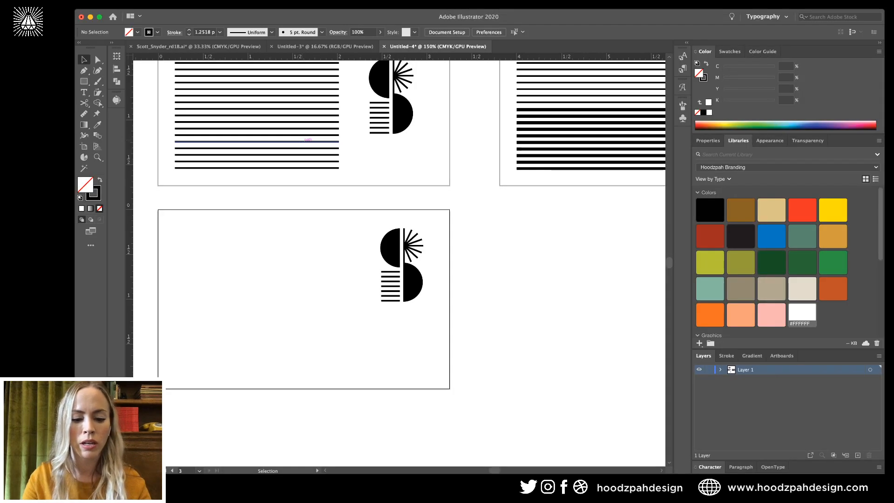
# Copy the first card's stripe block and Paste in Place onto the new lower card.
pyautogui.click(307, 141)
pyautogui.press('super+c')
pyautogui.click(270, 307)
pyautogui.press('super+shift+v')
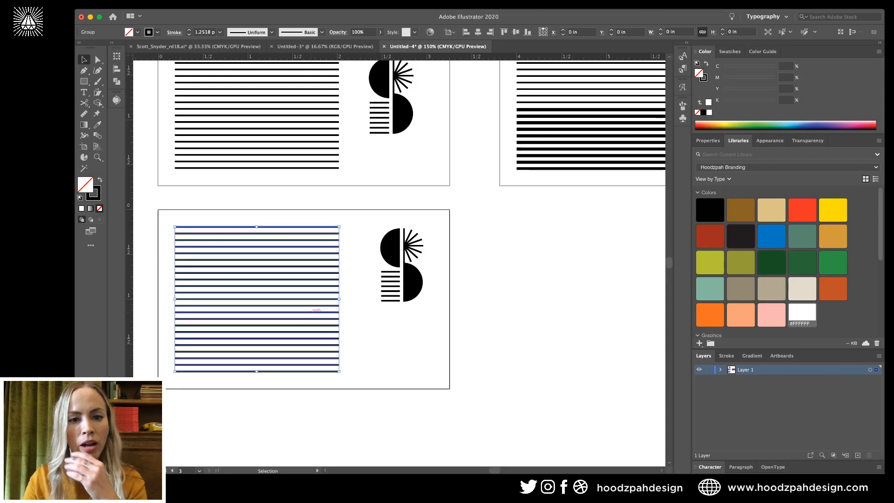
pyautogui.press('super+shift+a')
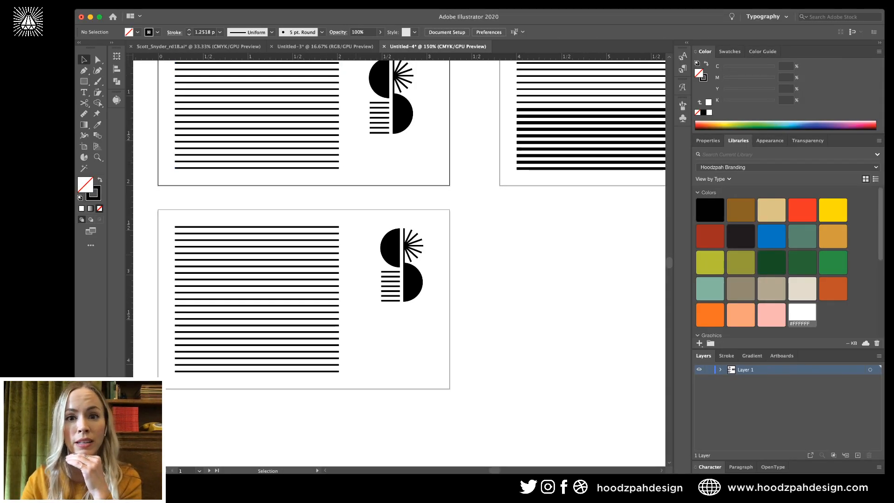
pyautogui.click(361, 333)
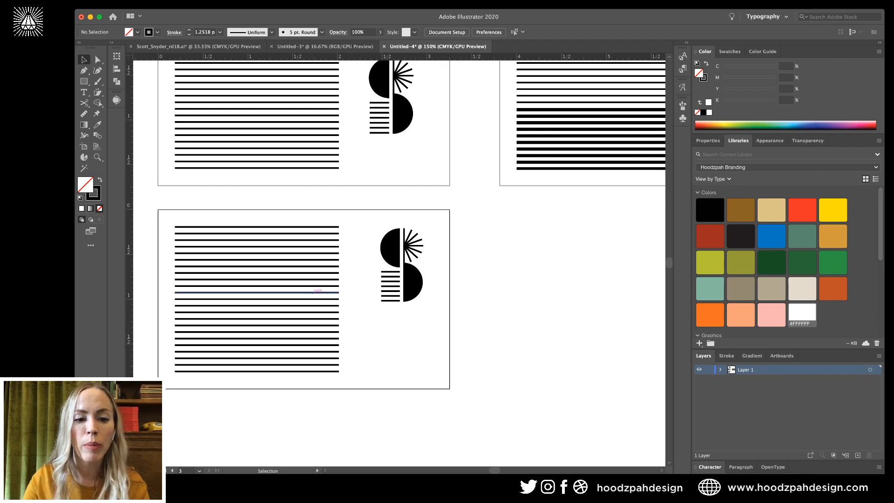
# Duplicate the stripe block, rotate it 45° into diagonals, and move it beside the S mark.
pyautogui.moveTo(312, 293); pyautogui.dragTo(377, 343)
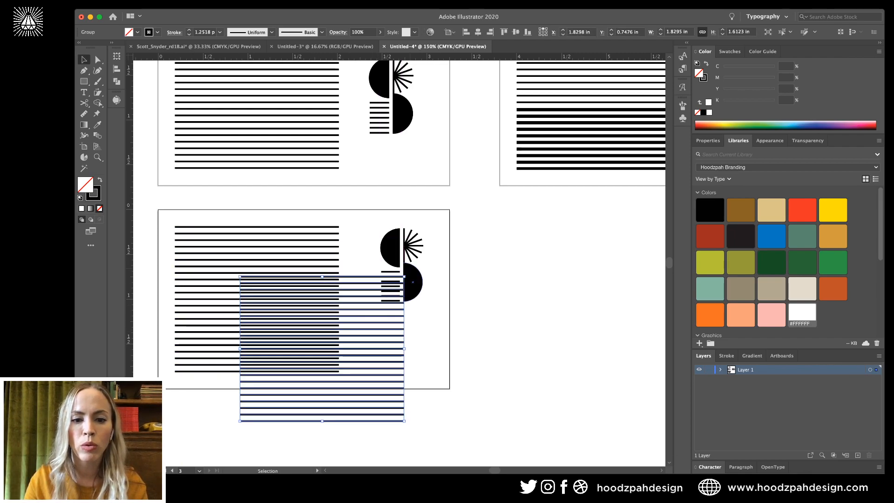
pyautogui.moveTo(407, 275); pyautogui.dragTo(381, 238)
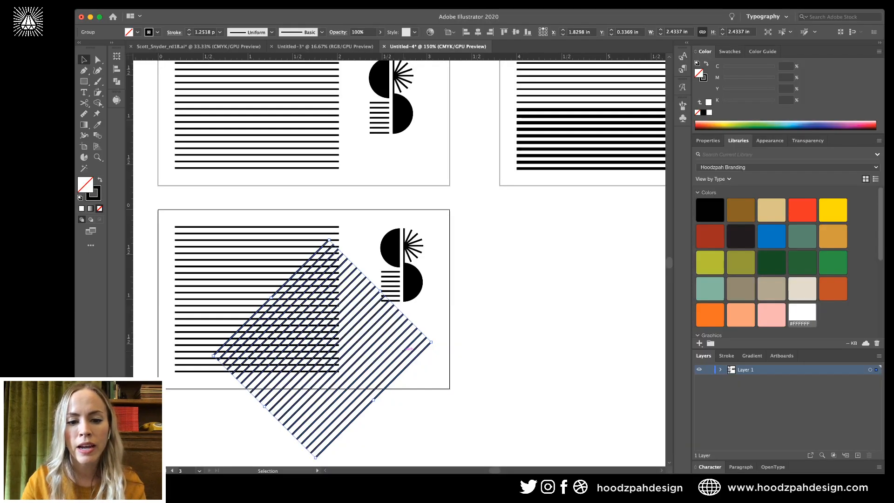
pyautogui.moveTo(416, 351); pyautogui.dragTo(467, 342)
pyautogui.press('super+shift+a')
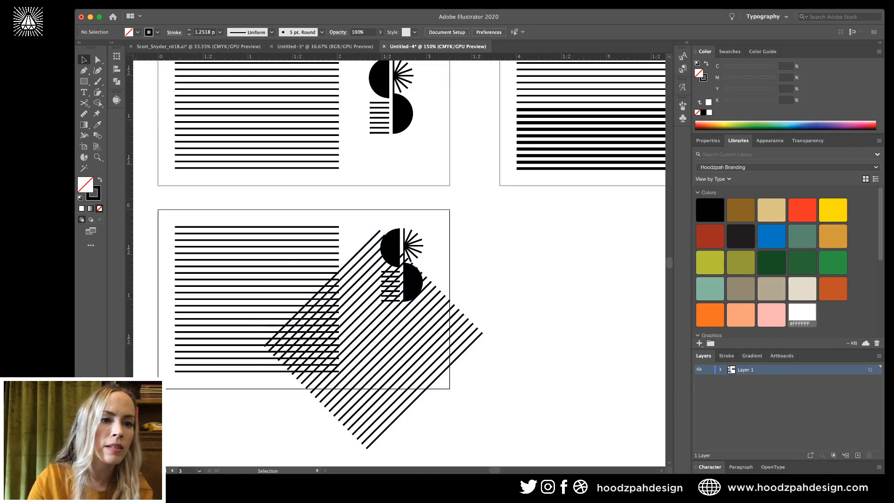
# Draw a rectangle over the lower diagonal stripes and narrow it so its right edge meets the guide.
pyautogui.press('m')
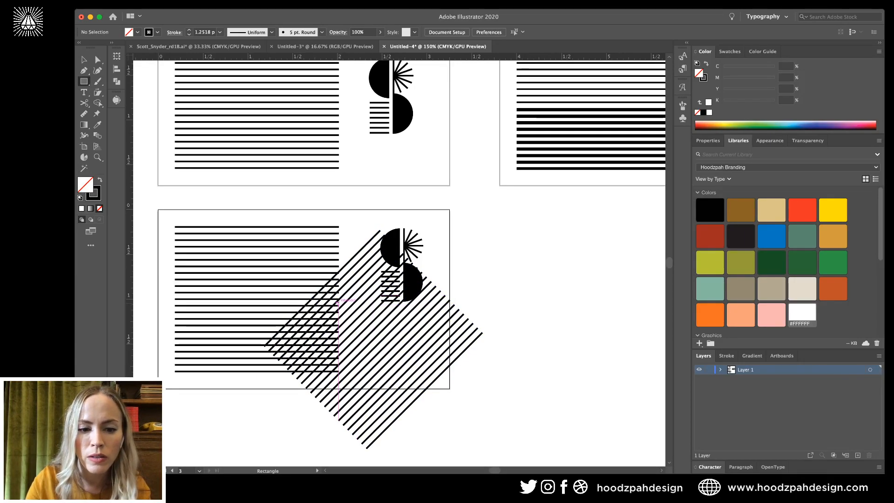
pyautogui.moveTo(338, 301); pyautogui.dragTo(438, 376)
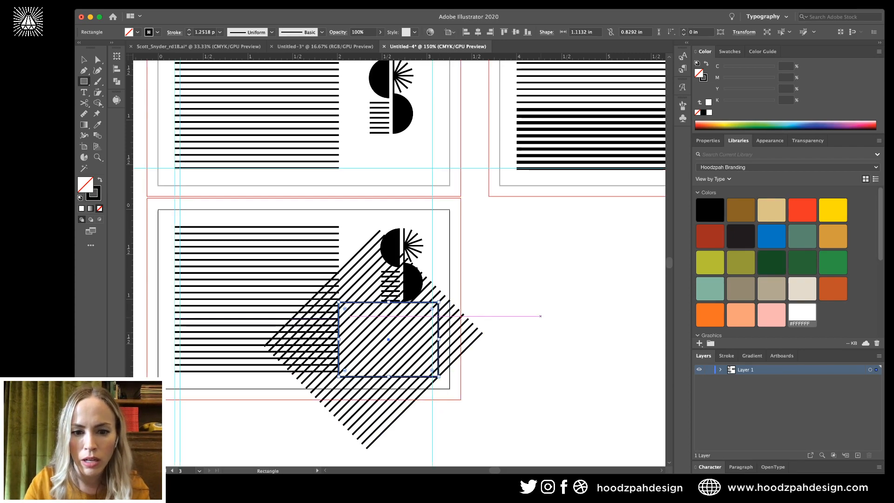
pyautogui.press('v')
pyautogui.click(541, 316)
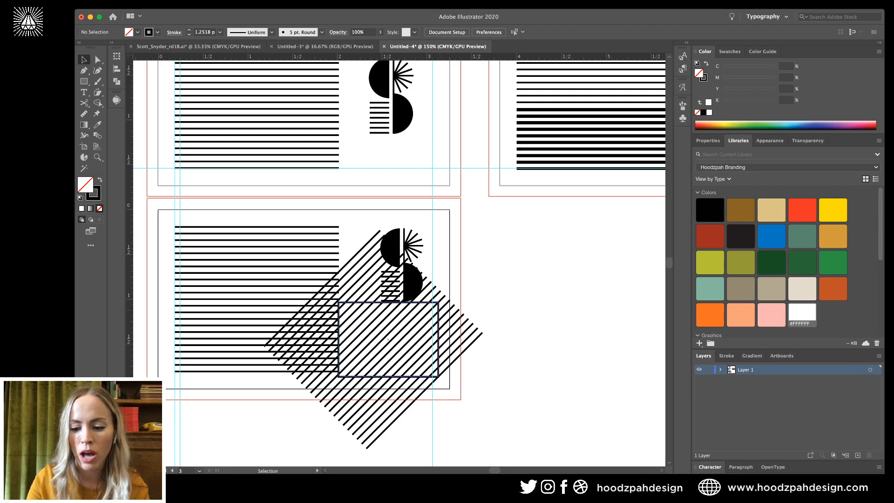
pyautogui.click(441, 306)
pyautogui.press('a')
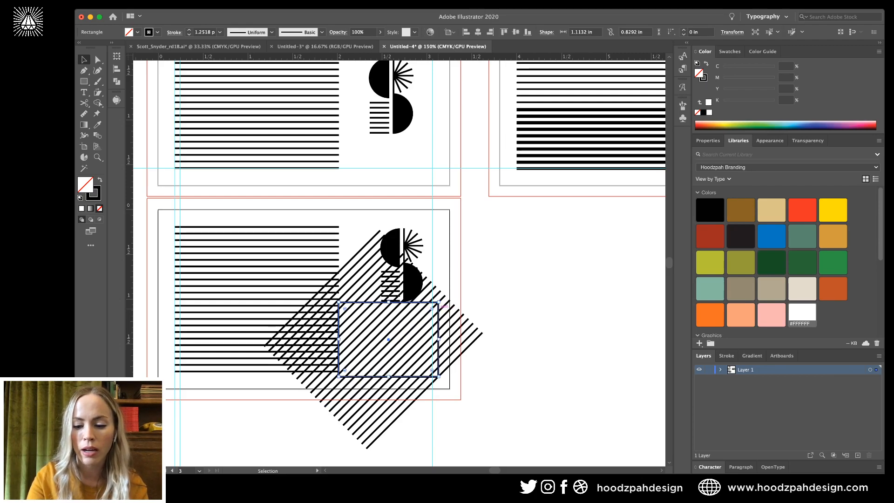
pyautogui.hotkey('ctrl', '+')
pyautogui.hotkey('ctrl', '+')
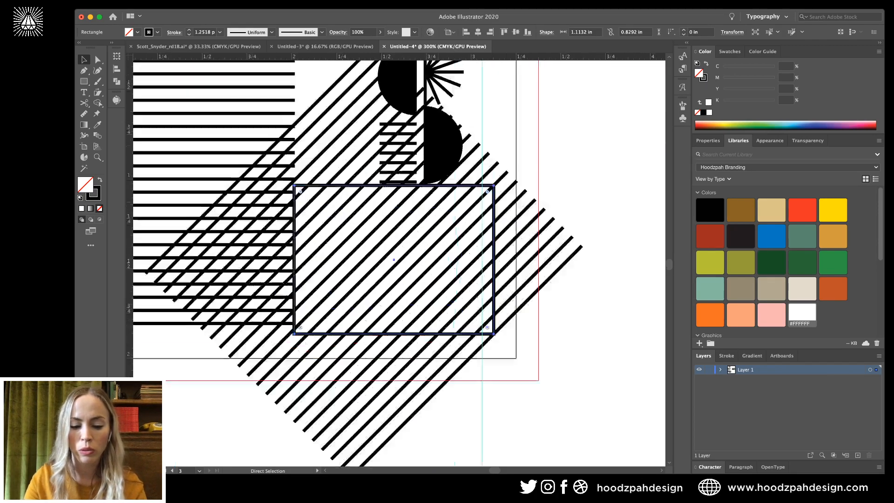
pyautogui.press('v')
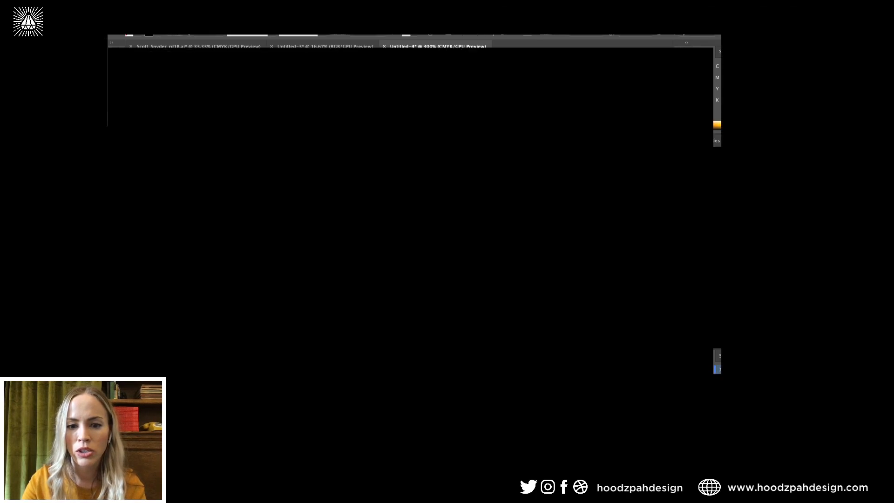
pyautogui.moveTo(493, 259); pyautogui.dragTo(482, 259)
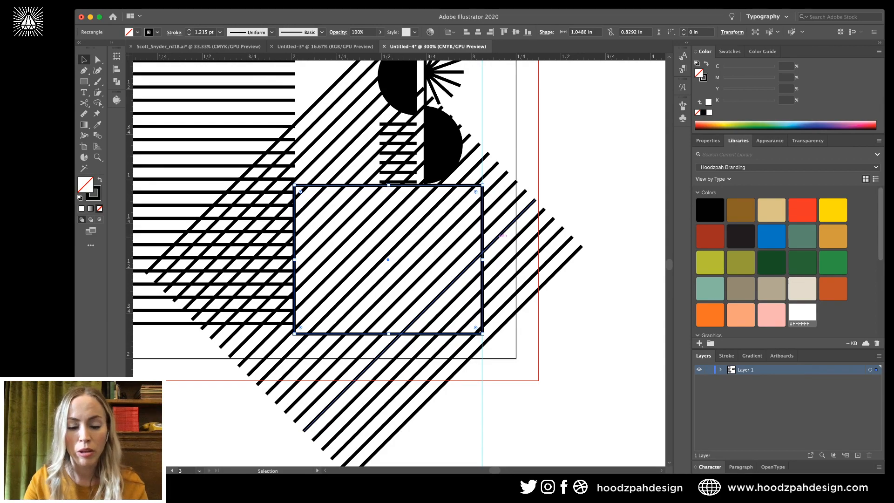
# Select the diagonal stripes with the rectangle and make a clipping mask with Ctrl+7.
pyautogui.keyDown('shift'); pyautogui.click(498, 237); pyautogui.keyUp('shift')
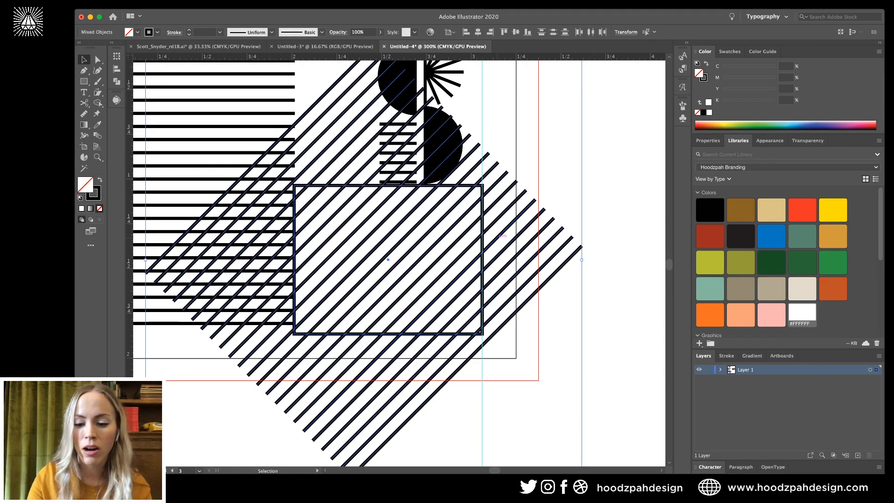
pyautogui.press('a')
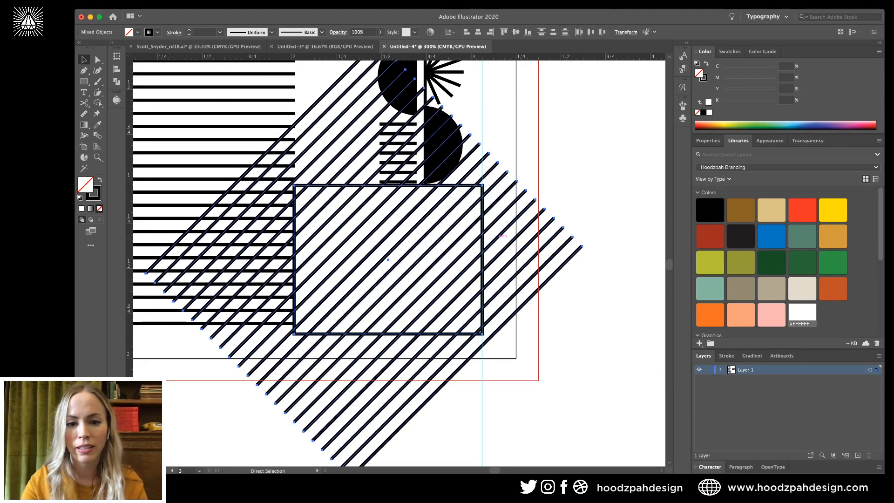
pyautogui.press('v')
pyautogui.hotkey('ctrl', '7')
pyautogui.hotkey('shift', 'ctrl', 'a')
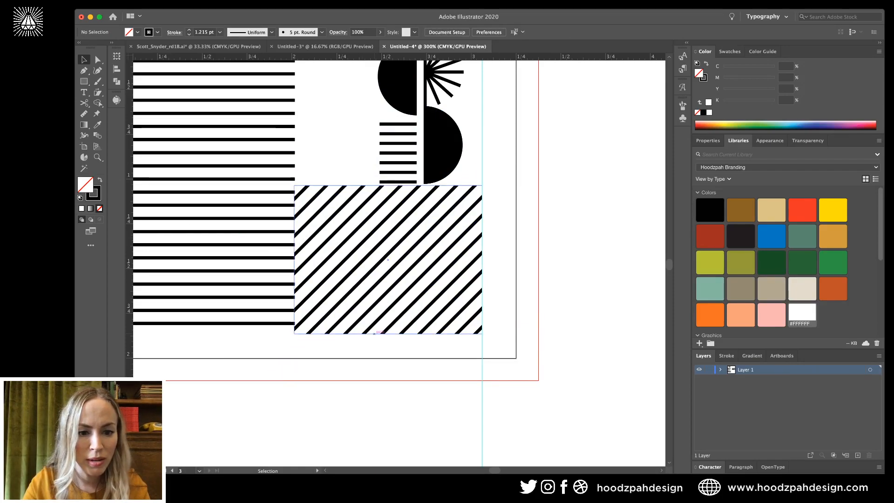
# Raise the clipping path's bottom edge slightly and zoom out to view all three cards.
pyautogui.press('a')
pyautogui.click(294, 333)
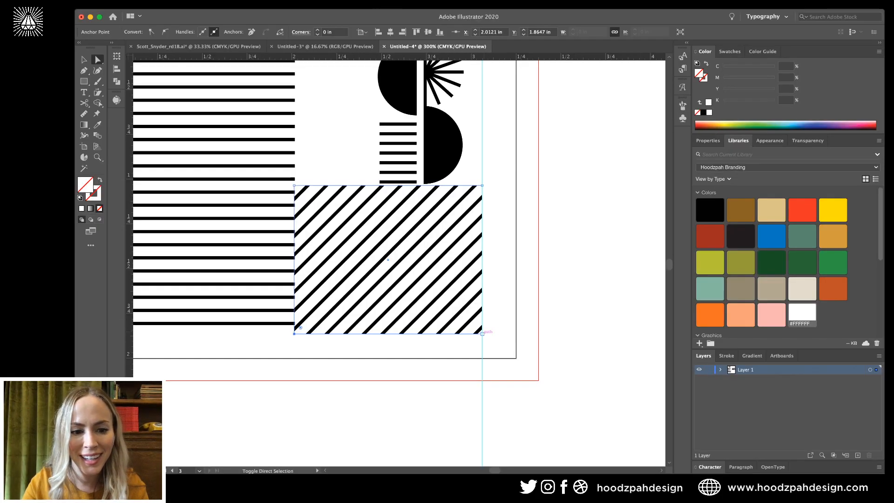
pyautogui.moveTo(482, 334); pyautogui.dragTo(482, 326)
pyautogui.hotkey('shift', 'ctrl', 'a')
pyautogui.hotkey('ctrl', '0')
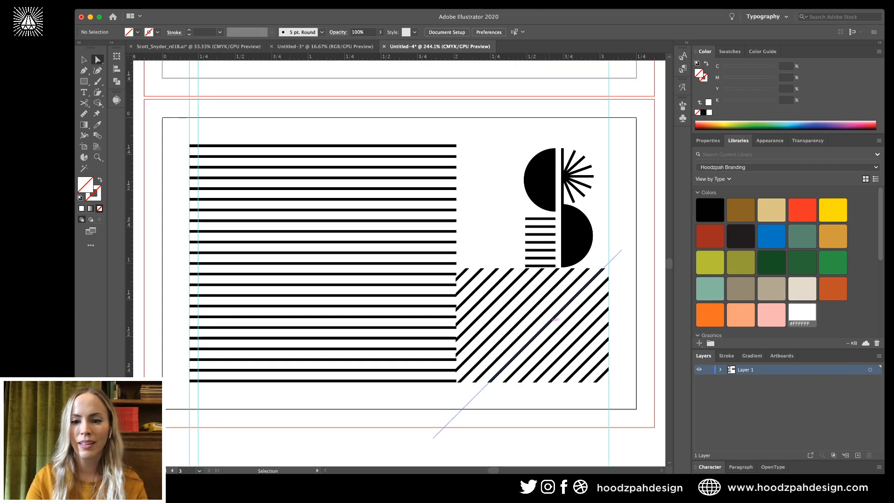
pyautogui.press('a')
pyautogui.hotkey('ctrl', '-')
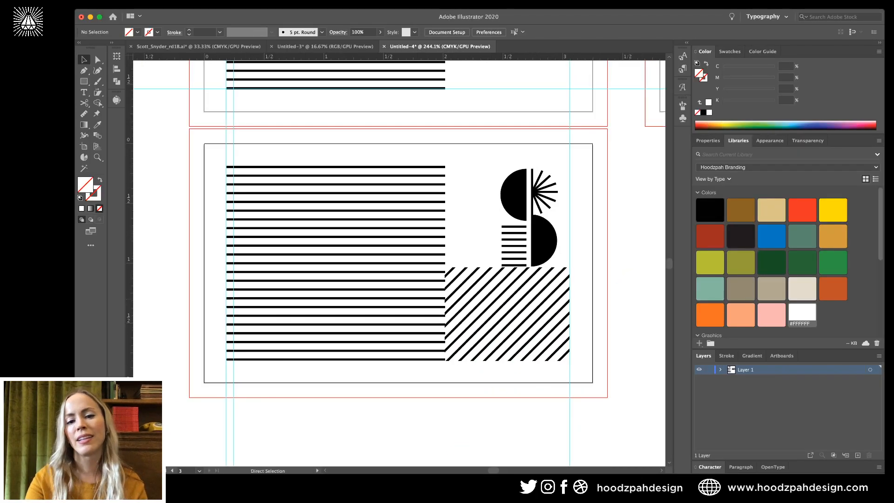
pyautogui.hotkey('ctrl', '-')
pyautogui.hotkey('ctrl', '-')
pyautogui.hotkey('ctrl', '-')
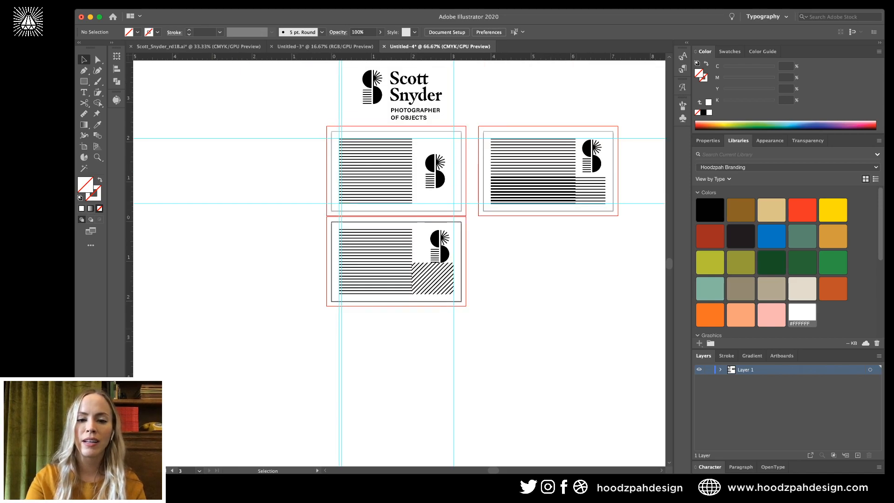
pyautogui.hotkey('ctrl', '+')
pyautogui.hotkey('ctrl', '+')
pyautogui.hotkey('ctrl', '+')
# Lower the diagonal block's top corners 10 pt to leave a gap below the S mark.
pyautogui.click(541, 243)
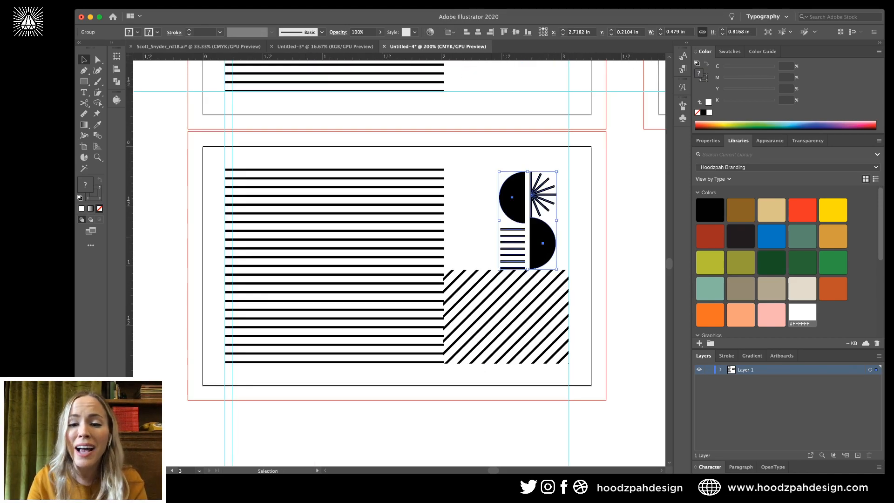
pyautogui.press('a')
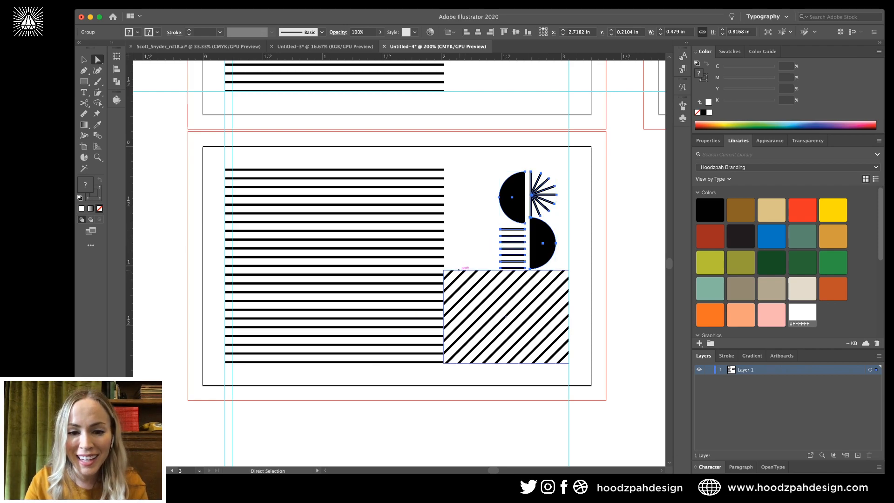
pyautogui.click(443, 270)
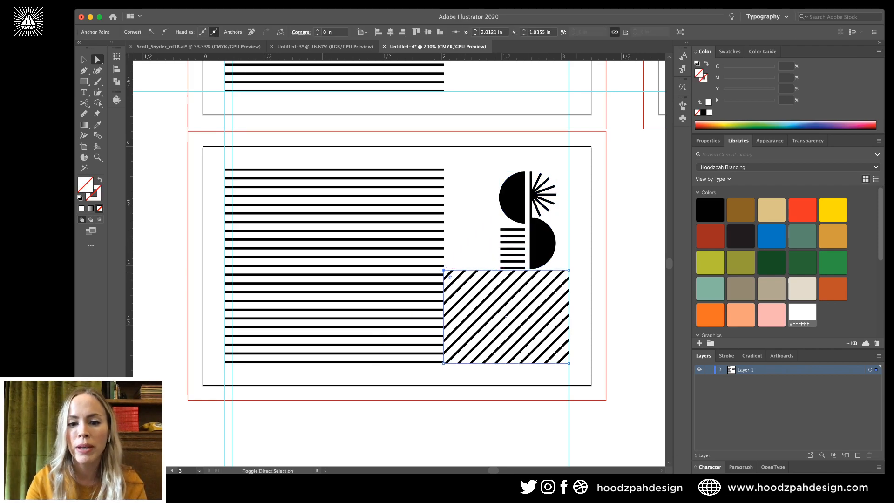
pyautogui.keyDown('shift'); pyautogui.click(568, 270); pyautogui.keyUp('shift')
pyautogui.hotkey('shift', 'Down')
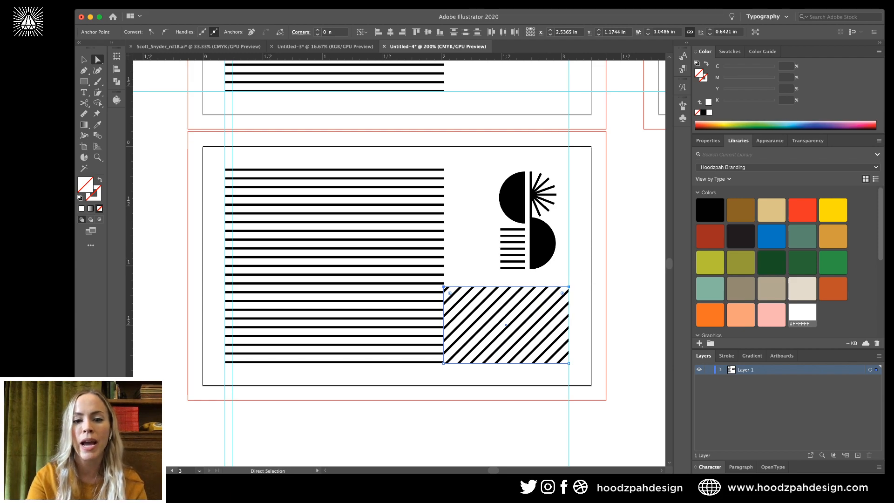
pyautogui.press('super+shift+a')
pyautogui.press('super+minus')
pyautogui.press('super+minus')
pyautogui.press('super+minus')
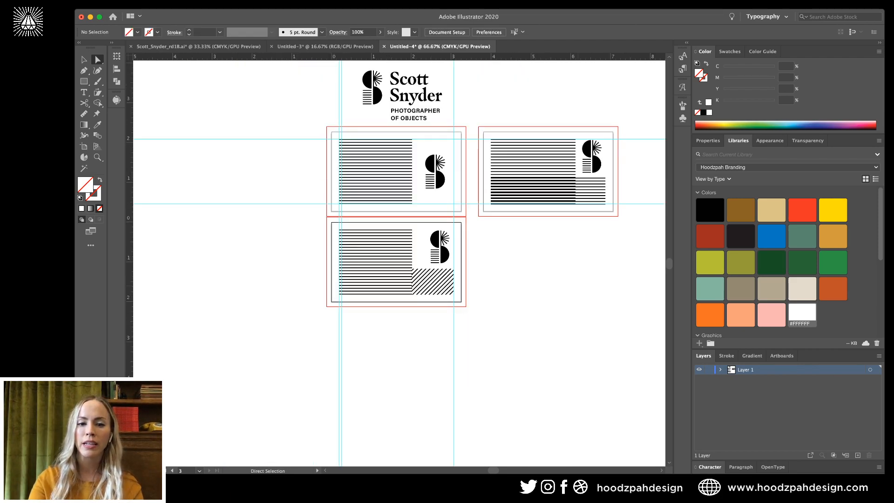
pyautogui.press('super+plus')
pyautogui.press('super+plus')
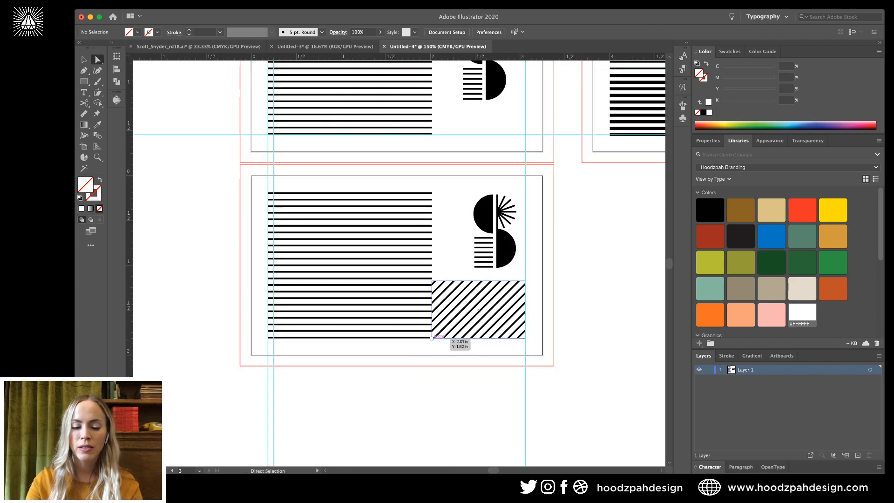
# Enter the diagonal-stripe clip group in isolation mode to edit its contents.
pyautogui.press('v')
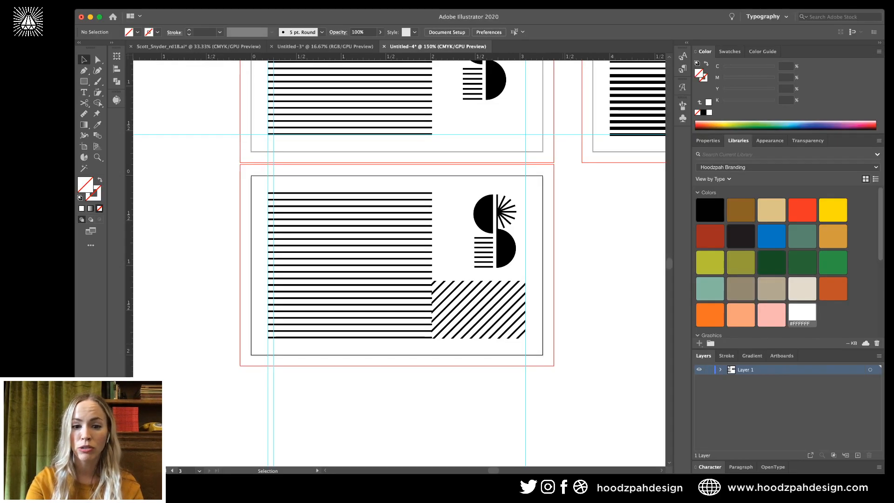
pyautogui.press('super+plus')
pyautogui.press('super+plus')
pyautogui.click(506, 325)
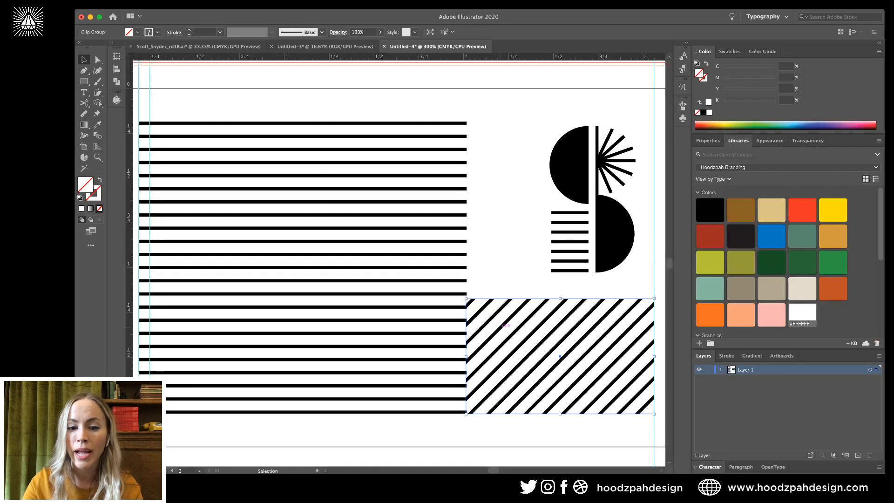
pyautogui.doubleClick(503, 326)
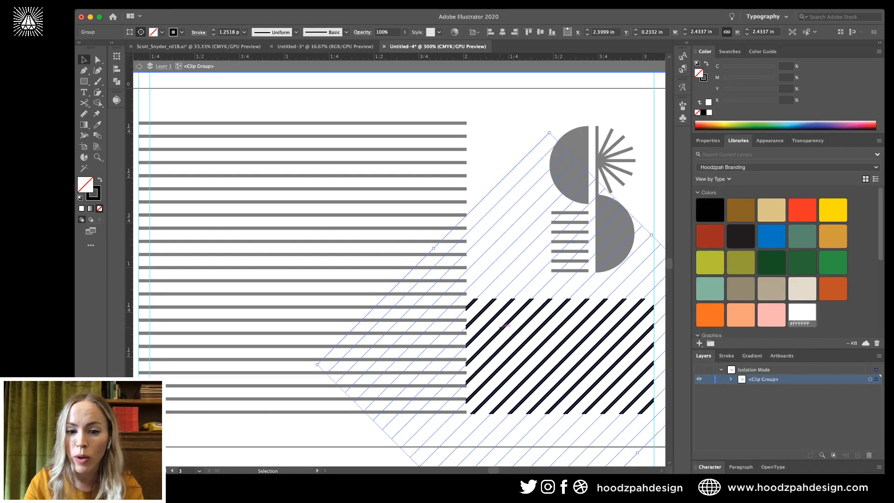
pyautogui.press('super+plus')
pyautogui.press('super+plus')
pyautogui.press('super+plus')
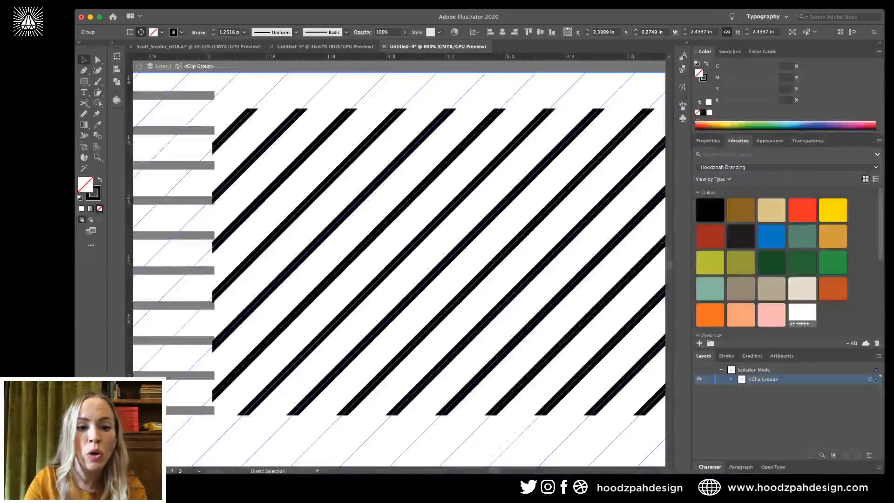
pyautogui.press('super+minus')
pyautogui.press('super+minus')
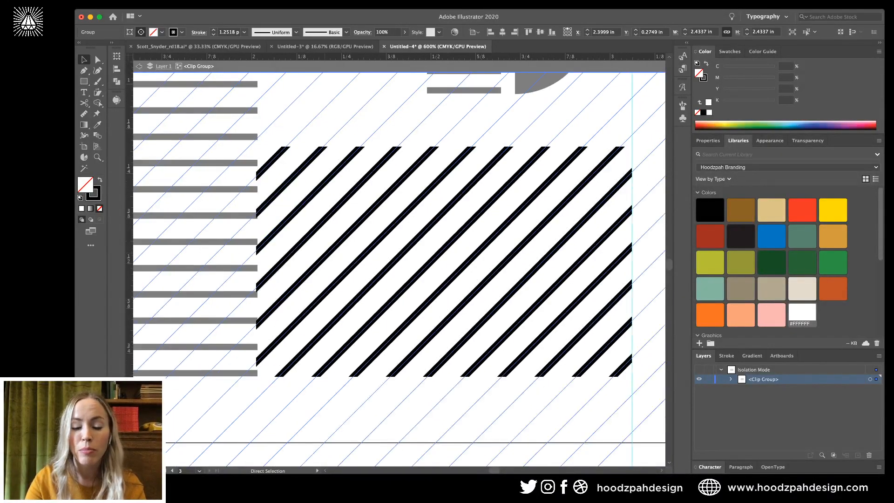
pyautogui.press('super+minus')
# Select the rotated stripe group inside the clip and delete it.
pyautogui.press('v')
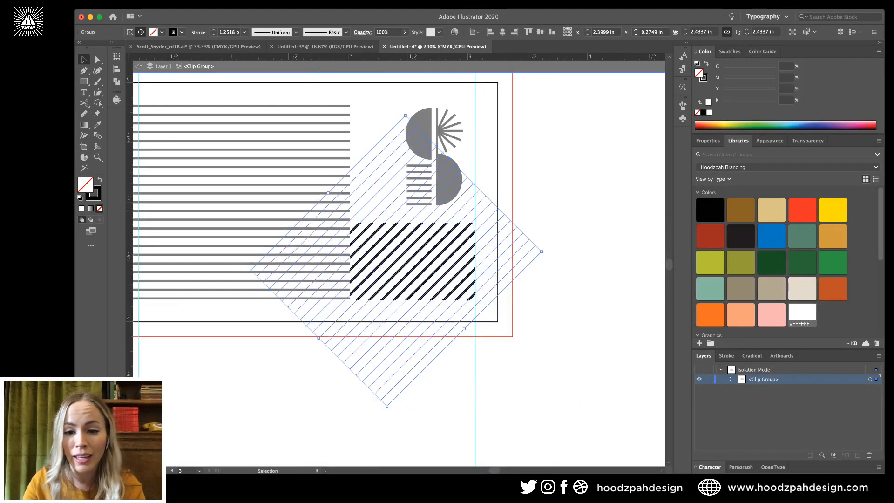
pyautogui.moveTo(541, 251); pyautogui.dragTo(543, 253)
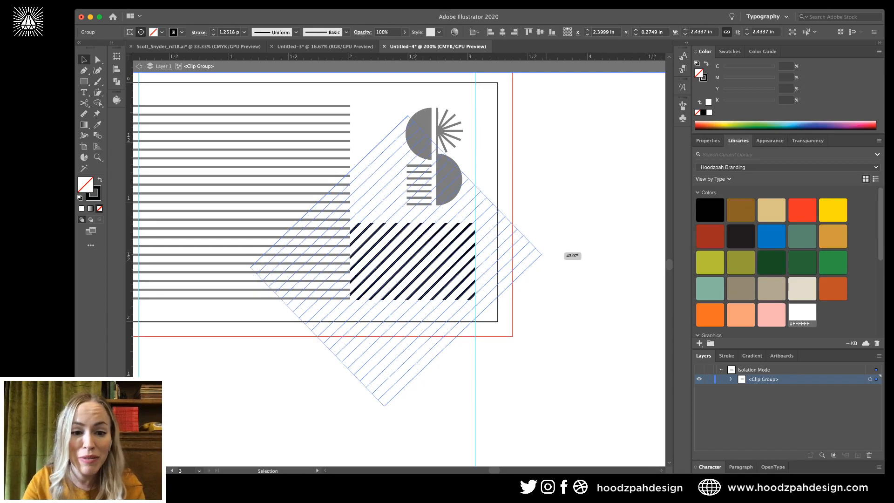
pyautogui.press('super+plus')
pyautogui.press('a')
pyautogui.press('v')
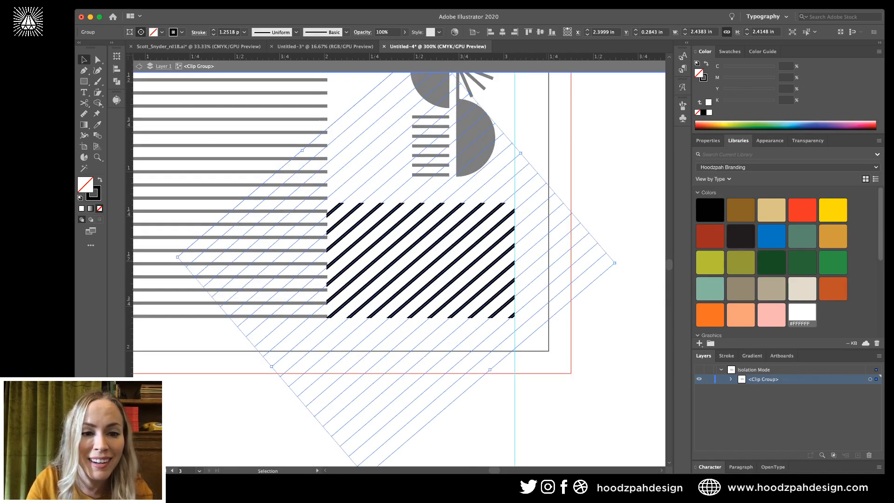
pyautogui.press('Up')
pyautogui.press('Up')
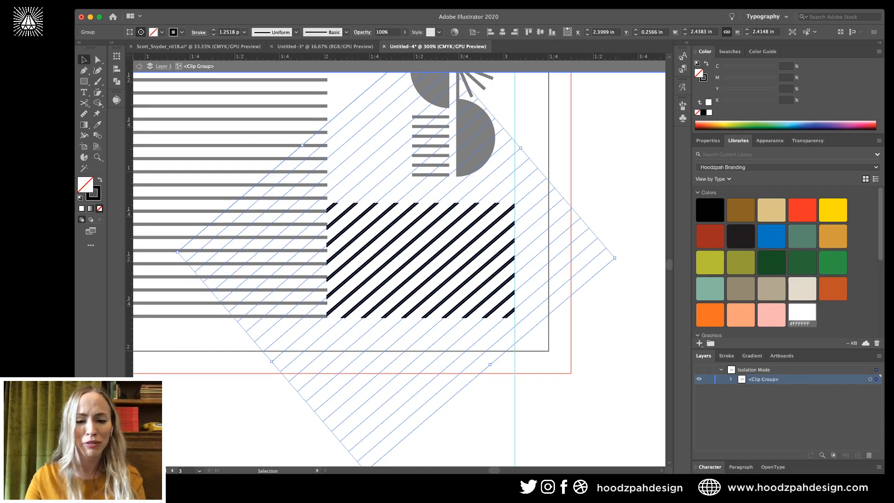
pyautogui.press('Delete')
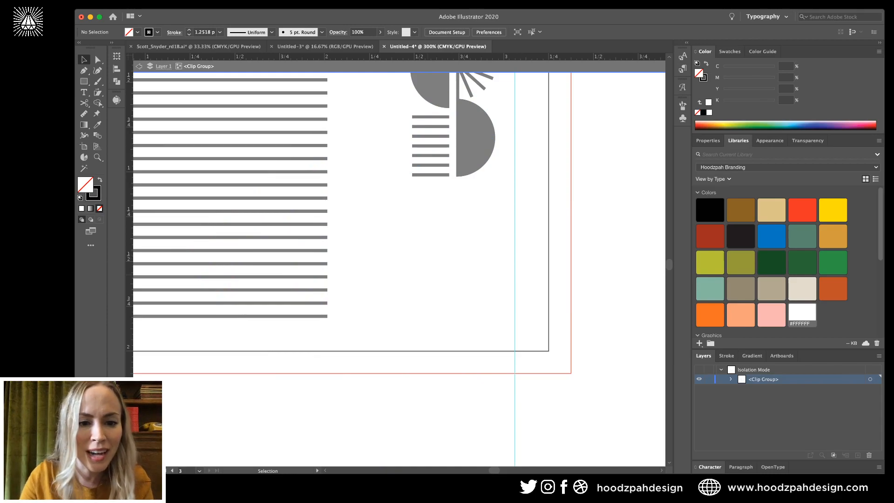
# Draw a thick black line from a horizontal stripe's end past the S mark, extending it up and right.
pyautogui.click(328, 250)
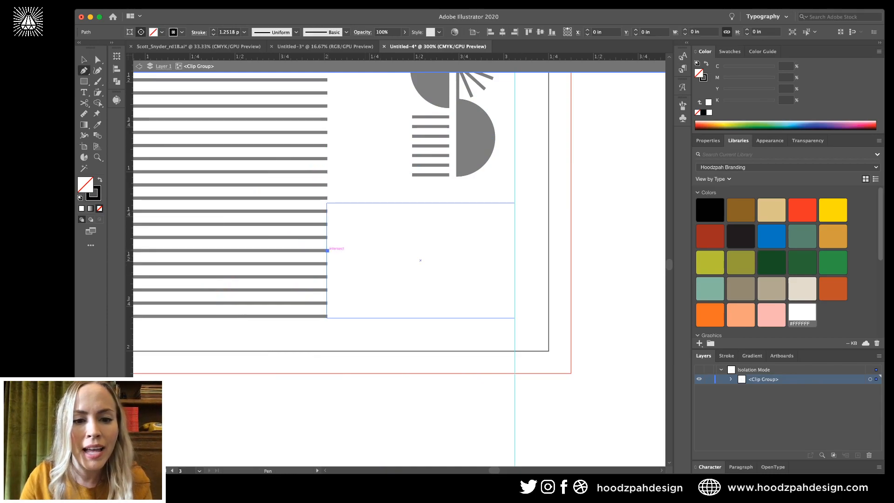
pyautogui.click(452, 174)
pyautogui.press('v')
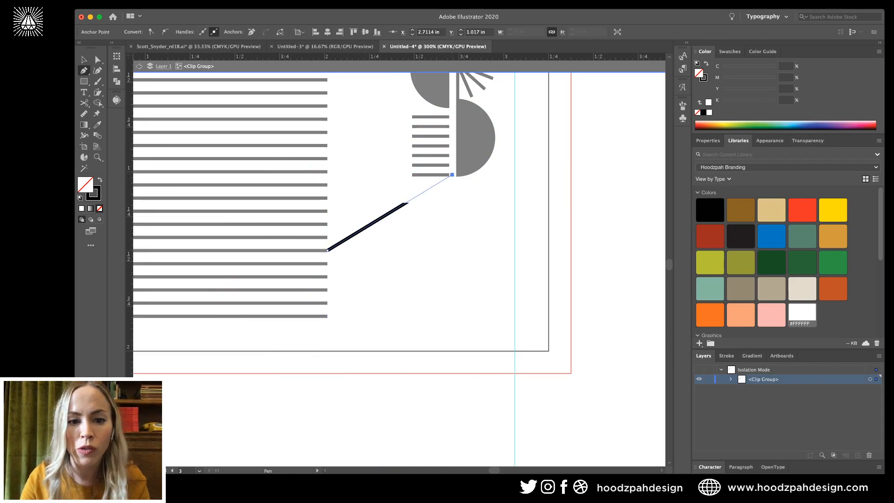
pyautogui.press('super+shift+a')
pyautogui.press('a')
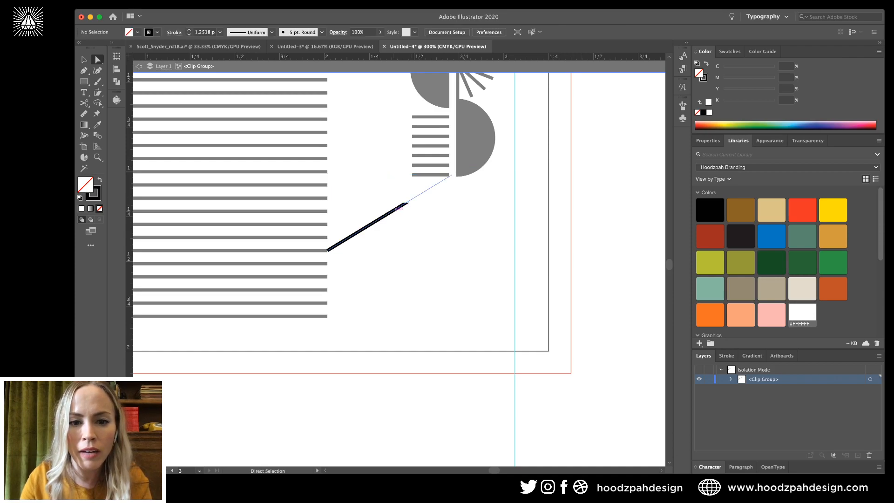
pyautogui.click(451, 175)
pyautogui.moveTo(451, 175); pyautogui.dragTo(550, 114)
pyautogui.press('v')
pyautogui.press('super+shift+a')
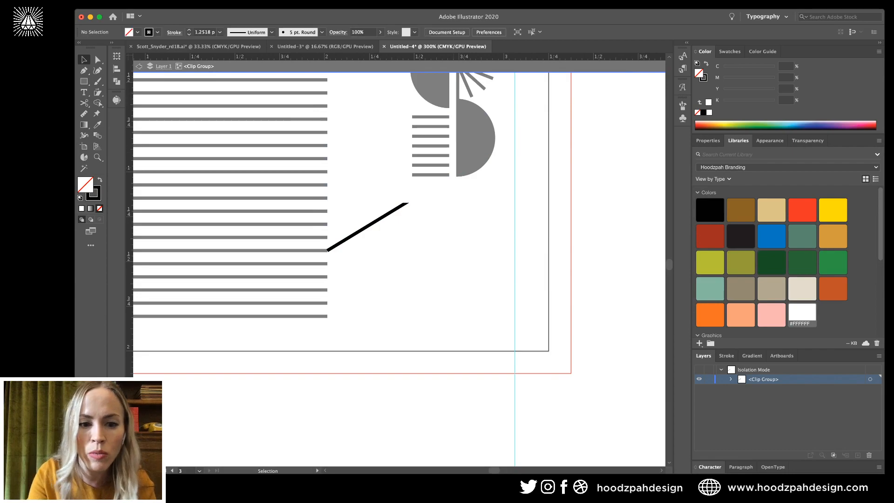
# Move the diagonal line's lower end point exactly onto the horizontal stripe's end.
pyautogui.press('super+equal')
pyautogui.press('a')
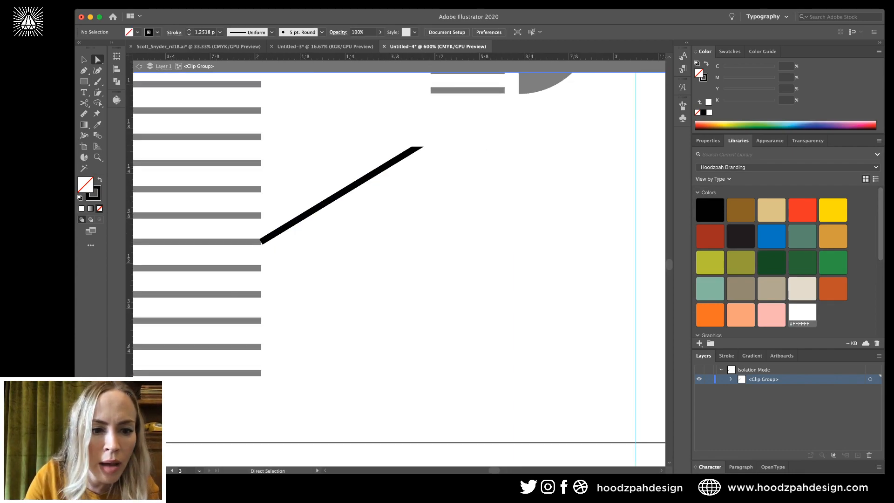
pyautogui.press('super+equal')
pyautogui.click(214, 235)
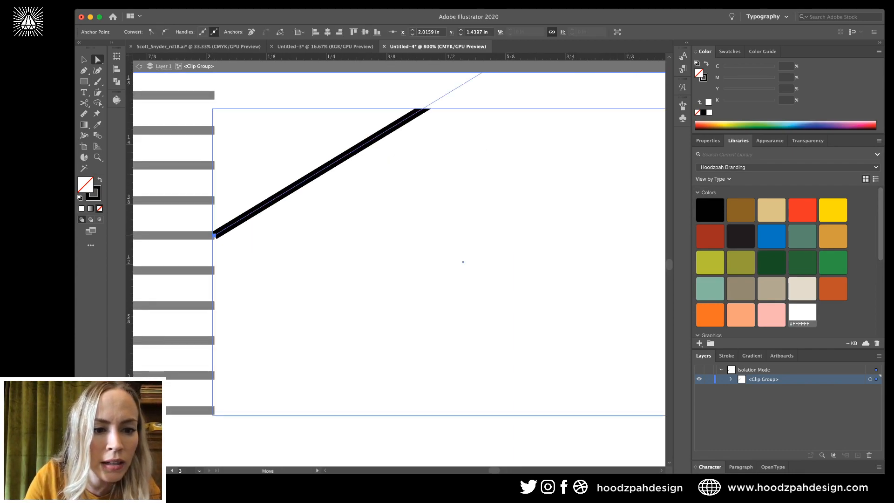
pyautogui.moveTo(215, 236); pyautogui.dragTo(208, 236)
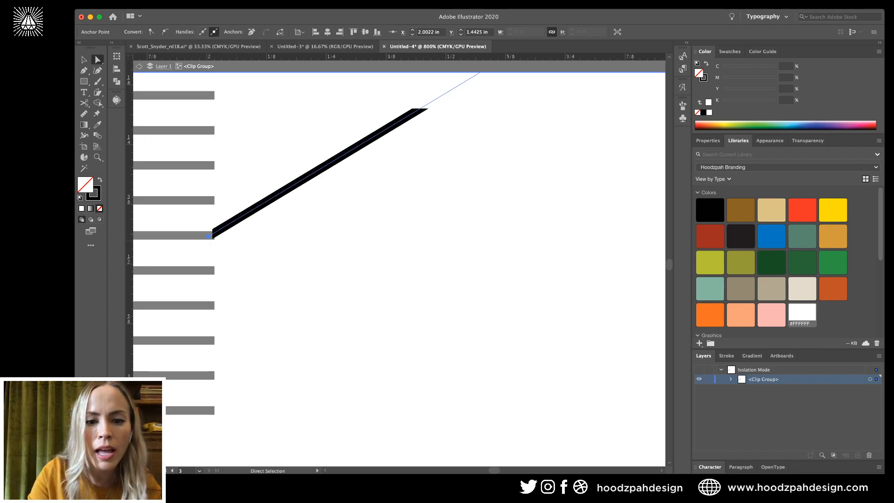
pyautogui.press('super+equal')
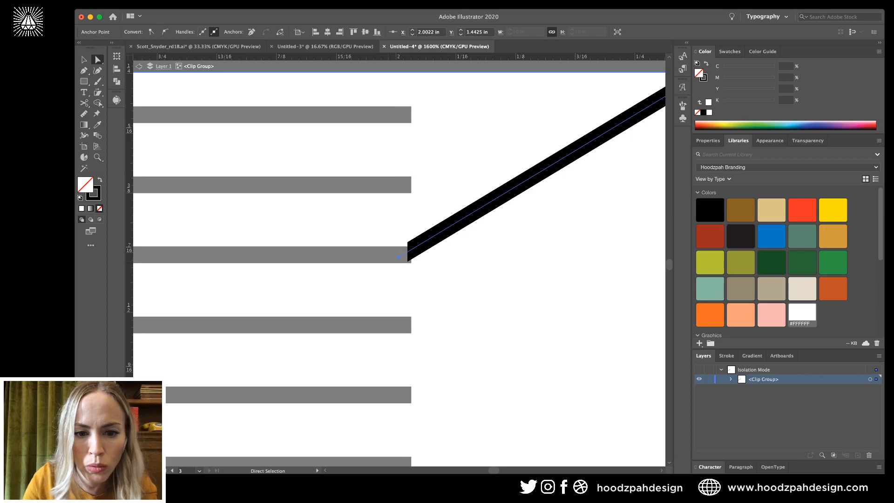
pyautogui.moveTo(398, 257); pyautogui.dragTo(398, 262)
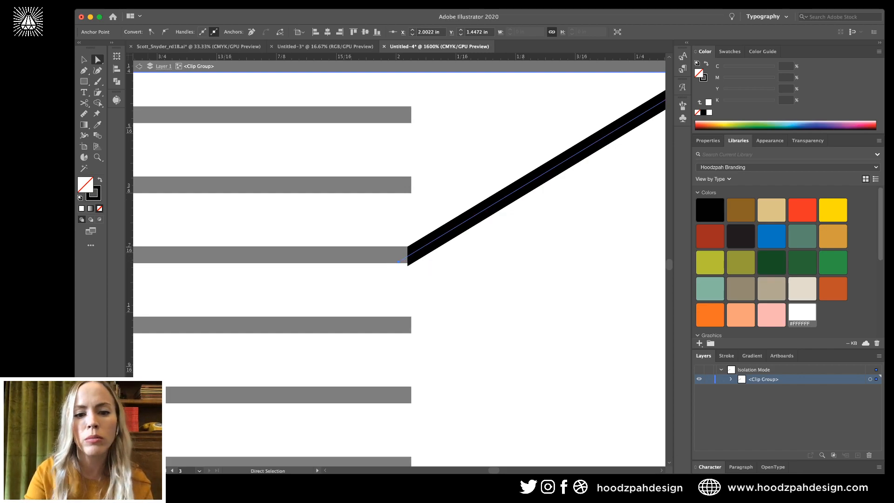
pyautogui.press('super+minus')
pyautogui.press('super+minus')
pyautogui.press('super+minus')
pyautogui.press('super+minus')
pyautogui.press('super+minus')
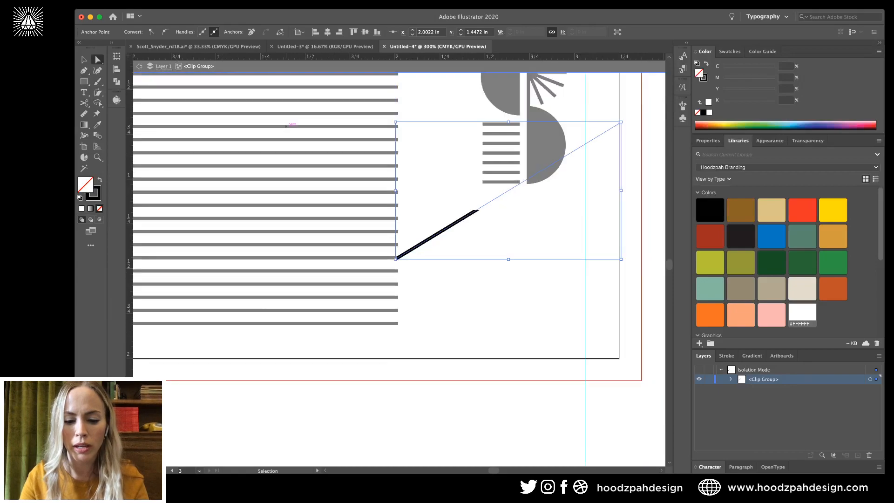
pyautogui.hscroll(4, 399, 269)
pyautogui.scroll(2, 399, 269)
# Copy the diagonal line straight down and repeat with Cmd+D to build evenly spaced stripes.
pyautogui.press('v')
pyautogui.press('super+shift+a')
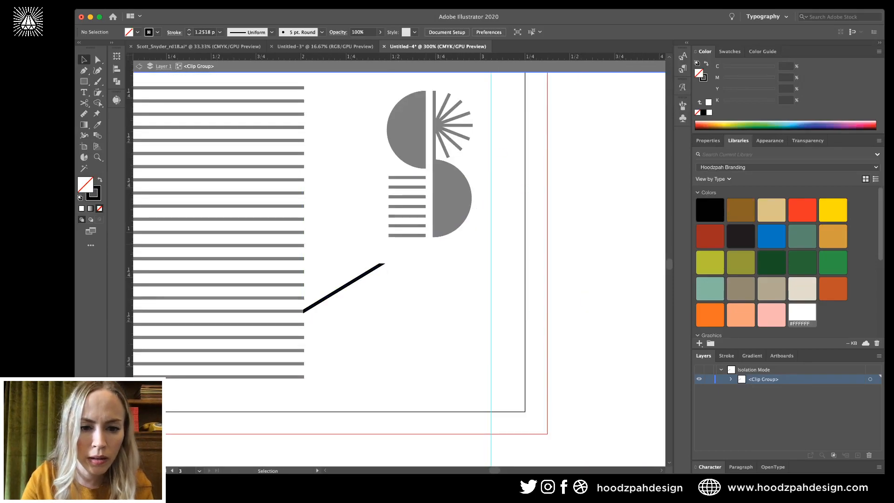
pyautogui.click(344, 288)
pyautogui.press('super+equal')
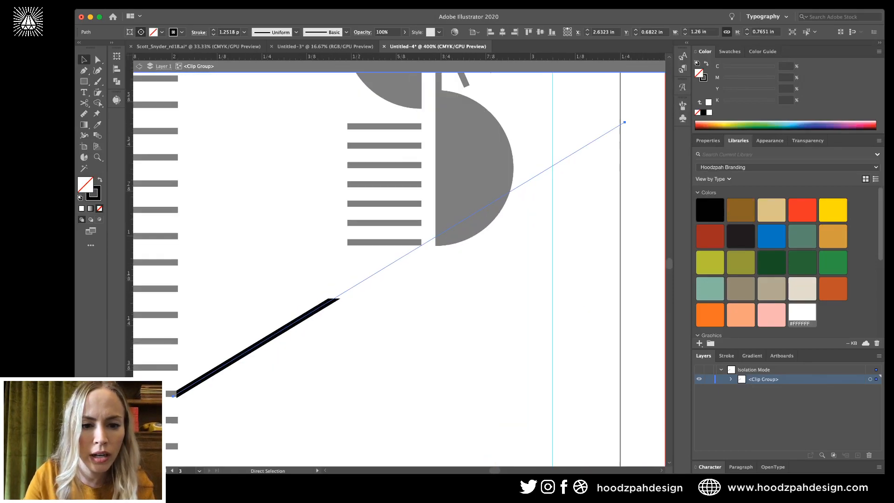
pyautogui.hscroll(-2, 399, 269)
pyautogui.scroll(-1, 399, 269)
pyautogui.moveTo(356, 269); pyautogui.dragTo(355, 296)
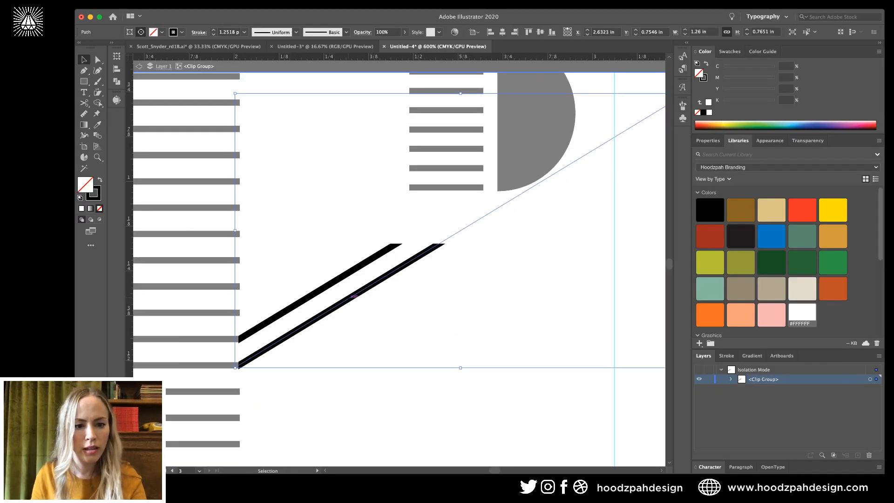
pyautogui.press('super+d')
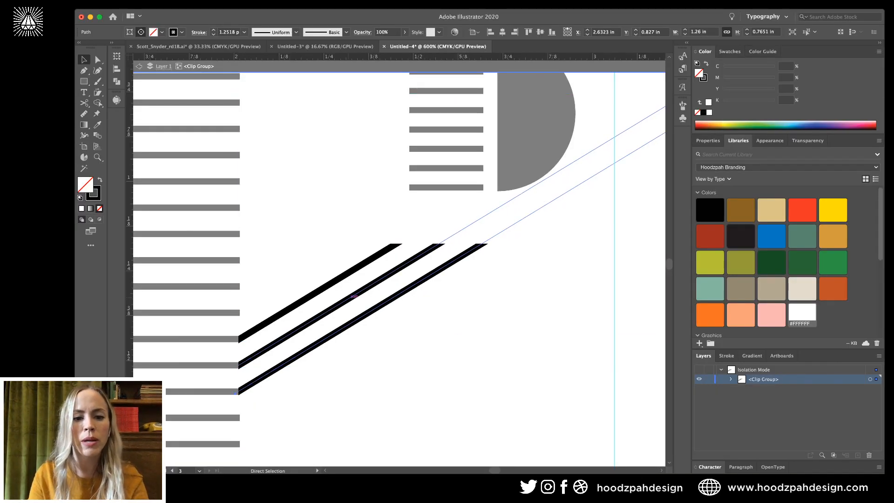
pyautogui.press('super+minus')
pyautogui.press('super+minus')
pyautogui.press('super+minus')
pyautogui.press('super+d')
pyautogui.press('super+d')
pyautogui.press('super+d')
pyautogui.press('super+d')
pyautogui.press('super+d')
pyautogui.press('super+d')
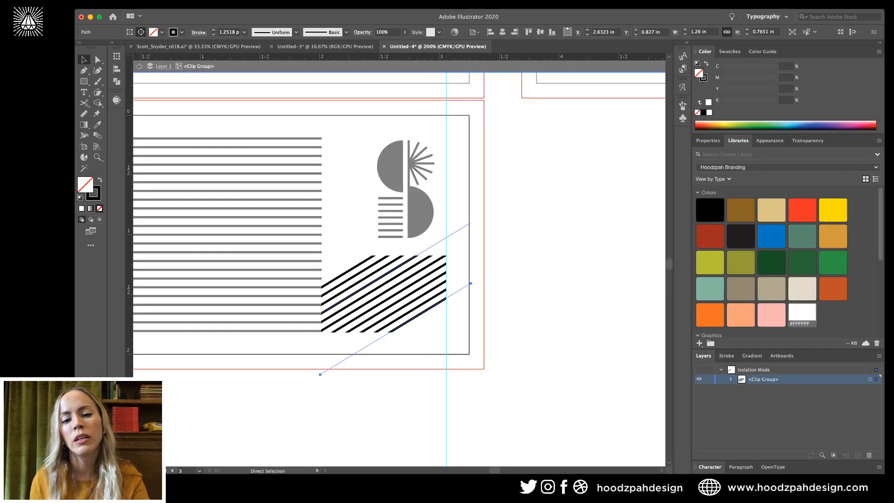
pyautogui.press('super+d')
pyautogui.press('super+d')
pyautogui.press('super+d')
pyautogui.press('super+d')
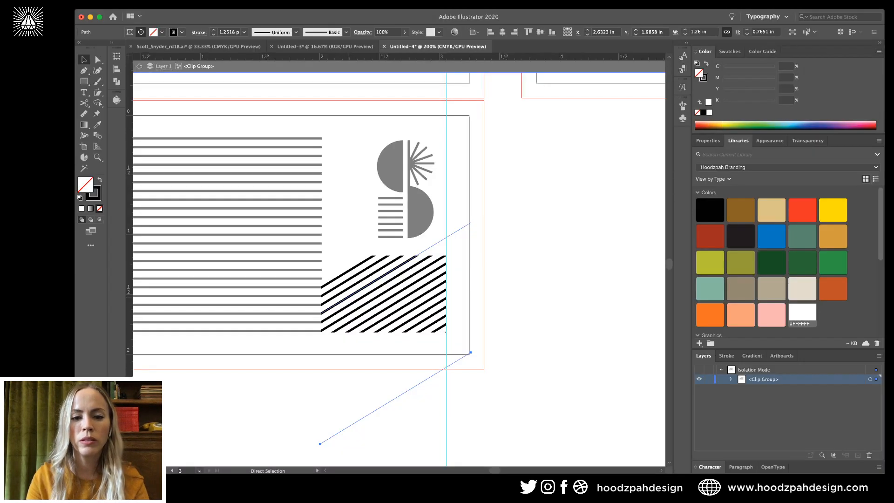
# Try nudging a stripe down, undo it, and deselect out of the clip group.
pyautogui.press('v')
pyautogui.hotkey('shift', 'Down')
pyautogui.press('super+z')
pyautogui.press('super+z')
pyautogui.press('super+z')
pyautogui.press('super+z')
pyautogui.press('super+z')
pyautogui.press('super+z')
pyautogui.press('super+z')
pyautogui.press('super+z')
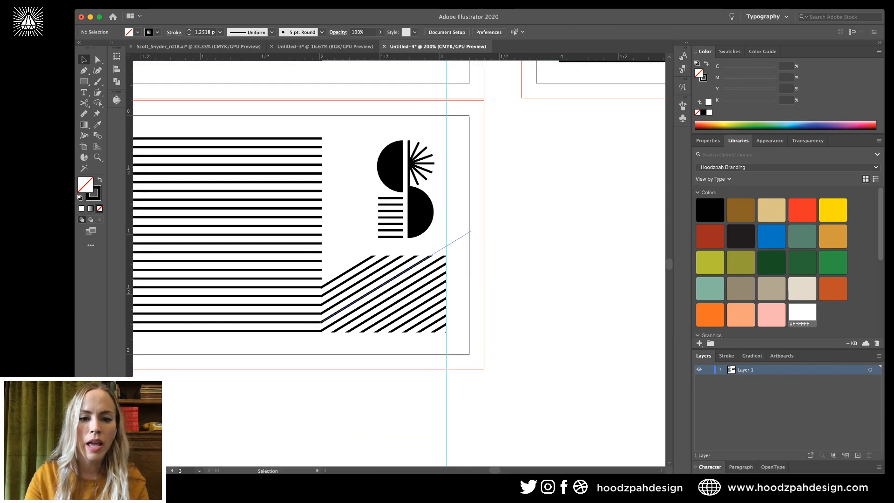
pyautogui.press('super+equal')
pyautogui.press('super+equal')
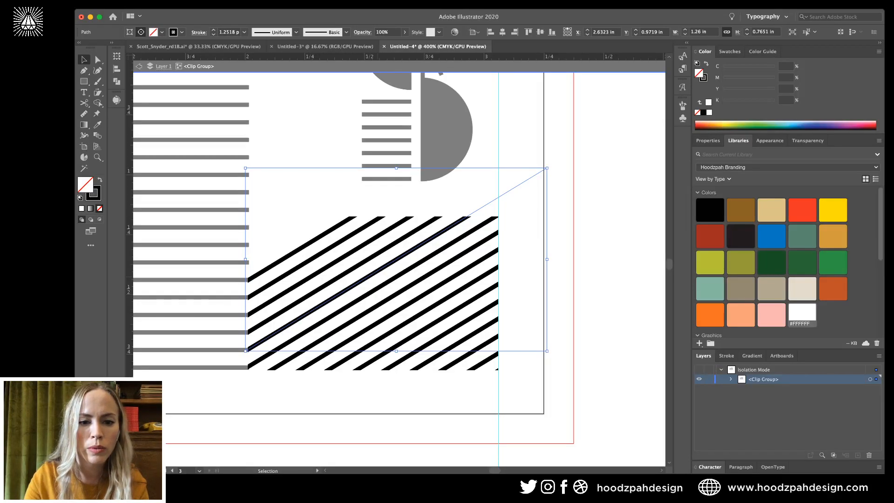
pyautogui.press('super+shift+a')
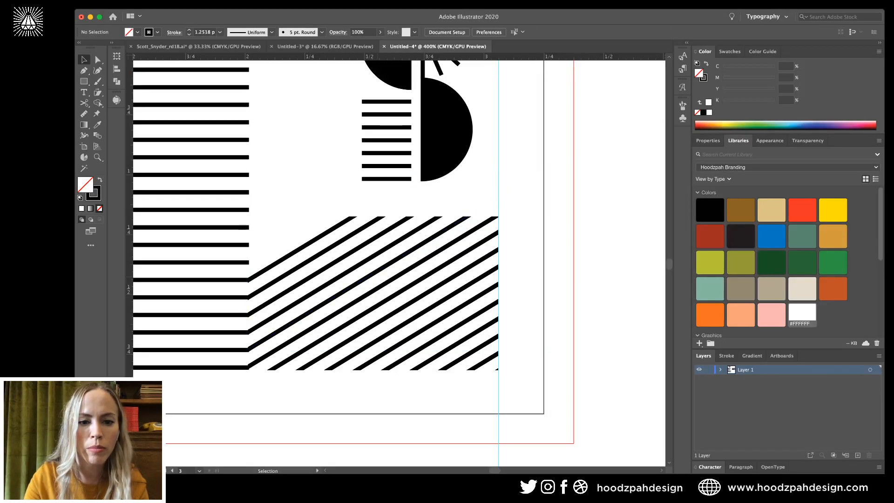
# Try moving a single diagonal stripe upward, then undo and exit isolation.
pyautogui.doubleClick(396, 260)
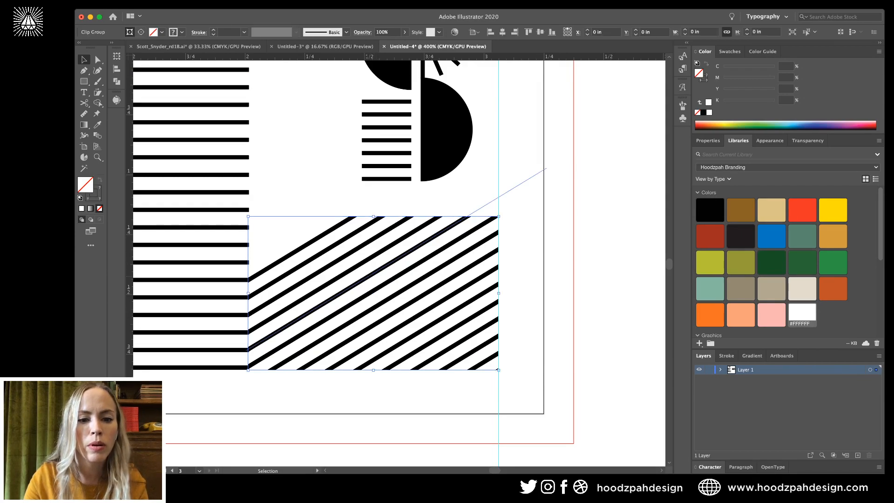
pyautogui.doubleClick(394, 261)
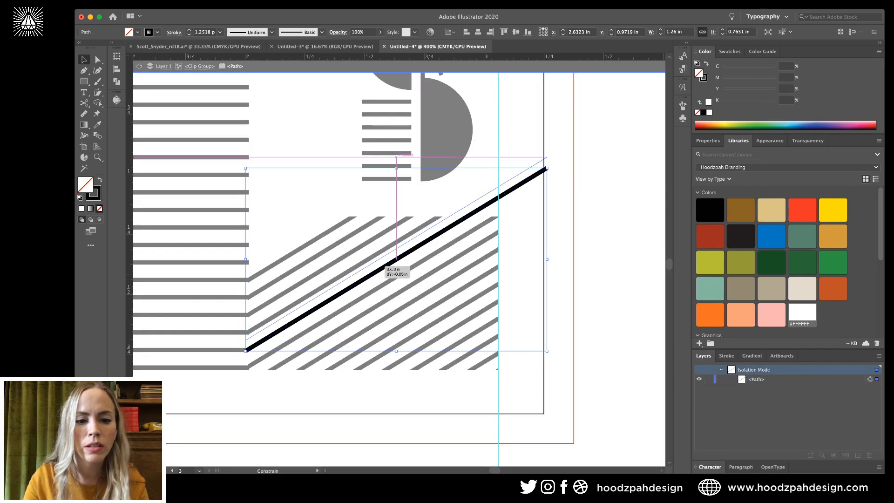
pyautogui.moveTo(394, 262); pyautogui.dragTo(393, 224)
pyautogui.press('super+z')
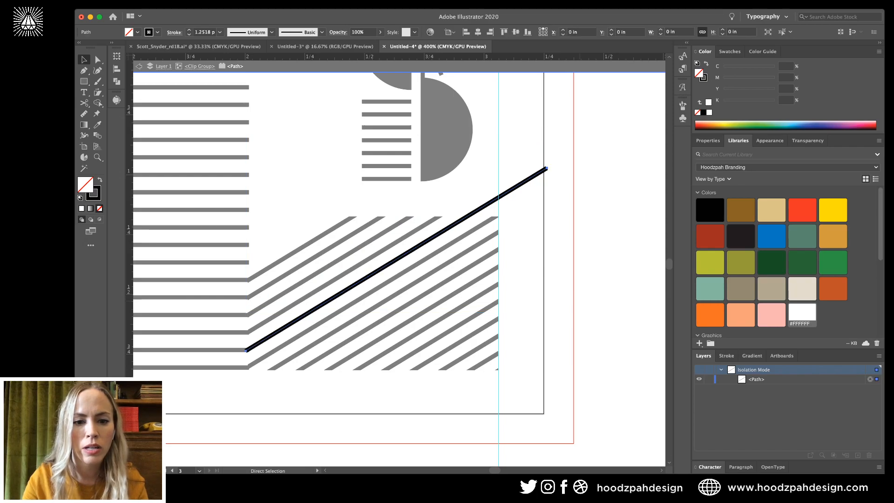
pyautogui.press('Escape')
# Group the diagonal stripes without the clipping path, nudge them up, and lower one stripe slightly.
pyautogui.doubleClick(395, 259)
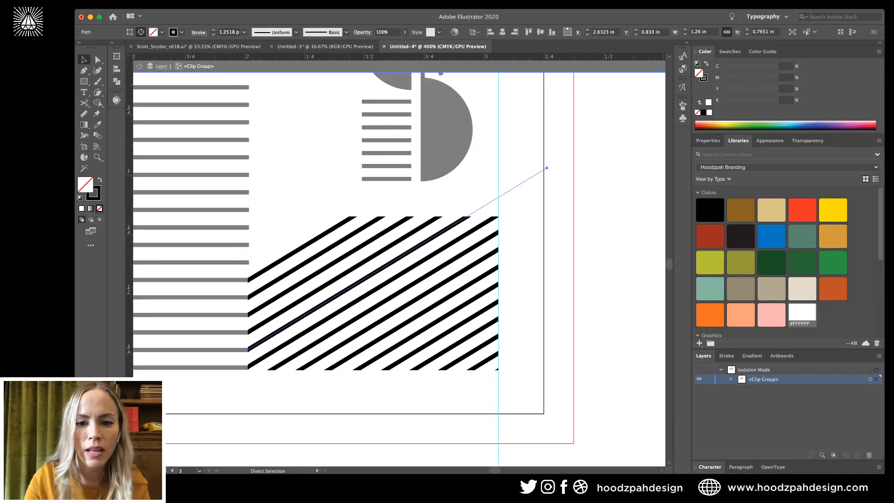
pyautogui.moveTo(599, 205); pyautogui.dragTo(255, 438)
pyautogui.keyDown('shift'); pyautogui.click(288, 217); pyautogui.keyUp('shift')
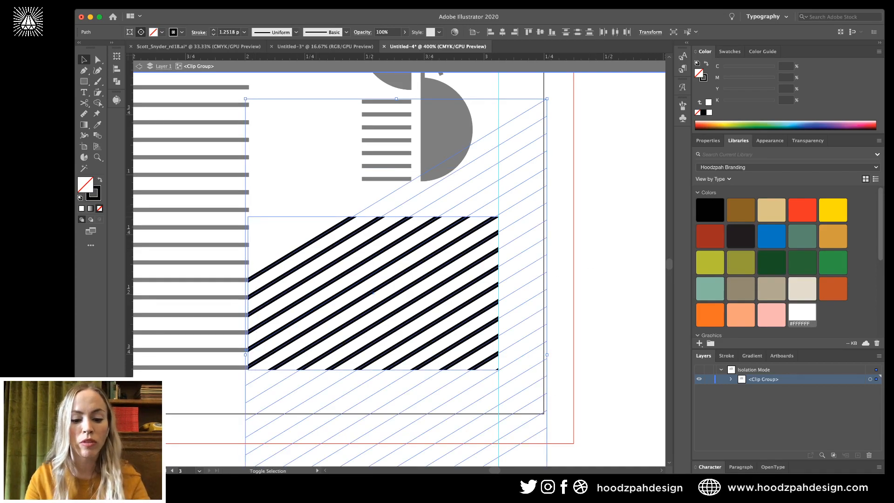
pyautogui.press('super+g')
pyautogui.hotkey('shift', 'Up')
pyautogui.hotkey('shift', 'Up')
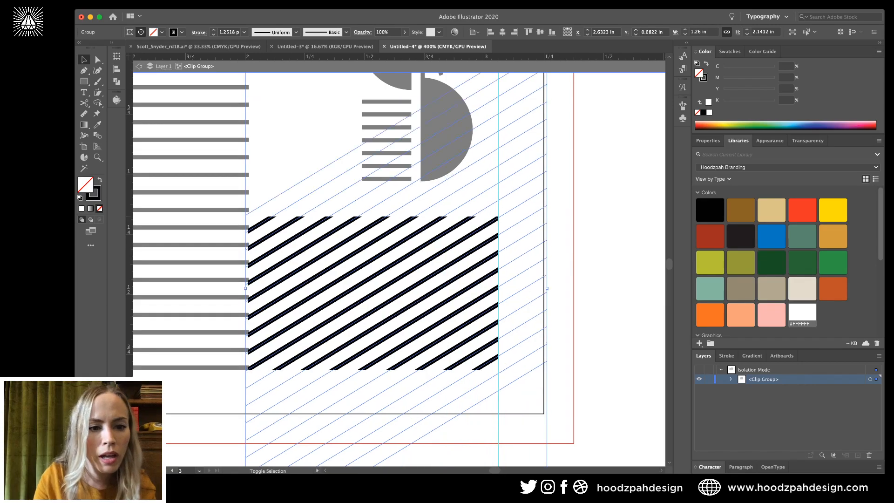
pyautogui.press('Up')
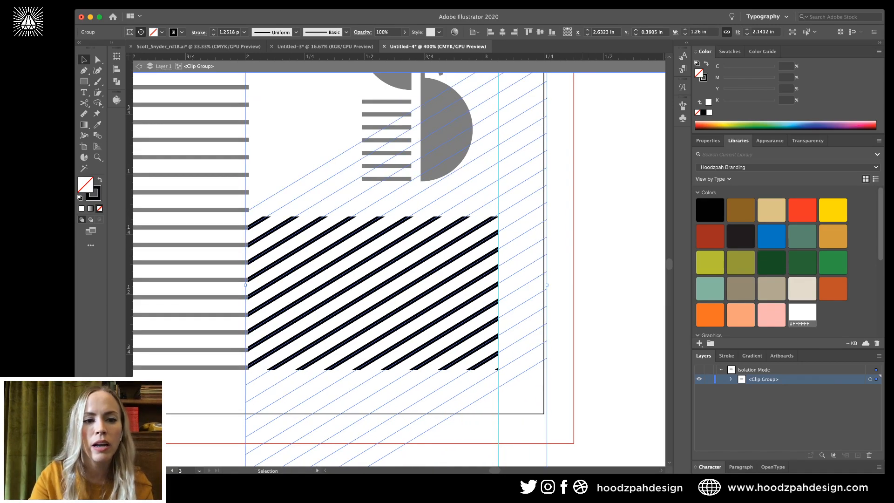
pyautogui.press('super+equal')
pyautogui.press('super+equal')
pyautogui.press('super+equal')
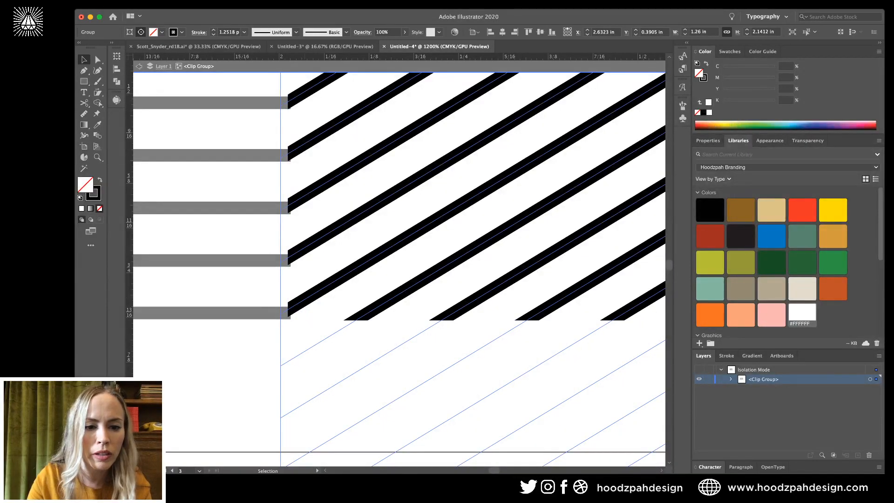
pyautogui.doubleClick(310, 297)
pyautogui.moveTo(310, 297); pyautogui.dragTo(310, 301)
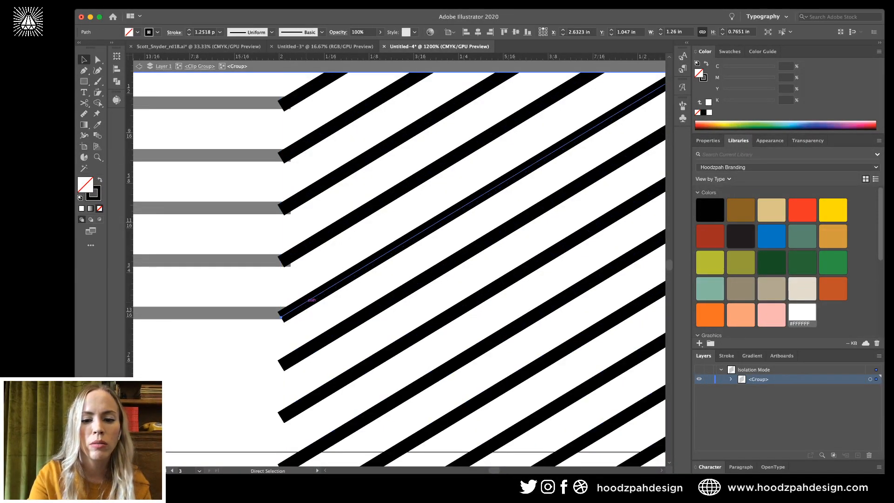
# Try distributing the top ten diagonal stripes evenly vertically, then undo it.
pyautogui.press('super+0')
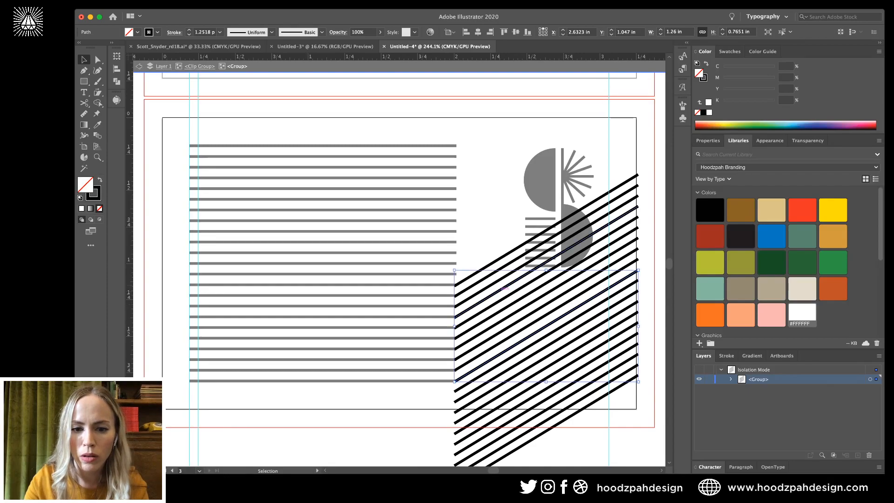
pyautogui.scroll(-5, 398, 269)
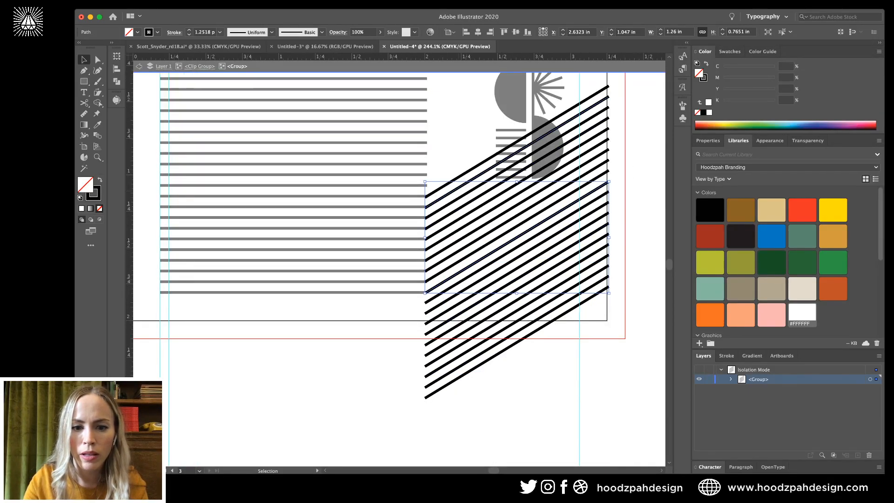
pyautogui.moveTo(453, 161); pyautogui.dragTo(459, 269)
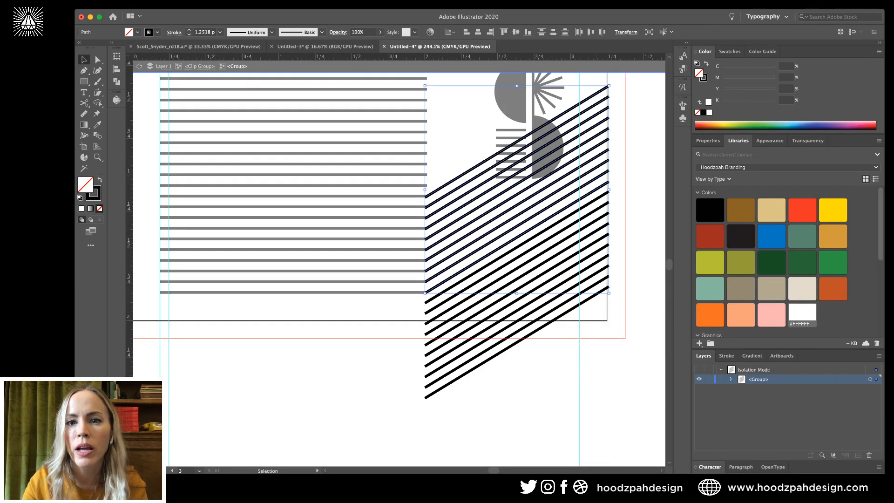
pyautogui.click(553, 32)
pyautogui.press('cmd+z')
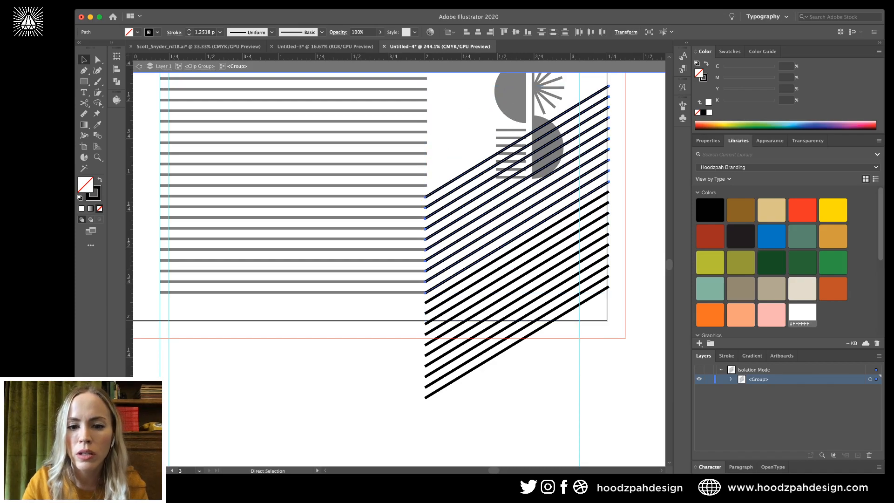
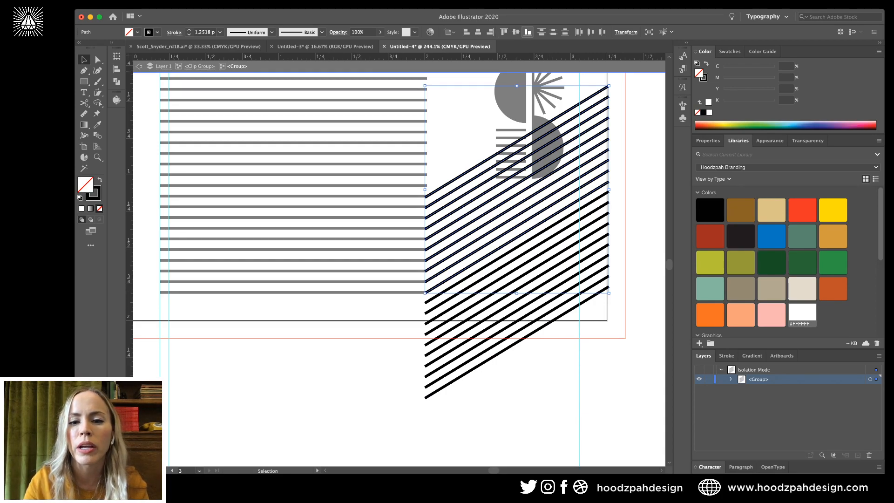
# Try distributing the stripes and undo it, then delete the stray diagonal segments below the horizontal lines.
pyautogui.click(553, 32)
pyautogui.press('cmd+z')
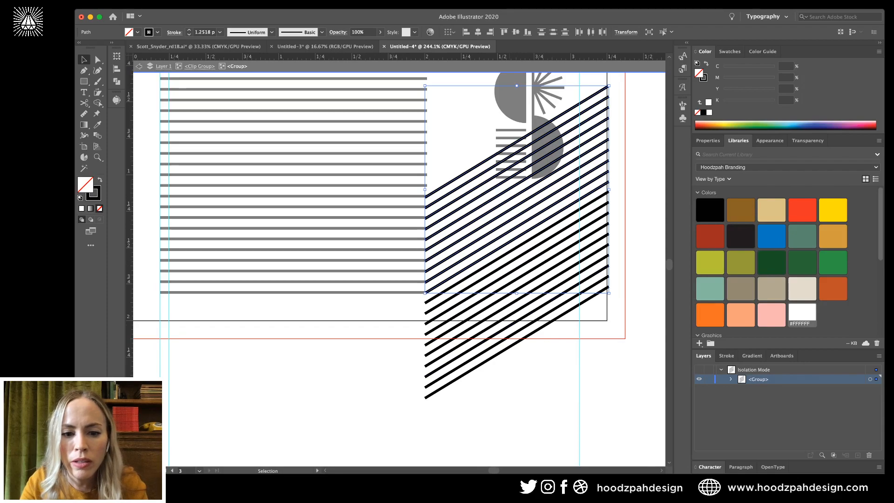
pyautogui.moveTo(428, 313); pyautogui.dragTo(416, 301)
pyautogui.press('Delete')
pyautogui.press('super+equal')
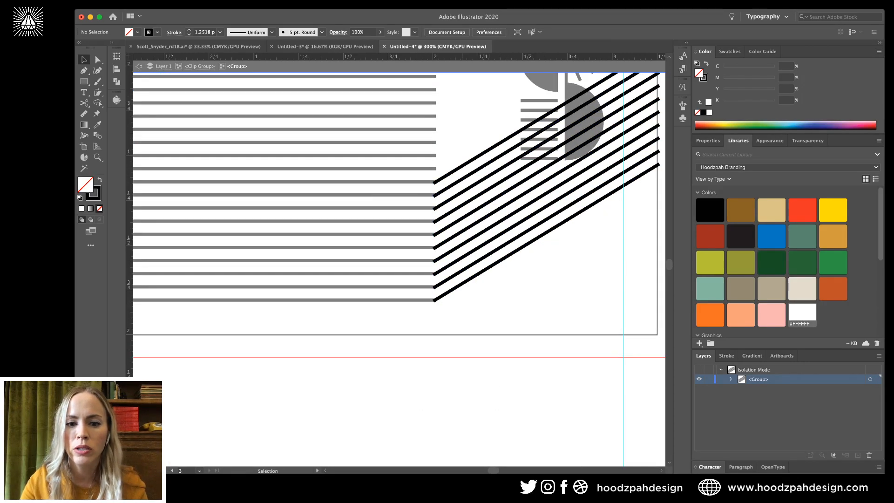
# Alt-drag a copy of the diagonal line group lower and delete the copy's top stripe.
pyautogui.moveTo(475, 229); pyautogui.dragTo(486, 279)
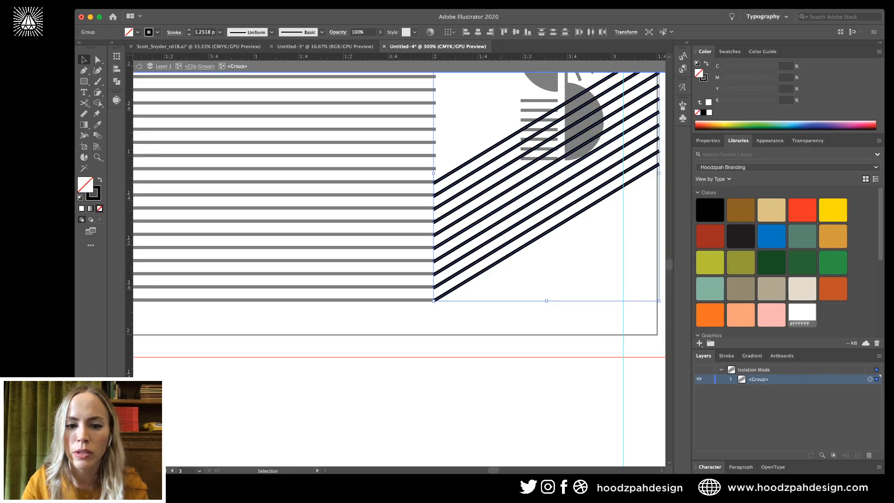
pyautogui.moveTo(509, 217); pyautogui.dragTo(509, 335)
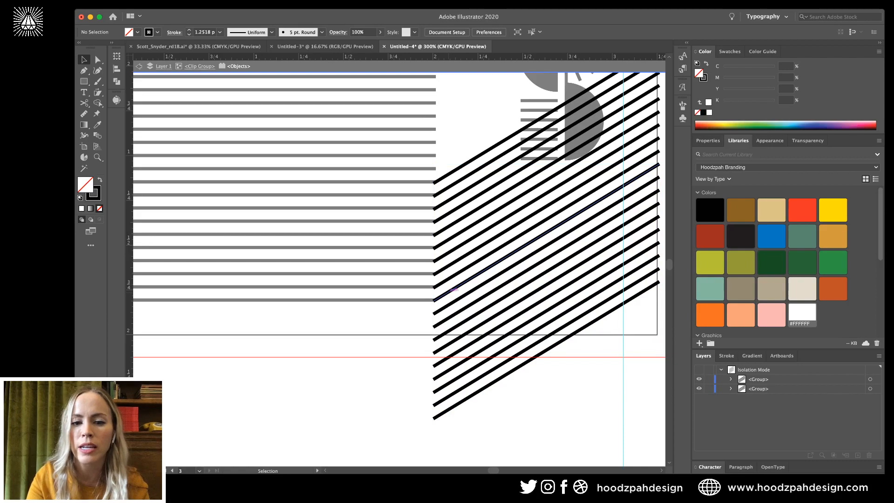
pyautogui.press('Delete')
pyautogui.press('super+z')
pyautogui.doubleClick(449, 291)
pyautogui.click(449, 291)
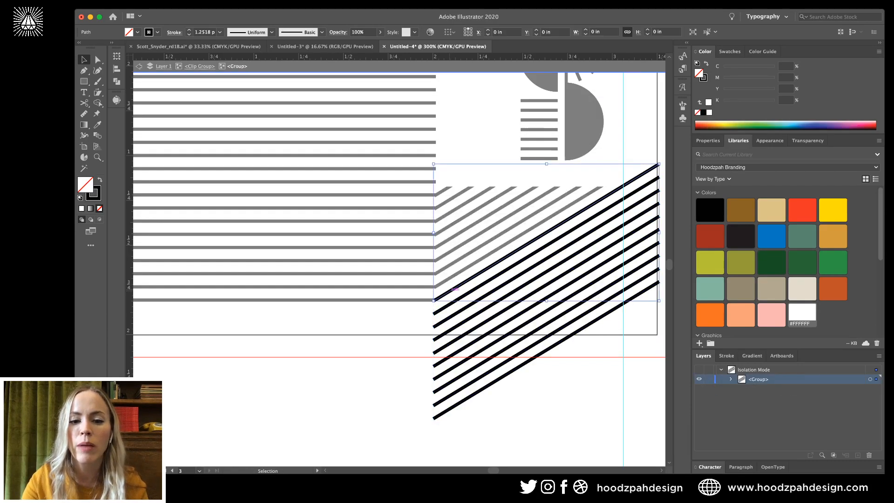
pyautogui.press('Delete')
pyautogui.press('Escape')
pyautogui.press('super+minus')
pyautogui.press('super+minus')
pyautogui.press('super+minus')
pyautogui.press('super+minus')
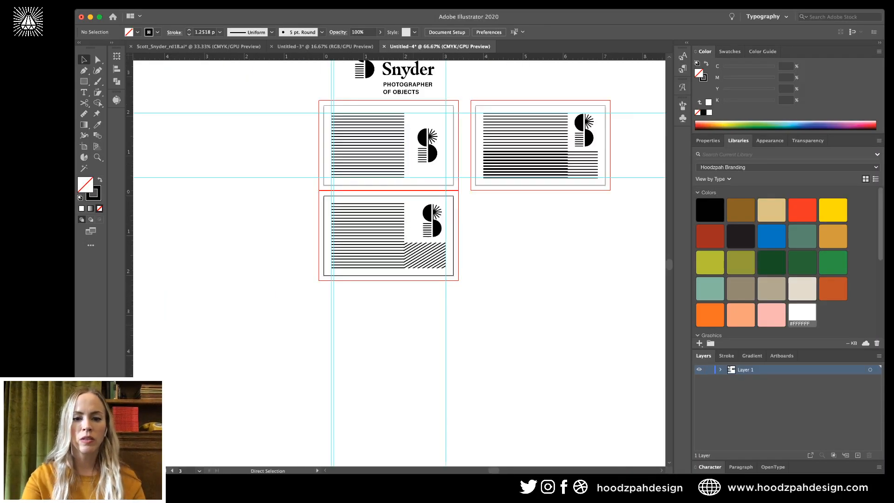
# Move the clipped block's top-left and bottom-left anchors further left.
pyautogui.press('super+minus')
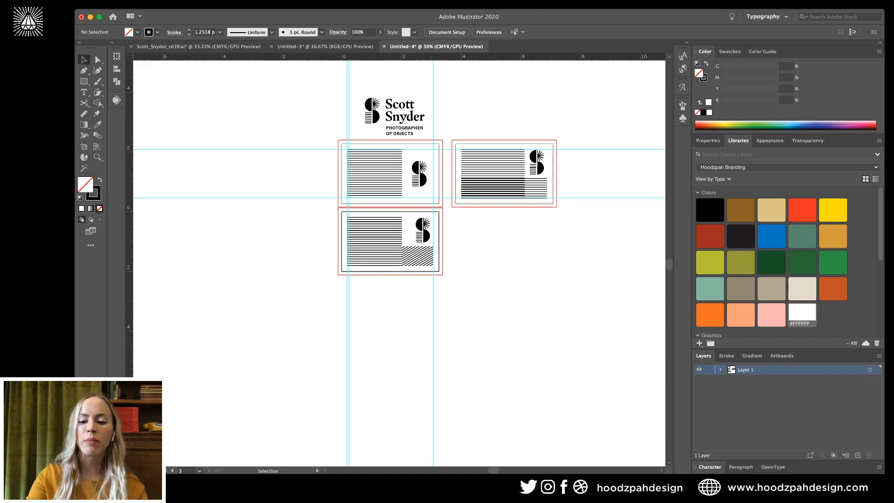
pyautogui.press('super+equal')
pyautogui.press('super+equal')
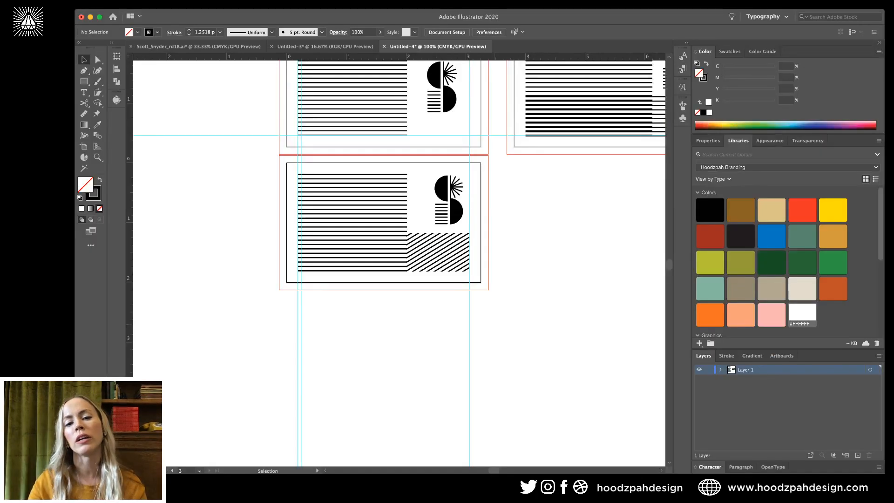
pyautogui.scroll(2, 399, 261)
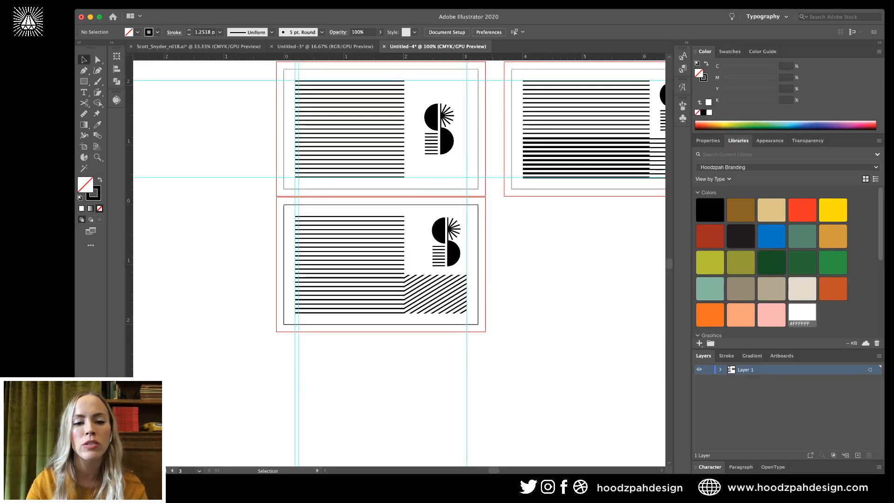
pyautogui.press('a')
pyautogui.press('super+equal')
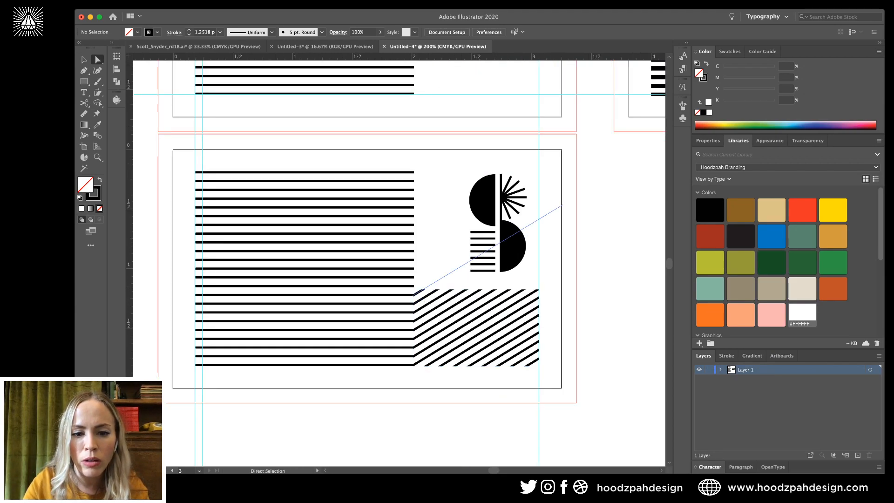
pyautogui.click(414, 289)
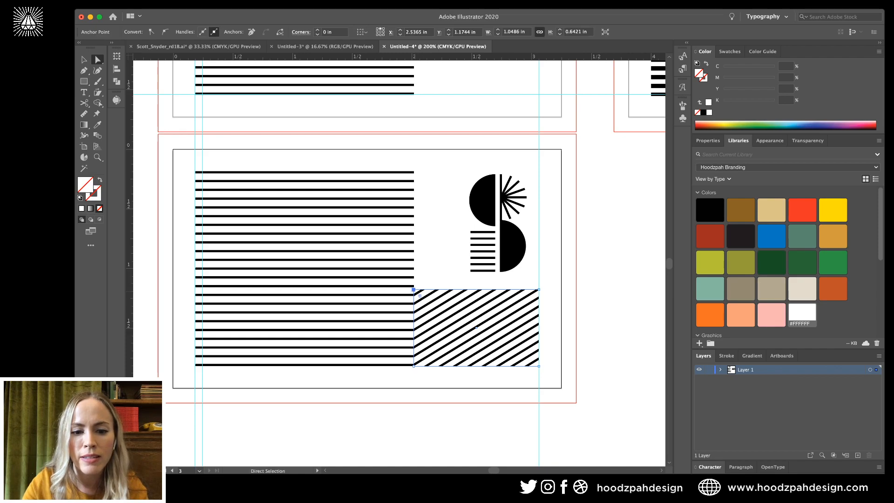
pyautogui.keyDown('shift'); pyautogui.click(413, 366); pyautogui.keyUp('shift')
pyautogui.hotkey('shift', 'Left')
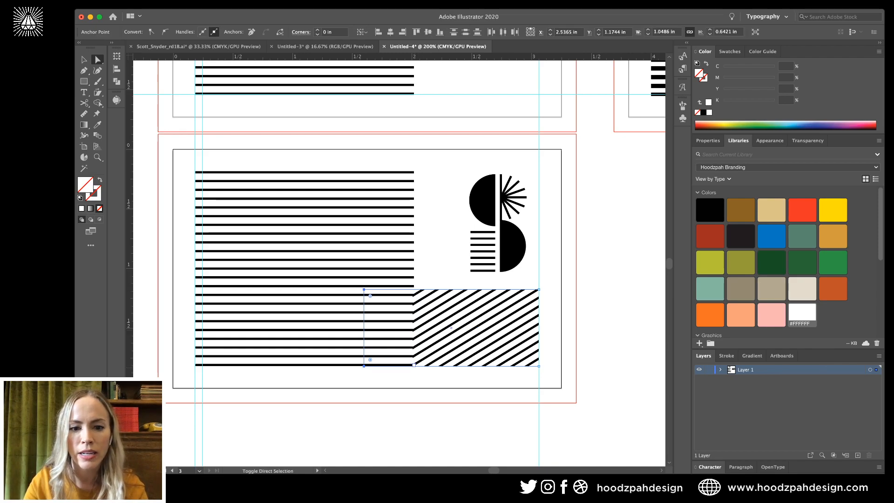
# Inside the clip group, shift both diagonal line groups left.
pyautogui.press('v')
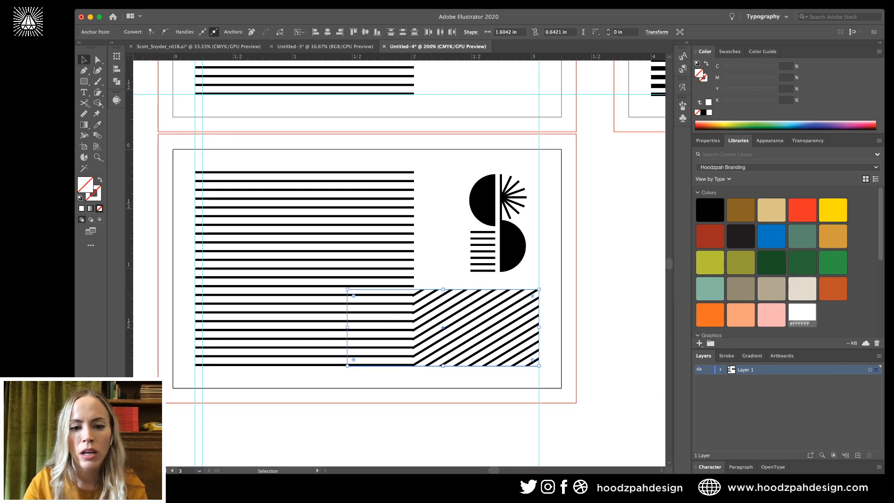
pyautogui.doubleClick(425, 296)
pyautogui.click(425, 296)
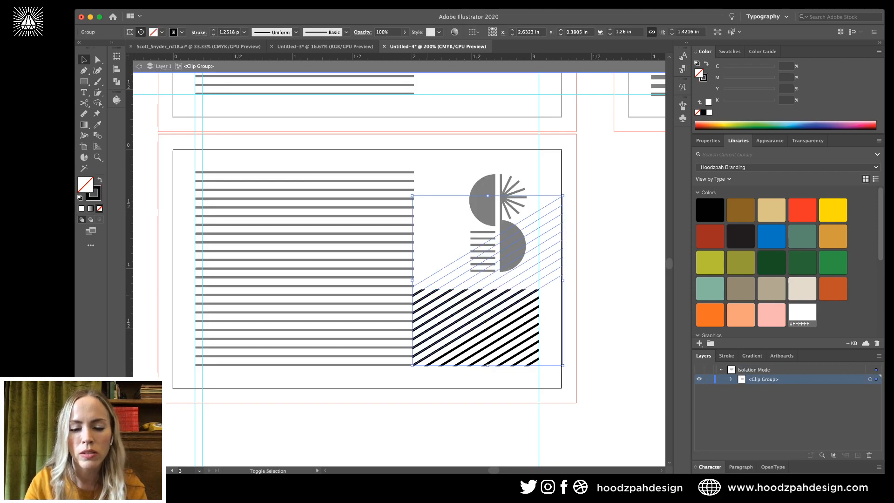
pyautogui.hotkey('shift', 'Left')
pyautogui.hotkey('shift', 'Left')
pyautogui.press('super+z')
pyautogui.press('super+z')
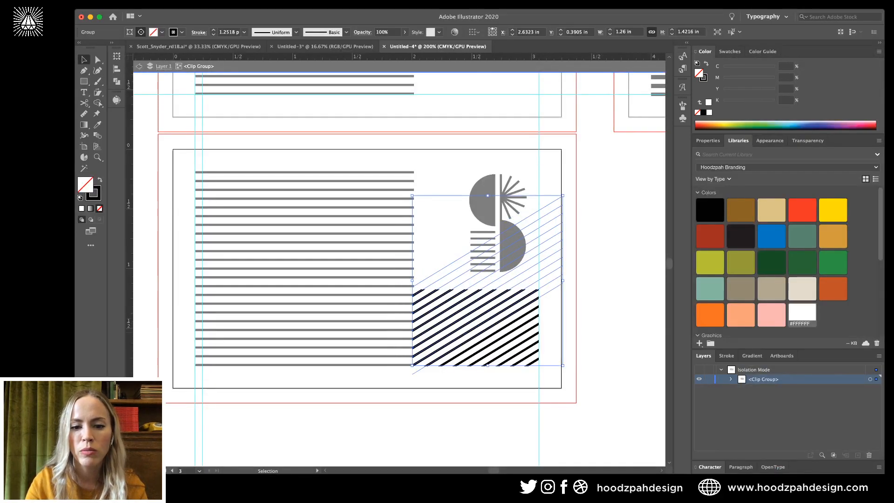
pyautogui.keyDown('shift'); pyautogui.click(500, 374); pyautogui.keyUp('shift')
pyautogui.hotkey('shift', 'Left')
pyautogui.hotkey('shift', 'Left')
pyautogui.hotkey('shift', 'Left')
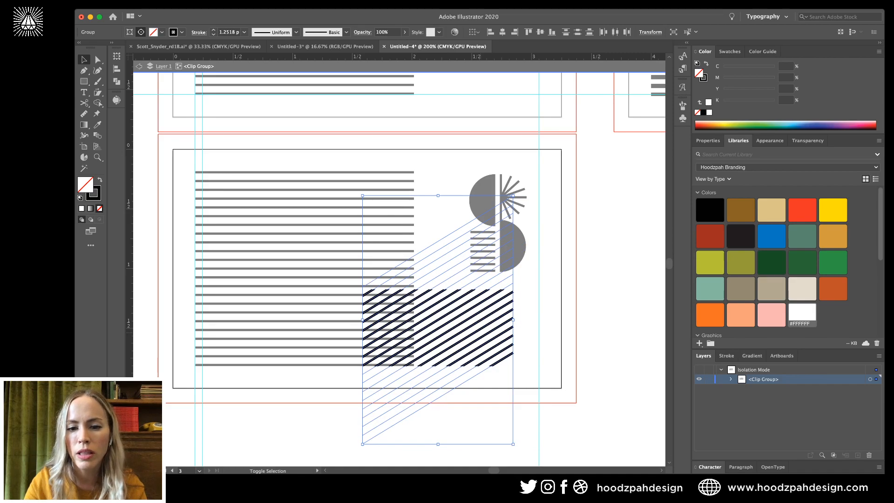
pyautogui.hotkey('shift', 'Left')
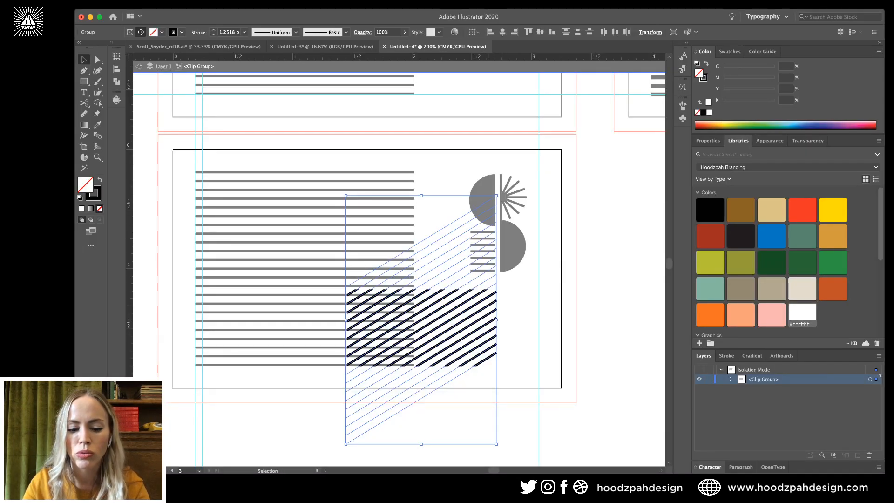
# Stretch the diagonal lines' right ends up and to the right.
pyautogui.press('a')
pyautogui.press('v')
pyautogui.doubleClick(466, 336)
pyautogui.press('a')
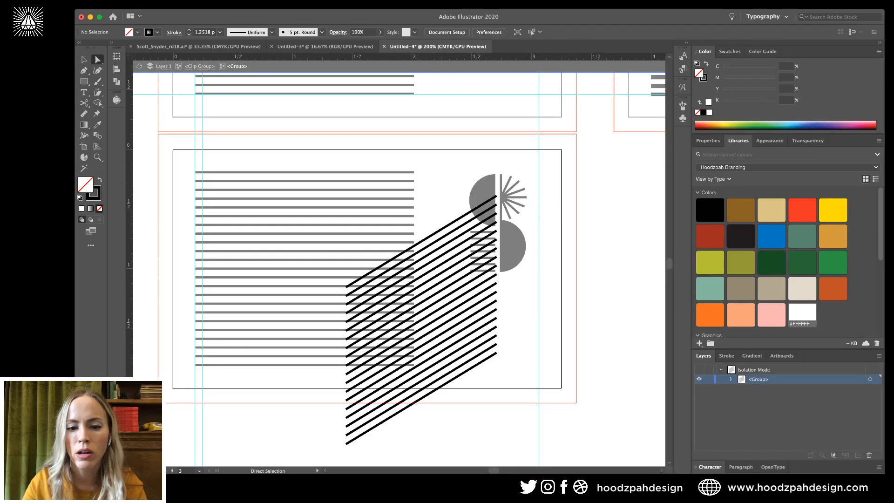
pyautogui.moveTo(526, 165); pyautogui.dragTo(456, 408)
pyautogui.moveTo(496, 353); pyautogui.dragTo(576, 305)
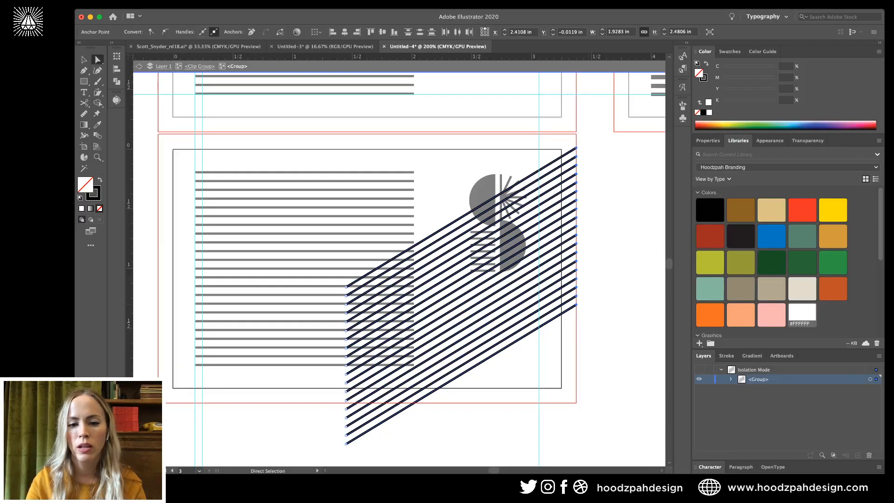
pyautogui.press('Escape')
pyautogui.press('v')
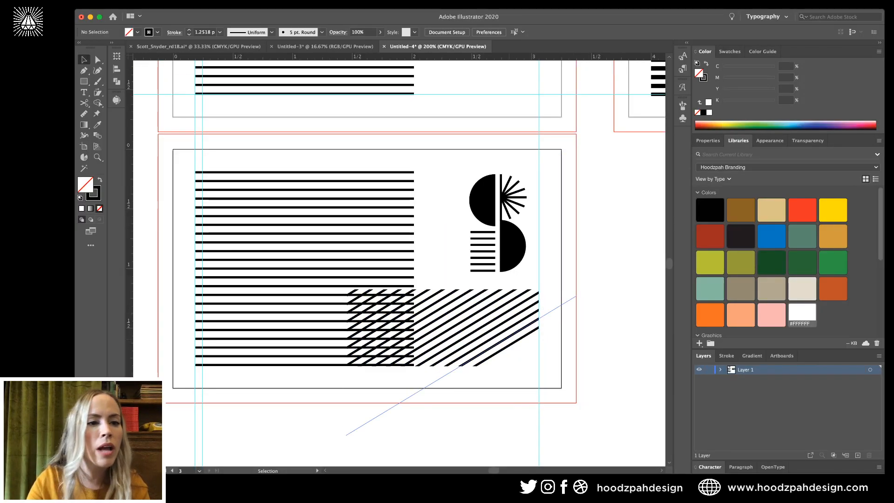
# Add a white rectangle behind the diagonal lines inside the clip group.
pyautogui.doubleClick(500, 343)
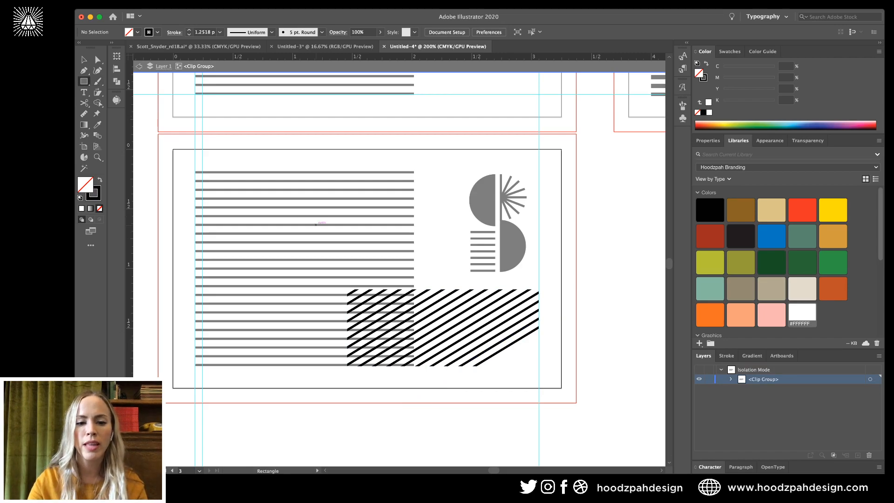
pyautogui.moveTo(323, 264)
pyautogui.mouseDown()
pyautogui.moveTo(647, 379)
pyautogui.moveTo(624, 388)
pyautogui.mouseUp()
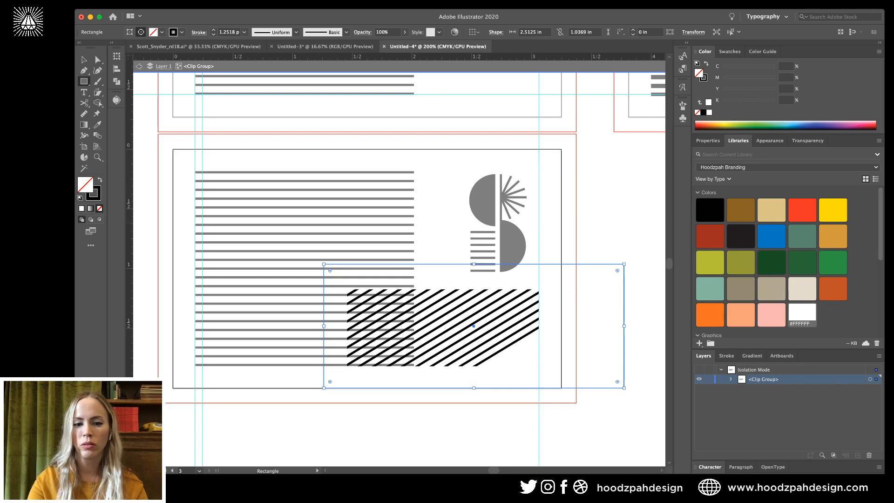
pyautogui.click(802, 313)
pyautogui.press('super+shift+bracketleft')
pyautogui.press('v')
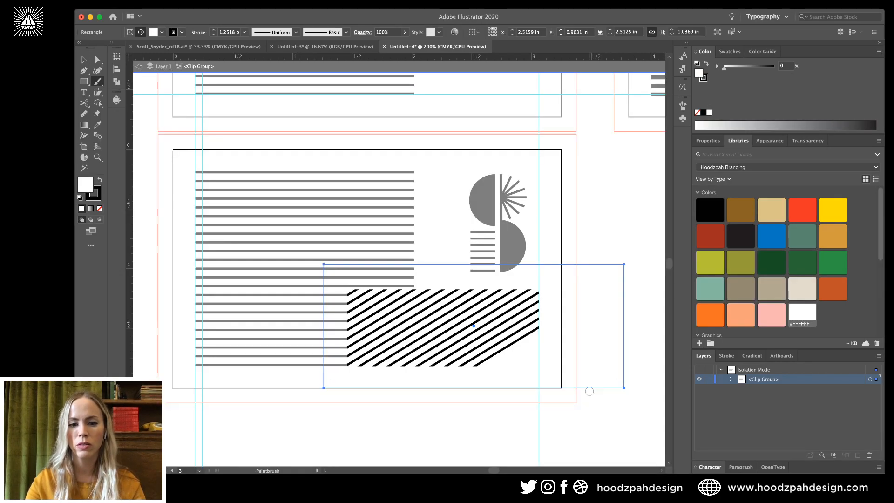
pyautogui.press('Escape')
pyautogui.press('a')
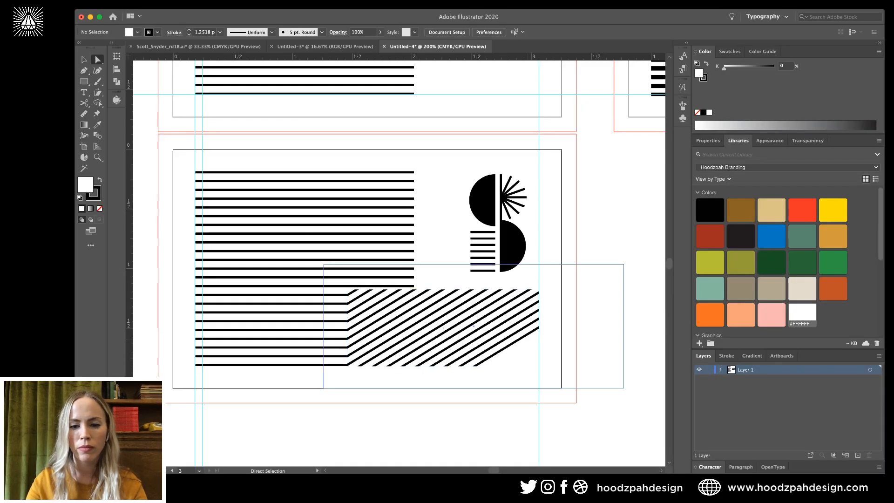
pyautogui.press('v')
# Copy the lower diagonal lines down and right, and delete the copy's top line.
pyautogui.doubleClick(473, 326)
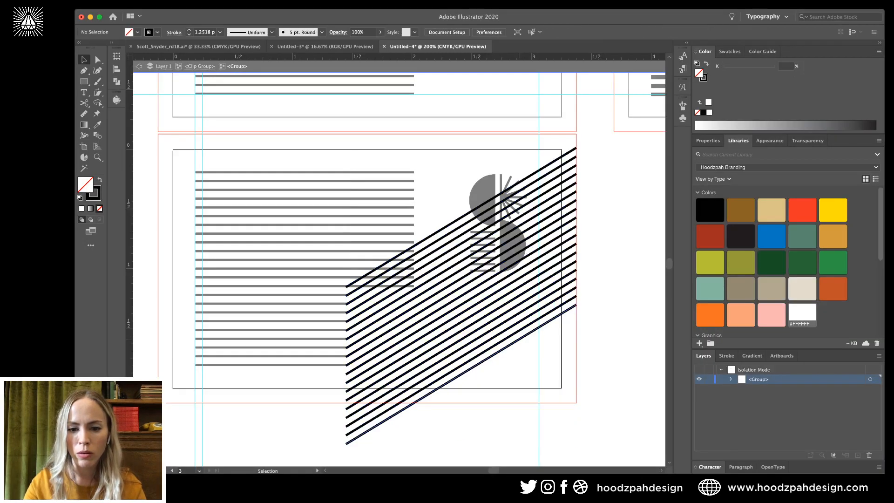
pyautogui.click(510, 337)
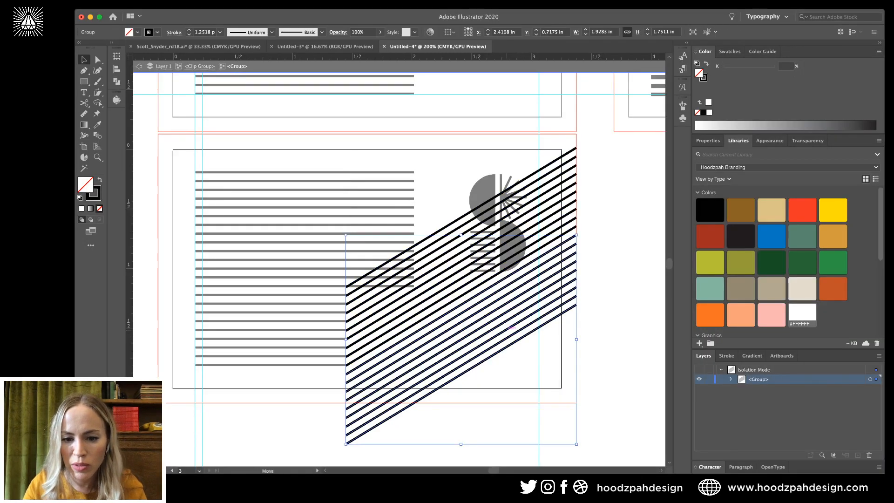
pyautogui.moveTo(511, 328); pyautogui.dragTo(559, 375)
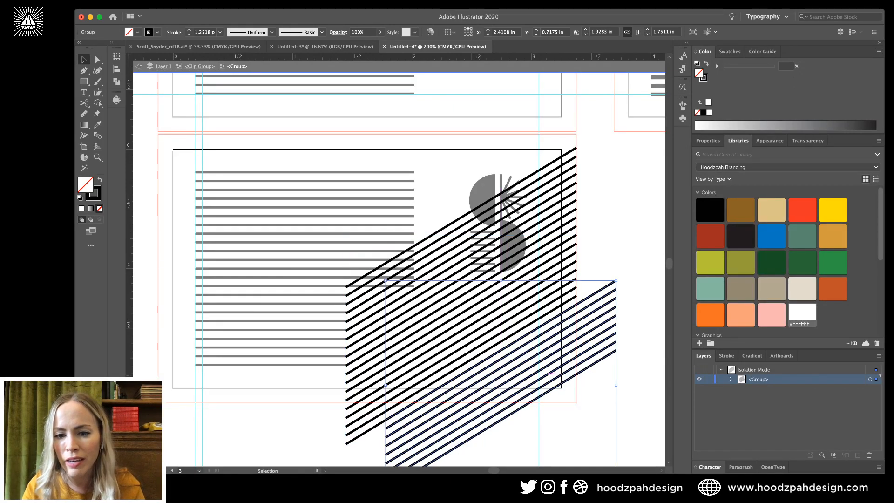
pyautogui.doubleClick(599, 291)
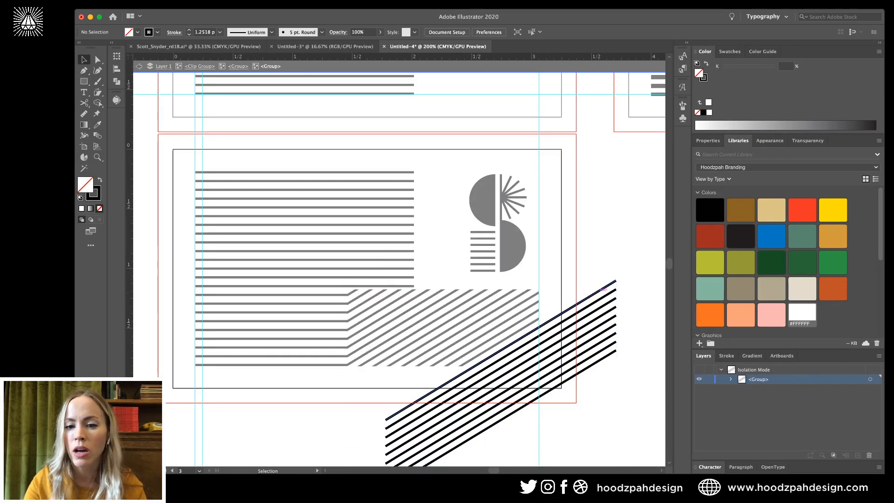
pyautogui.click(599, 291)
pyautogui.doubleClick(598, 291)
pyautogui.press('Delete')
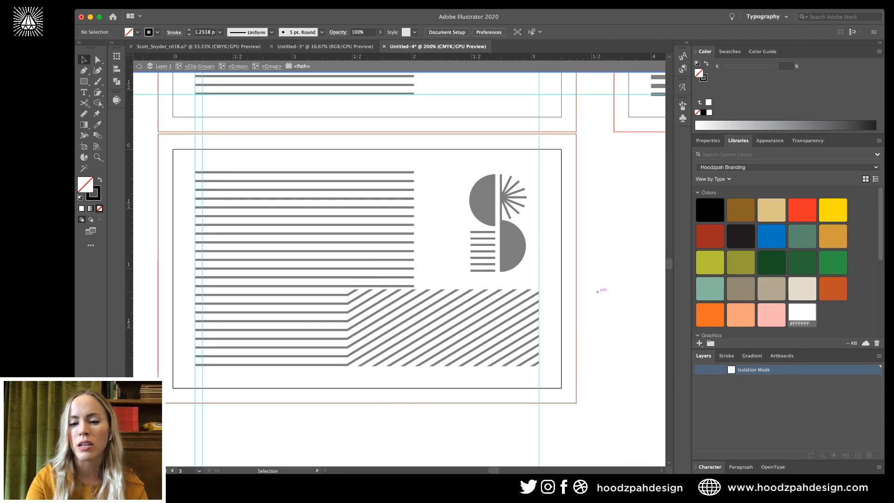
pyautogui.press('Escape')
pyautogui.press('super+minus')
pyautogui.press('super+minus')
pyautogui.press('super+minus')
pyautogui.press('super+minus')
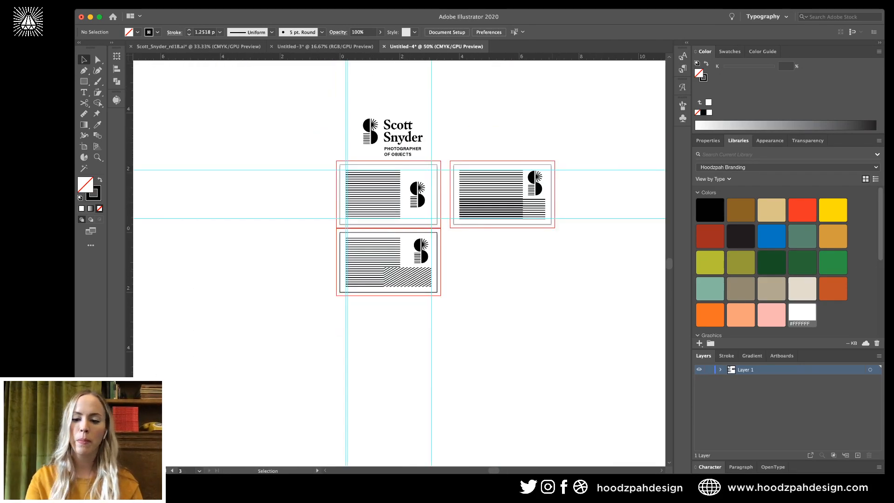
pyautogui.press('super+plus')
pyautogui.press('super+plus')
pyautogui.press('super+plus')
pyautogui.press('super+plus')
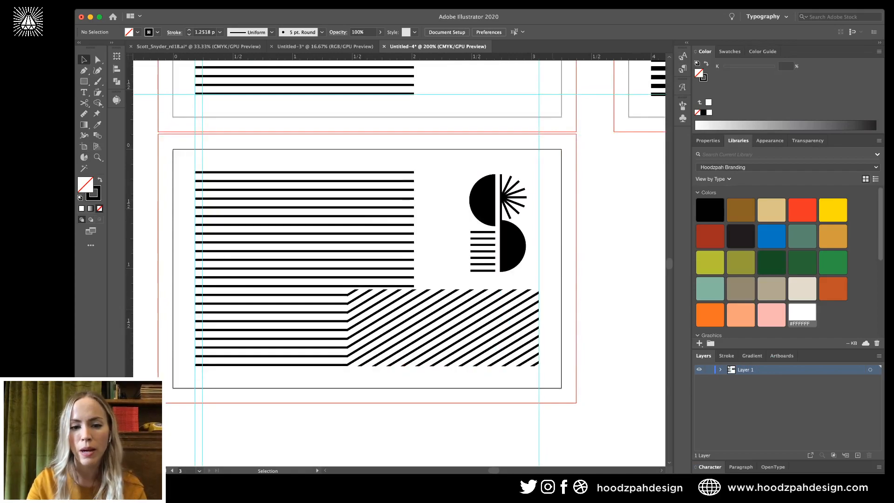
# Raise the hatched block's top edge by nudging its two top corner anchors up twice.
pyautogui.press('a')
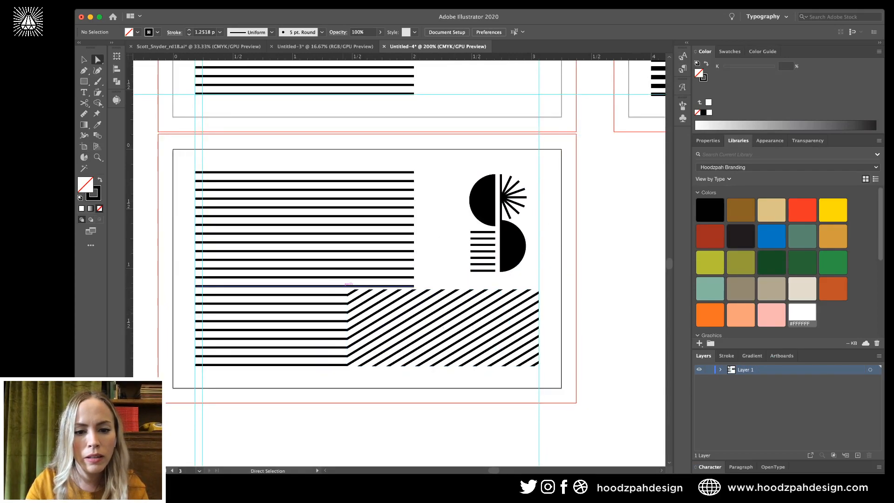
pyautogui.click(346, 289)
pyautogui.keyDown('shift'); pyautogui.click(538, 289); pyautogui.keyUp('shift')
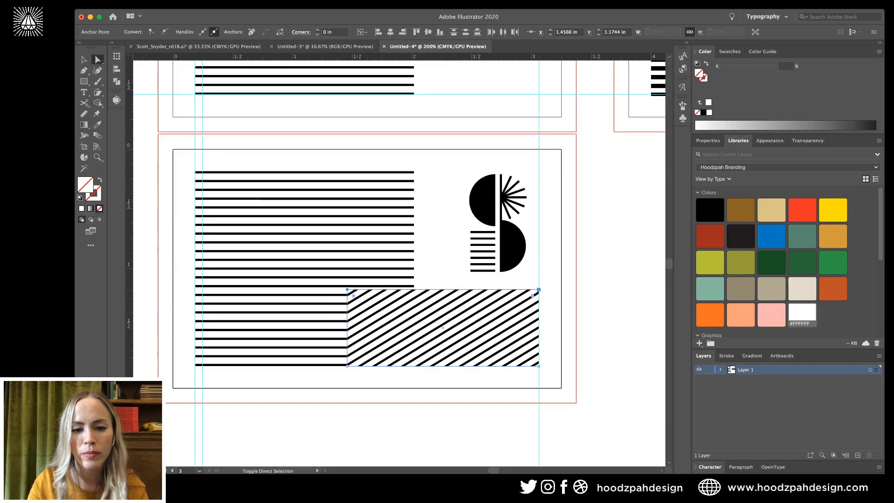
pyautogui.press('Up')
pyautogui.press('Up')
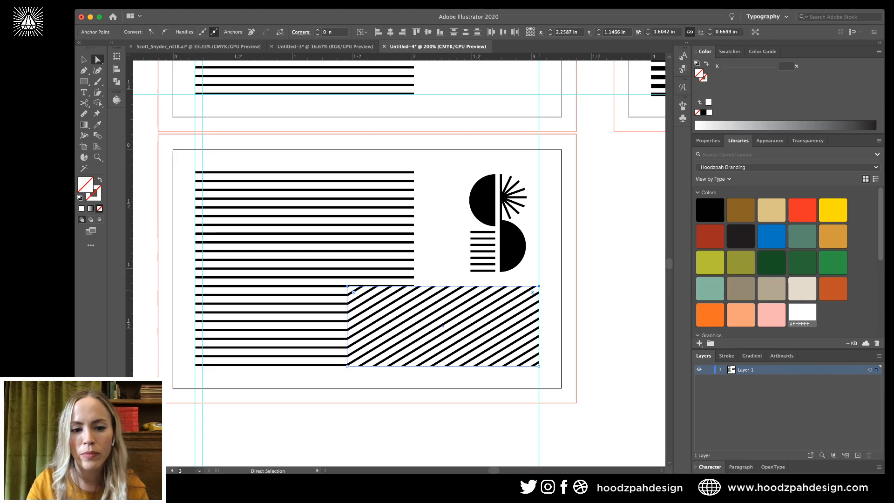
pyautogui.press('Up')
pyautogui.press('shift+super+a')
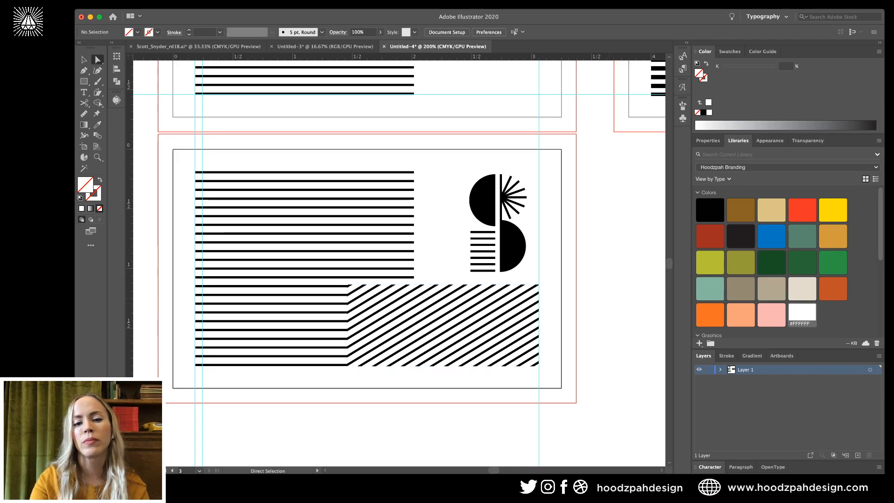
pyautogui.press('v')
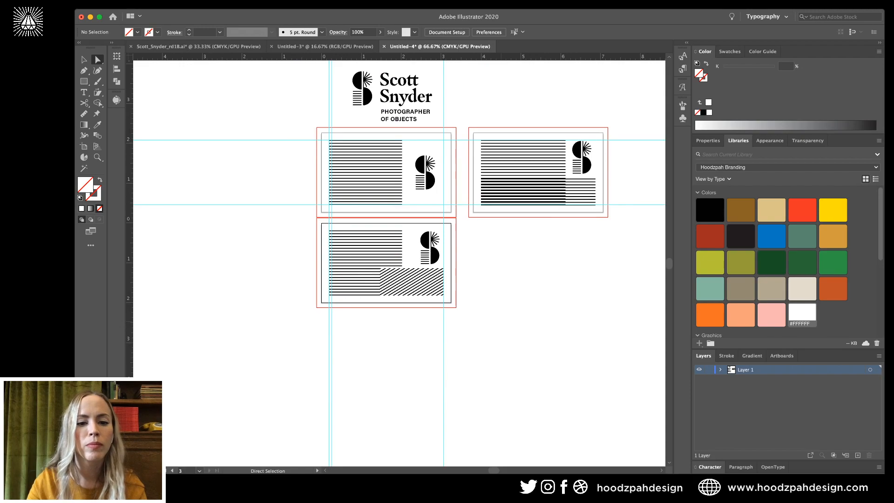
pyautogui.press('v')
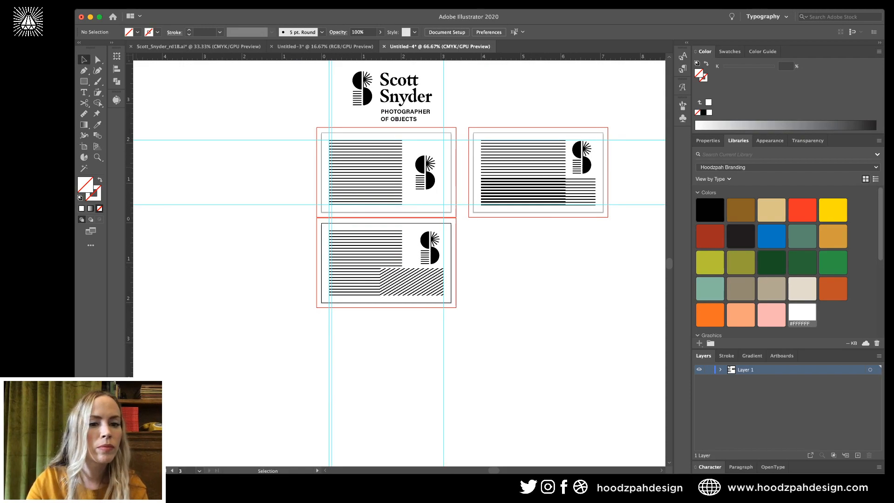
# Option-drag artboard 3 to the right to create a fourth card.
pyautogui.hotkey('shift', 'o')
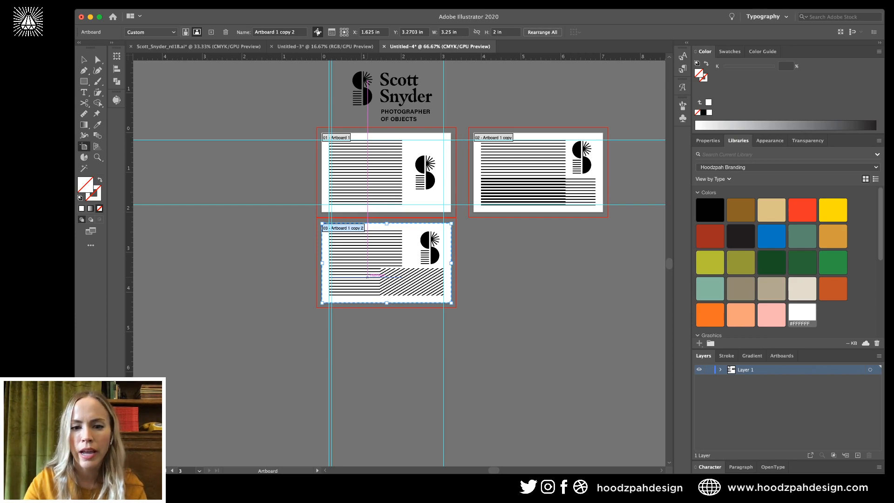
pyautogui.moveTo(368, 276); pyautogui.dragTo(517, 276)
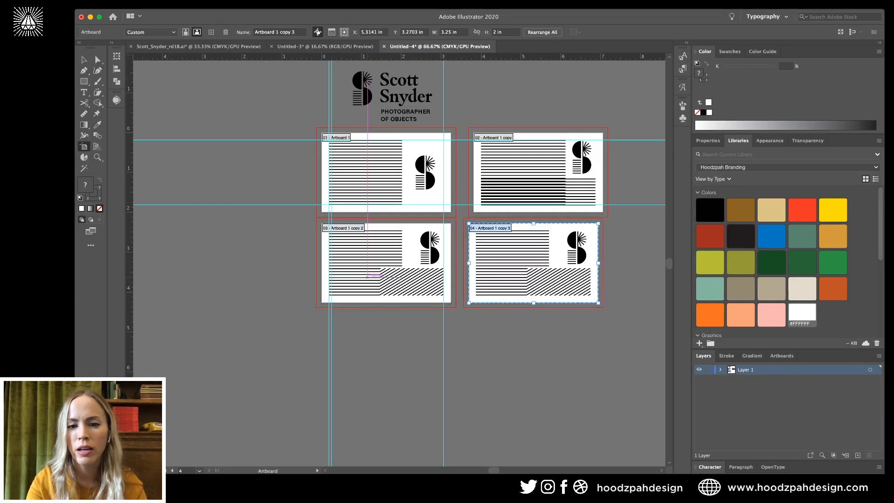
pyautogui.press('super+equal')
pyautogui.press('super+equal')
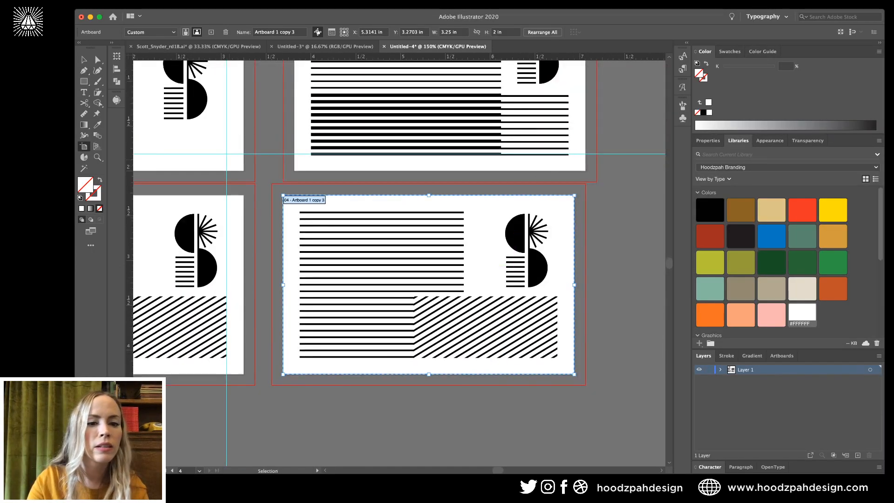
pyautogui.press('Escape')
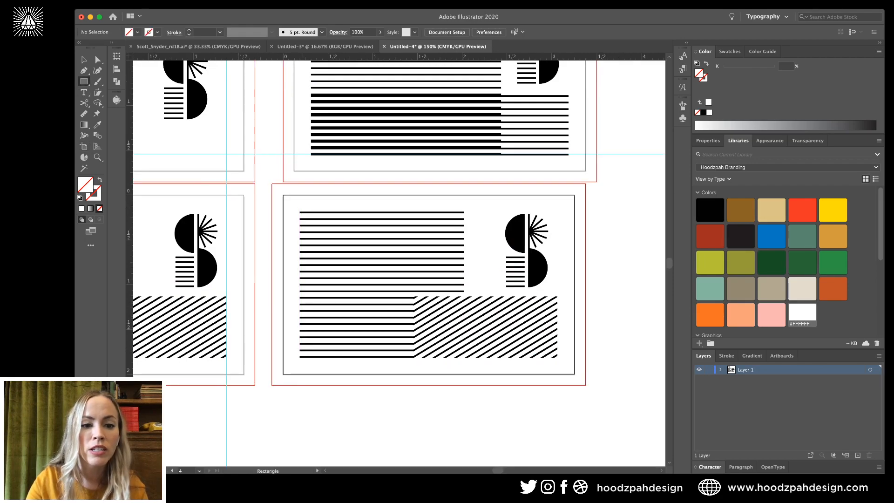
# Delete the fourth card's diagonal-hatched artwork.
pyautogui.moveTo(300, 212); pyautogui.dragTo(464, 357)
pyautogui.press('v')
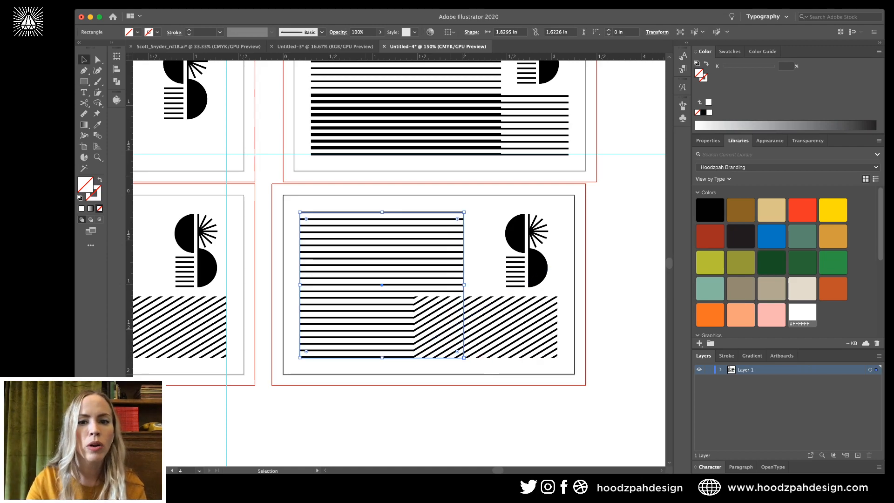
pyautogui.scroll(5, 398, 260)
pyautogui.hscroll(2, 398, 260)
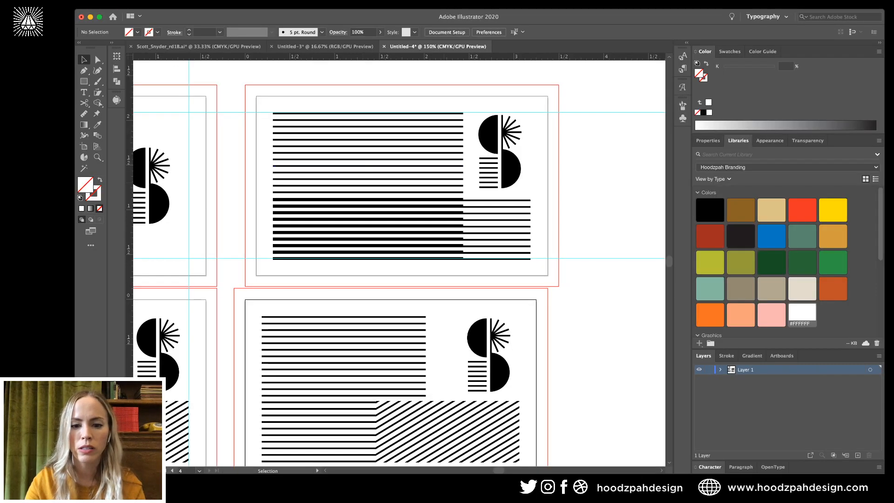
pyautogui.click(344, 458)
pyautogui.press('Delete')
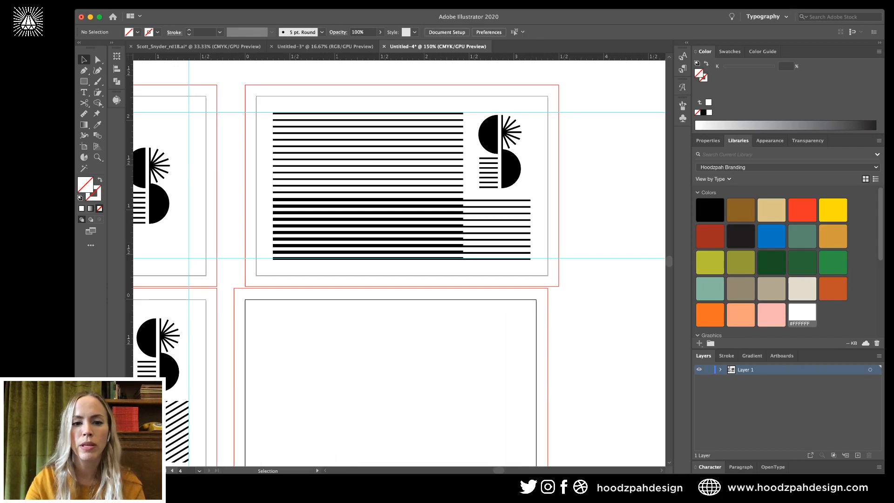
# Copy the second card's stripes-and-logo artwork and paste it in place on the fourth card.
pyautogui.click(337, 258)
pyautogui.hotkey('ctrl', 'c')
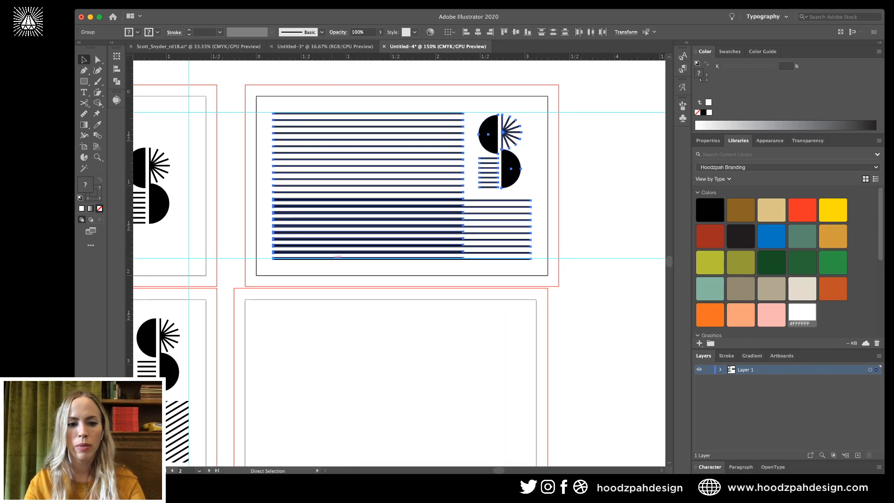
pyautogui.click(391, 372)
pyautogui.hotkey('ctrl', 'shift', 'v')
pyautogui.scroll(-3, 399, 259)
pyautogui.hotkey('ctrl', 'shift', 'a')
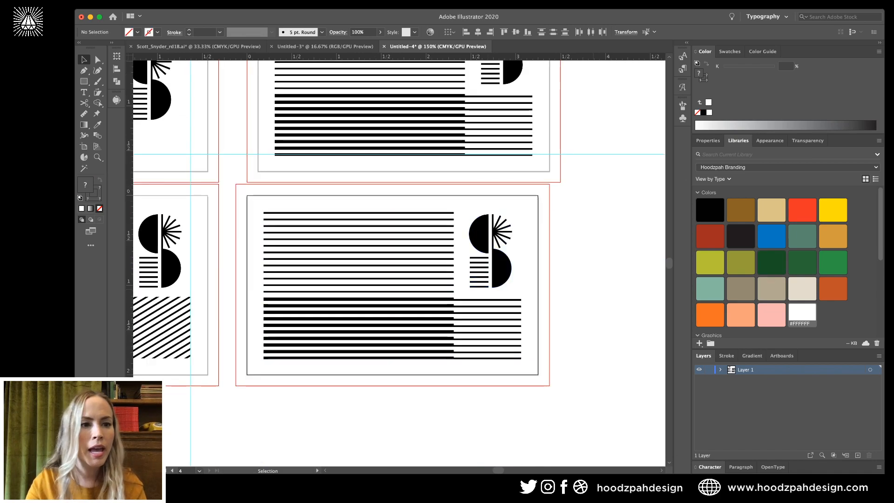
# Draw a solid black rectangle over the fourth card's upper stripe block.
pyautogui.press('m')
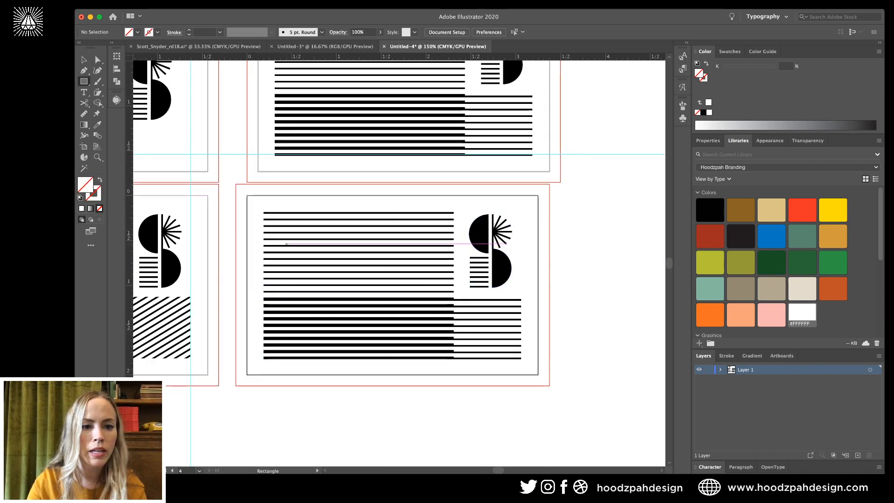
pyautogui.moveTo(263, 212); pyautogui.dragTo(454, 357)
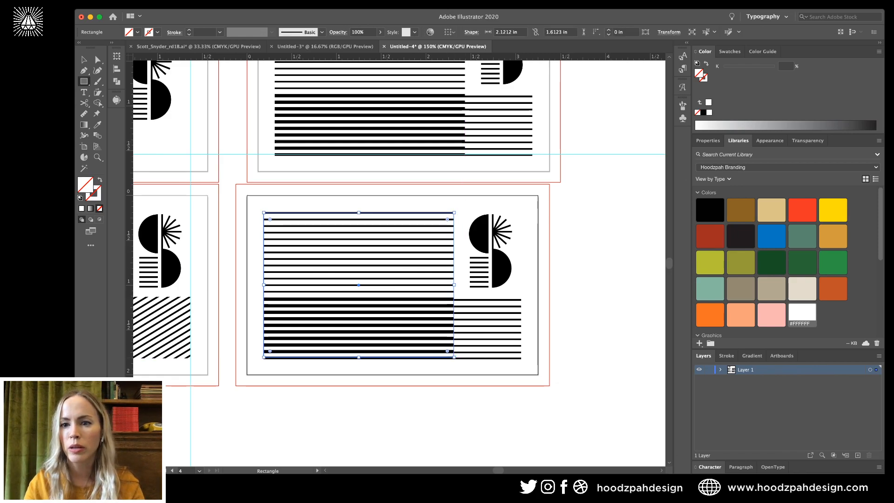
pyautogui.press(',')
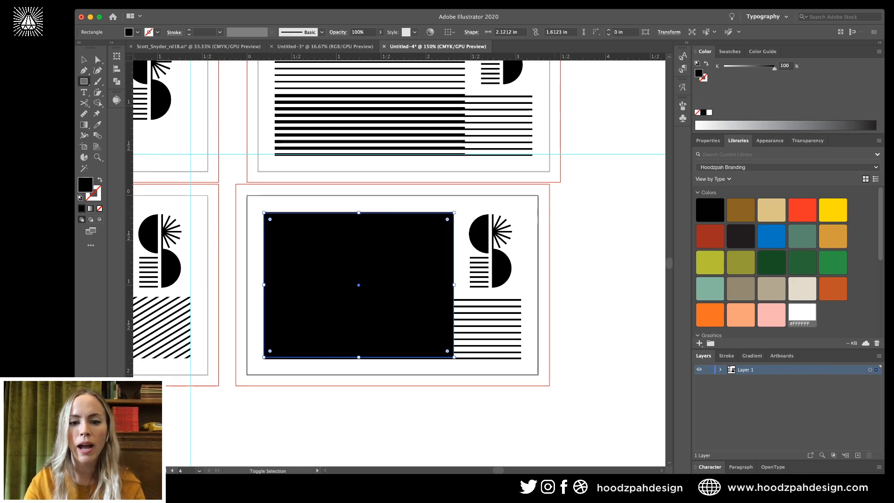
pyautogui.press('v')
pyautogui.press('super+shift+a')
# Give the upper stripes group a white stroke so it reads white-on-black.
pyautogui.click(404, 259)
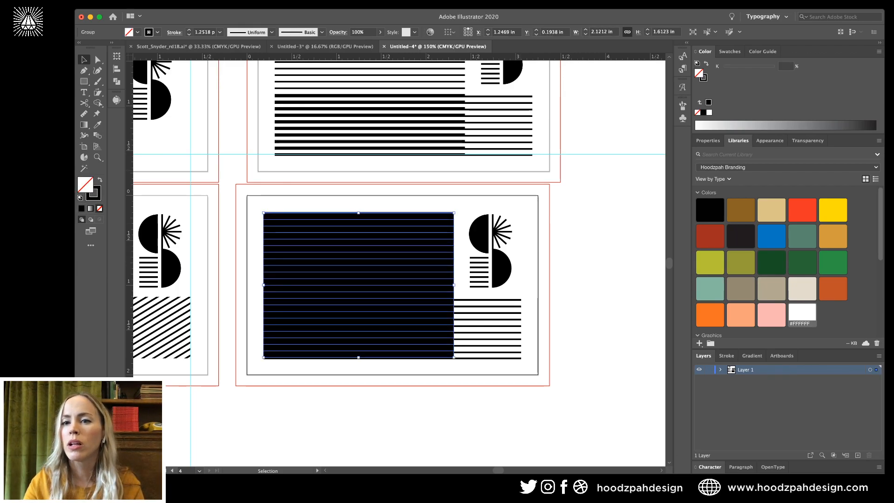
pyautogui.press('x')
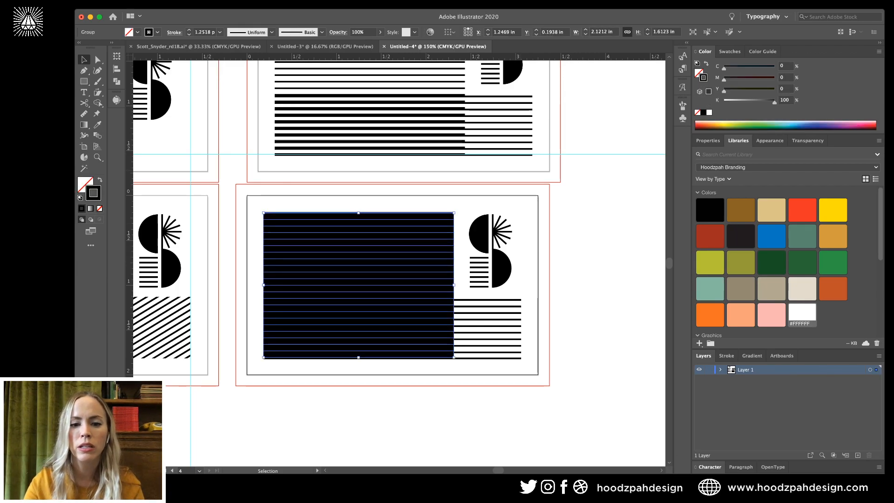
pyautogui.click(802, 314)
pyautogui.press('super+shift+a')
pyautogui.press('super+minus')
pyautogui.press('super+minus')
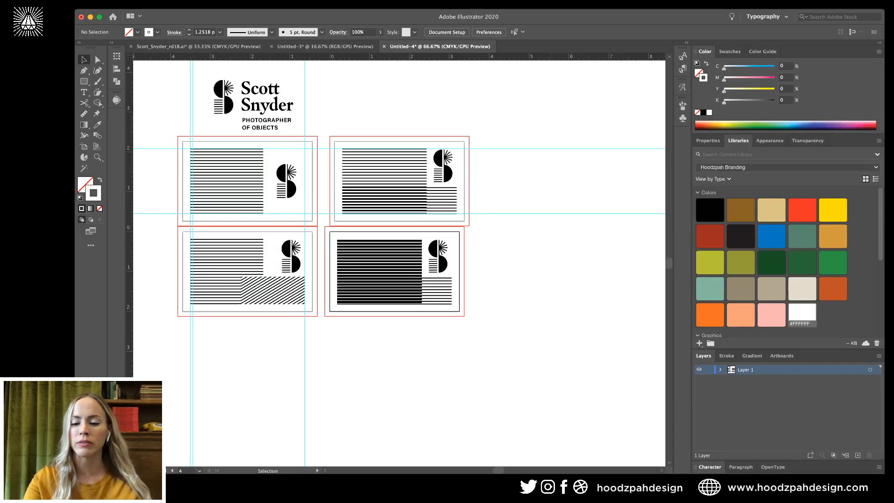
pyautogui.press('super+plus')
pyautogui.press('super+plus')
pyautogui.press('super+plus')
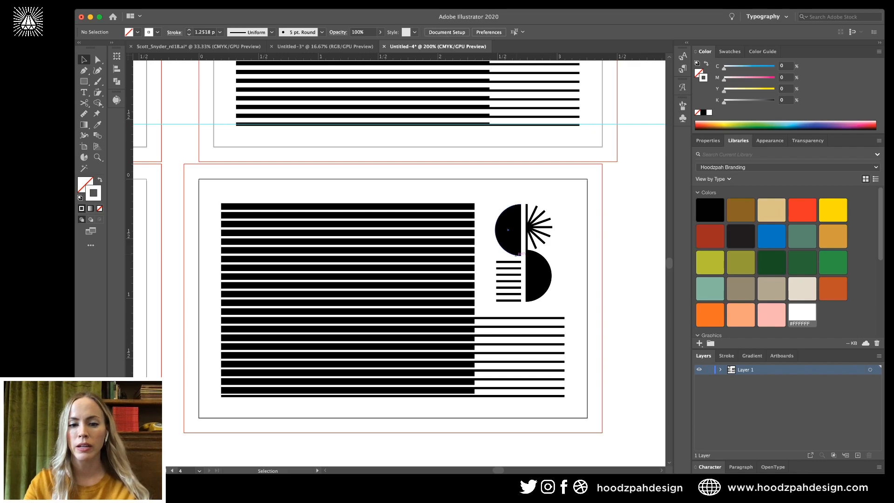
pyautogui.click(468, 272)
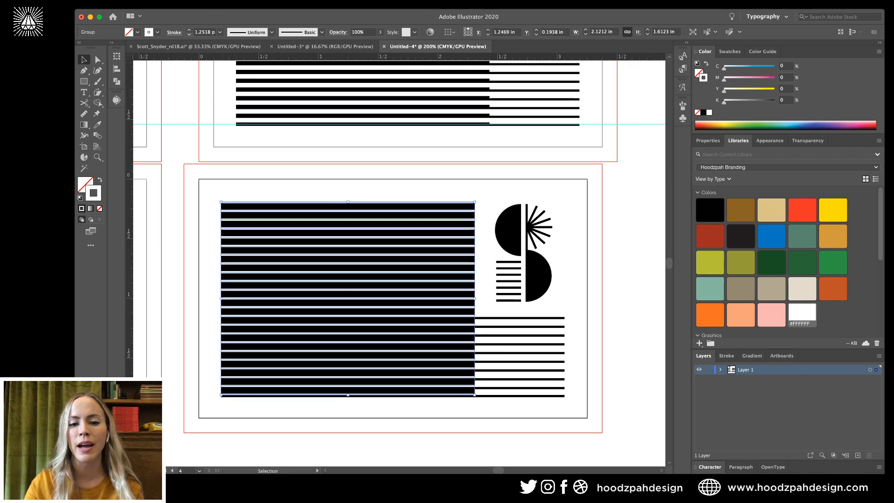
pyautogui.press('super+shift+a')
pyautogui.press('super+minus')
pyautogui.press('super+minus')
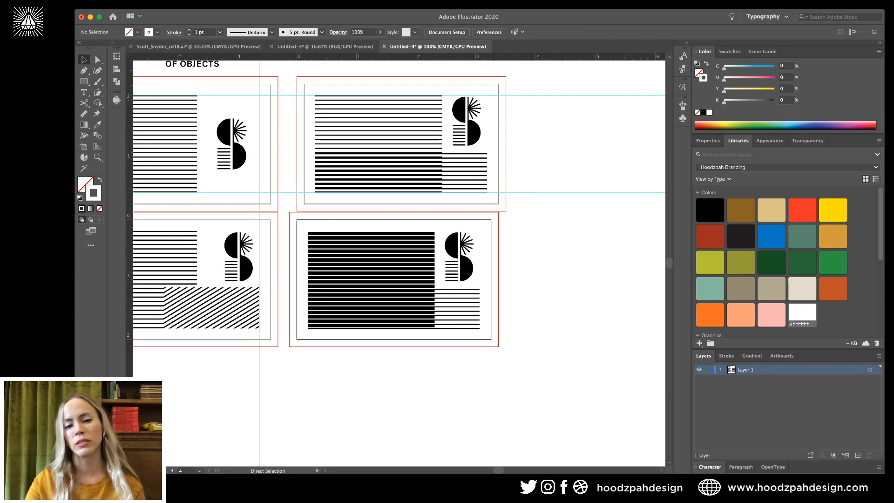
pyautogui.press('super+minus')
pyautogui.click(379, 273)
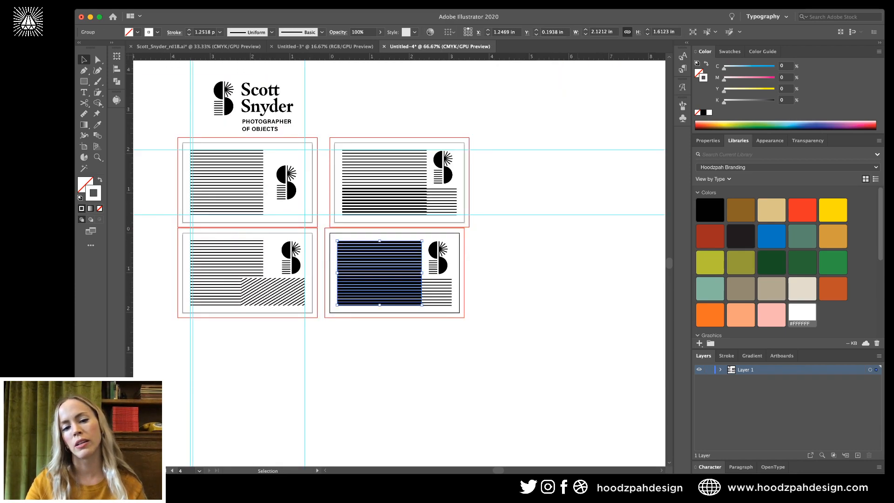
pyautogui.press('super+shift+a')
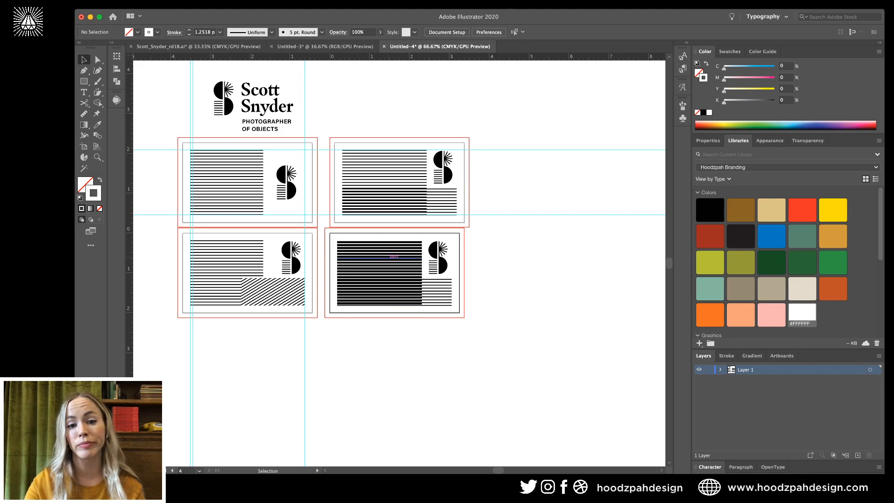
# Set the fourth card's lower stripes to a 2 pt stroke weight.
pyautogui.click(436, 288)
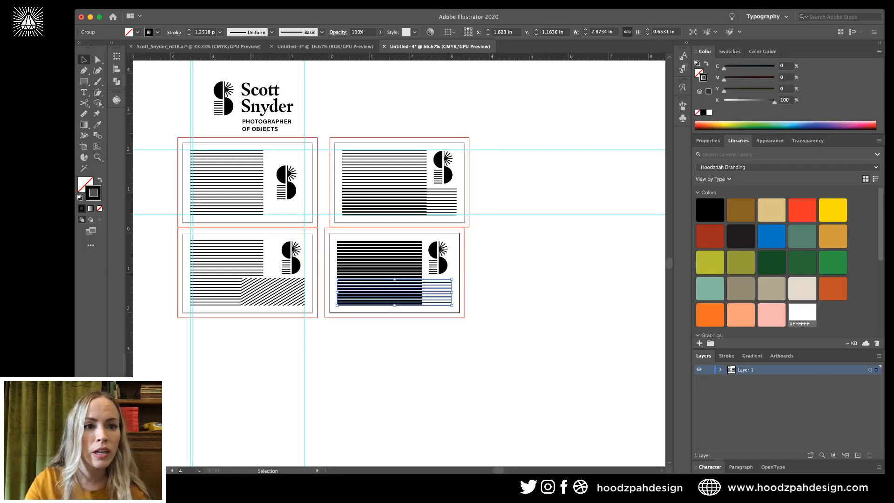
pyautogui.click(189, 31)
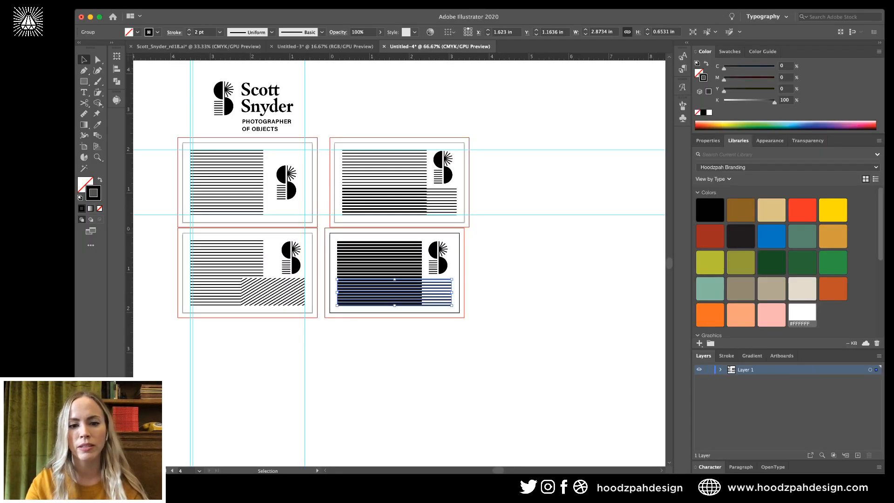
pyautogui.click(541, 275)
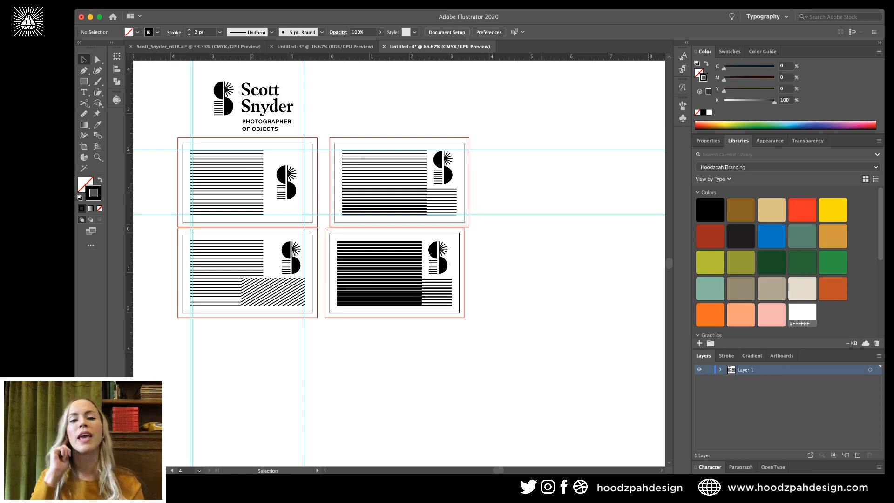
pyautogui.press('a')
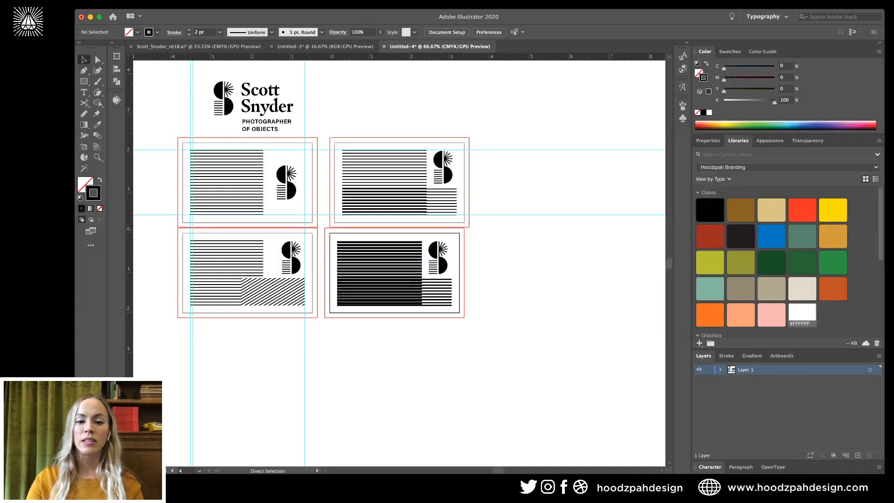
pyautogui.press('super+plus')
pyautogui.press('super+plus')
pyautogui.press('super+minus')
pyautogui.press('super+minus')
pyautogui.hscroll(-2, 399, 263)
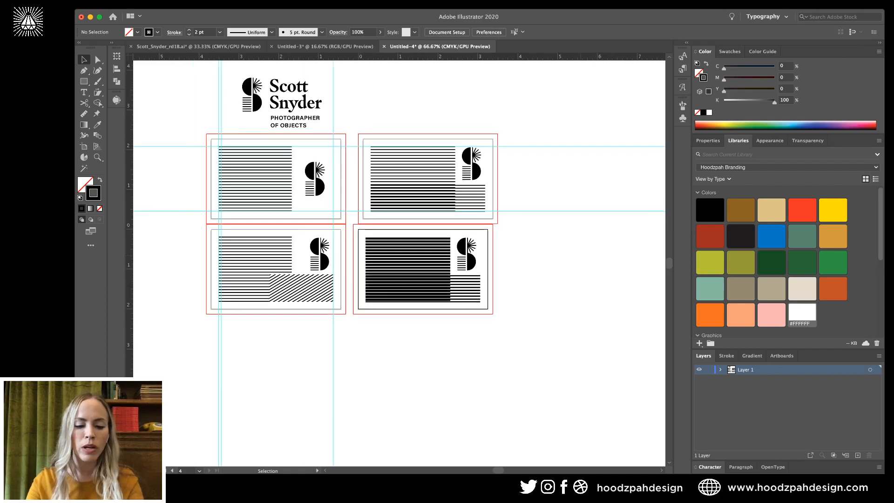
pyautogui.press('a')
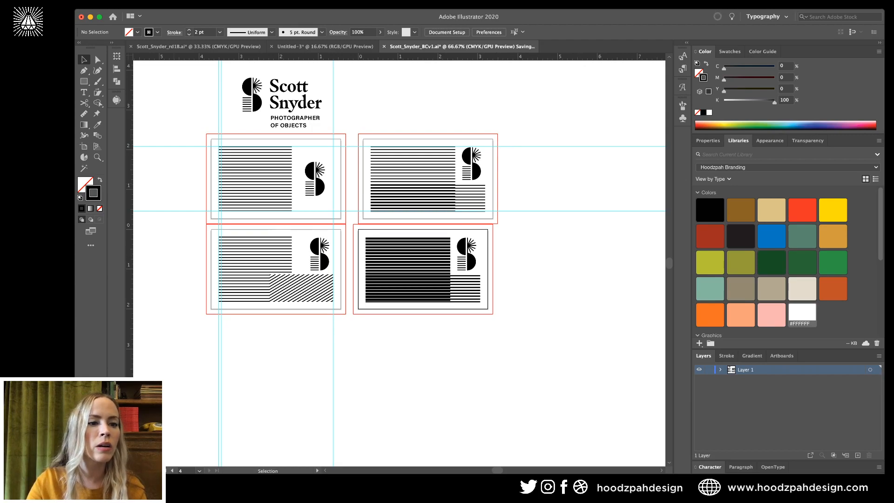
# Drag the first card's artboard down to make a fifth card below the others.
pyautogui.hotkey('shift', 'o')
pyautogui.moveTo(276, 178); pyautogui.dragTo(276, 385)
pyautogui.press('Escape')
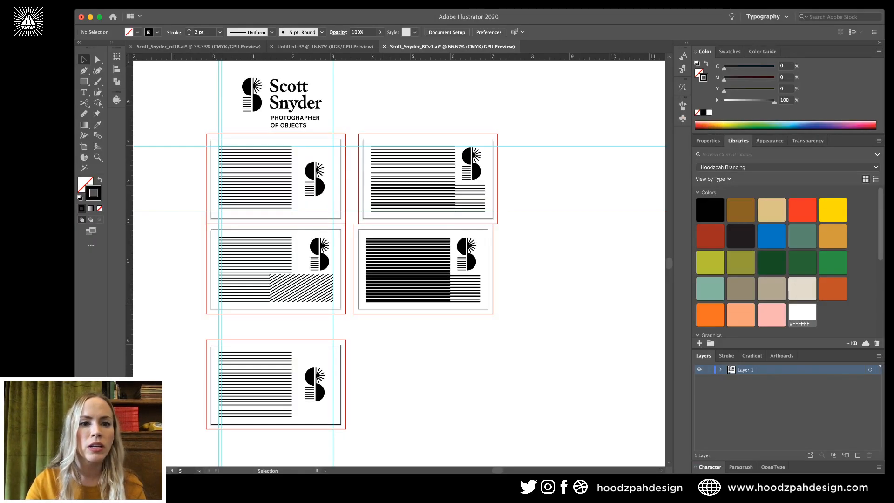
pyautogui.click(325, 46)
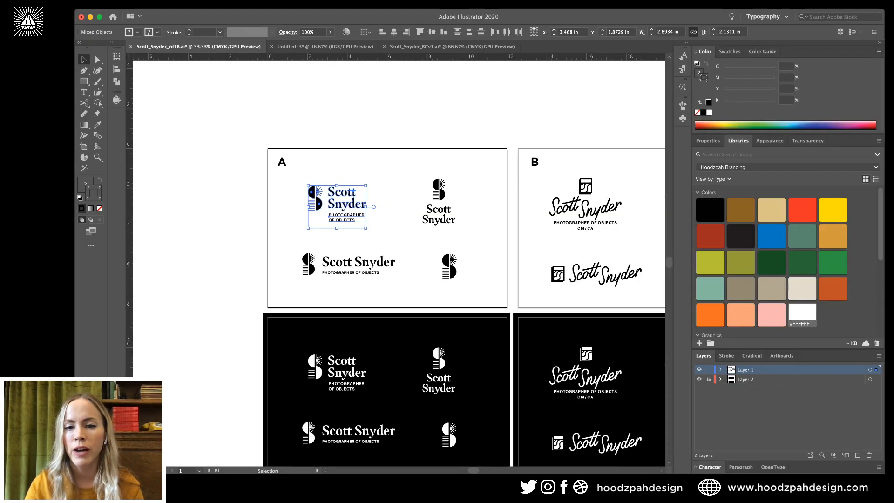
pyautogui.press('super+shift+a')
pyautogui.hscroll(5, 399, 263)
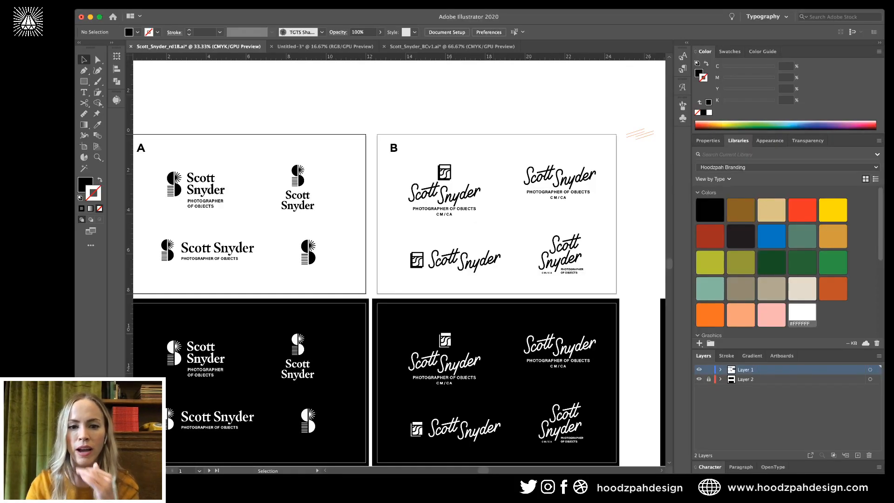
pyautogui.click(445, 191)
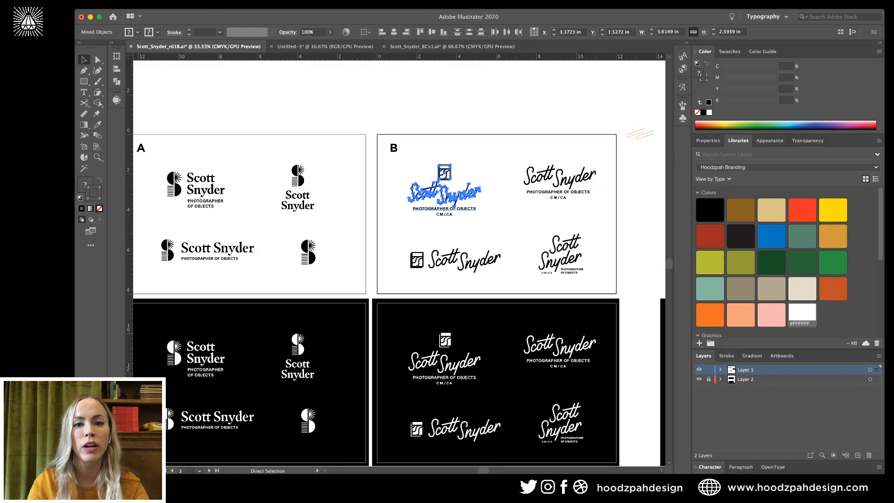
pyautogui.click(452, 47)
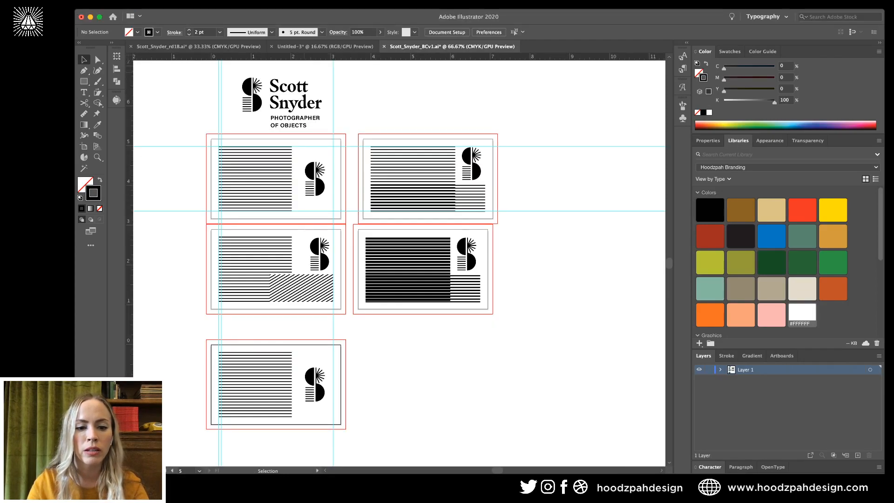
# Replace the bottom card's stripes and logo with the pasted script lockup, grouped.
pyautogui.moveTo(197, 331); pyautogui.dragTo(332, 412)
pyautogui.press('Delete')
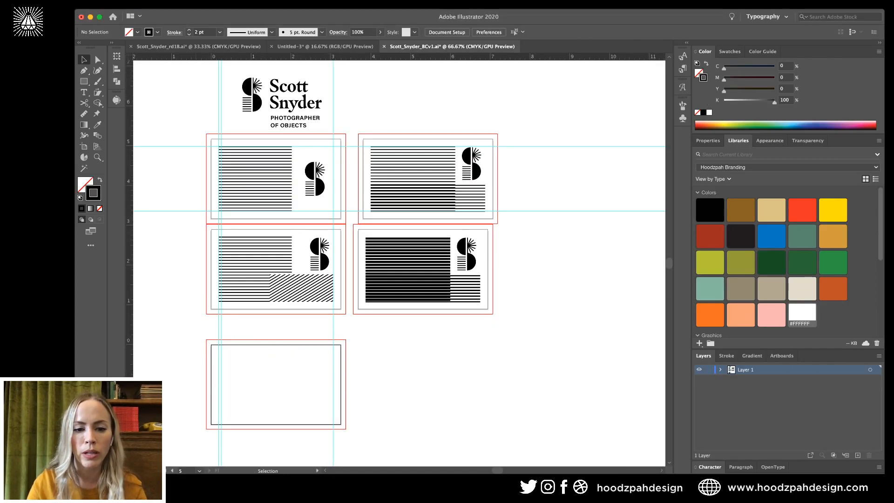
pyautogui.press('super+v')
pyautogui.click(409, 231)
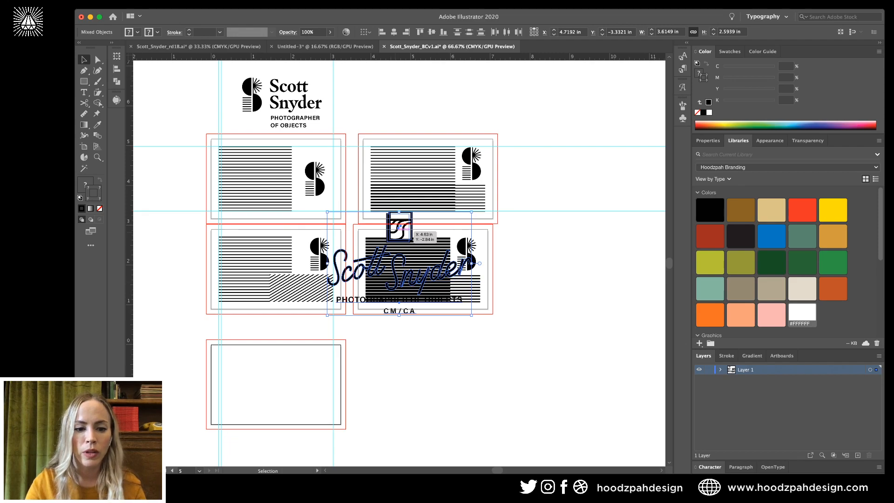
pyautogui.moveTo(409, 230)
pyautogui.mouseDown()
pyautogui.moveTo(309, 352)
pyautogui.moveTo(279, 332)
pyautogui.moveTo(279, 351)
pyautogui.mouseUp()
pyautogui.press('super+g')
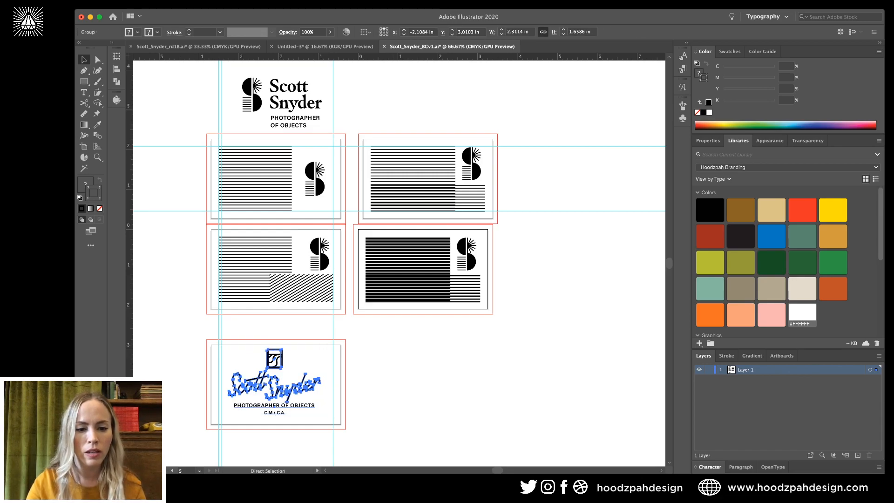
# Centre the lockup horizontally and vertically on the card and shrink it to about 1.95 in wide.
pyautogui.click(370, 390)
pyautogui.click(293, 384)
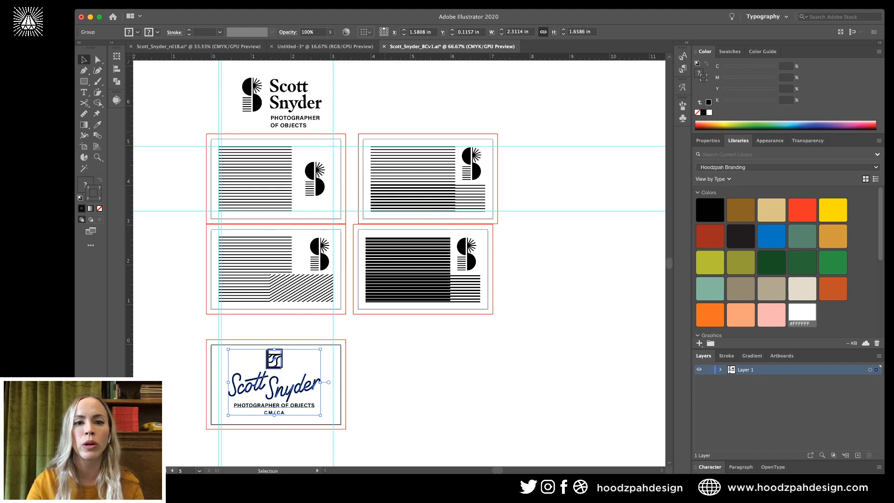
pyautogui.click(364, 32)
pyautogui.click(394, 32)
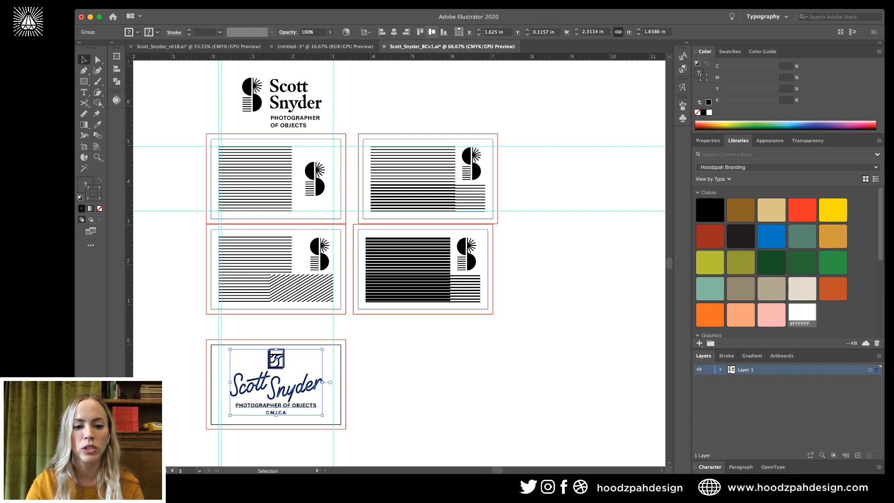
pyautogui.click(431, 32)
pyautogui.moveTo(322, 384)
pyautogui.mouseDown()
pyautogui.moveTo(338, 385)
pyautogui.moveTo(307, 389)
pyautogui.mouseUp()
pyautogui.press('super+shift+a')
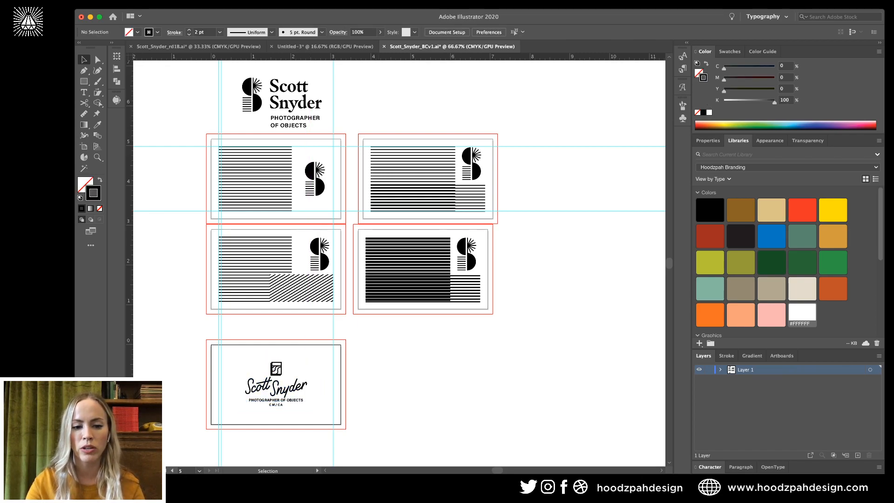
pyautogui.press('super+equal')
pyautogui.press('super+equal')
pyautogui.scroll(-5, 400, 261)
pyautogui.hscroll(-4, 400, 261)
# Scale the lockup group up slightly about its centre.
pyautogui.click(340, 340)
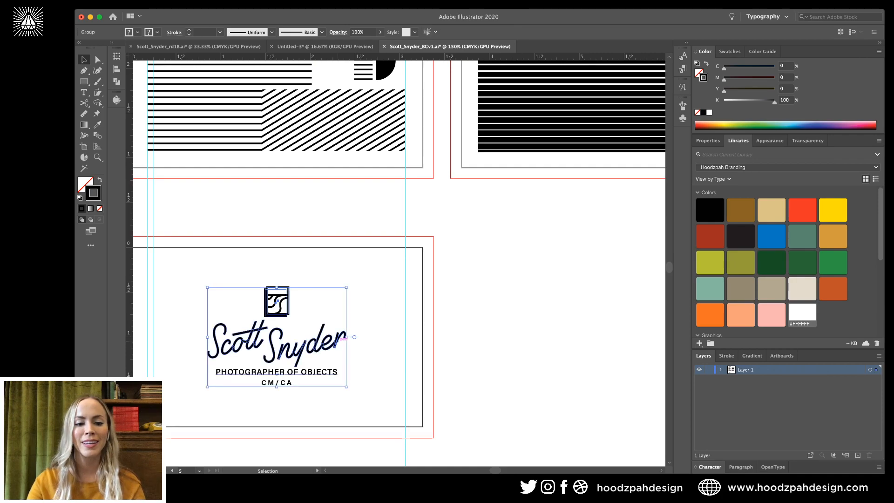
pyautogui.moveTo(277, 387); pyautogui.dragTo(279, 392)
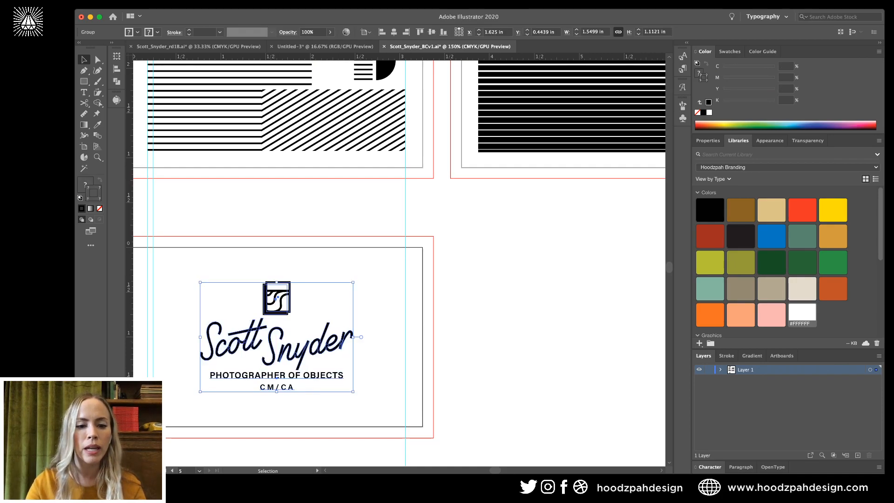
pyautogui.press('super+shift+a')
# Inspect the tagline's PHOTOGRAPHER OF OBJECTS and CM/CA lines in the lockup.
pyautogui.press('a')
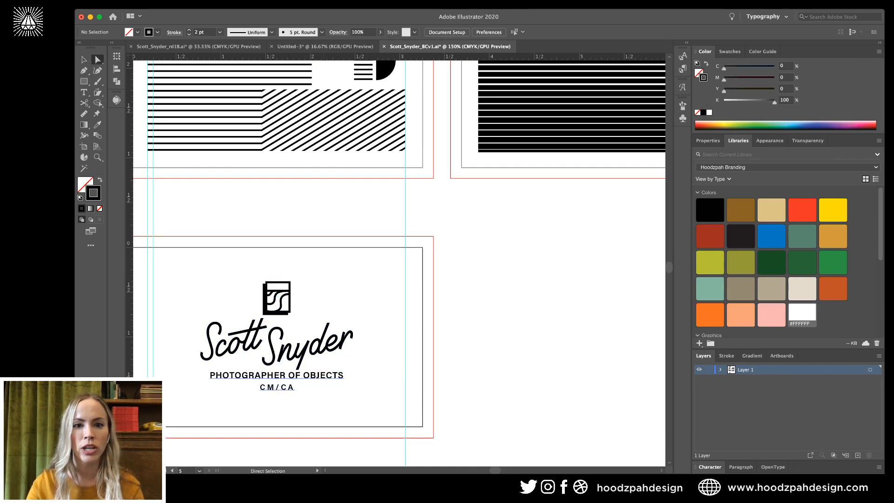
pyautogui.click(277, 376)
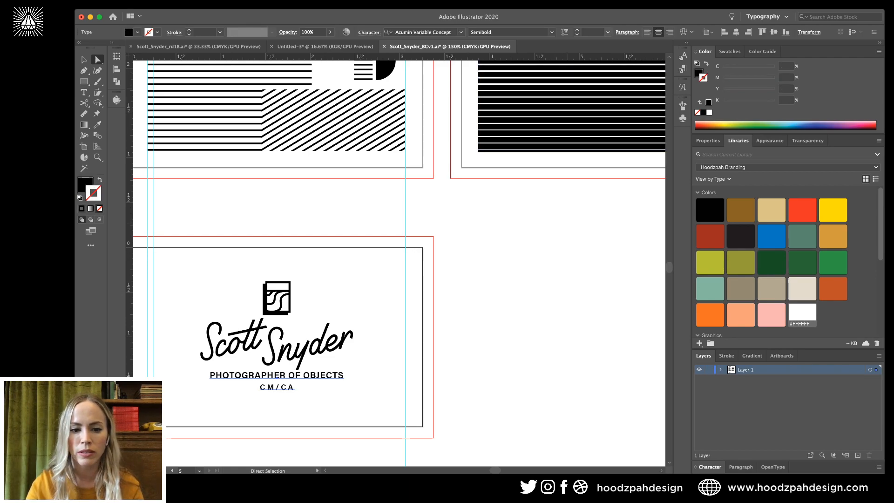
pyautogui.tripleClick(277, 376)
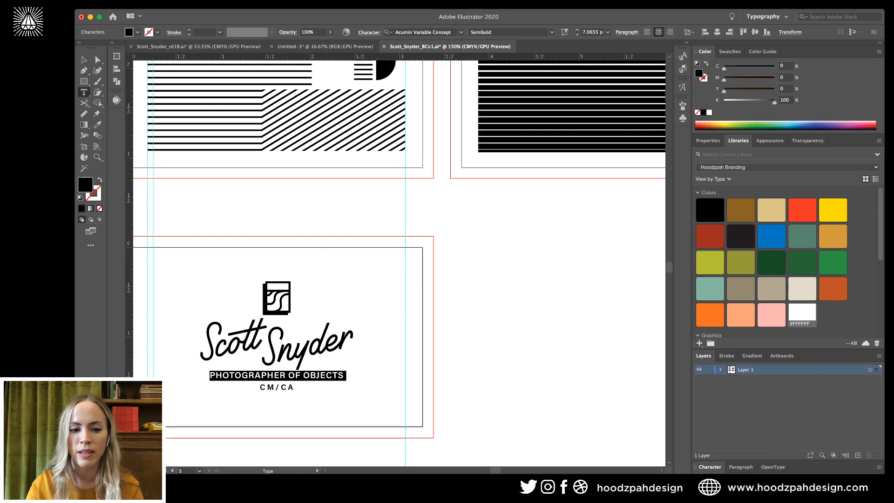
pyautogui.click(277, 387)
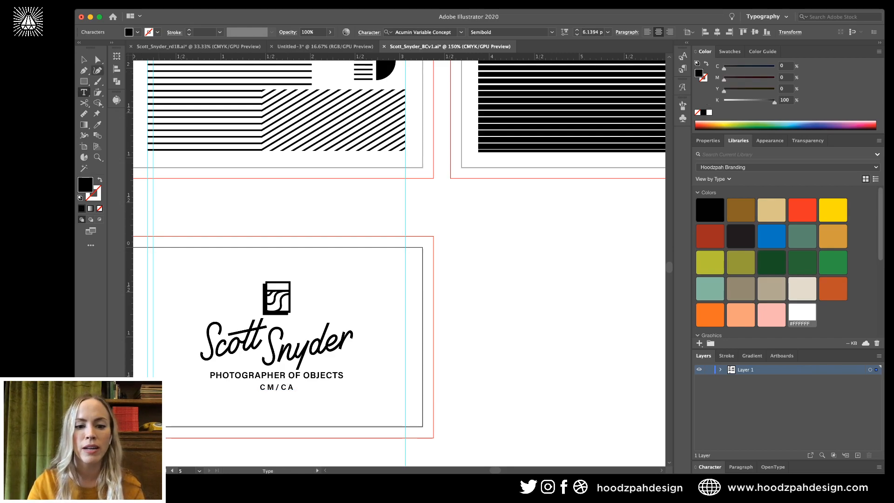
pyautogui.press('Escape')
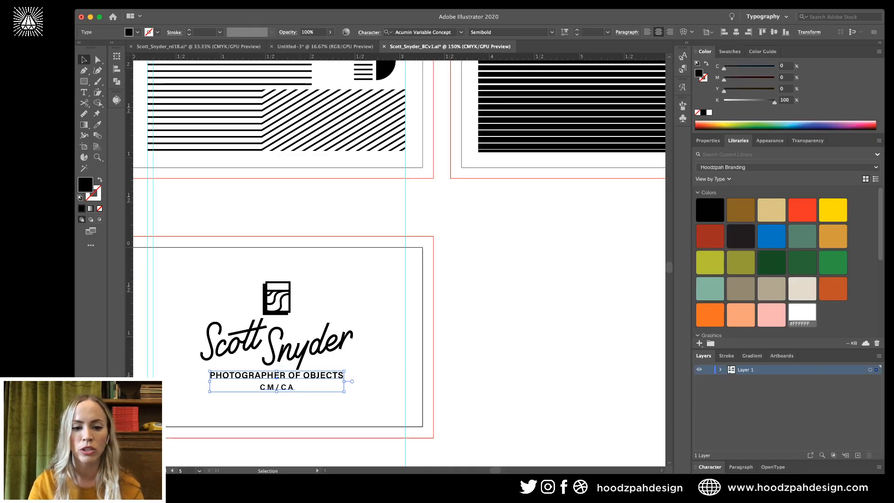
pyautogui.press('super+shift+a')
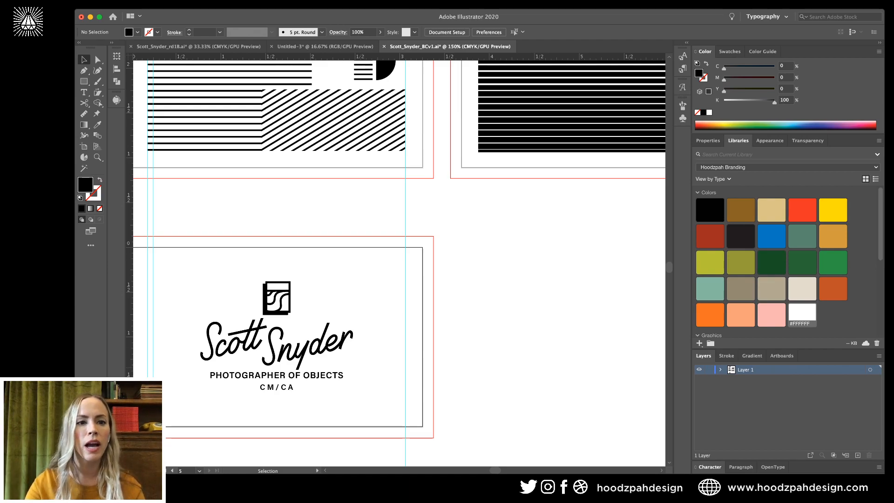
# Zoom out, deselect the option B lockup and save the rd1B logo rounds file.
pyautogui.press('super+minus')
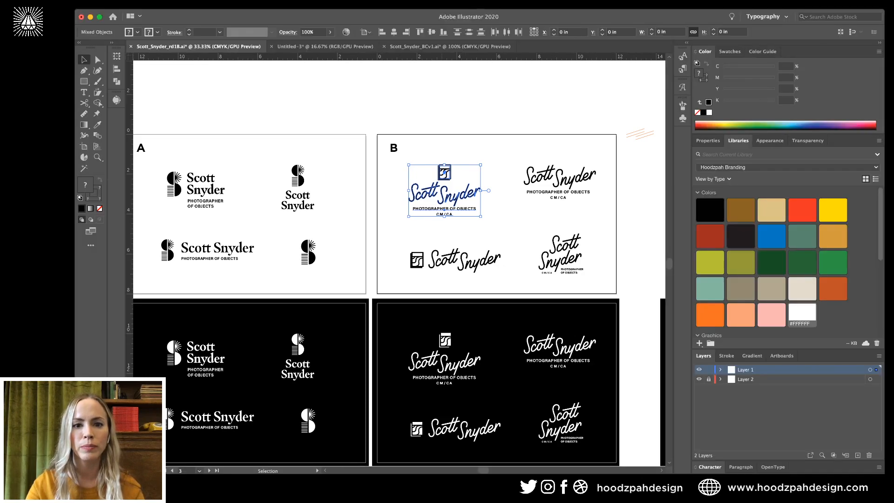
pyautogui.press('super+shift+a')
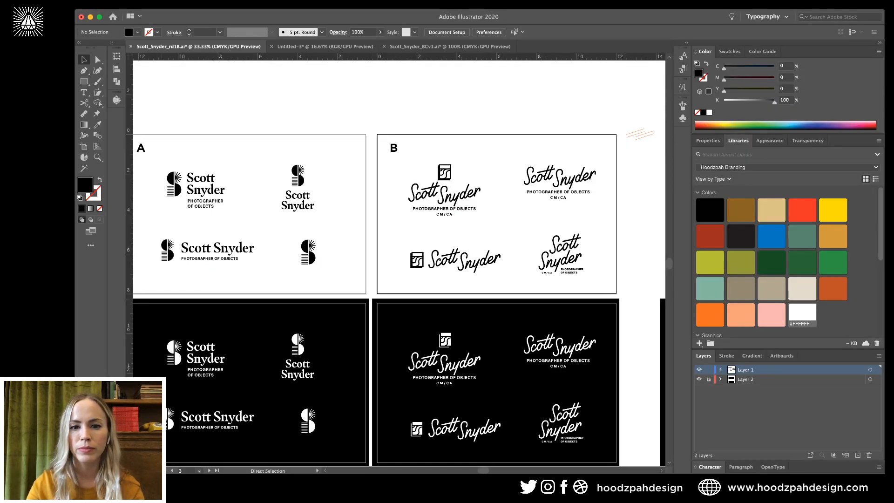
pyautogui.press('super+s')
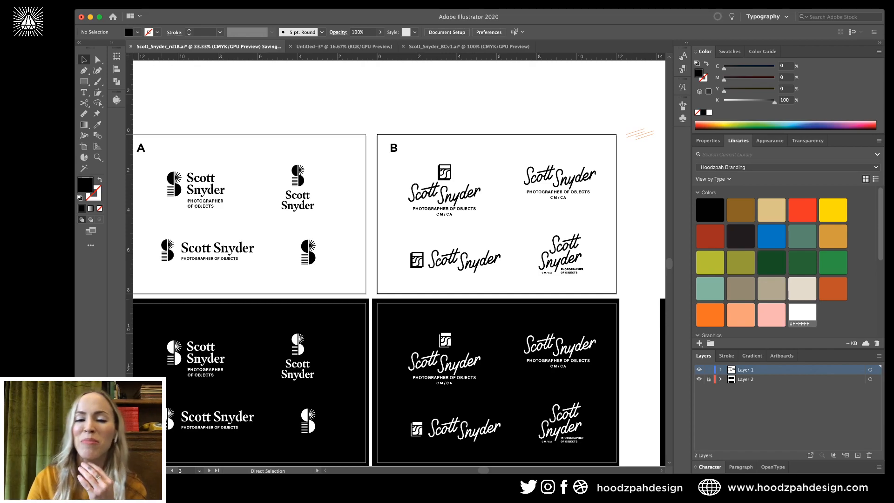
pyautogui.press('super+Tab')
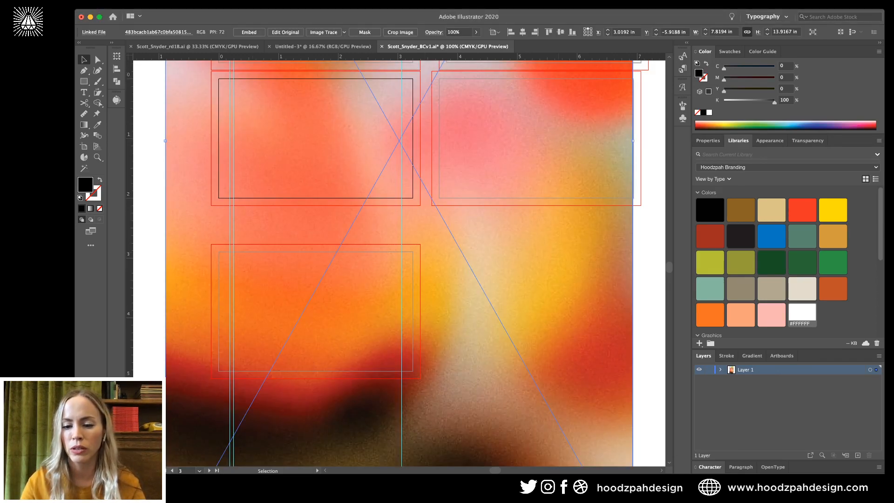
# Scale the placed blurred photo down to about 2 in wide and rotate it 90°.
pyautogui.press('a')
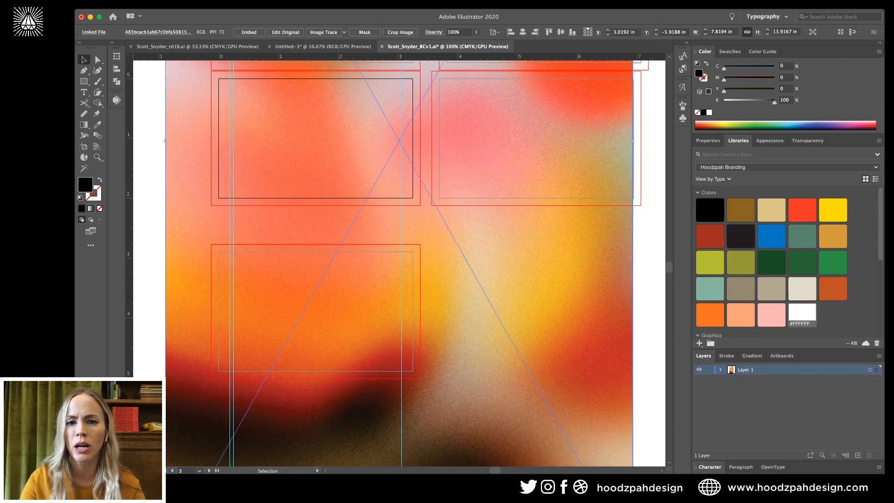
pyautogui.hotkey('ctrl', '-')
pyautogui.press('v')
pyautogui.scroll(5, 399, 260)
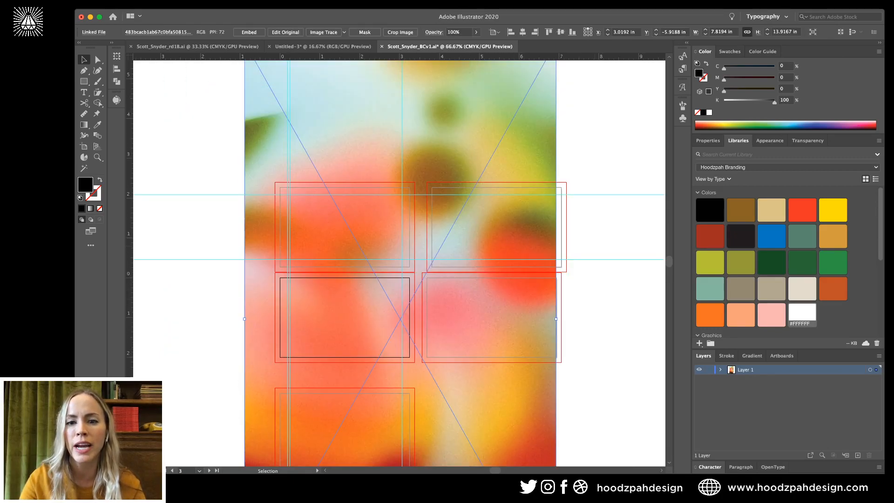
pyautogui.scroll(1, 551, 127)
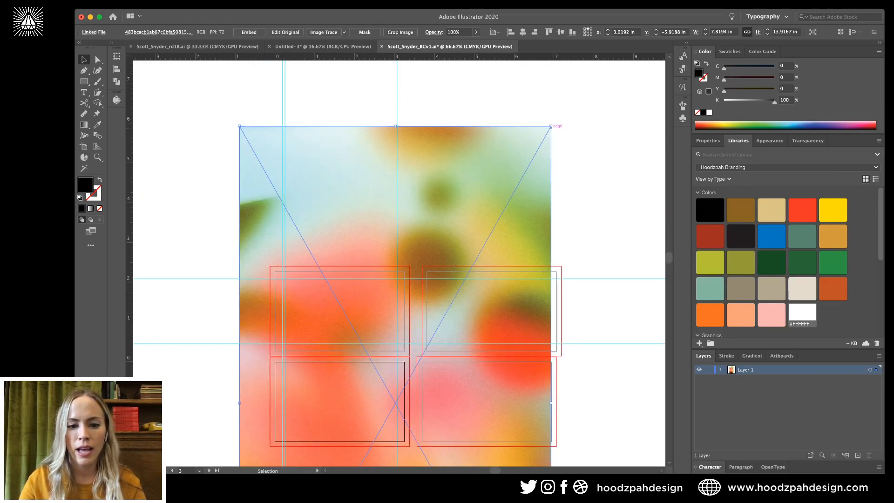
pyautogui.moveTo(551, 126); pyautogui.dragTo(434, 313)
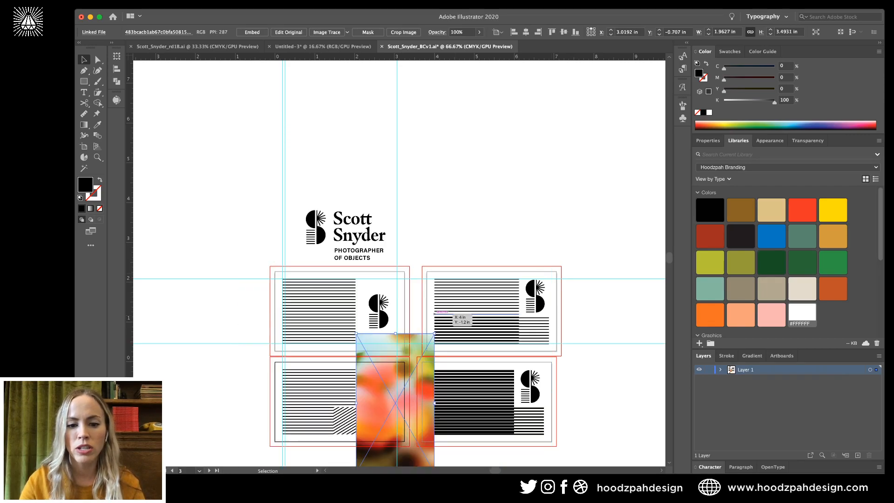
pyautogui.moveTo(437, 331); pyautogui.dragTo(489, 425)
# Move the photo onto the bottom card and stretch it to cover the card.
pyautogui.scroll(-5, 399, 261)
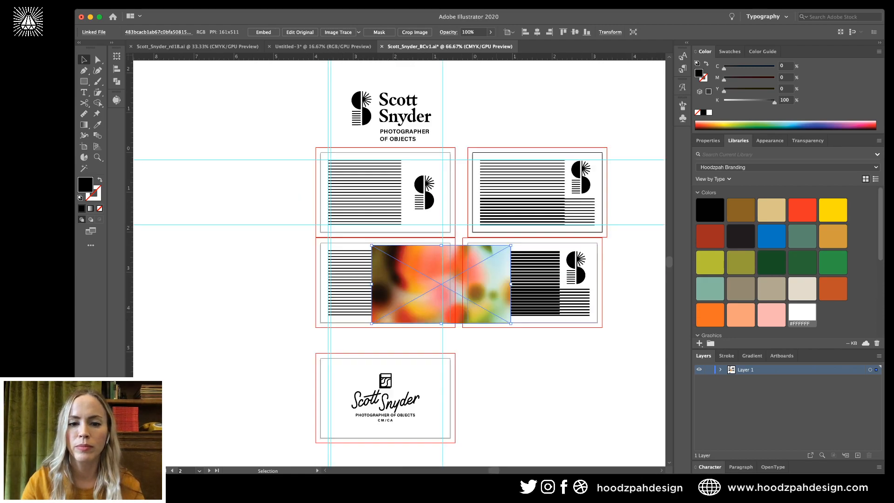
pyautogui.hscroll(-2, 399, 261)
pyautogui.scroll(-1, 399, 262)
pyautogui.press('super+shift+a')
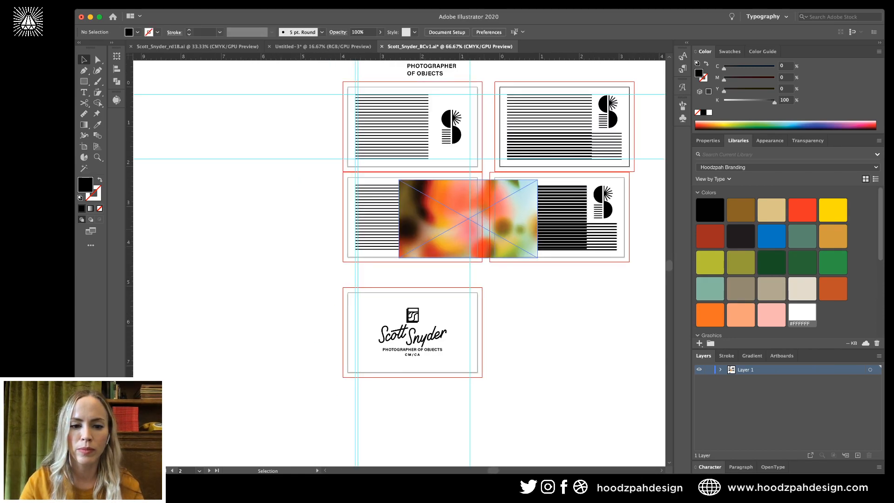
pyautogui.moveTo(467, 218)
pyautogui.mouseDown()
pyautogui.moveTo(412, 305)
pyautogui.moveTo(413, 325)
pyautogui.mouseUp()
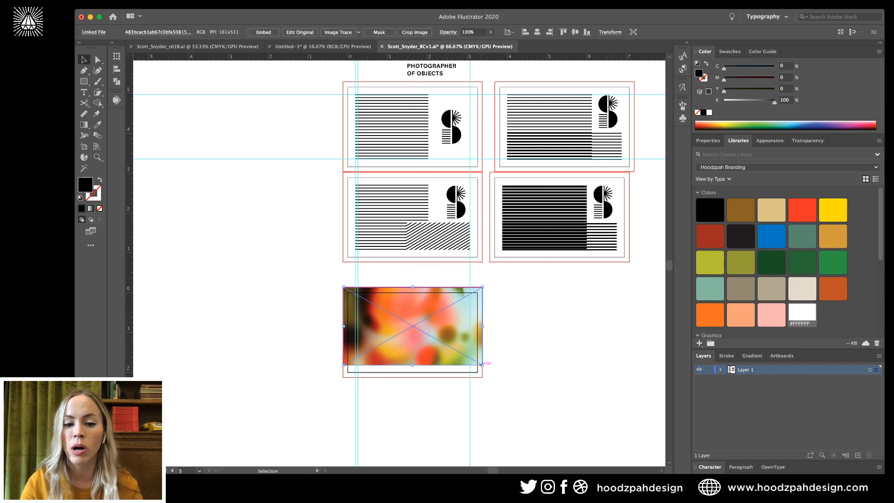
pyautogui.moveTo(482, 364); pyautogui.dragTo(501, 376)
pyautogui.press('super+equal')
pyautogui.press('super+equal')
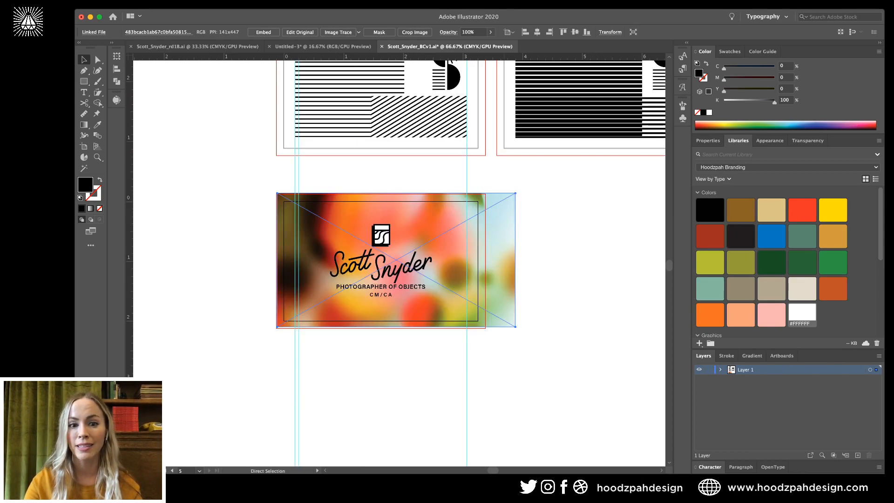
pyautogui.press('super+shift+a')
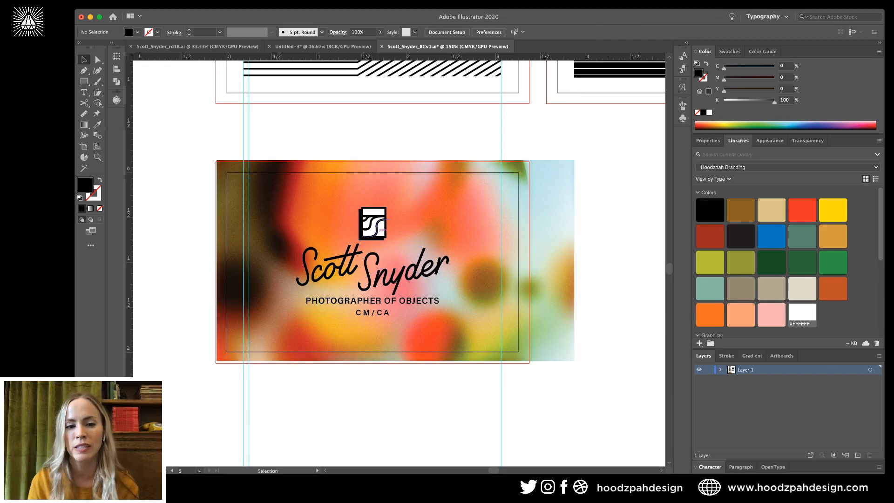
# Shift the blurred background photo slightly right and down, then nudge it two steps left.
pyautogui.click(376, 227)
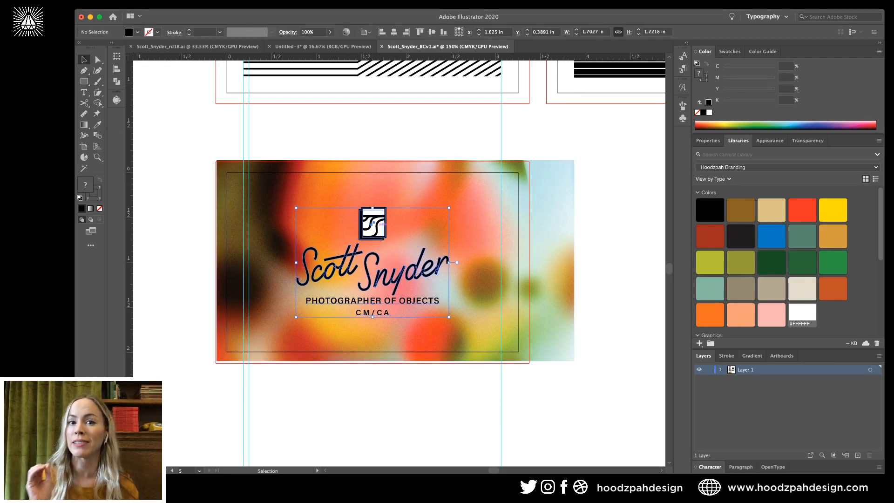
pyautogui.click(465, 219)
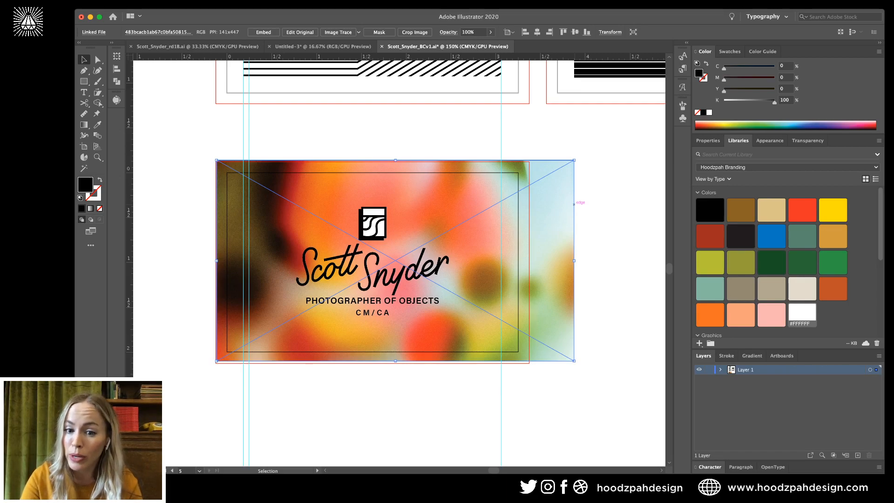
pyautogui.moveTo(574, 211); pyautogui.dragTo(576, 214)
pyautogui.press('super+shift+a')
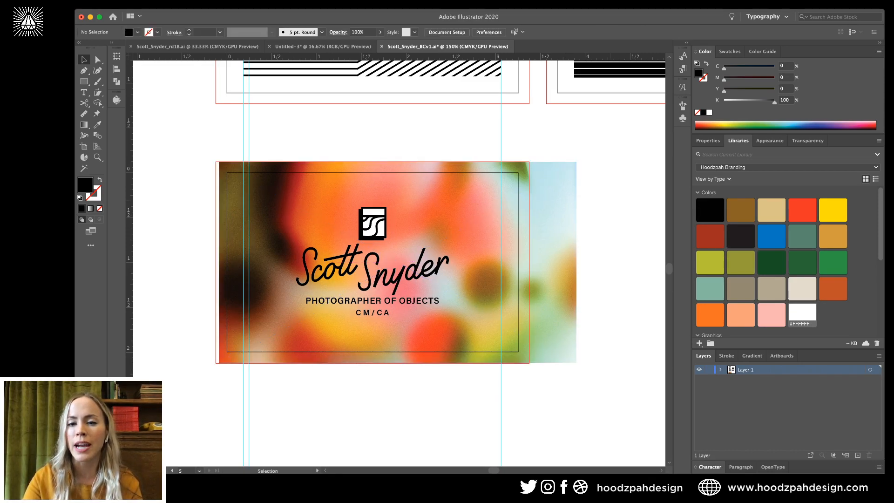
pyautogui.click(549, 219)
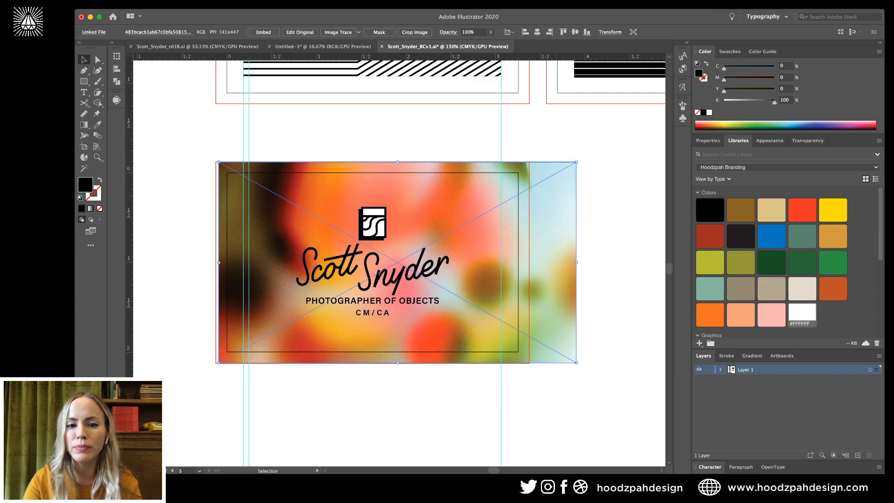
pyautogui.press('Left')
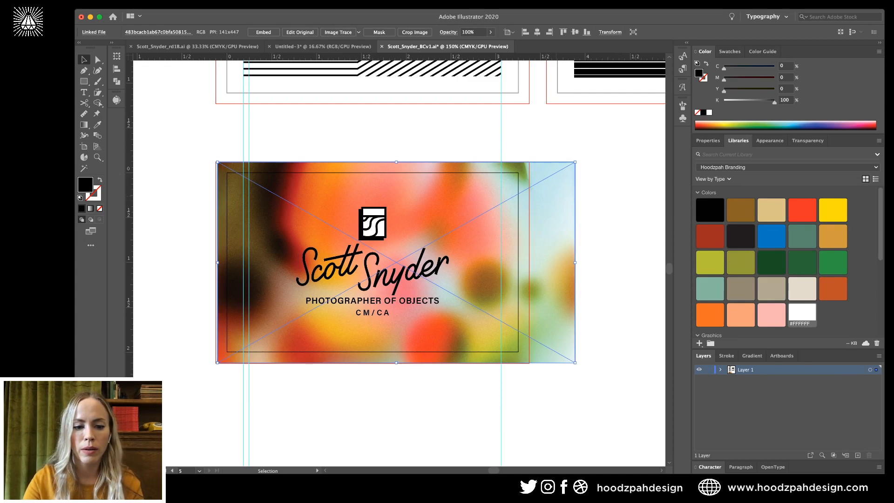
pyautogui.press('Left')
pyautogui.press('super+shift+a')
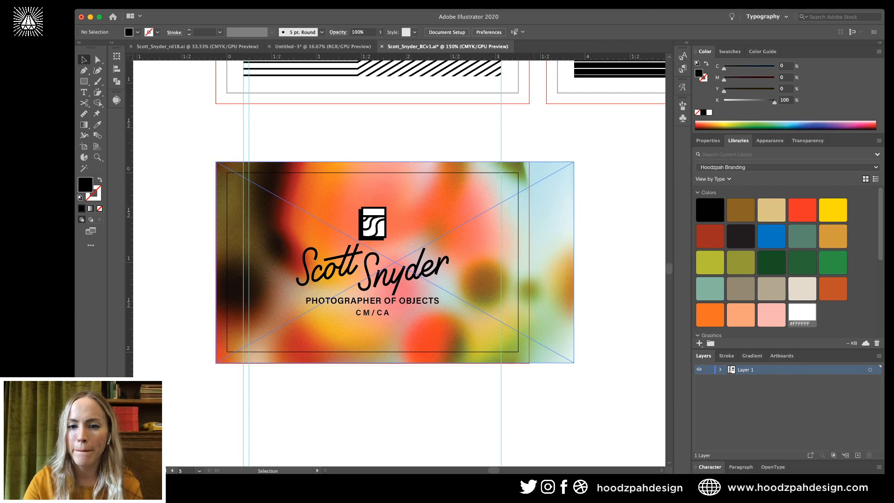
pyautogui.click(475, 228)
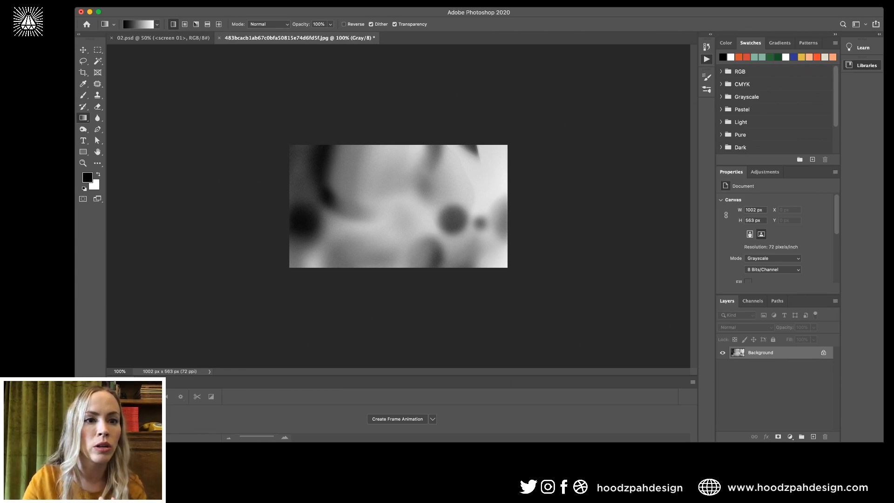
# Convert the grayscale photo to a Halftone Screen bitmap and zoom in to inspect the dots.
pyautogui.press('super+Tab')
pyautogui.press('super+Tab')
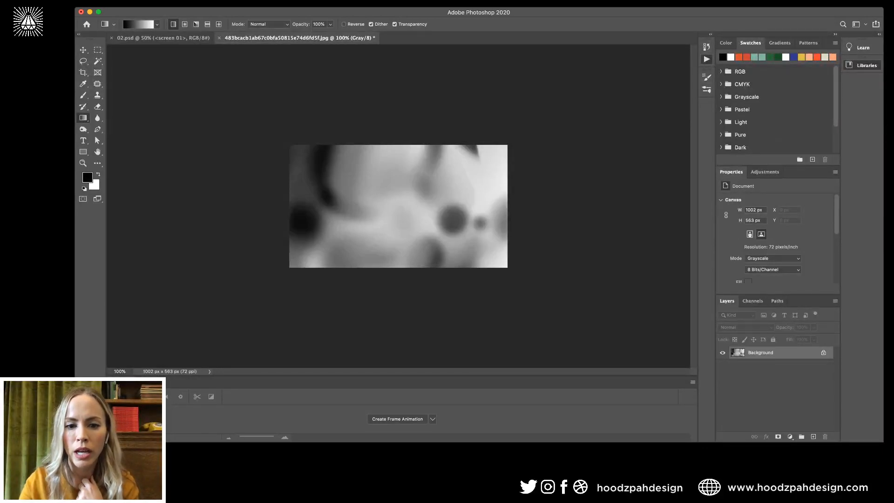
pyautogui.press('super+shift+s')
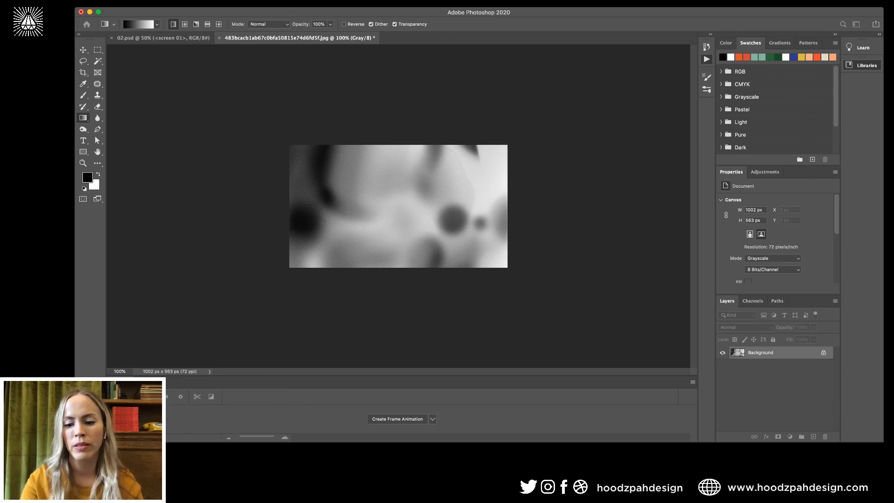
pyautogui.press('Return')
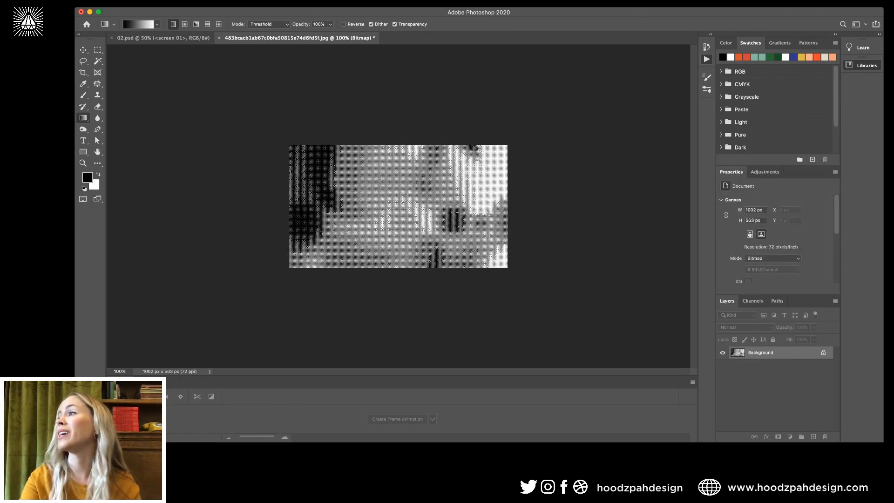
pyautogui.press('super+plus')
pyautogui.press('super+plus')
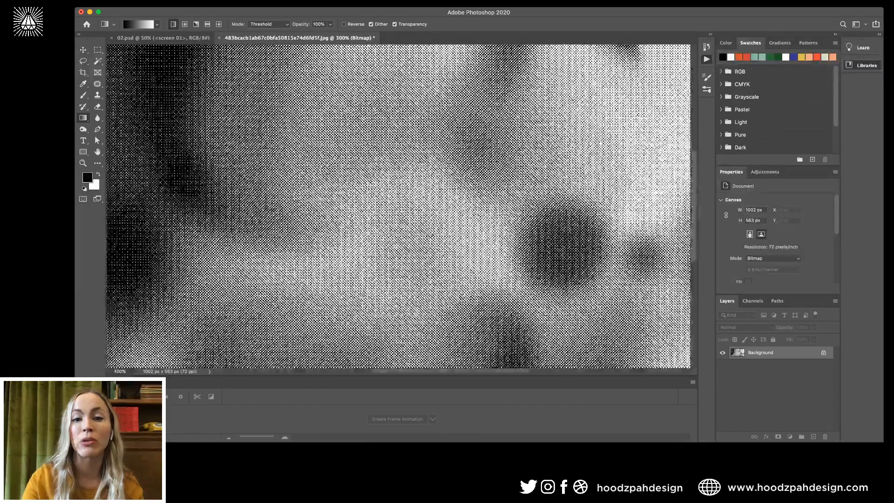
pyautogui.press('super+minus')
pyautogui.press('super+minus')
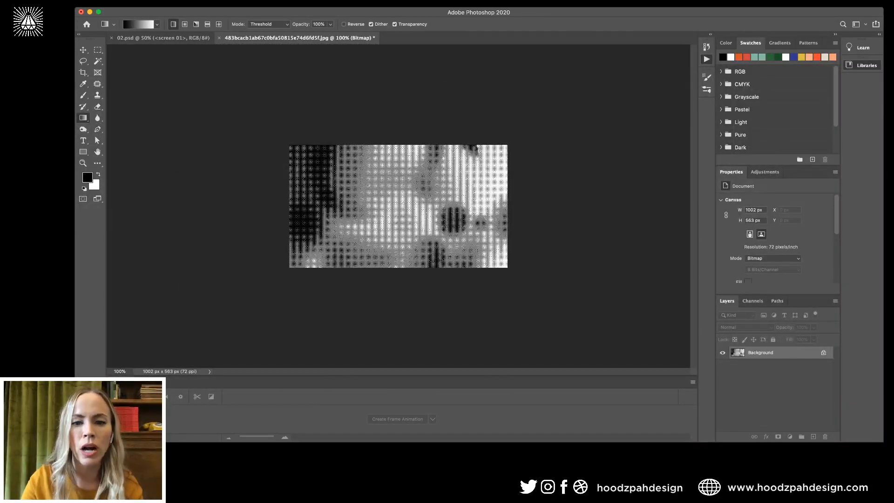
pyautogui.press('super+plus')
pyautogui.press('super+plus')
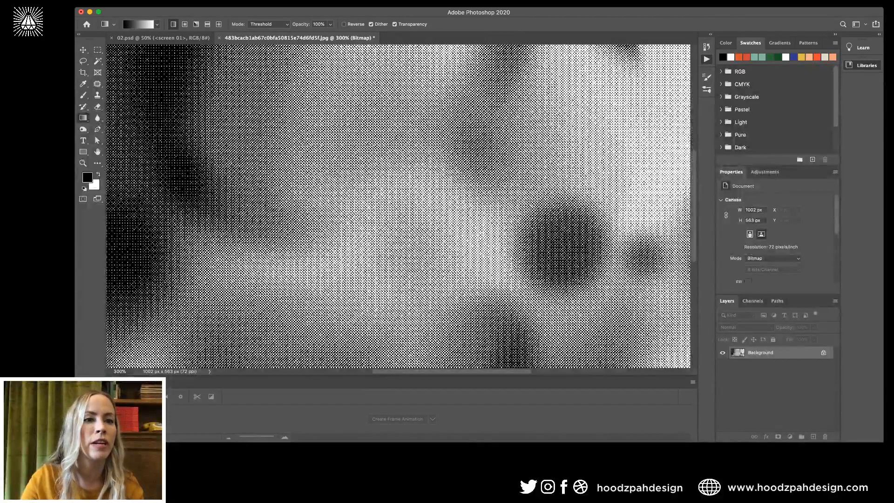
# Save the halftone as bokey_BW.bmp, then close it and the 02.psd document.
pyautogui.press('f')
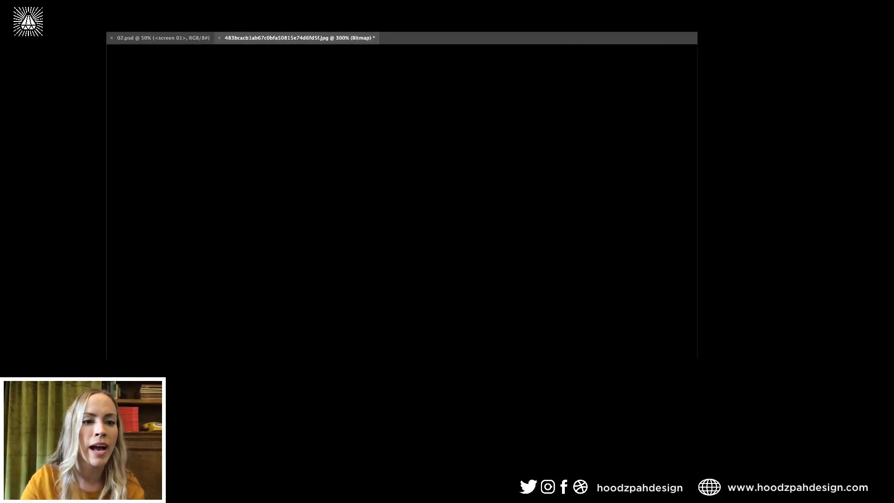
pyautogui.press('f')
pyautogui.press('super+1')
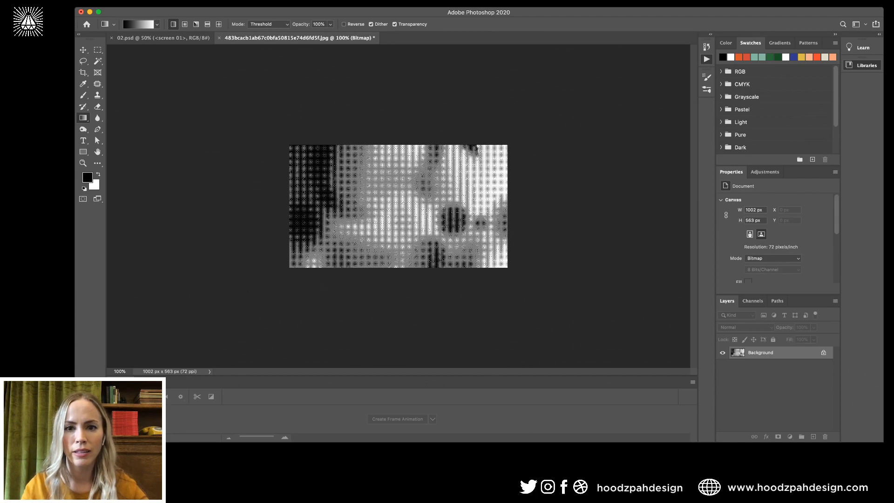
pyautogui.press('f')
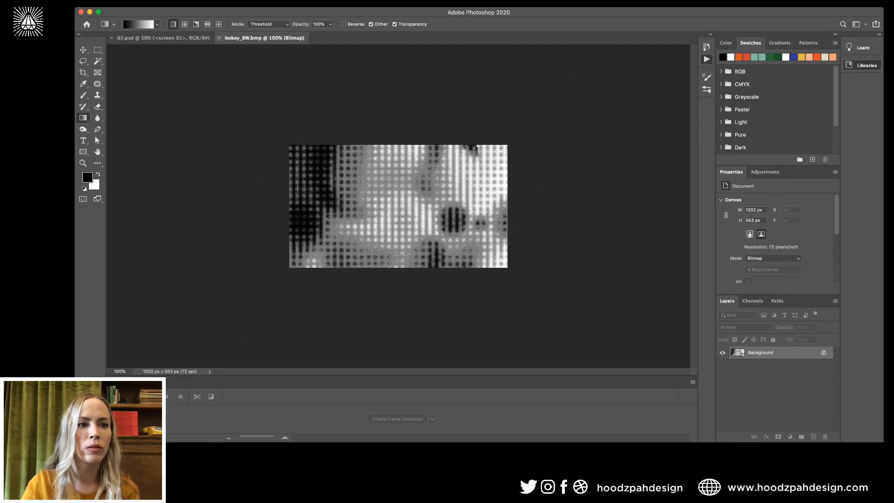
pyautogui.click(219, 37)
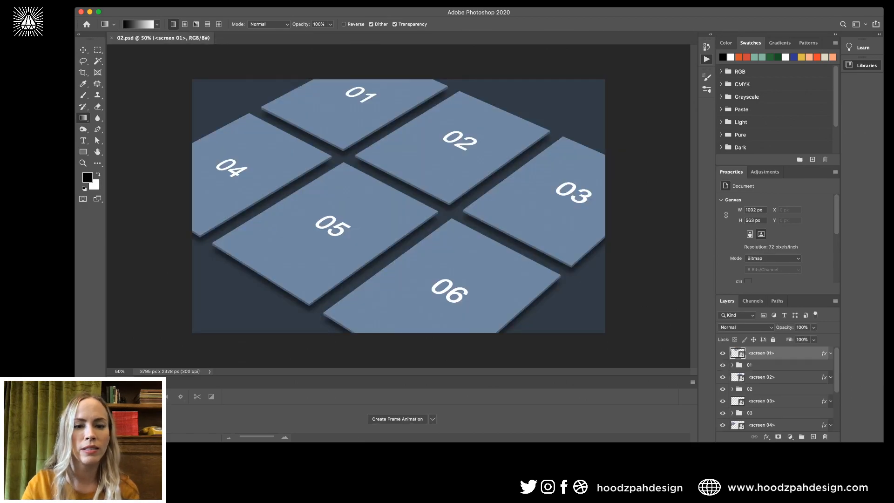
pyautogui.click(81, 12)
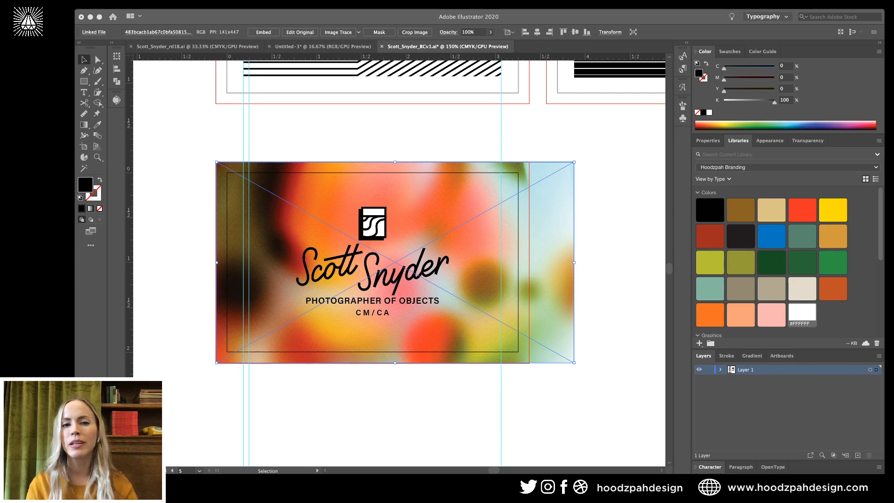
# Back in Illustrator, clear the photo selection and place bokey_BW.bmp on the card artboard.
pyautogui.press('super+Tab')
pyautogui.press('super+v')
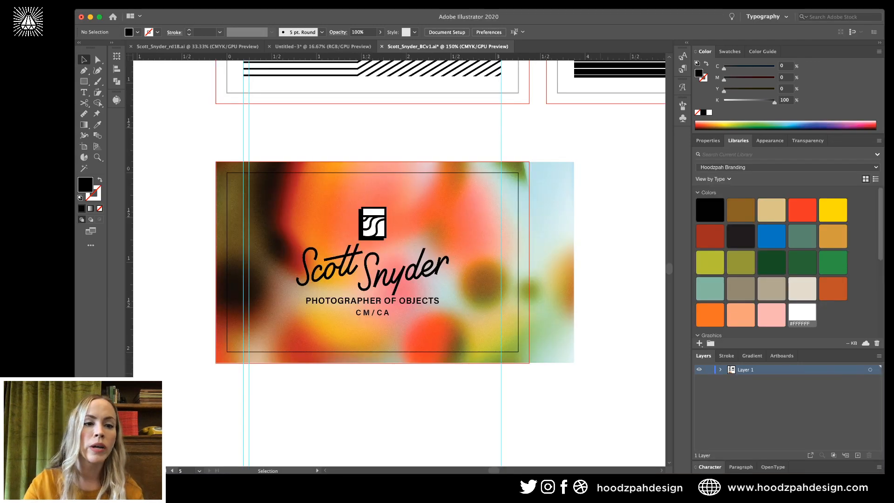
pyautogui.click(484, 223)
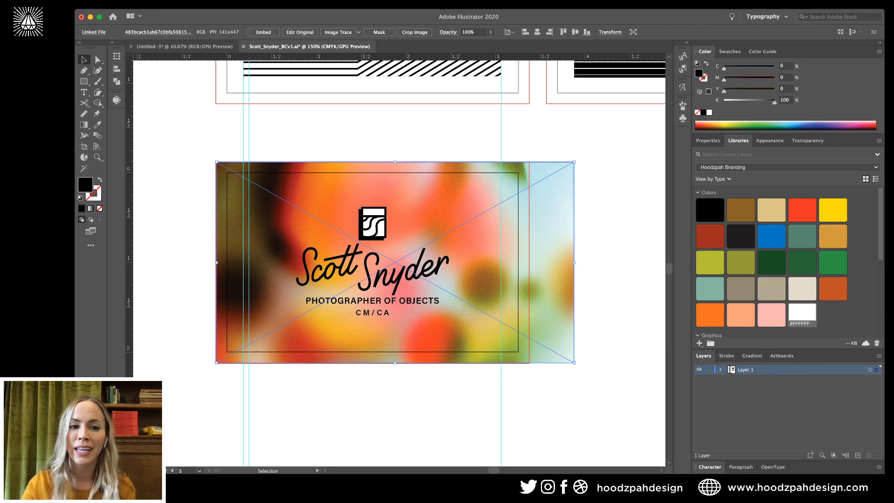
pyautogui.press('super+shift+a')
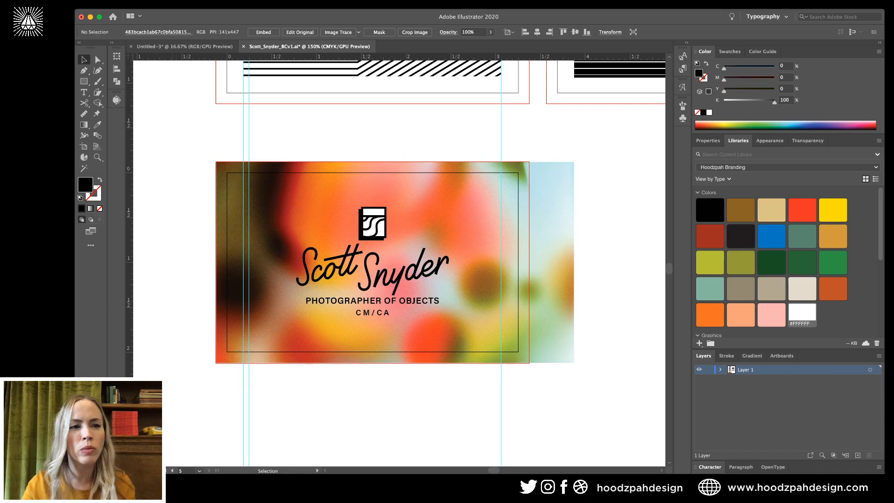
pyautogui.click(474, 223)
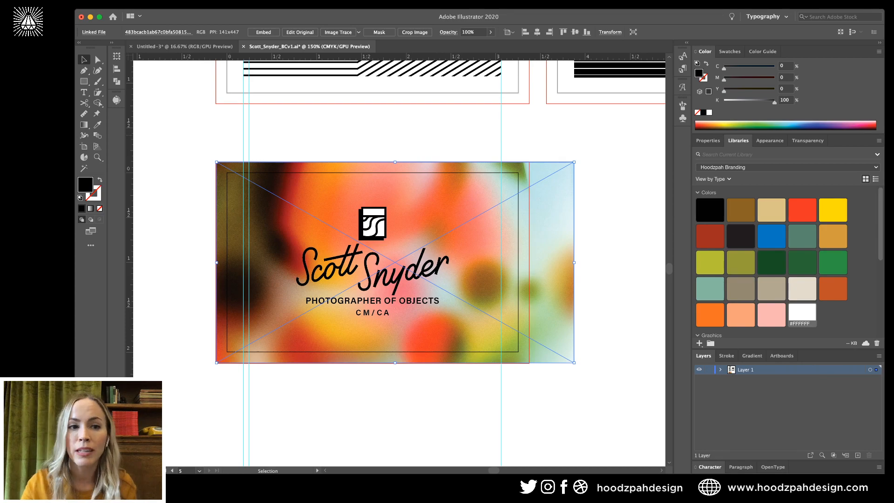
pyautogui.click(426, 138)
pyautogui.click(433, 191)
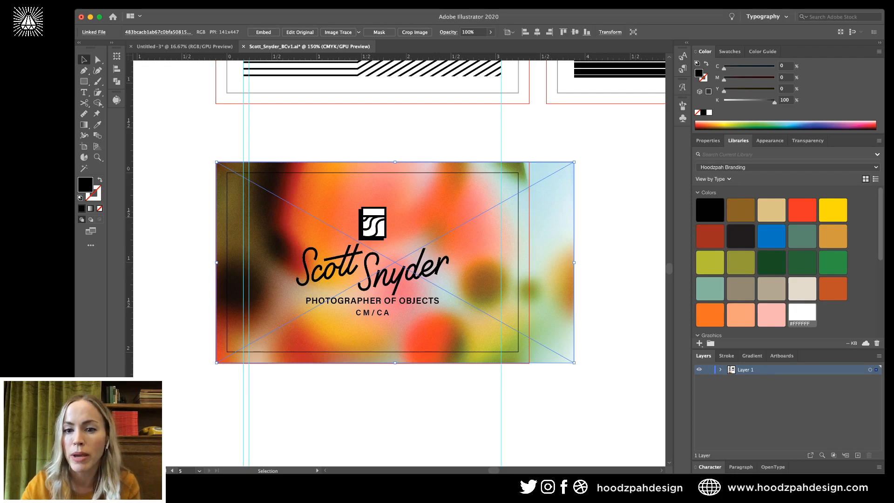
pyautogui.press('super+2')
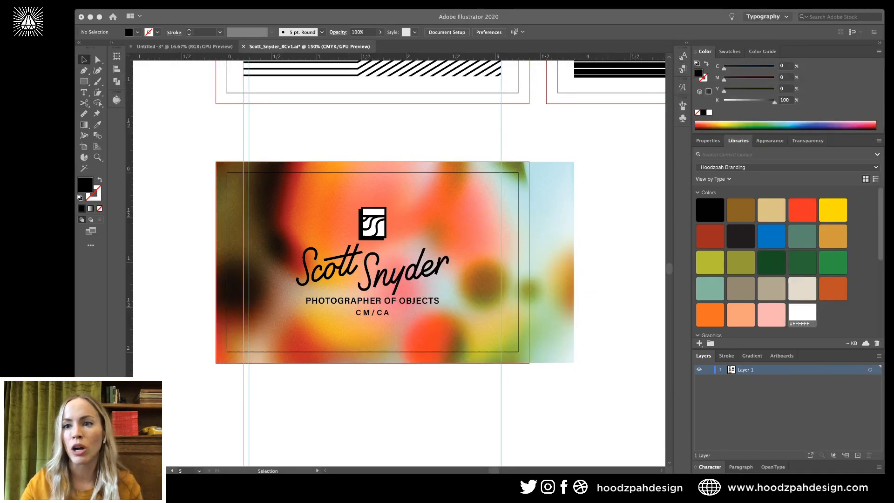
pyautogui.click(480, 224)
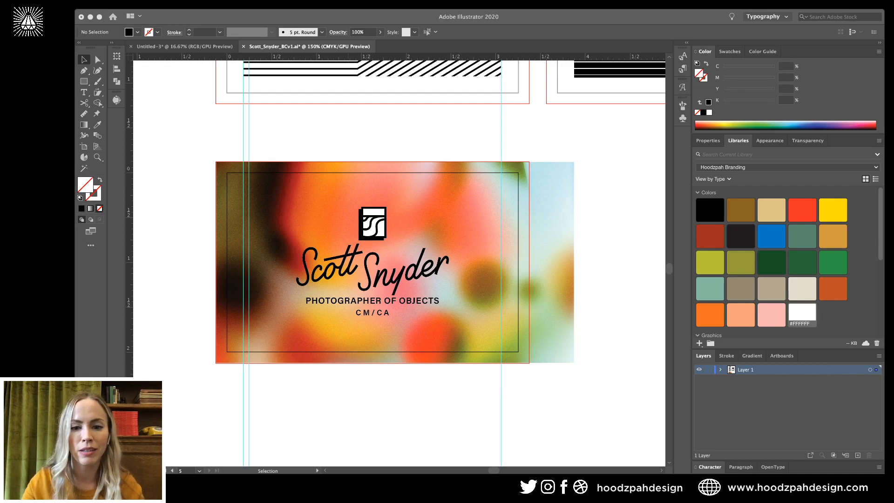
pyautogui.moveTo(479, 223); pyautogui.dragTo(548, 145)
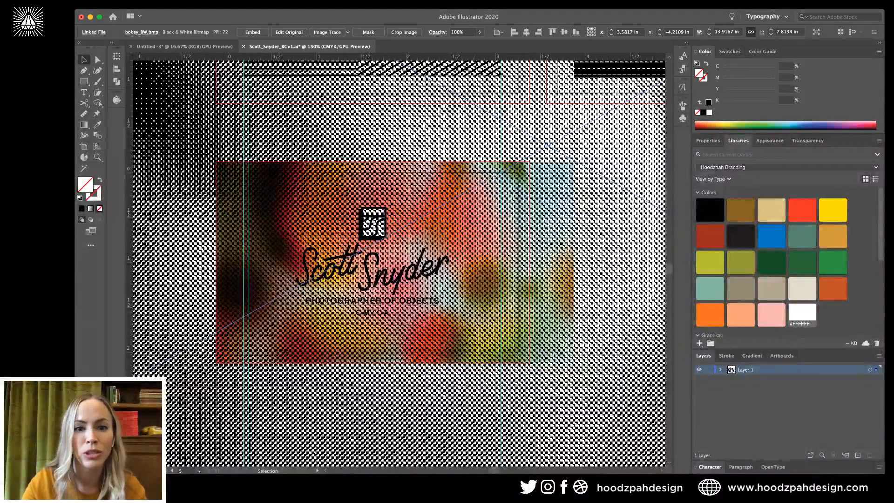
pyautogui.press('super+minus')
pyautogui.press('super+minus')
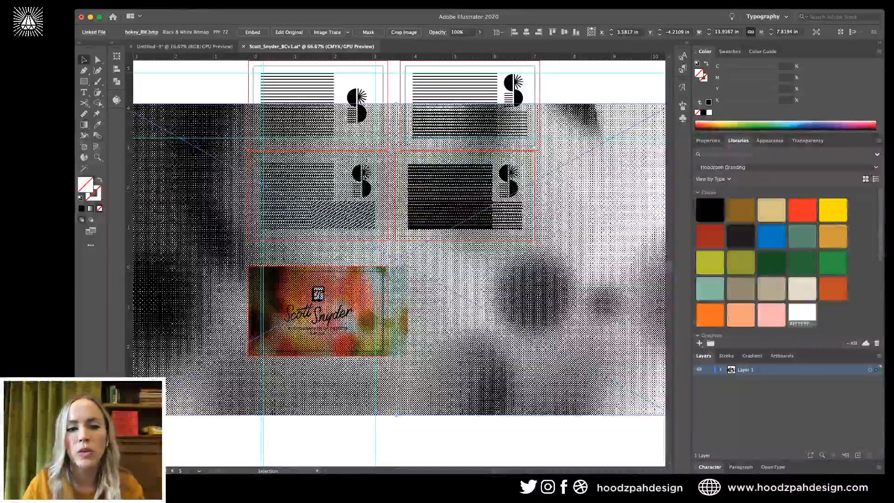
pyautogui.moveTo(396, 103); pyautogui.dragTo(396, 219)
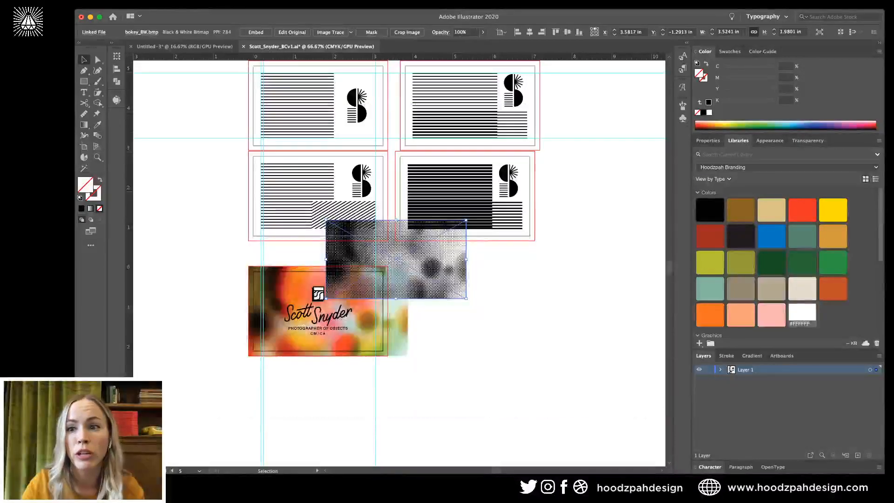
pyautogui.moveTo(438, 262); pyautogui.dragTo(355, 310)
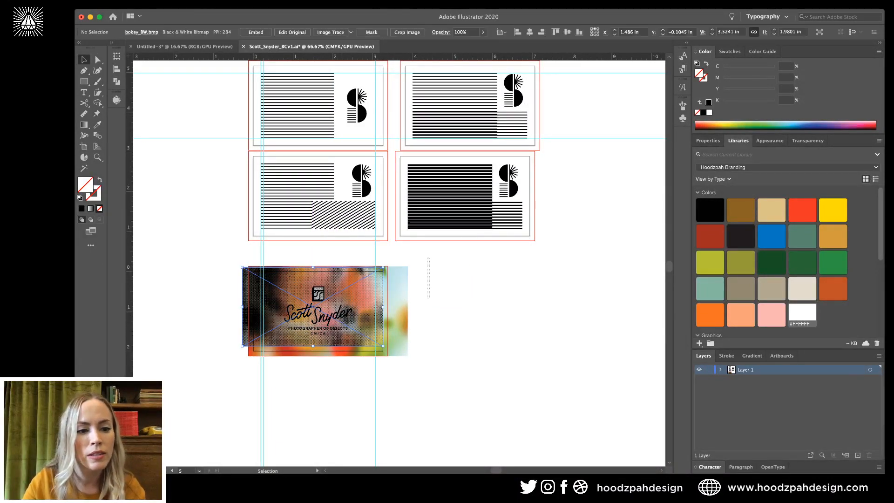
pyautogui.moveTo(427, 258); pyautogui.dragTo(430, 298)
pyautogui.press('super+equal')
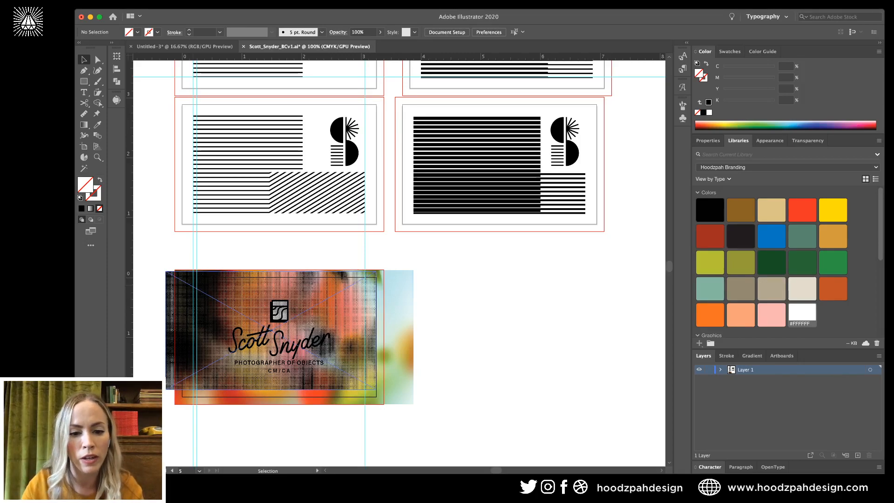
pyautogui.moveTo(183, 281); pyautogui.dragTo(192, 281)
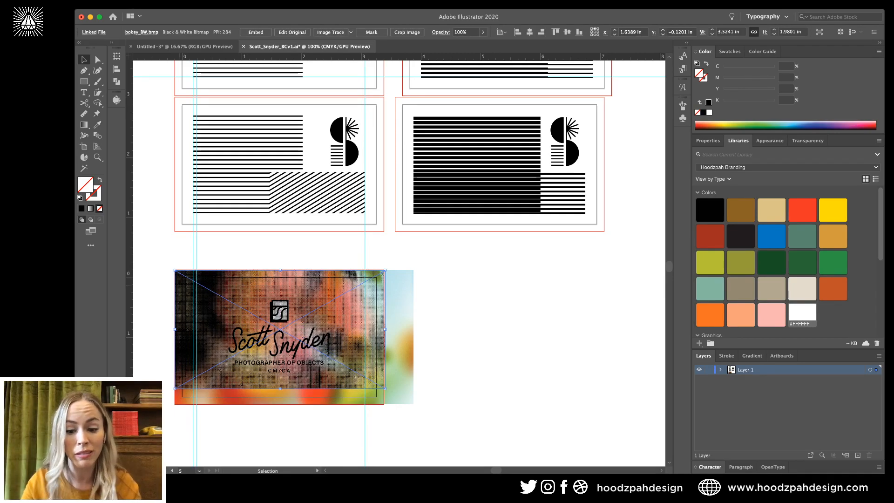
pyautogui.moveTo(385, 387); pyautogui.dragTo(413, 404)
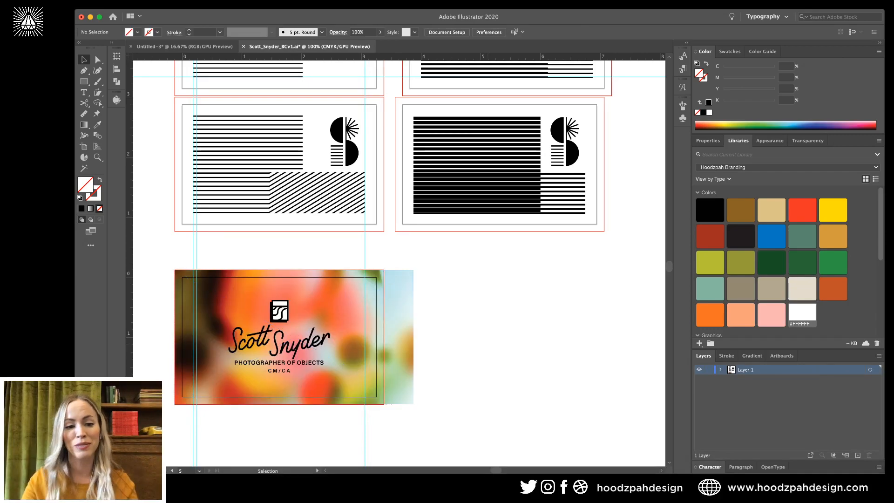
pyautogui.moveTo(409, 293); pyautogui.dragTo(410, 432)
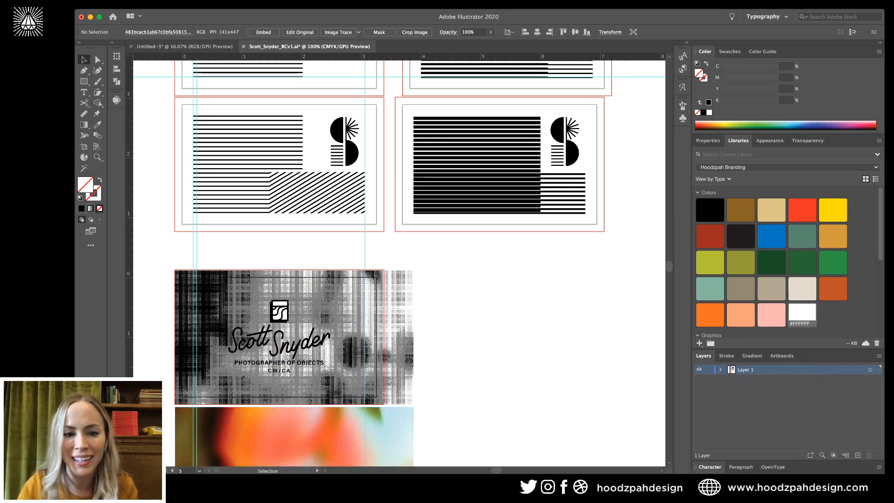
pyautogui.click(397, 321)
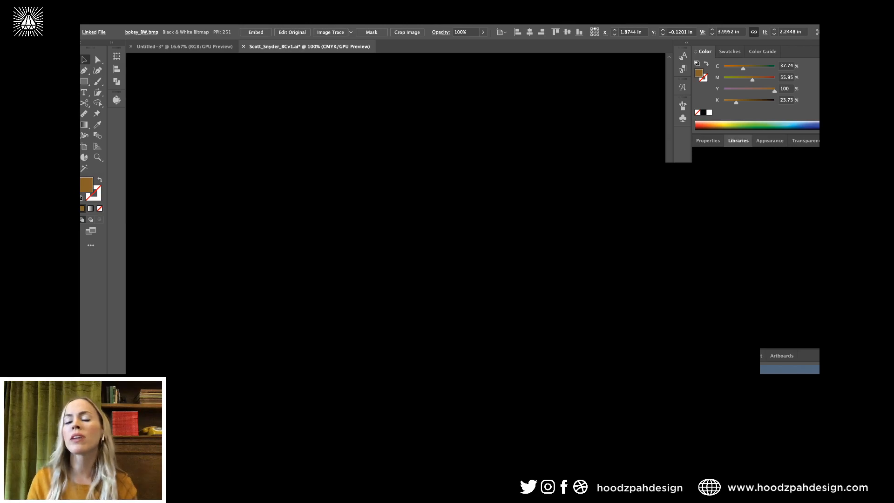
pyautogui.press('super+shift+a')
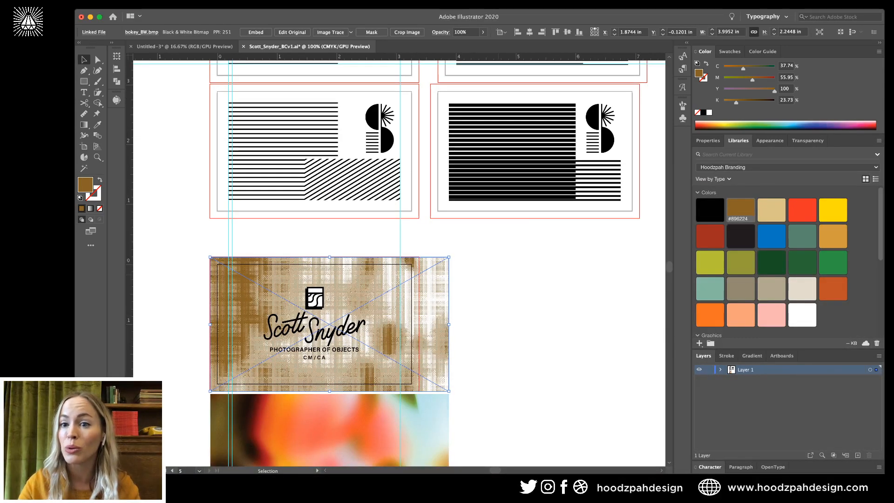
pyautogui.press('a')
pyautogui.press('super+equal')
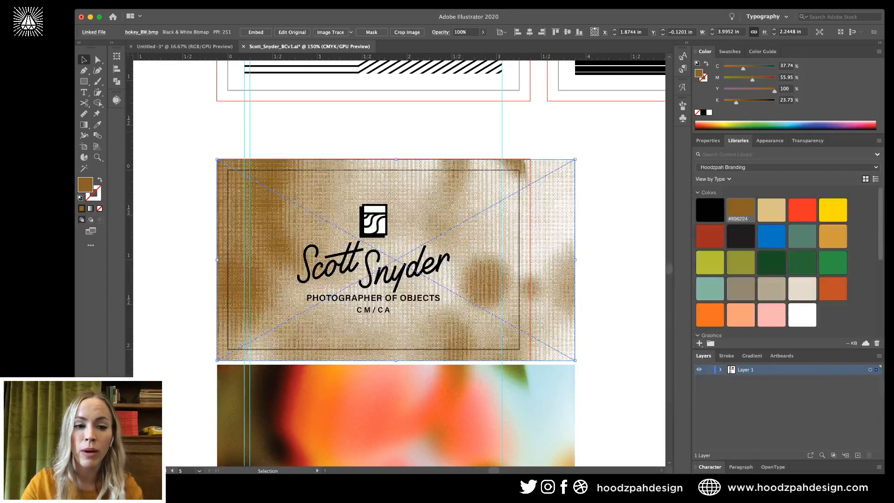
pyautogui.press('super+z')
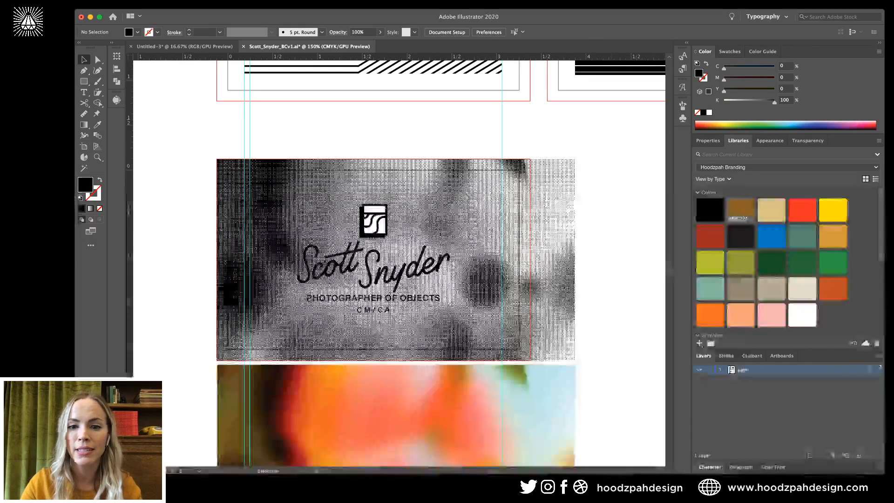
# Draw a rectangle over the card, fill it with #896224 and send it to the back.
pyautogui.moveTo(216, 159); pyautogui.dragTo(530, 361)
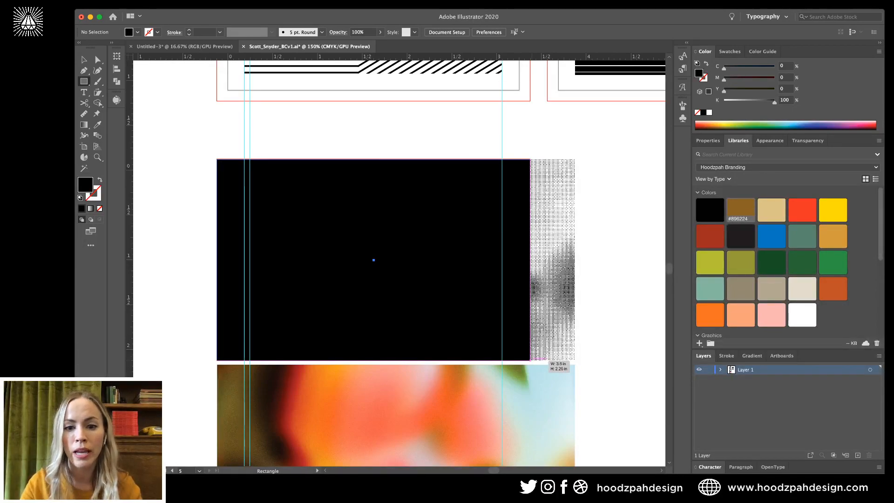
pyautogui.click(740, 210)
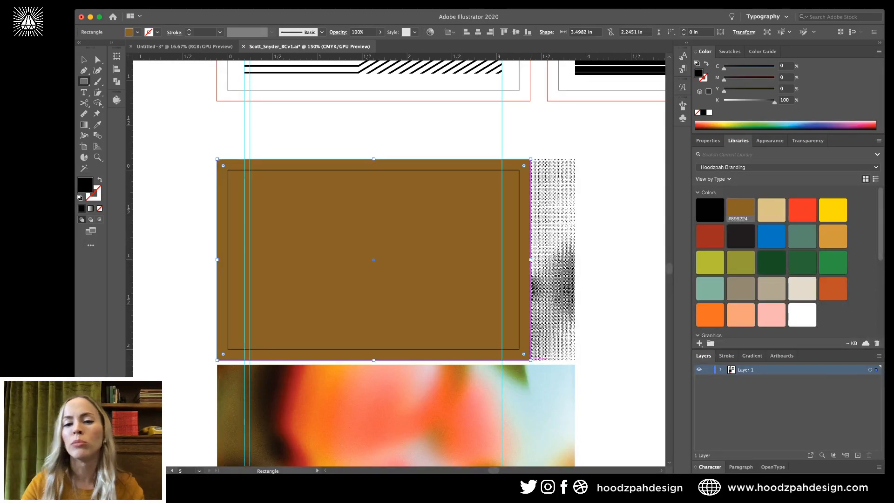
pyautogui.press('super+shift+bracketleft')
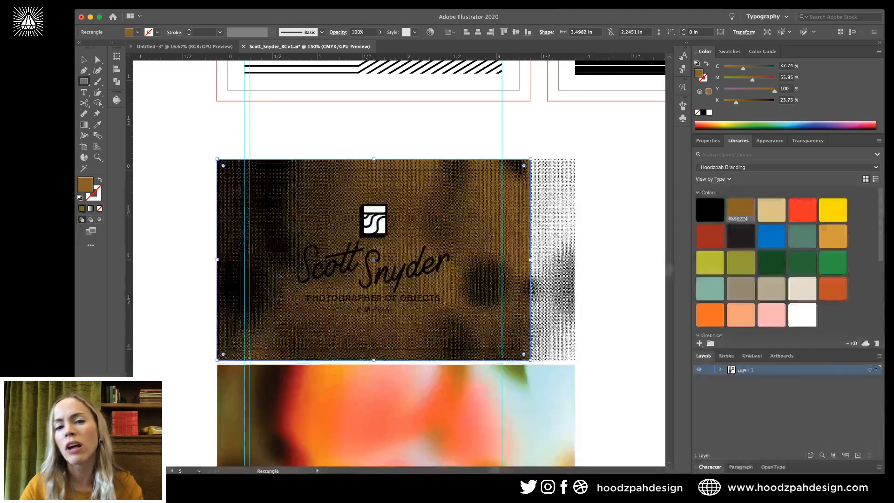
pyautogui.press('v')
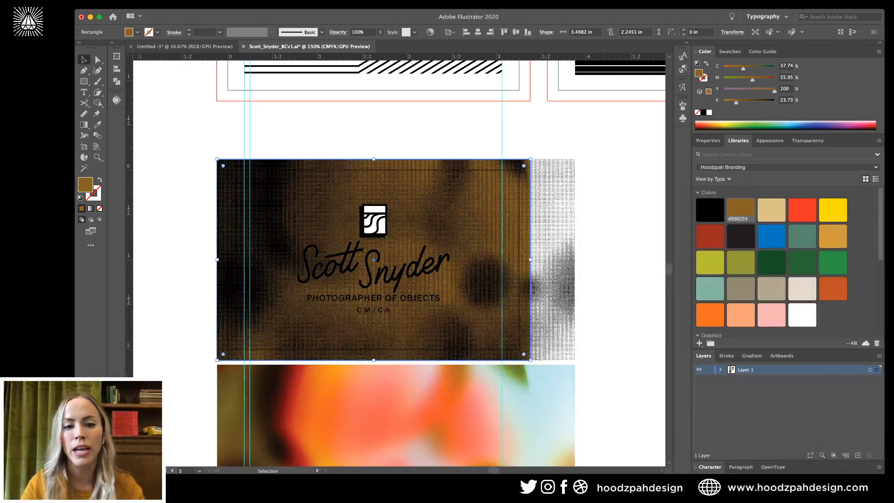
pyautogui.press('super+shift+a')
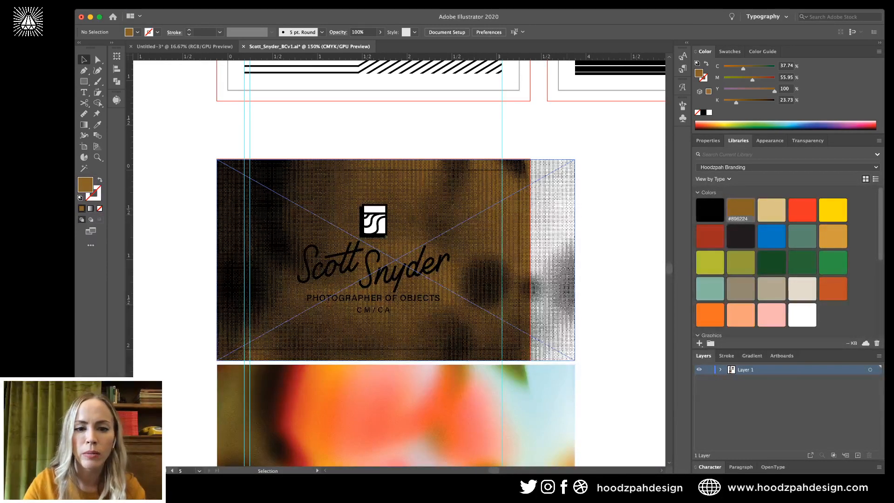
# Hide the logo and name group so only the brown halftone texture remains.
pyautogui.click(575, 200)
pyautogui.press('super+shift+a')
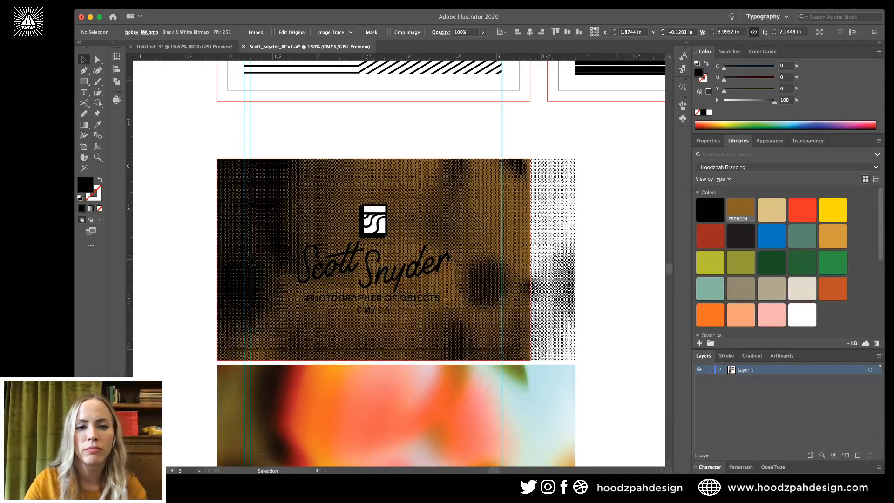
pyautogui.click(375, 218)
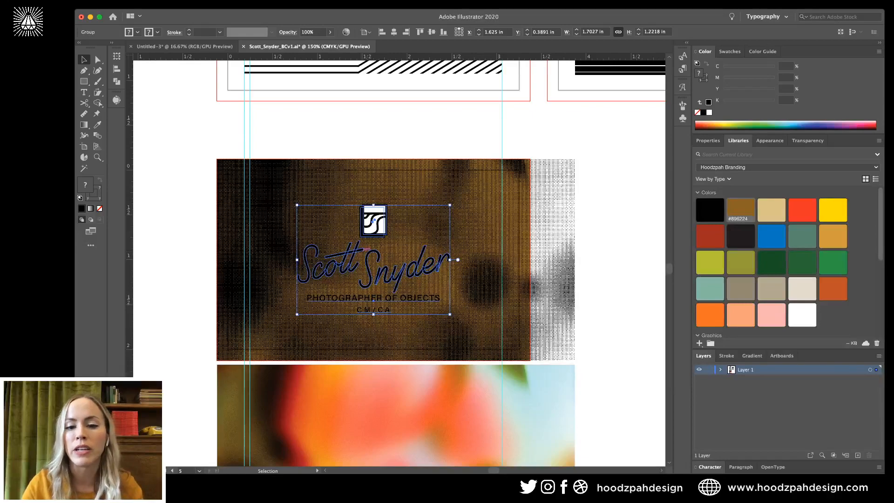
pyautogui.press('Delete')
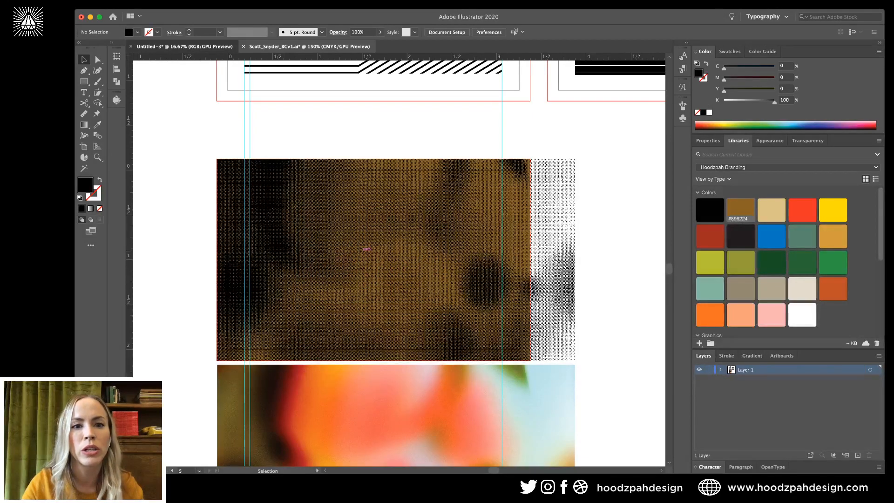
pyautogui.hotkey('ctrl', 'Tab')
# Select and then deselect the logo group on the card.
pyautogui.click(478, 313)
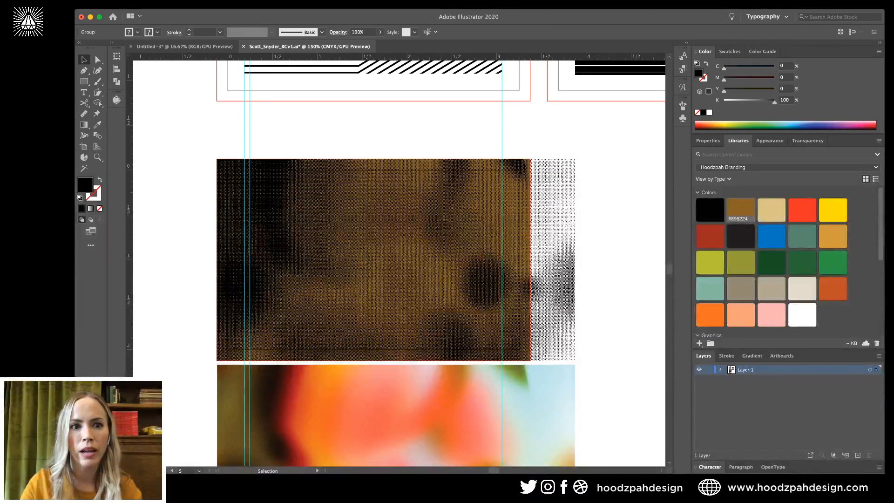
pyautogui.press('super+shift+a')
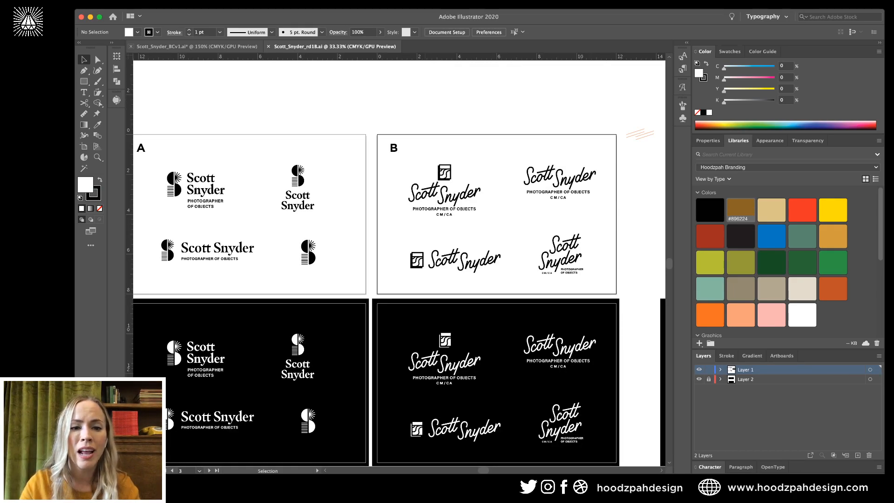
# Pan to option B and marquee-select its white logos on the black artboard.
pyautogui.hscroll(-1, 399, 263)
pyautogui.hscroll(-2, 395, 260)
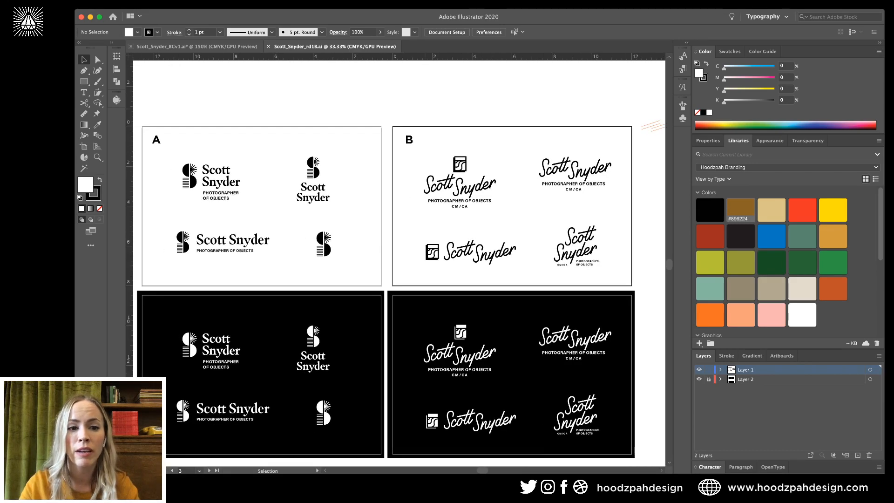
pyautogui.hscroll(-1, 386, 261)
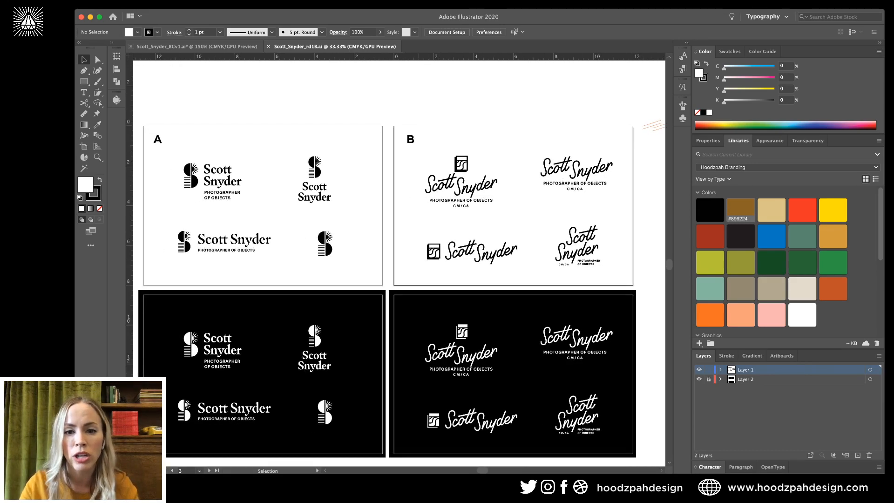
pyautogui.hscroll(-3, 399, 263)
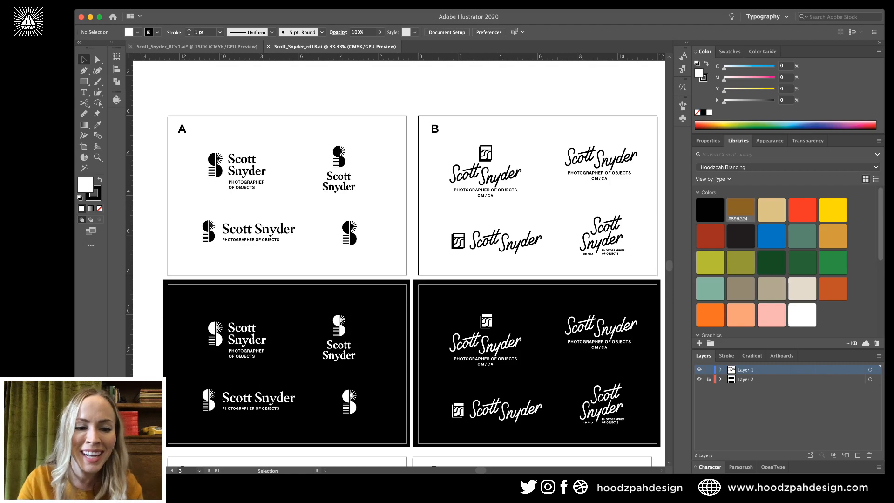
pyautogui.hscroll(-4, 399, 261)
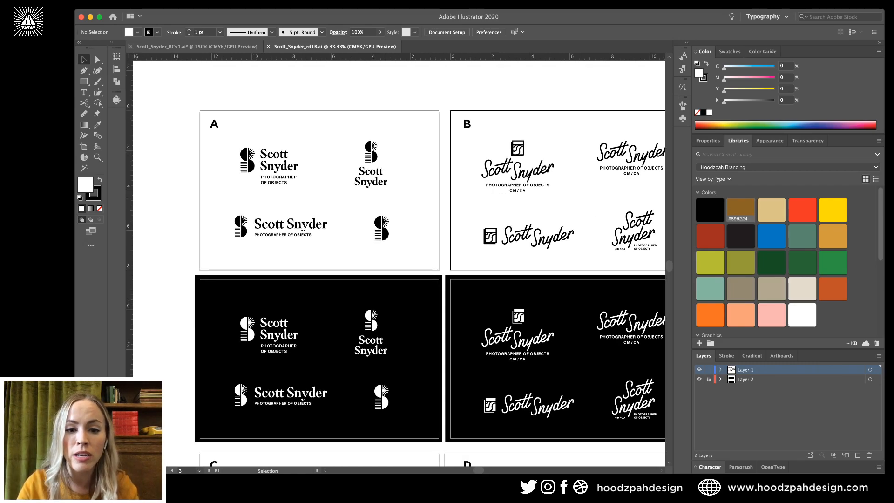
pyautogui.scroll(-9, 399, 260)
pyautogui.hscroll(10, 399, 260)
pyautogui.scroll(1, 398, 261)
pyautogui.hscroll(1, 399, 261)
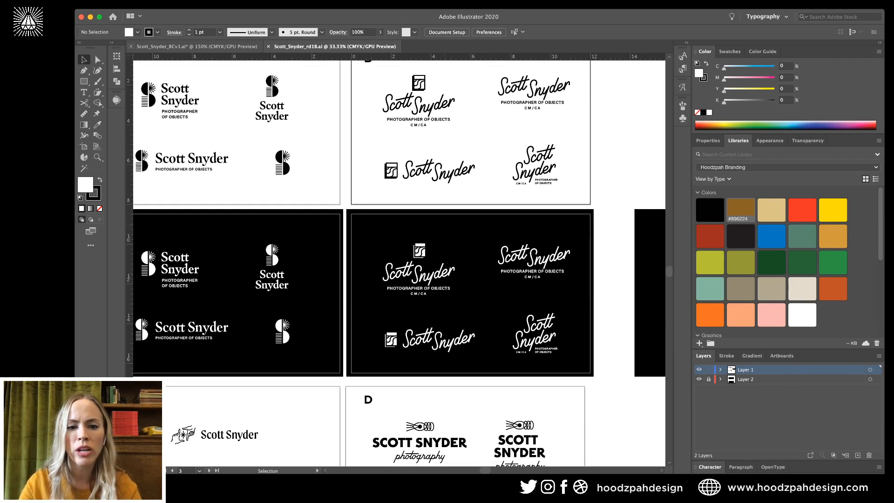
pyautogui.moveTo(386, 227); pyautogui.dragTo(452, 304)
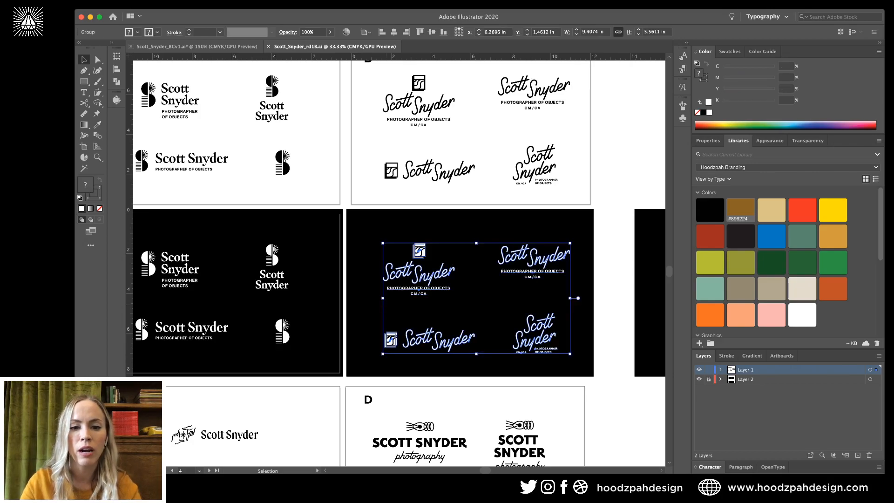
pyautogui.press('super+c')
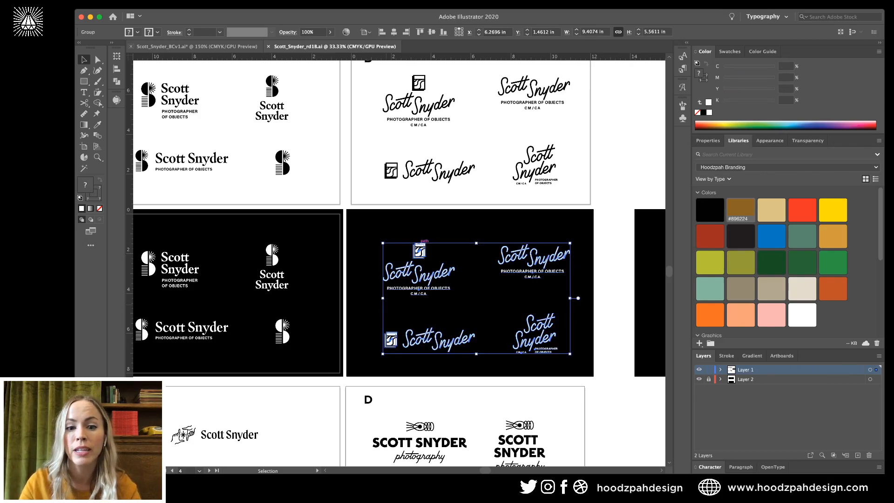
pyautogui.doubleClick(422, 247)
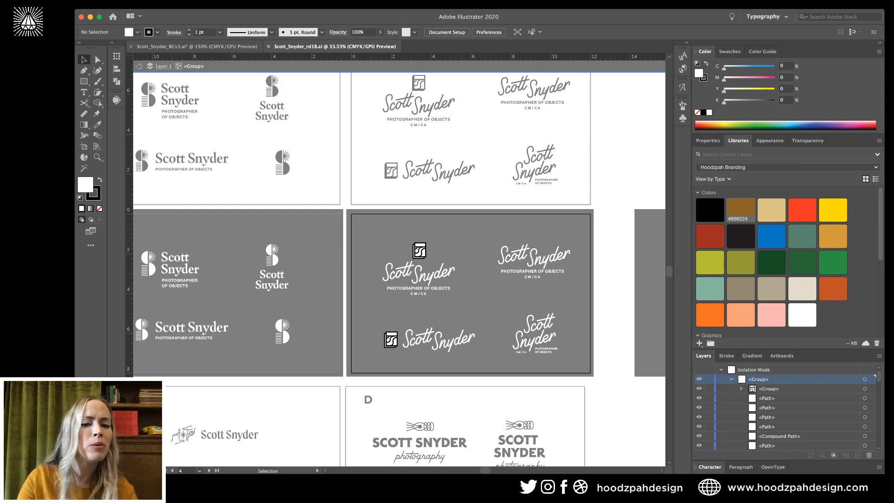
pyautogui.click(422, 250)
pyautogui.press('super+equal')
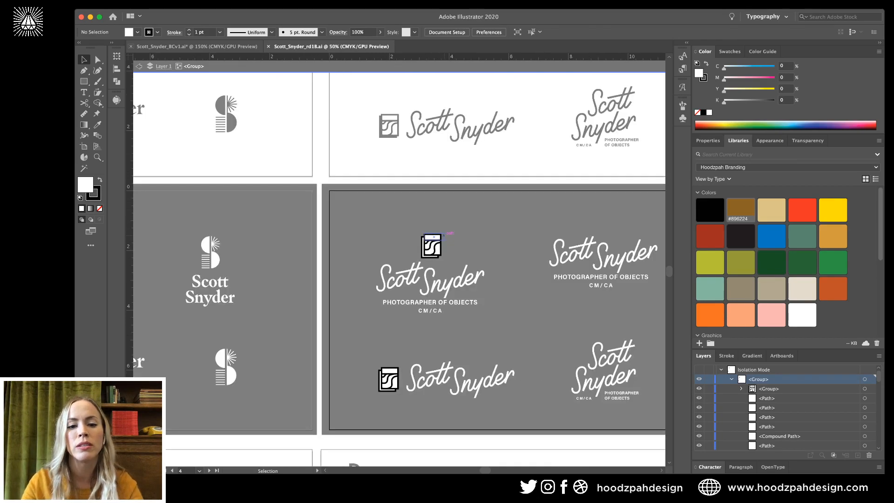
pyautogui.press('super+equal')
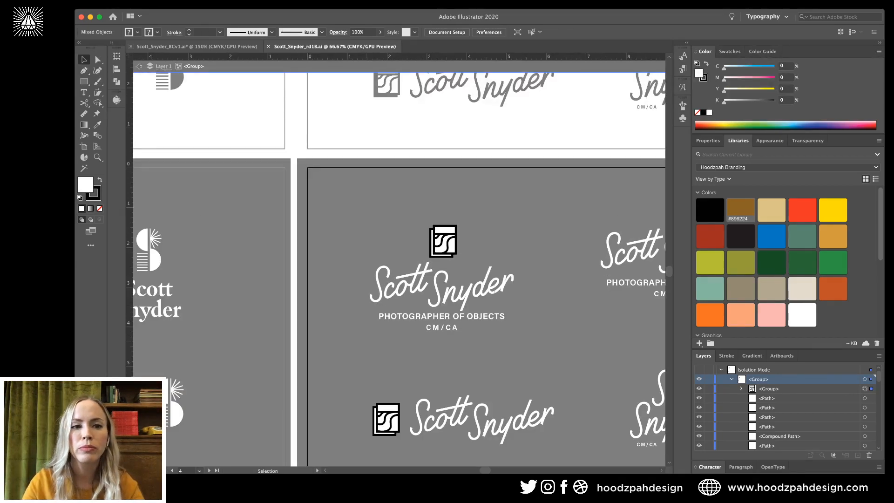
pyautogui.press('super+c')
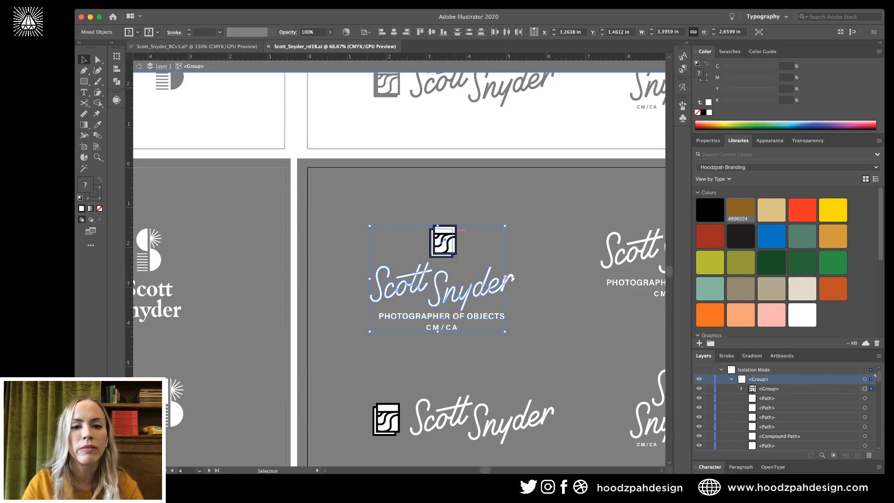
pyautogui.press('super+grave')
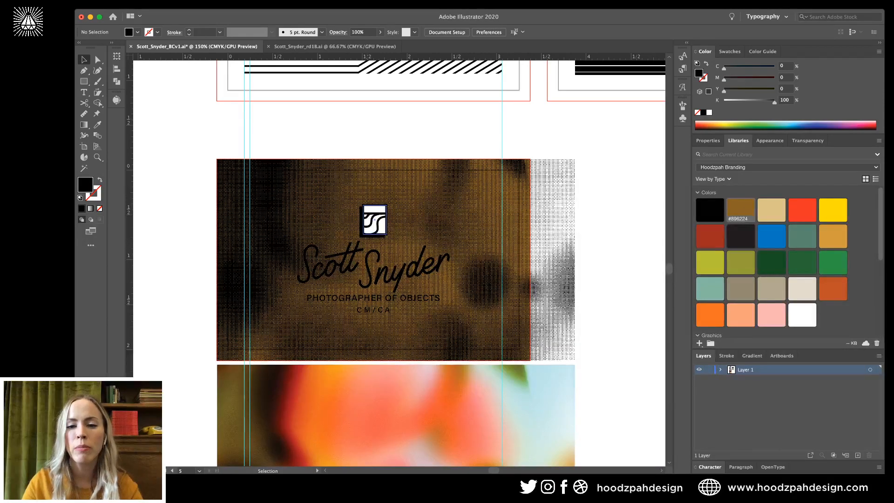
# Delete the old logo and name group, then tint the halftone texture orange #BF4E27.
pyautogui.click(381, 224)
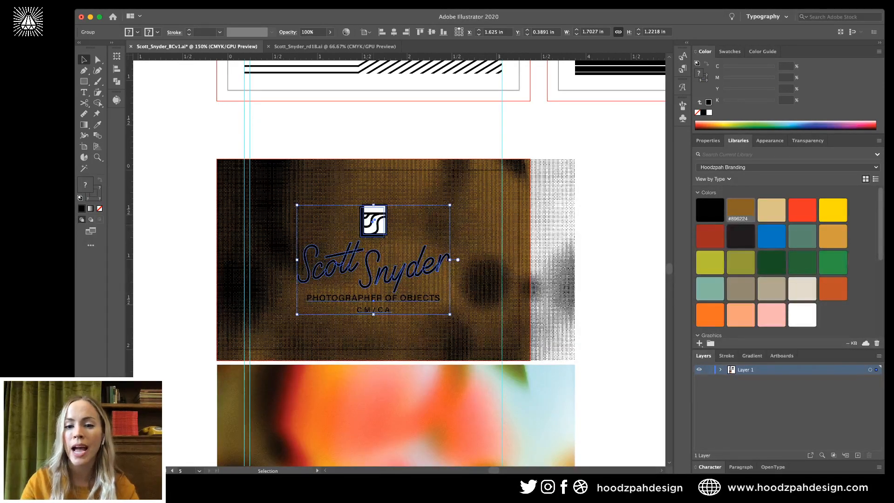
pyautogui.press('Delete')
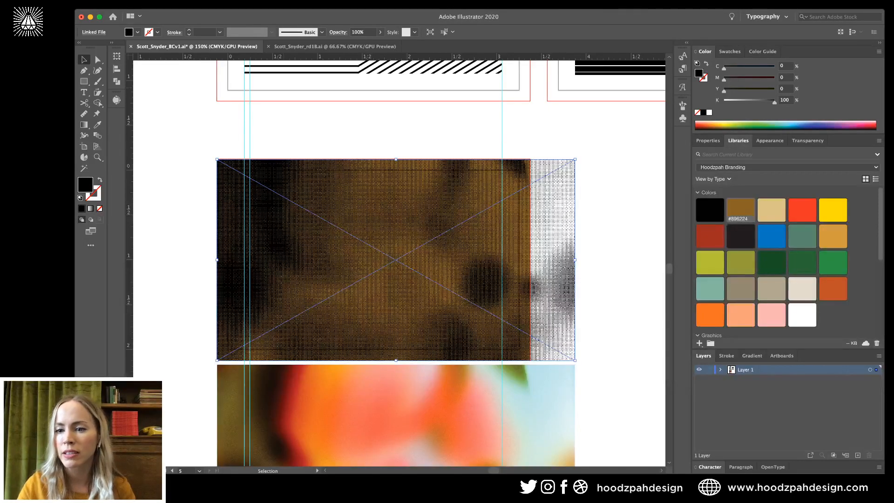
pyautogui.press('super+shift+a')
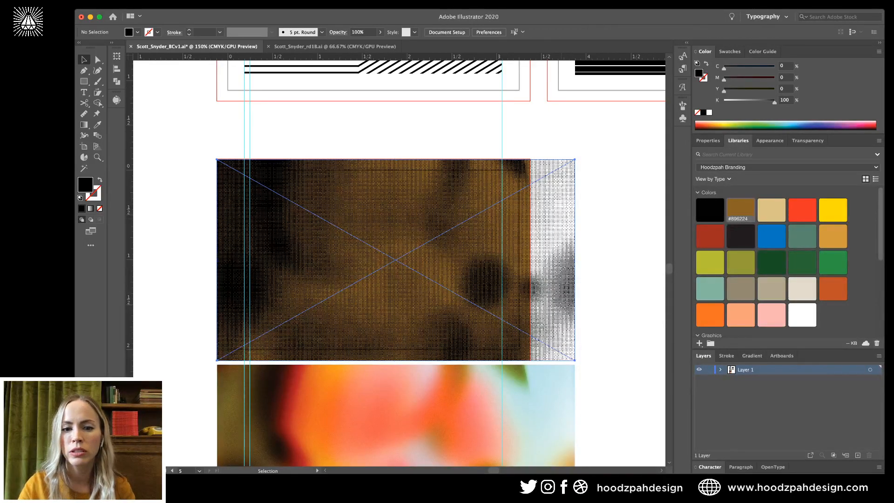
pyautogui.click(396, 260)
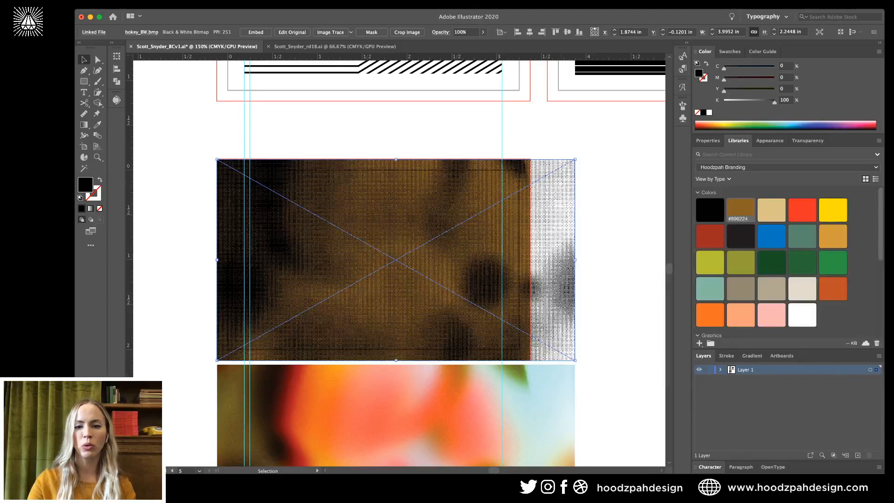
pyautogui.click(832, 289)
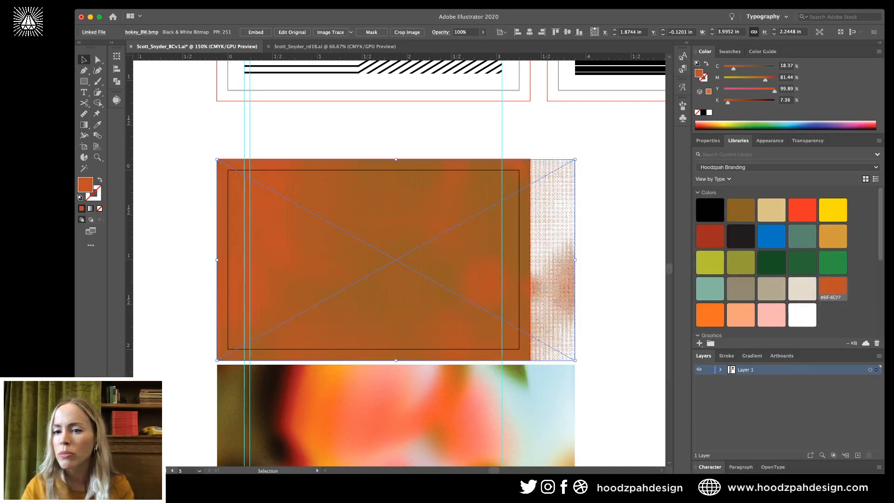
pyautogui.press('super+shift+a')
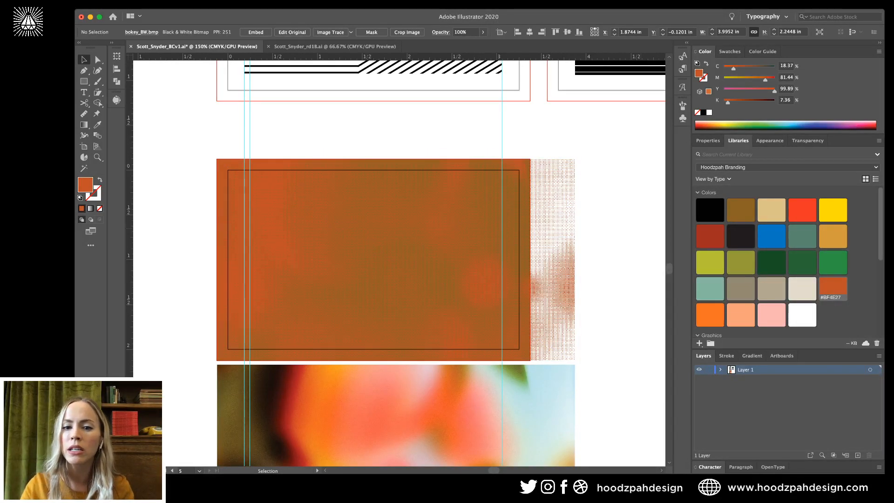
# Try dark red, yellow and tan tints on the bokeh texture image.
pyautogui.click(550, 276)
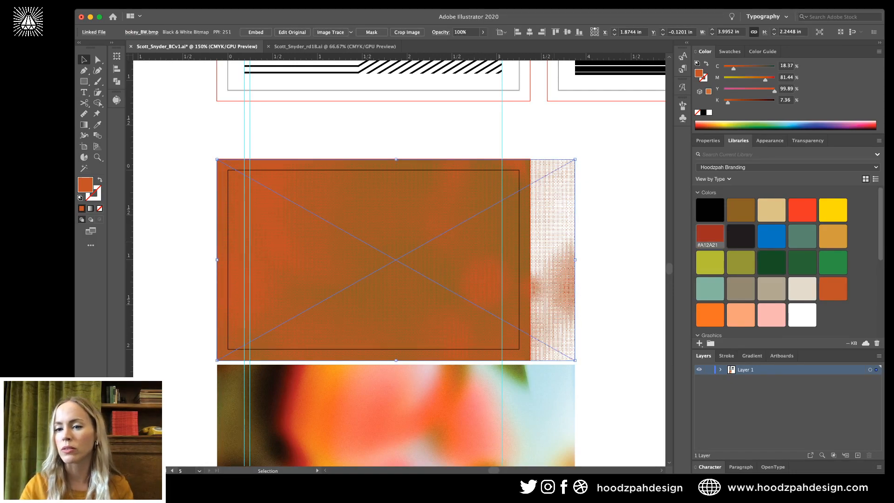
pyautogui.click(710, 236)
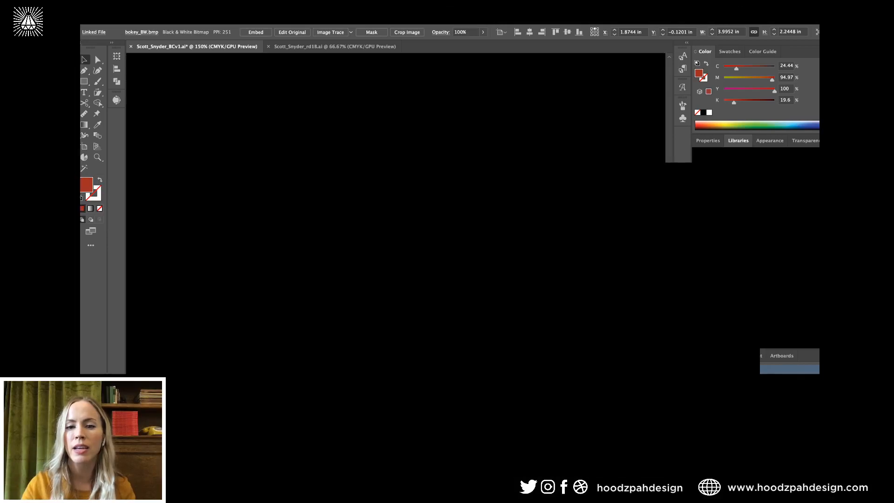
pyautogui.click(833, 207)
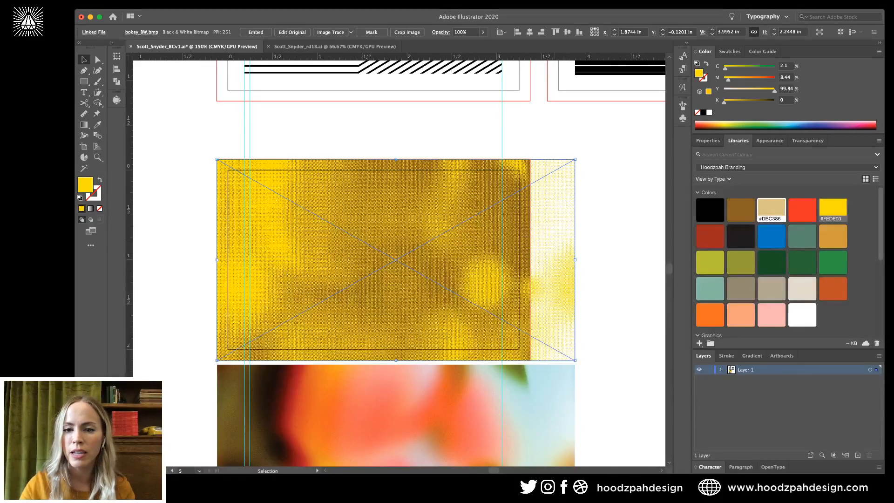
pyautogui.click(771, 210)
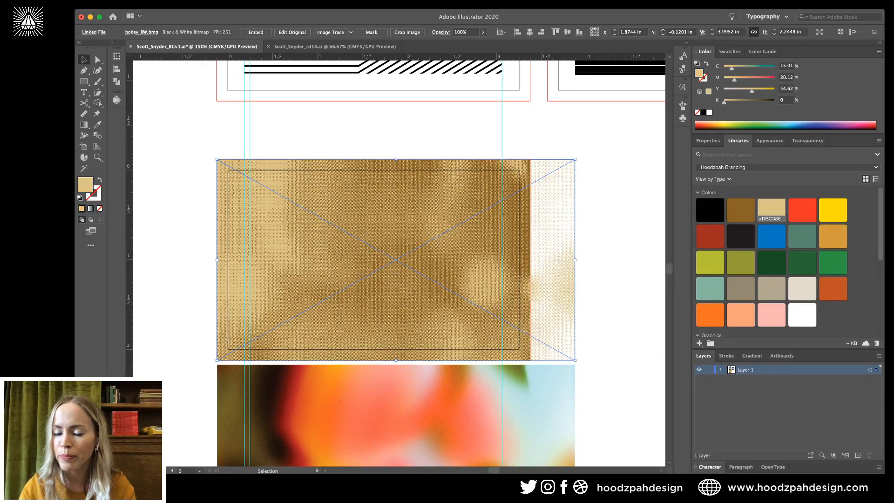
pyautogui.press('shift+super+a')
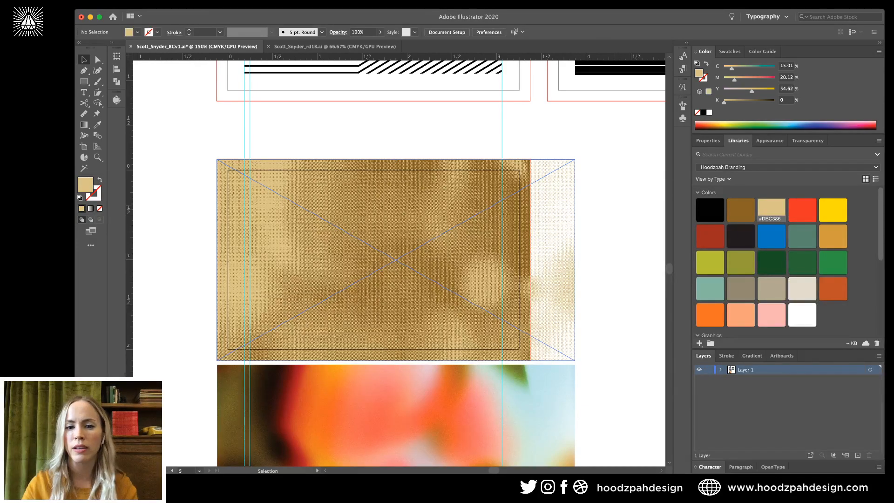
# Tint the bokeh rust orange, fill the card background with #F27024, and paste the logo.
pyautogui.click(395, 260)
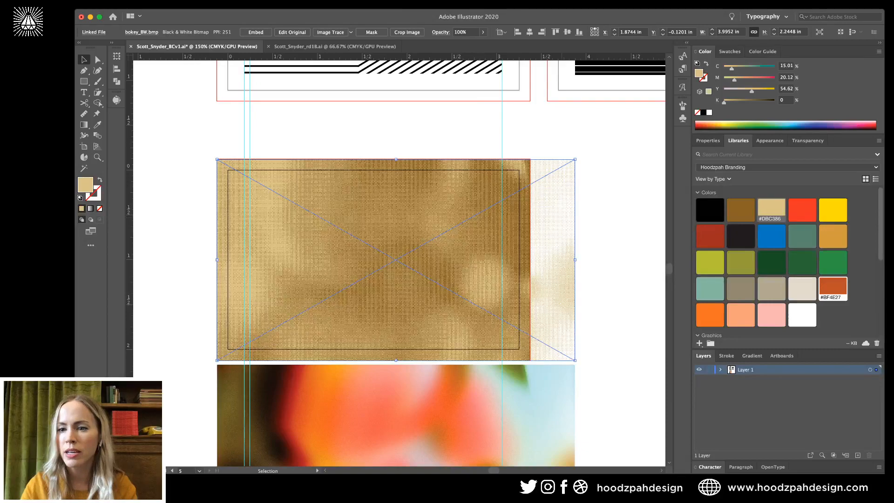
pyautogui.click(832, 288)
pyautogui.press('super+shift+a')
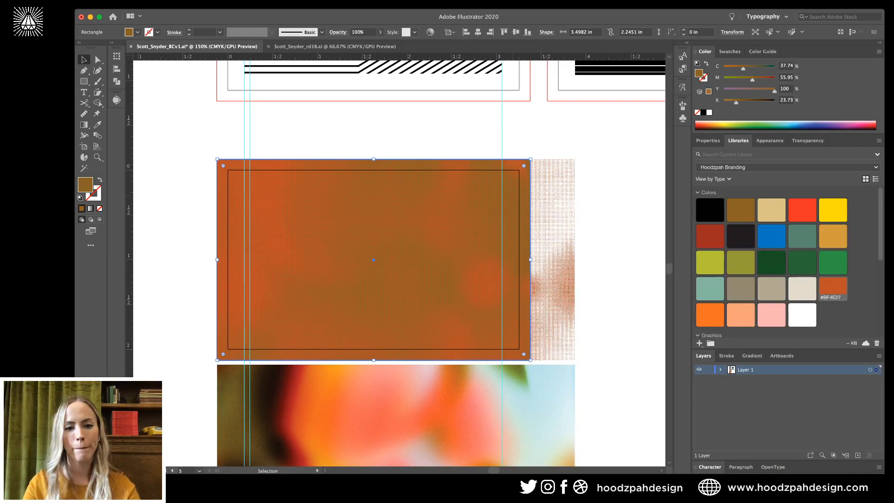
pyautogui.click(709, 314)
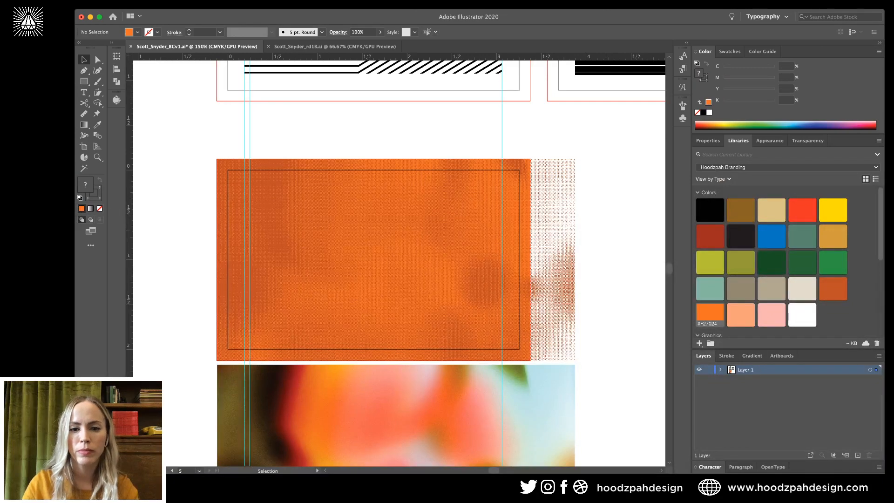
pyautogui.hotkey('ctrl', 'v')
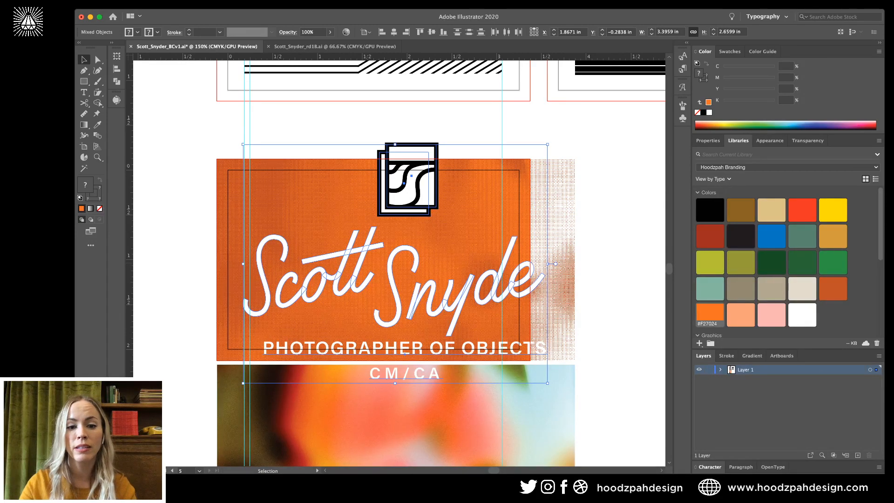
pyautogui.moveTo(549, 264); pyautogui.dragTo(495, 264)
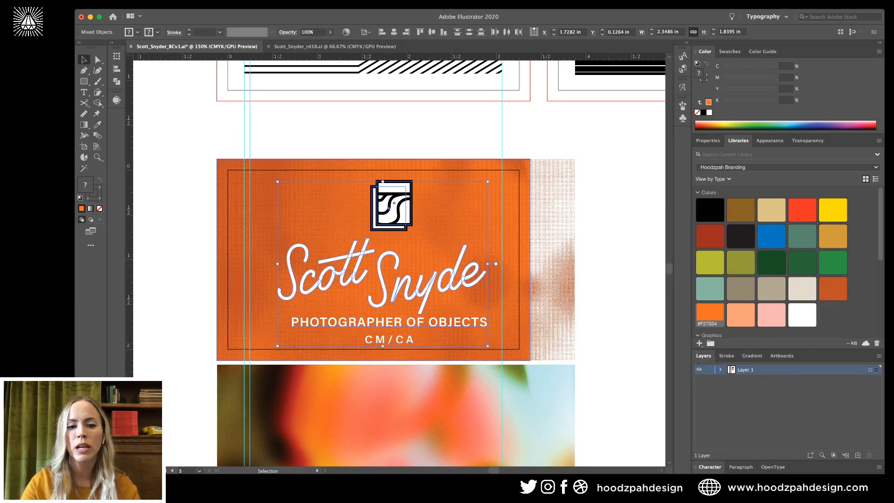
pyautogui.moveTo(487, 263); pyautogui.dragTo(474, 263)
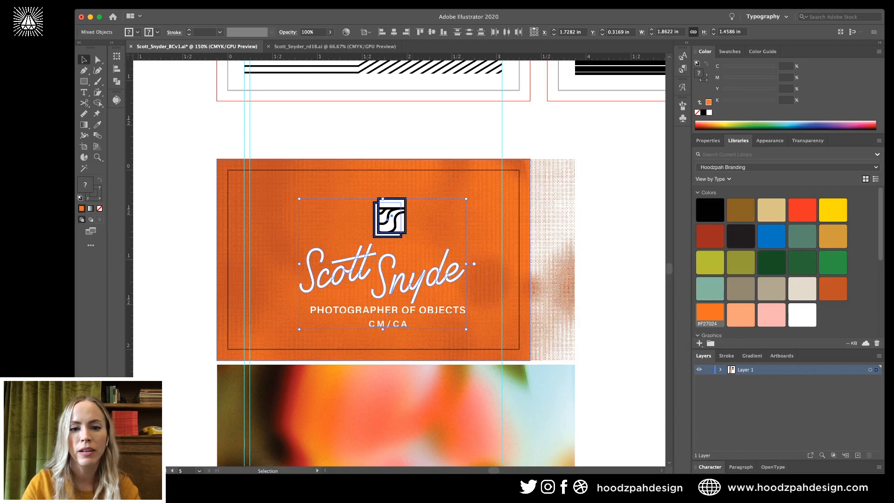
pyautogui.press('Delete')
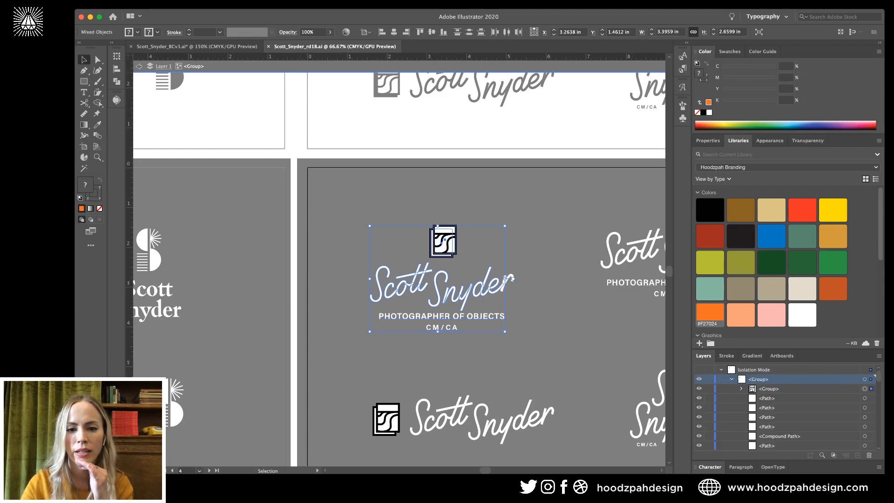
pyautogui.press('super+shift+a')
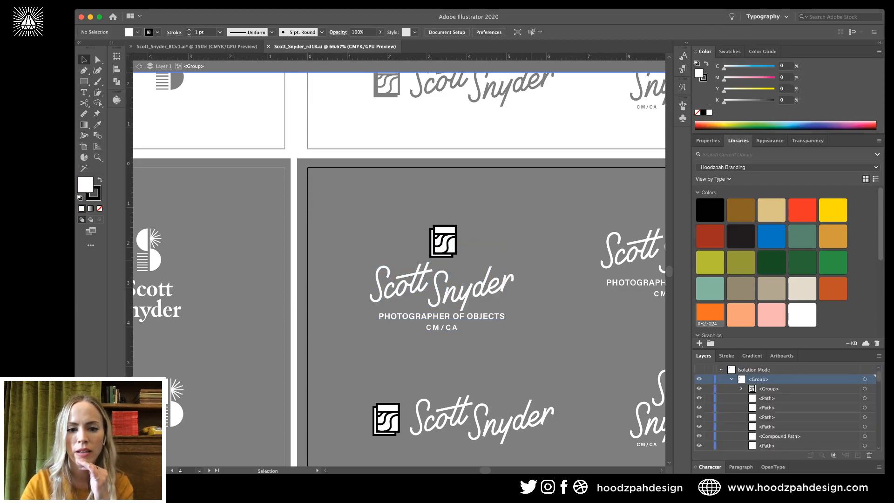
pyautogui.hscroll(1, 399, 265)
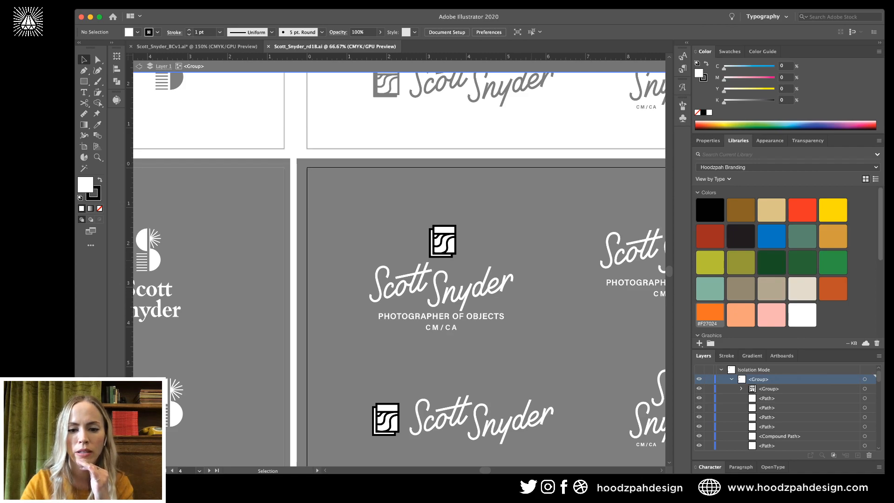
pyautogui.hscroll(5, 398, 270)
pyautogui.scroll(-2, 399, 270)
pyautogui.hscroll(1, 399, 265)
pyautogui.scroll(2, 399, 266)
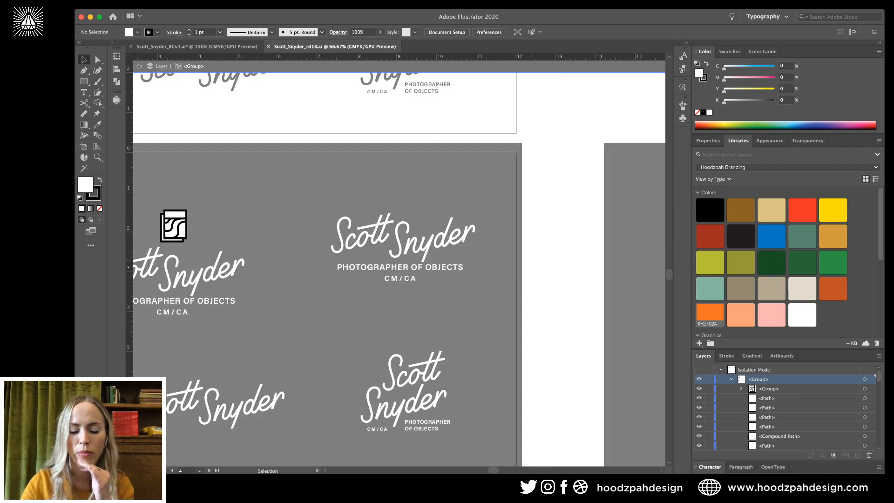
pyautogui.hscroll(-3, 546, 260)
pyautogui.scroll(1, 546, 260)
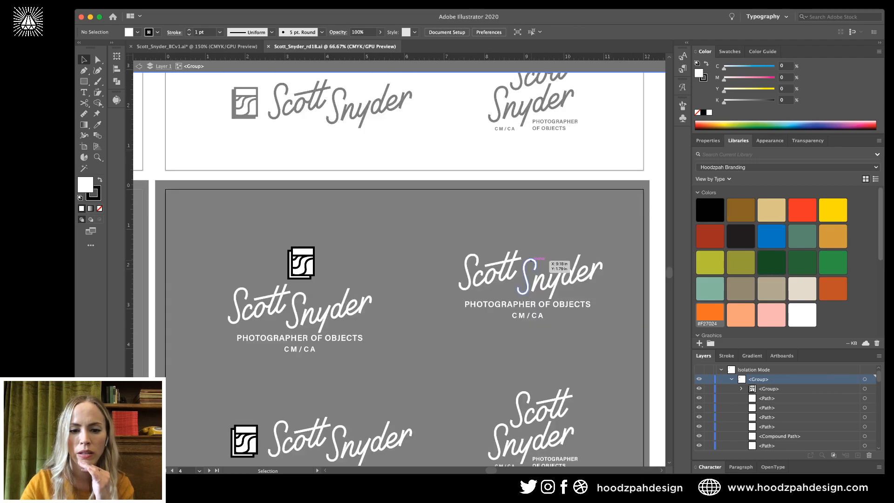
pyautogui.hscroll(3, 535, 258)
pyautogui.scroll(-1, 535, 258)
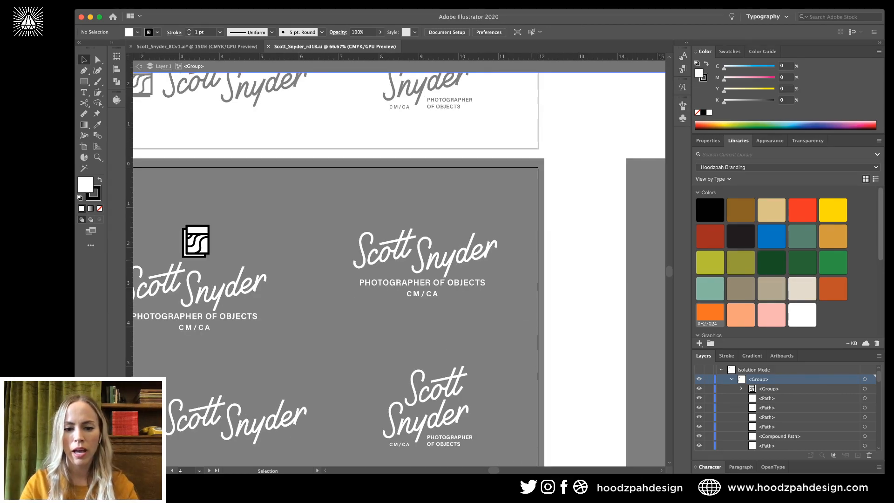
pyautogui.hscroll(-1, 463, 385)
pyautogui.click(461, 385)
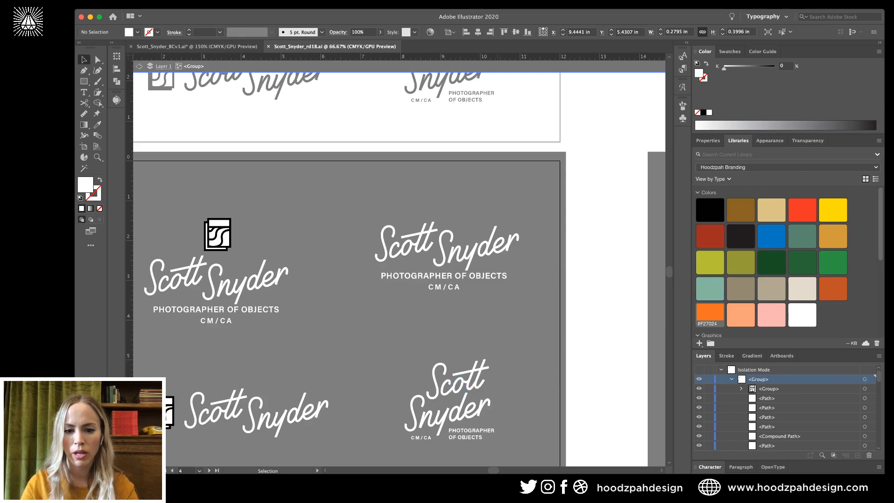
pyautogui.press('super+a')
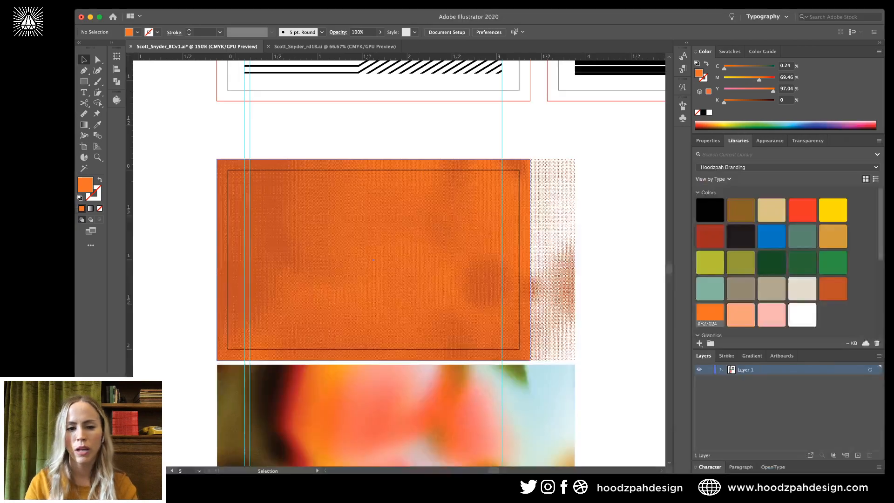
pyautogui.click(373, 259)
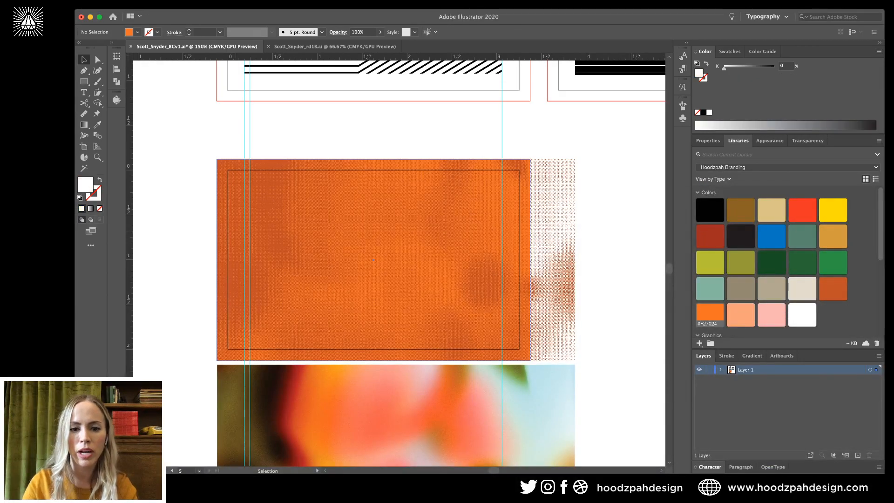
pyautogui.press('super+v')
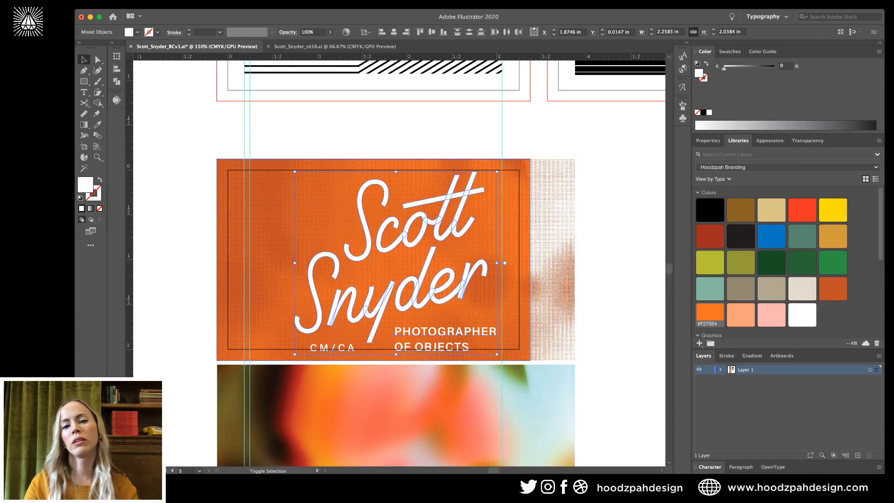
pyautogui.moveTo(497, 263); pyautogui.dragTo(447, 263)
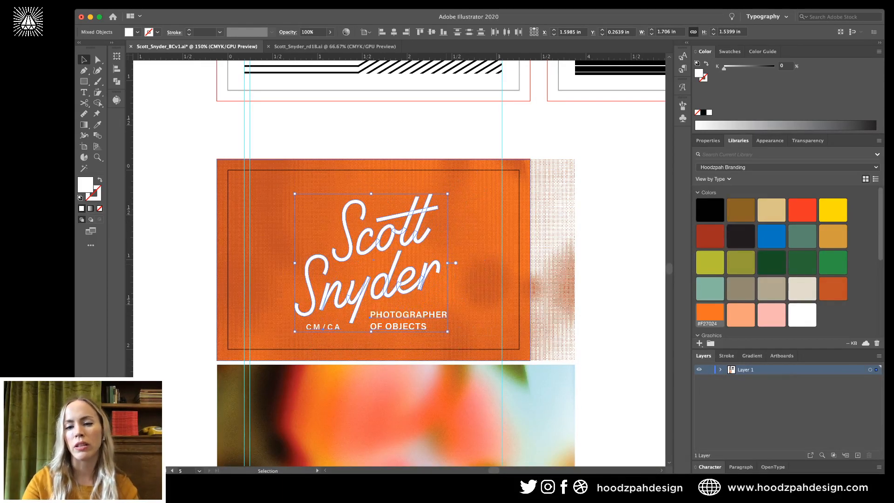
pyautogui.press('a')
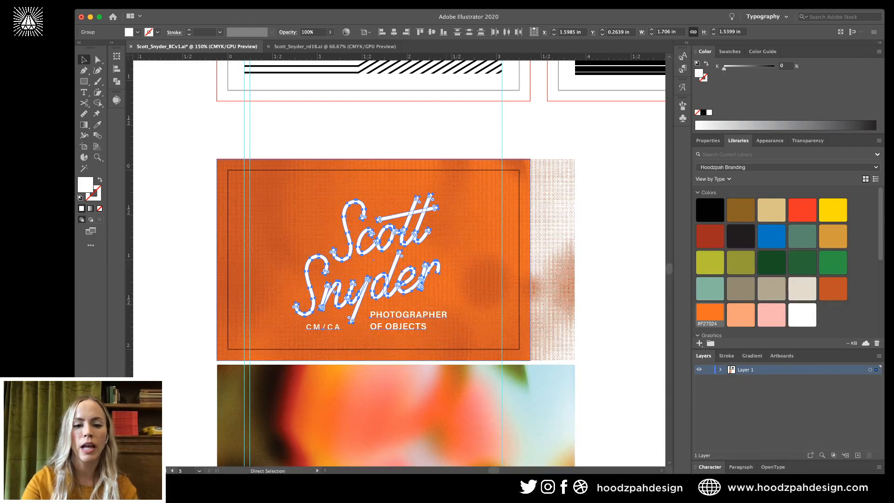
pyautogui.press('super+shift+a')
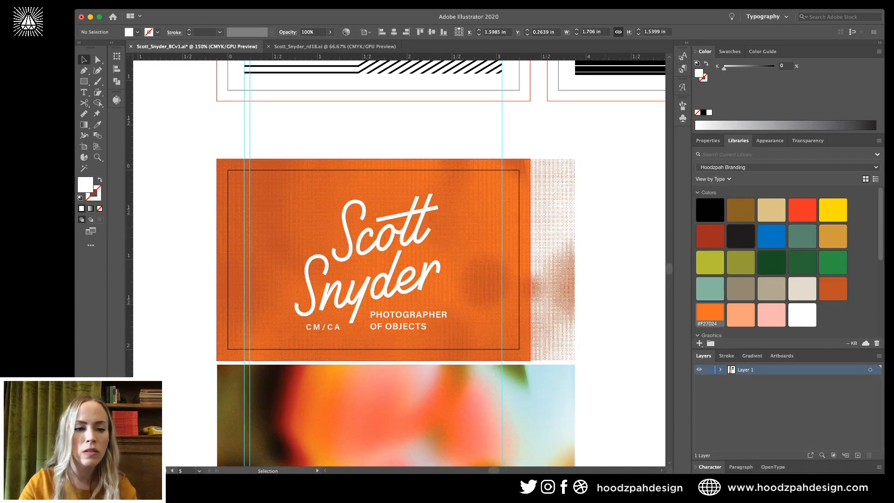
pyautogui.press('a')
pyautogui.press('super+minus')
pyautogui.press('super+minus')
pyautogui.press('super+minus')
pyautogui.press('v')
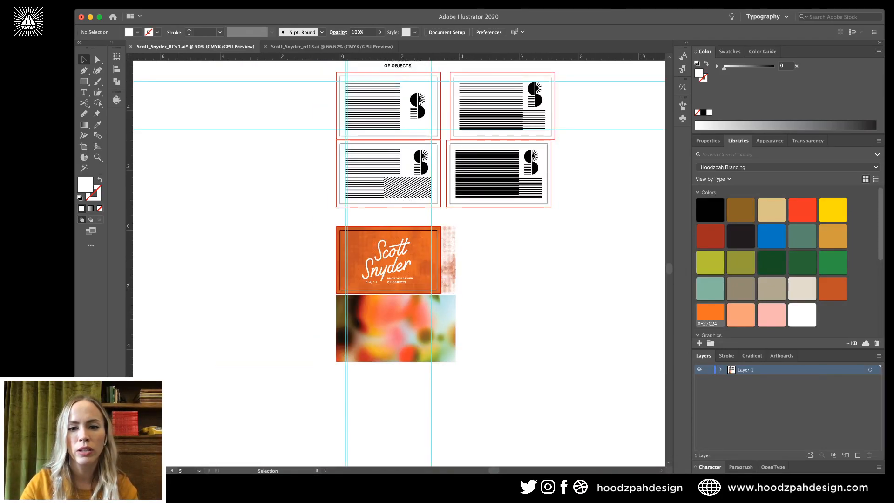
# Duplicate the orange card's artboard to the right and delete the copied orange artwork.
pyautogui.hotkey('shift', 'o')
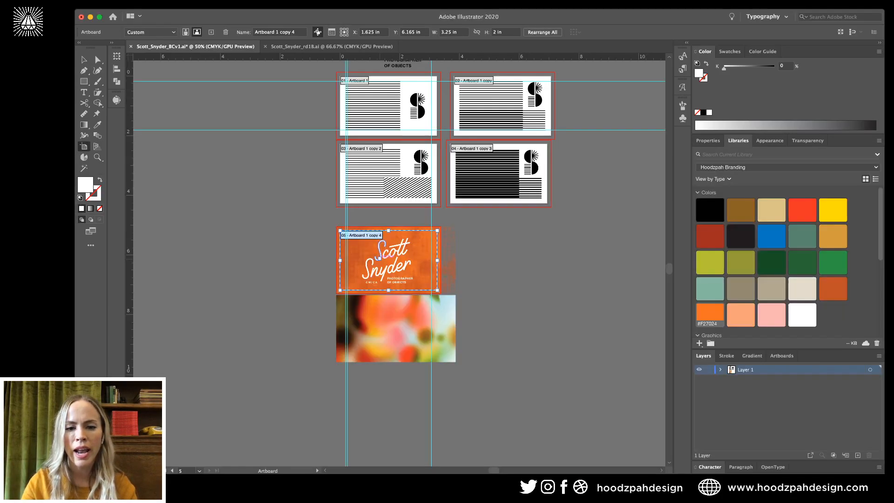
pyautogui.press('super+c')
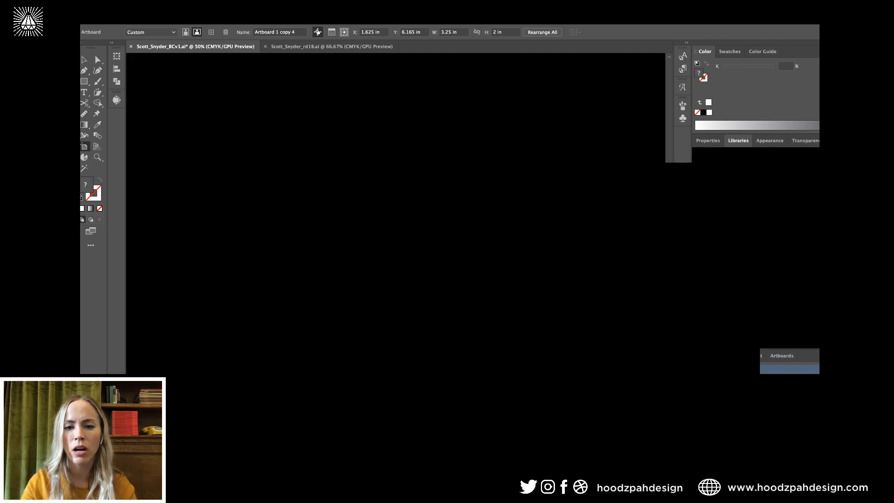
pyautogui.moveTo(391, 255); pyautogui.dragTo(511, 255)
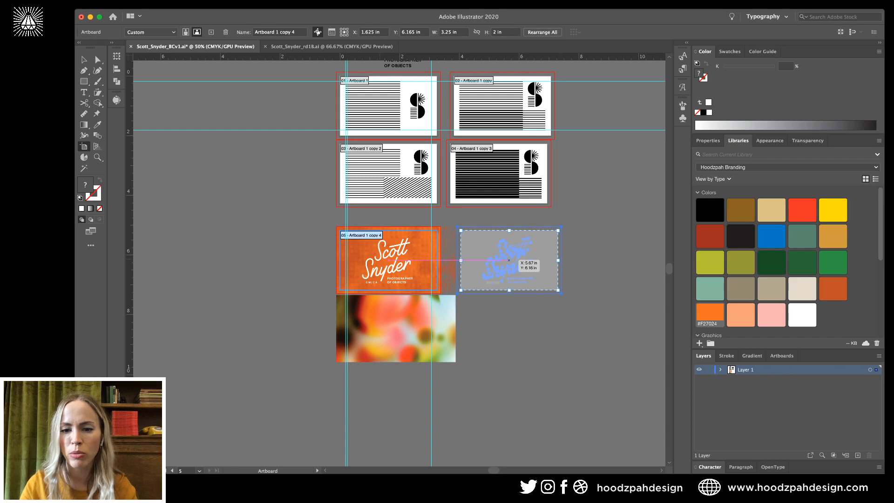
pyautogui.moveTo(508, 260); pyautogui.dragTo(508, 259)
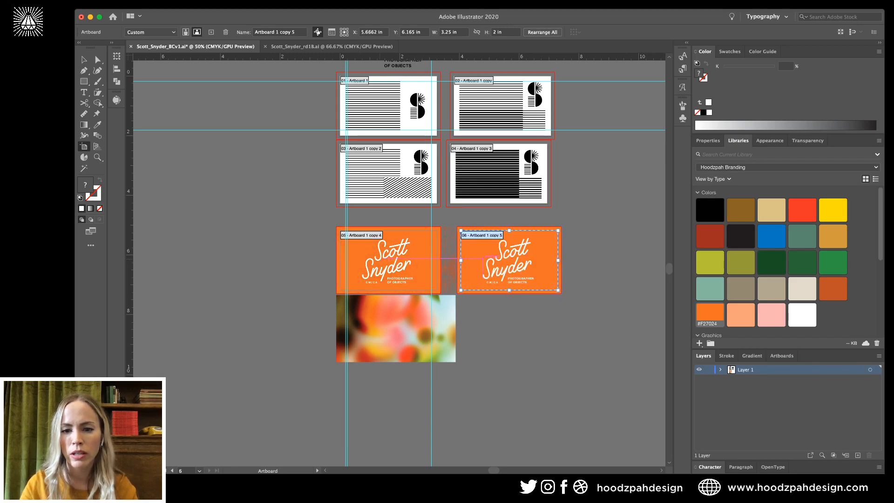
pyautogui.press('Escape')
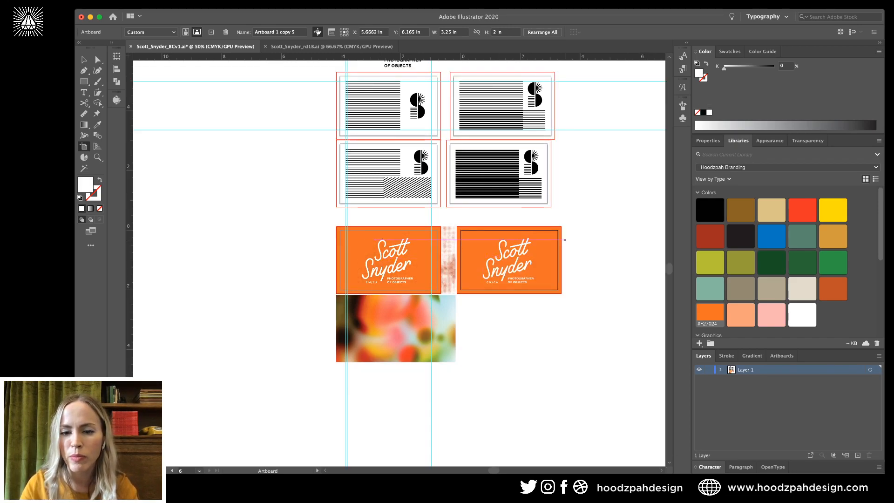
pyautogui.click(546, 267)
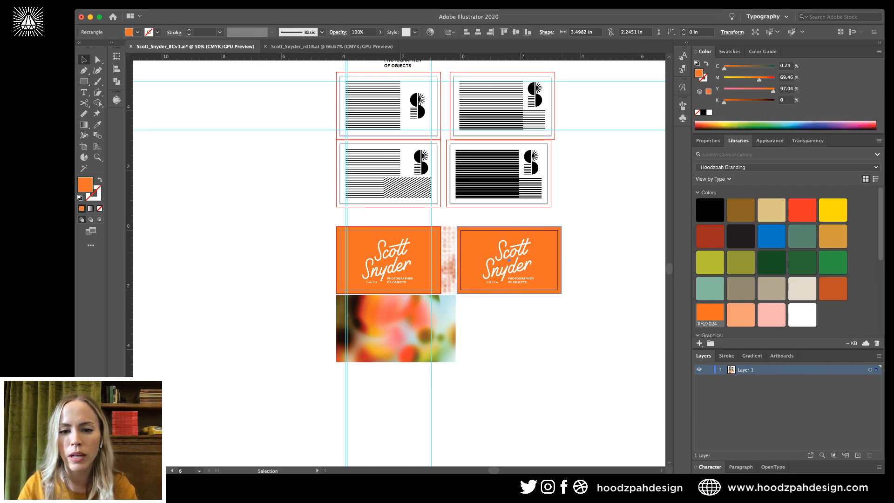
pyautogui.press('Delete')
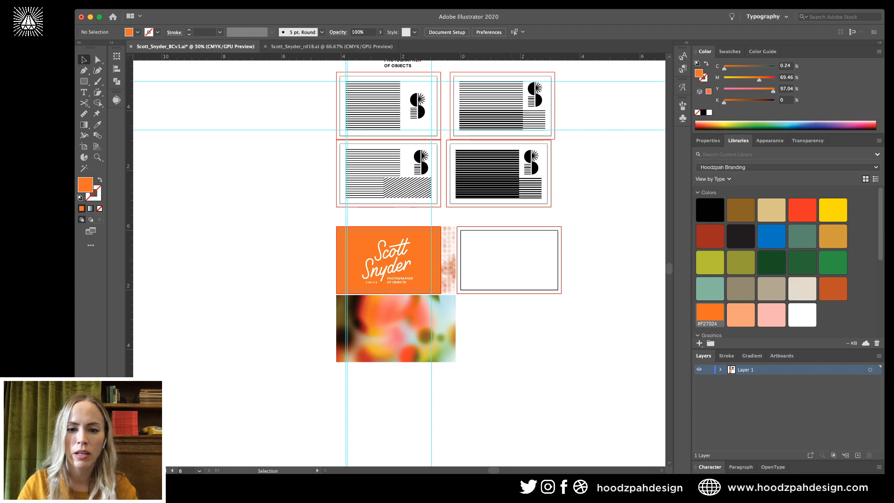
pyautogui.press('super+z')
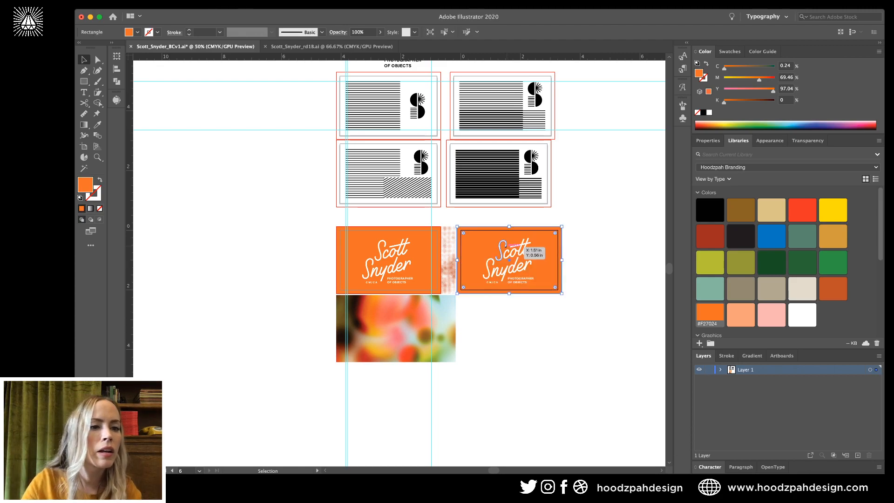
pyautogui.press('Delete')
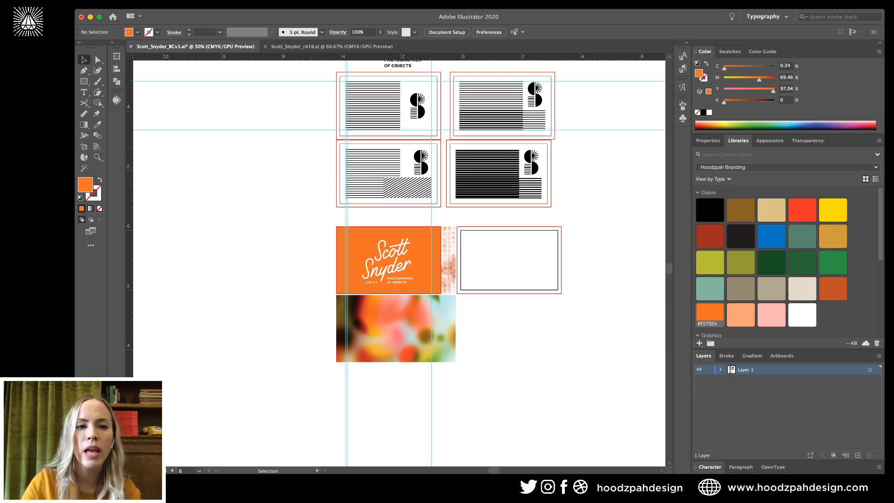
# Switch the empty sixth artboard to portrait orientation, 2 × 3.25 in.
pyautogui.hotkey('shift', 'o')
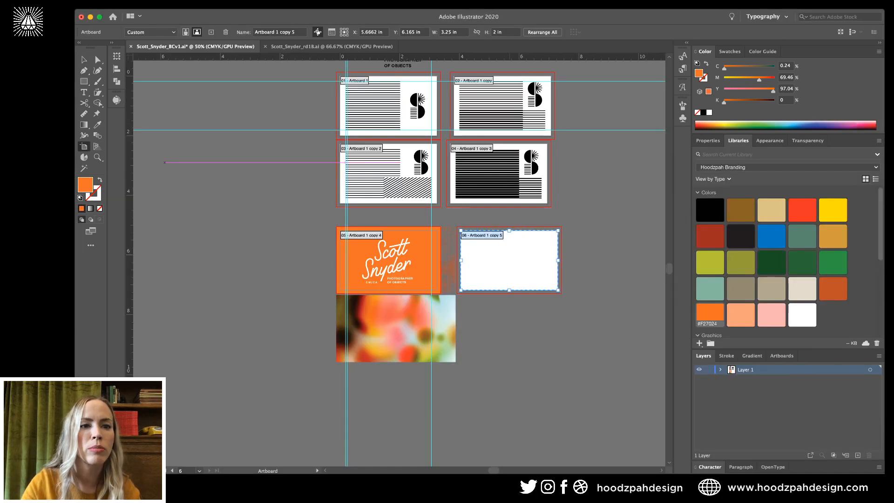
pyautogui.click(508, 261)
pyautogui.press('super+z')
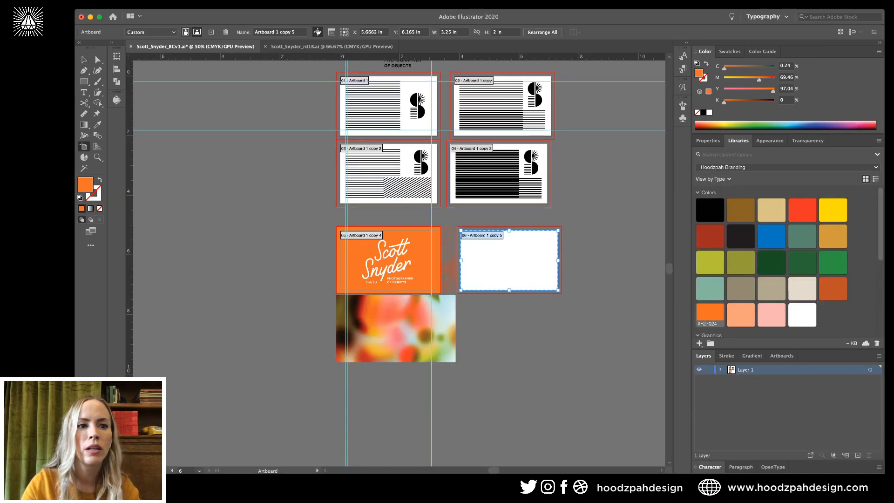
pyautogui.click(185, 33)
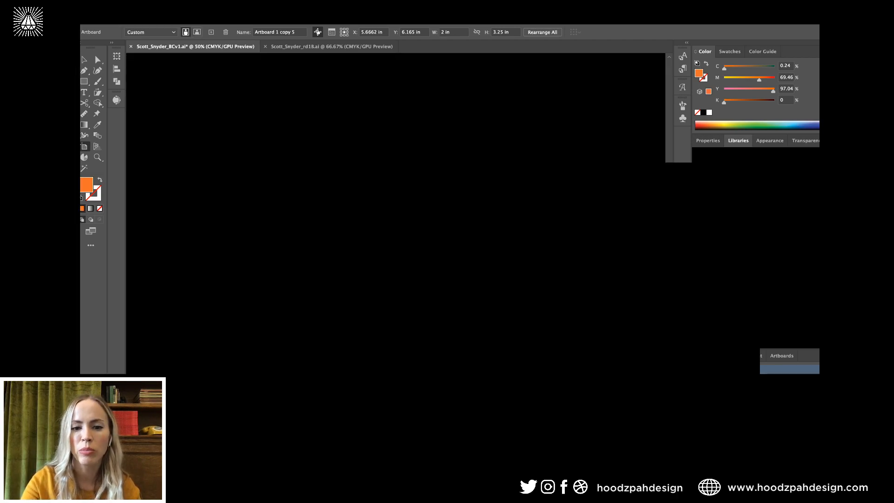
pyautogui.press('v')
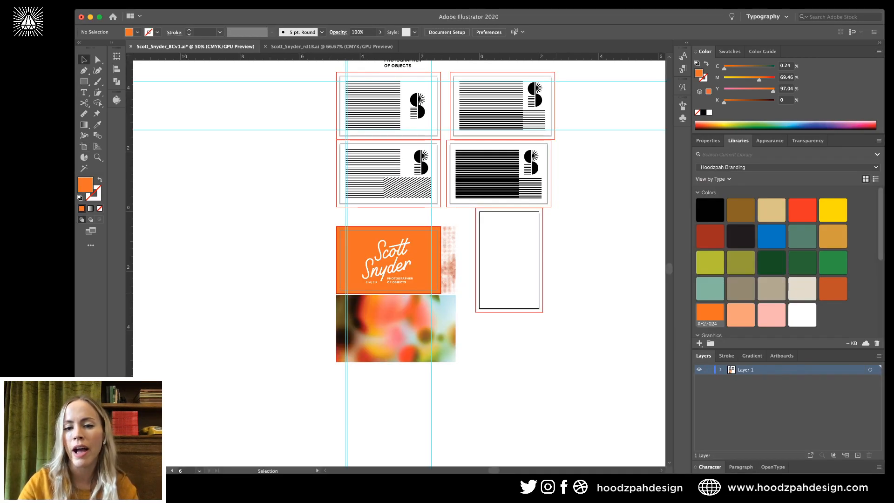
pyautogui.press('super+equal')
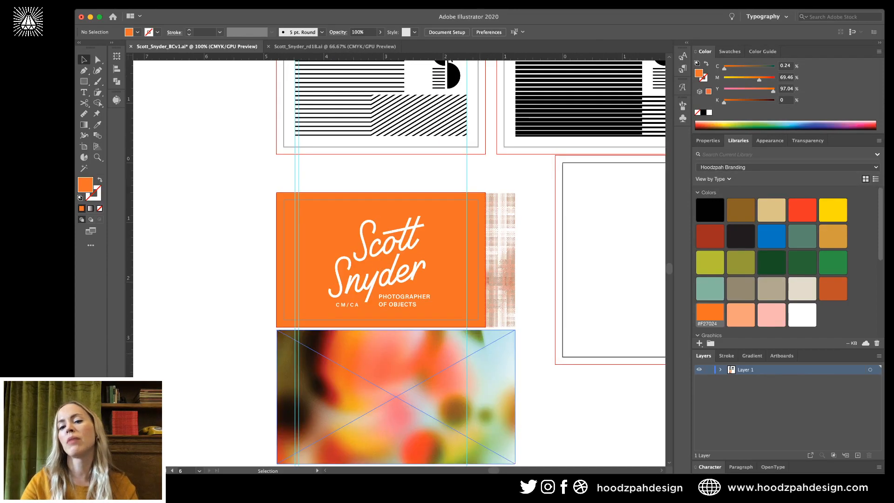
# Copy the blurred photo onto the vertical card, rotate it 90° upright, and position it.
pyautogui.press('super+equal')
pyautogui.click(396, 353)
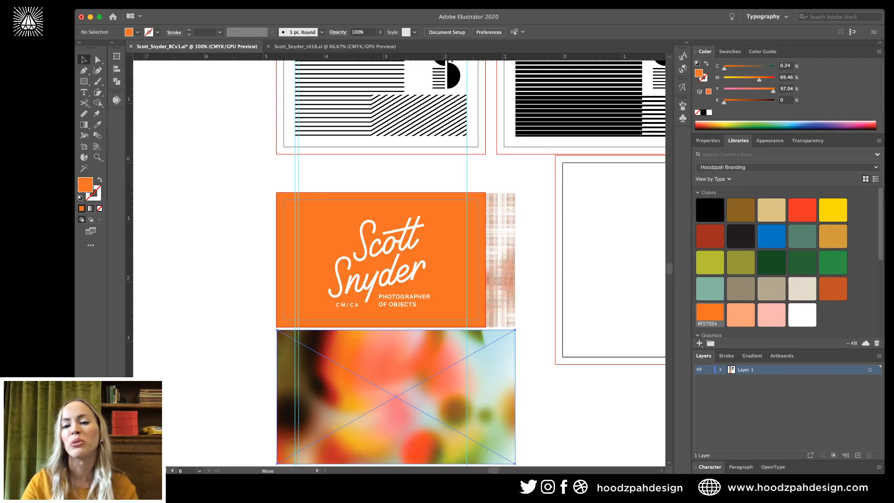
pyautogui.moveTo(462, 366); pyautogui.dragTo(624, 255)
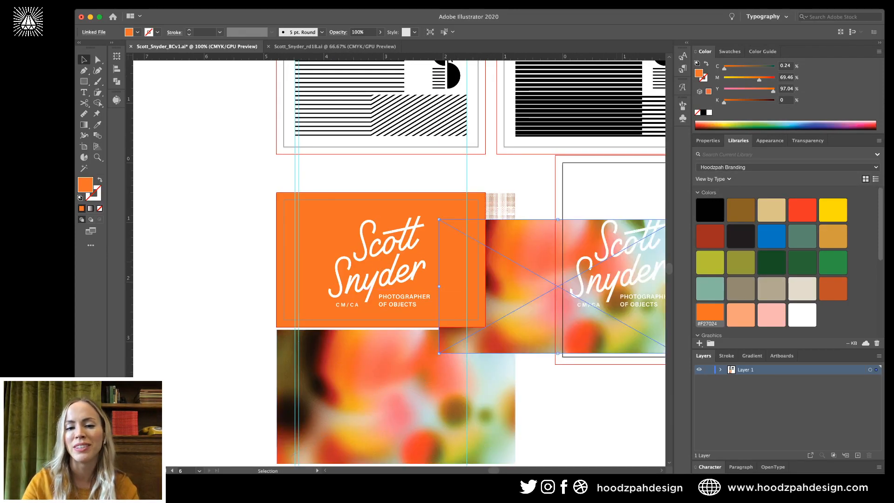
pyautogui.hscroll(8, 400, 263)
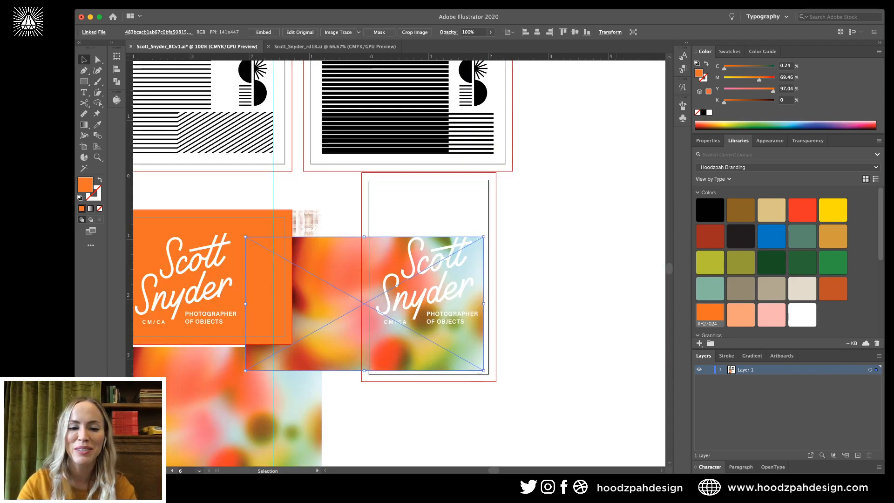
pyautogui.hscroll(1, 400, 263)
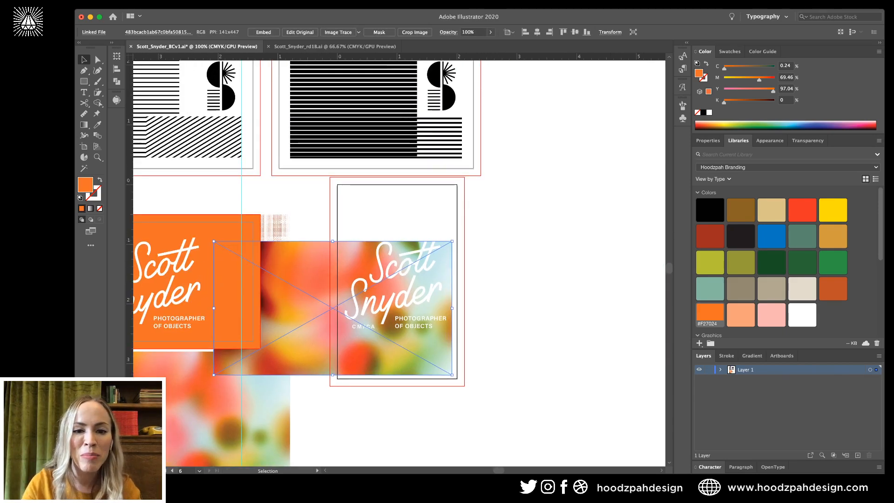
pyautogui.moveTo(454, 377); pyautogui.dragTo(412, 411)
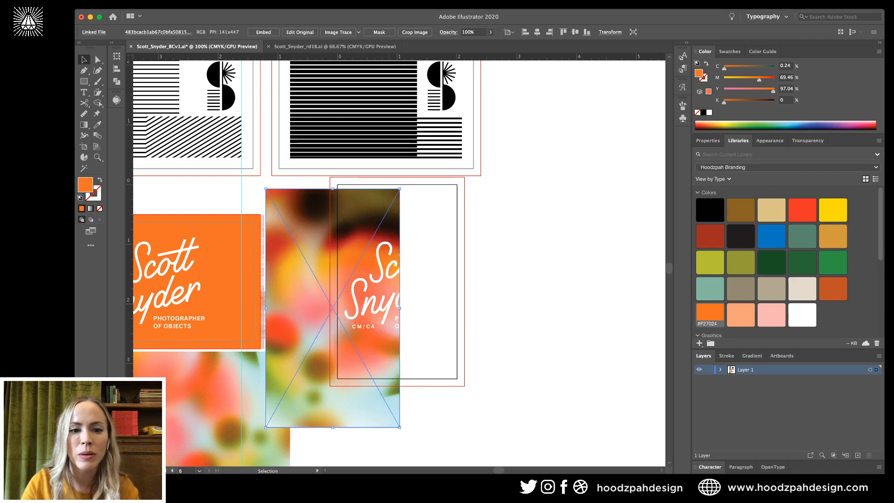
pyautogui.moveTo(333, 306); pyautogui.dragTo(396, 297)
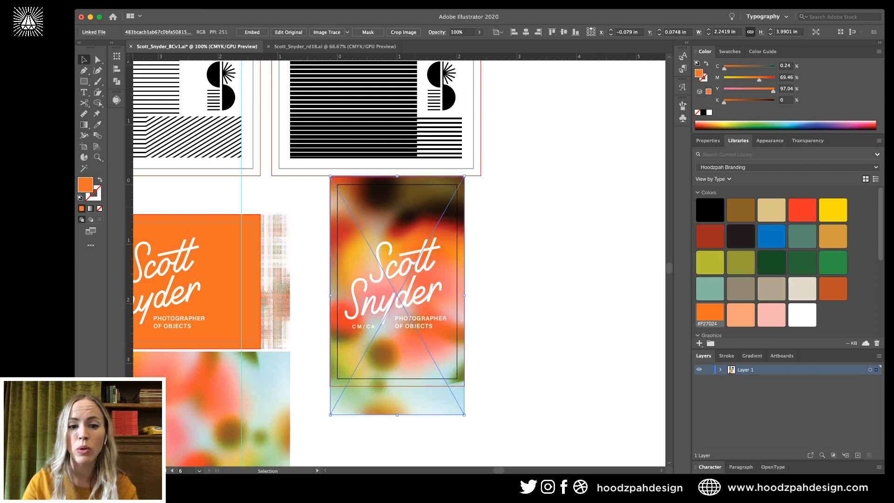
pyautogui.press('super+shift+a')
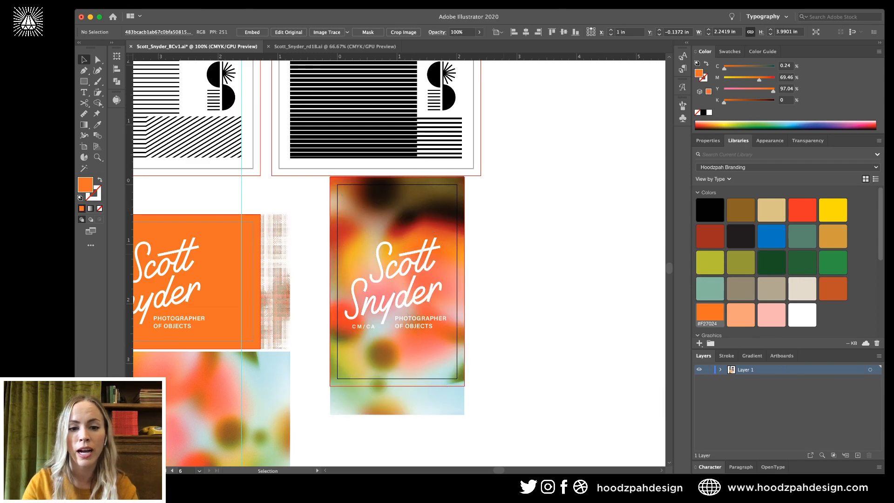
pyautogui.click(397, 299)
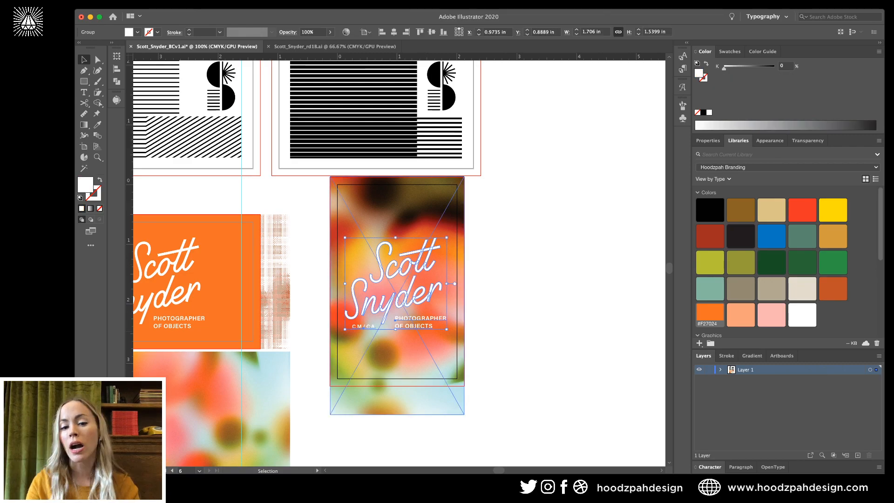
pyautogui.moveTo(395, 329); pyautogui.dragTo(399, 304)
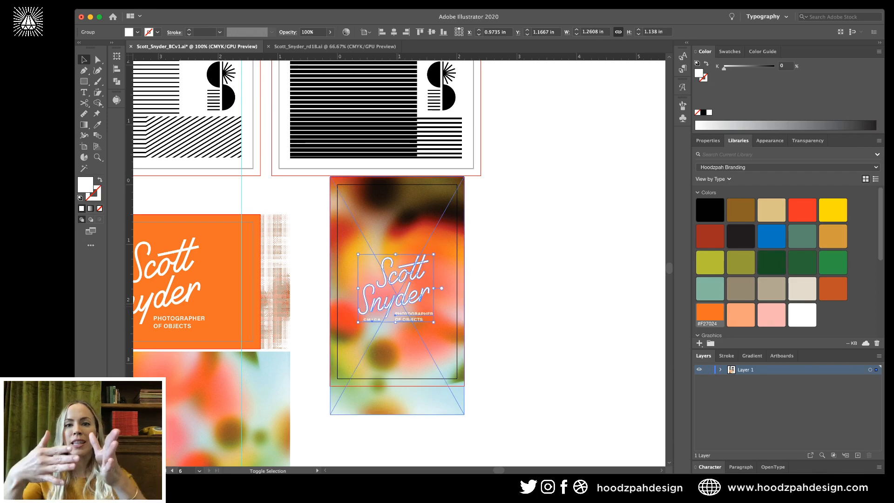
pyautogui.hotkey('shift', 'Down')
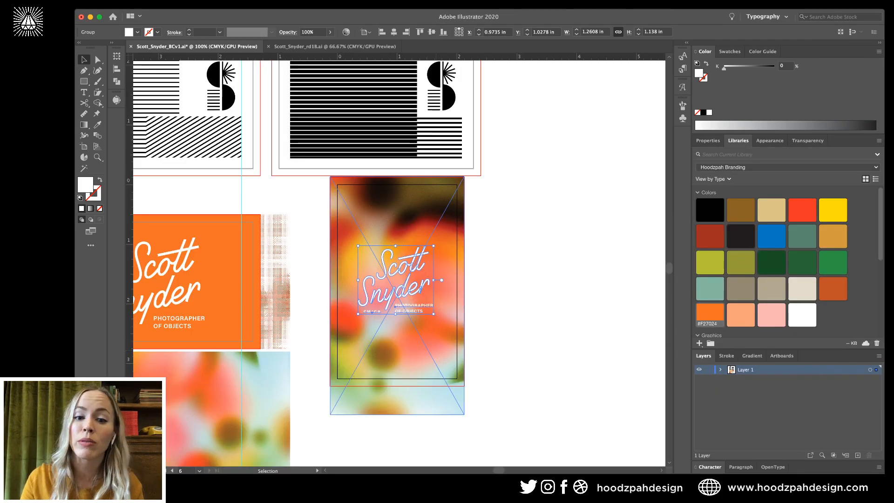
# Reselect the lettering and drag it toward the portrait card's right side.
pyautogui.press('super+shift+a')
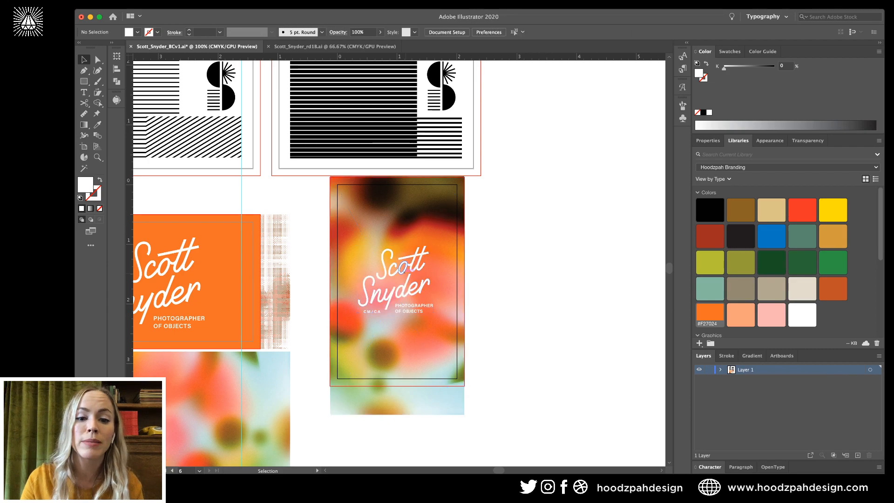
pyautogui.click(403, 268)
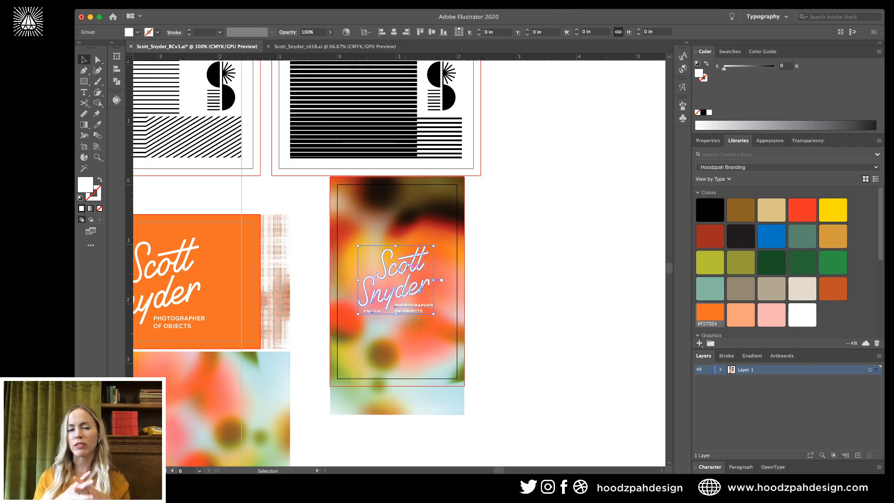
pyautogui.press('super+shift+a')
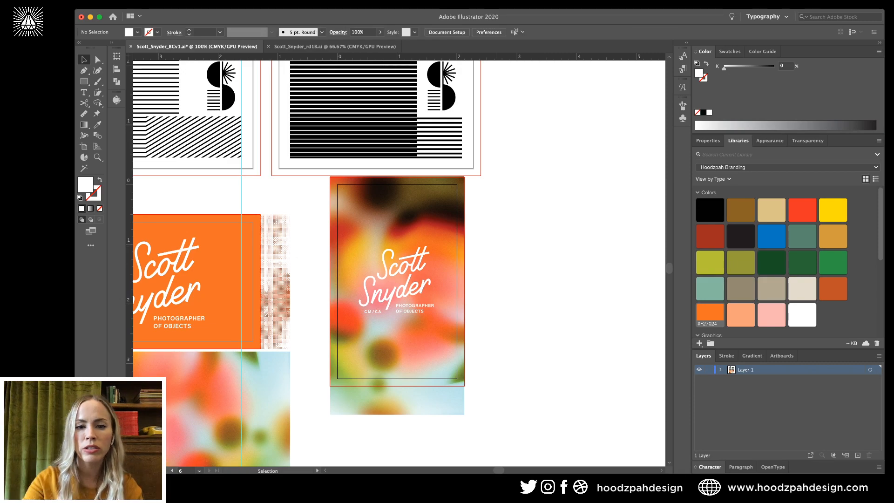
pyautogui.click(435, 270)
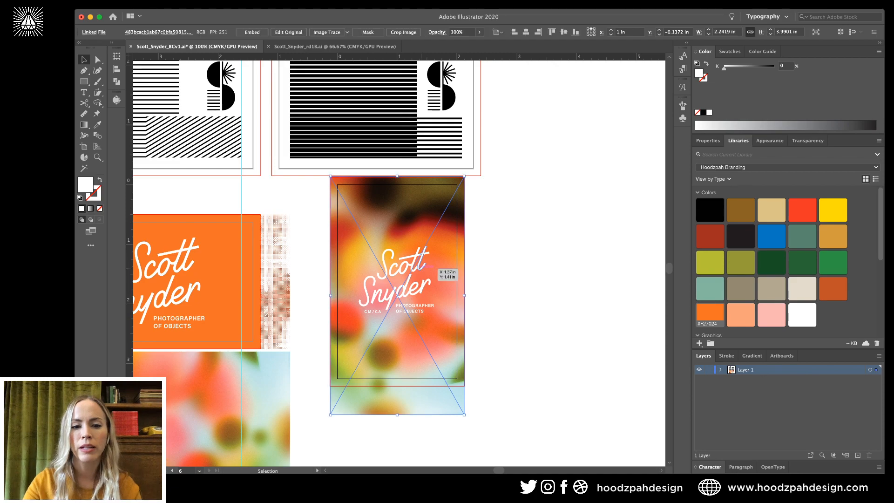
pyautogui.moveTo(435, 270); pyautogui.dragTo(527, 292)
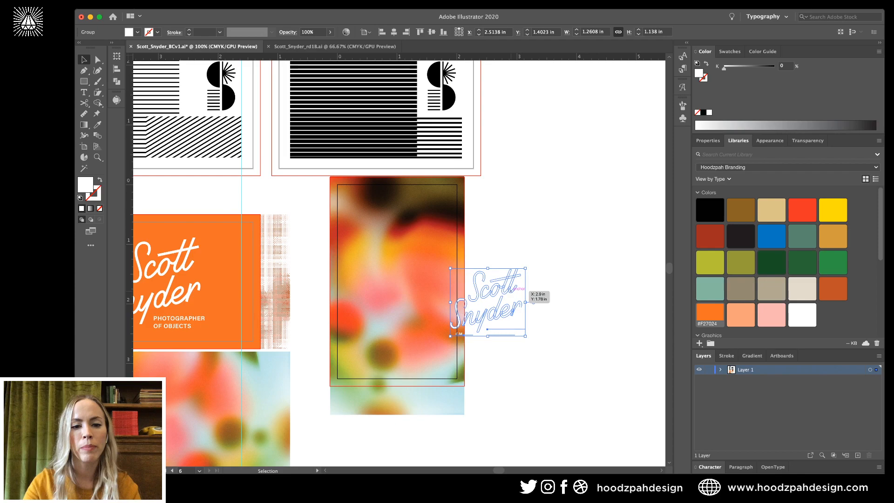
pyautogui.press('super+minus')
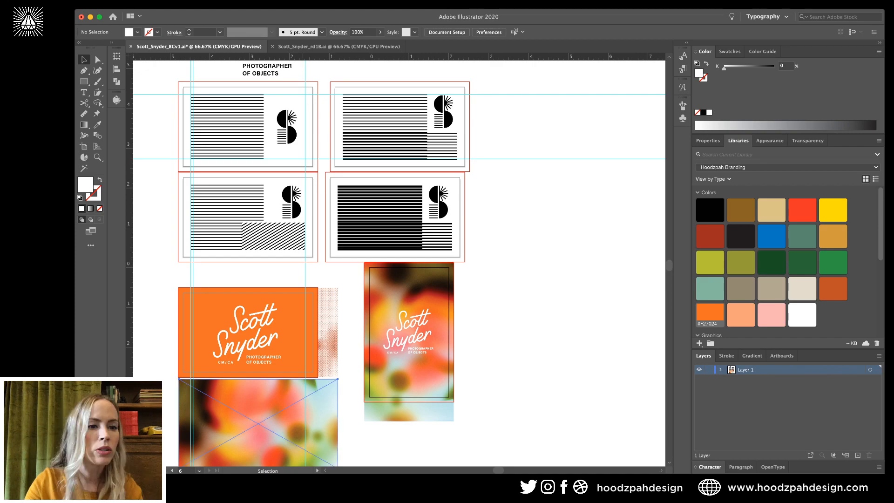
# Delete the leftover blurred photo and set the selected card artboards' width to 3.5 in.
pyautogui.press('Delete')
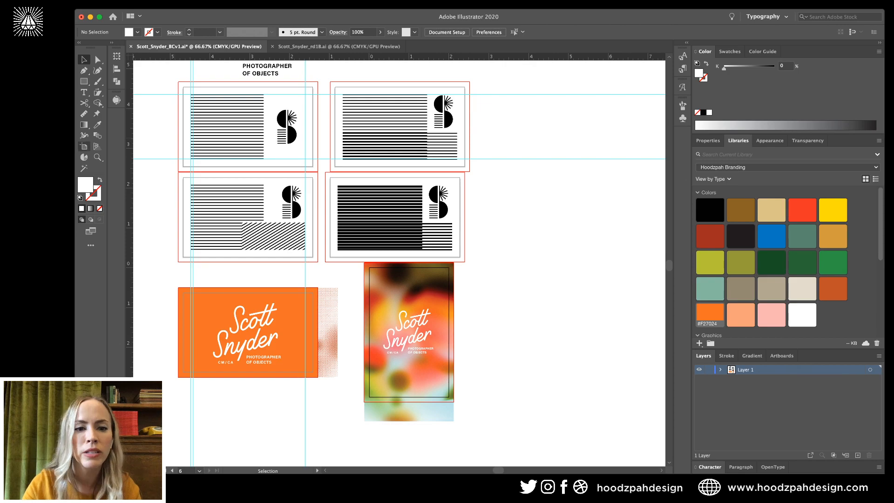
pyautogui.hotkey('shift', 'o')
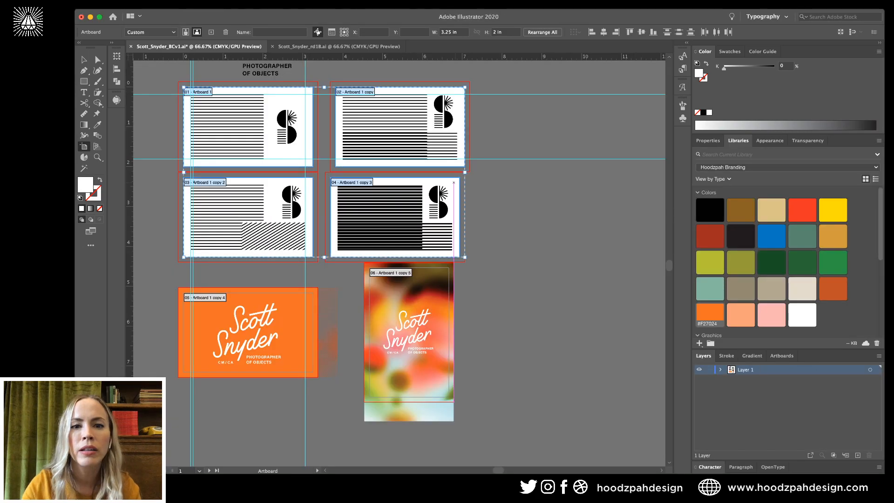
pyautogui.keyDown('shift'); pyautogui.click(247, 333); pyautogui.keyUp('shift')
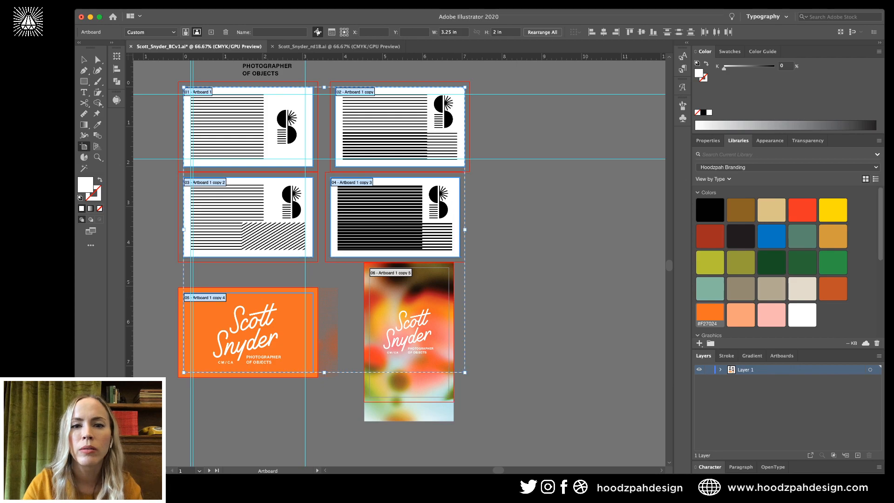
pyautogui.click(451, 32)
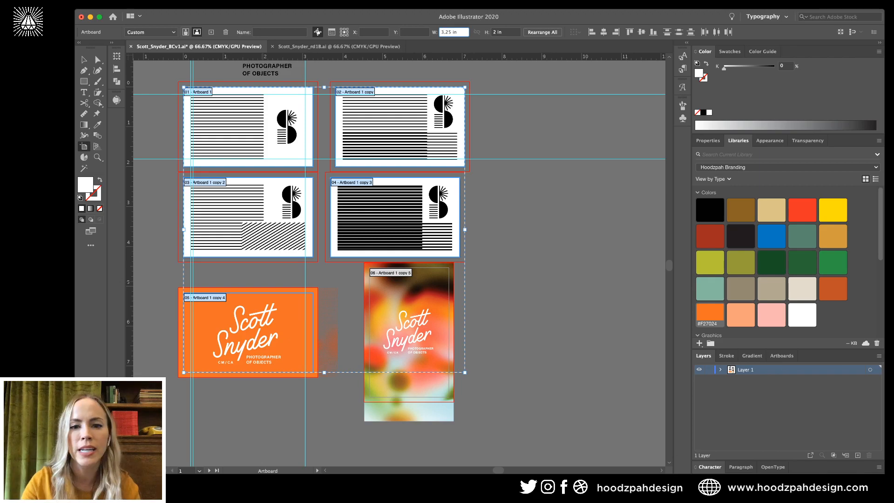
pyautogui.write('3.5')
pyautogui.press('Return')
pyautogui.press('Escape')
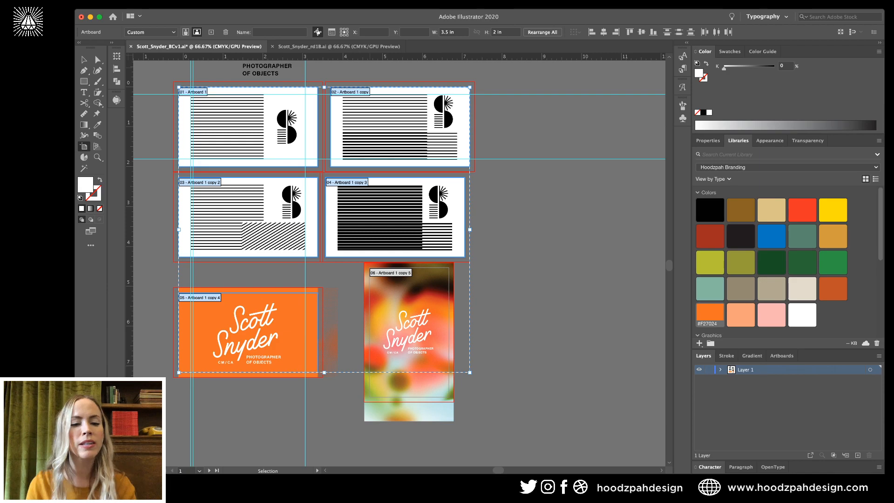
pyautogui.press('Escape')
pyautogui.press('a')
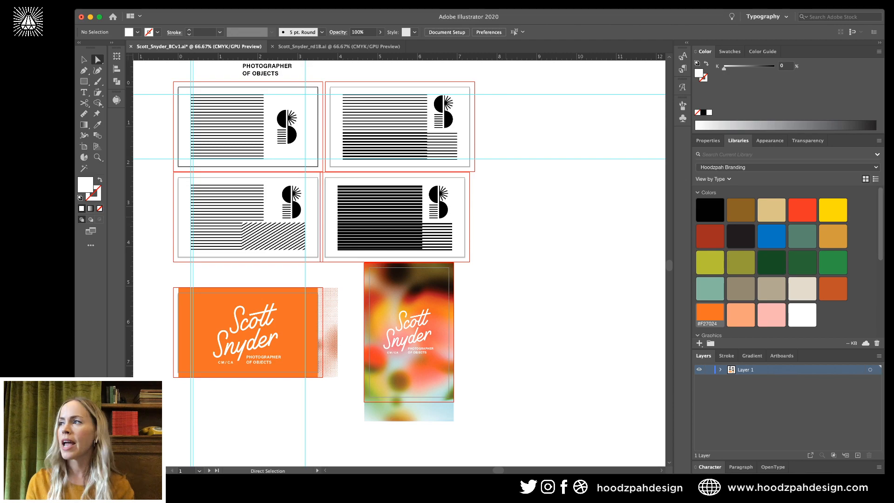
pyautogui.press('super+s')
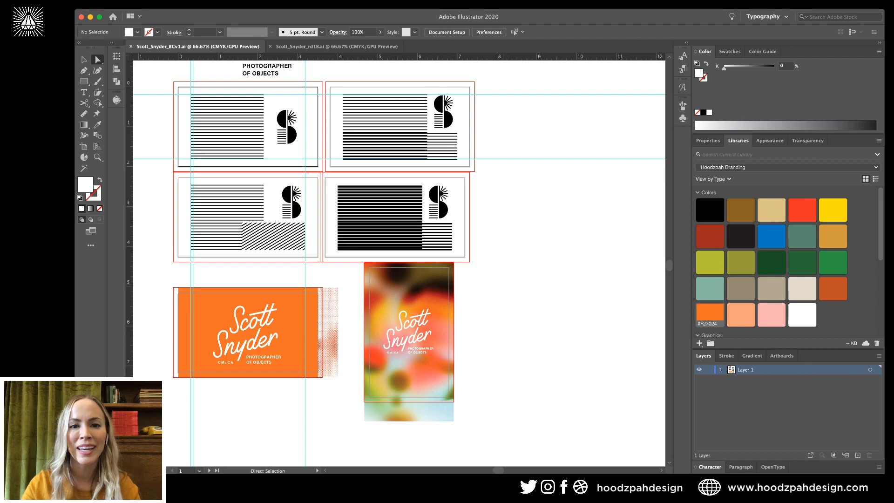
pyautogui.press('v')
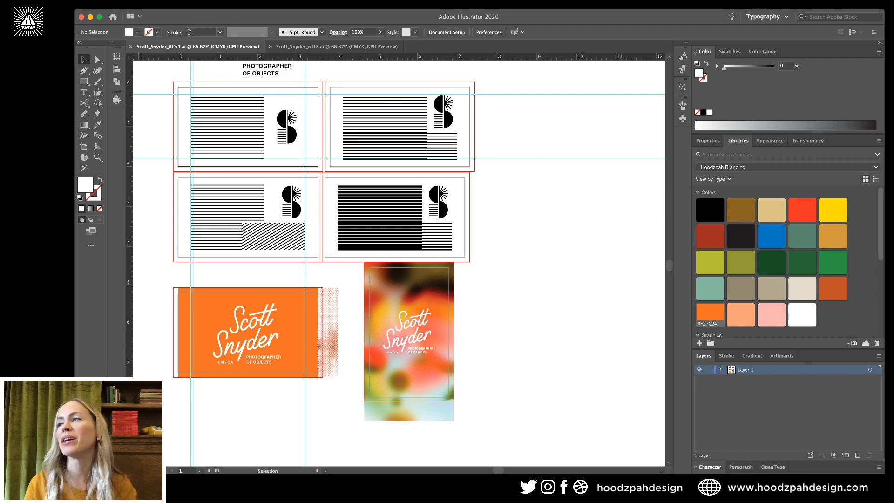
pyautogui.press('super+grave')
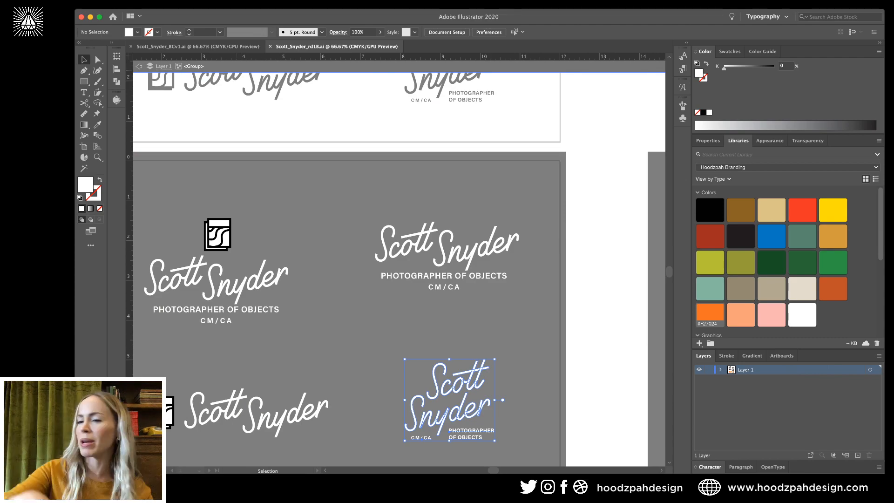
pyautogui.press('f')
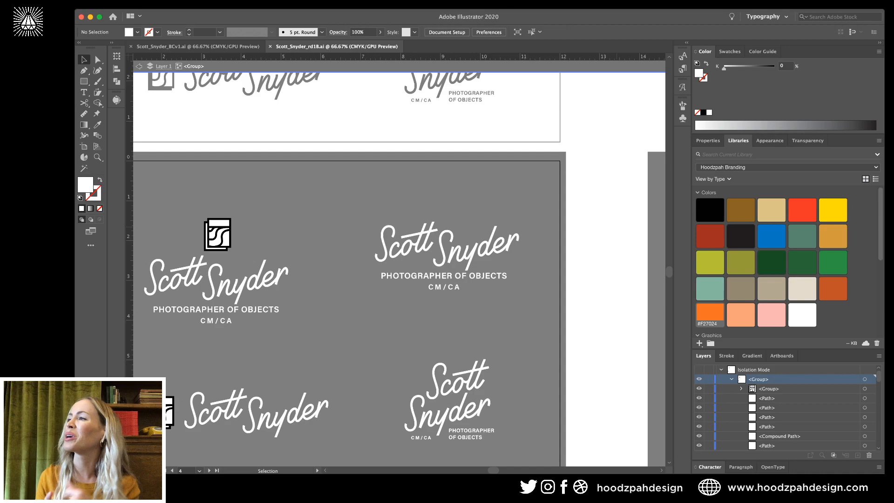
pyautogui.press('Escape')
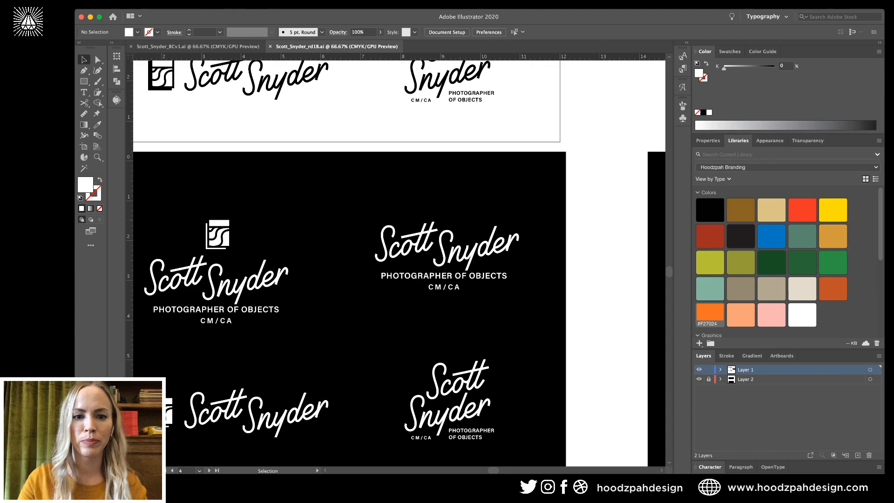
pyautogui.press('super+minus')
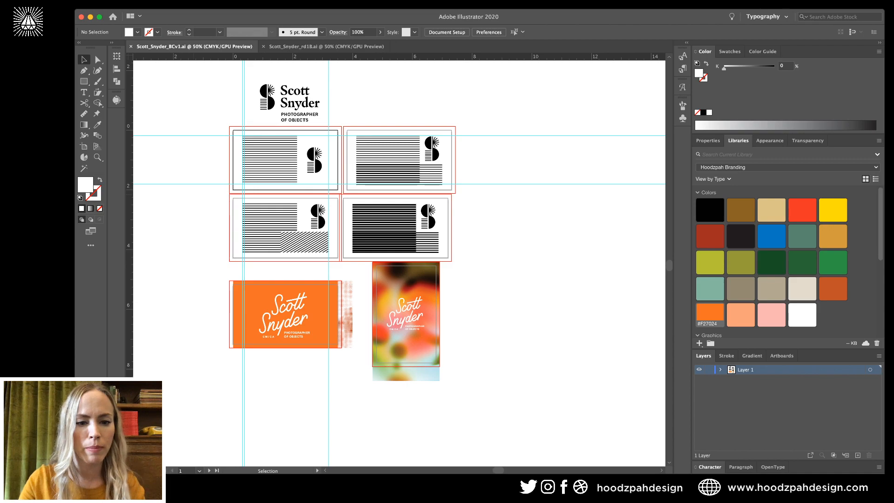
# Duplicate the orange card's artboard downward and delete its copied artwork, leaving a blank seventh card.
pyautogui.hotkey('shift', 'o')
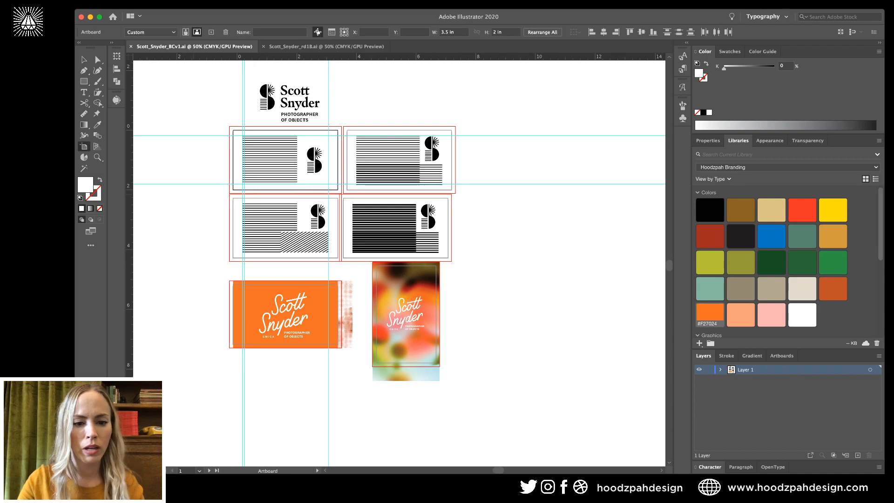
pyautogui.click(325, 304)
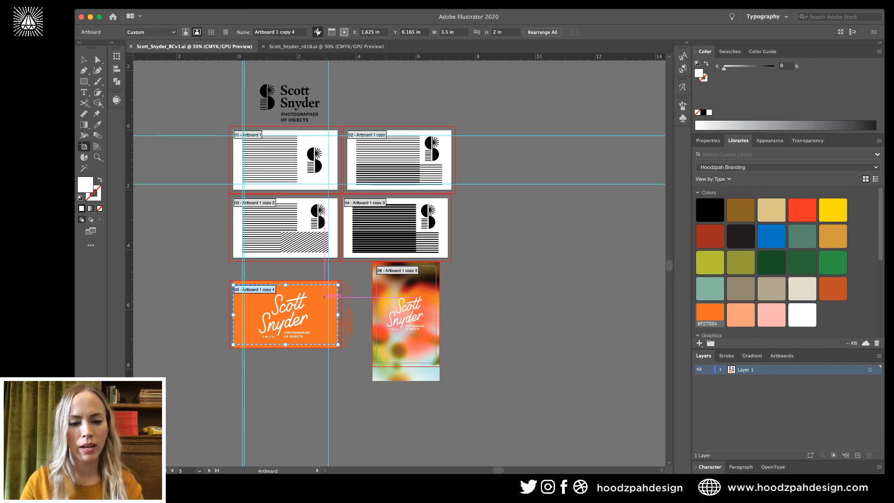
pyautogui.moveTo(325, 297); pyautogui.dragTo(325, 386)
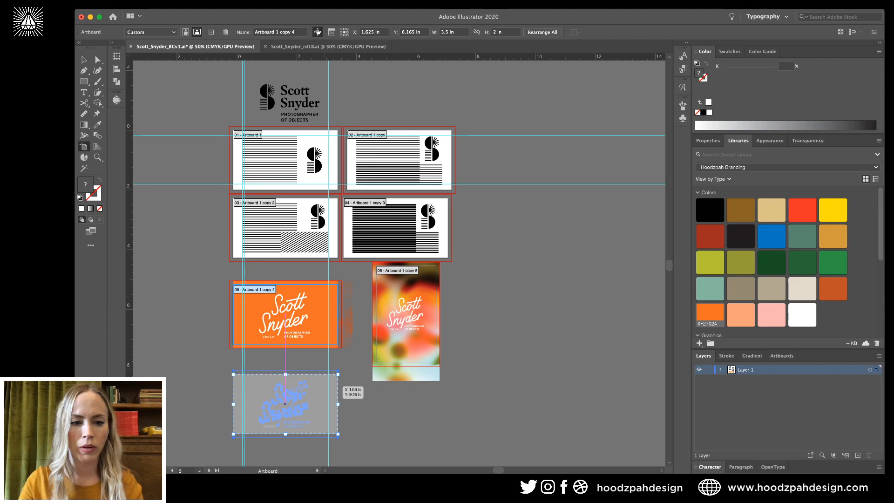
pyautogui.moveTo(325, 386); pyautogui.dragTo(324, 386)
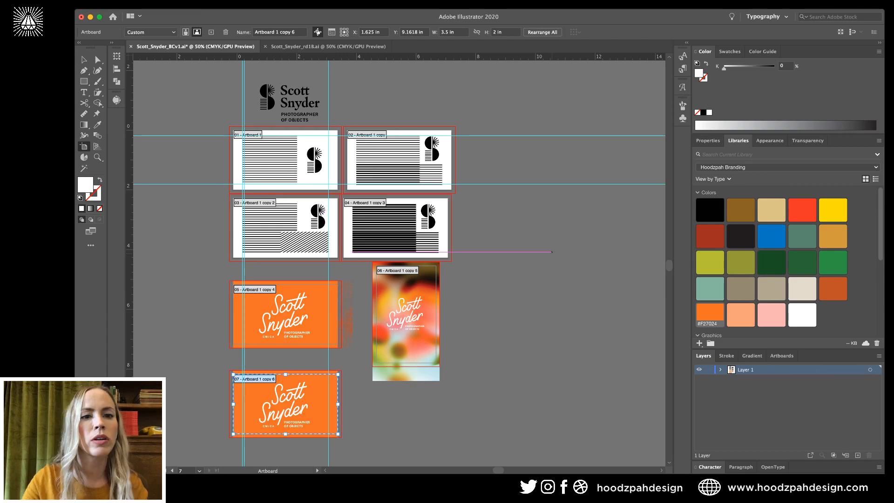
pyautogui.press('v')
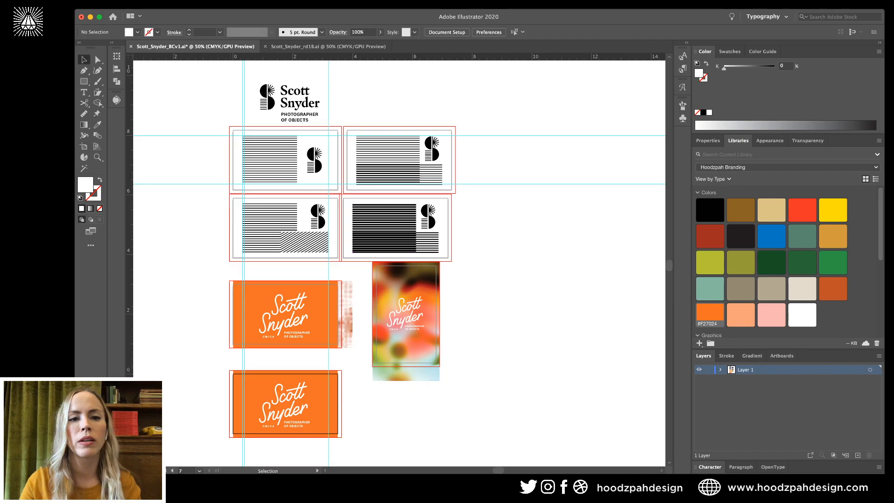
pyautogui.moveTo(214, 385); pyautogui.dragTo(314, 422)
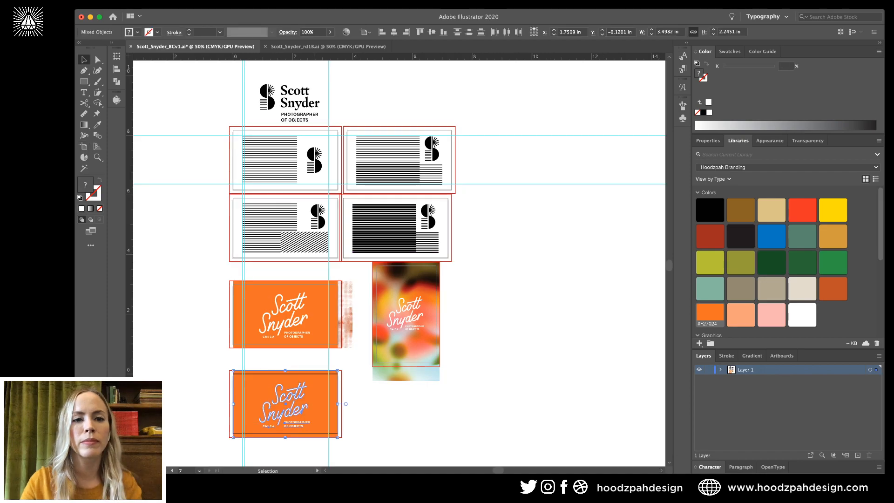
pyautogui.press('Delete')
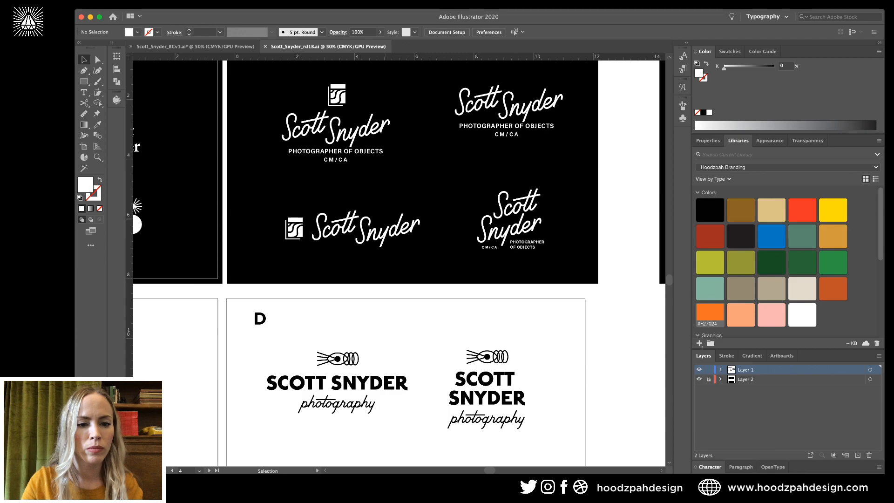
pyautogui.hscroll(-4, 399, 263)
pyautogui.scroll(-2, 399, 263)
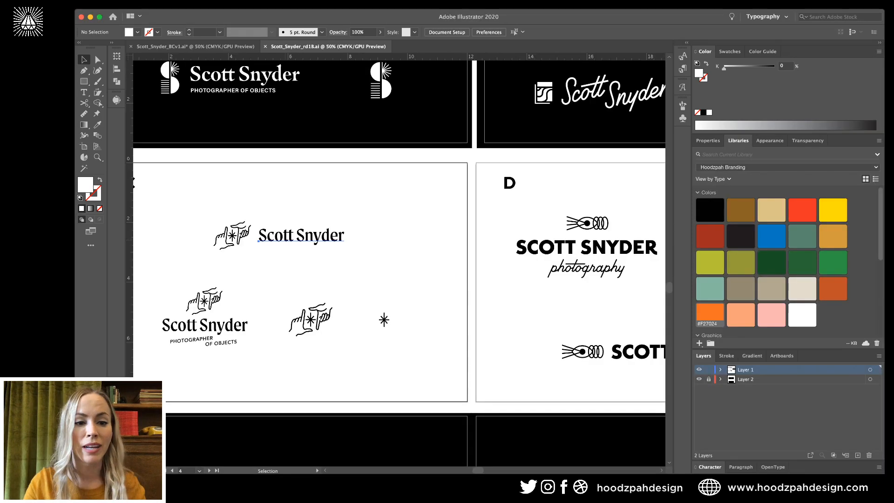
pyautogui.moveTo(301, 235); pyautogui.dragTo(222, 252)
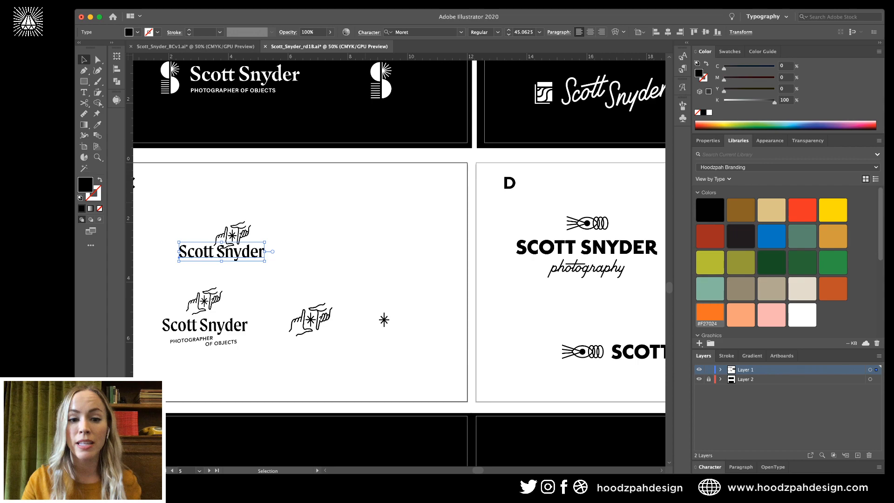
pyautogui.click(388, 226)
pyautogui.moveTo(221, 251); pyautogui.dragTo(301, 235)
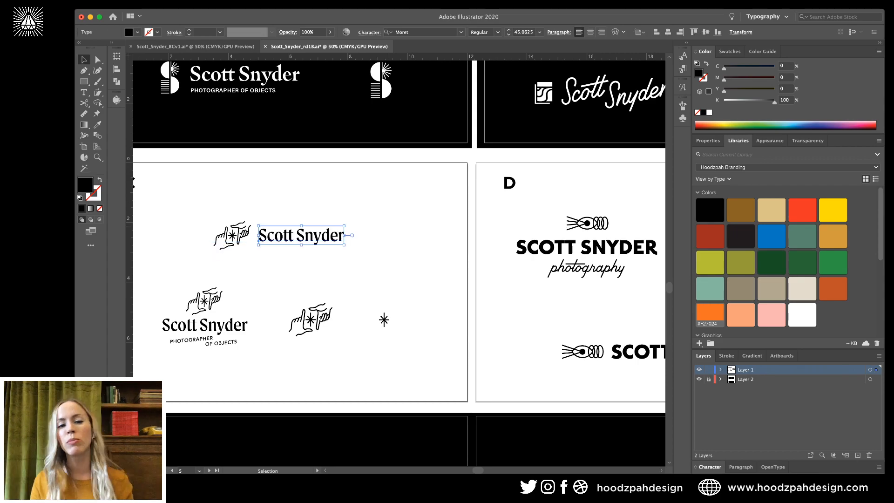
pyautogui.press('super+shift+a')
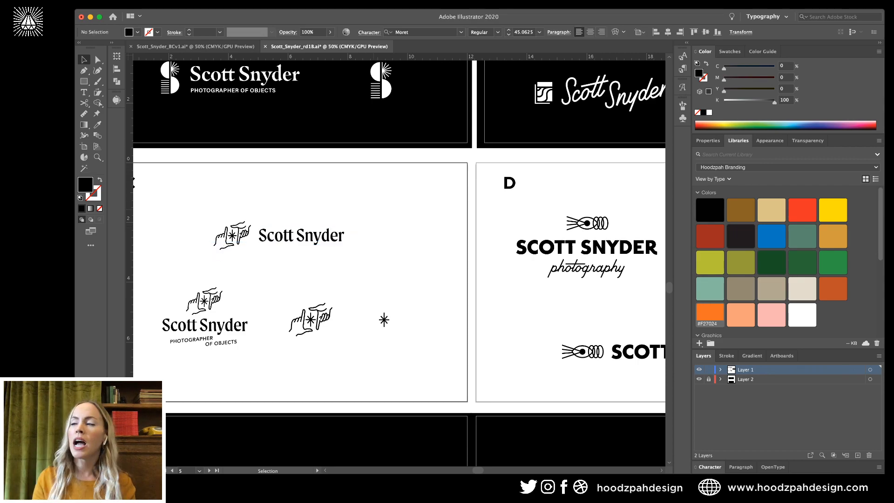
pyautogui.moveTo(383, 198); pyautogui.dragTo(197, 255)
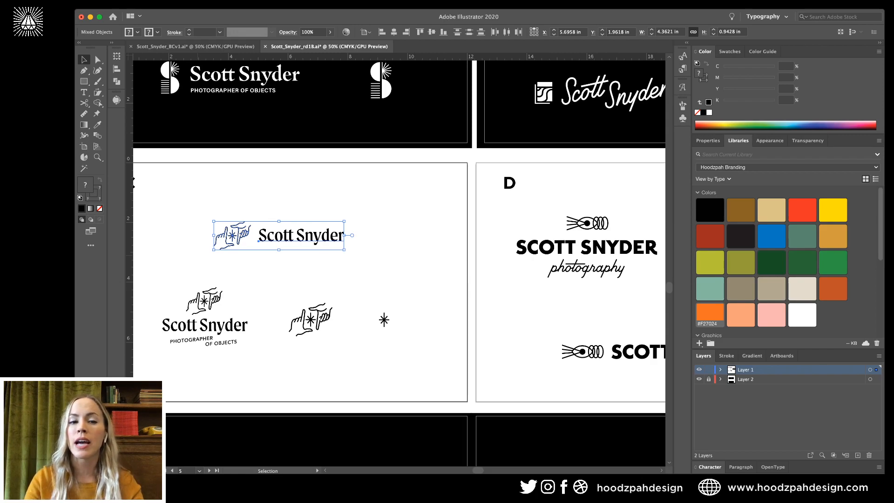
pyautogui.press('a')
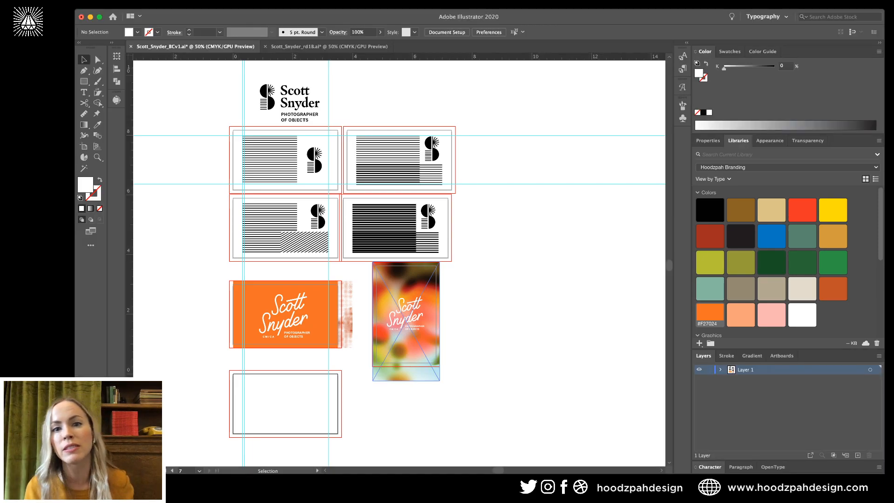
pyautogui.click(406, 346)
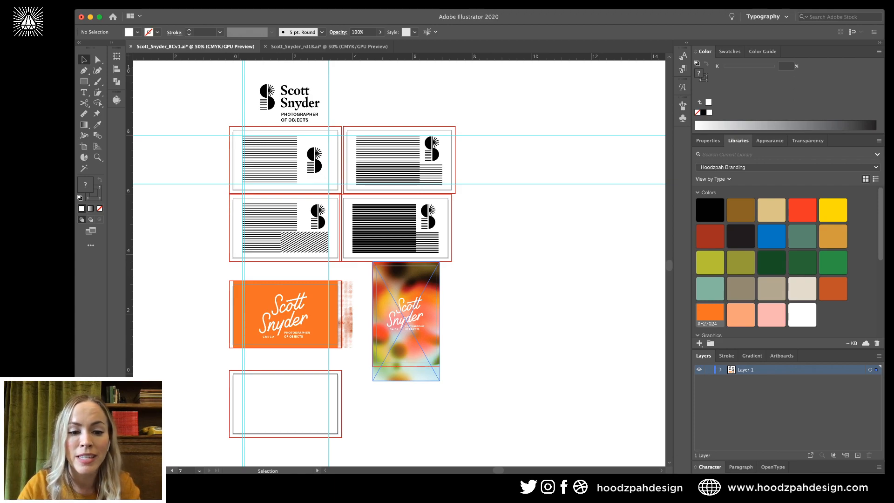
pyautogui.hotkey('ctrl', 'v')
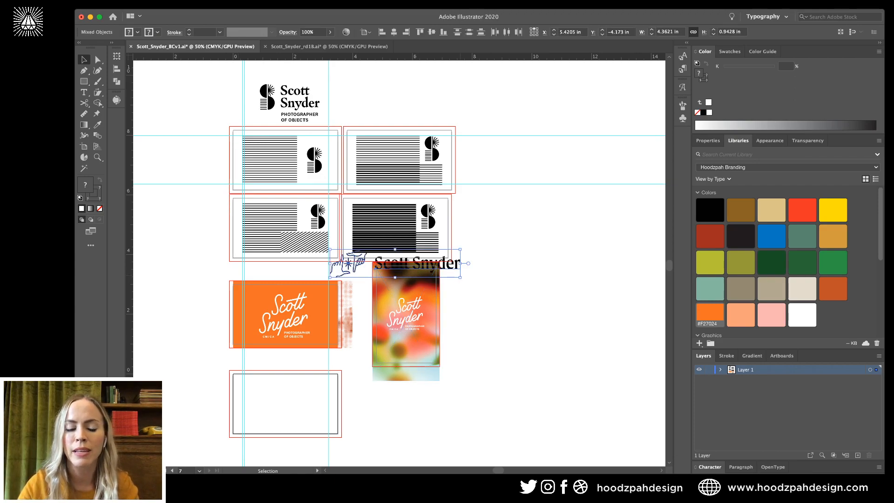
pyautogui.moveTo(469, 263); pyautogui.dragTo(387, 400)
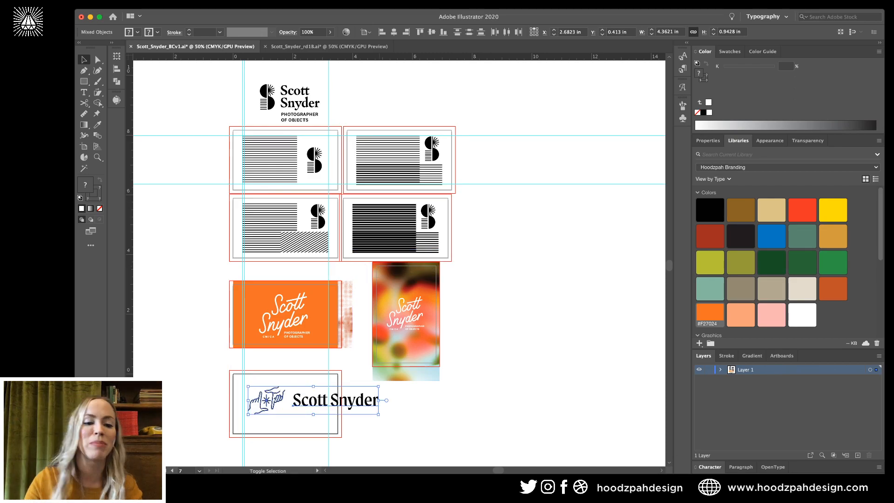
pyautogui.moveTo(378, 400); pyautogui.dragTo(325, 403)
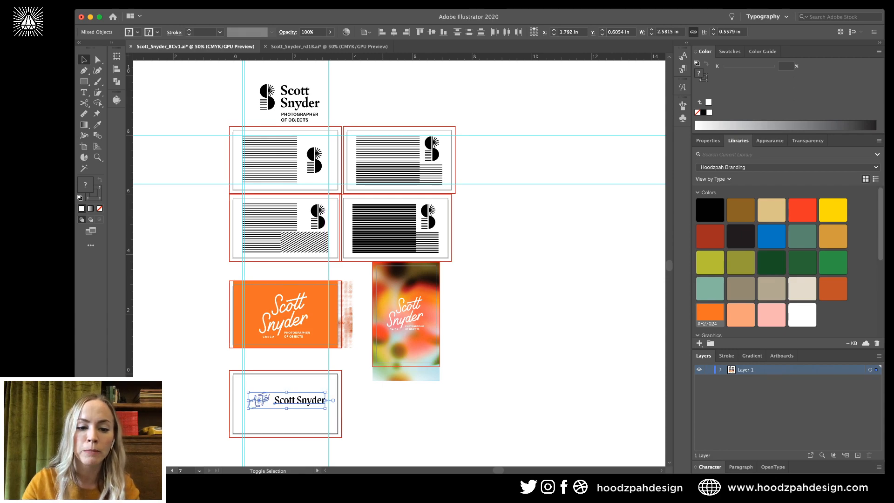
pyautogui.press('Up')
pyautogui.press('Up')
pyautogui.press('Up')
pyautogui.press('Up')
pyautogui.press('Up')
pyautogui.press('Up')
pyautogui.press('Up')
pyautogui.press('Up')
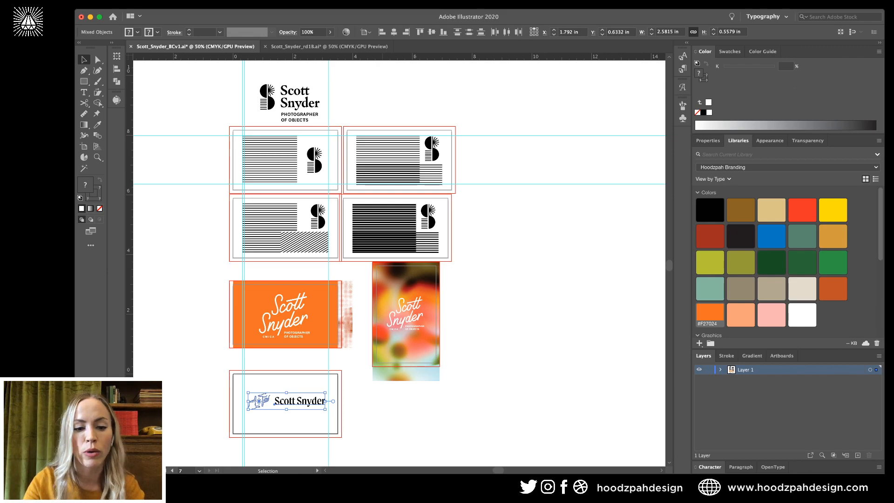
pyautogui.press('Down')
pyautogui.press('Left')
pyautogui.press('Left')
pyautogui.press('super+shift+a')
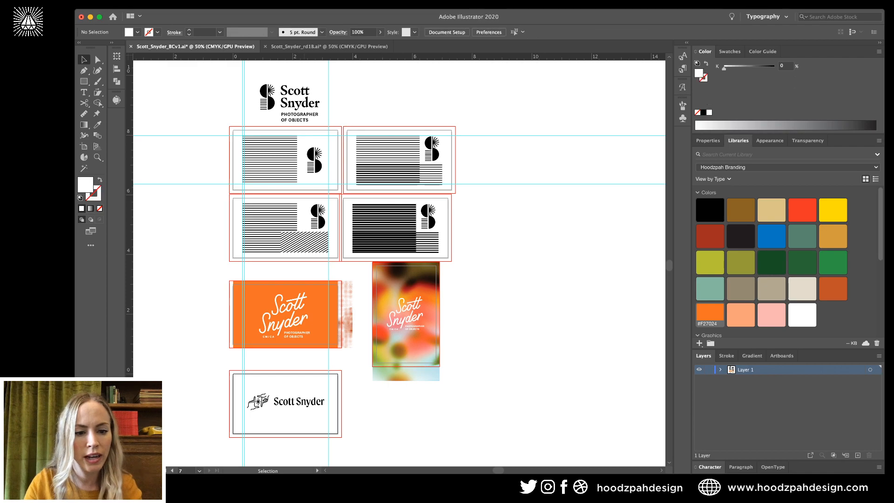
# Lower the lockup slightly to settle it on the white card.
pyautogui.press('super+equal')
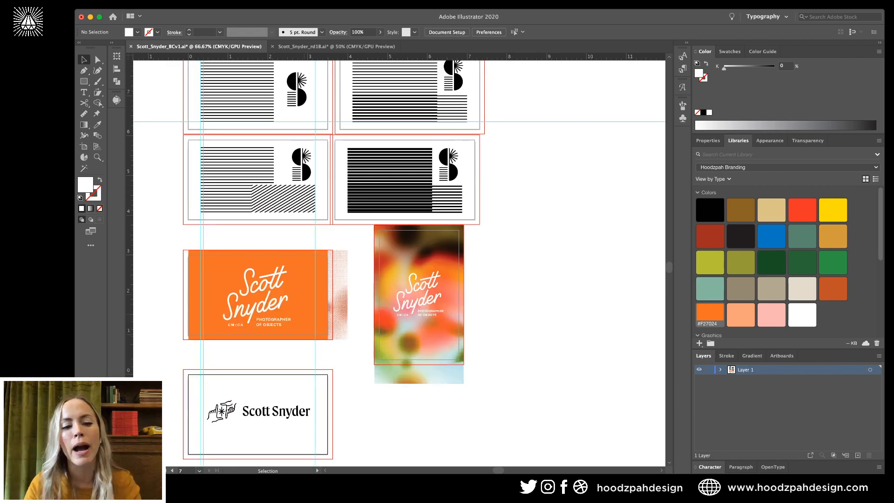
pyautogui.scroll(-1, 399, 261)
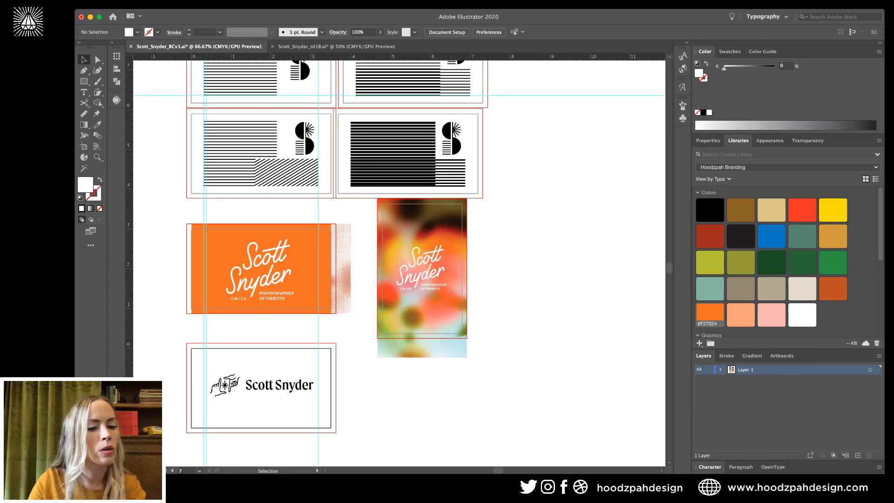
pyautogui.moveTo(201, 364); pyautogui.dragTo(298, 404)
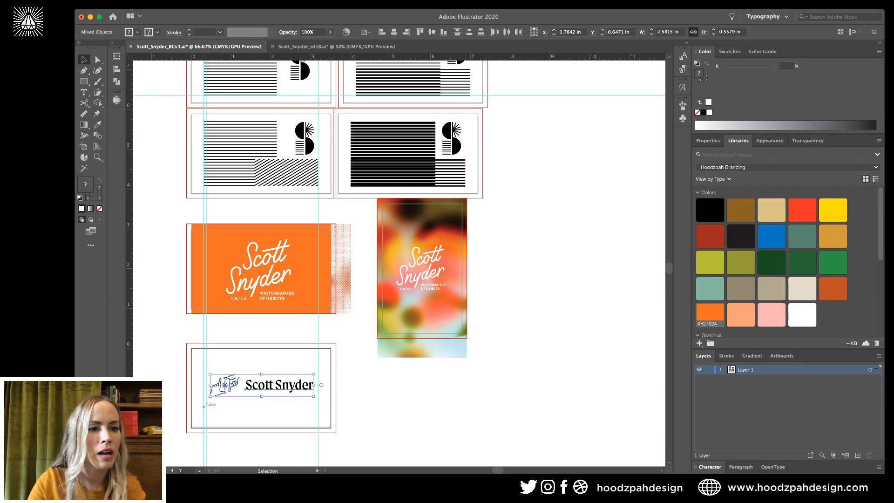
pyautogui.hotkey('shift', 'Down')
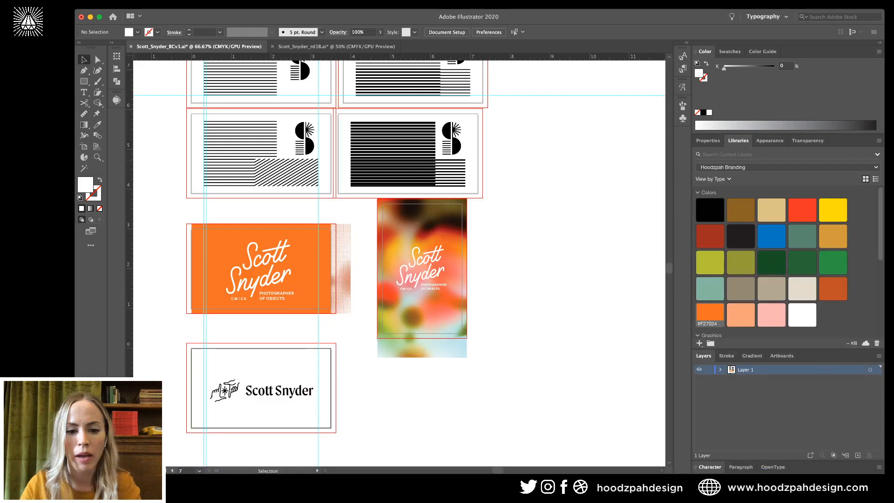
# Draw a short vertical line to the right of the card.
pyautogui.press('i')
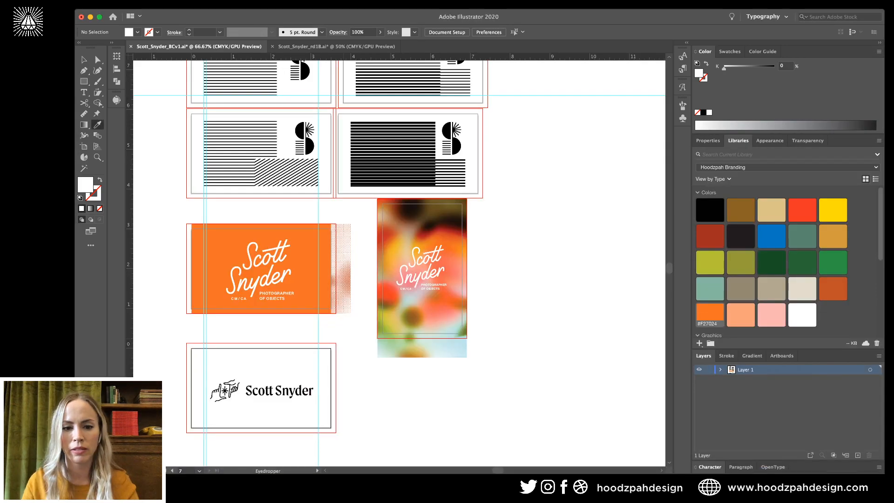
pyautogui.press('p')
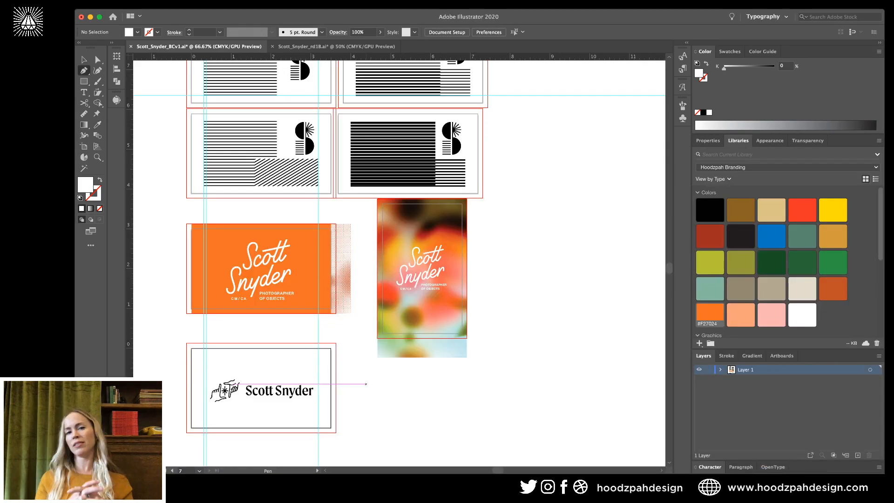
pyautogui.click(366, 380)
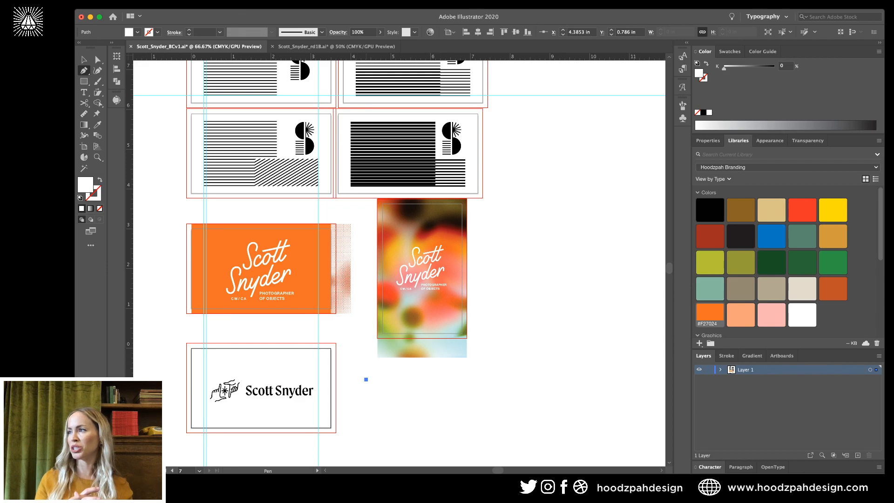
pyautogui.keyDown('shift'); pyautogui.click(365, 408); pyautogui.keyUp('shift')
pyautogui.press('v')
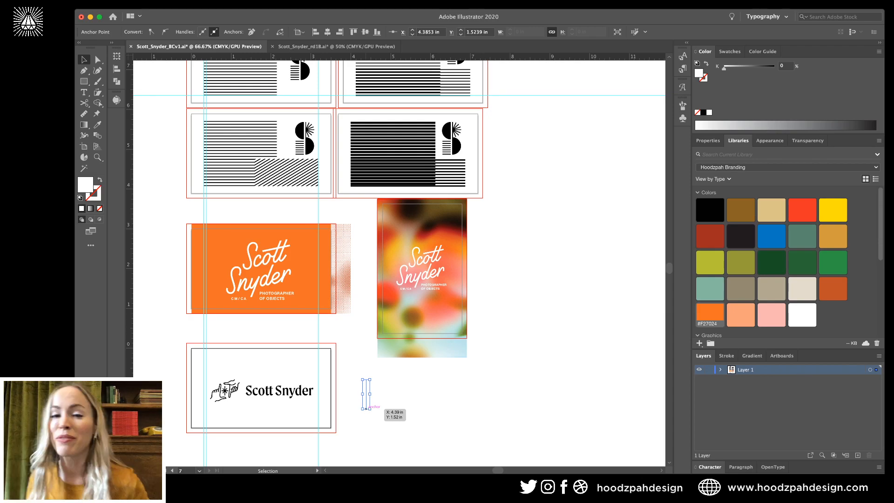
pyautogui.press('f')
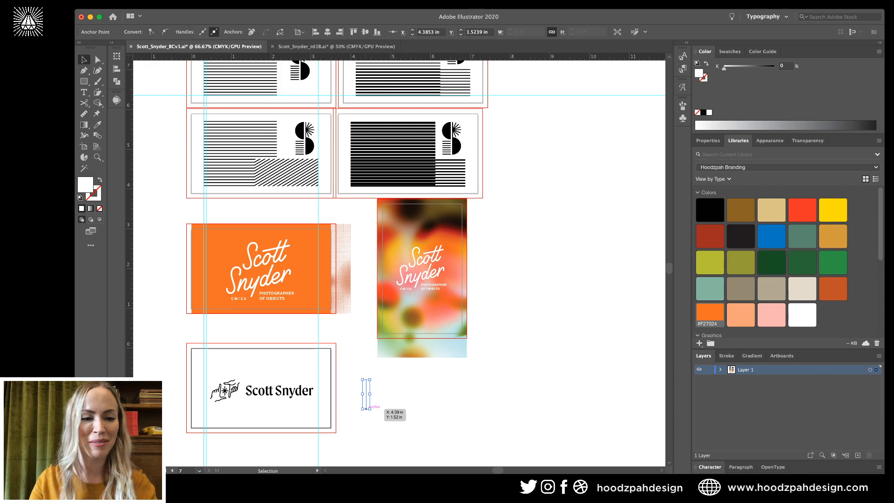
# Give the line the black stroke with the Eyedropper, then rotate a copy 45° around its centre.
pyautogui.press('super+equal')
pyautogui.press('super+equal')
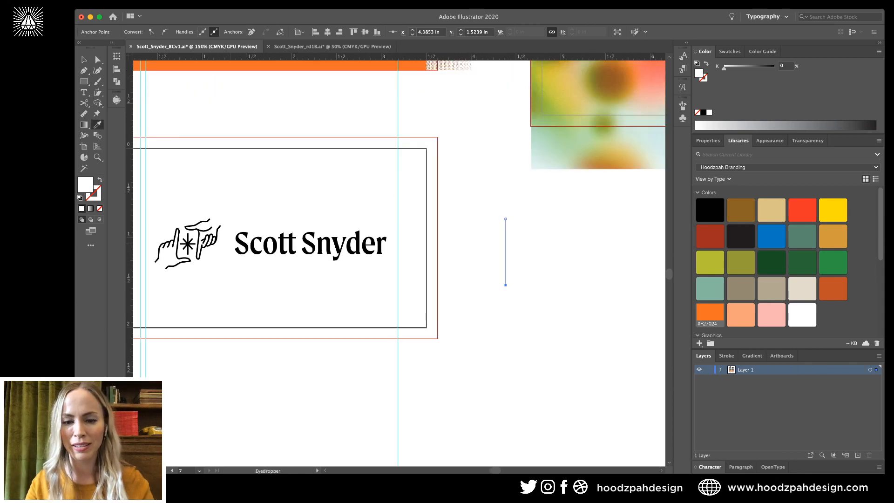
pyautogui.hscroll(-5, 399, 262)
pyautogui.scroll(1, 399, 263)
pyautogui.press('i')
pyautogui.click(425, 279)
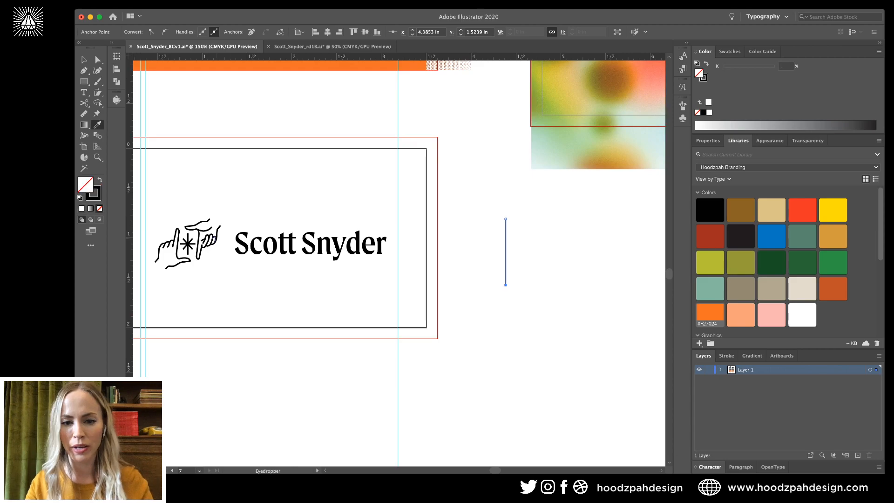
pyautogui.press('v')
pyautogui.press('super+shift+a')
pyautogui.click(505, 235)
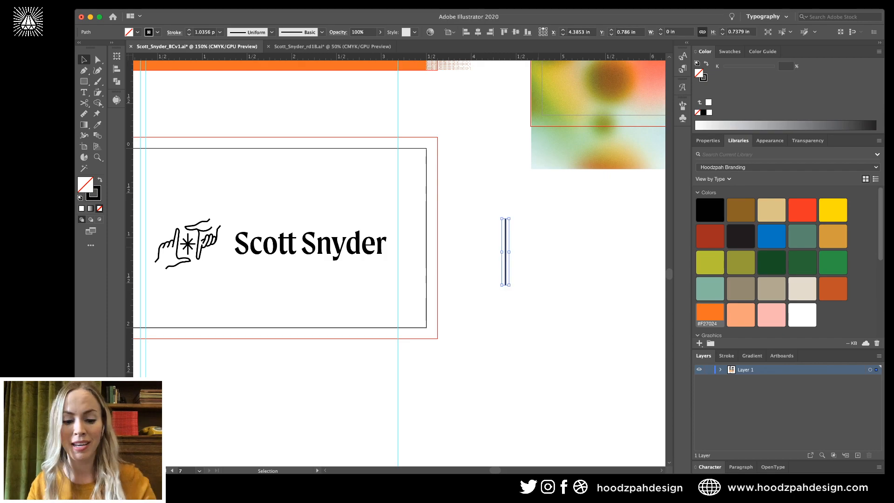
pyautogui.moveTo(510, 217); pyautogui.dragTo(539, 258)
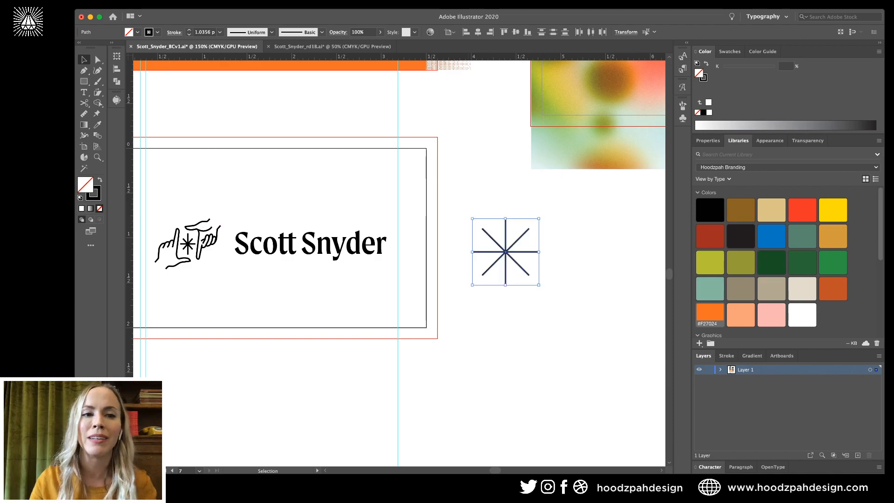
# Group the starburst lines and add a rotated copy, doubling it to sixteen spokes.
pyautogui.hotkey('ctrl', 'g')
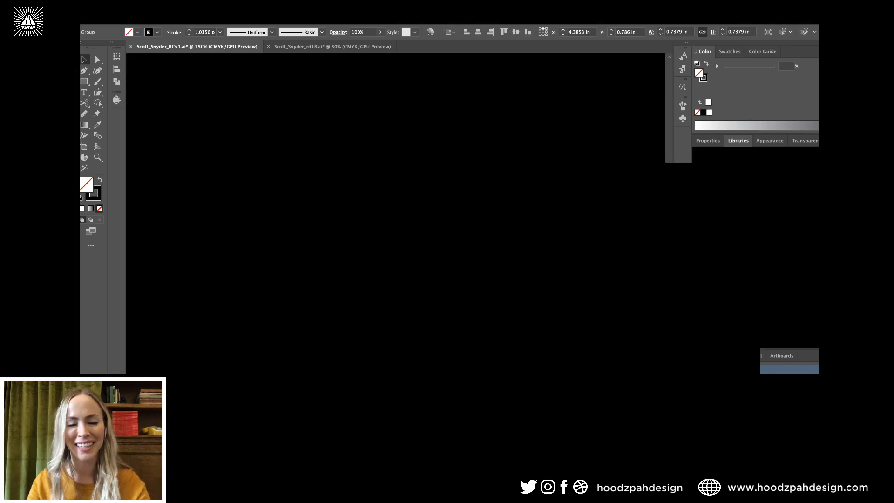
pyautogui.press('a')
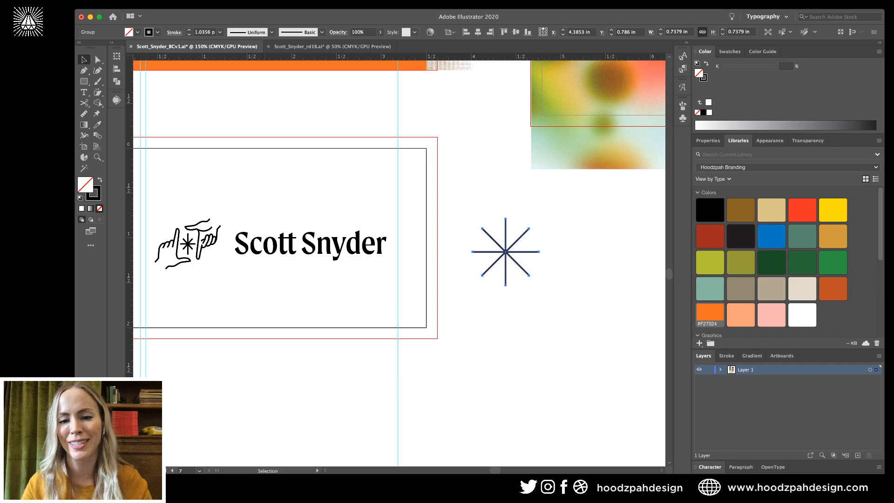
pyautogui.hotkey('ctrl', 'd')
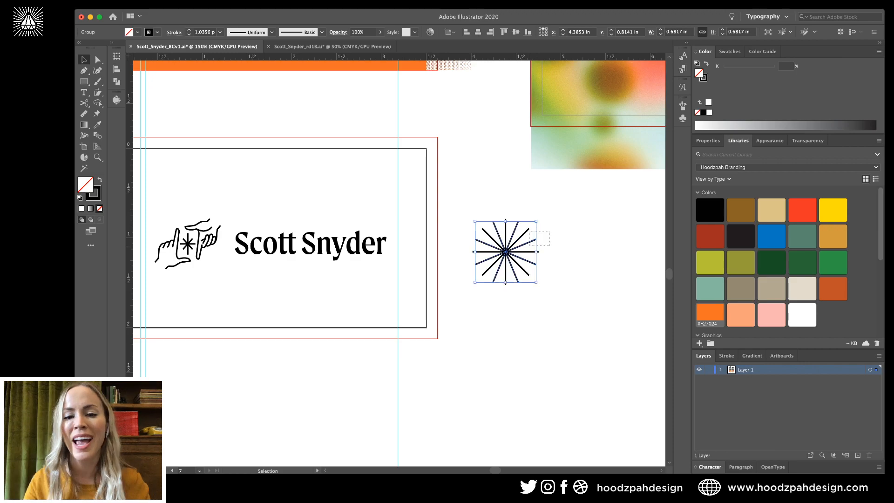
pyautogui.moveTo(550, 231); pyautogui.dragTo(523, 255)
pyautogui.press('super+g')
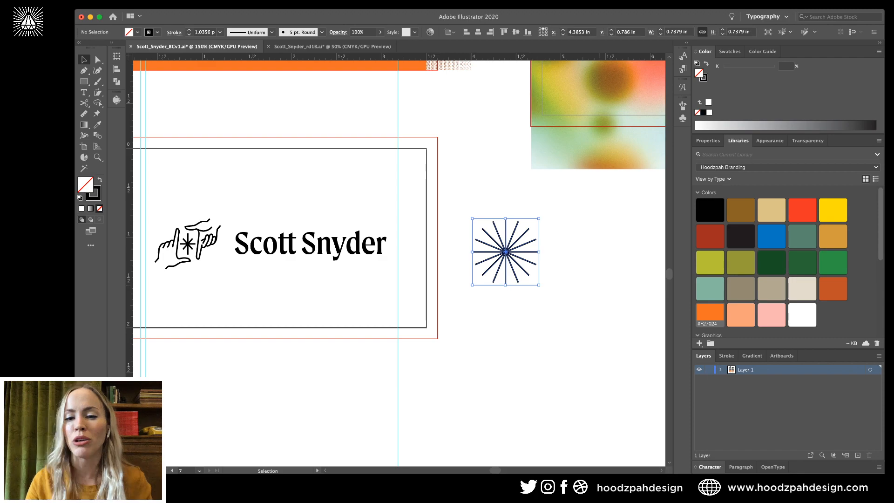
# Shrink the whole starburst to about 0.42 in, above the card's wordmark.
pyautogui.press('super+shift+a')
pyautogui.press('super+equal')
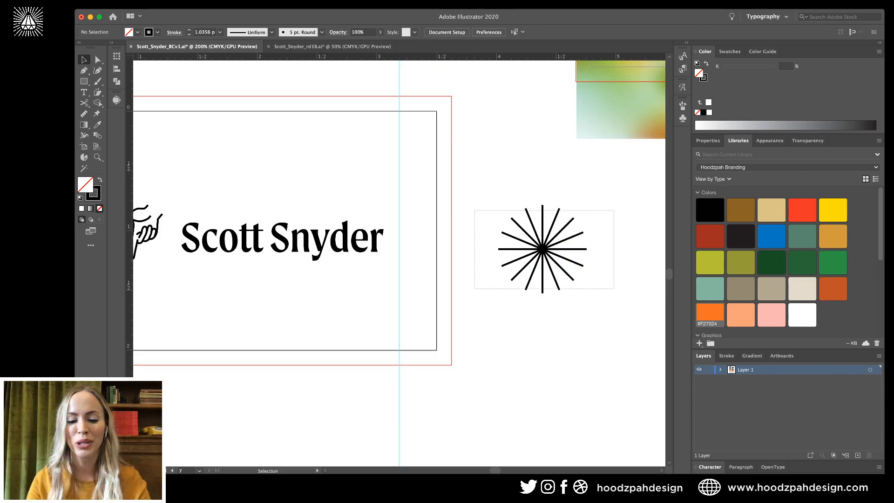
pyautogui.moveTo(474, 210); pyautogui.dragTo(613, 289)
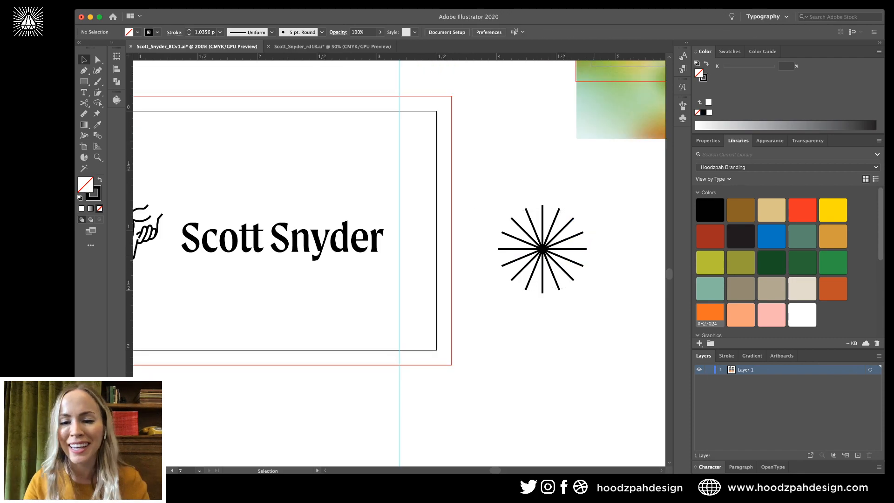
pyautogui.moveTo(605, 206); pyautogui.dragTo(492, 298)
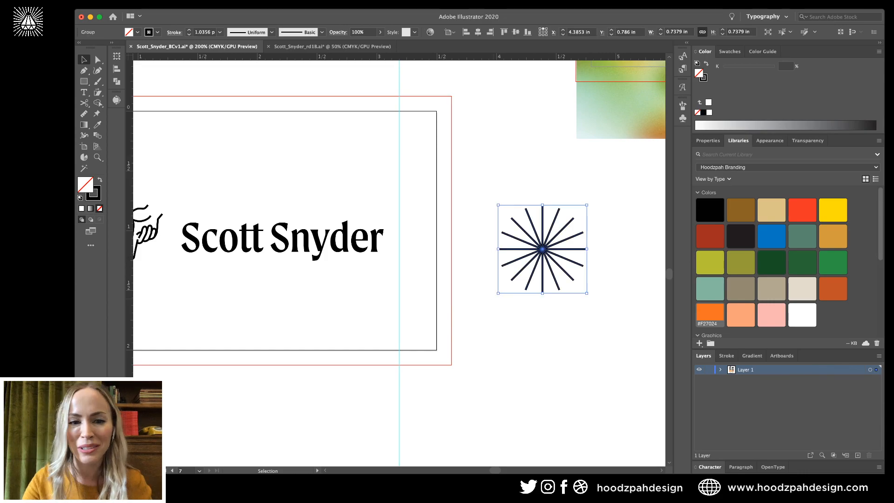
pyautogui.moveTo(586, 249)
pyautogui.mouseDown()
pyautogui.moveTo(414, 195)
pyautogui.moveTo(399, 160)
pyautogui.mouseUp()
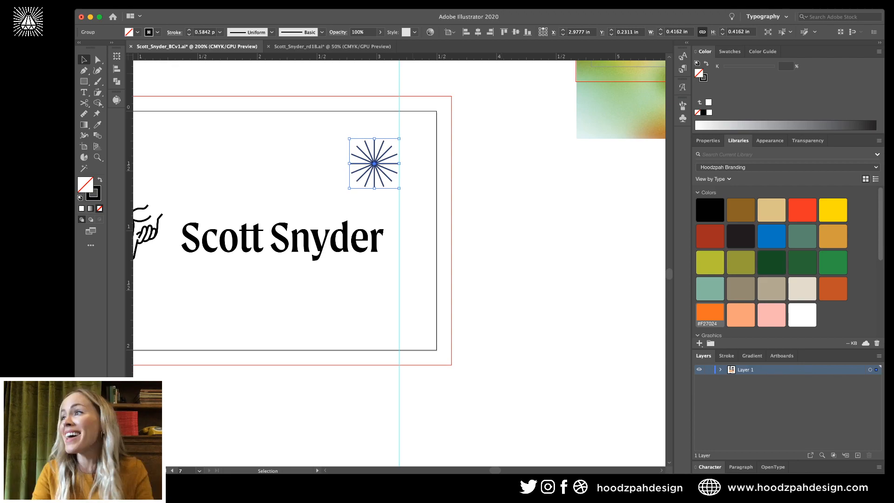
# Set the starburst stroke to 1 pt and place a copy half an inch to its left.
pyautogui.click(189, 31)
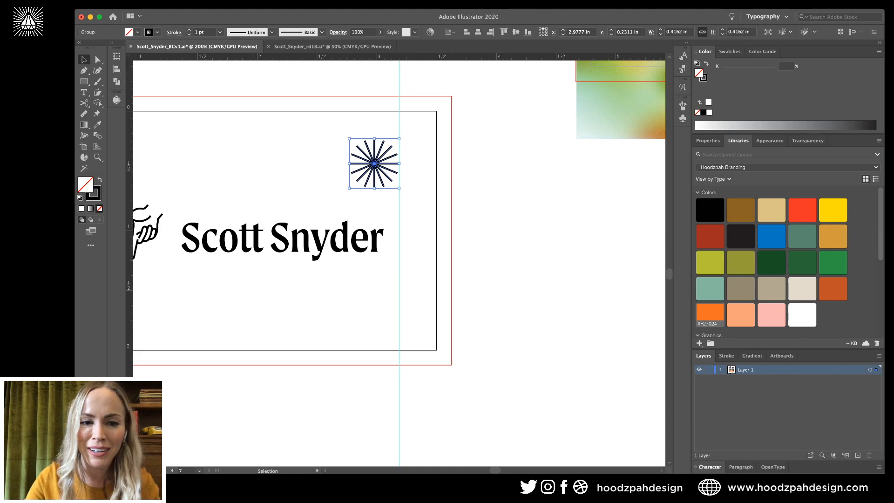
pyautogui.press('super+shift+a')
pyautogui.click(374, 164)
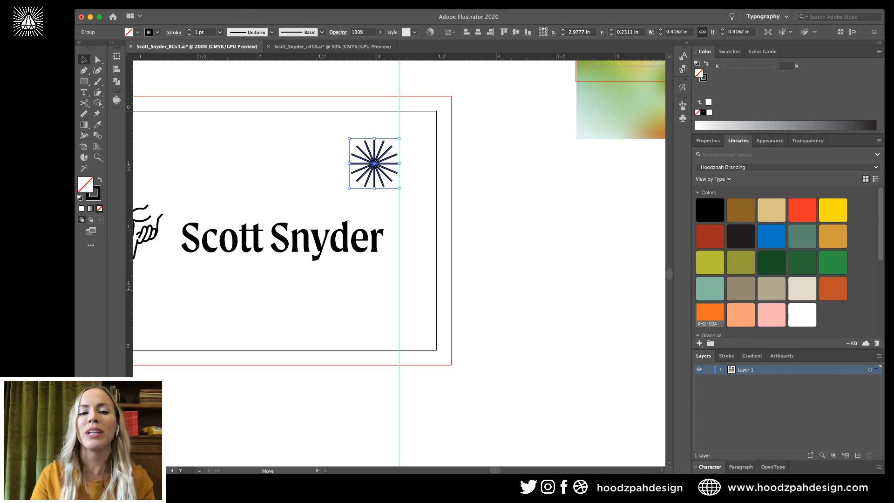
pyautogui.moveTo(374, 164); pyautogui.dragTo(315, 163)
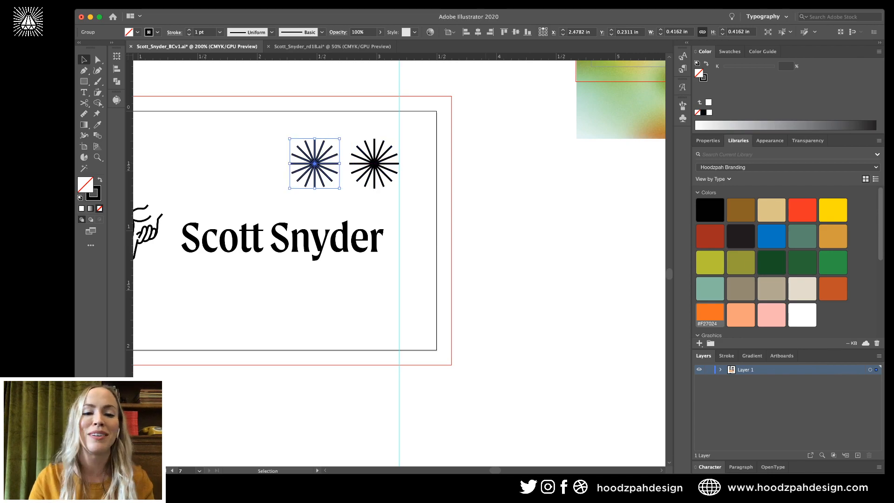
pyautogui.hotkey('shift', 'Right')
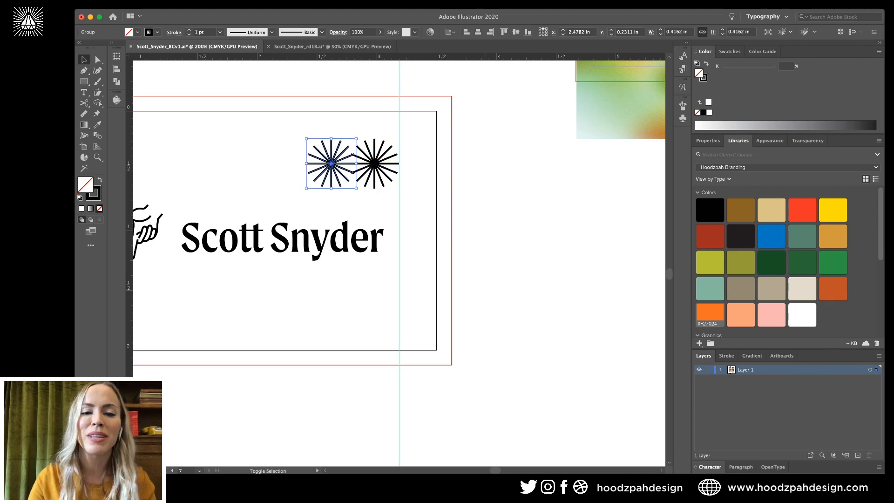
pyautogui.hotkey('shift', 'Left')
# Add a third starburst and space all three evenly with Horizontal Distribute Center.
pyautogui.hscroll(-3, 399, 261)
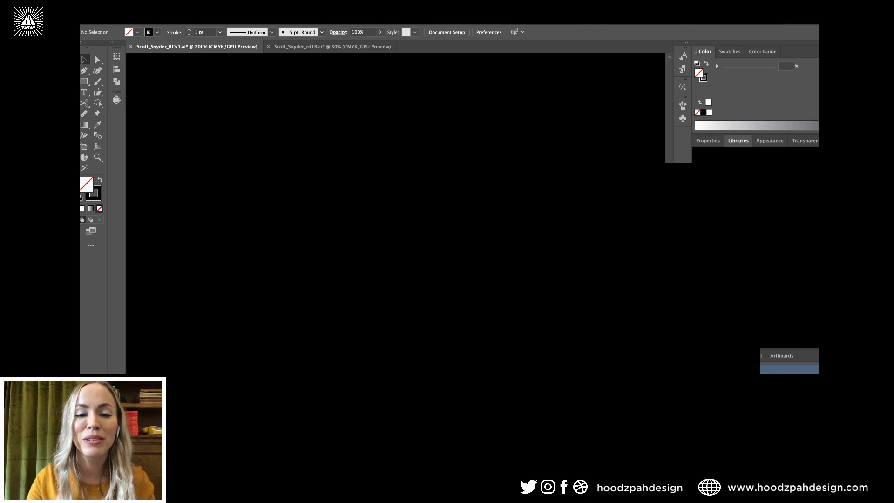
pyautogui.moveTo(395, 171); pyautogui.dragTo(337, 171)
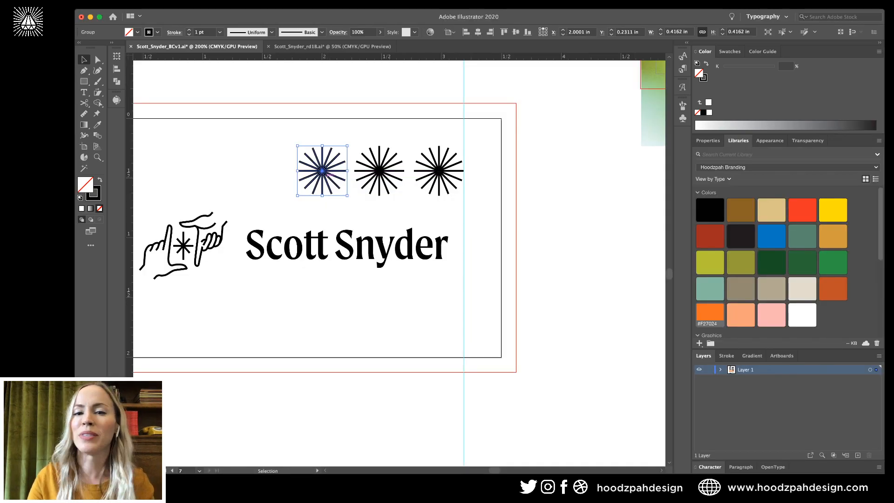
pyautogui.click(464, 133)
pyautogui.moveTo(464, 133); pyautogui.dragTo(294, 186)
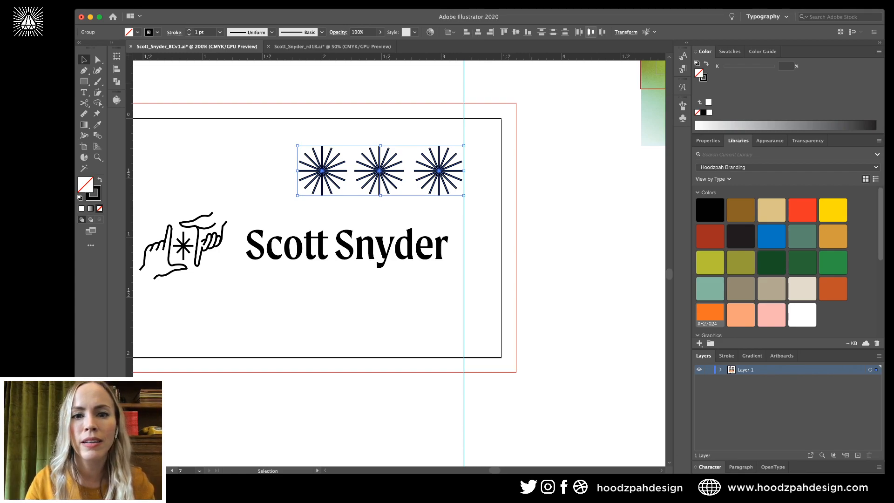
pyautogui.click(590, 31)
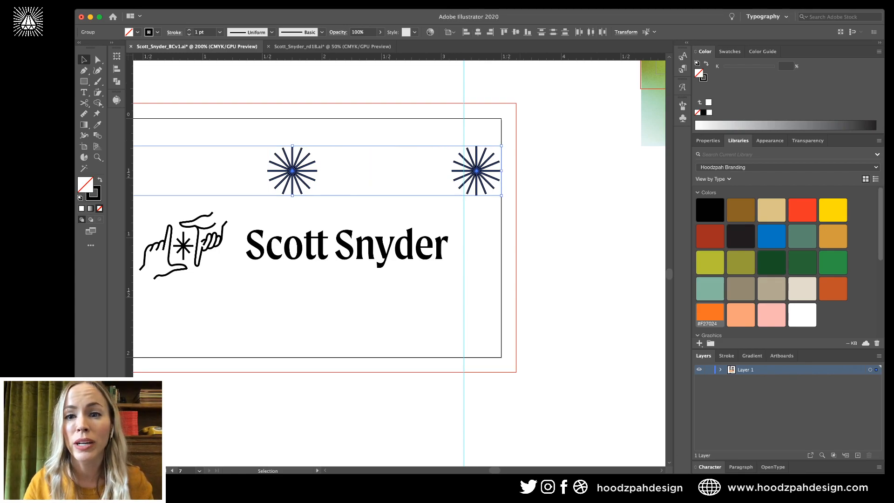
pyautogui.hotkey('ctrl', 'z')
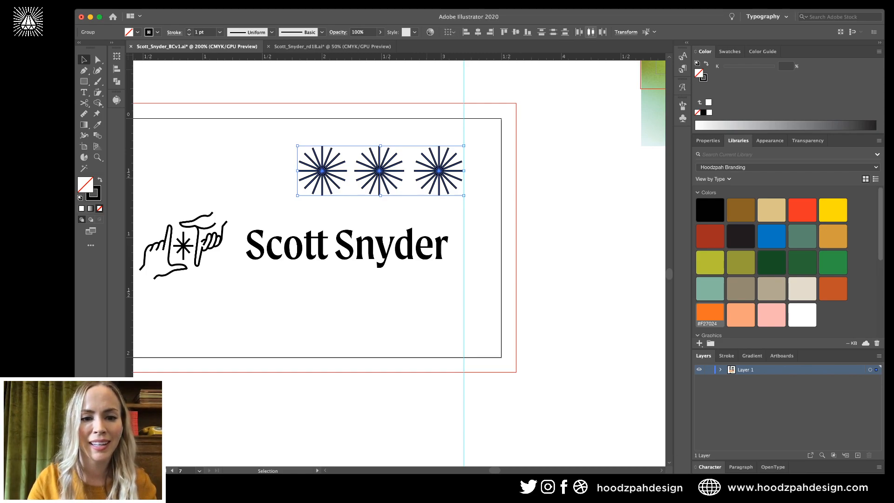
pyautogui.click(590, 31)
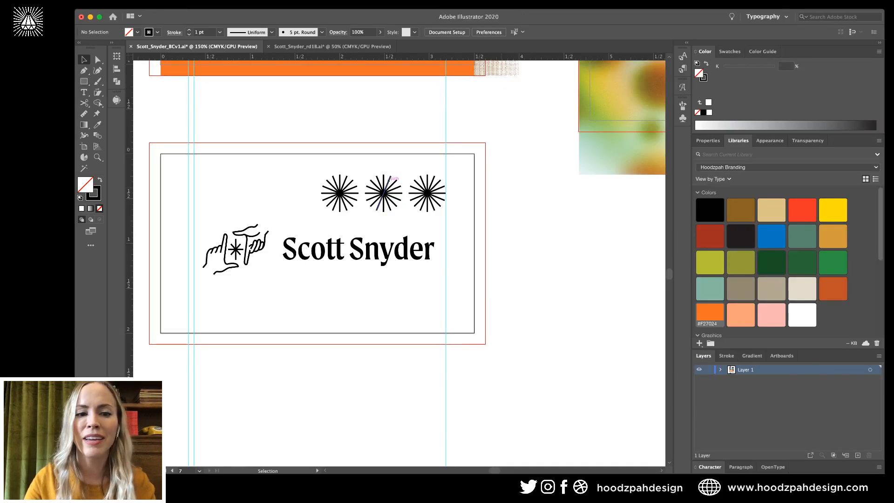
# Add more starburst copies on the left to complete a row of six.
pyautogui.moveTo(339, 192); pyautogui.dragTo(250, 192)
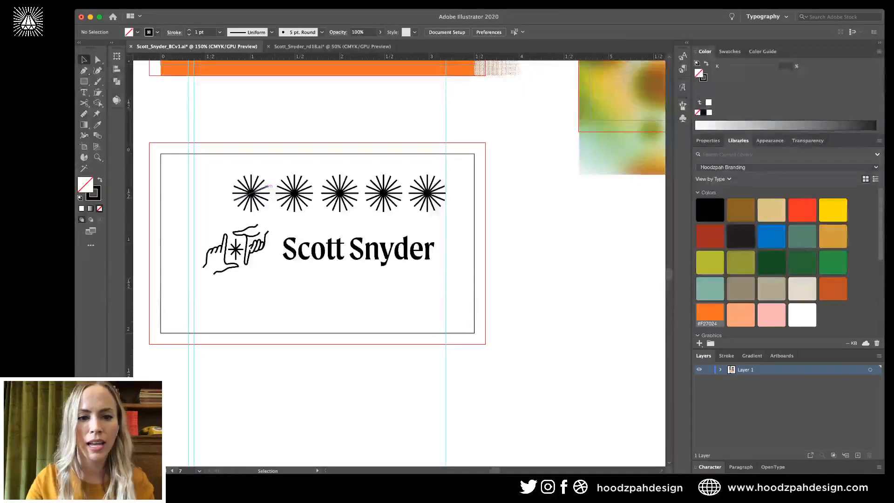
pyautogui.moveTo(250, 193); pyautogui.dragTo(207, 193)
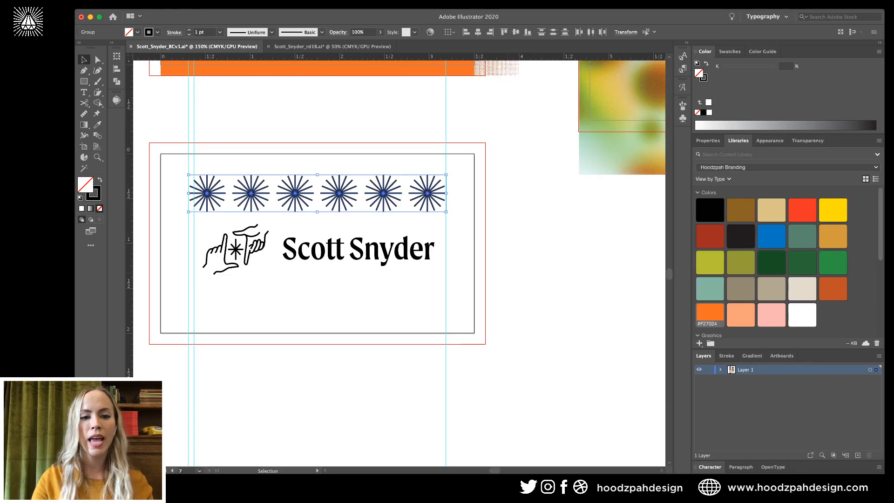
pyautogui.press('super+shift+a')
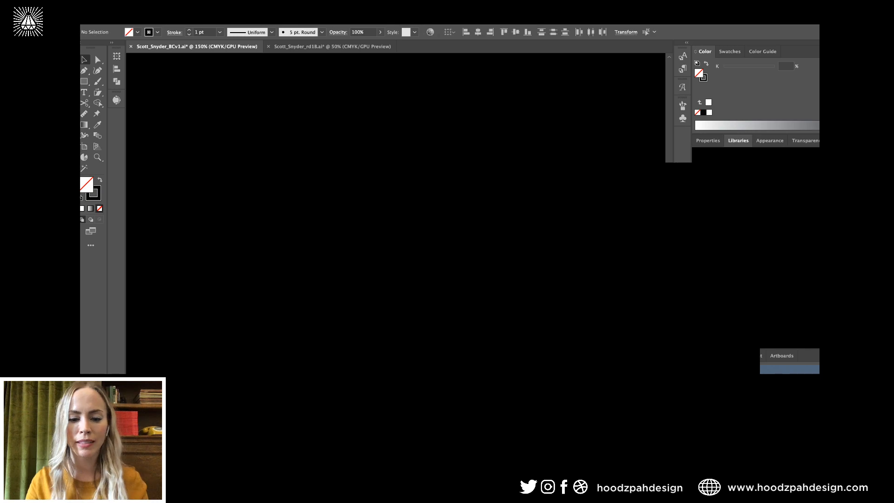
# Draw a straight rule beneath the wordmark, from the left guide to the right guide.
pyautogui.press('p')
pyautogui.click(193, 288)
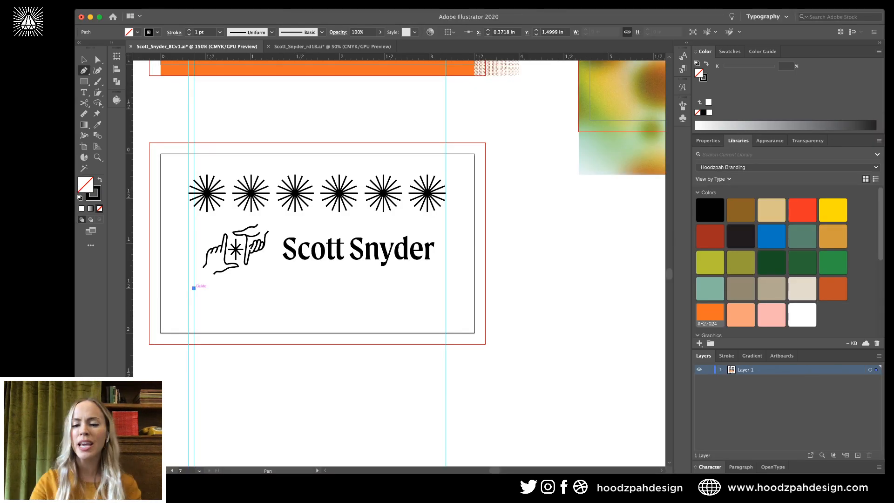
pyautogui.keyDown('shift'); pyautogui.click(446, 289); pyautogui.keyUp('shift')
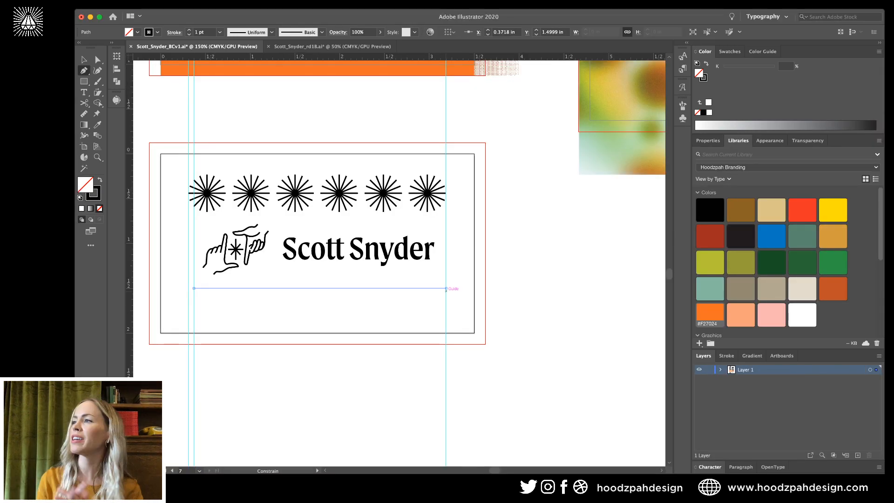
pyautogui.press('v')
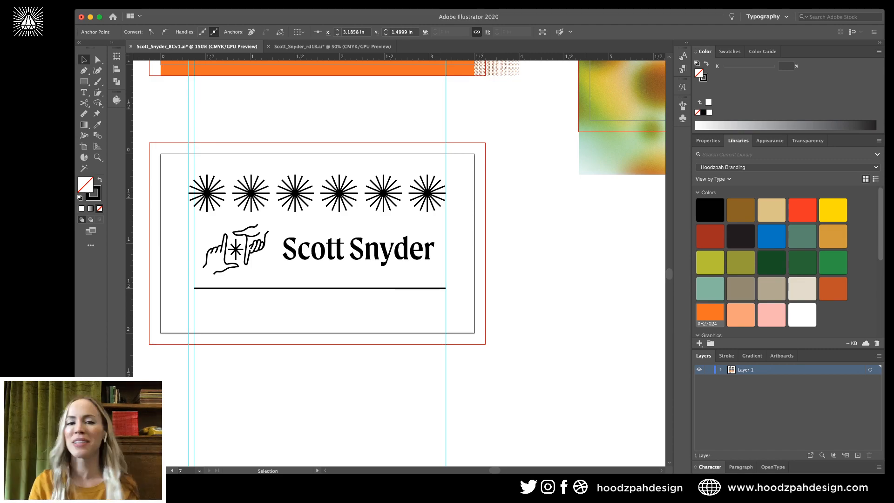
pyautogui.press('super+shift+a')
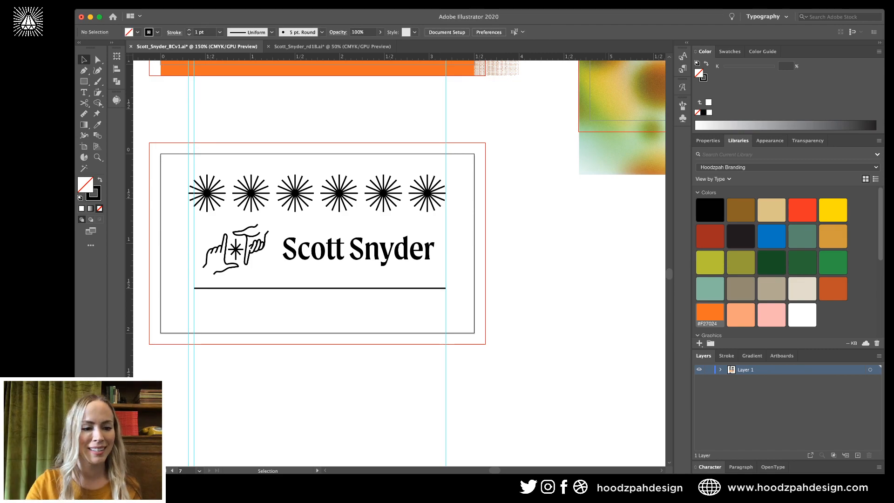
pyautogui.press('super+Tab')
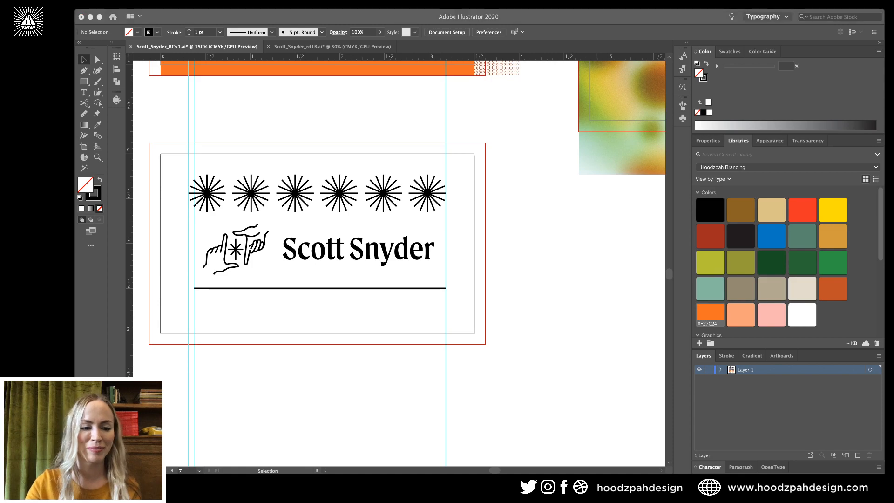